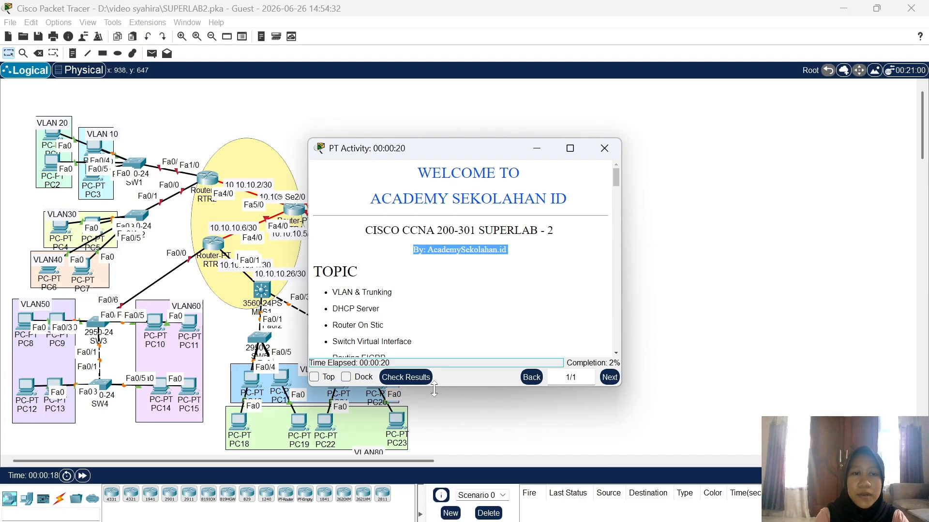
Step: Dock the activity instructions beside the topology and look over the lab topic list
click(346, 378)
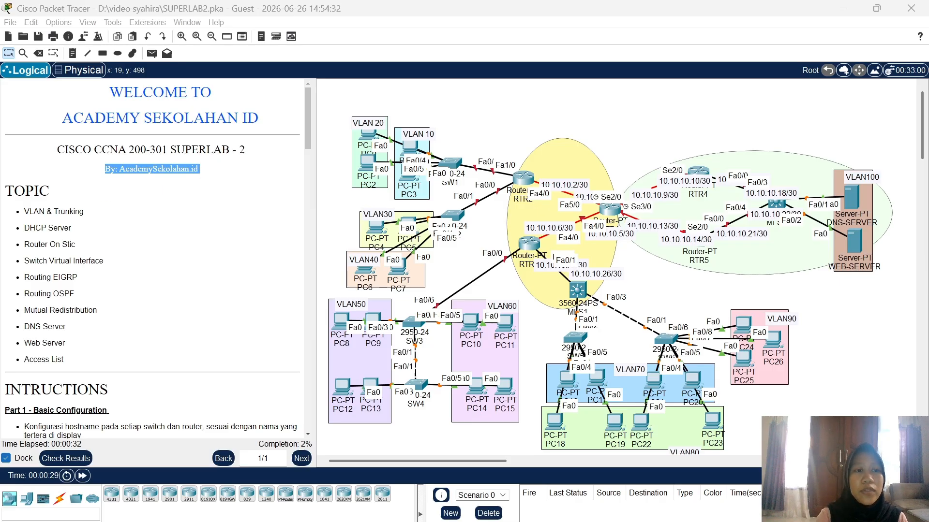
drag(199, 169, 108, 332)
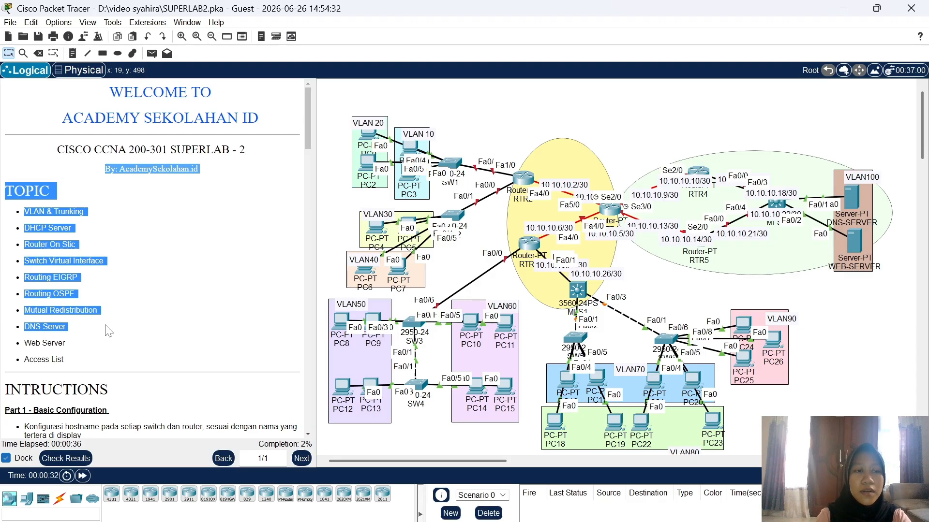
drag(108, 332, 100, 353)
click(102, 369)
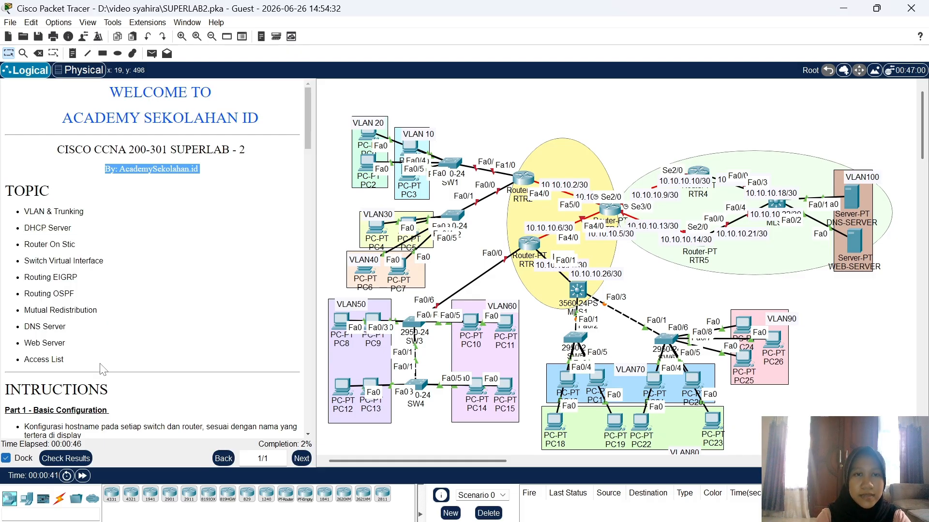
Step: Scroll the instructions panel to the Part 1 – Basic Configuration and Part 2 tasks
scroll(103, 369, down, 15)
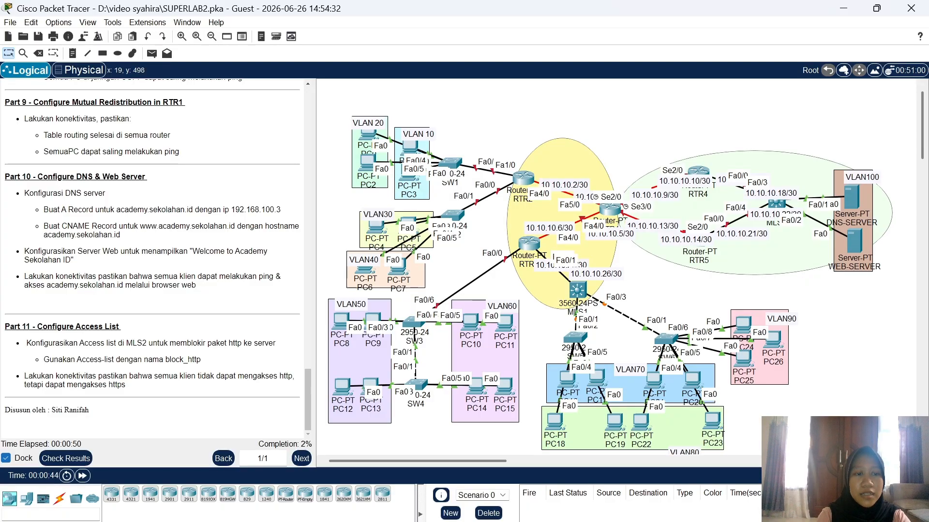
scroll(101, 367, up, 12)
scroll(153, 258, up, 10)
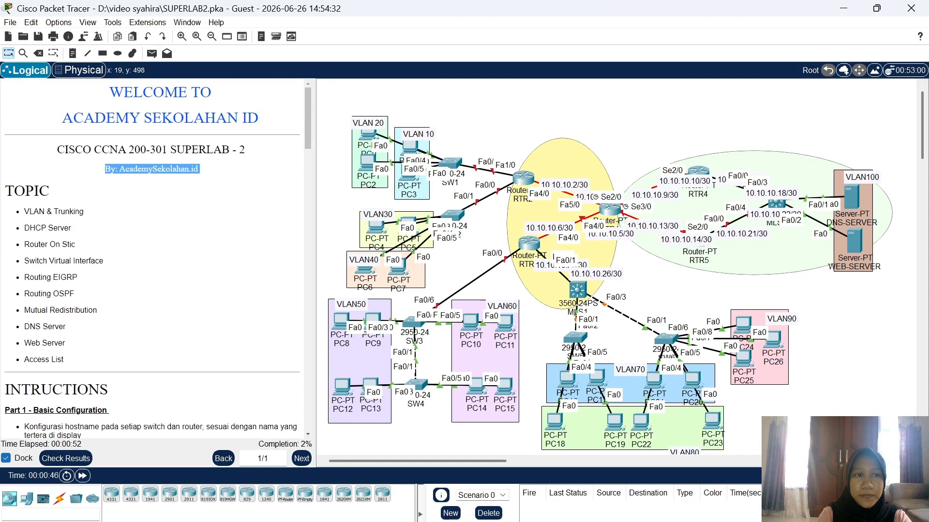
scroll(152, 259, down, 5)
scroll(49, 317, up, 1)
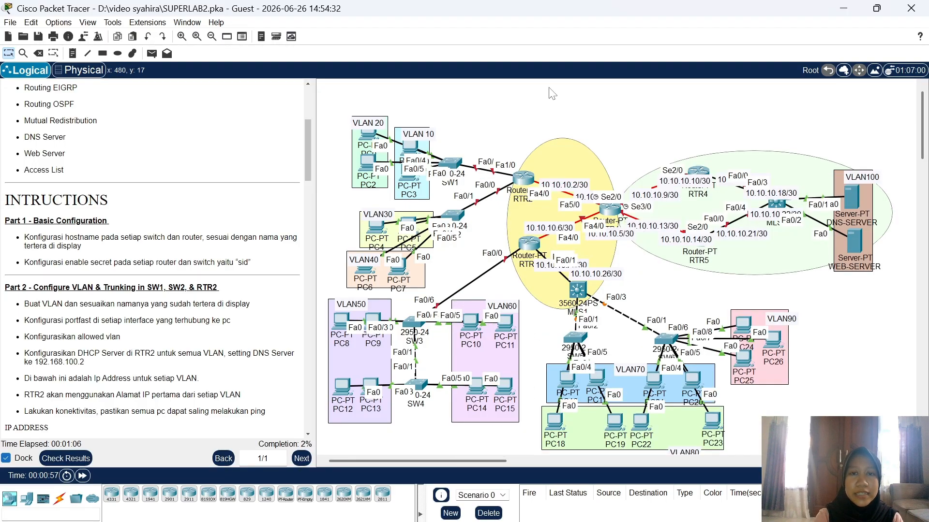
Step: In SW1's CLI, set hostname SW1 and the lab's enable secret from global configuration mode
click(455, 165)
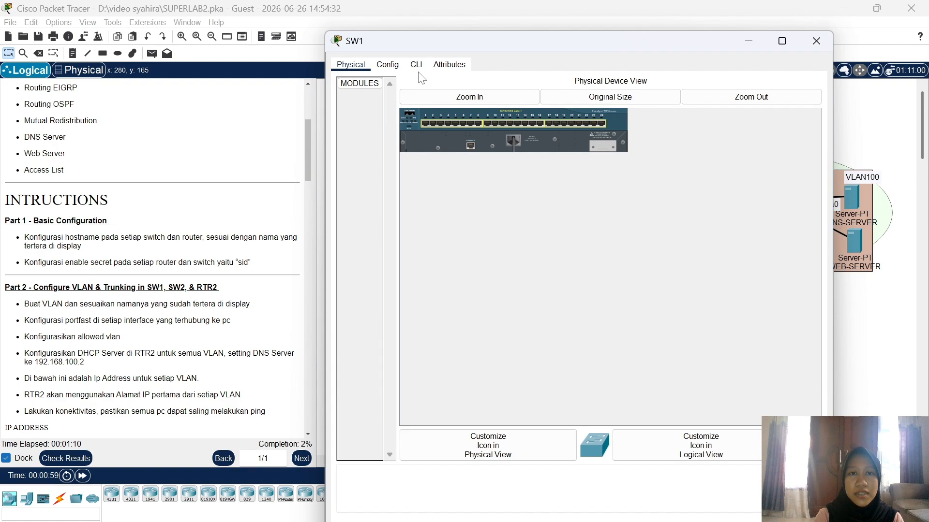
click(416, 65)
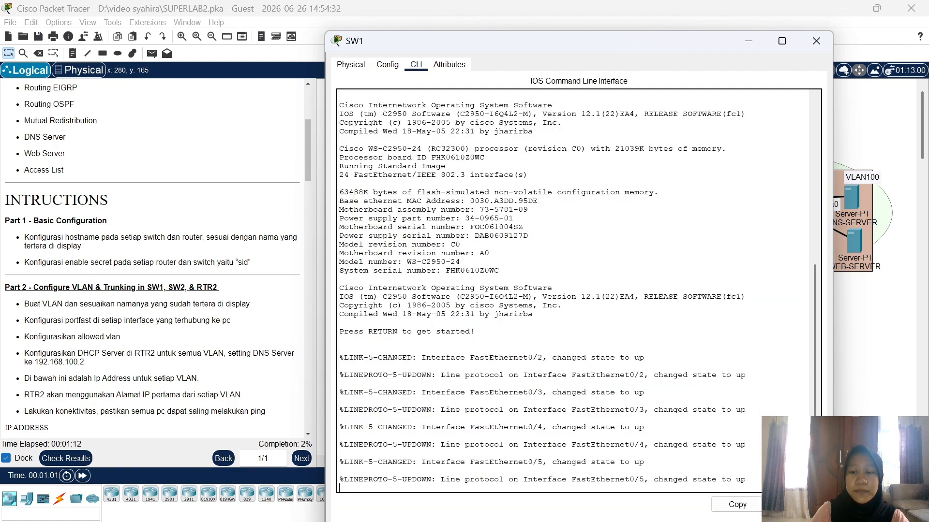
key(Return)
key(Return)
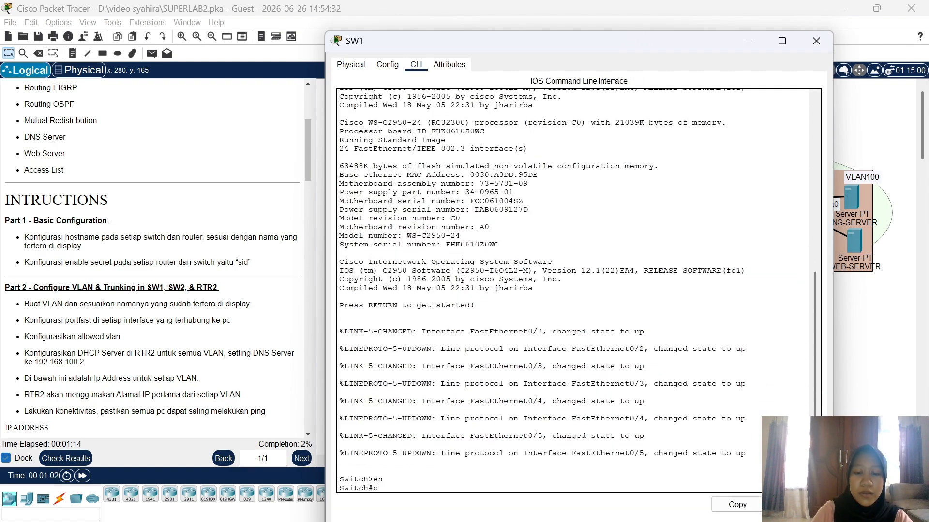
key(Return)
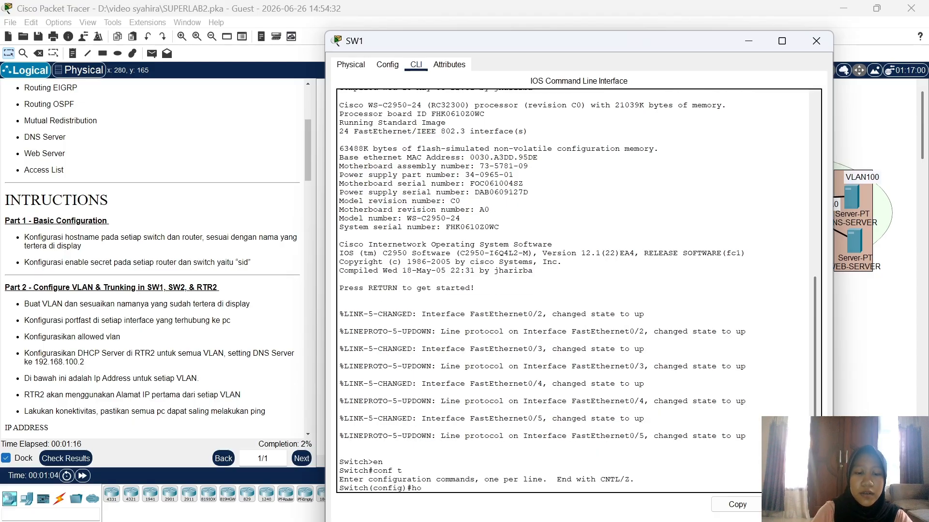
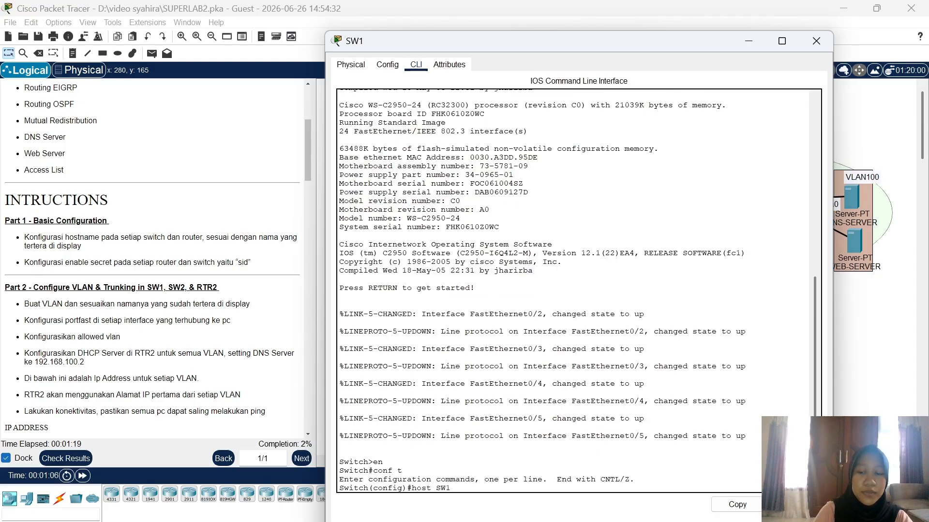
key(Return)
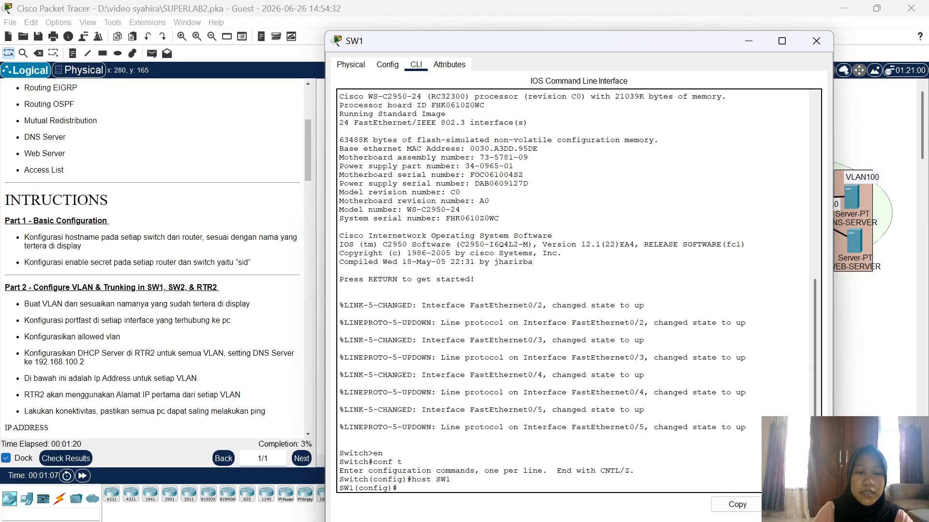
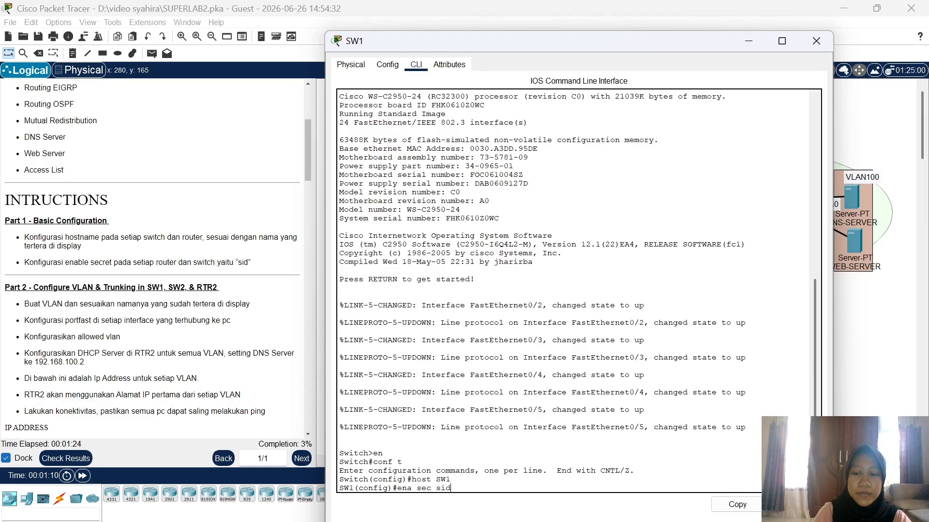
key(Return)
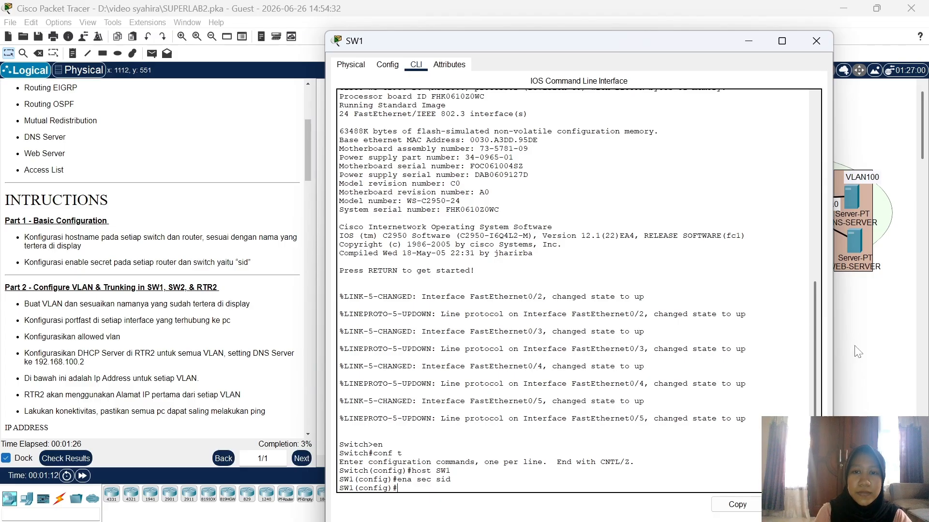
click(841, 338)
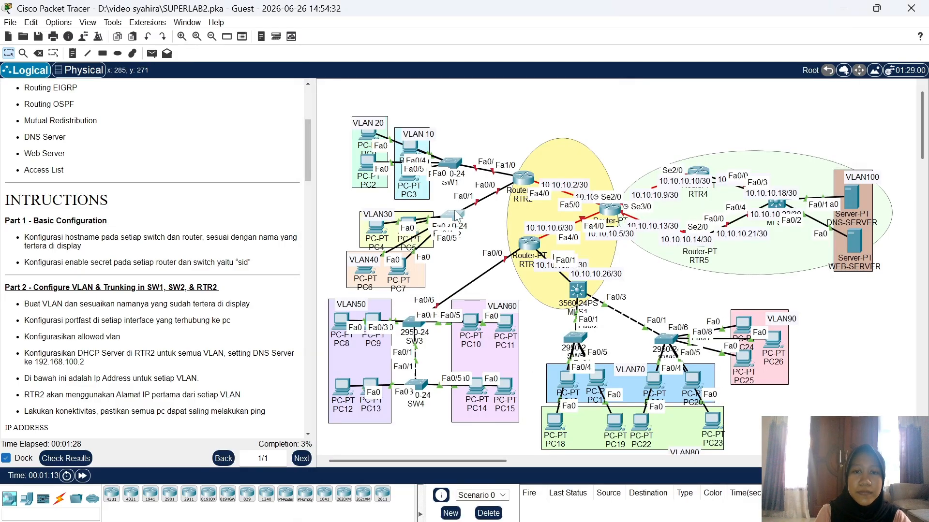
Step: In SW2's CLI, set hostname SW2 and the same enable secret, then close its window
click(455, 212)
click(416, 64)
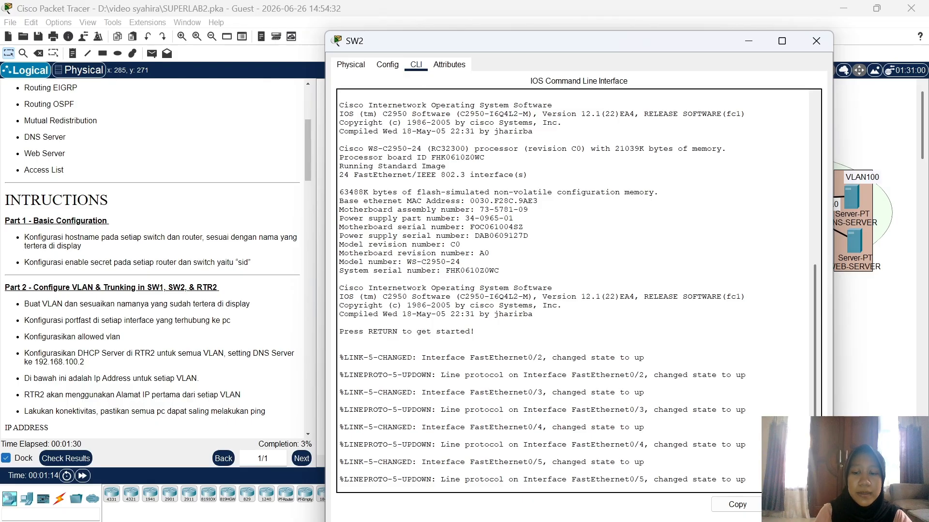
key(Return)
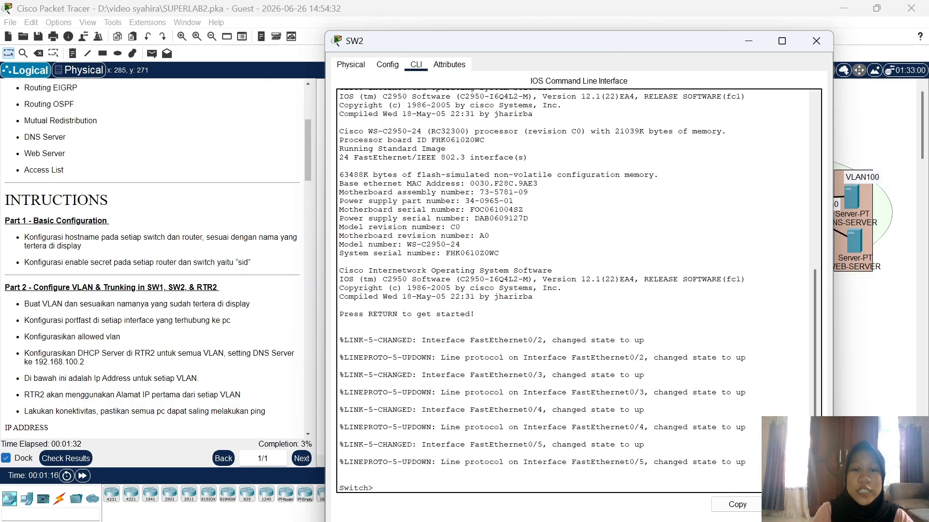
text(en)
key(Return)
text(co)
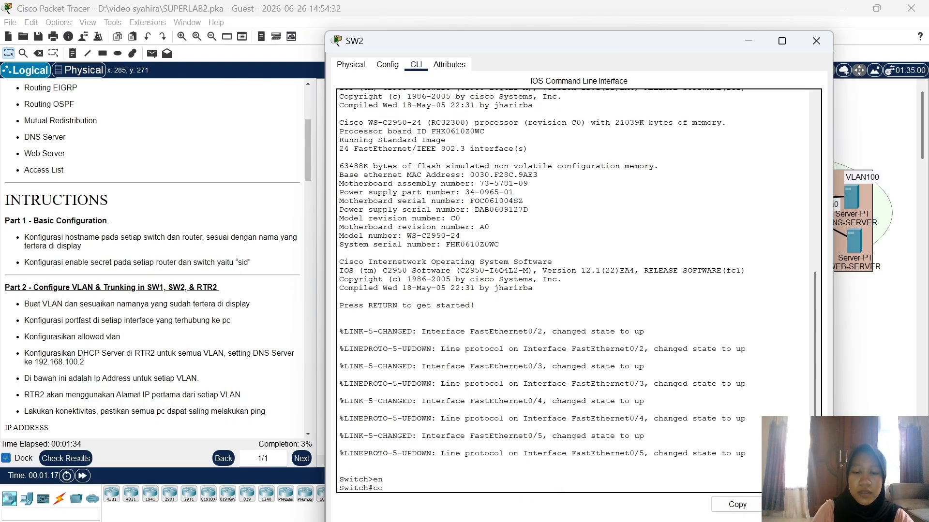
text(nf t)
key(Return)
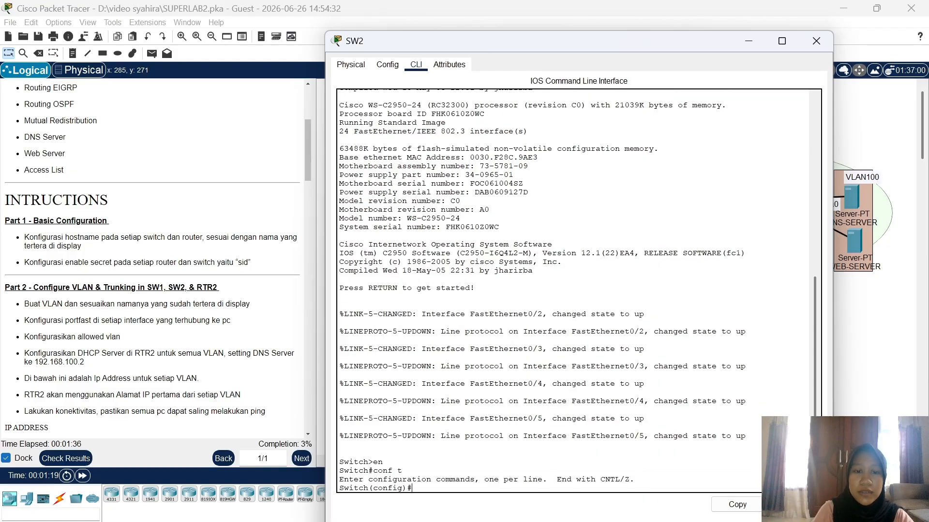
text(hos)
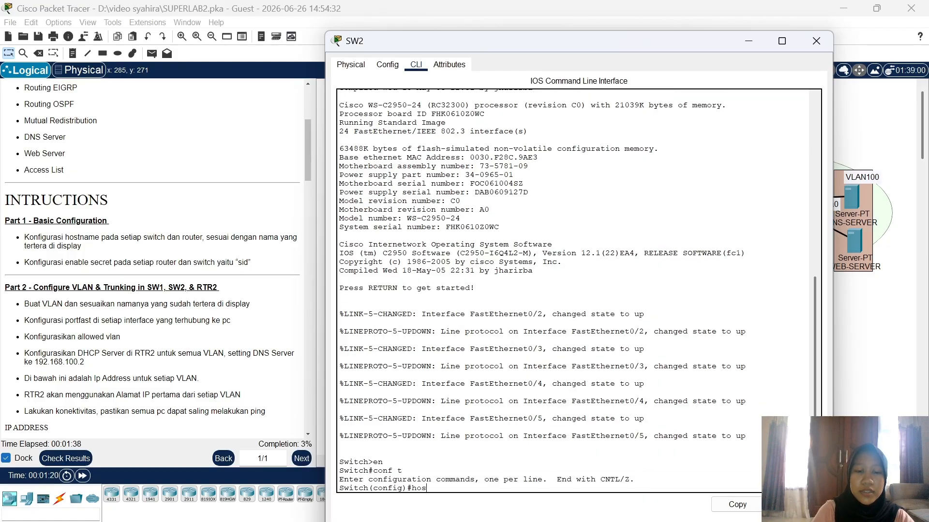
text(t SW)
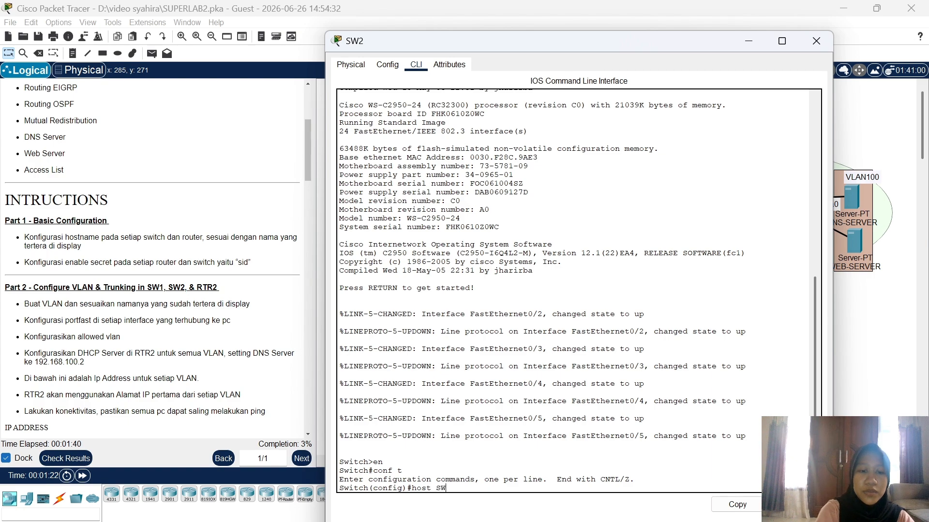
text(2)
key(Return)
text(ena )
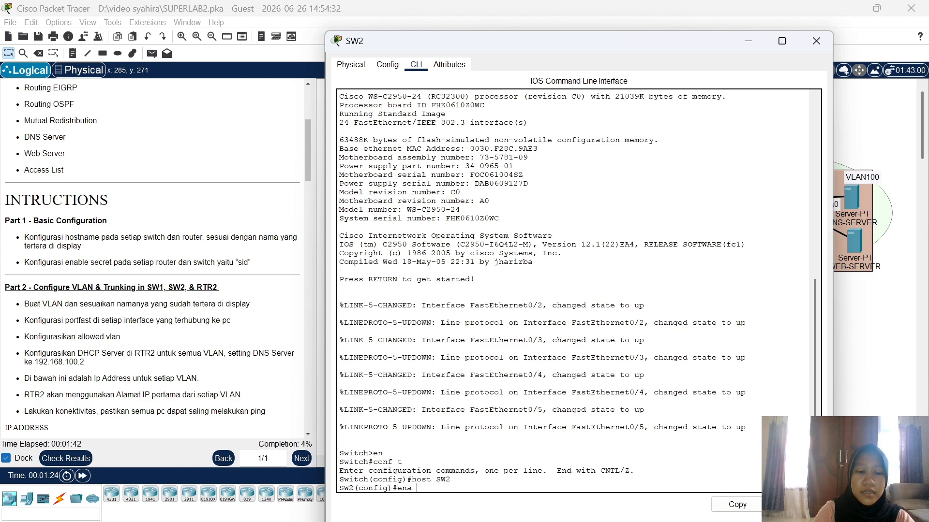
text(sec sid)
key(Return)
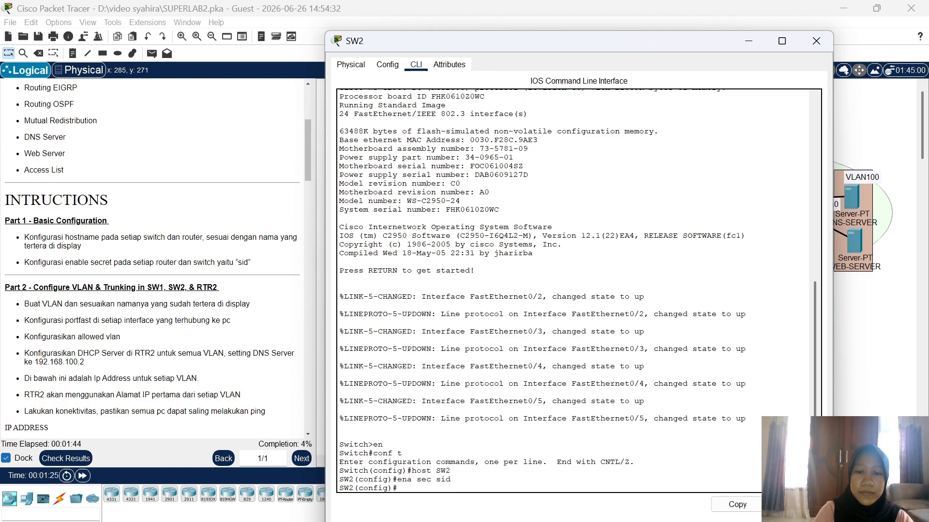
click(808, 40)
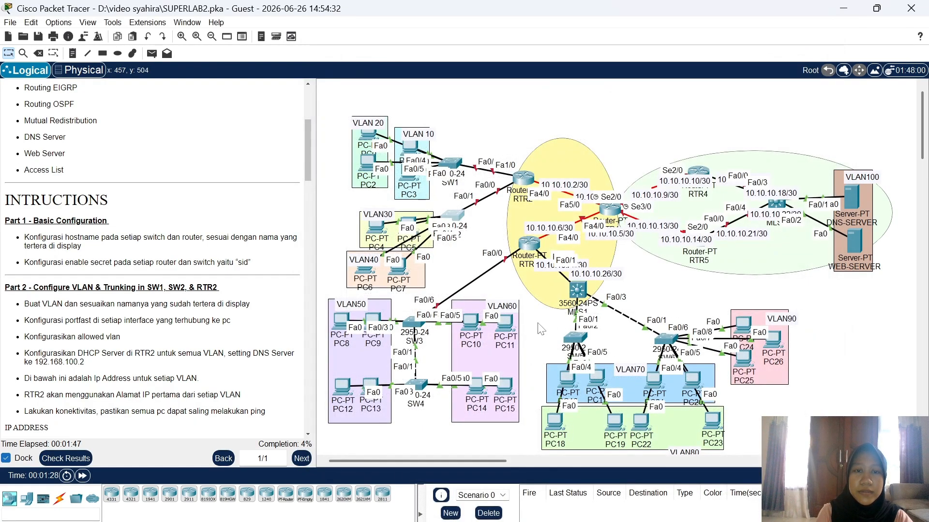
Step: In RTR2's CLI, set hostname RTR2 and the lab's enable secret
click(525, 178)
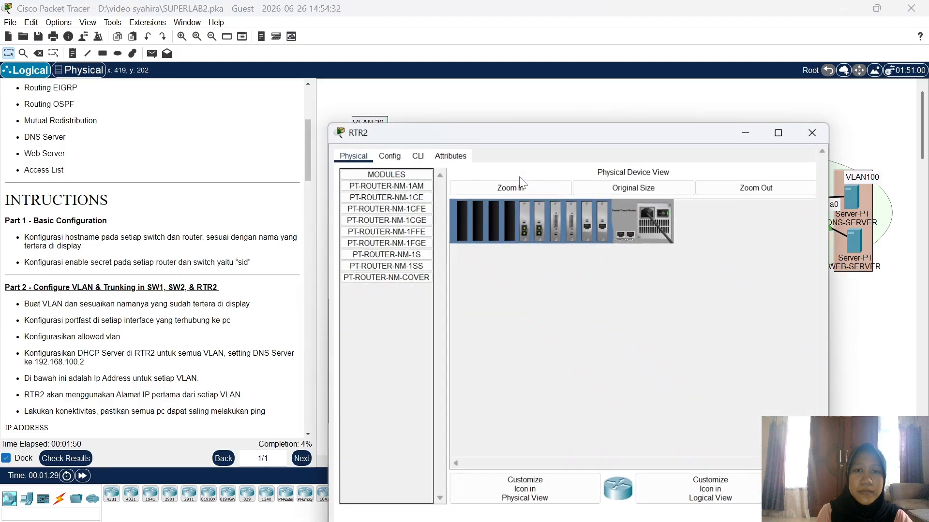
click(416, 65)
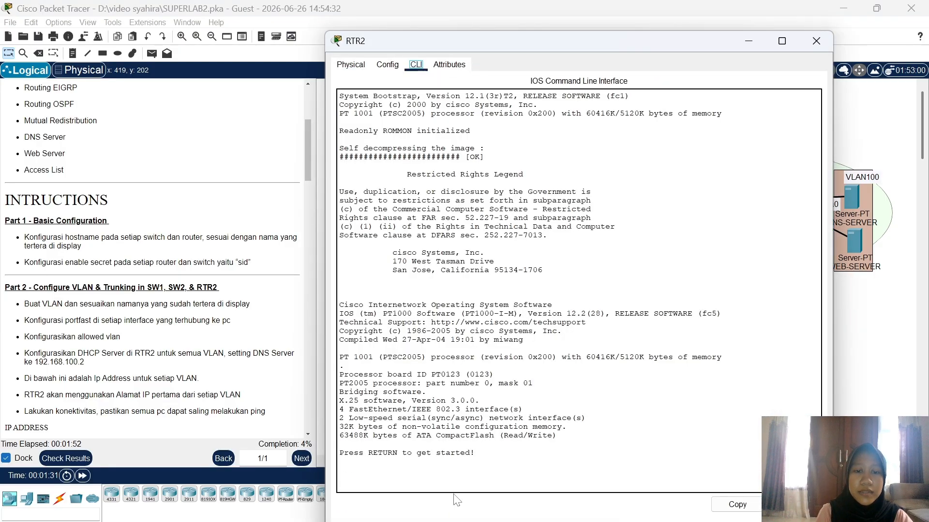
key(Return)
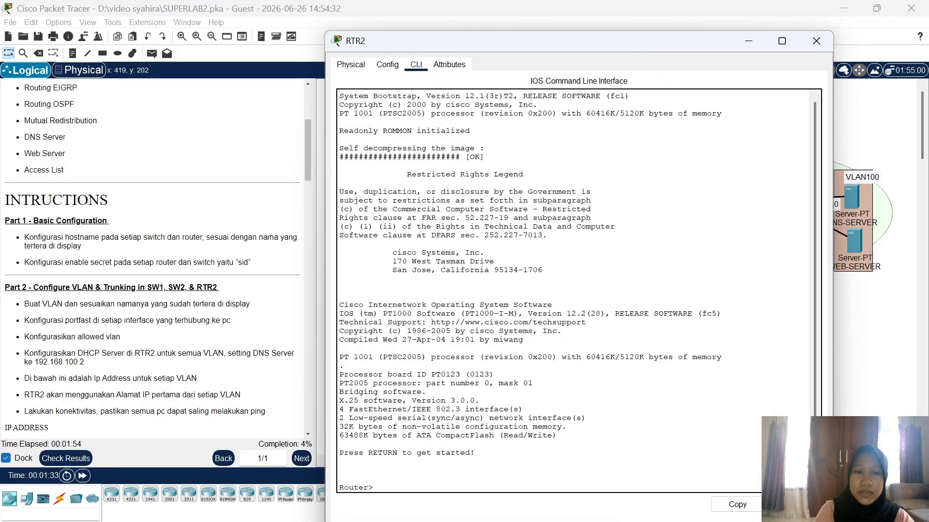
text(en)
key(Return)
text(conf t)
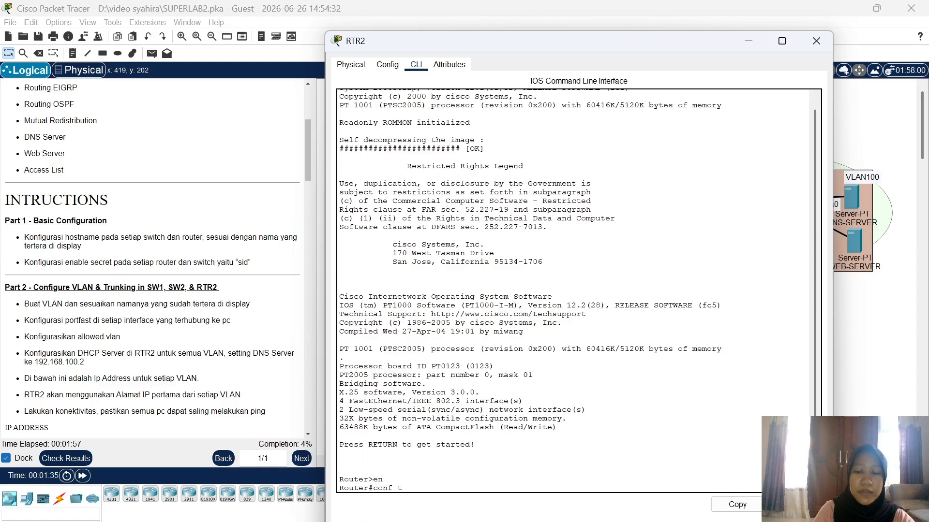
key(Return)
text(host)
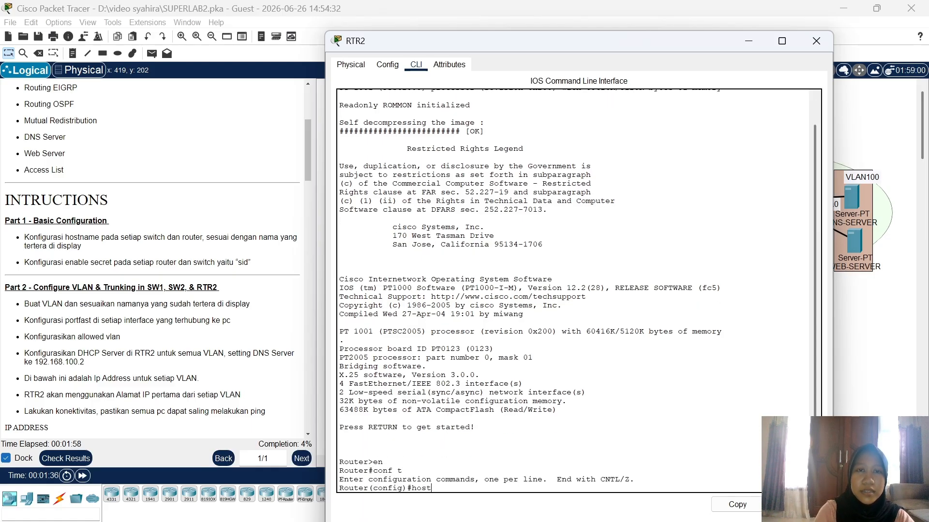
text( RTR)
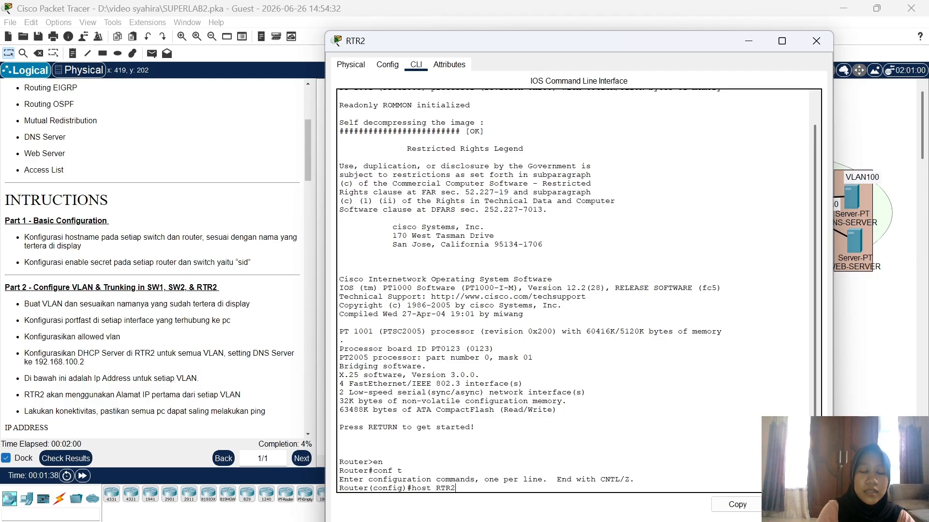
text(2)
key(Return)
text(ena s)
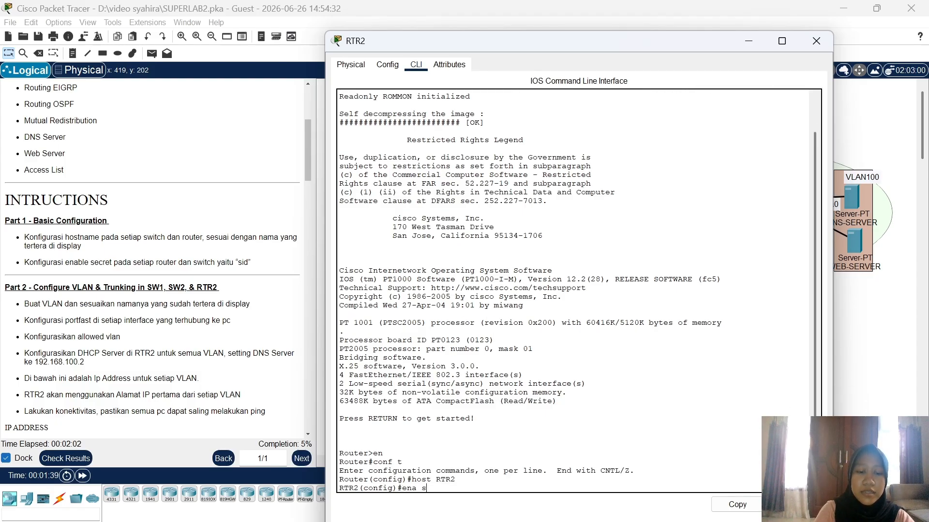
text(ec sid)
key(Return)
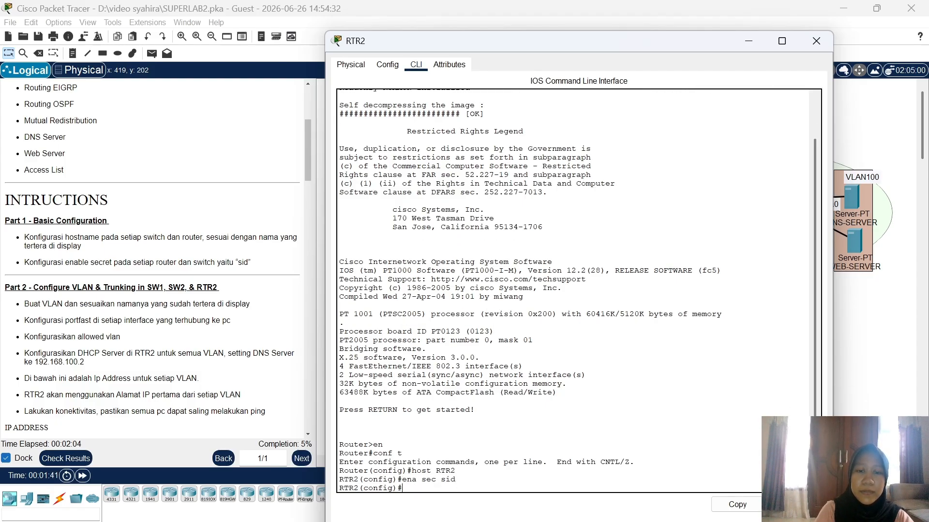
click(866, 376)
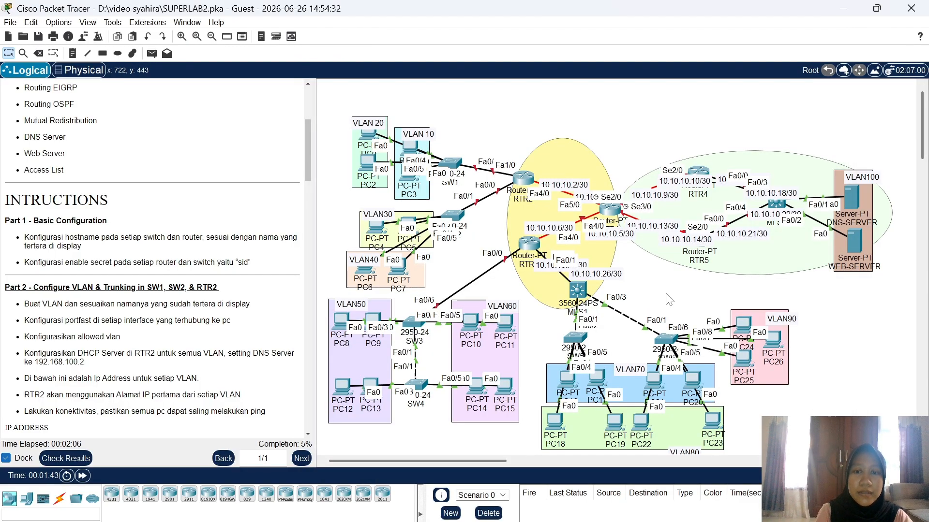
Step: In RTR3's CLI, set hostname RTR3 and the enable secret, correcting a mistyped command
double_click(530, 244)
click(416, 65)
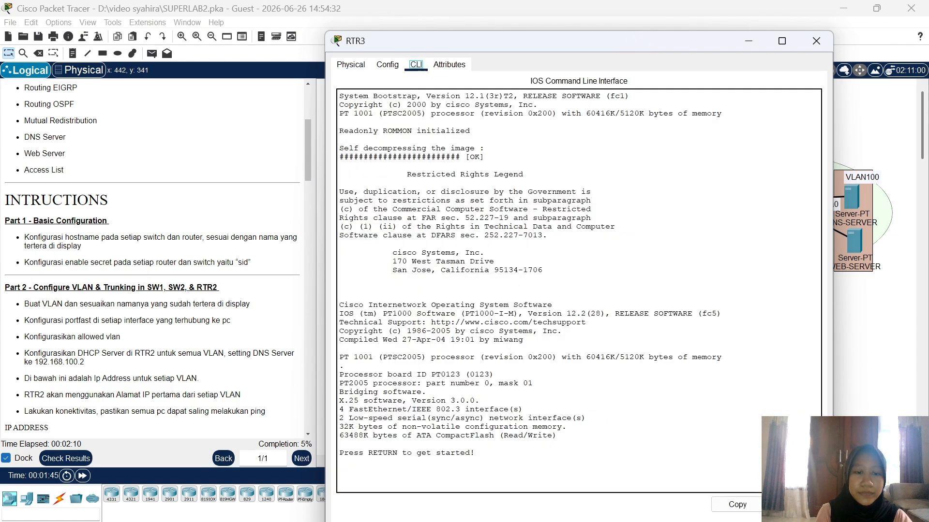
key(Return)
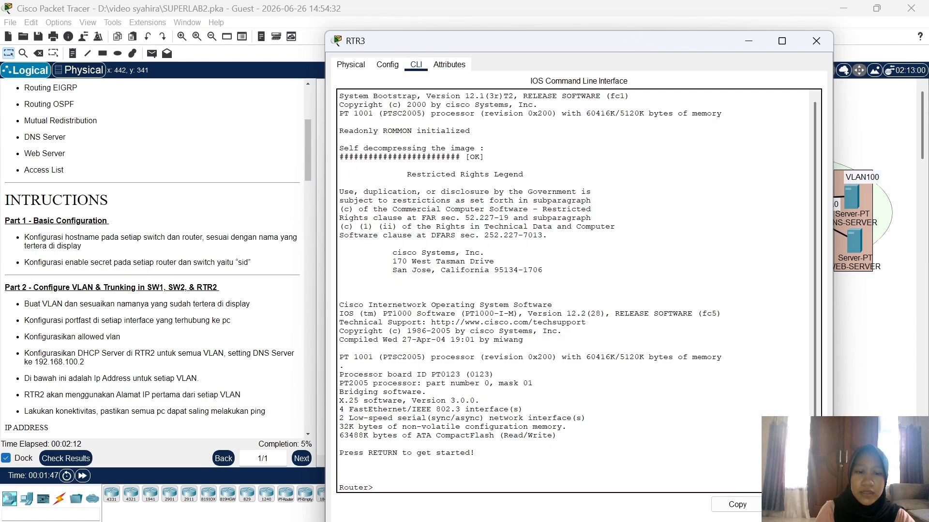
text(en)
key(Return)
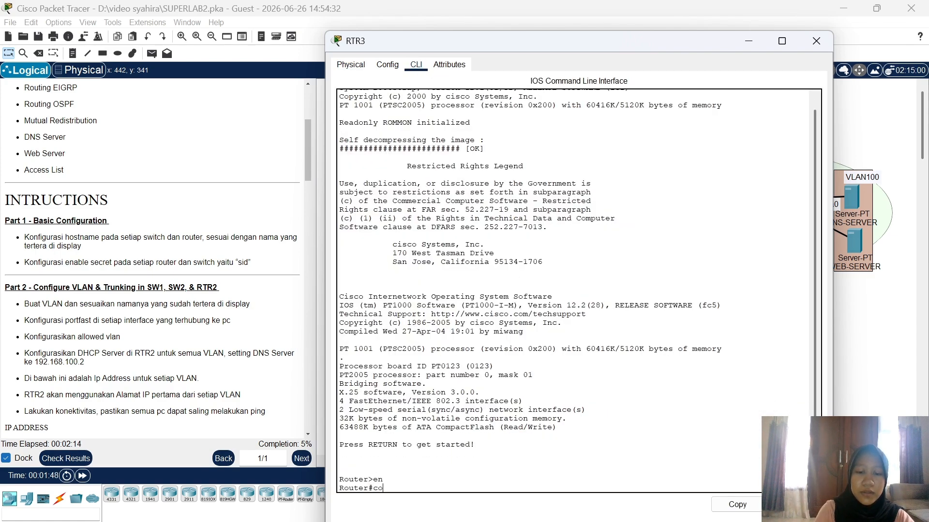
text(conf t)
key(Return)
text(h)
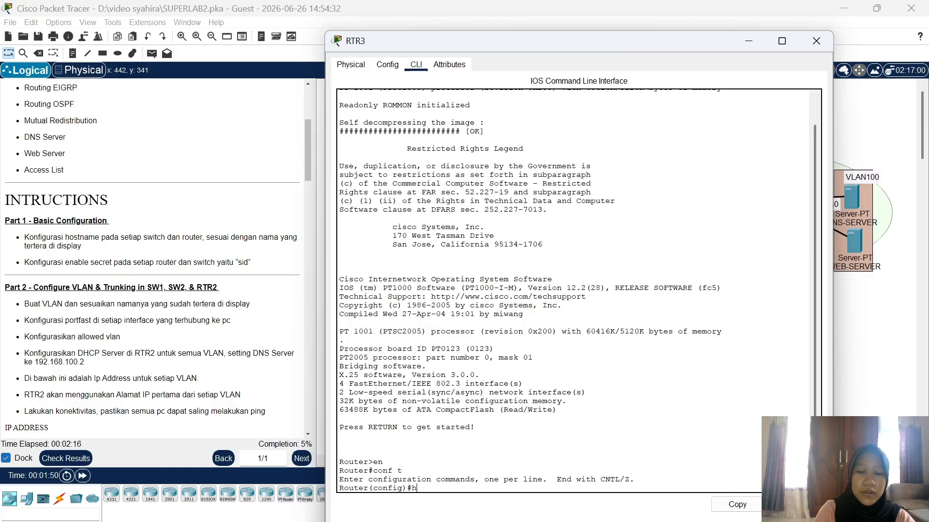
text(ost RTR)
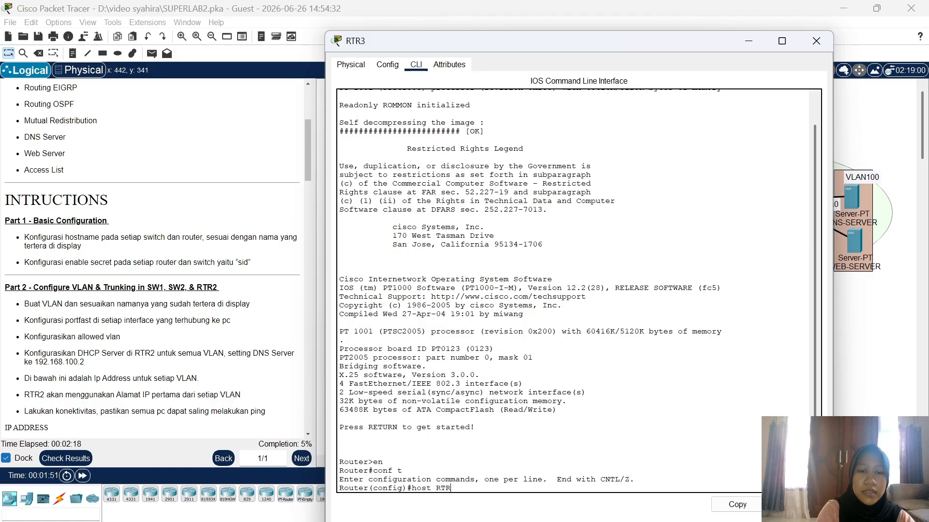
text(3)
key(Return)
text(en)
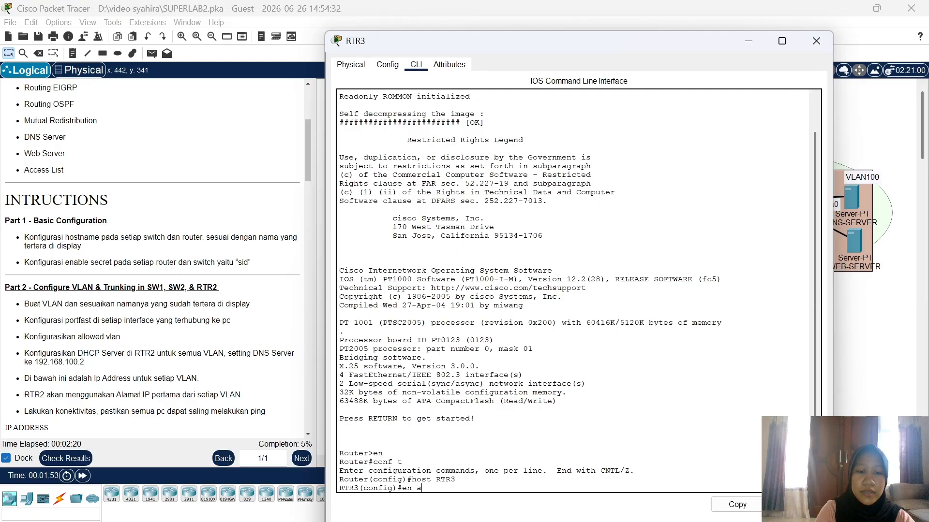
text( sec sid)
key(Return)
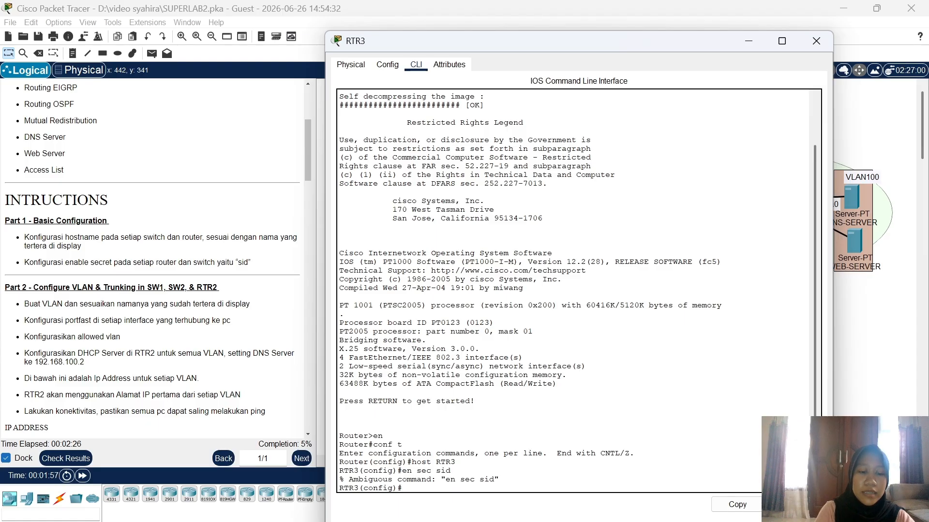
text(ena sec s)
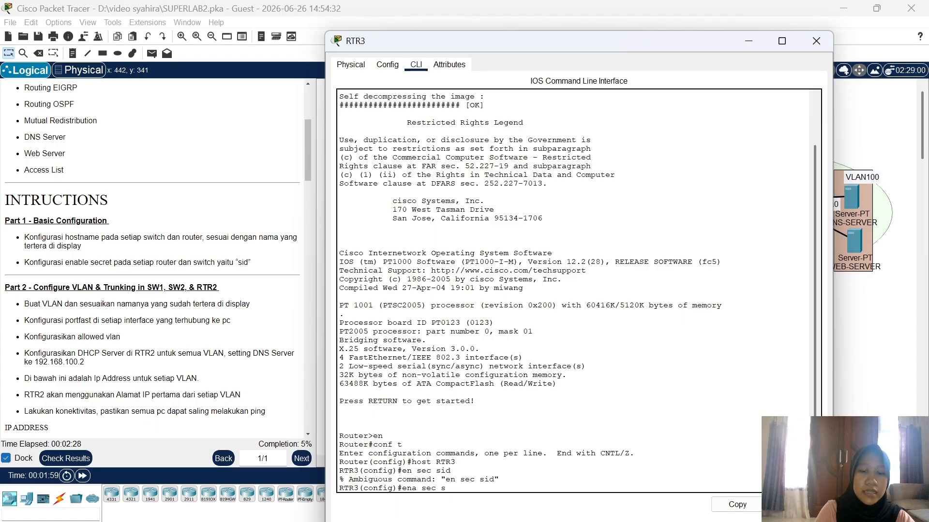
text(id)
key(Return)
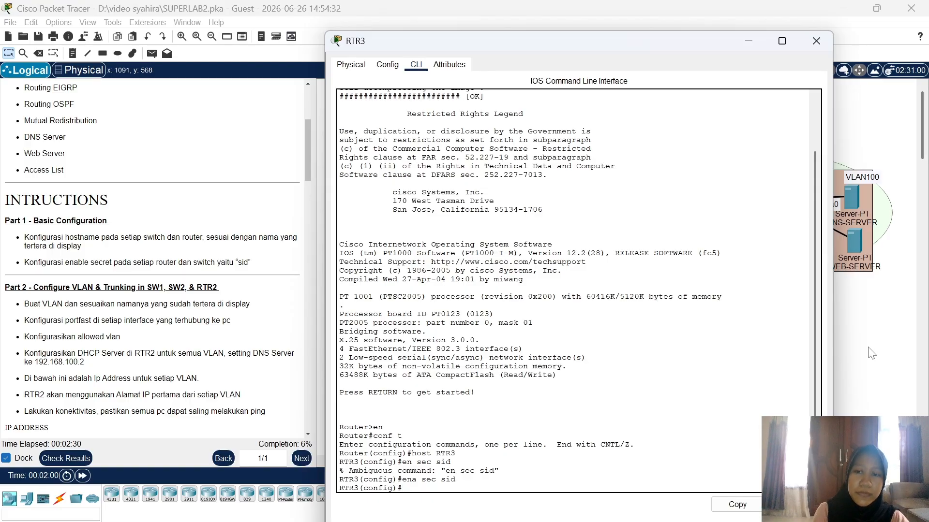
click(876, 352)
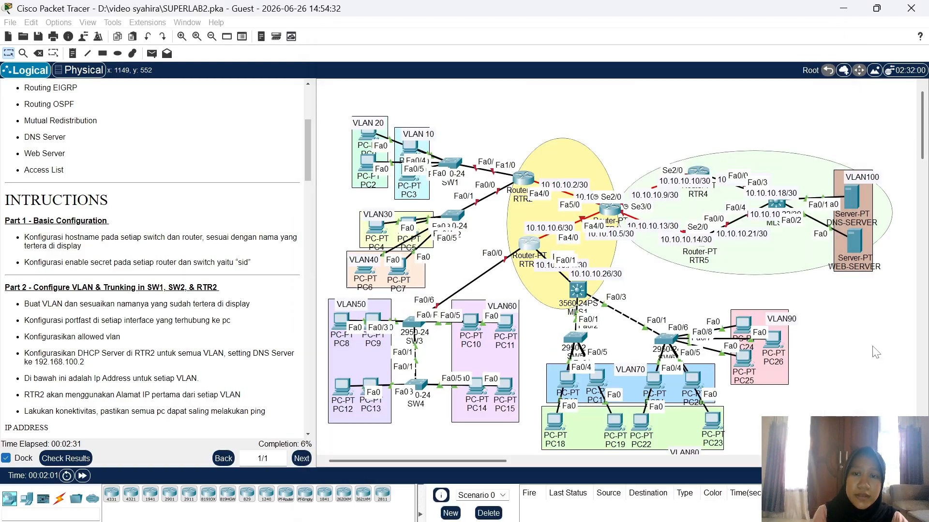
Step: In RTR1's CLI, run host RTR1 and ena sec with the lab password in config mode
click(608, 206)
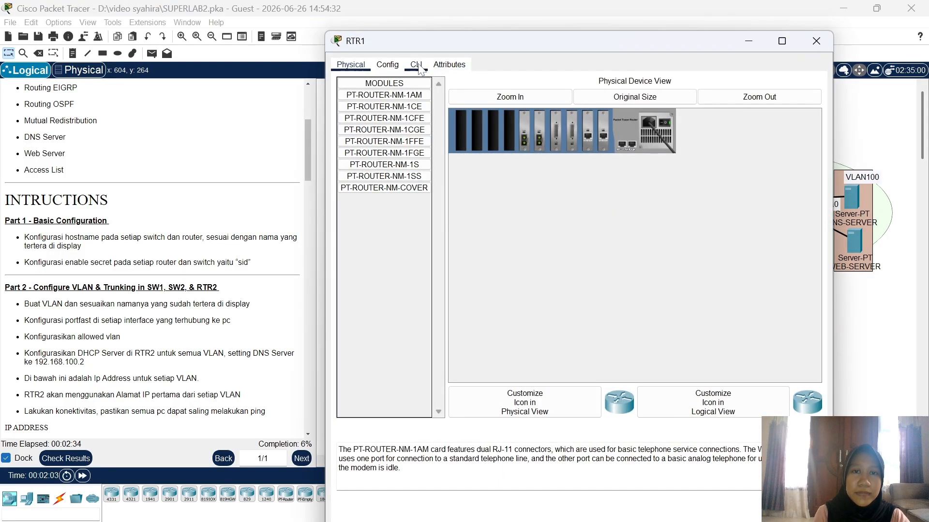
click(417, 66)
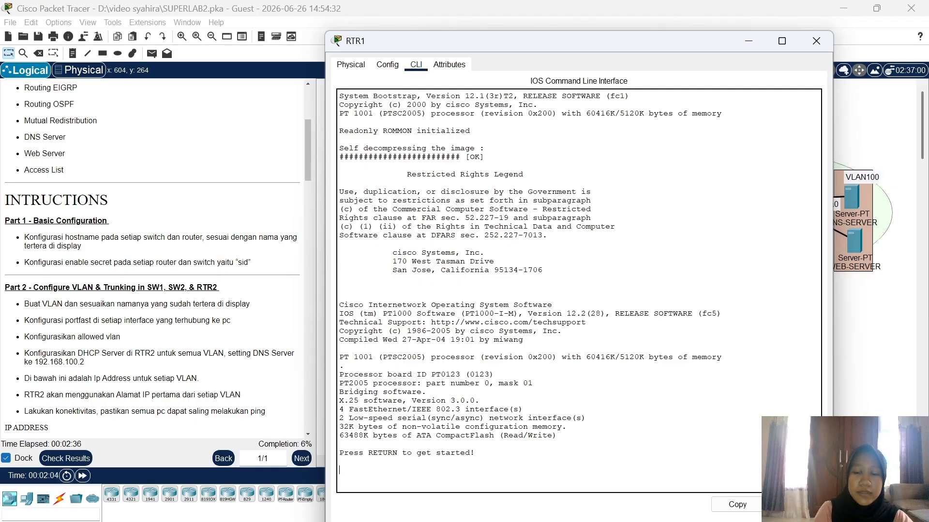
key(Return)
text(en)
key(Return)
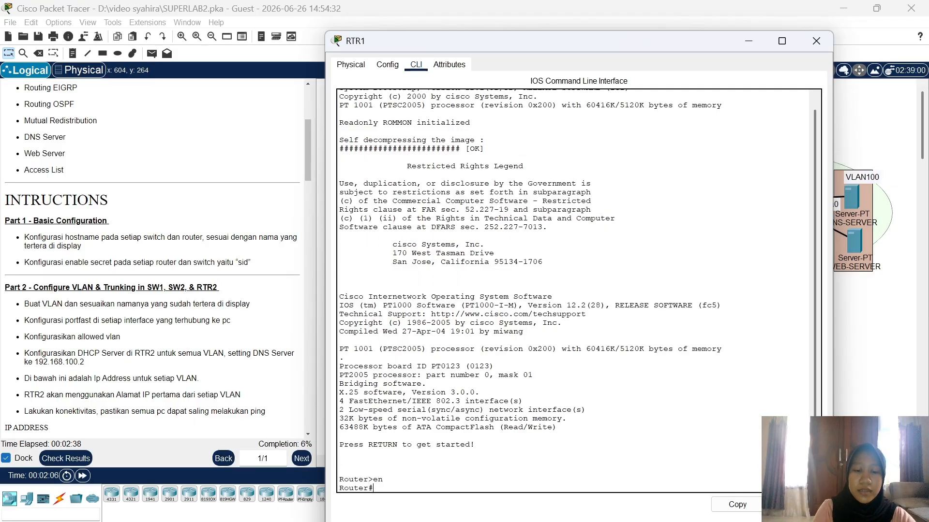
text(conf t)
key(Return)
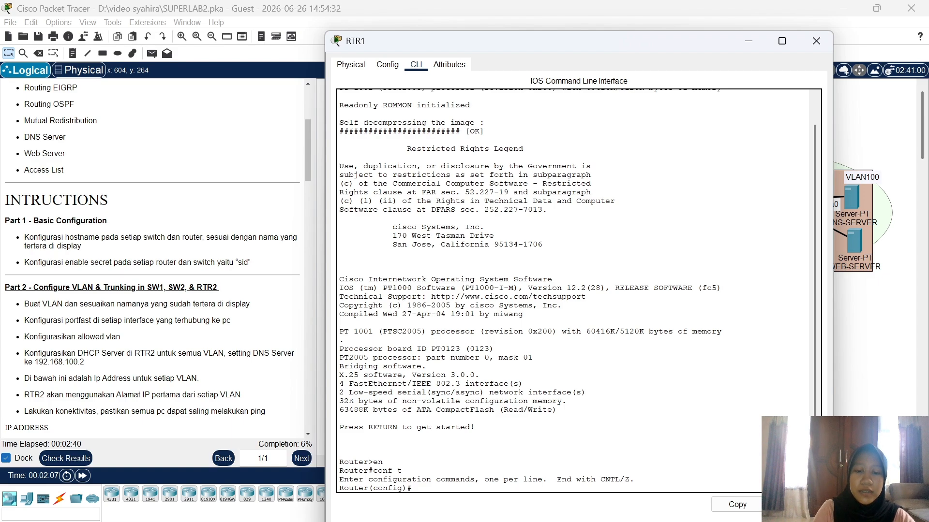
text(host)
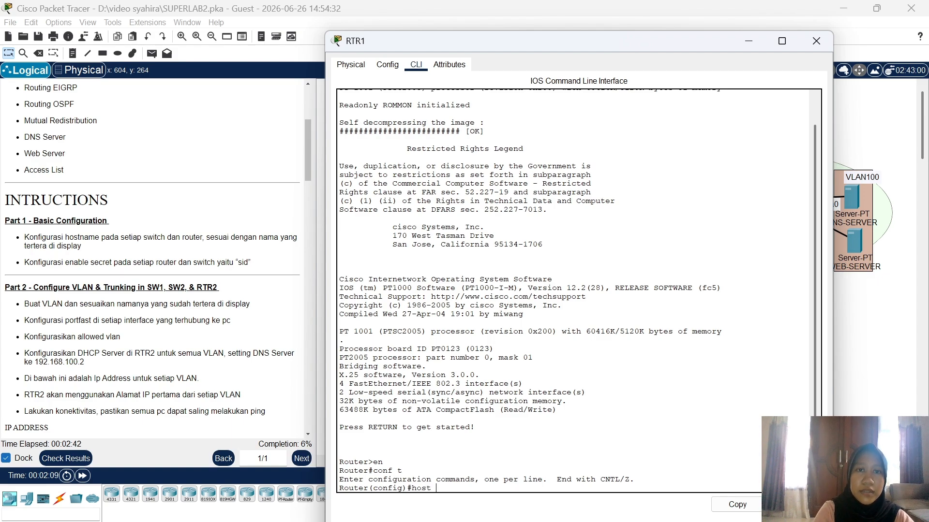
text( RTR1)
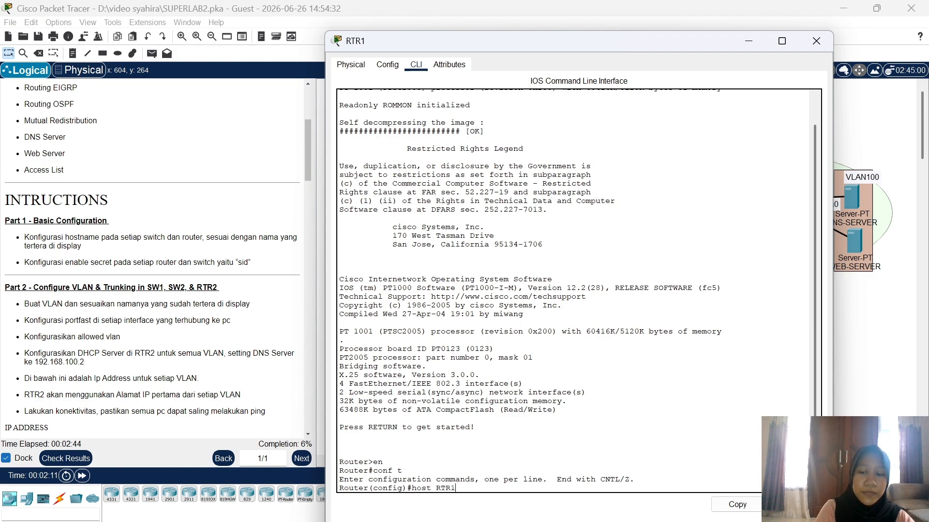
key(Return)
text(ena sec)
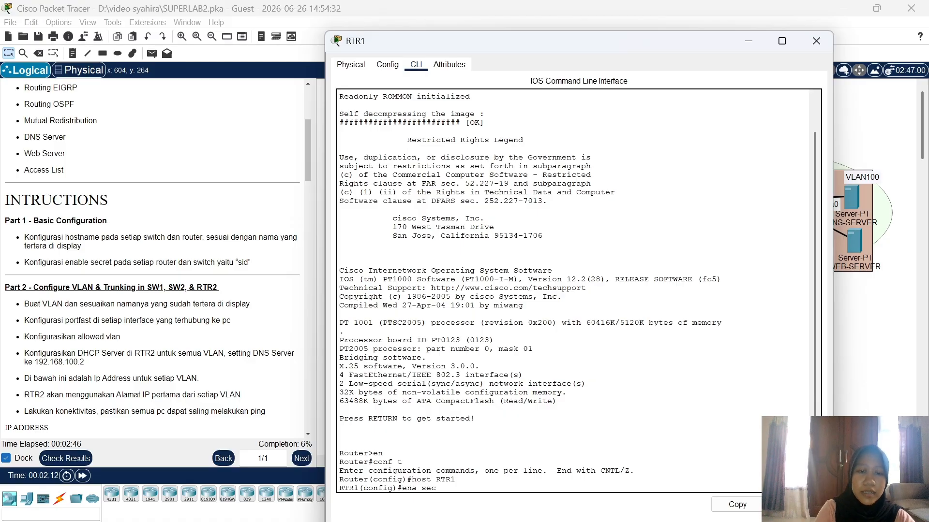
text( sid)
key(Return)
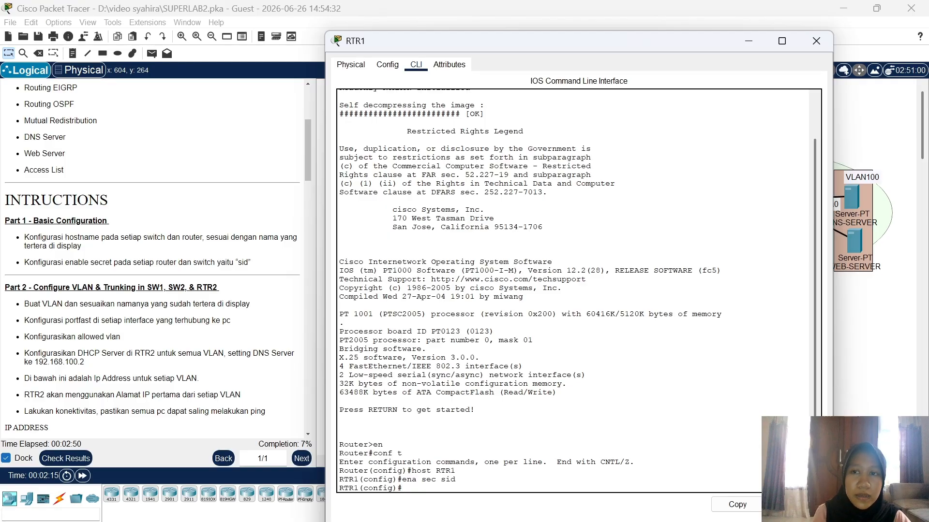
click(815, 41)
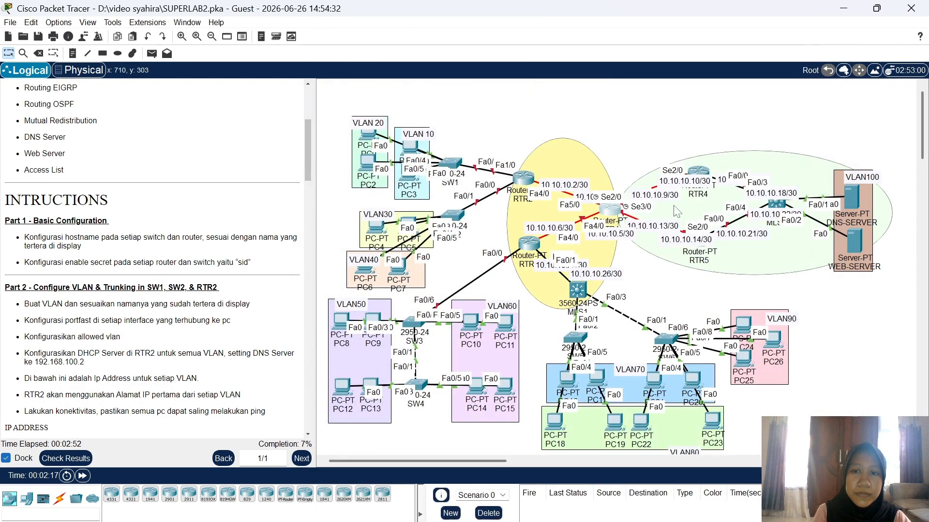
Step: In RTR4's CLI, run host RTR4 and ena sec with the lab password in config mode
click(697, 174)
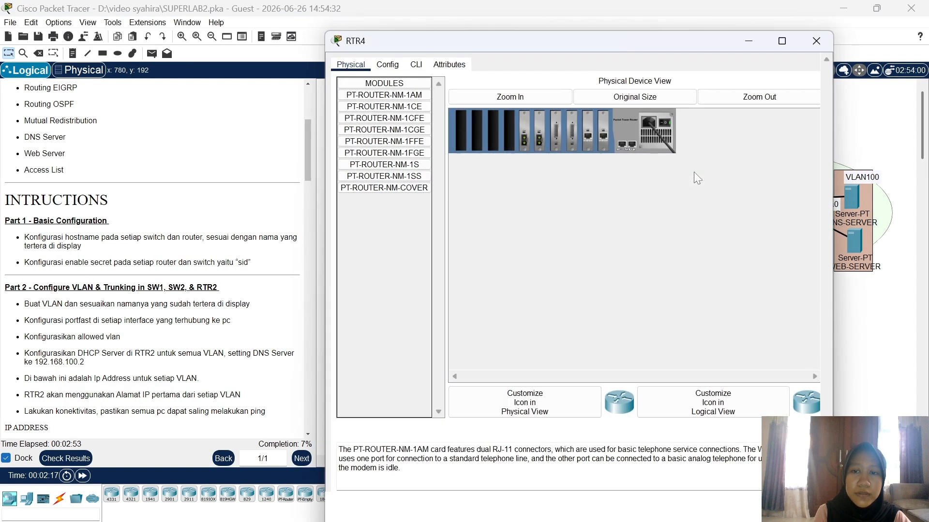
click(417, 65)
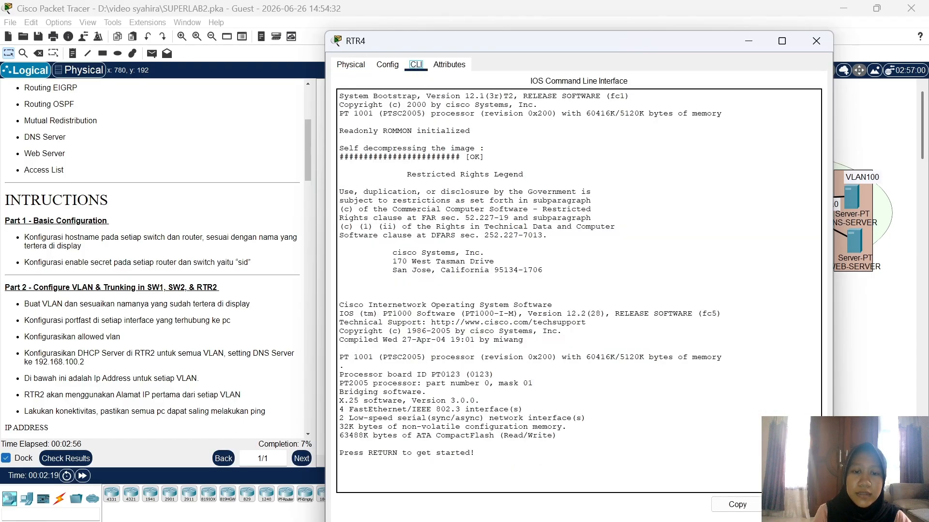
key(Return)
text(er>e)
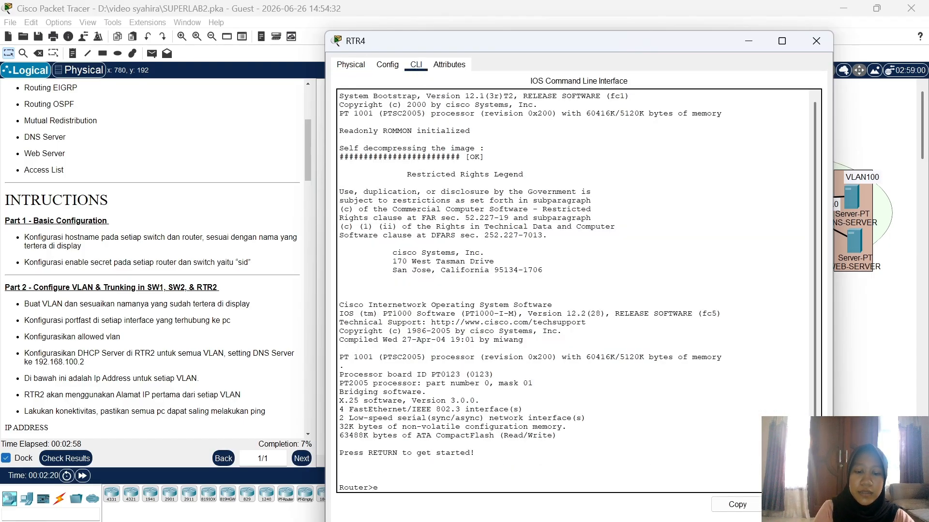
text(n)
key(Return)
text(conf t)
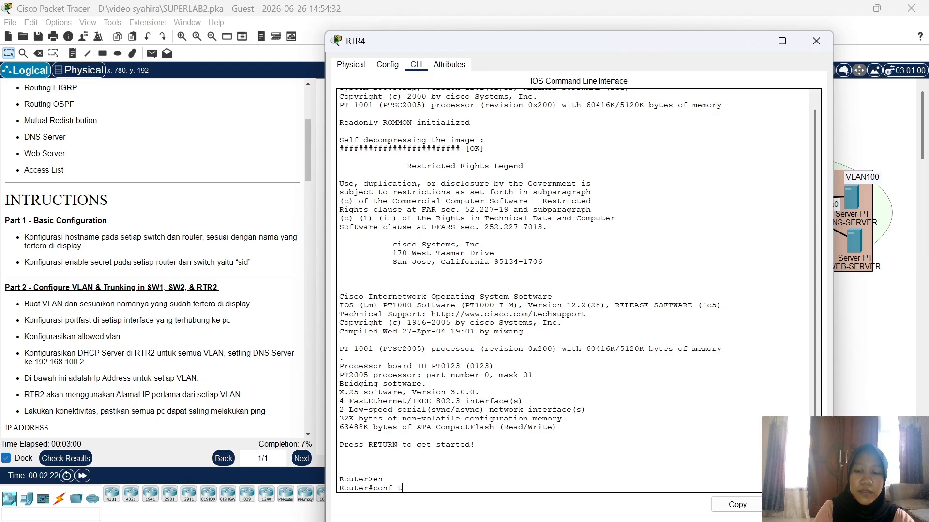
key(Return)
text(hos)
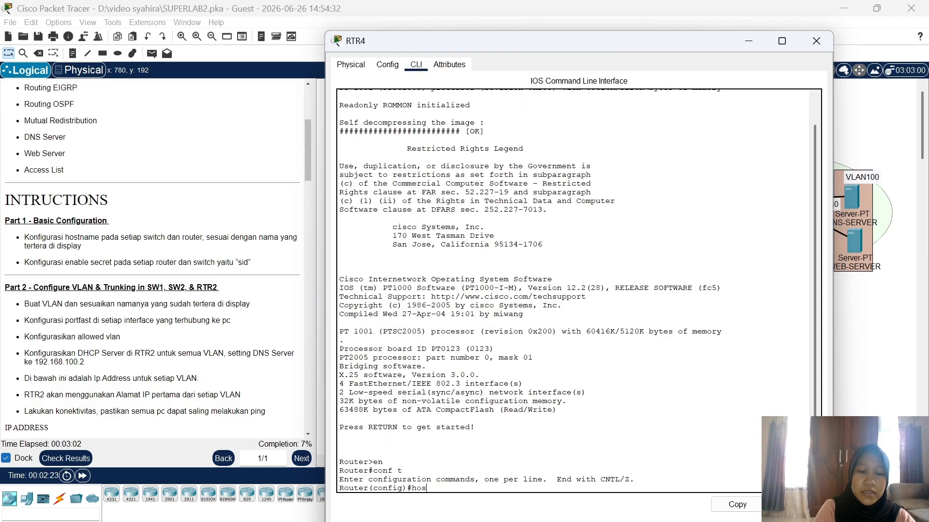
text(t RTR)
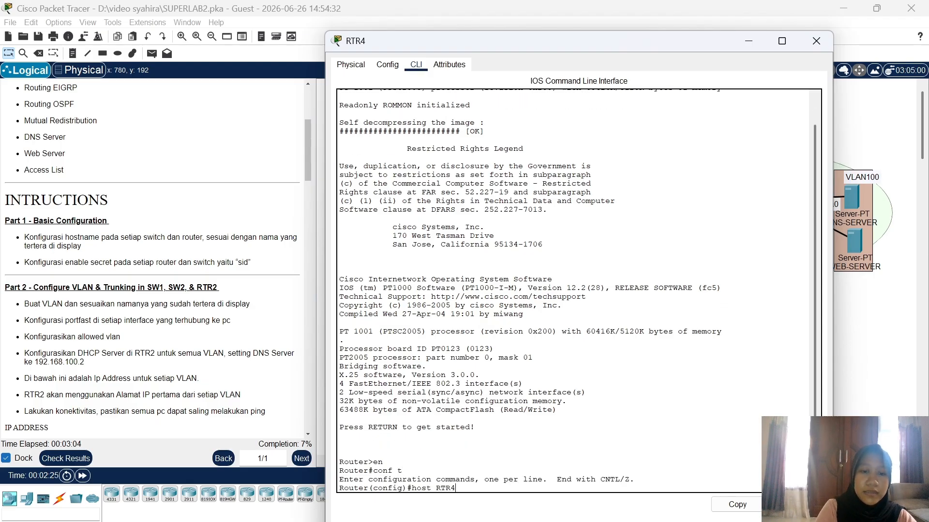
text(4)
key(Return)
text(en)
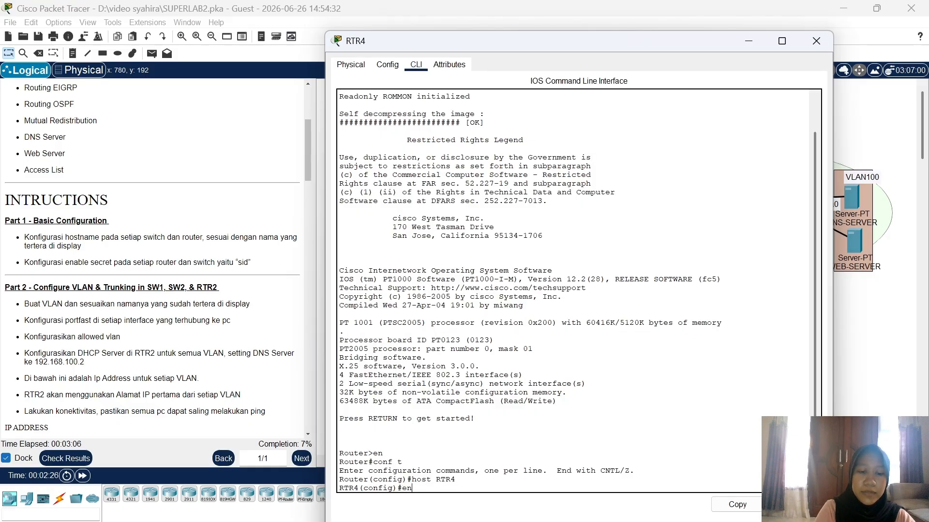
text(a sec sid)
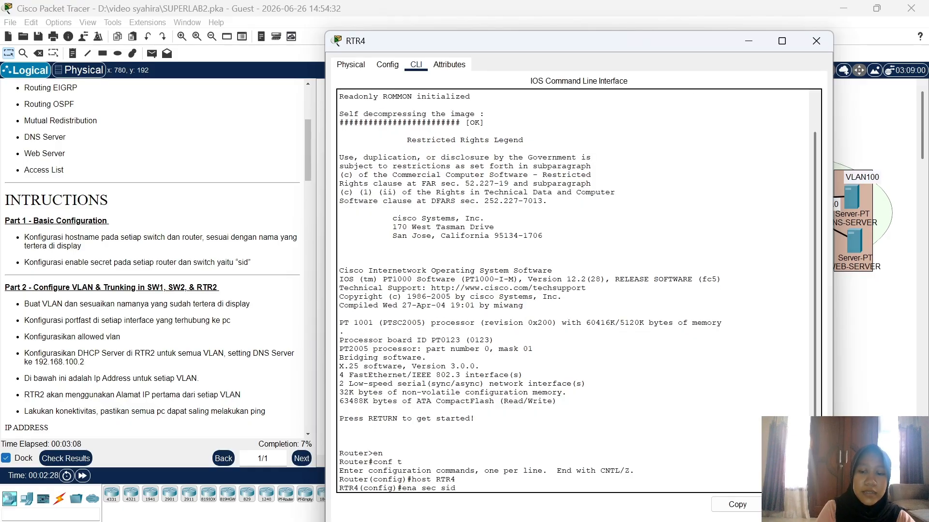
key(Return)
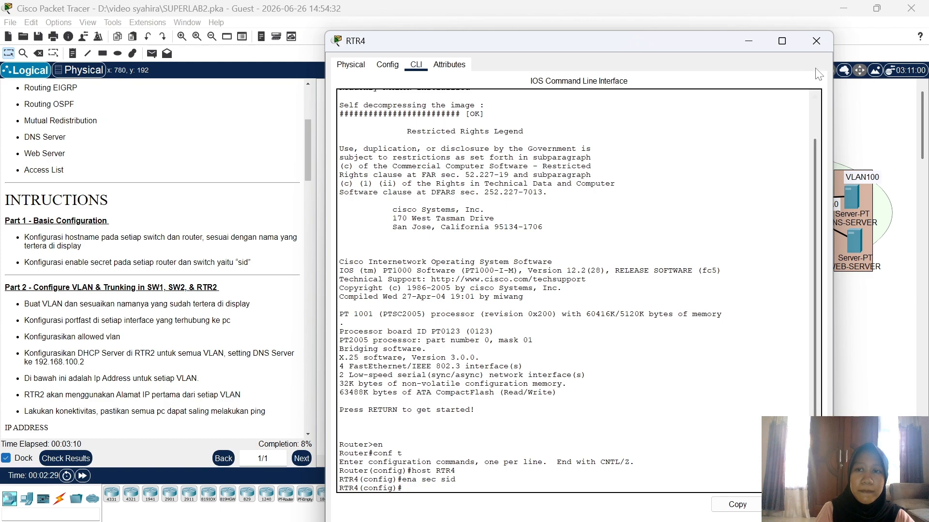
click(816, 42)
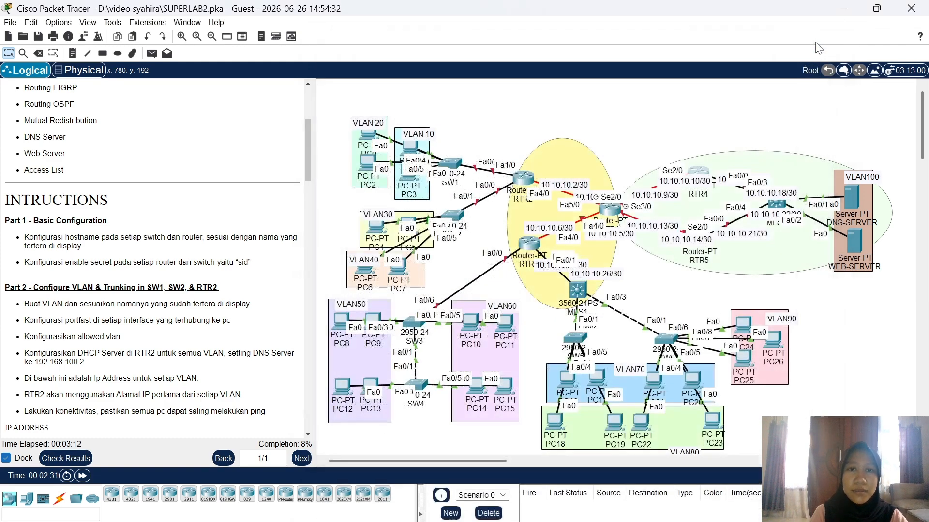
Step: In MLS2's CLI, run host MLS2 and ena sec with the lab password in config mode
click(773, 204)
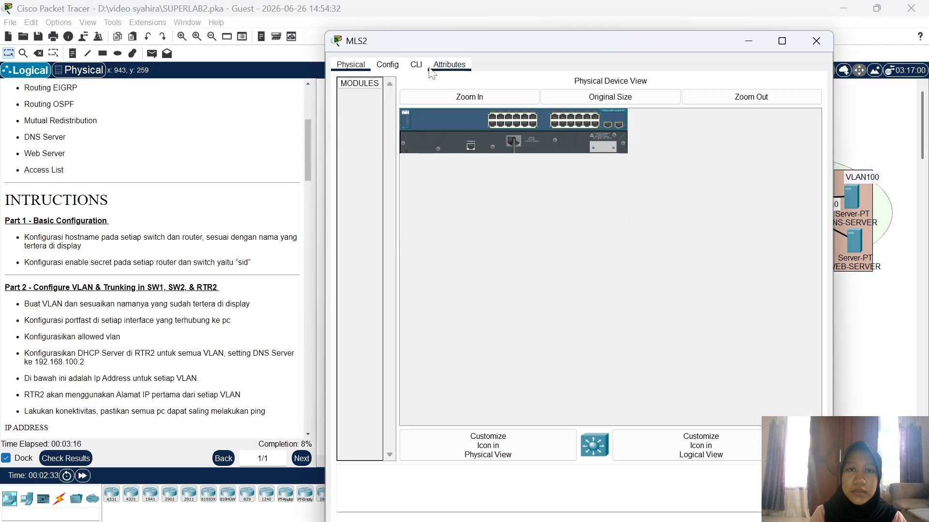
click(421, 67)
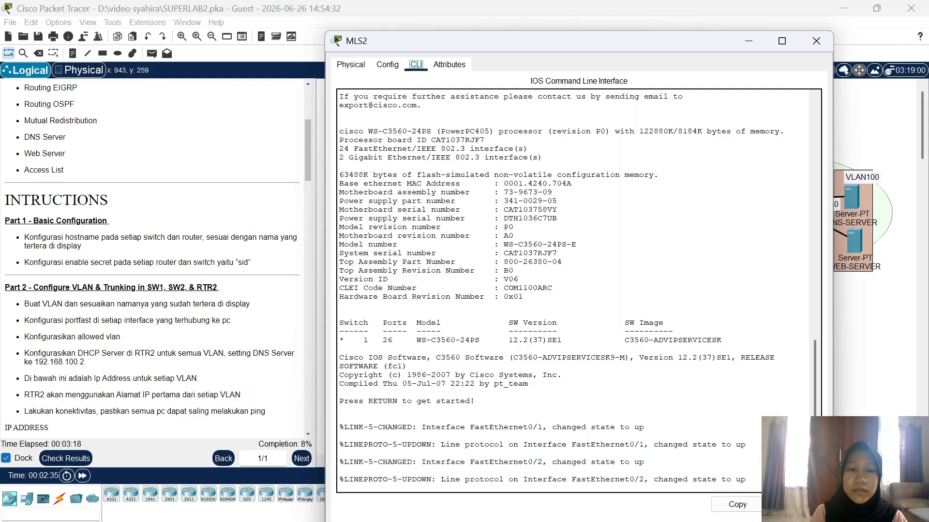
key(Return)
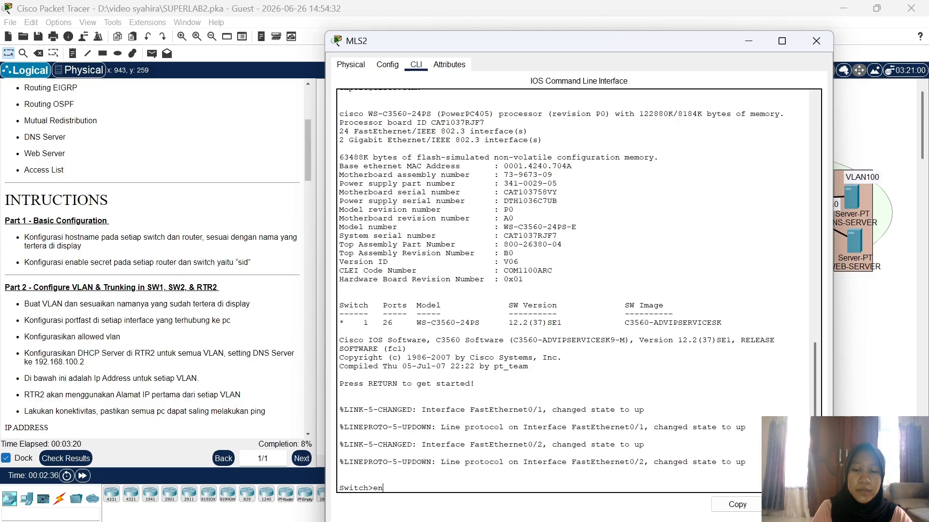
key(Return)
text(conf t)
key(Return)
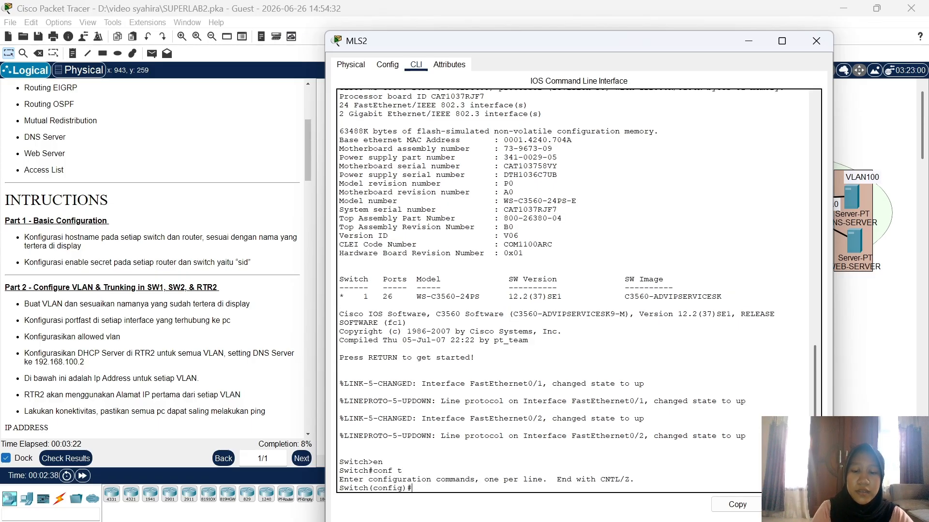
text(host M)
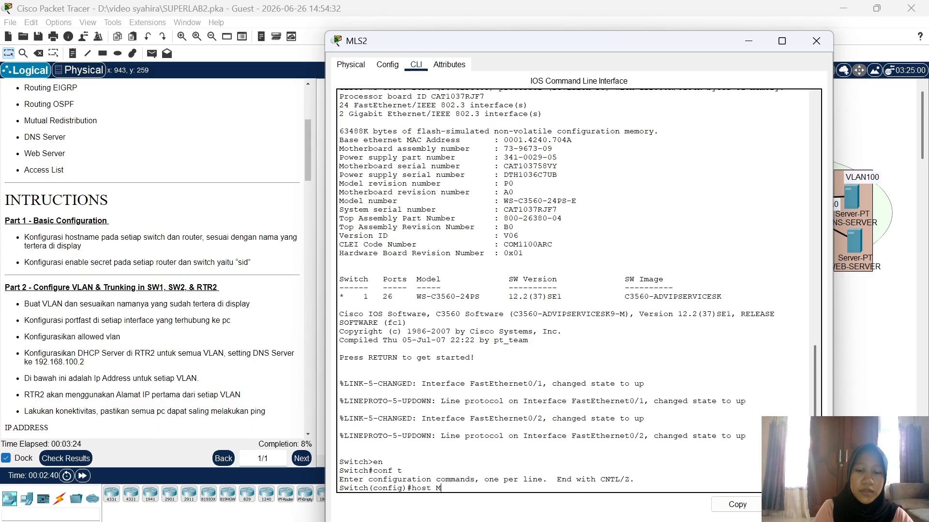
text(LS2)
key(Return)
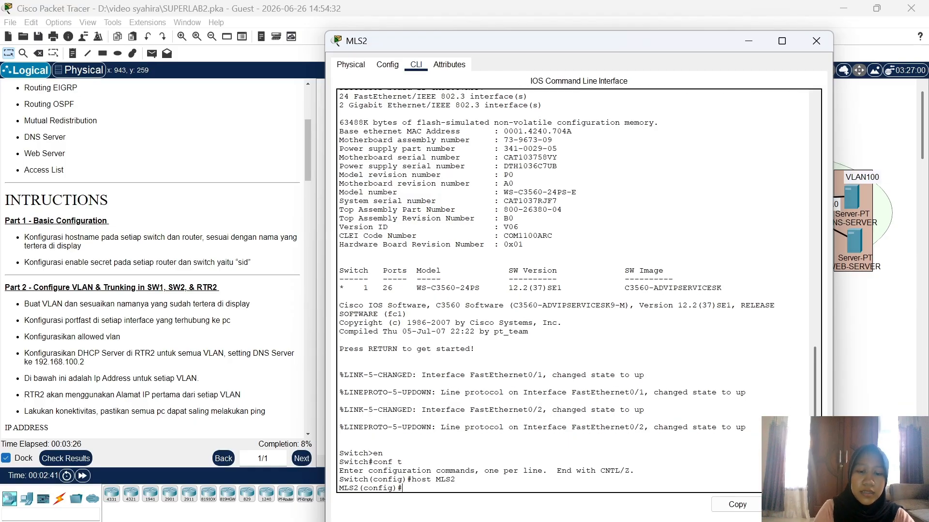
text(ena sec sid)
key(Return)
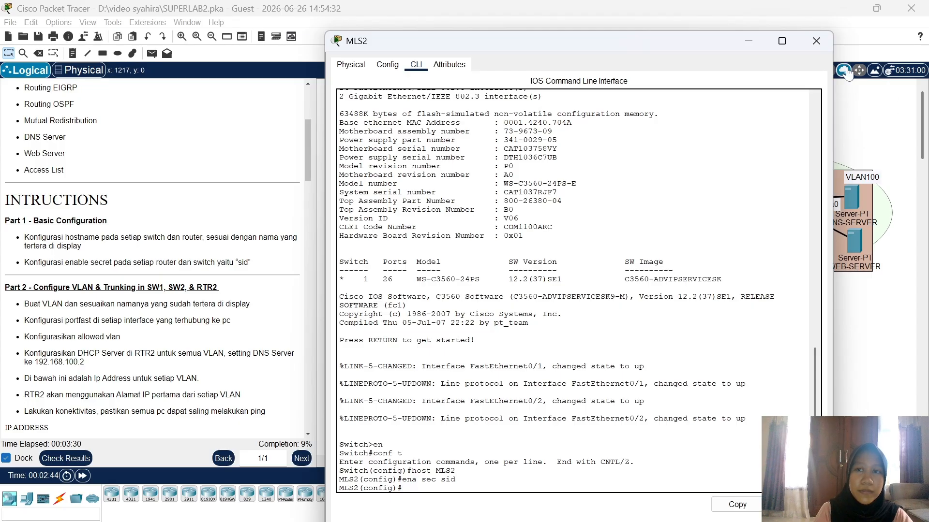
click(816, 40)
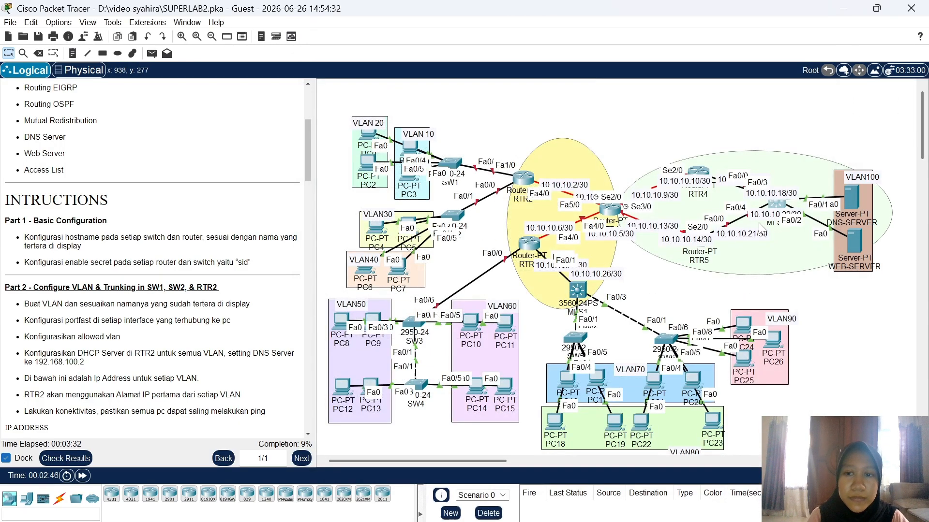
Step: Drag the 10.10.10.14/30 note below the RTR5 icon, then open RTR5's device window
click(705, 262)
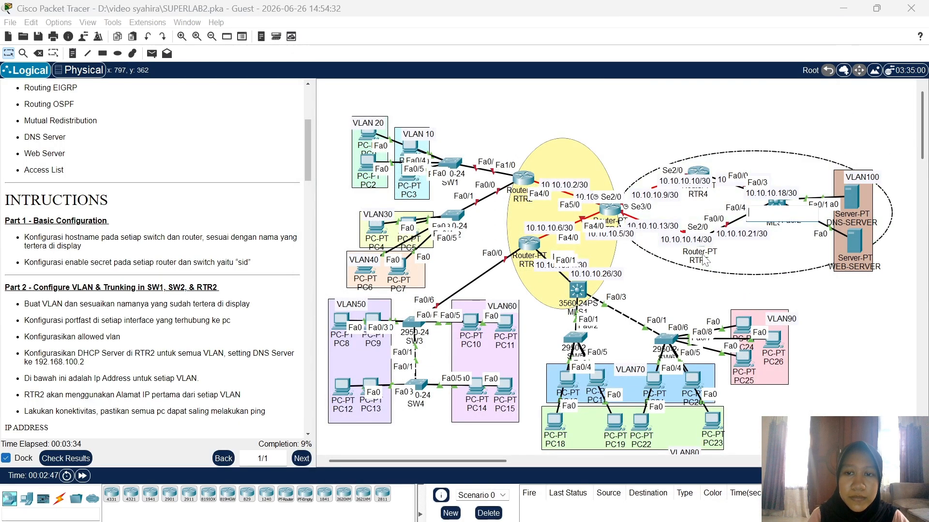
click(698, 293)
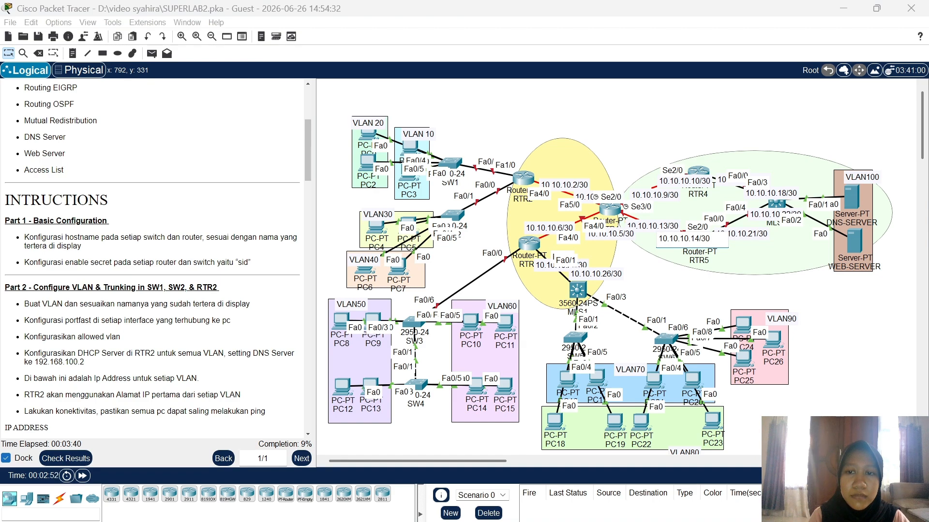
click(694, 303)
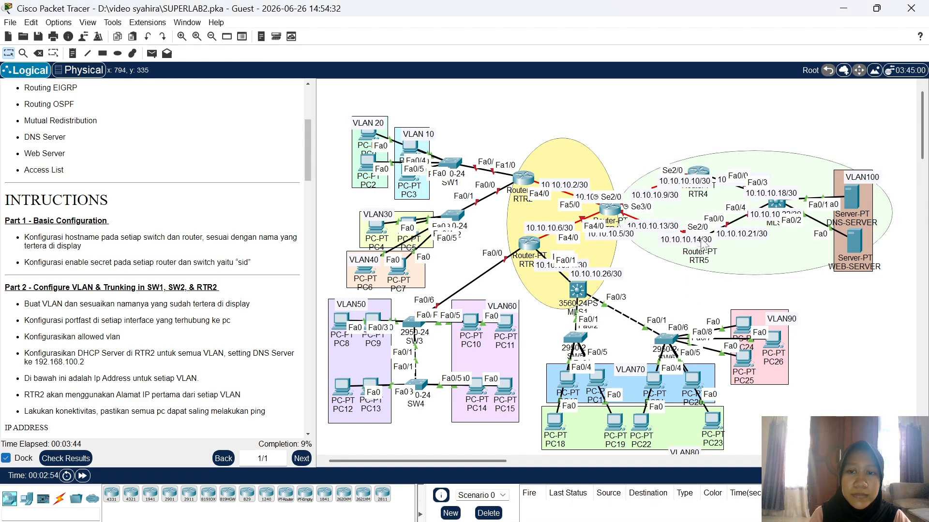
drag(701, 240, 691, 266)
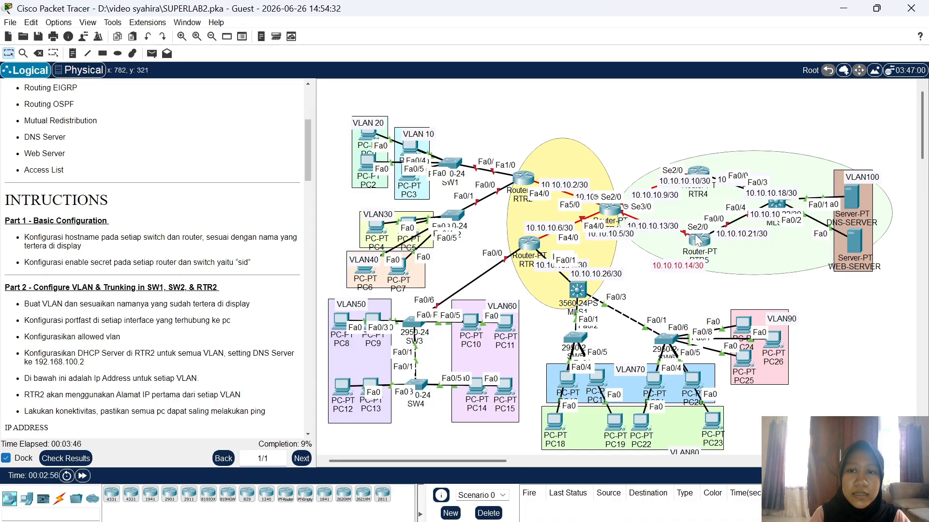
click(698, 242)
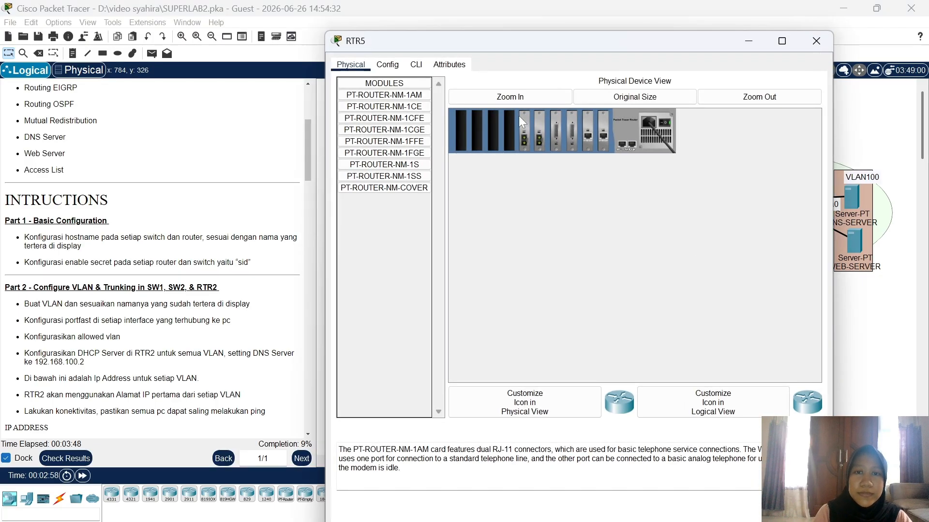
Step: In RTR5's CLI, run host RTR5 and ena sec with the lab password in config mode
click(416, 64)
click(339, 470)
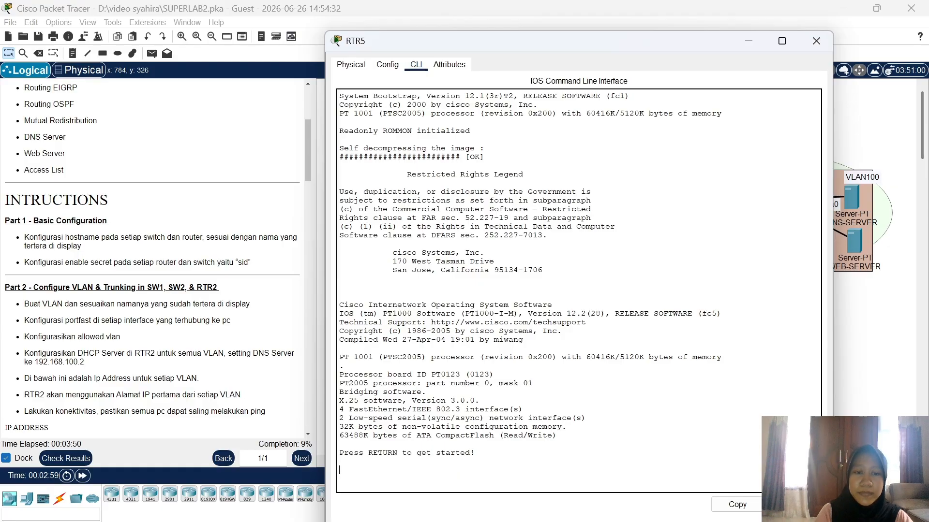
key(Return)
text(en)
key(Return)
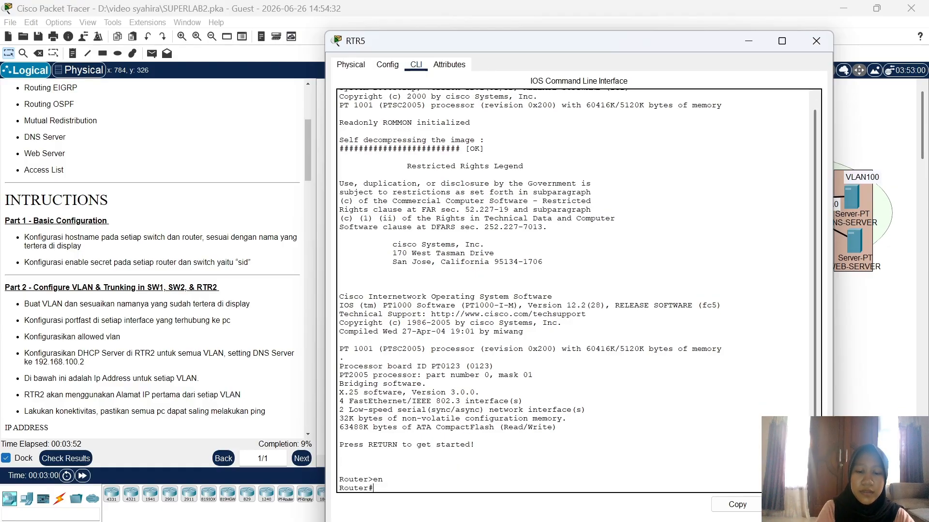
text(conf t)
key(Return)
text(h)
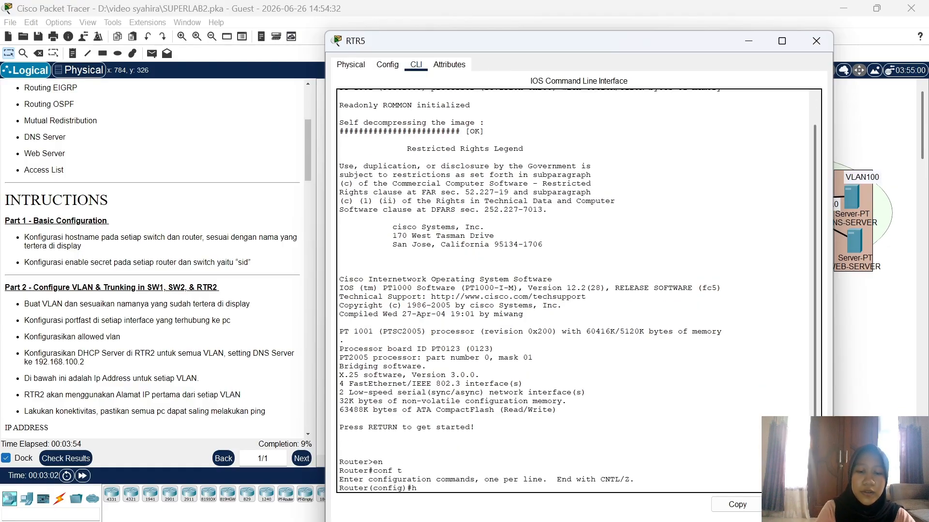
text(ost RTR5)
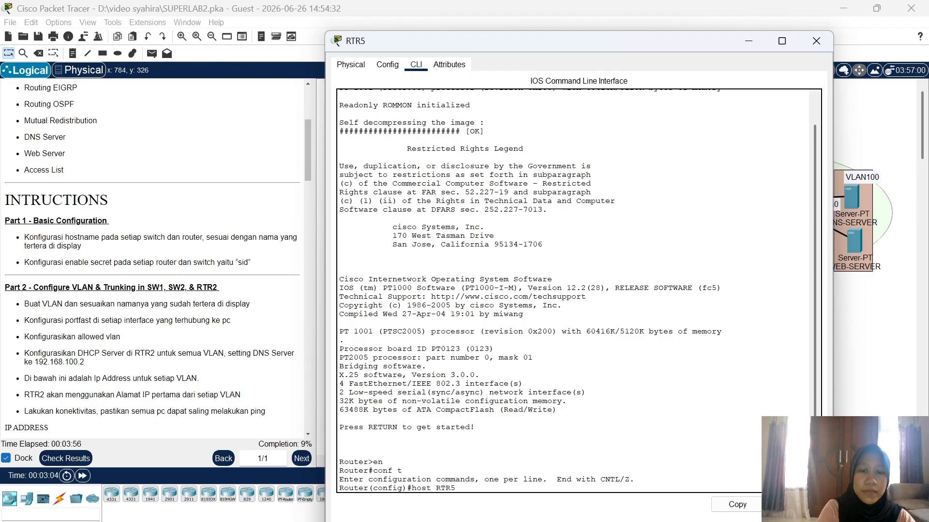
key(Return)
text(ena)
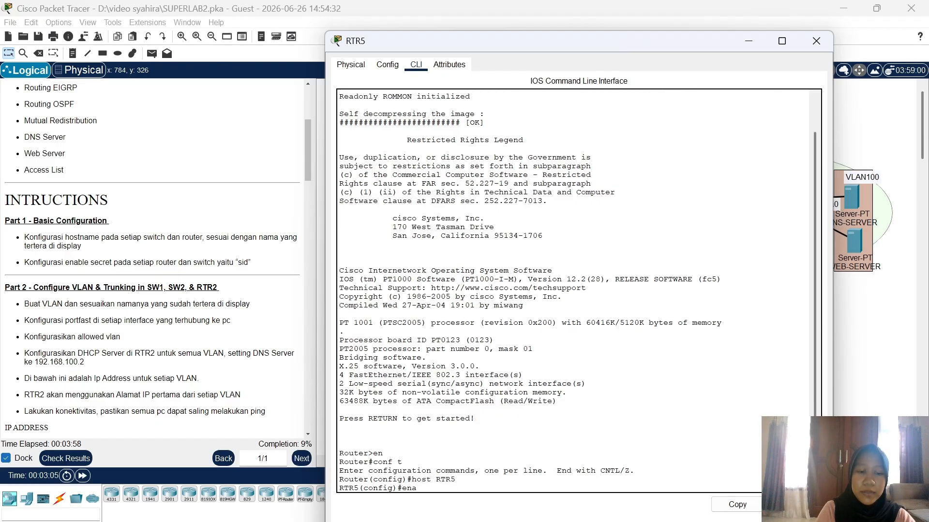
text( sec sid)
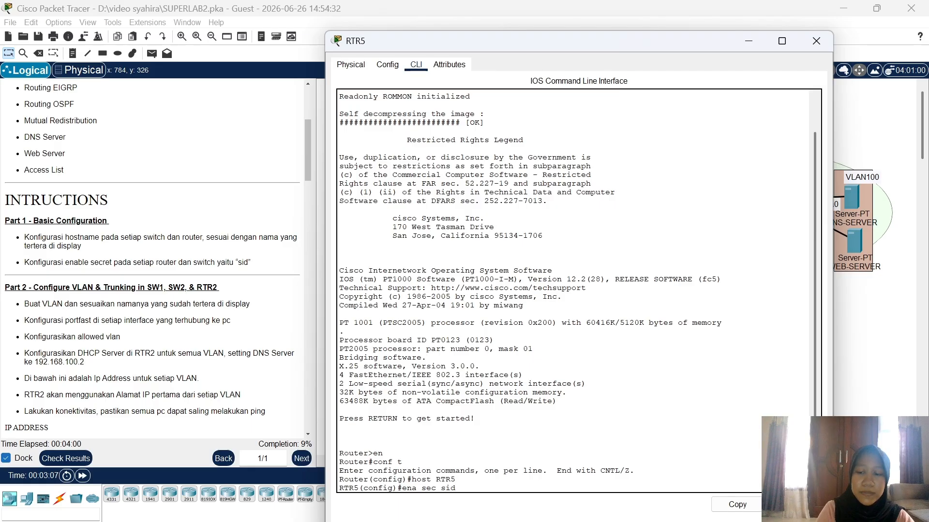
key(Return)
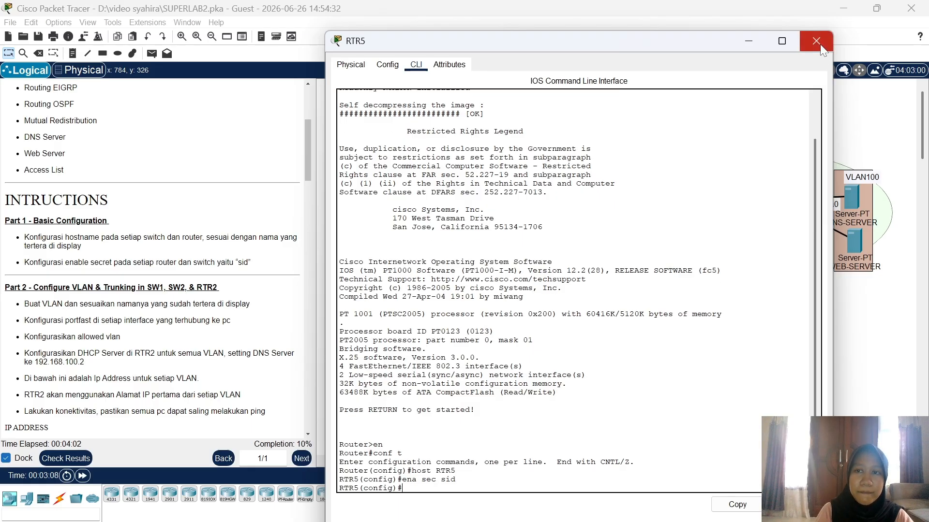
click(819, 44)
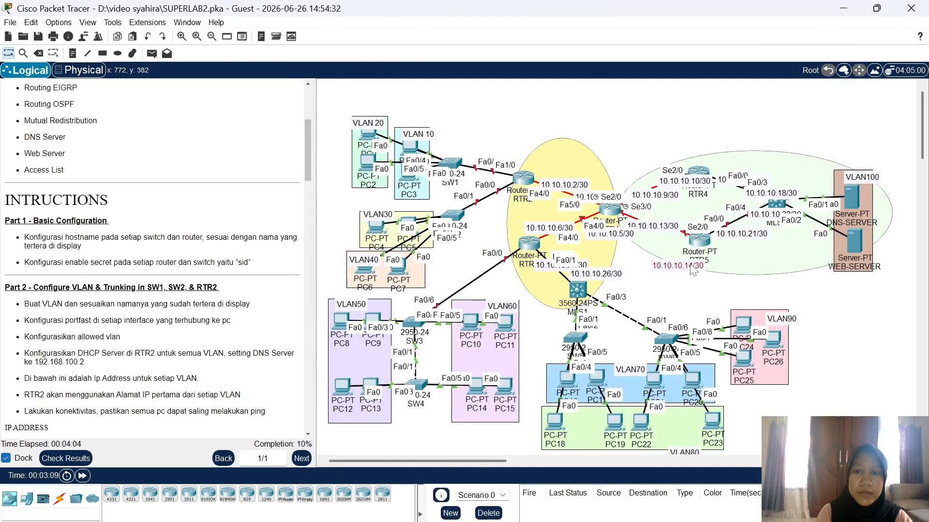
Step: Nudge the 10.10.10.14/30 note beside RTR5's label and open the MLS1 switch's window
drag(692, 270, 704, 267)
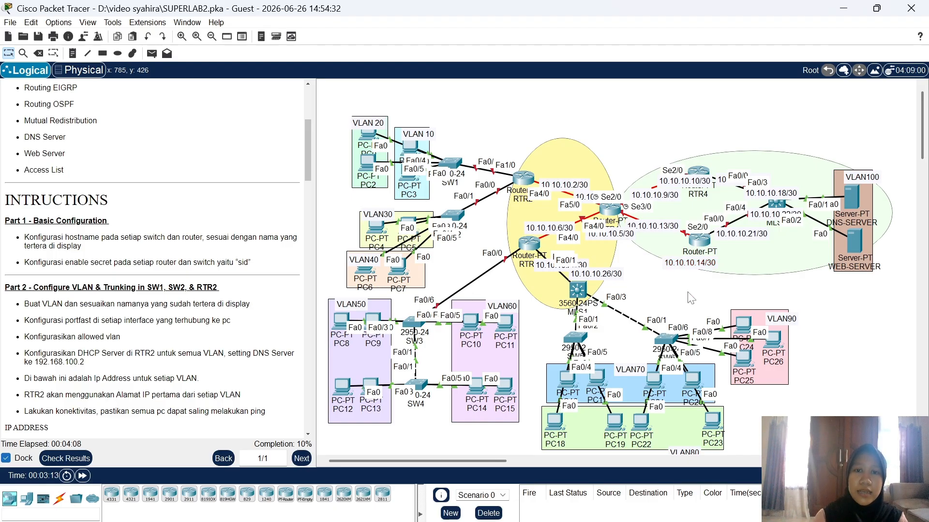
click(577, 292)
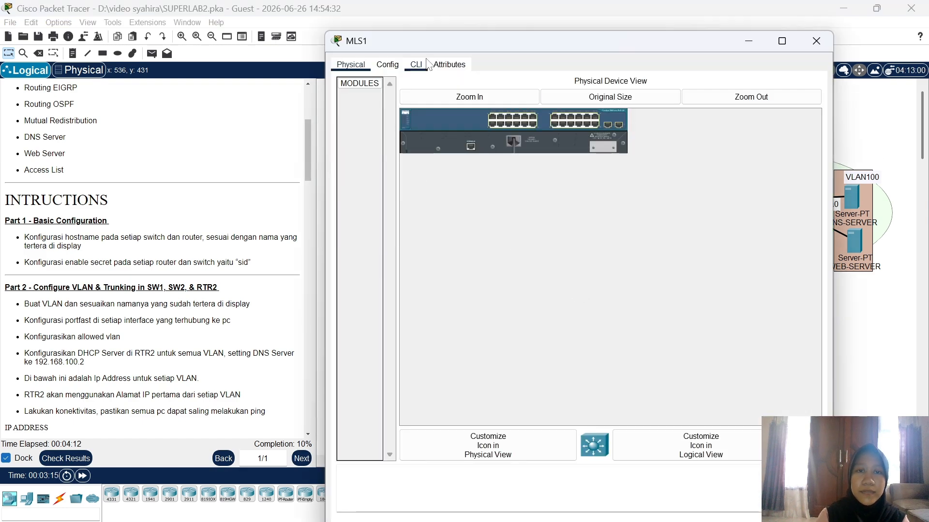
Step: In MLS1's CLI, run host MLS1 and ena sec with the lab password in config mode
click(415, 65)
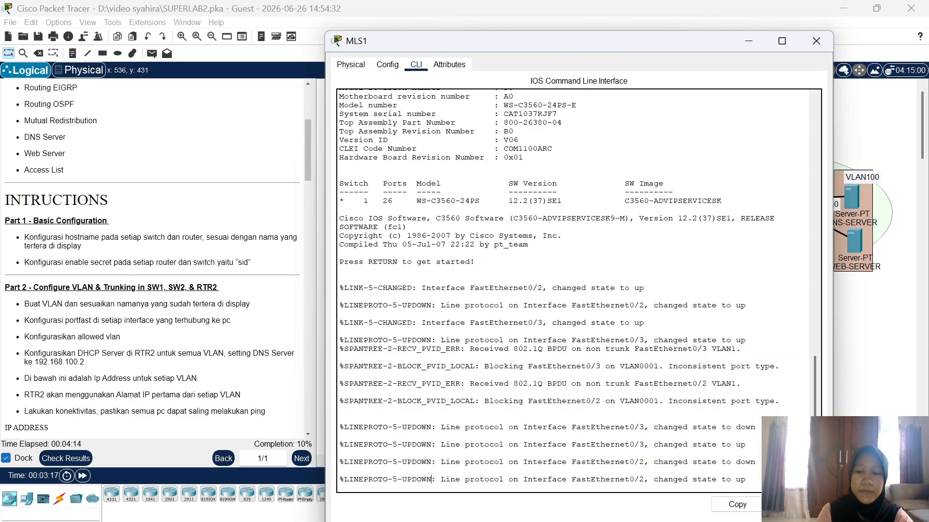
key(Return)
text(en)
key(Return)
text(co)
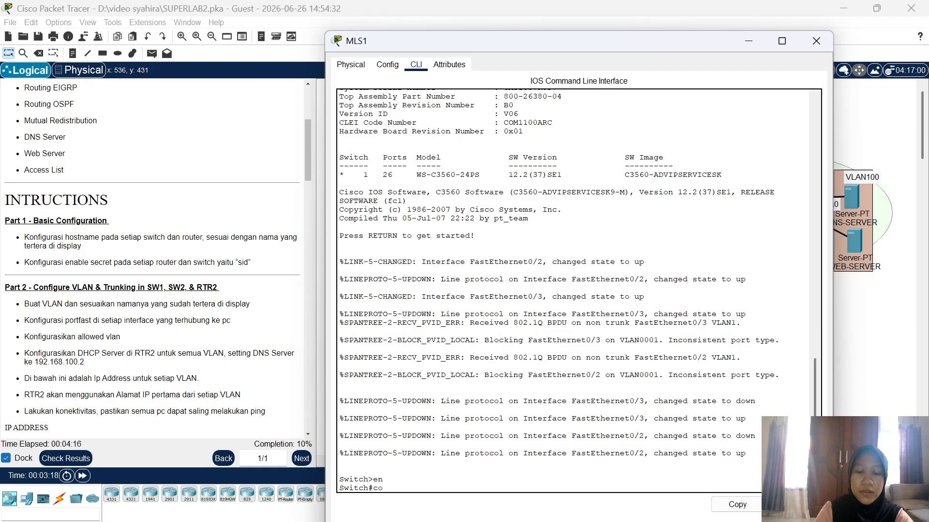
text(nf t)
key(Return)
text(hos)
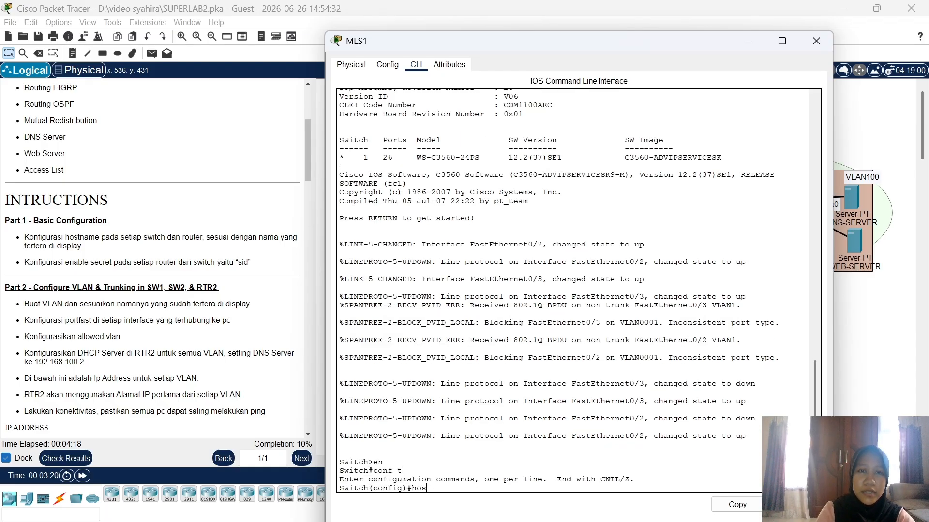
text(t MLS1)
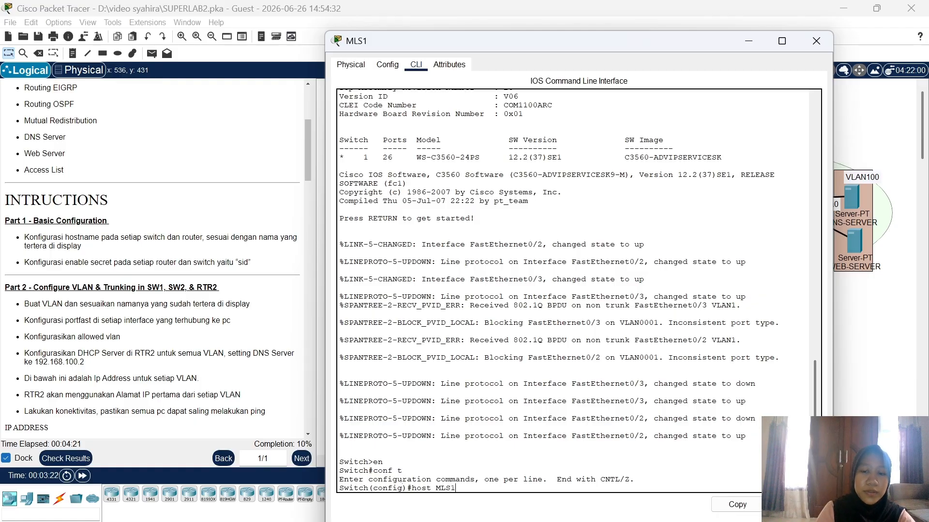
key(Return)
text(en)
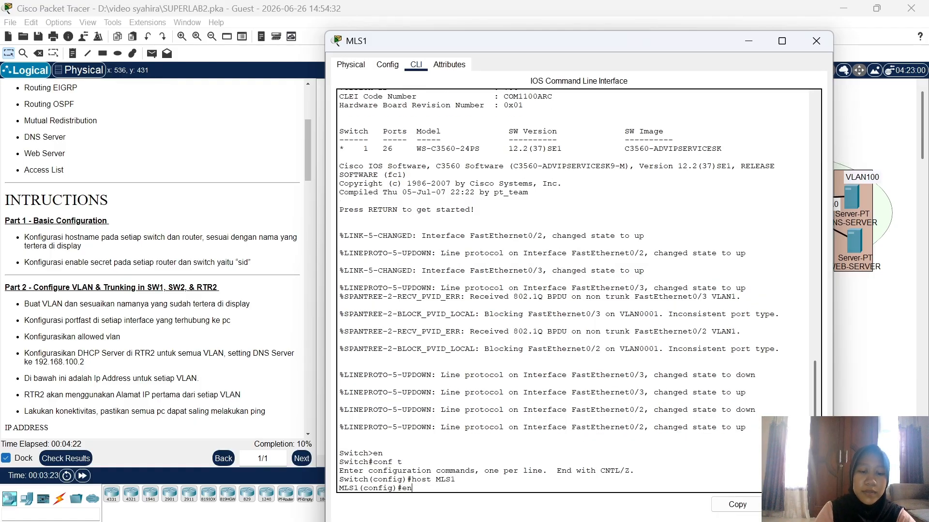
text(a sec sid)
key(Return)
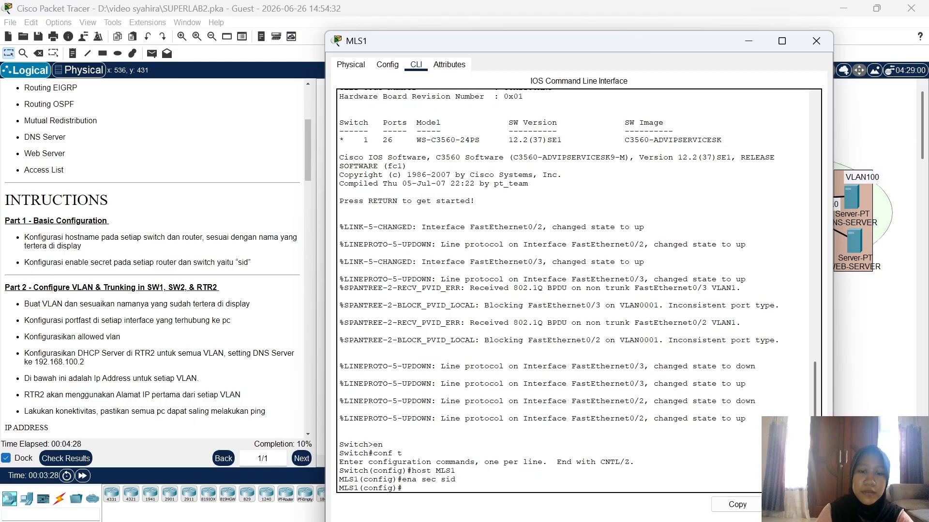
Step: Name switch SW5 and set its enable secret to the lab password
click(811, 45)
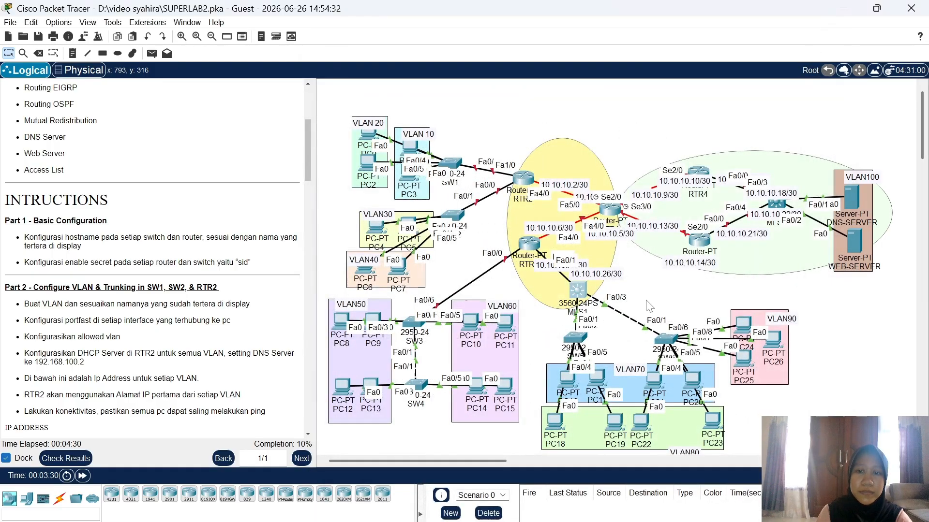
click(578, 338)
click(416, 64)
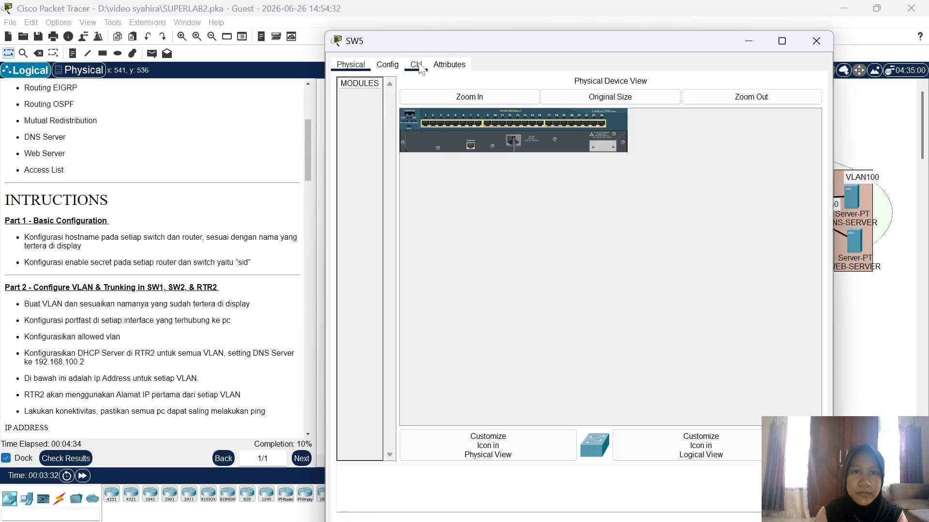
key(Return)
text(e)
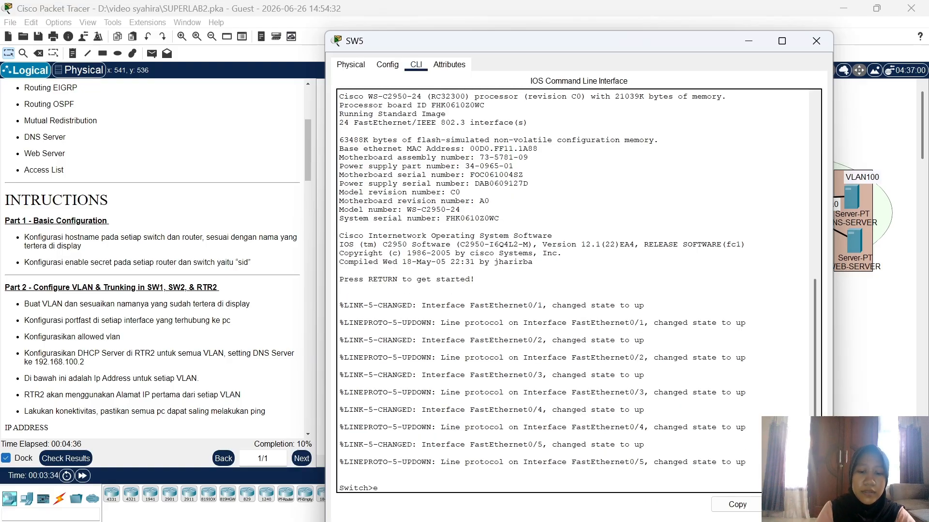
text(n)
key(Return)
text(conf t)
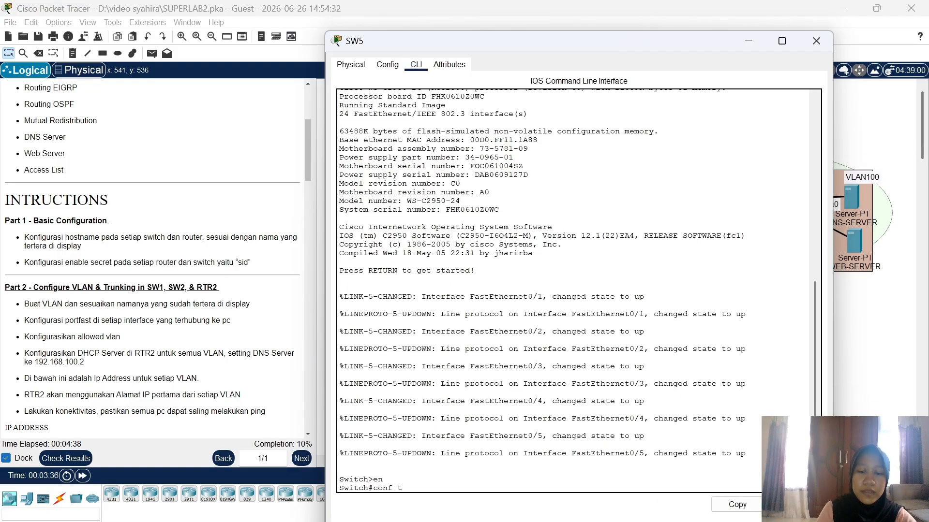
key(Return)
text(host S)
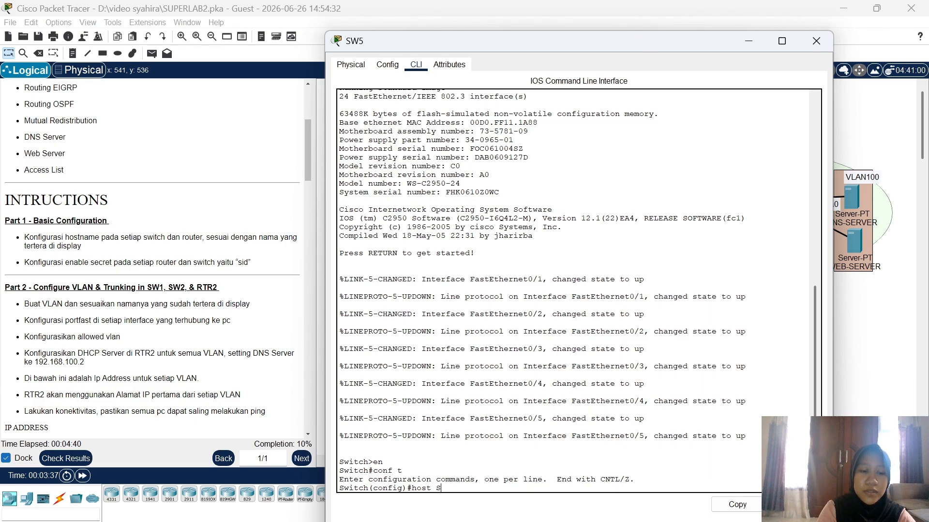
text(W5)
key(Return)
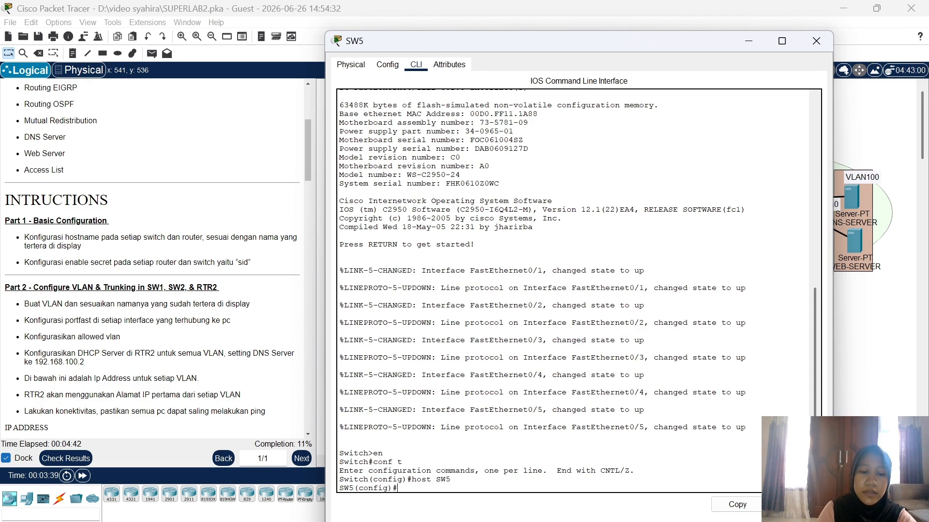
text(ena sec)
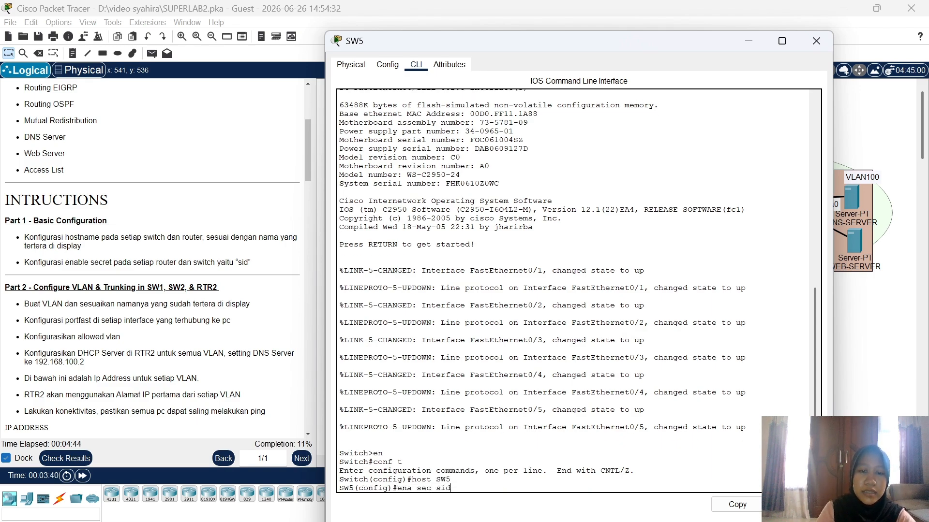
text( sid)
key(Return)
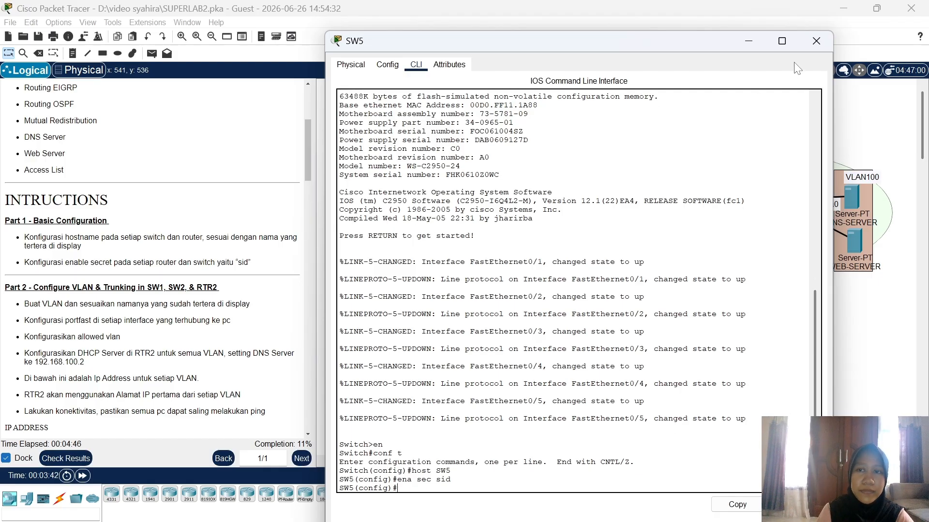
click(815, 43)
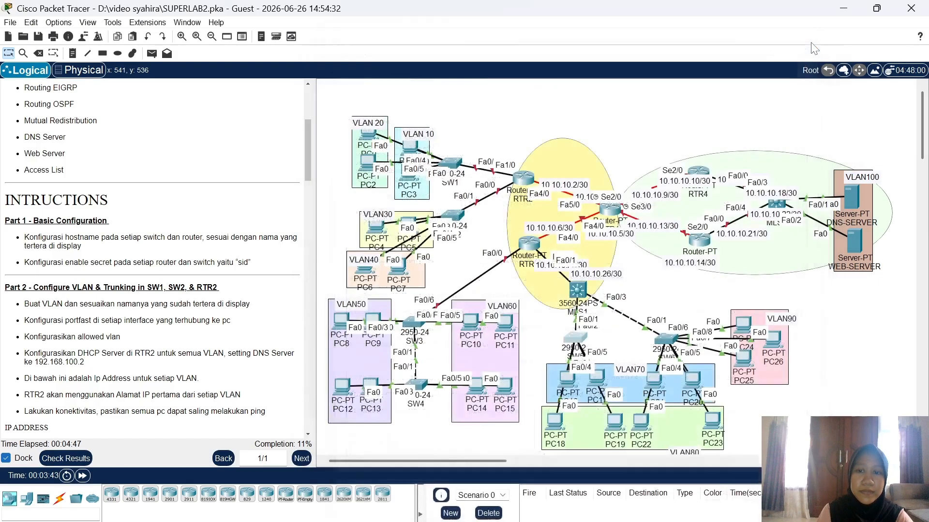
Step: Name switch SW6 and set its enable secret to the lab password, then close its window
click(666, 337)
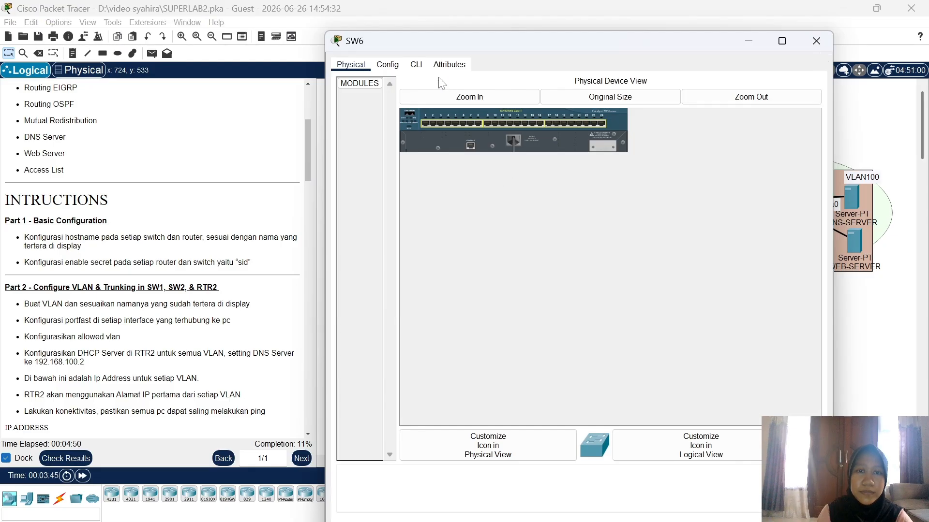
click(416, 64)
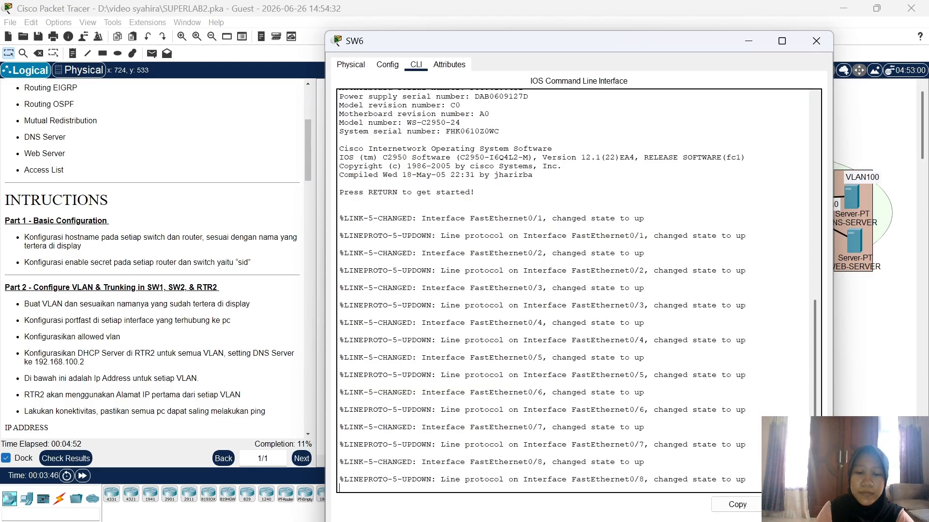
key(Return)
text(en)
key(Return)
text(conf )
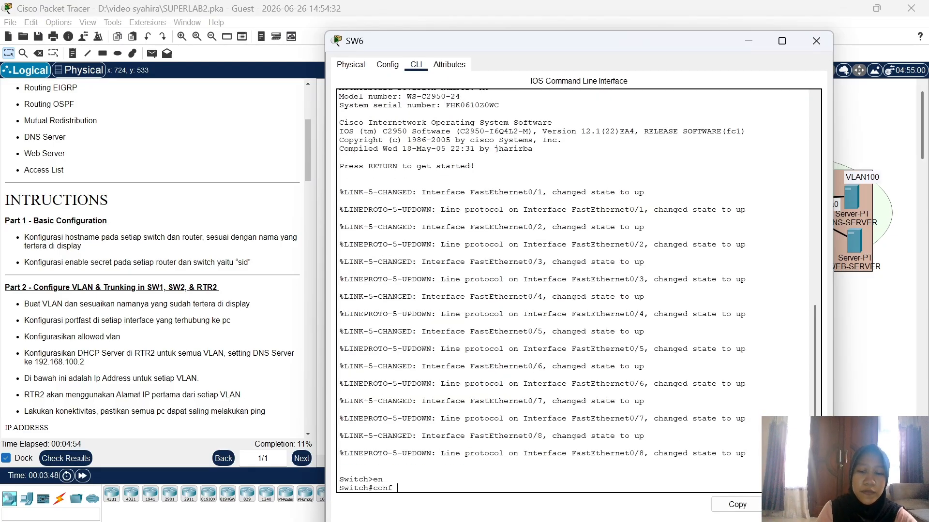
text(t)
key(Return)
text(hos)
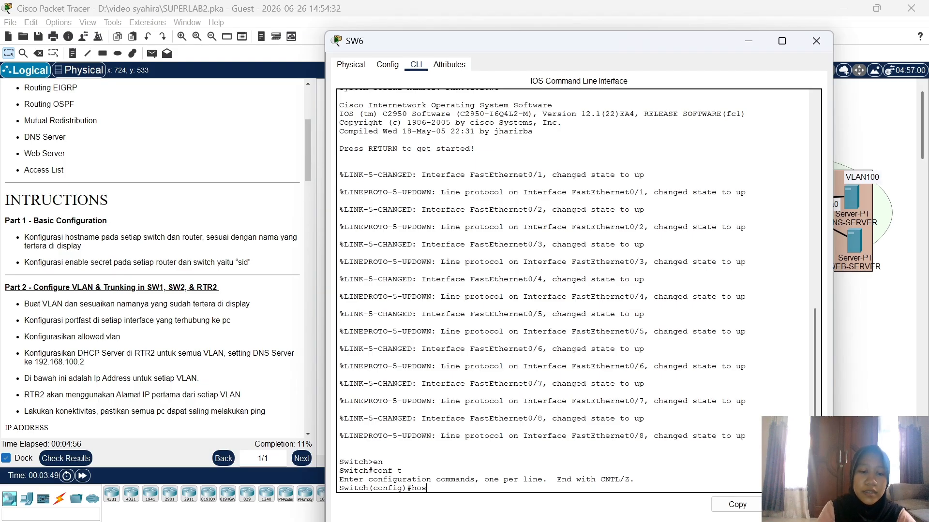
text(t )
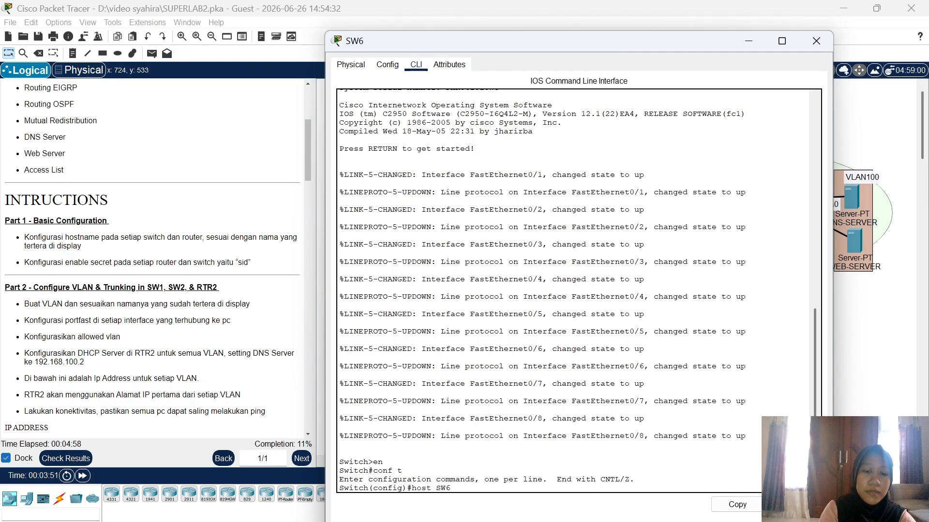
text(SW6)
key(Return)
text(ena)
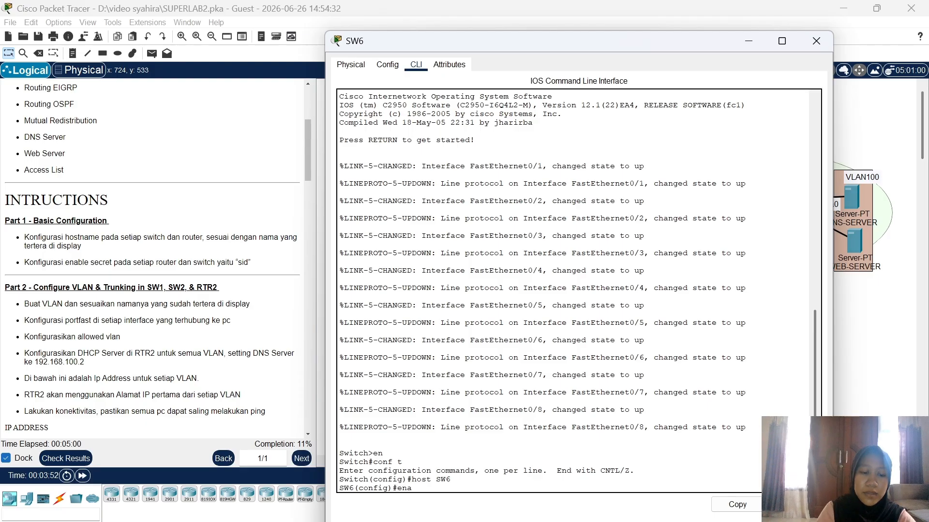
text( sec sid)
key(Return)
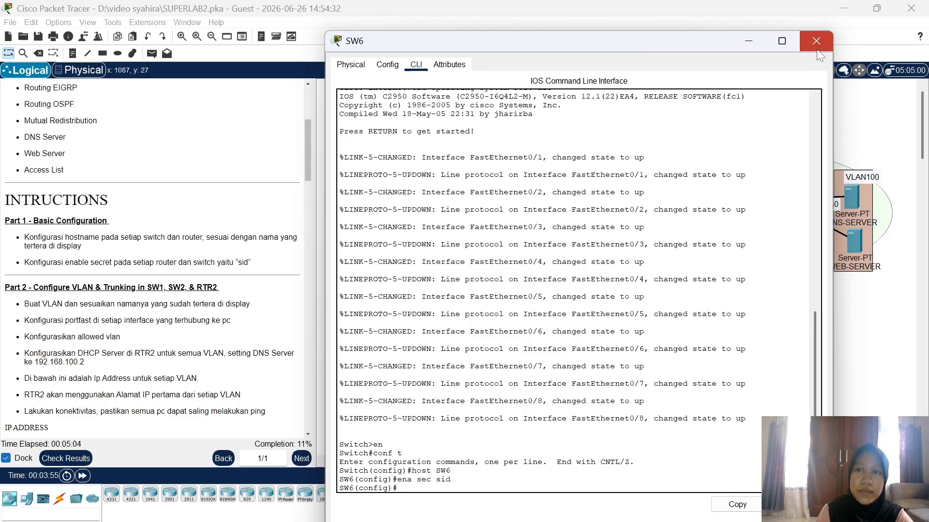
click(816, 41)
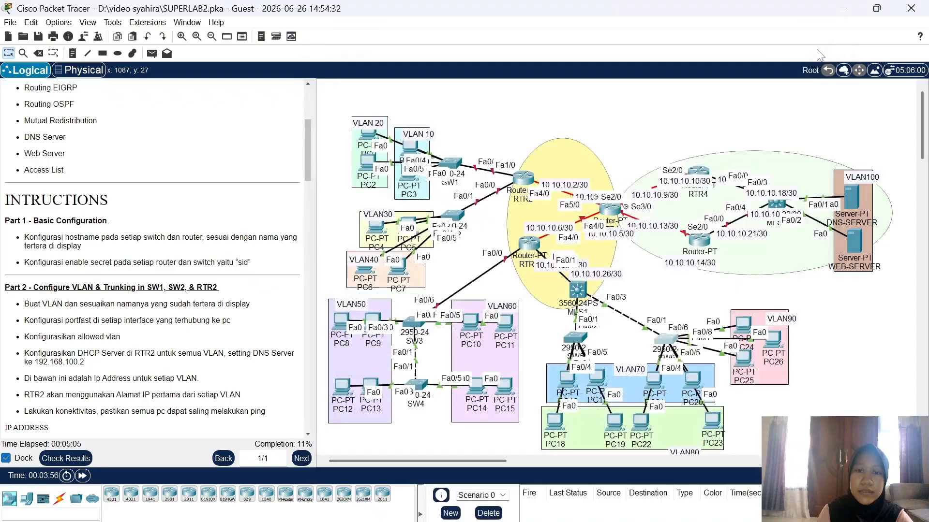
Step: Name switch SW3 and give it the lab's enable secret password
click(408, 324)
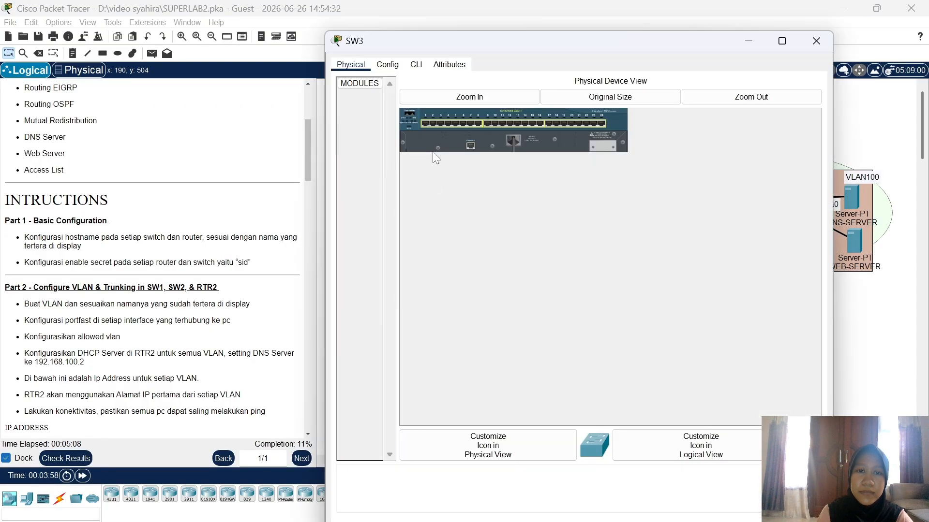
click(417, 66)
key(Return)
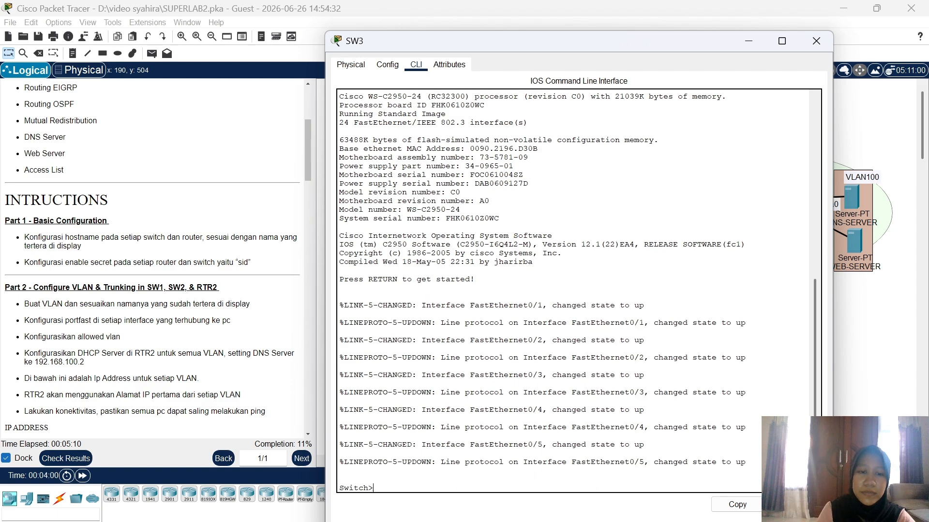
text(en)
key(Return)
text(ch#con)
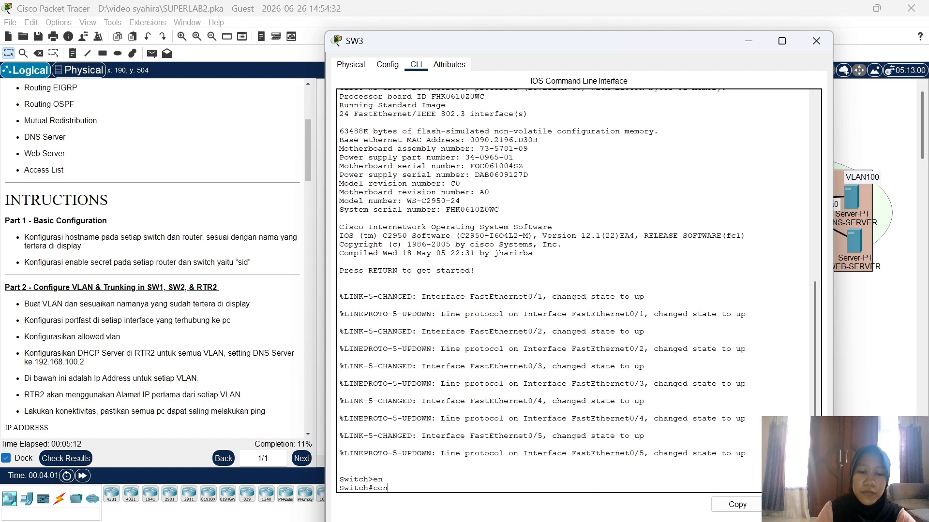
text(f t)
key(Return)
text(h(config)#h)
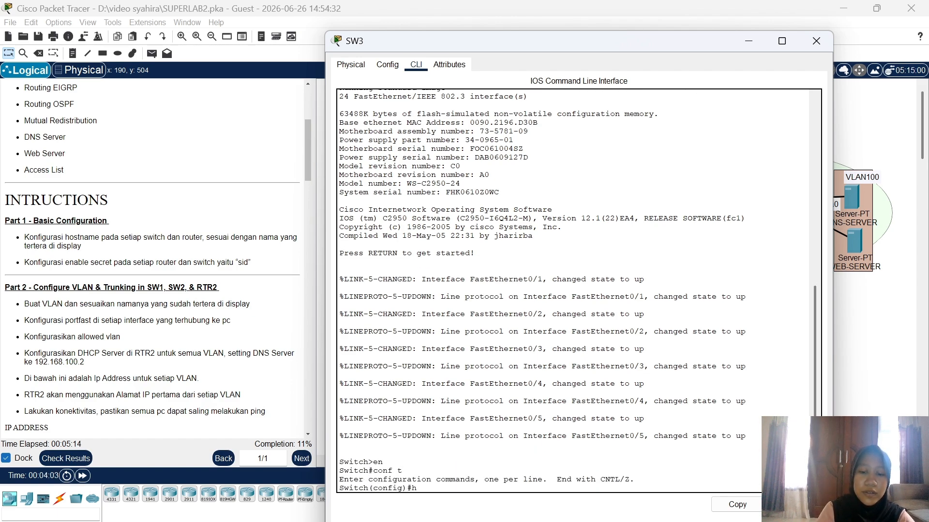
text(ost SW3)
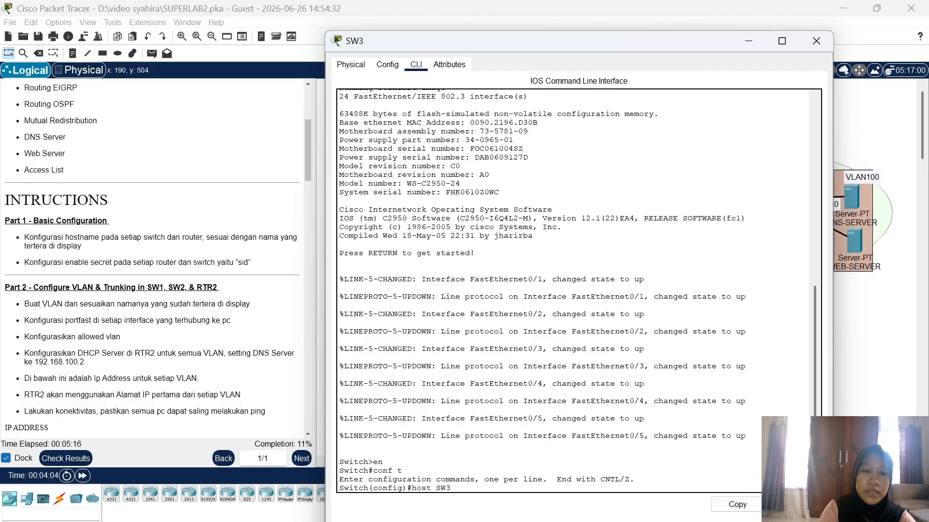
key(Return)
text(ena s)
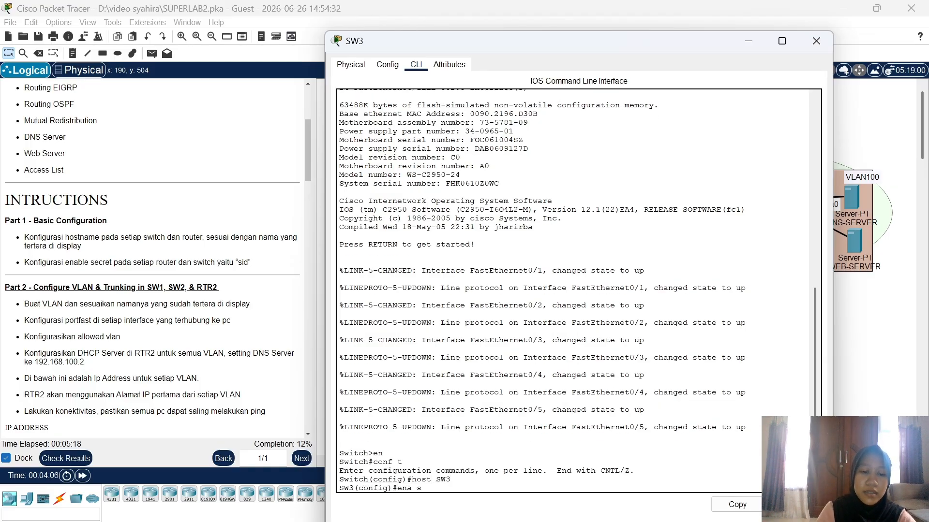
text(ec sid)
key(Return)
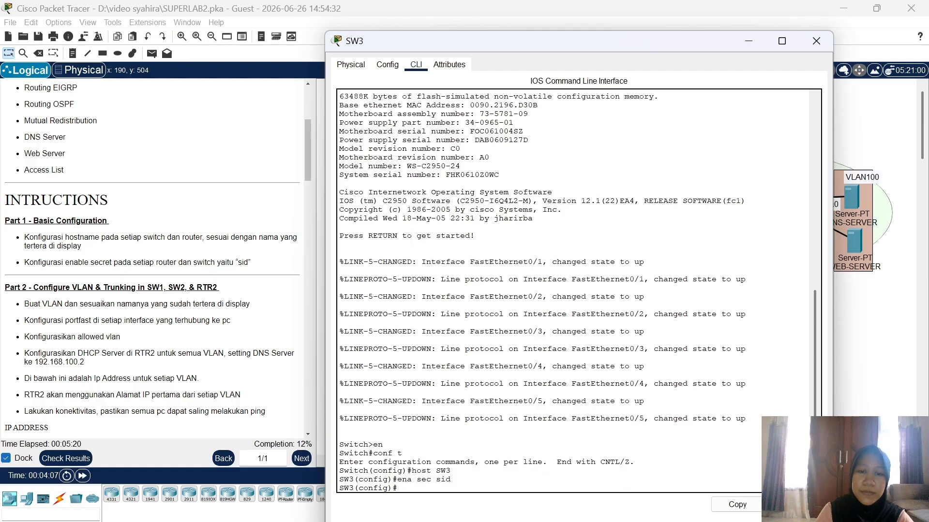
click(815, 40)
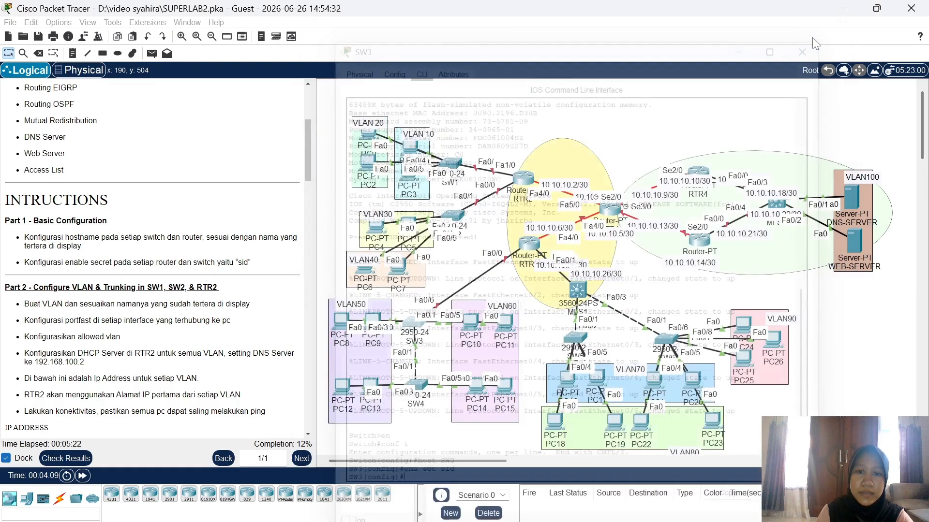
Step: Name switch SW4 via host SW4 and give it the lab's enable secret password
click(421, 393)
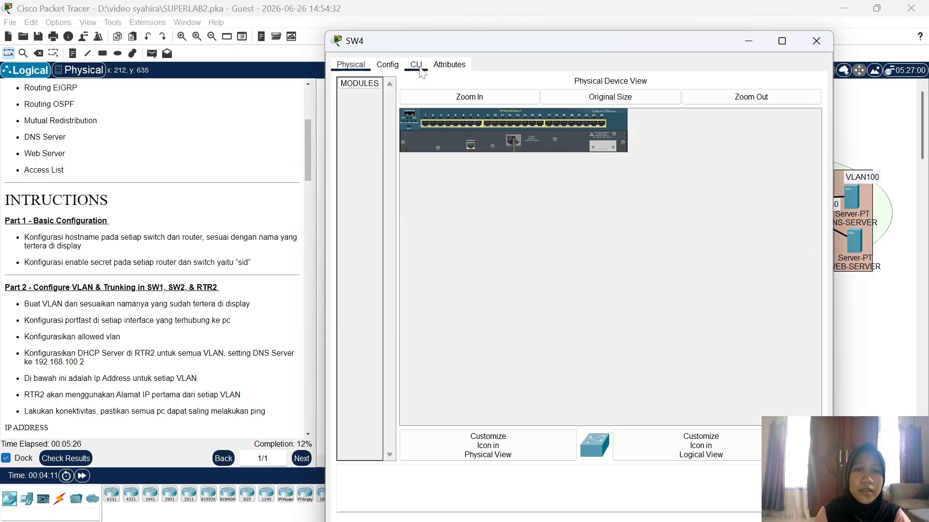
click(416, 64)
key(Return)
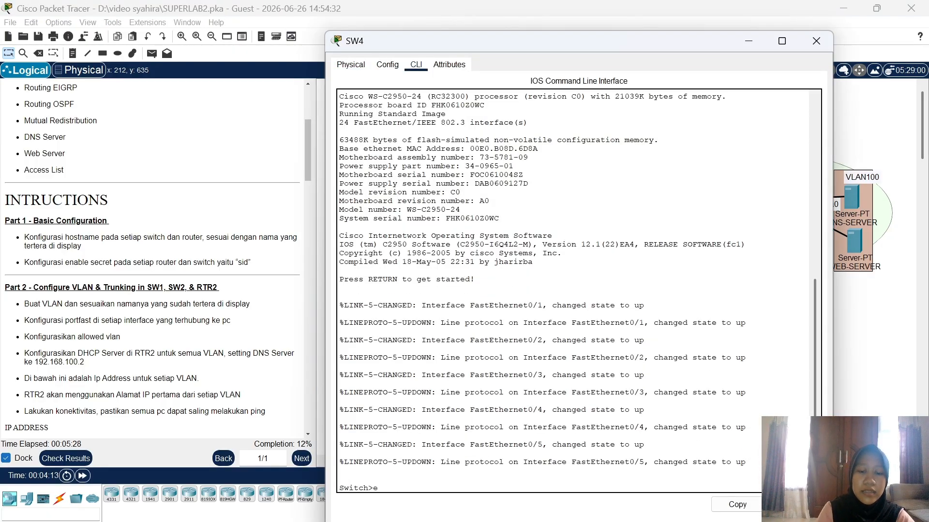
text(en)
key(Return)
text(conf t)
key(Return)
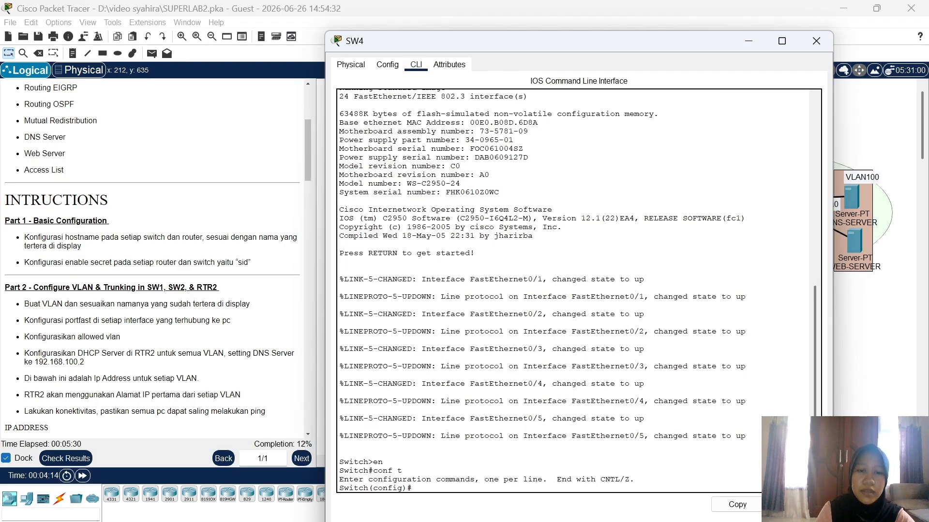
text(host )
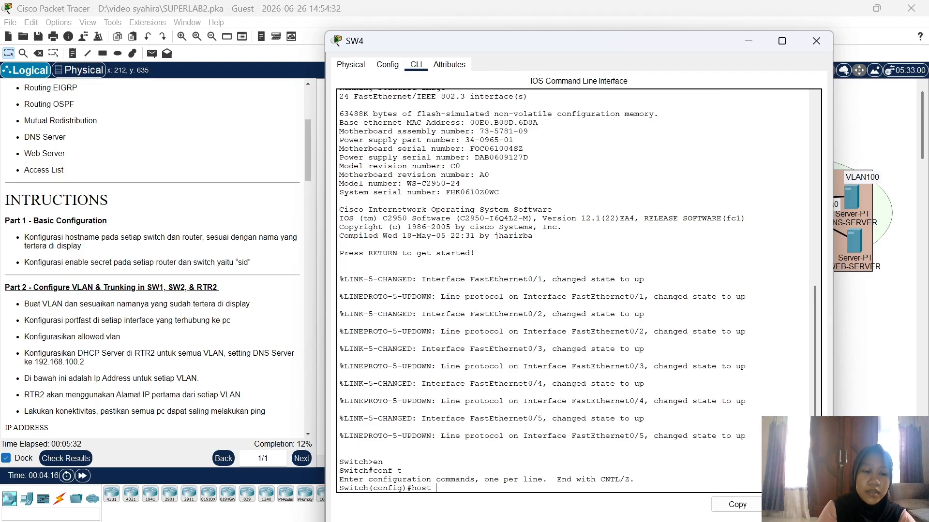
text(SW4)
key(Return)
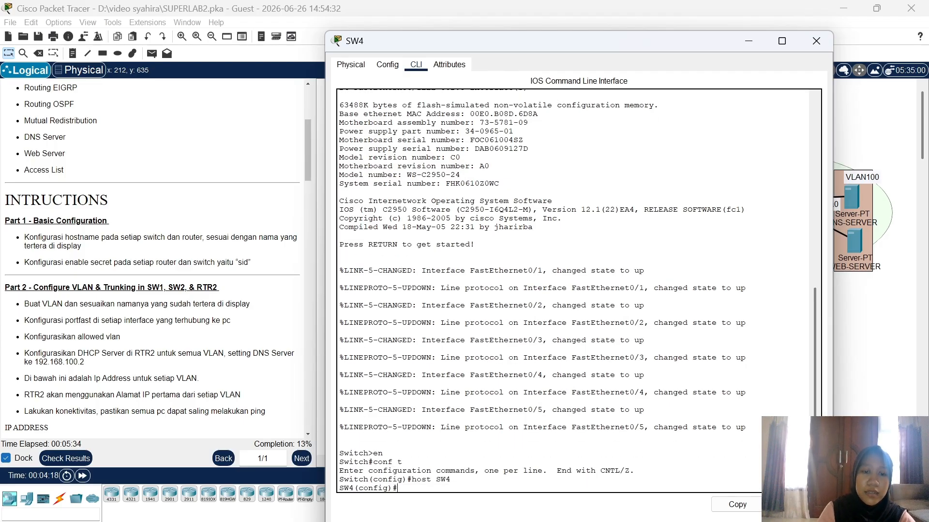
text(ena sec )
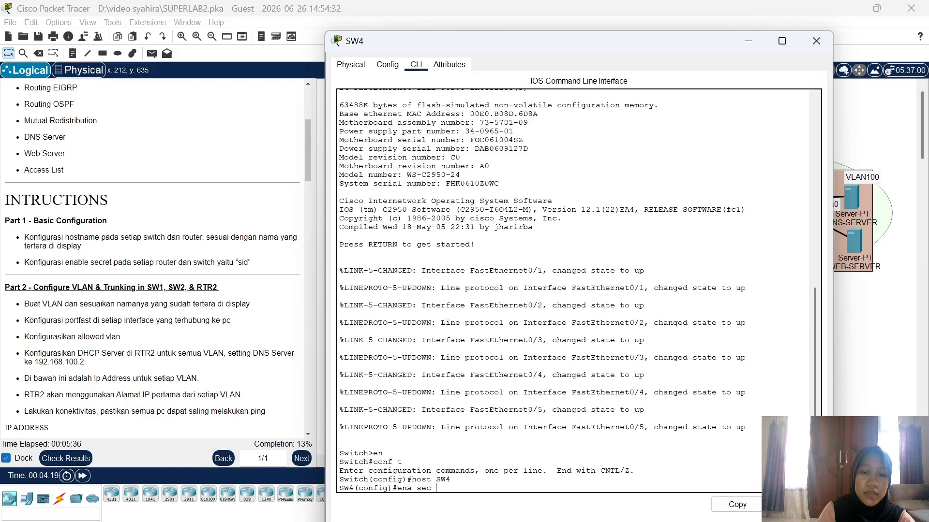
text(sid)
key(Return)
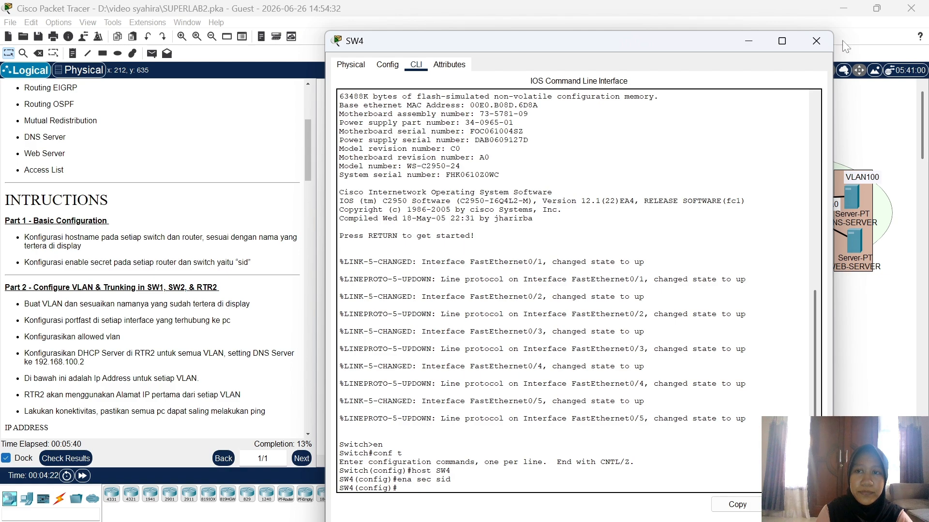
Step: Close the SW4 window and review the lab instructions panel
click(822, 42)
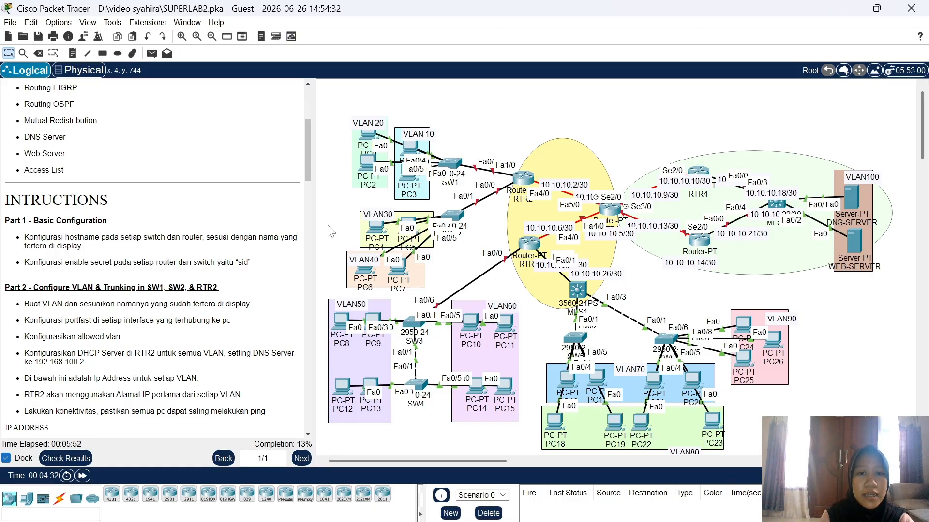
mouse_move(463, 232)
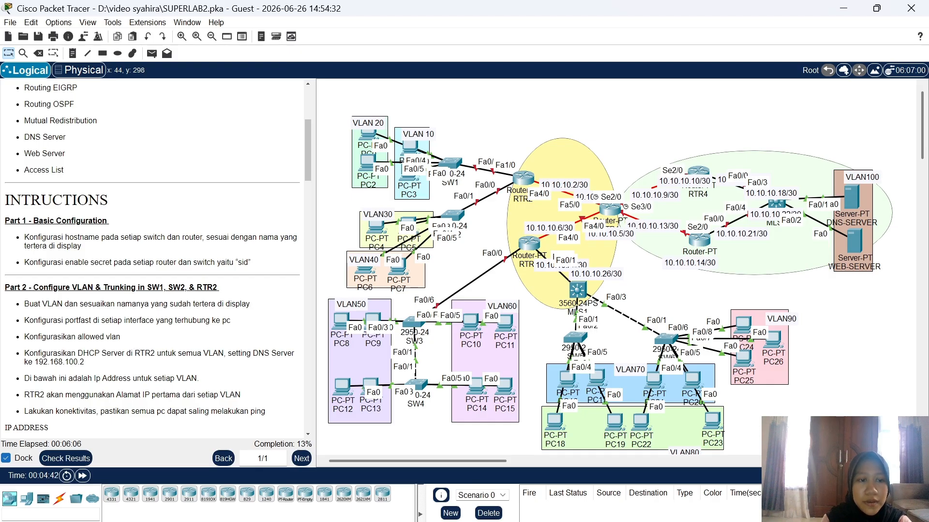
scroll(190, 367, down, 5)
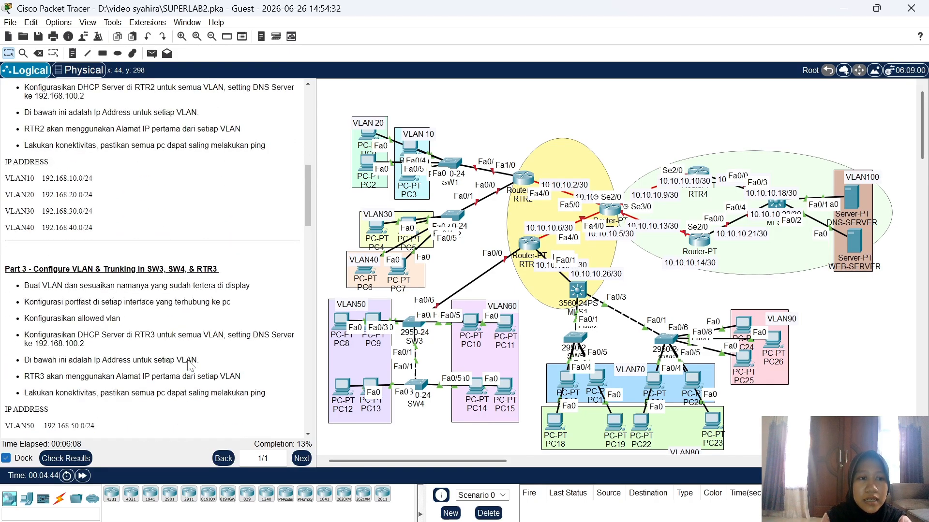
scroll(190, 366, up, 2)
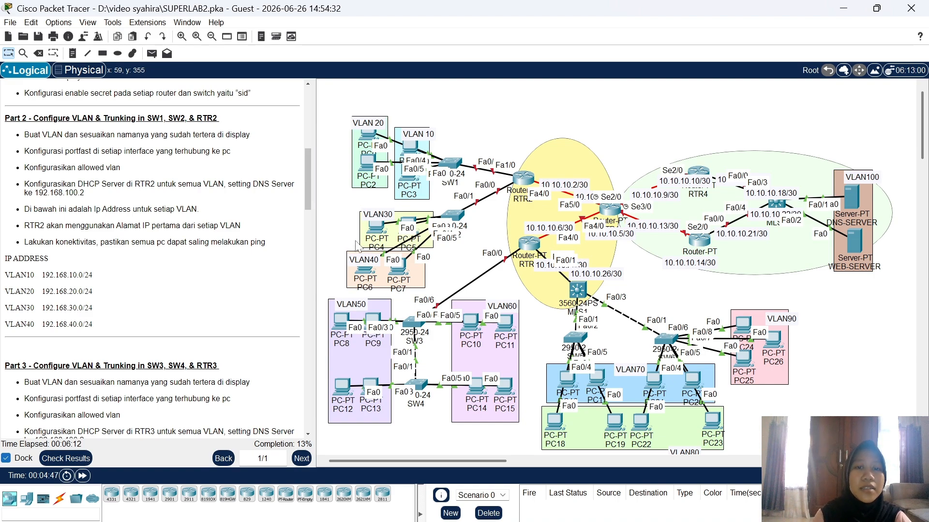
Step: Briefly view SW1's window, then reposition the VLAN 10 and VLAN 20 PCs
click(455, 164)
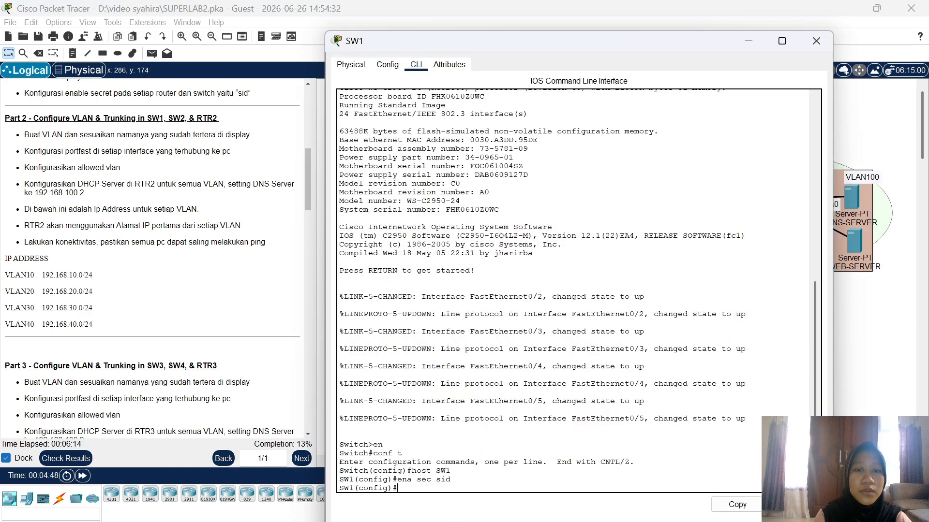
click(859, 348)
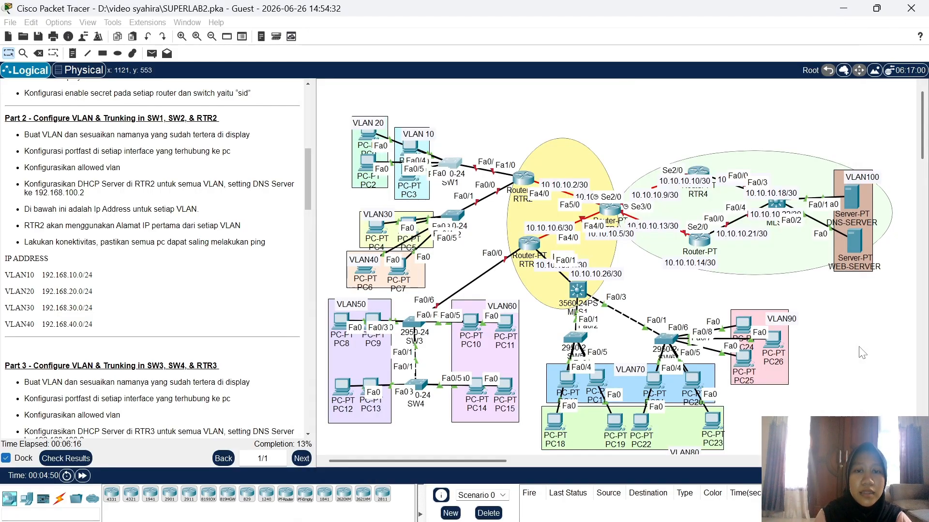
mouse_move(373, 140)
mouse_down()
mouse_move(333, 108)
mouse_move(420, 104)
mouse_move(367, 140)
mouse_up()
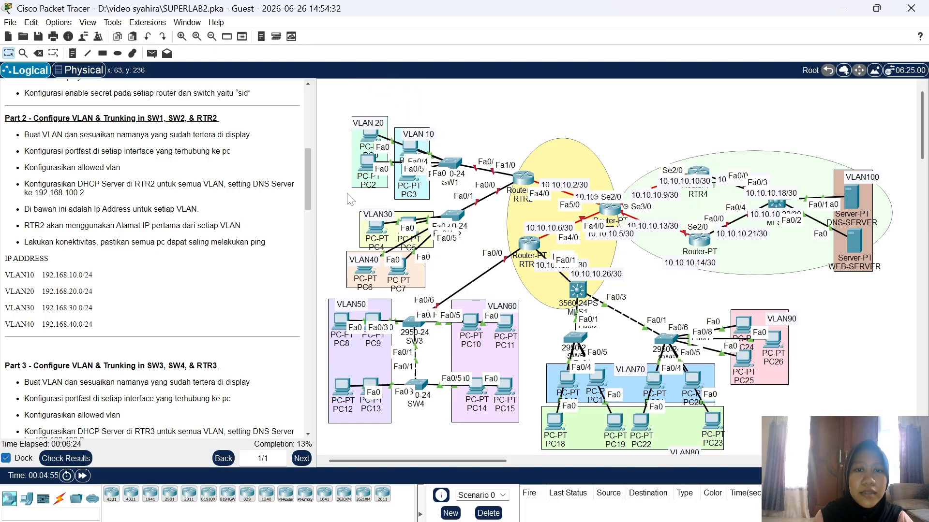
mouse_move(408, 148)
mouse_down()
mouse_move(426, 113)
mouse_move(410, 153)
mouse_up()
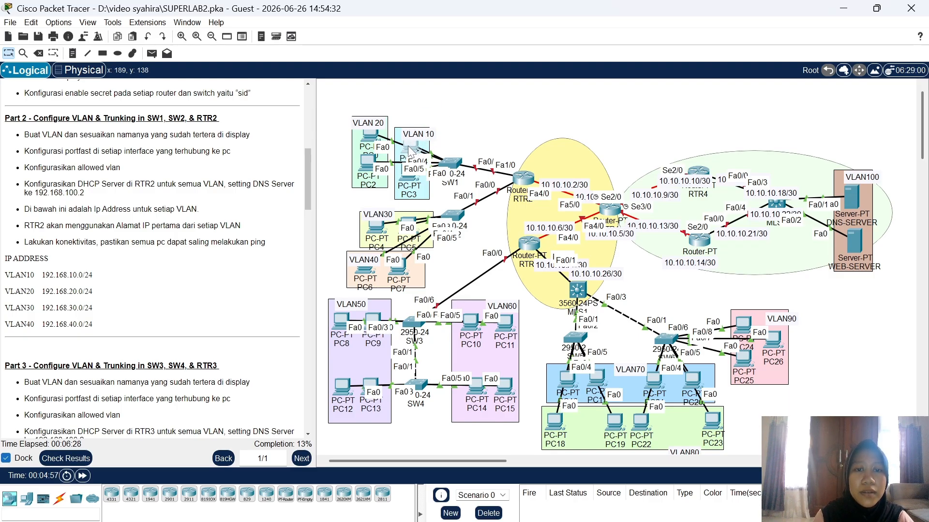
Step: On SW1, create VLAN 10 and name it VLAN10
click(450, 164)
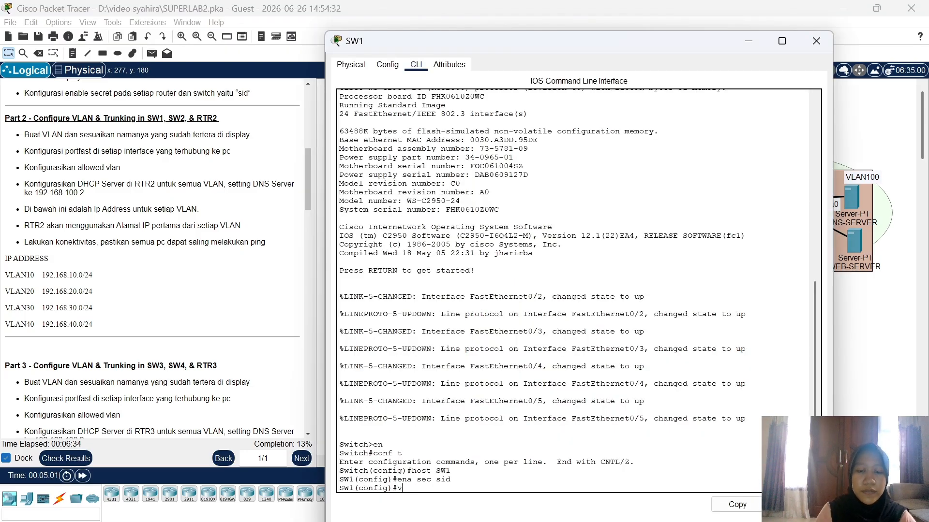
text(vlan 10)
key(Return)
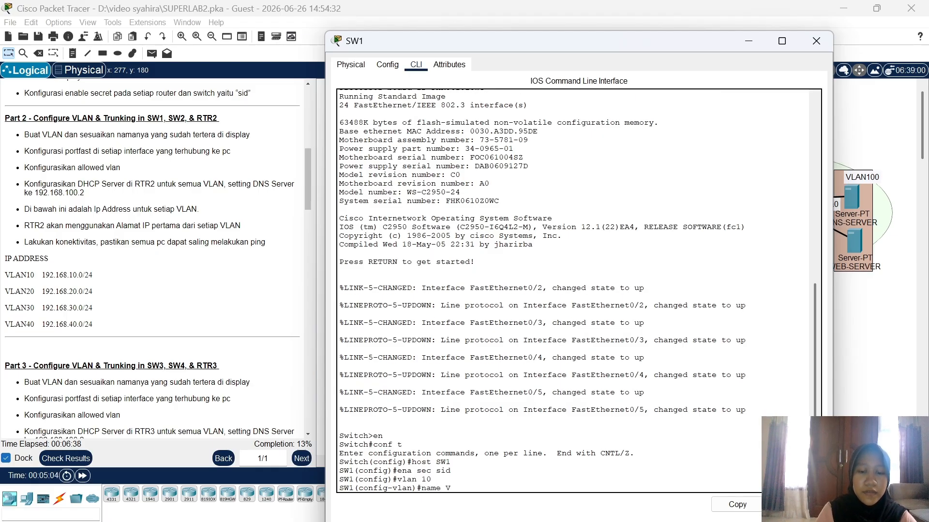
text(name VLAN10)
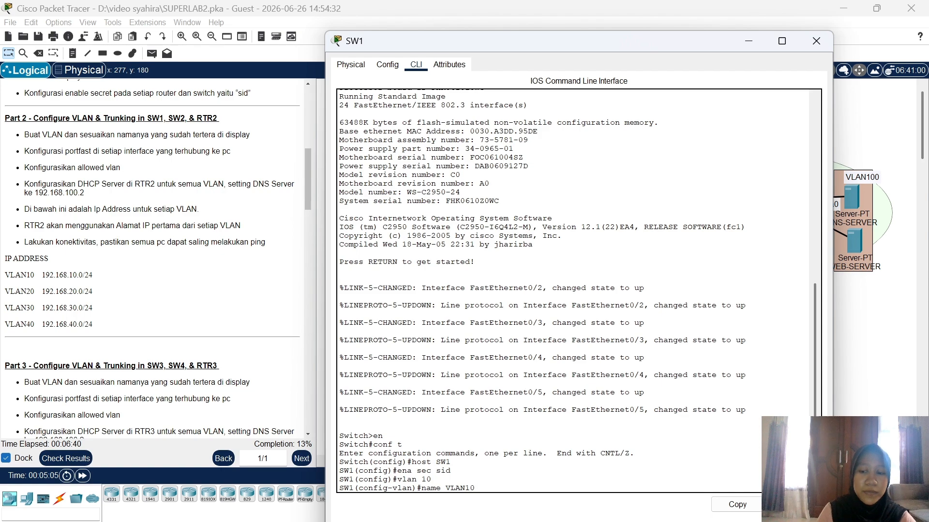
key(Return)
Step: Make ports Fa0/2–3 access ports in VLAN 10 with spanning-tree portfast
text(int ra f)
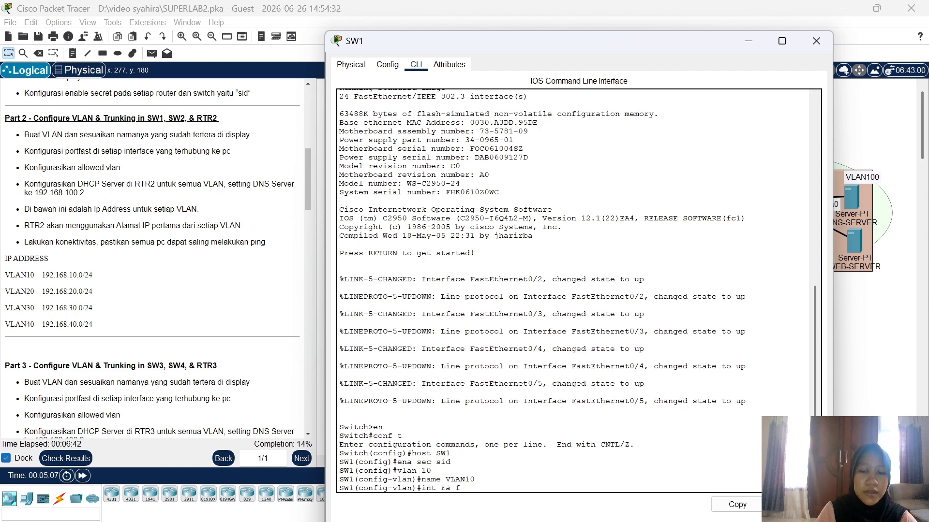
text(a0/2-3)
key(Return)
text(sw mo)
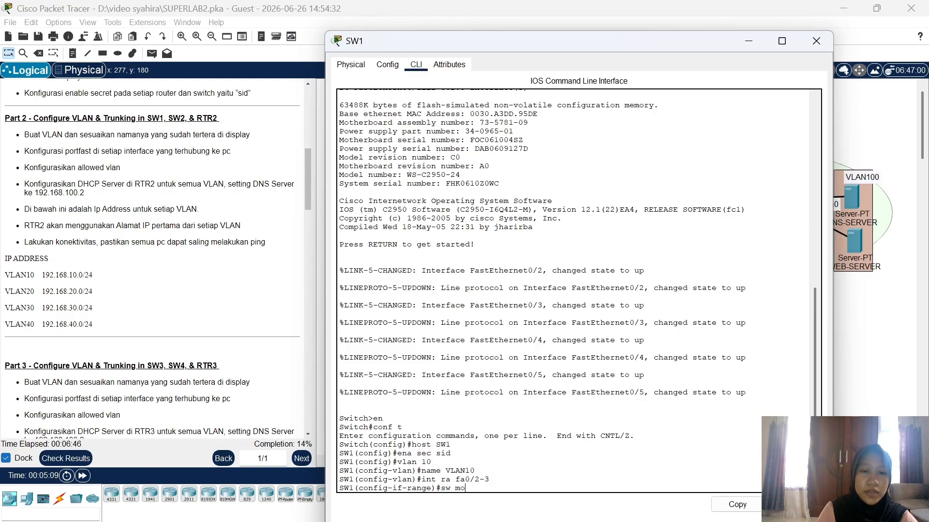
text( acc)
key(Return)
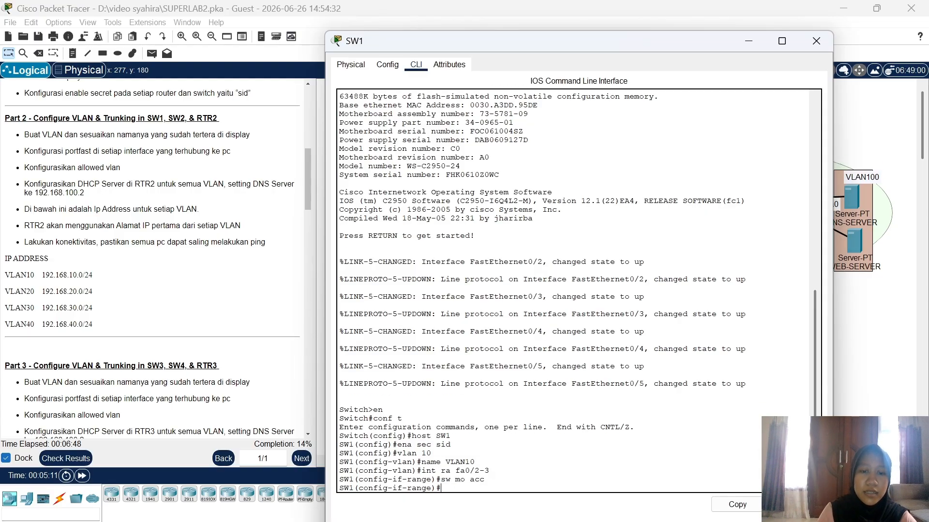
text(sw acc )
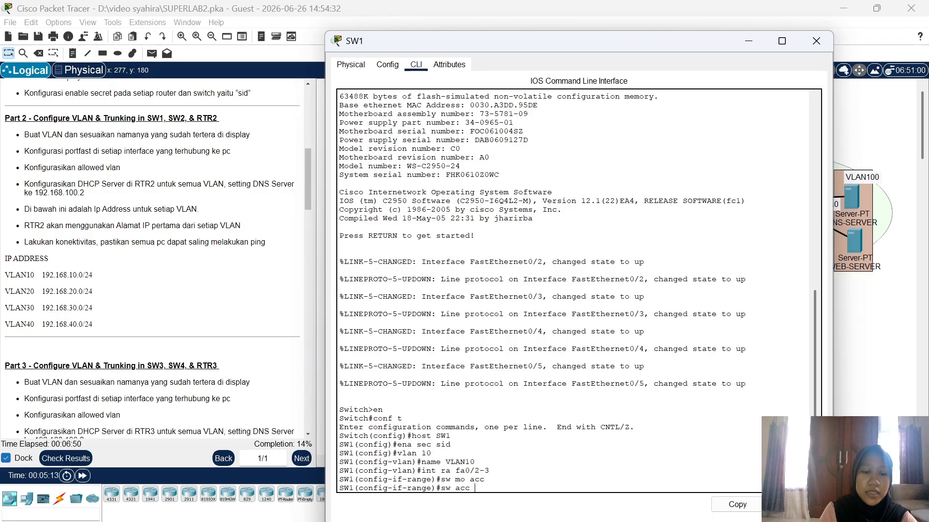
text(vla)
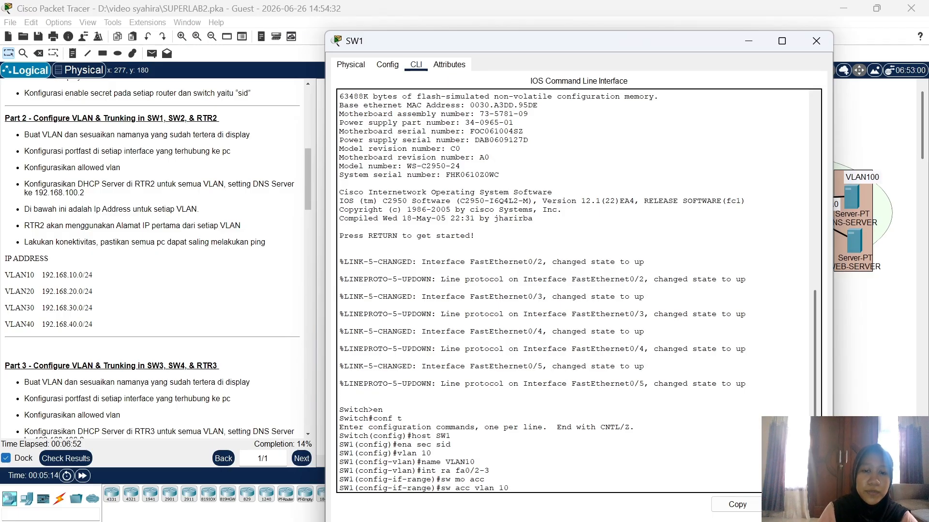
text(n 10)
key(Return)
text(spann)
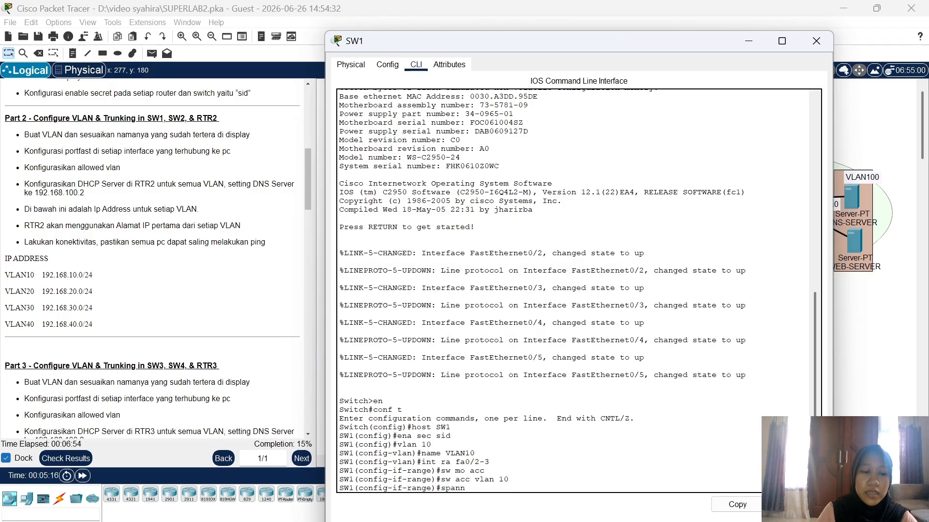
key(Tab)
text(p)
key(Tab)
key(Return)
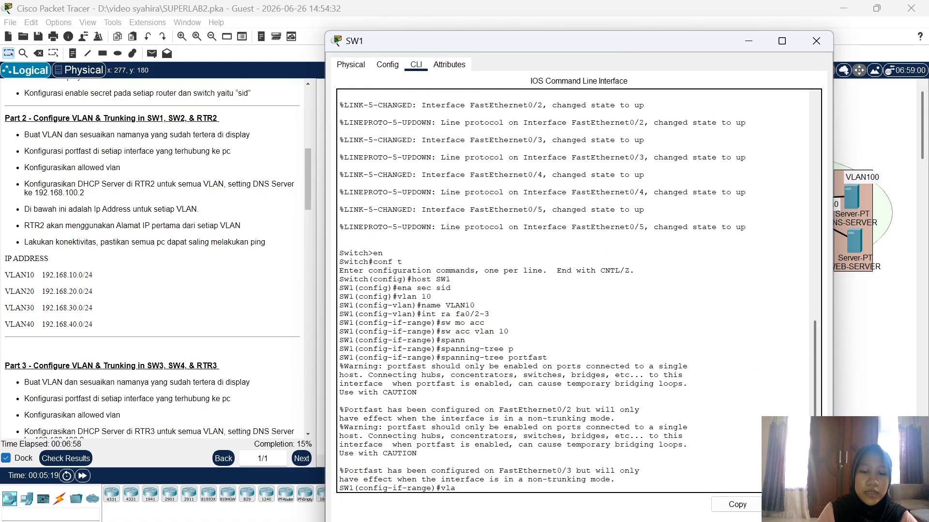
Step: Create VLAN 20 on SW1 and name it VLAN20
key(Return)
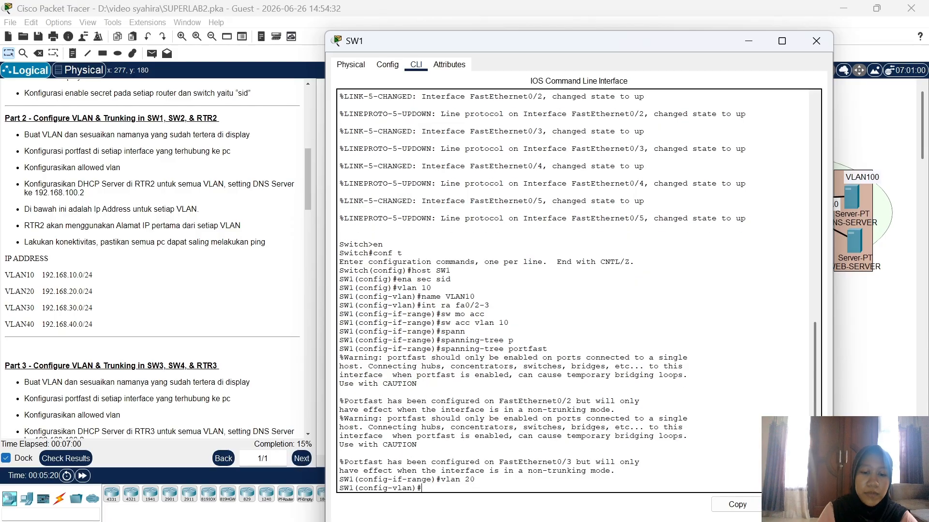
text(name VLAN)
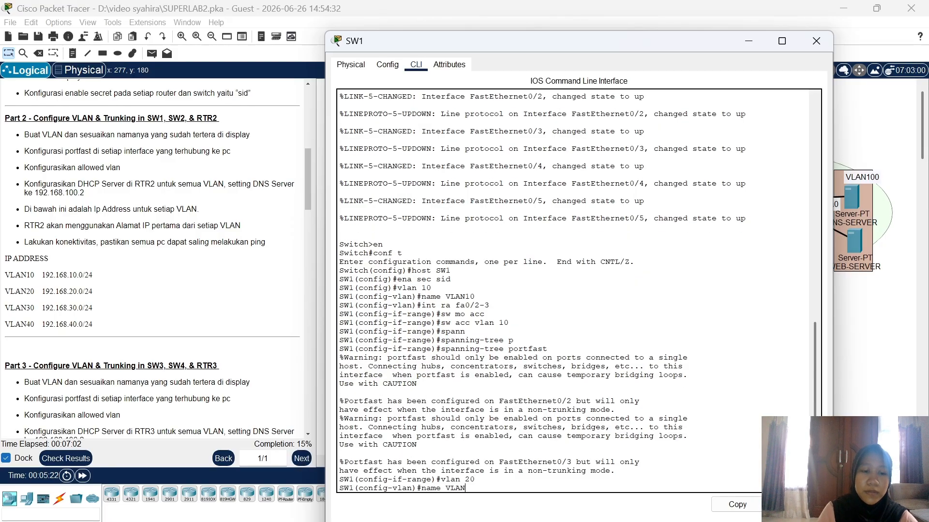
text(20)
key(Return)
Step: Make ports Fa0/4–5 access ports in VLAN 20 with spanning-tree portfast
text(i)
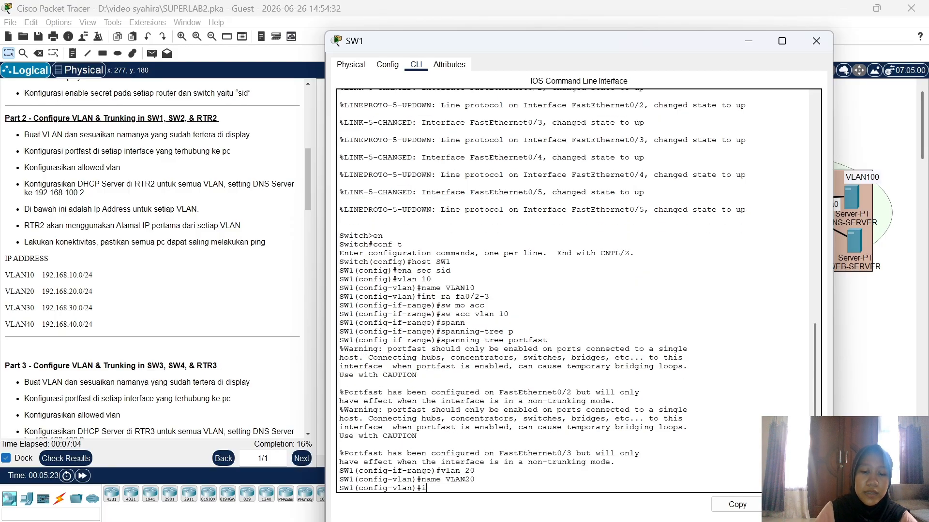
text(nt ra fa0)
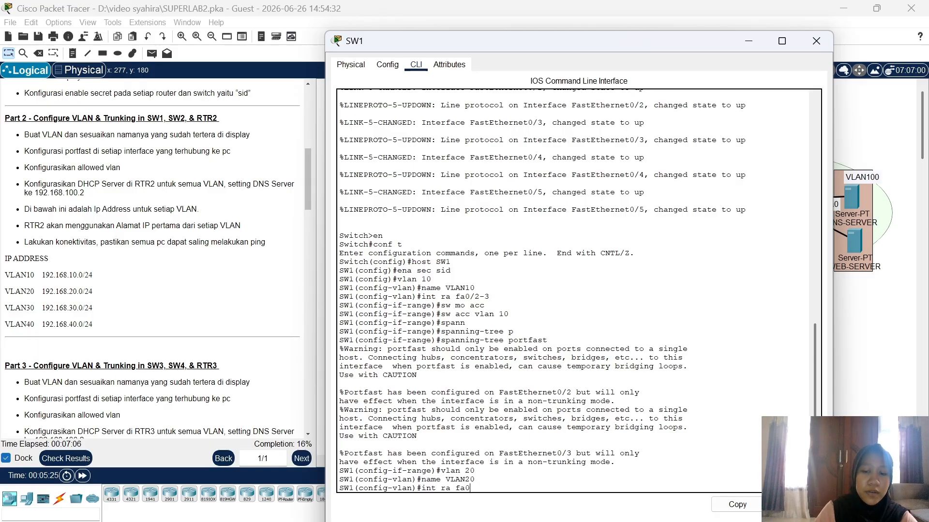
text(/4-5)
key(Return)
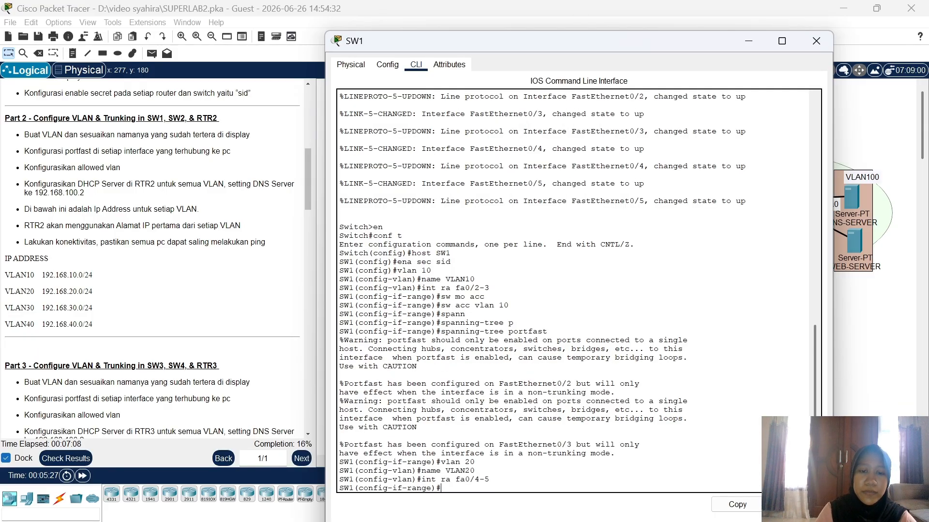
text(sw mo)
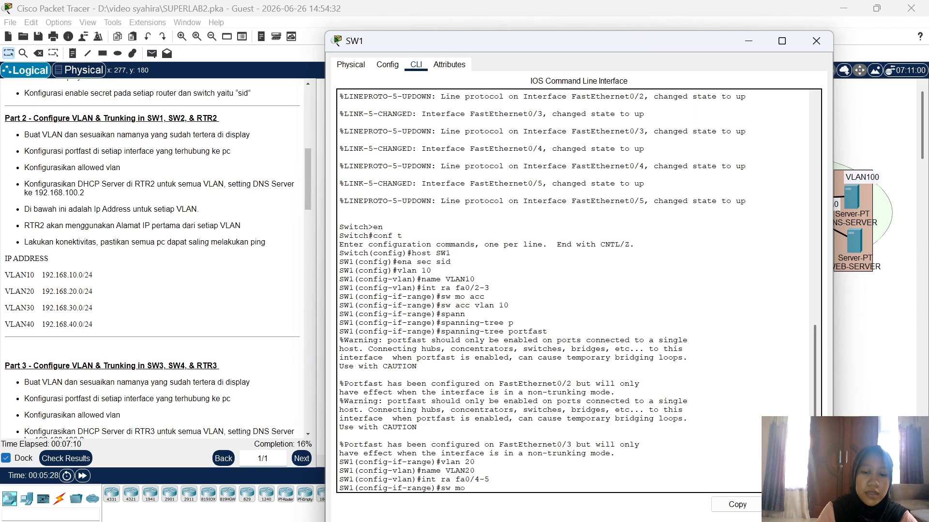
text( acc)
key(Return)
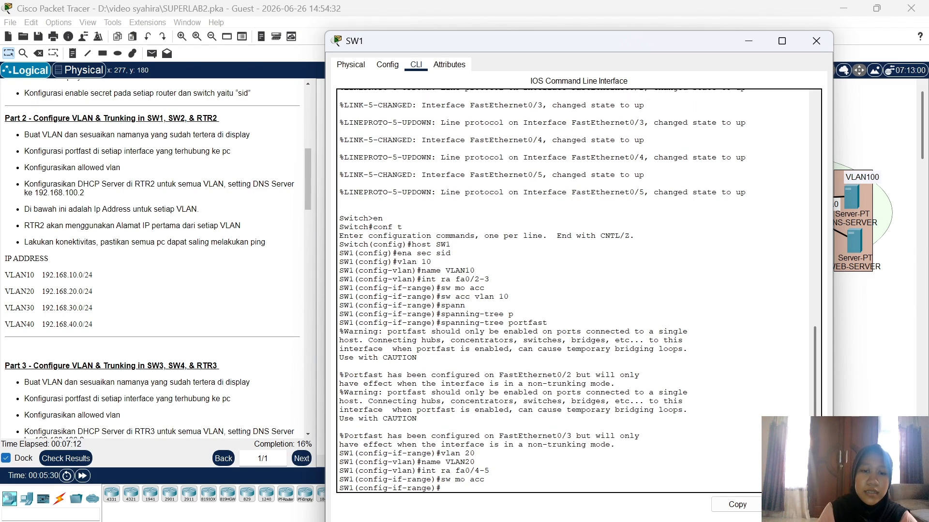
text(sw acc)
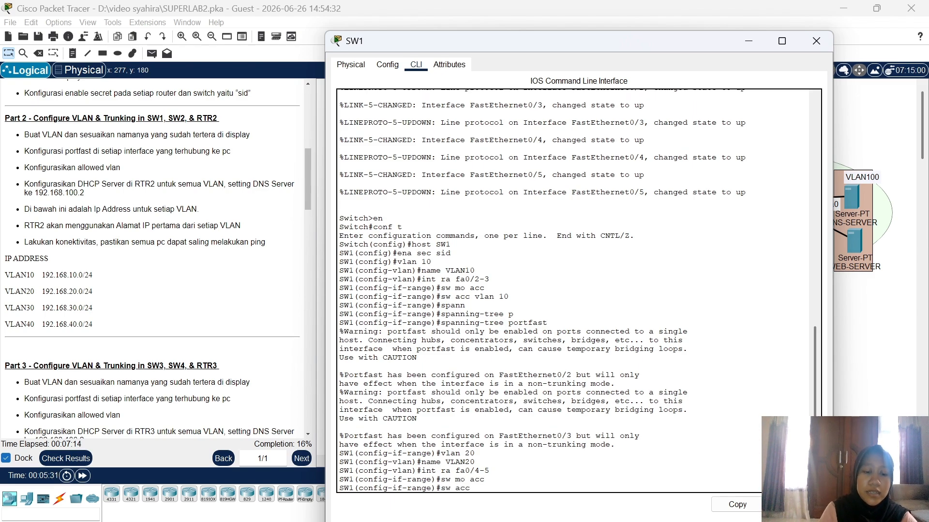
text( vlan 2)
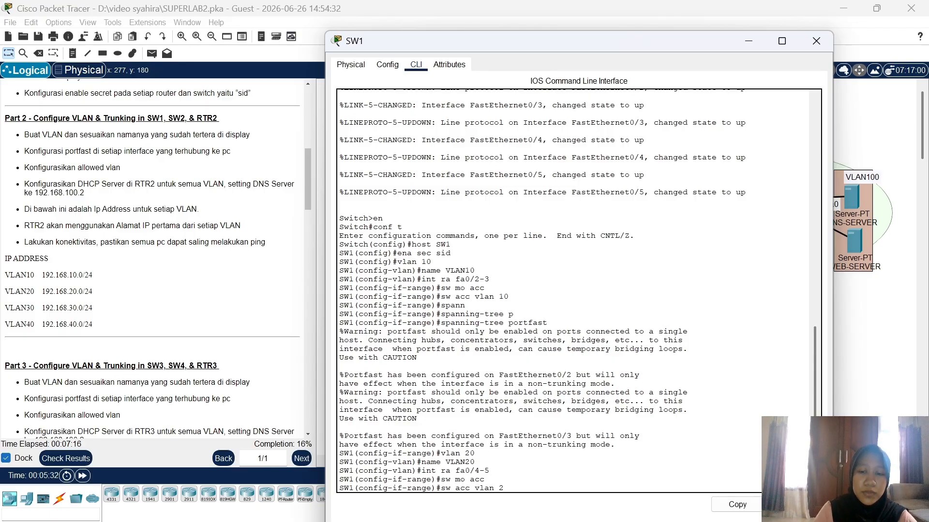
text(0)
key(Return)
text(span)
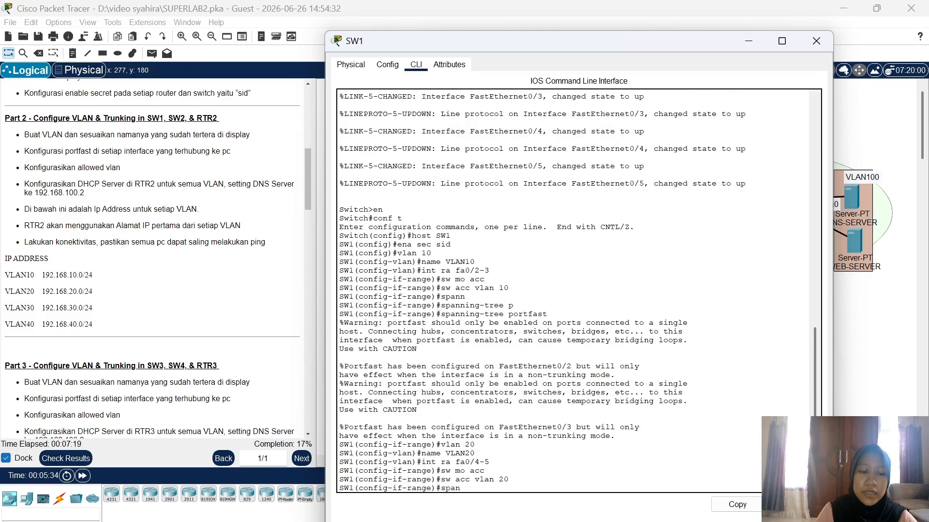
key(Tab)
text(p)
key(Tab)
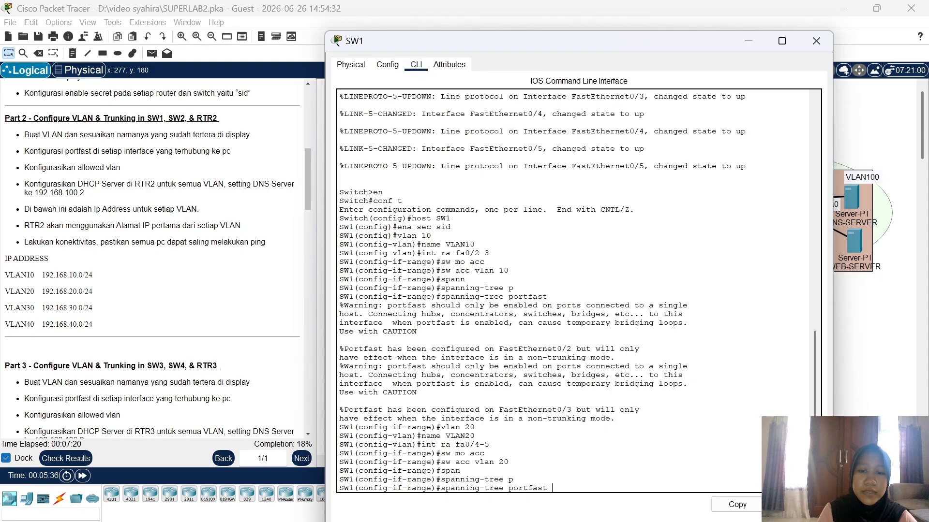
key(Return)
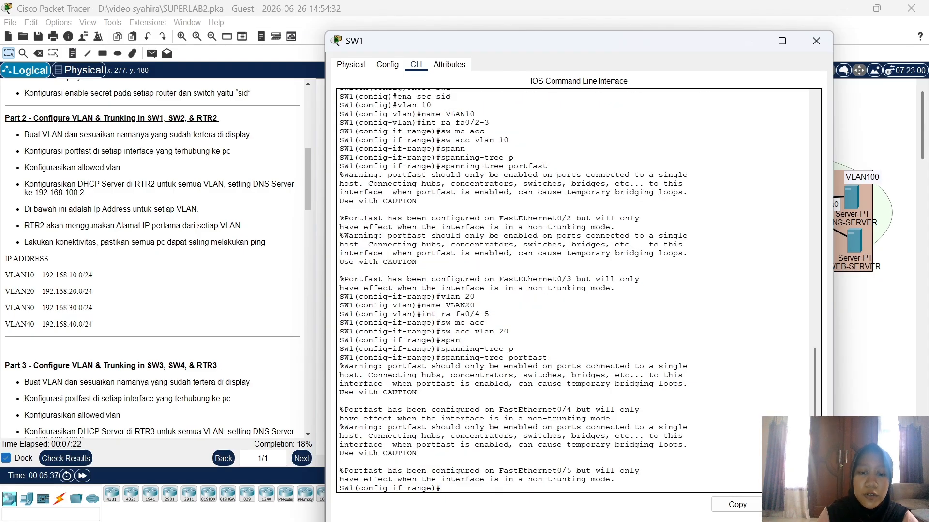
Step: In SW1's CLI, create VLANs 30 and 40, naming them VLAN30 and VLAN40
text(vlan 30)
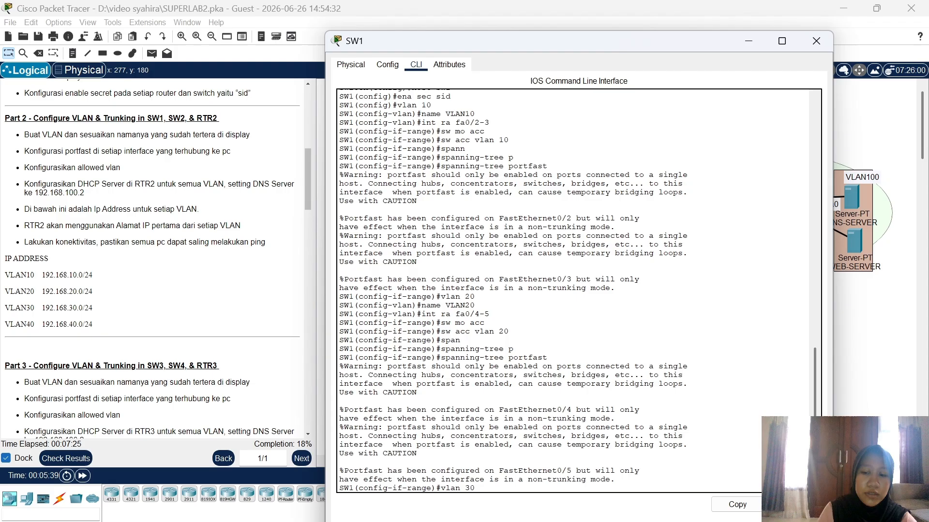
key(Return)
text(nam)
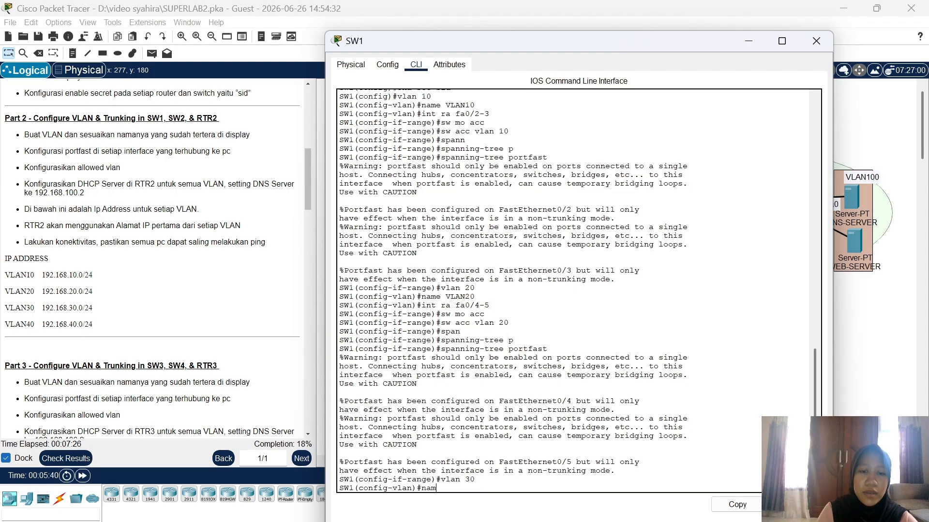
text(e VLAN30)
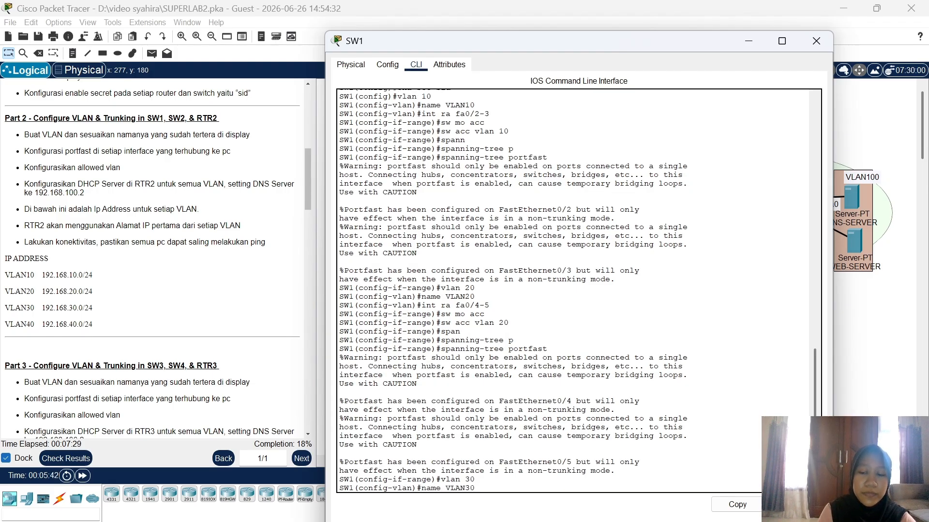
key(Return)
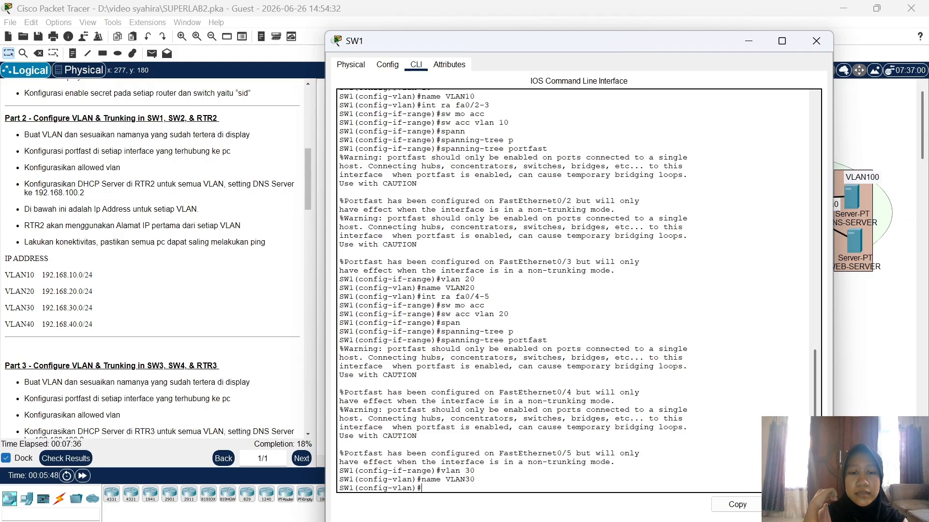
text(vlan 40)
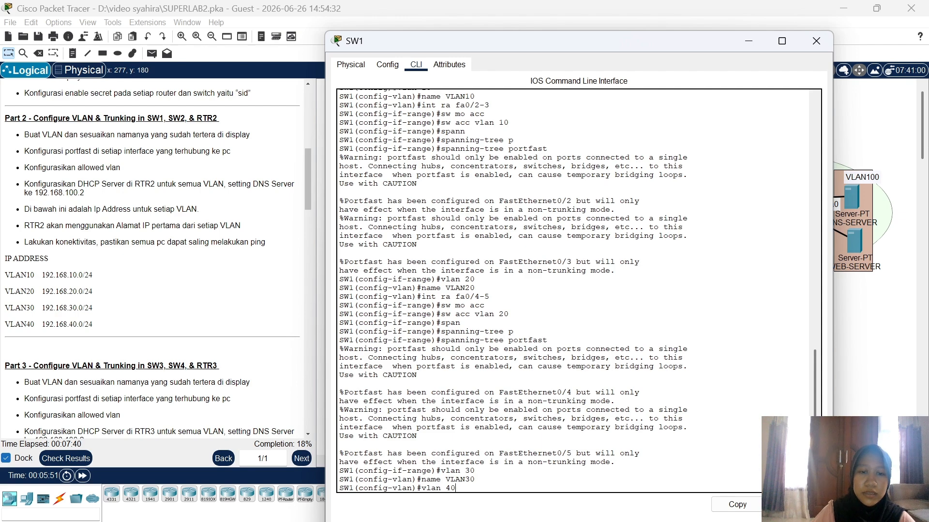
key(Return)
text(name)
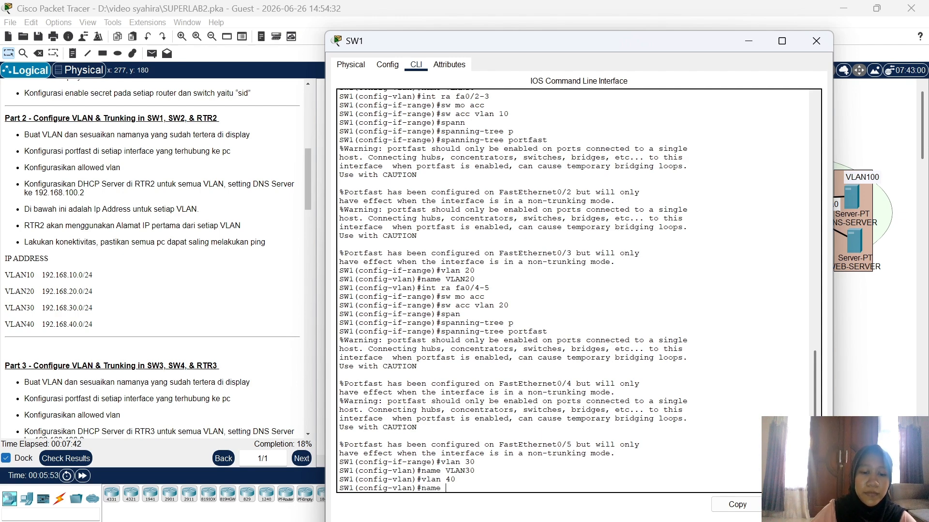
text( VLAN40)
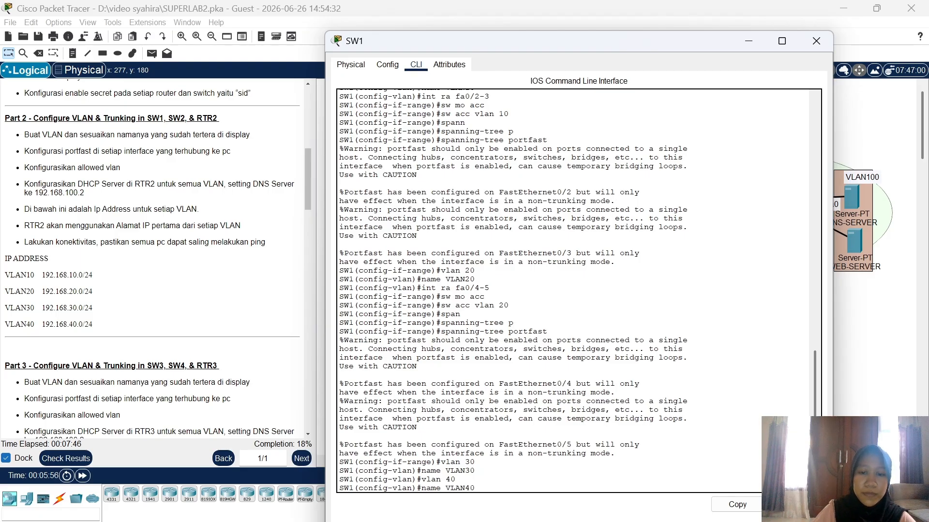
key(Return)
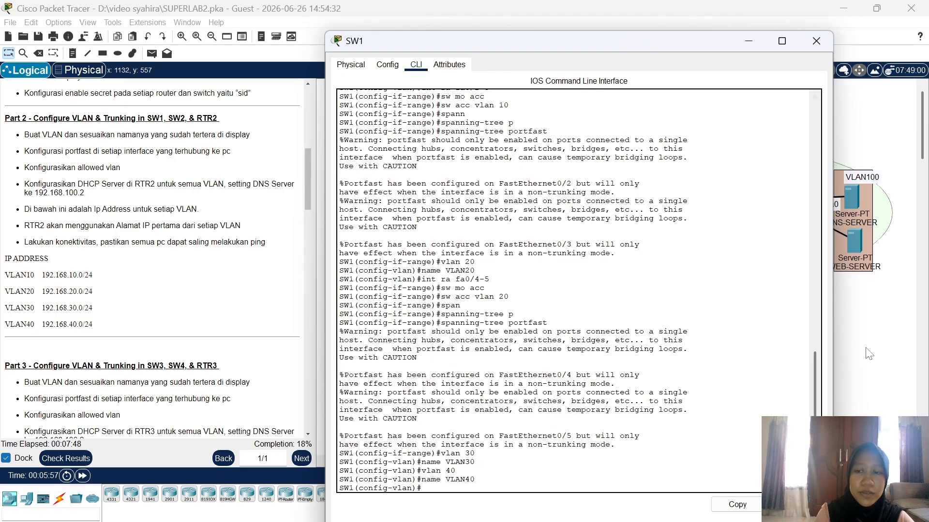
Step: Back in SW1's CLI, set Fa0/1 to trunk mode with allowed VLANs 10-40
click(869, 353)
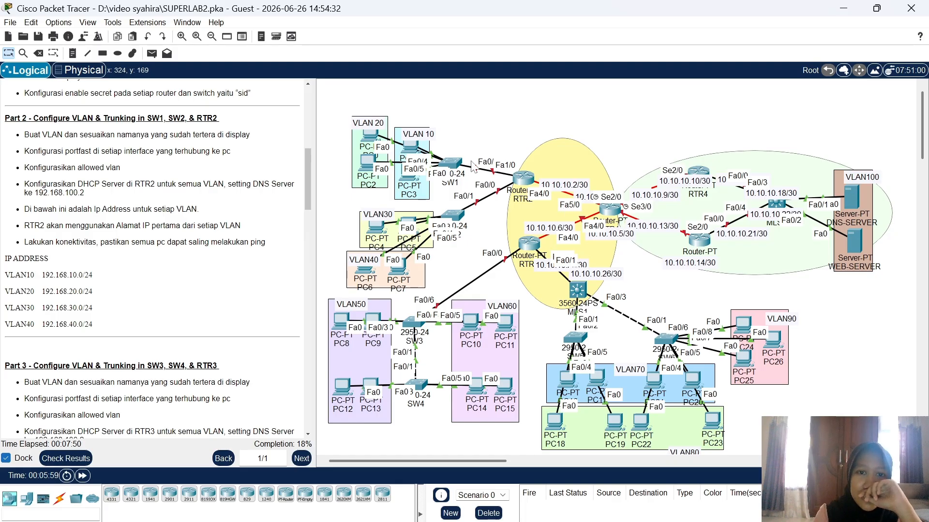
drag(457, 164, 451, 162)
click(451, 163)
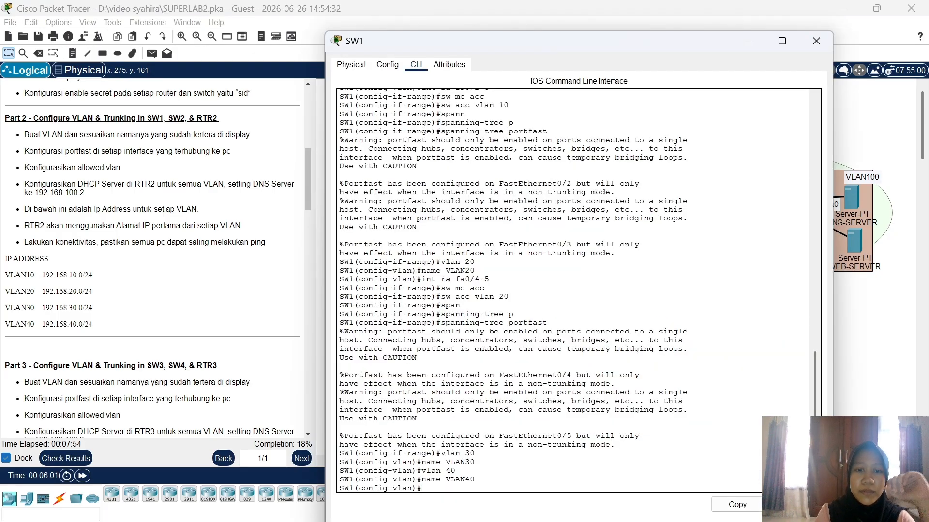
text(int fa0/1)
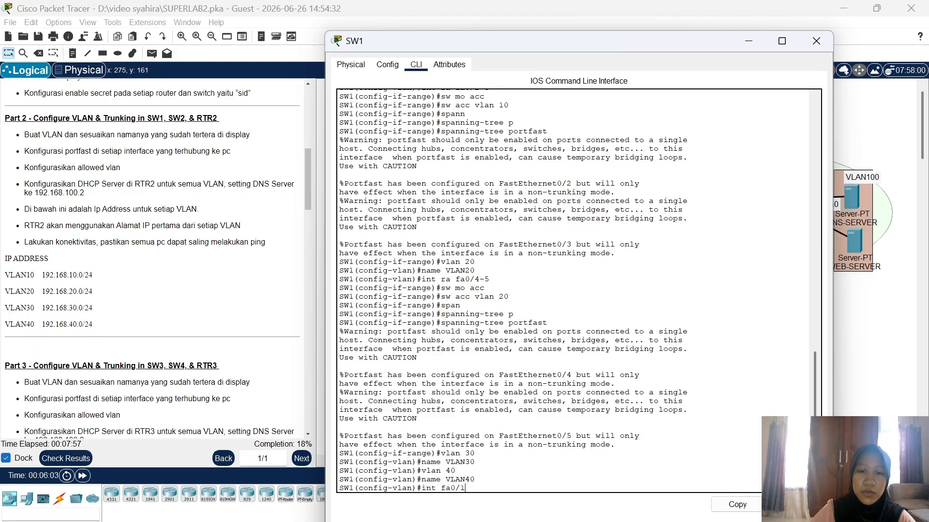
key(Return)
text(sw)
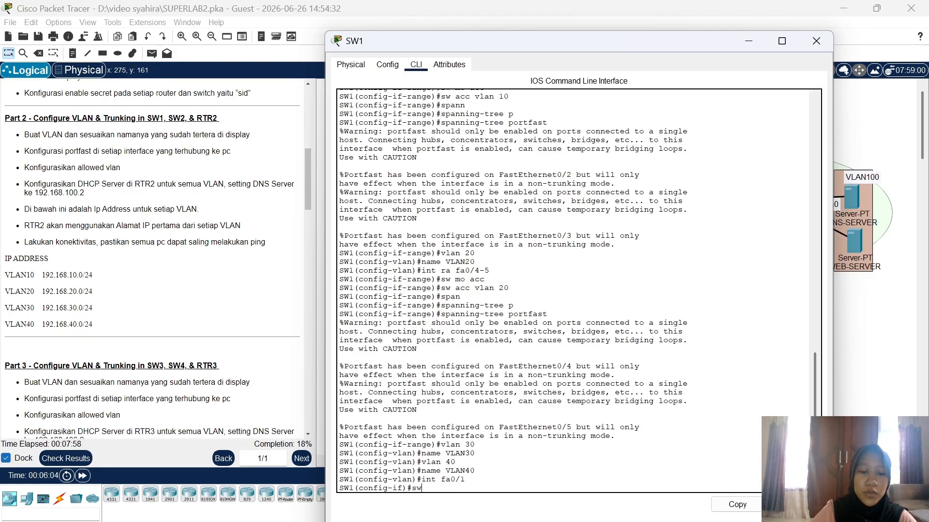
text( mo t)
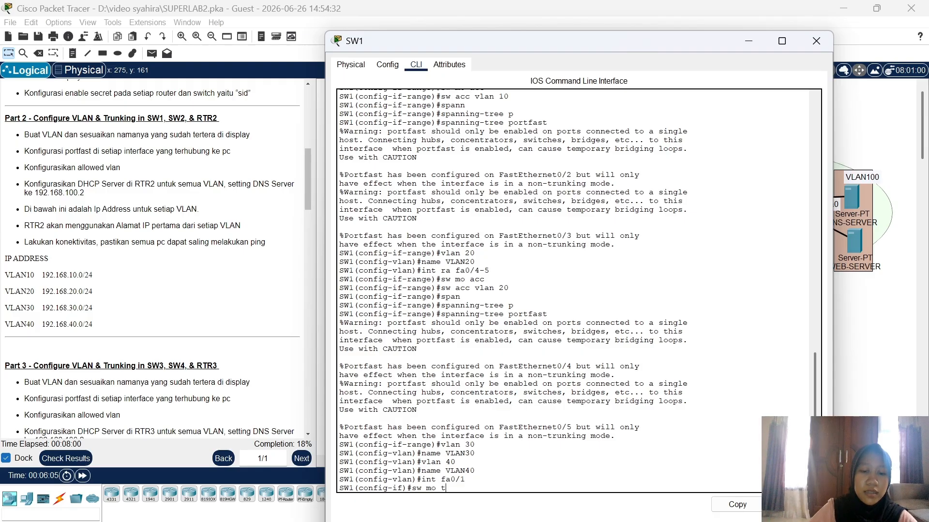
text(runk)
key(Return)
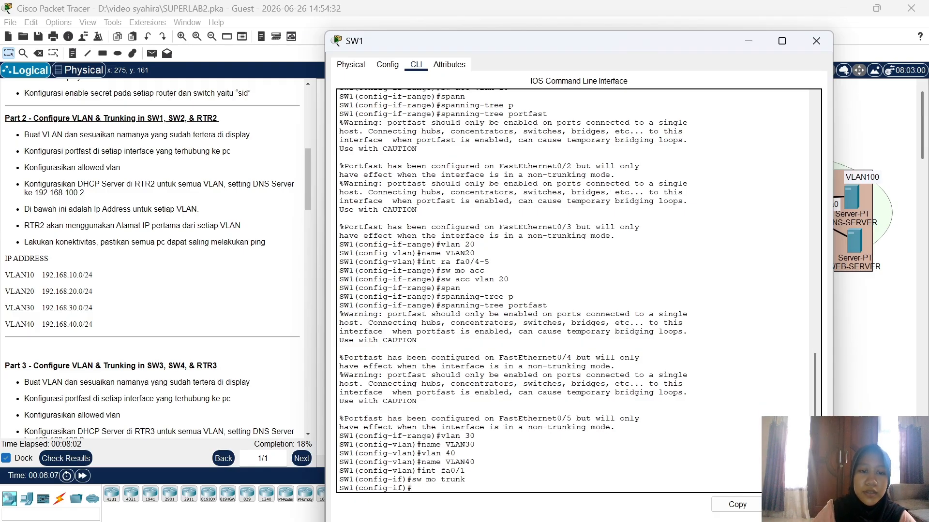
text(sw trunk)
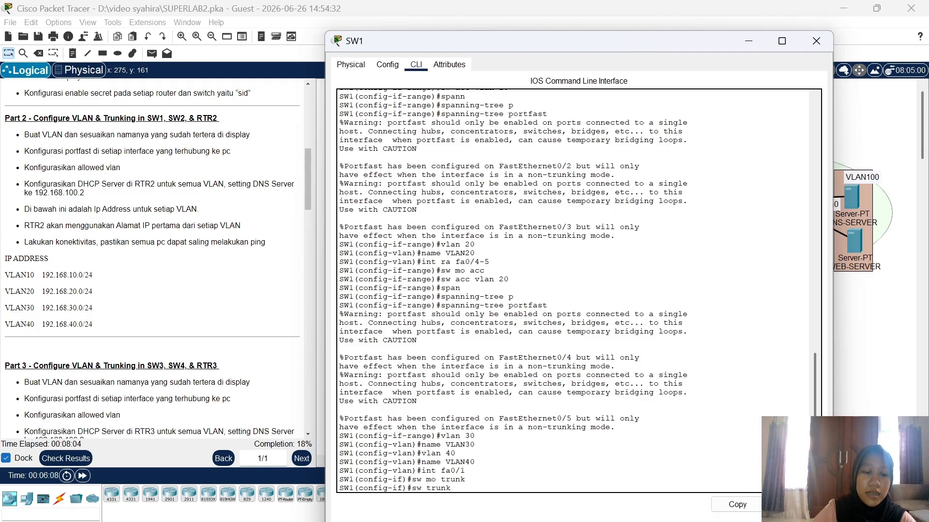
text( all vlan)
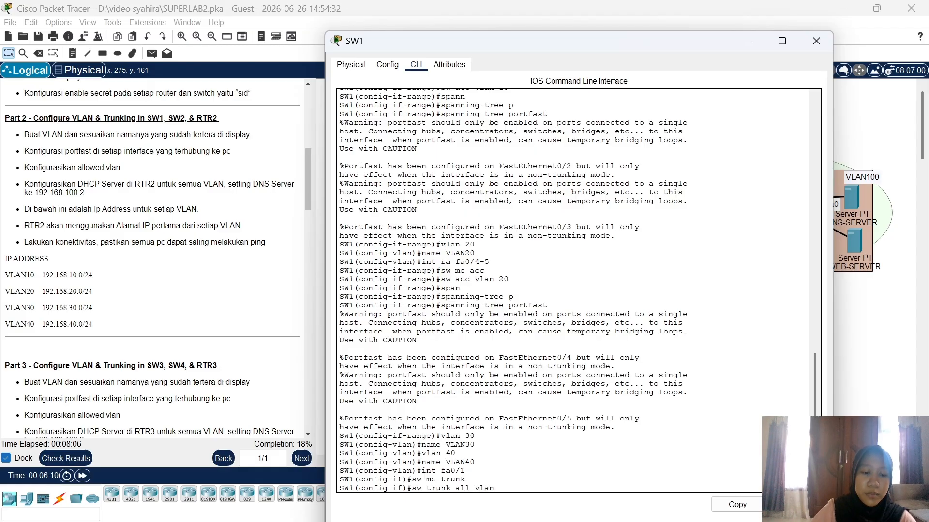
text( 10-40)
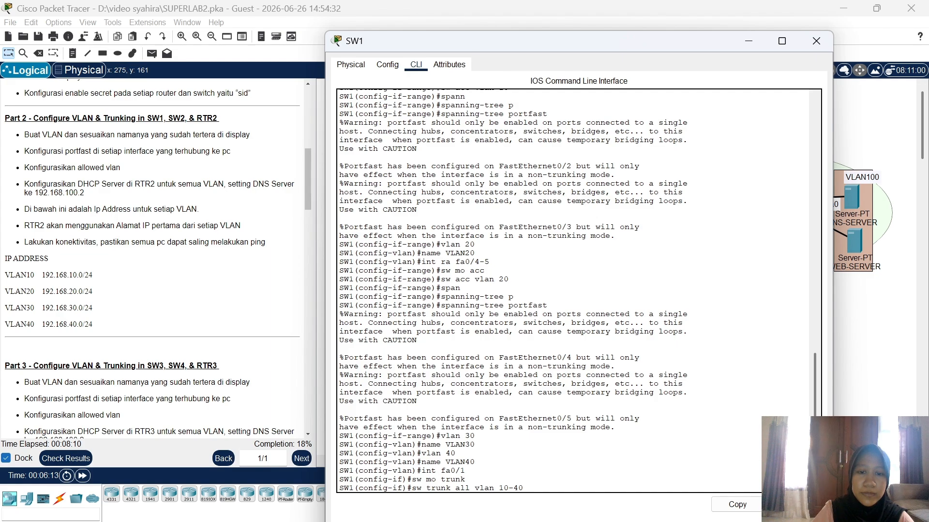
key(Return)
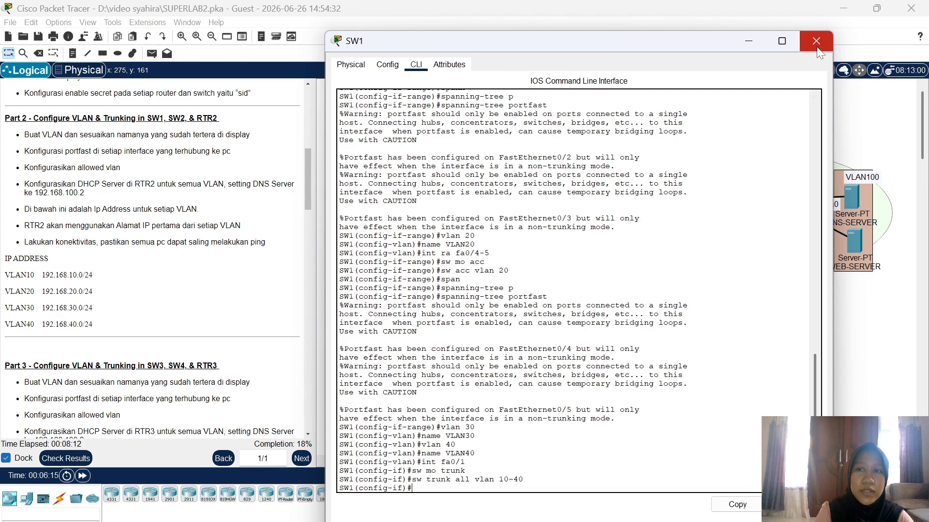
Step: Close SW1's window and nudge PC4 and PC5 into place on the topology
click(816, 41)
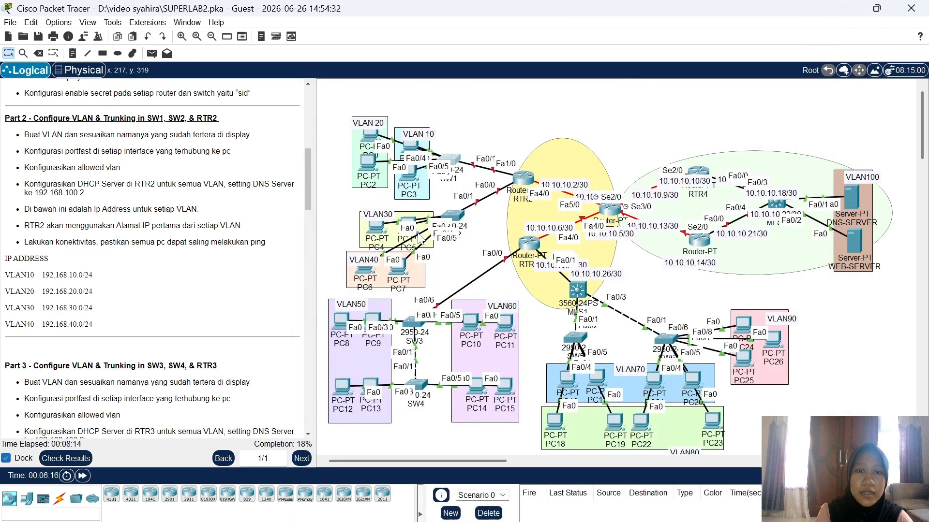
mouse_move(376, 227)
mouse_down()
mouse_move(392, 183)
mouse_move(381, 228)
mouse_up()
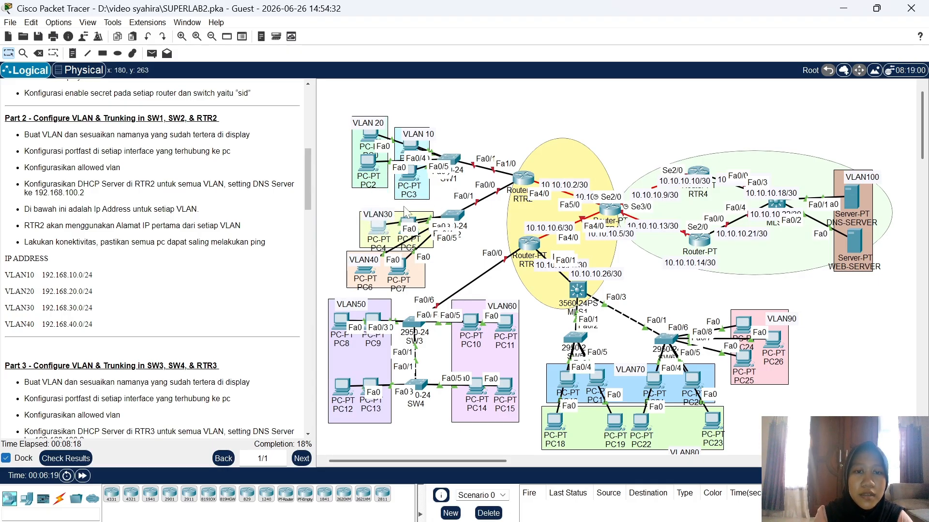
mouse_move(412, 224)
mouse_down()
mouse_move(406, 191)
mouse_move(408, 222)
mouse_up()
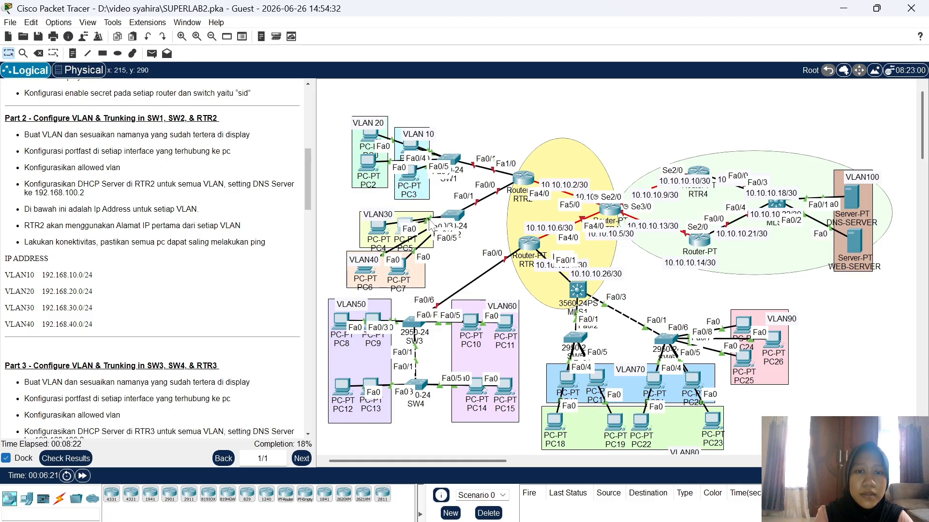
Step: On SW2, create VLAN 10 named VLAN10, VLAN 20 named VLAN20, and VLAN 30
click(454, 216)
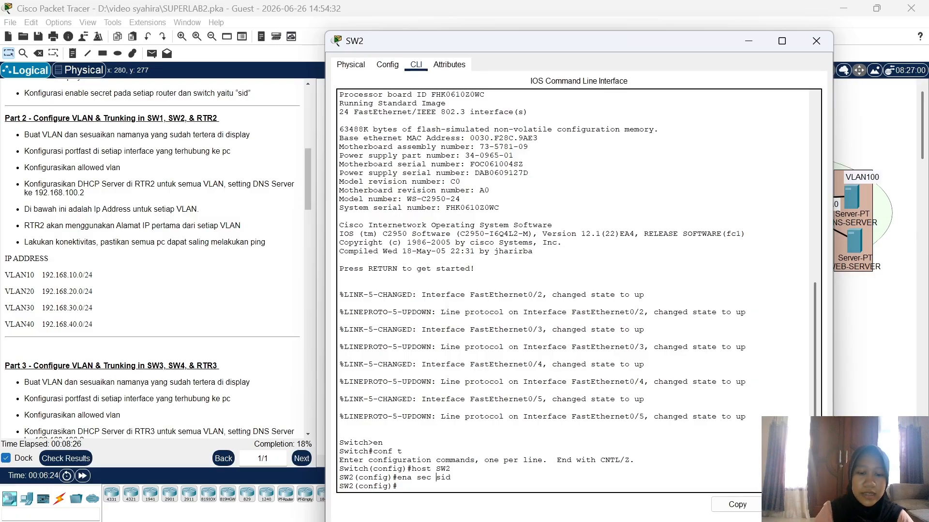
text(vlan)
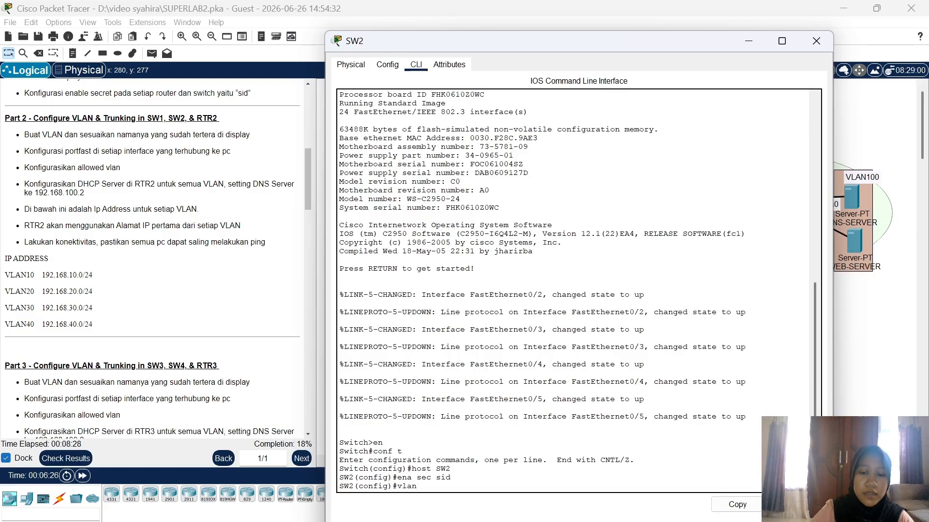
text( 10)
key(Return)
text(na)
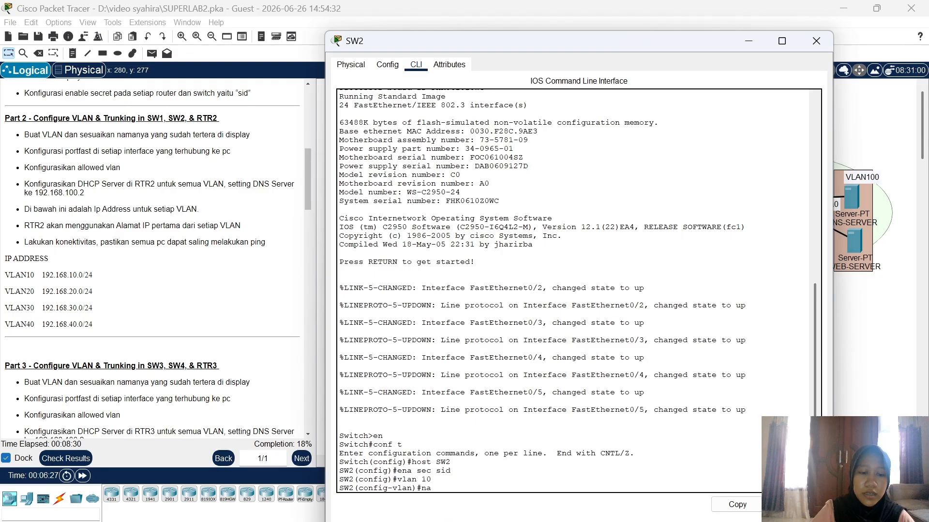
text(me VLAN10)
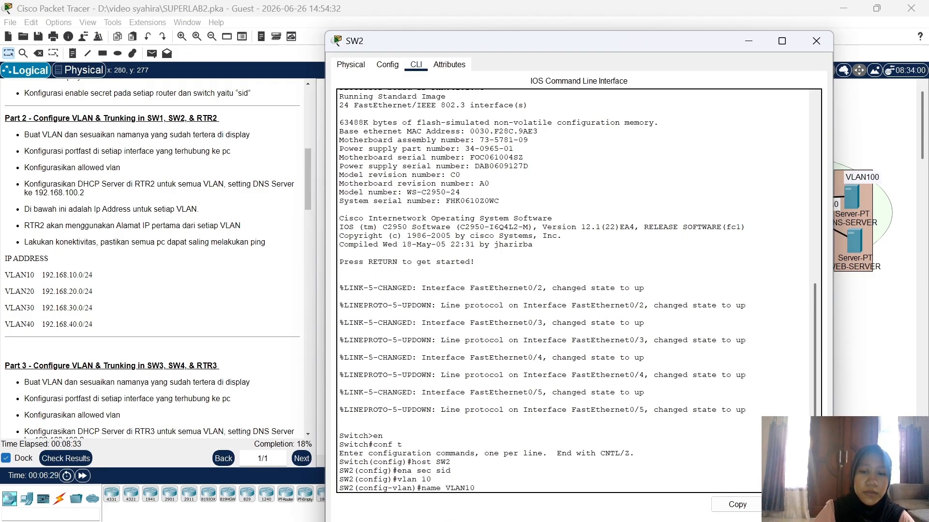
key(Return)
text(vlan)#v)
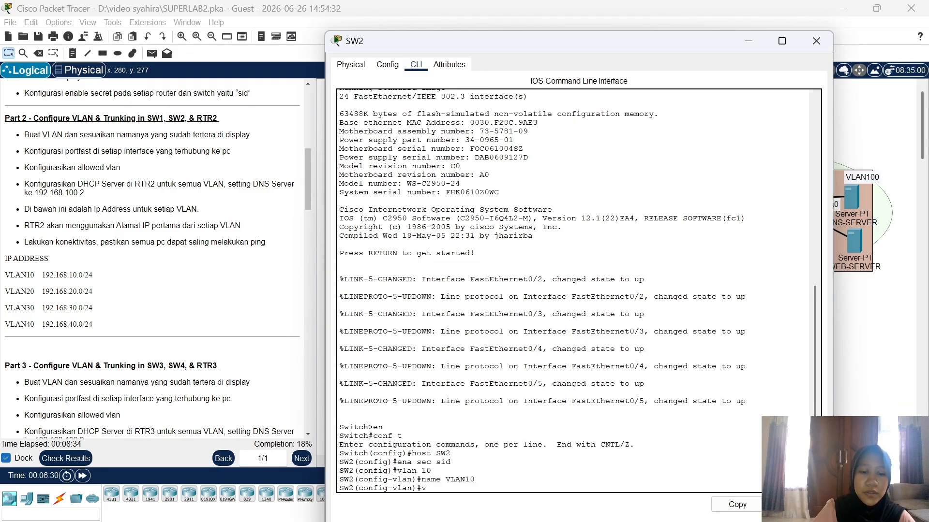
text(lan 20)
key(Return)
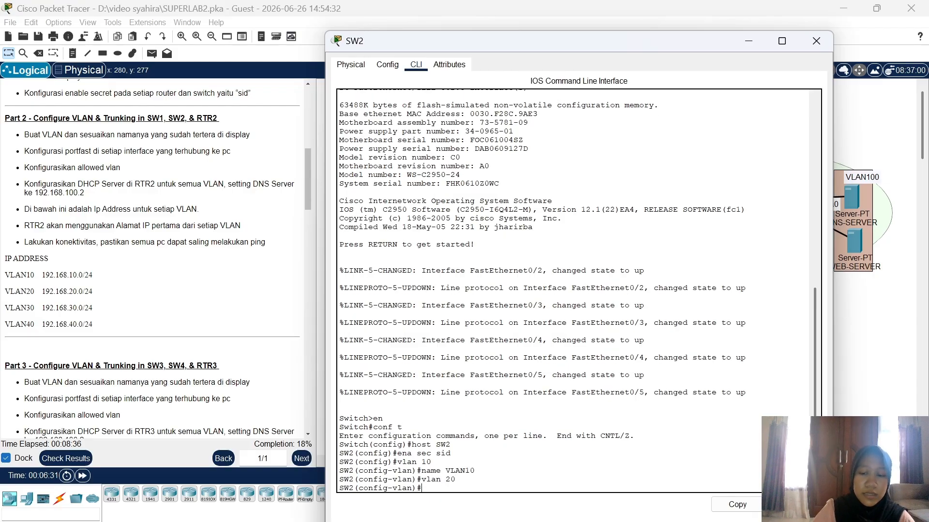
text(name VL)
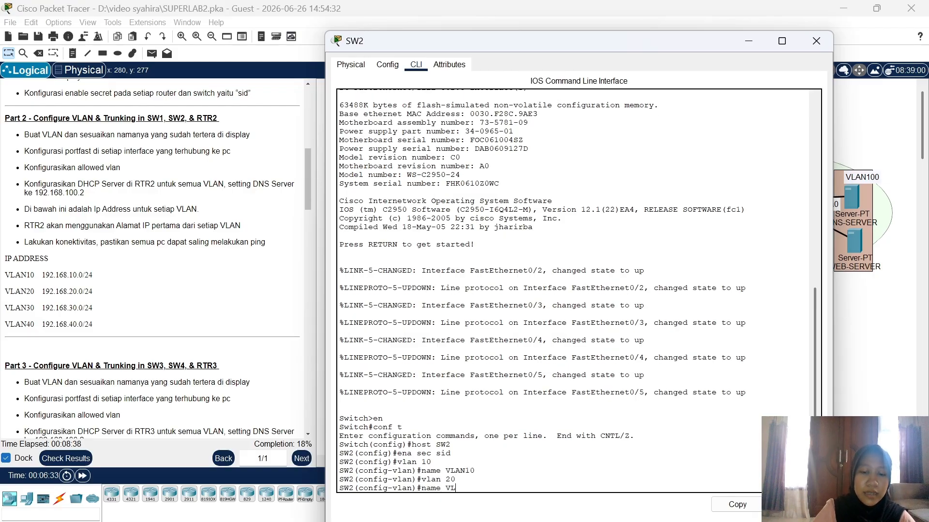
text(AN20)
key(Return)
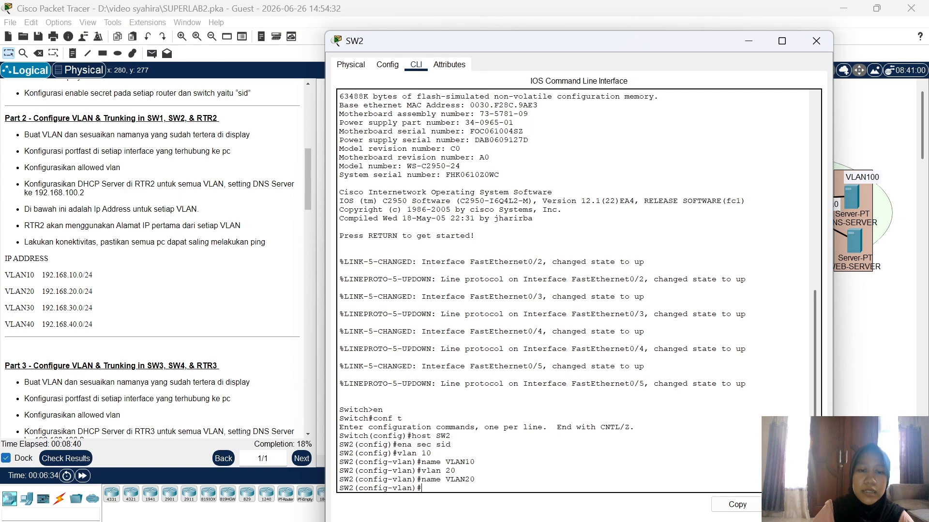
text(vlan 30)
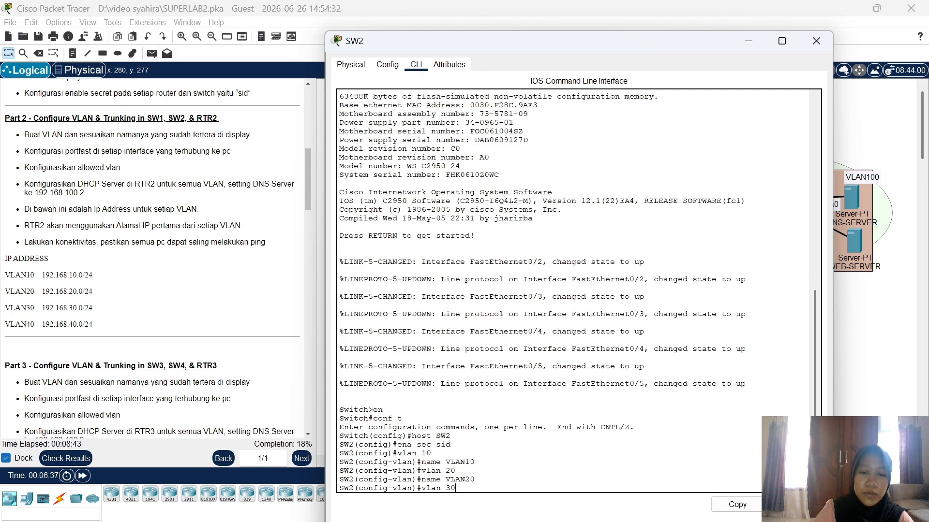
key(Return)
Step: Name VLAN 30 'VLAN30' and make Fa0/2–3 portfast access ports in VLAN 30
text(na)
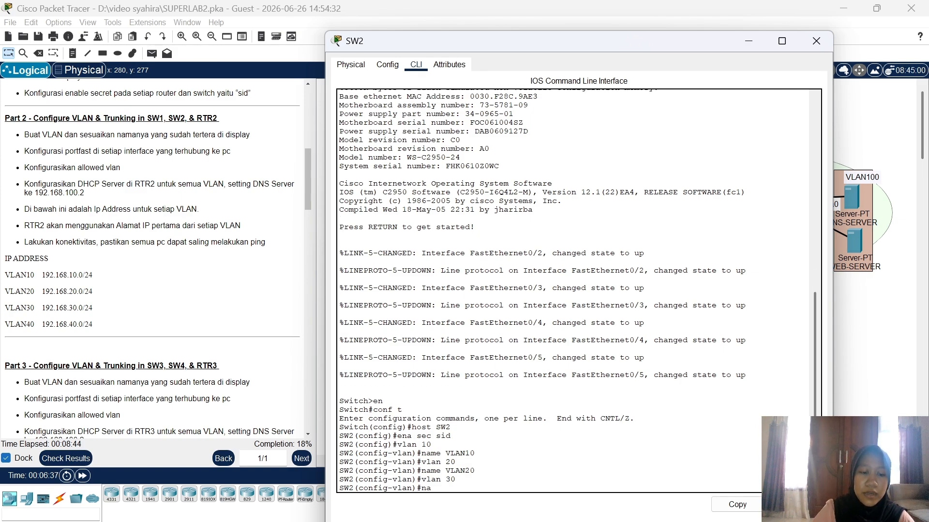
text(me VLAN)
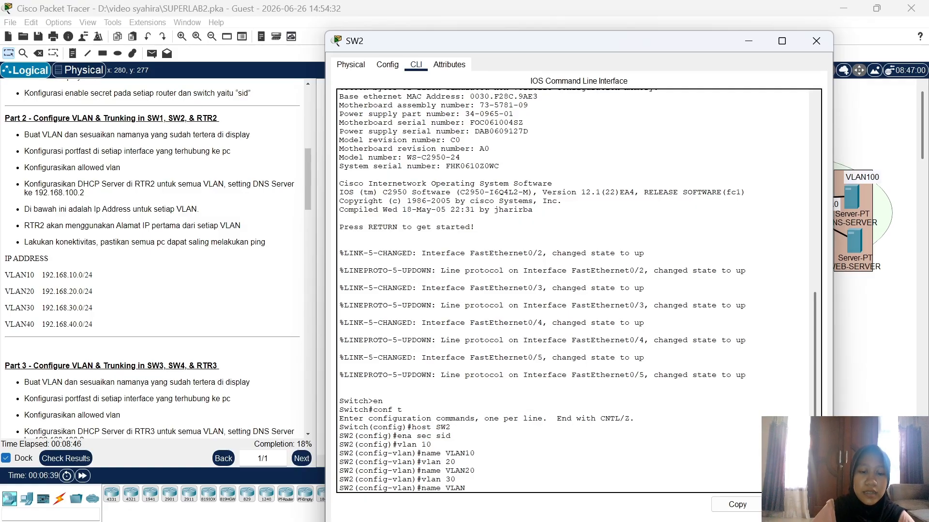
text(30)
key(Return)
text(int)
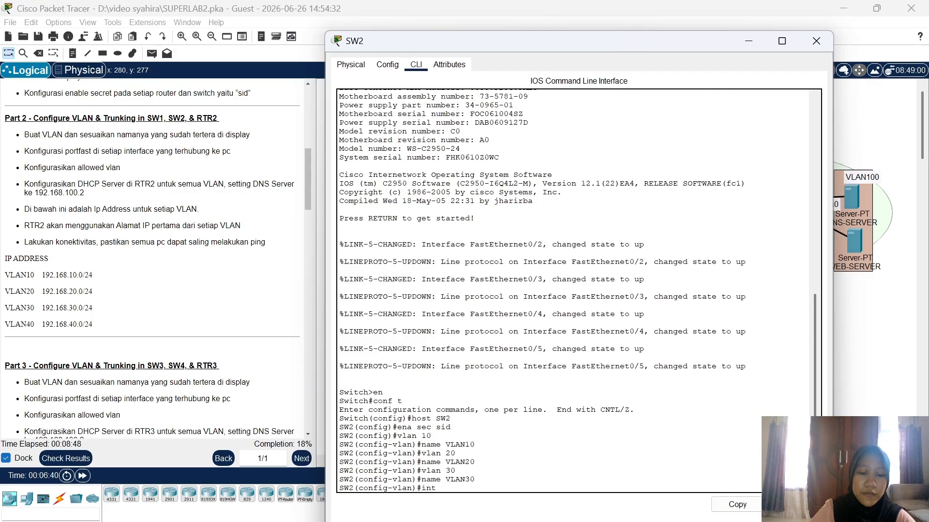
text( ra fa0/2-3)
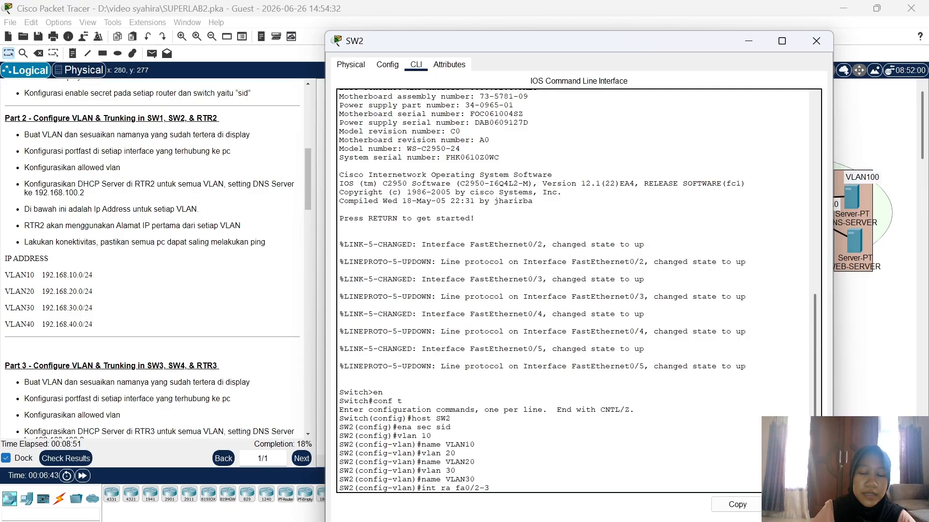
key(Return)
text(s)
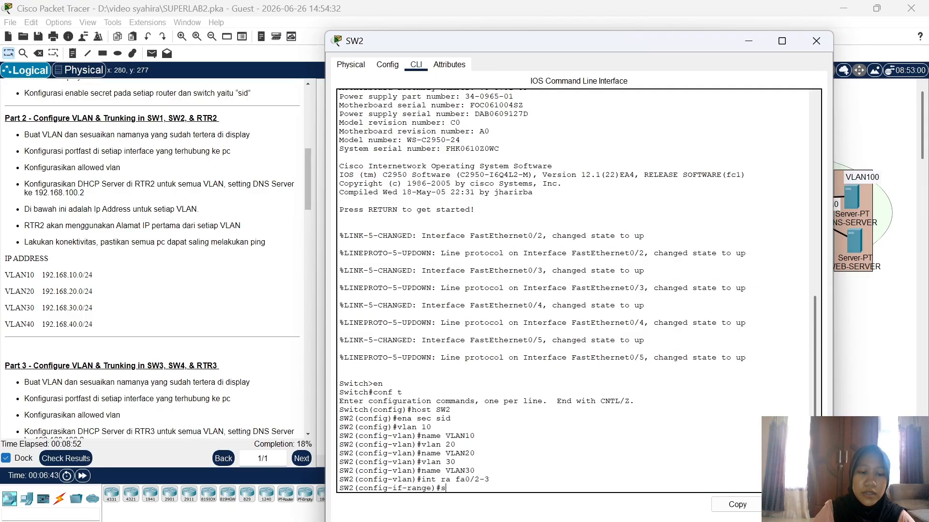
text(w mo acc)
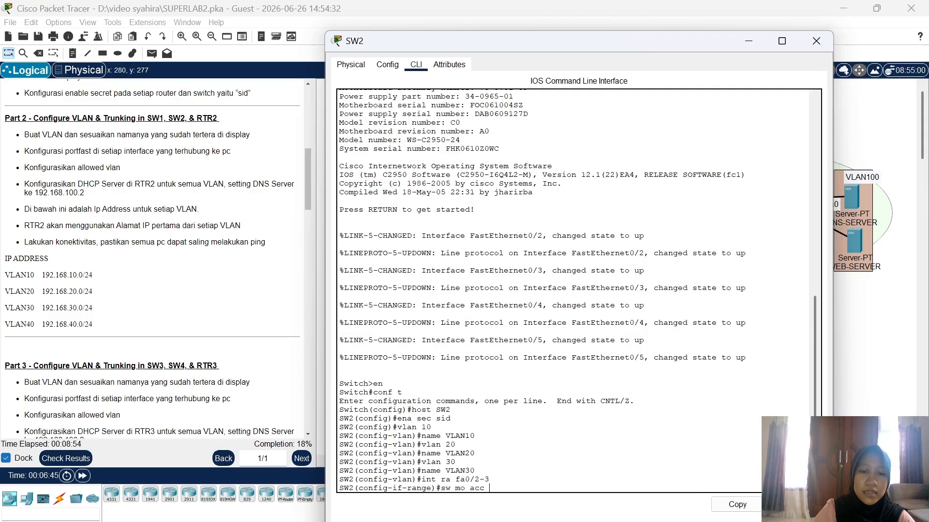
key(Return)
text(sw acc)
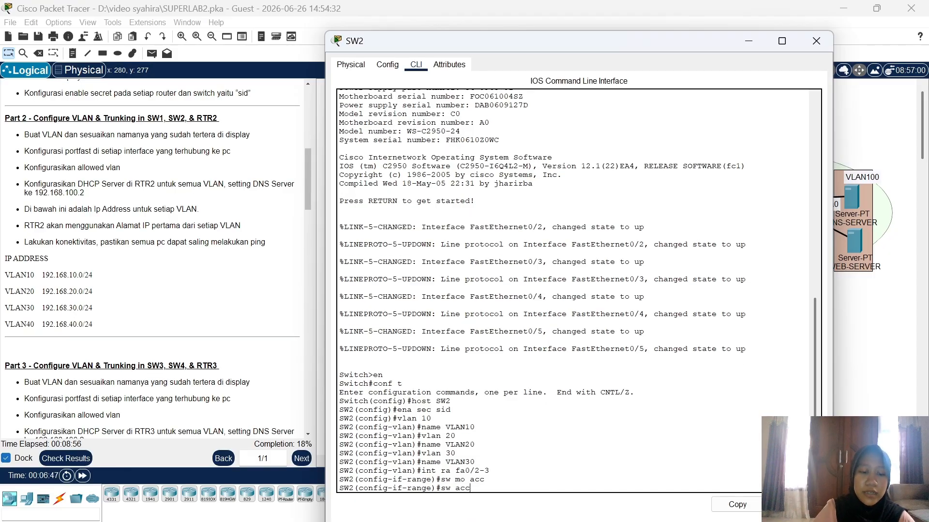
text( vlan 30)
key(Return)
text(span)
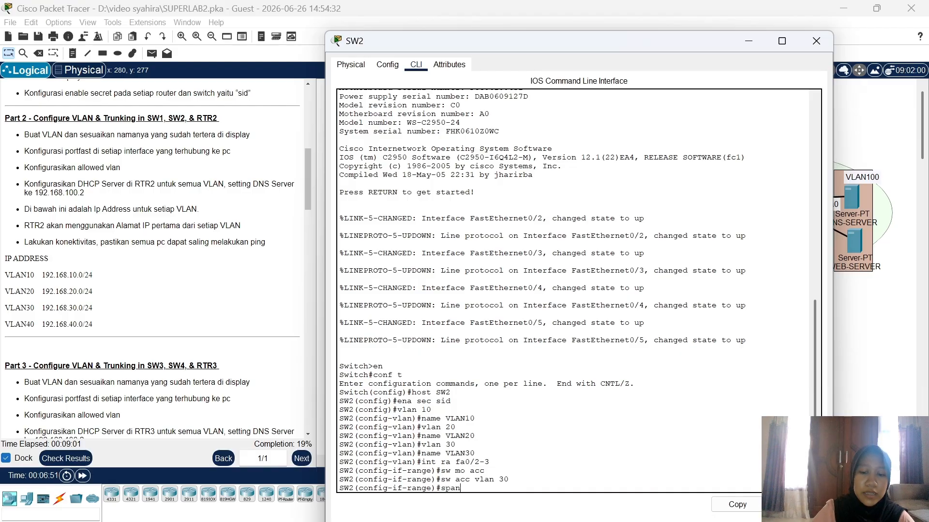
key(Tab)
text(p)
key(Tab)
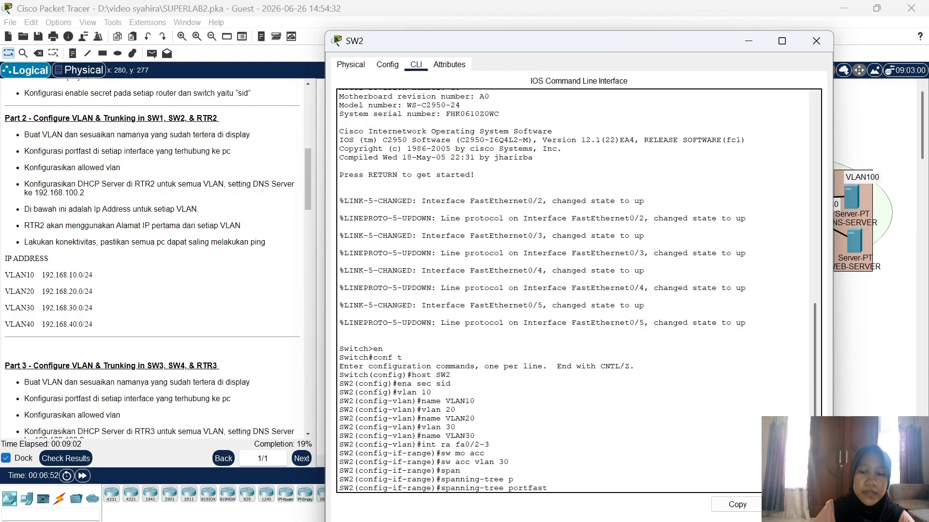
key(Return)
key(Return)
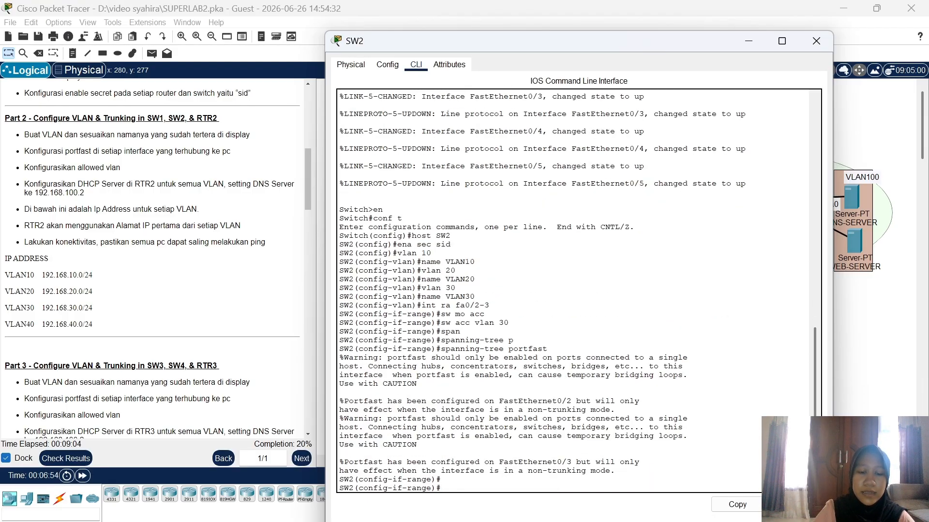
Step: Create VLAN 40 on SW2 and name it VLAN40
text(vlan 40)
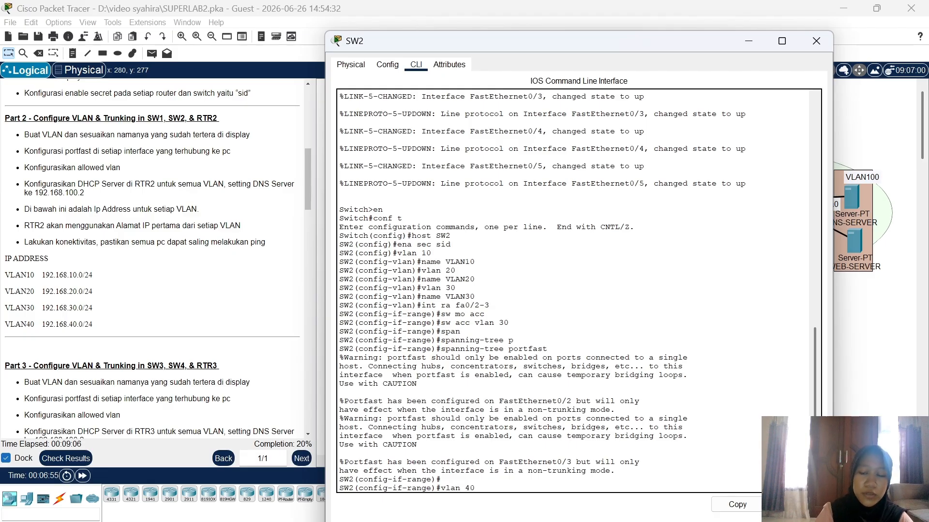
key(Return)
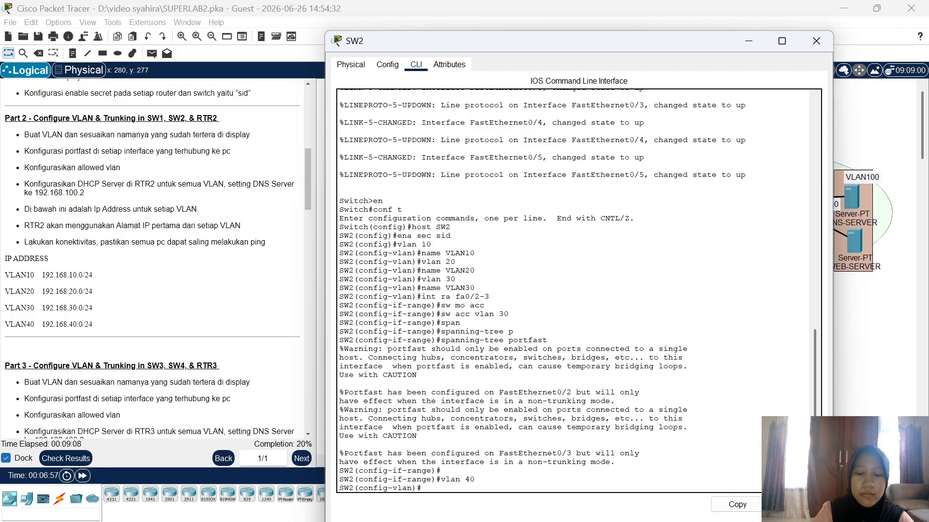
text(name v)
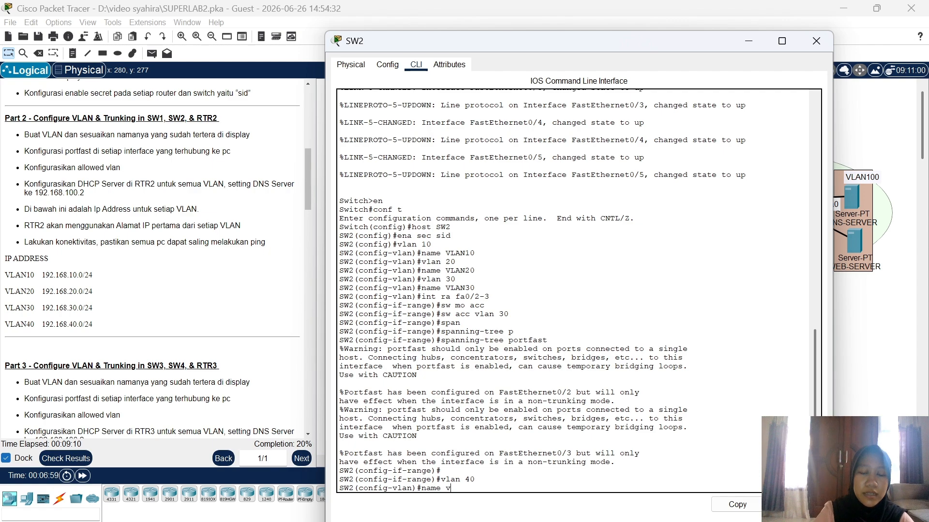
key(BackSpace)
text(VL)
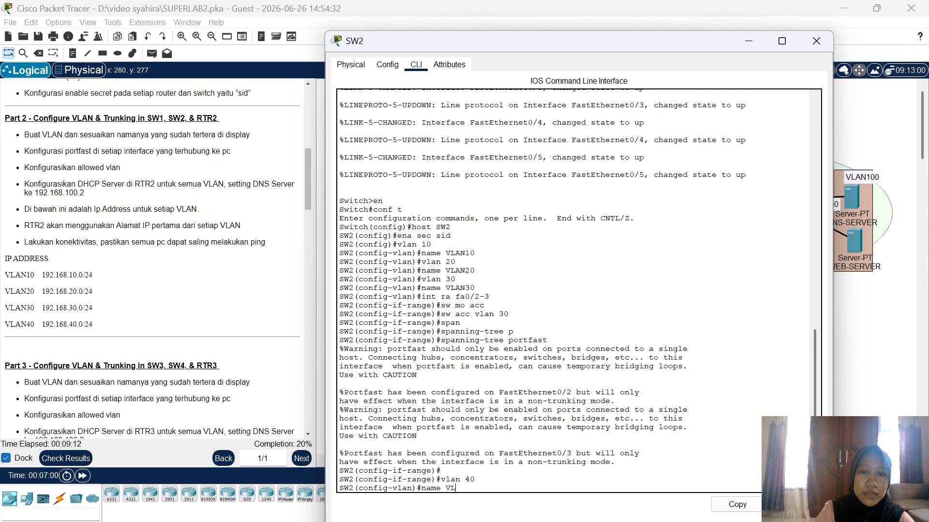
text(AN40)
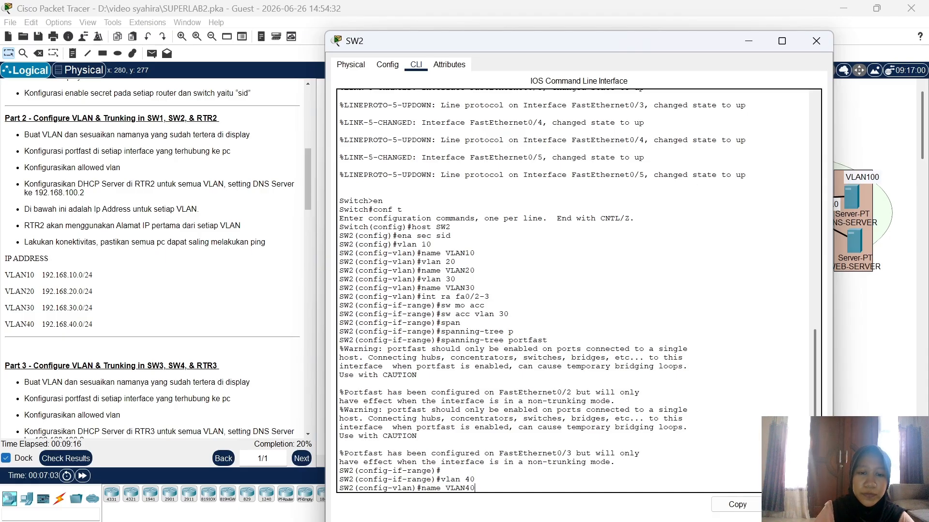
key(Return)
Step: Make ports Fa0/4–5 access ports in VLAN 40 with spanning-tree portfast enabled
text(int ra fa0/)
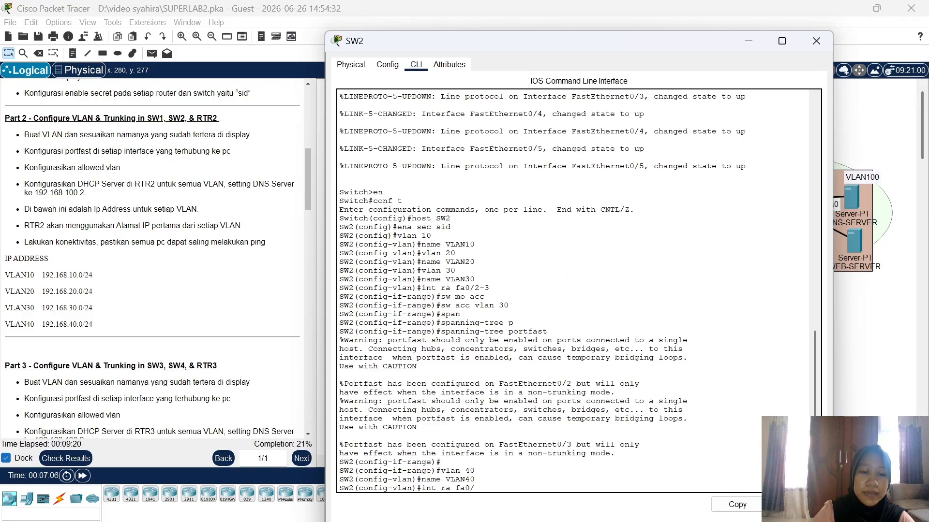
text(4-5)
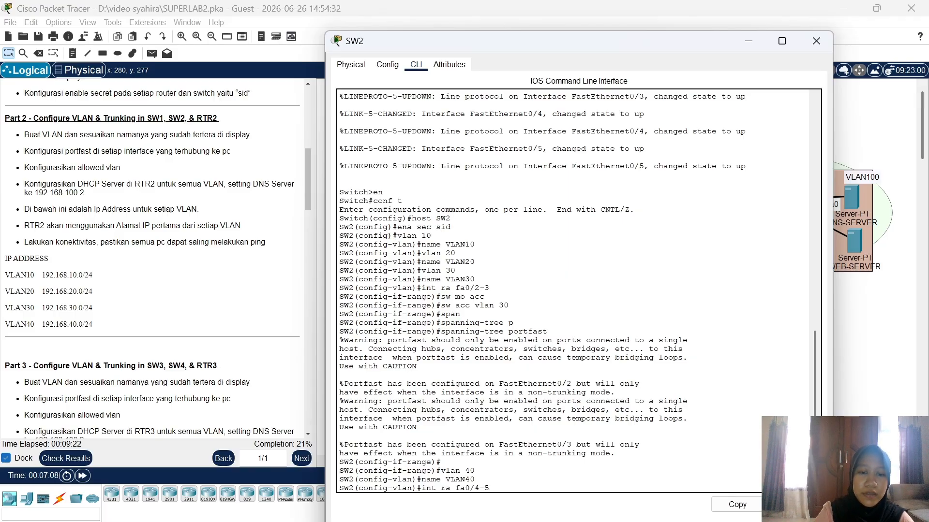
key(Return)
text(sw mo)
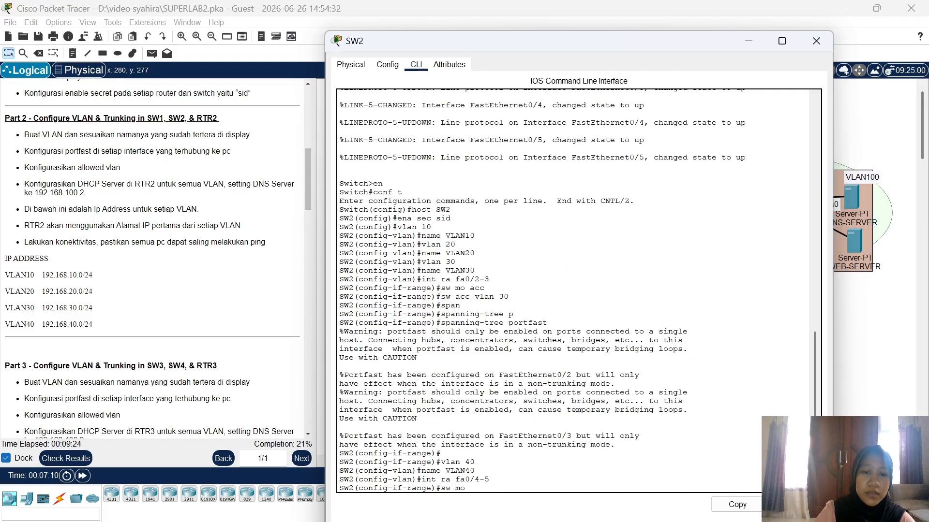
text( acc)
key(Return)
text(sw)
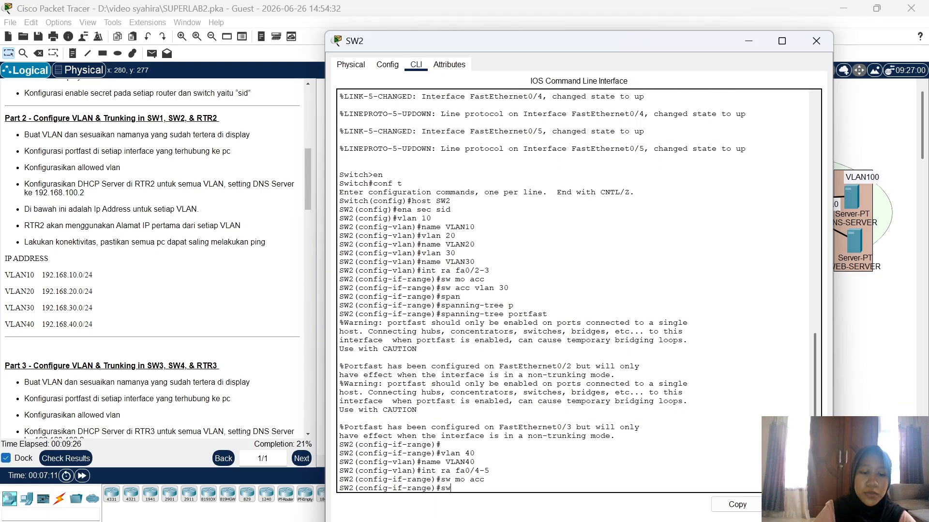
text( acc vv)
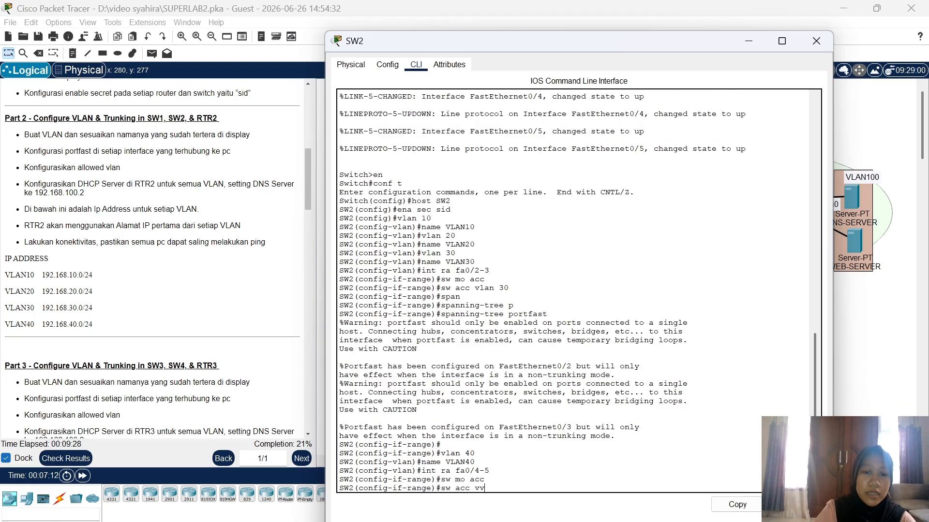
key(BackSpace)
text(lan 40)
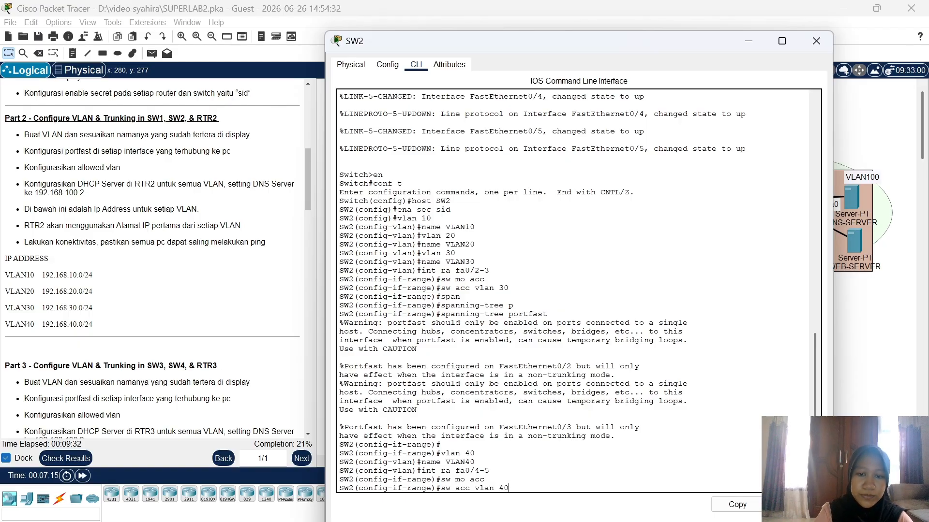
key(Return)
text(span)
key(Tab)
text(p)
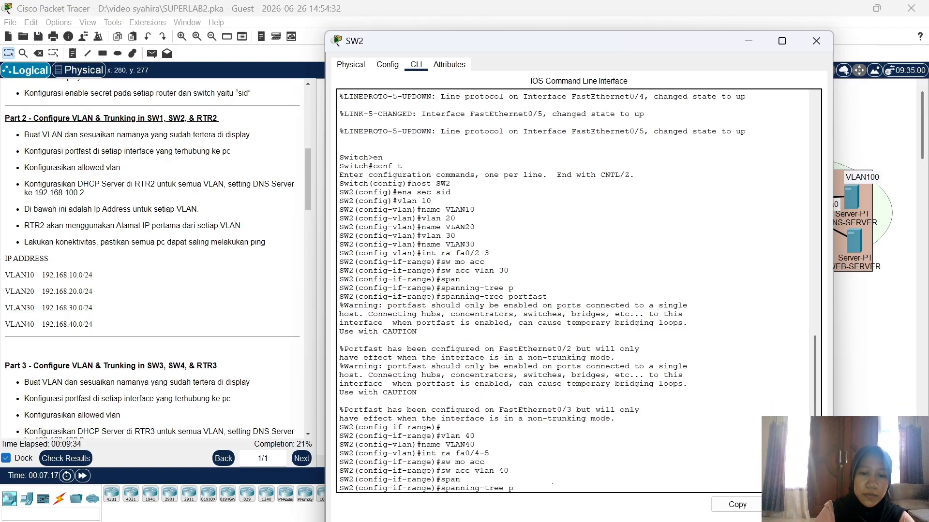
key(Tab)
key(Return)
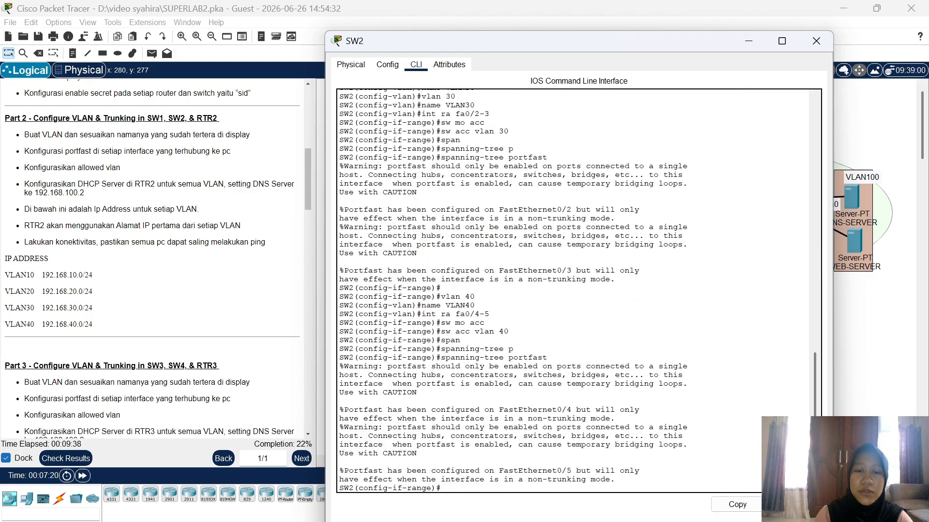
Step: Back in SW2's CLI, set Fa0/1 to trunk mode with allowed VLANs 10-40
click(845, 387)
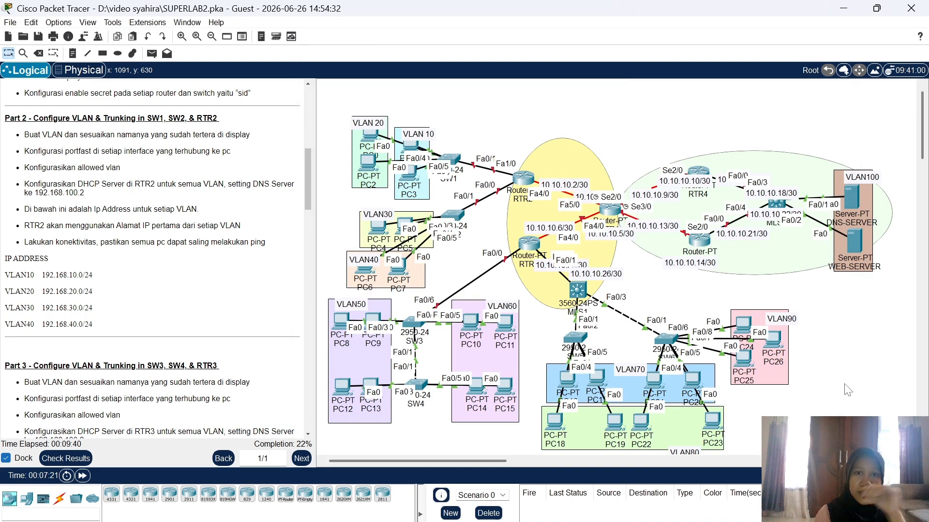
click(458, 231)
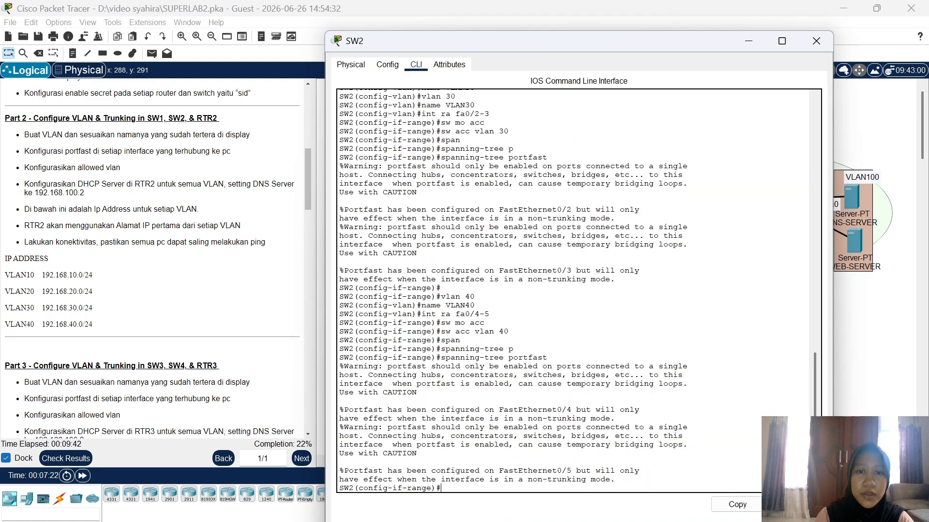
text(int f)
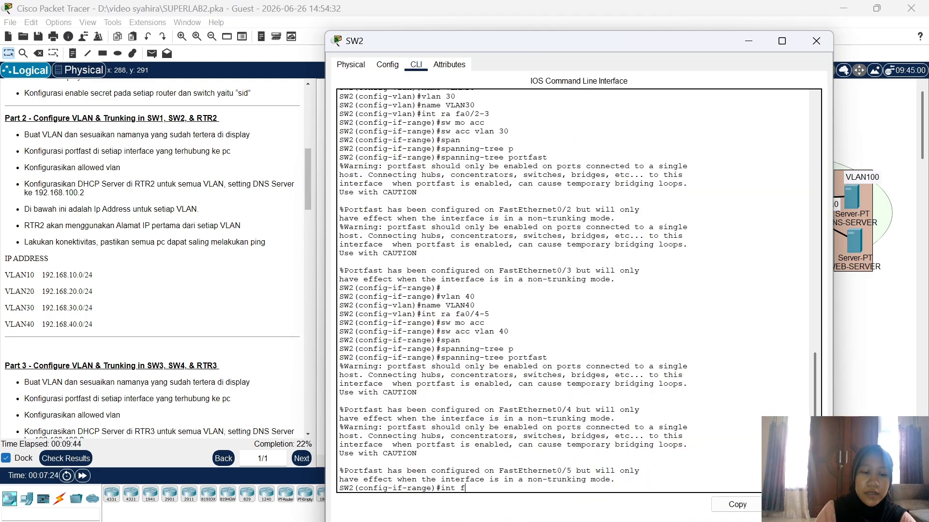
text(a0/1)
key(Return)
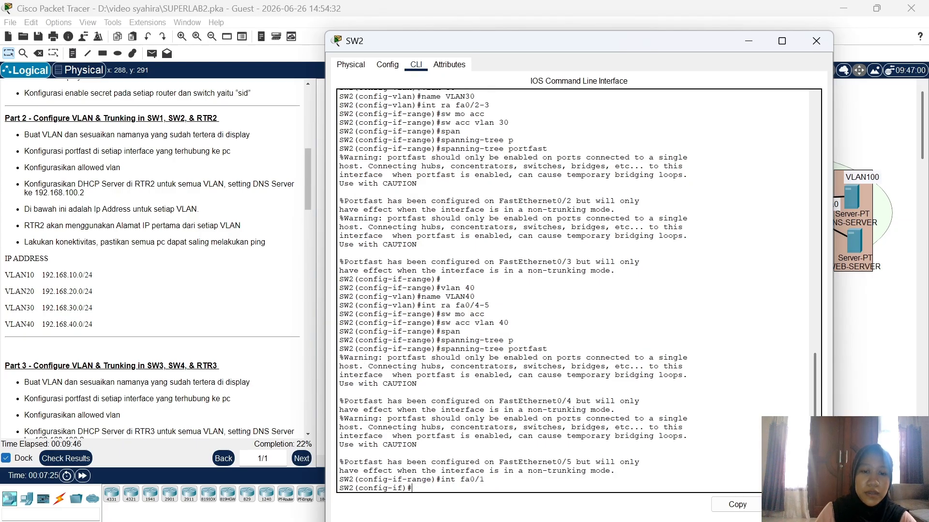
text(sw mo)
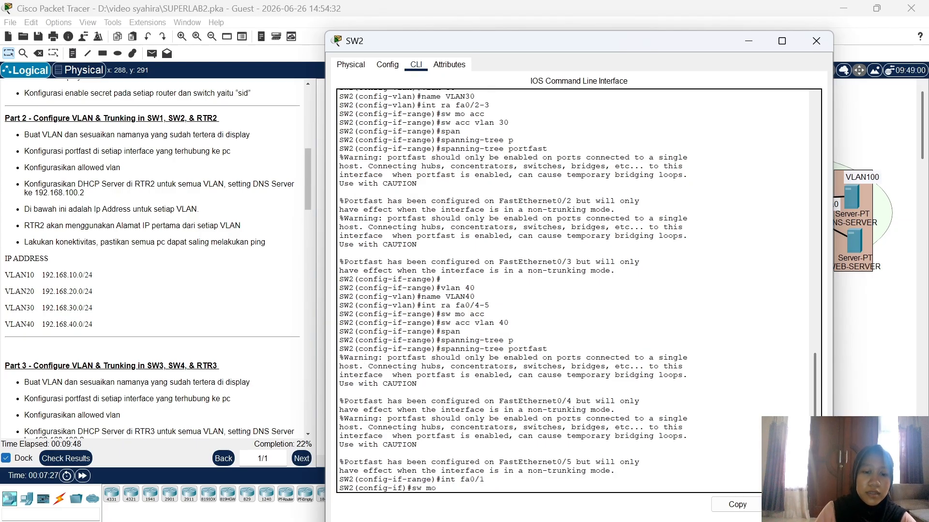
text( trunk)
key(Return)
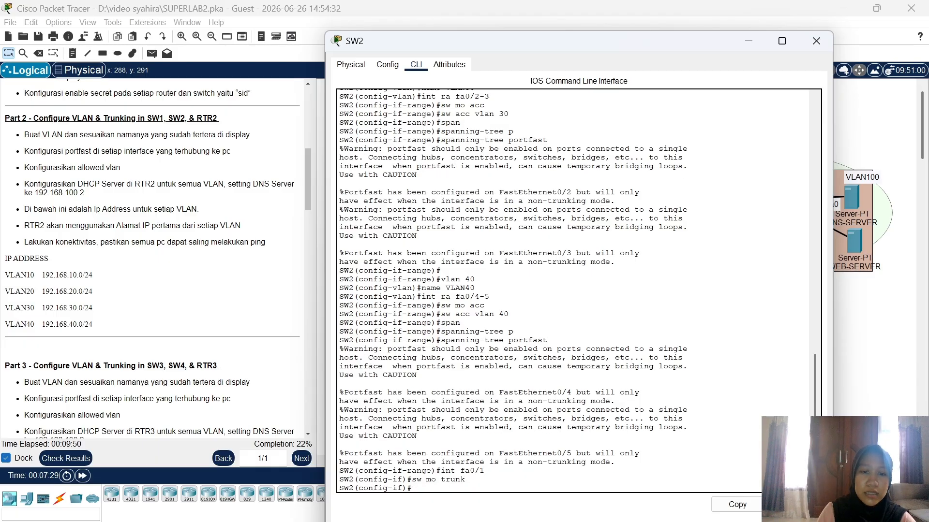
text(sw tru)
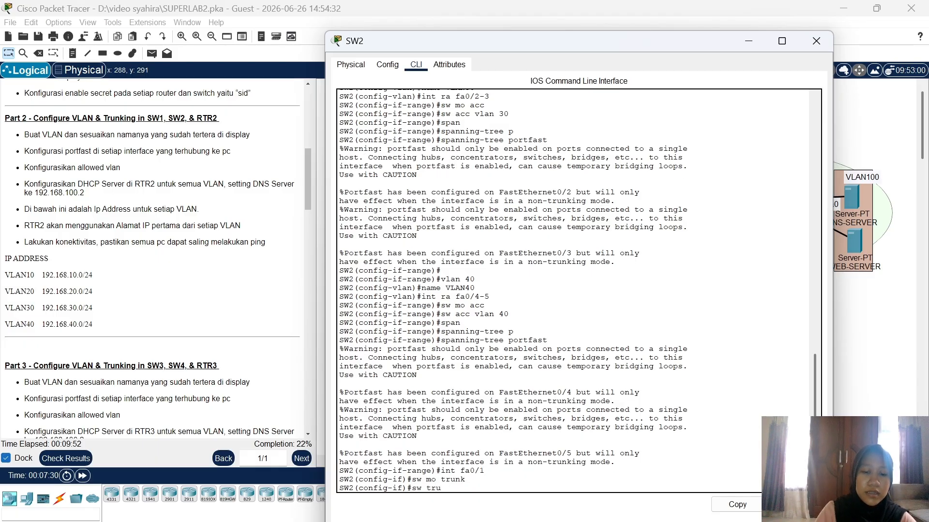
text(nk all v)
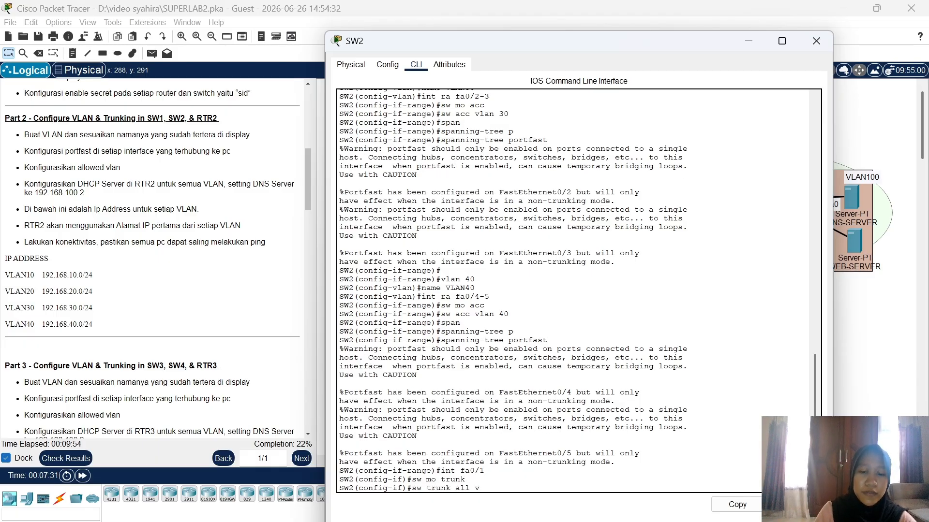
text(lan 1)
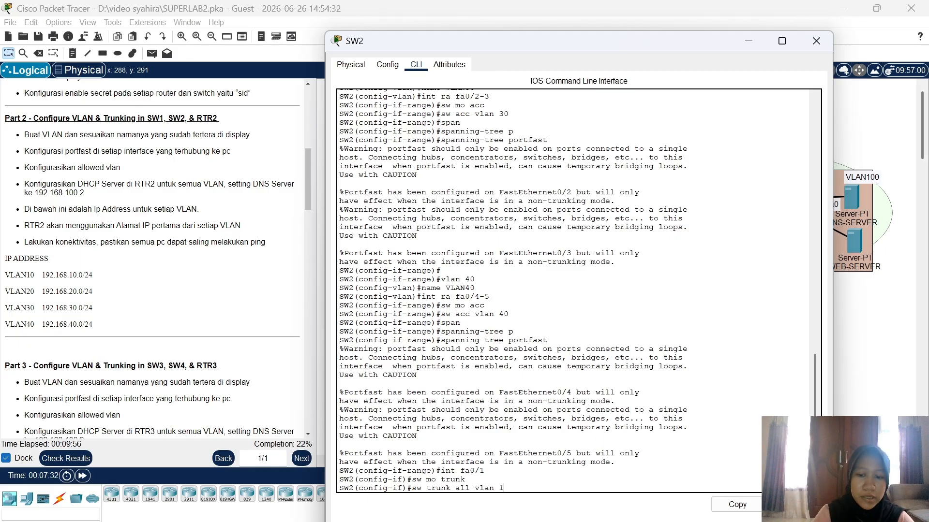
text(0-40)
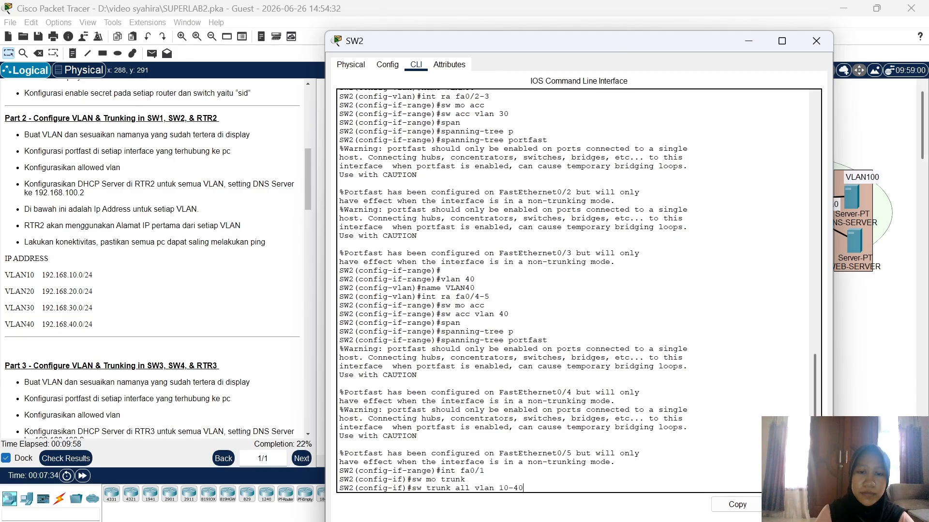
key(Return)
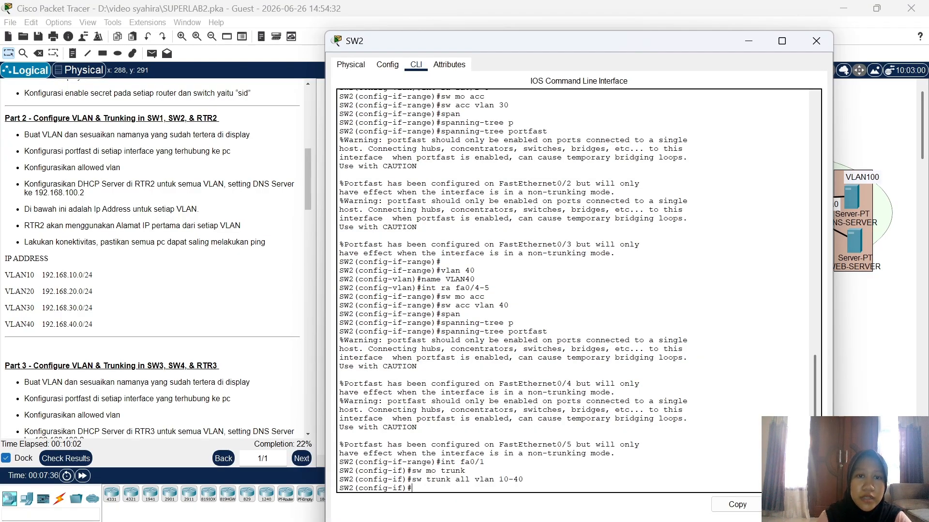
Step: Close SW2's configuration window and bring up RTR2's command line
click(816, 41)
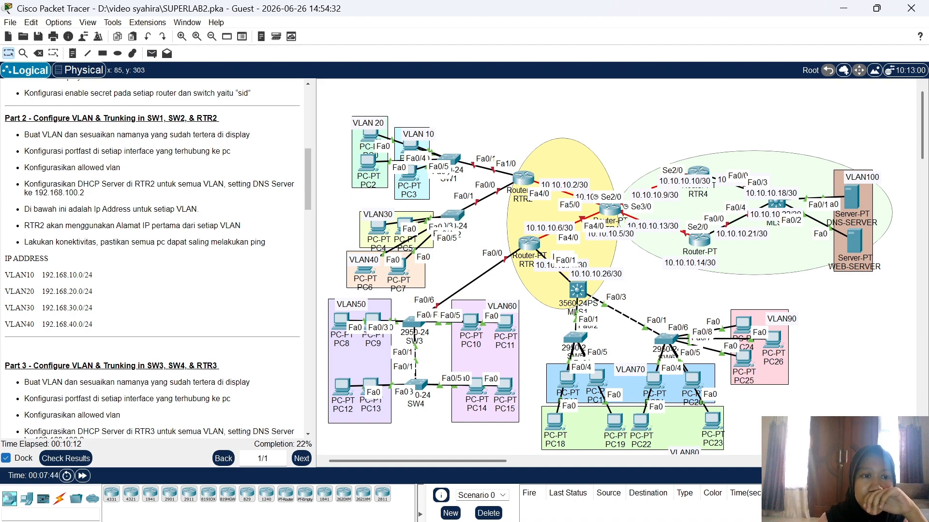
click(525, 181)
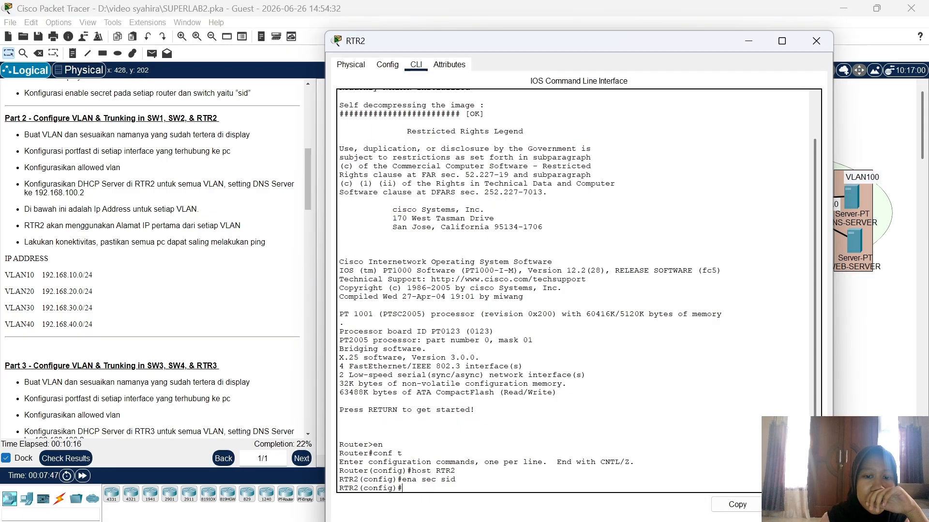
click(869, 357)
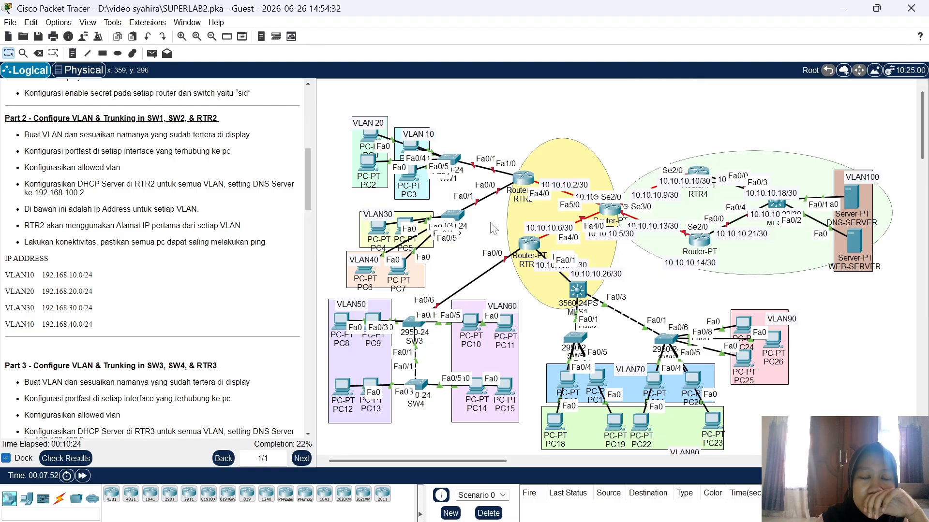
click(523, 177)
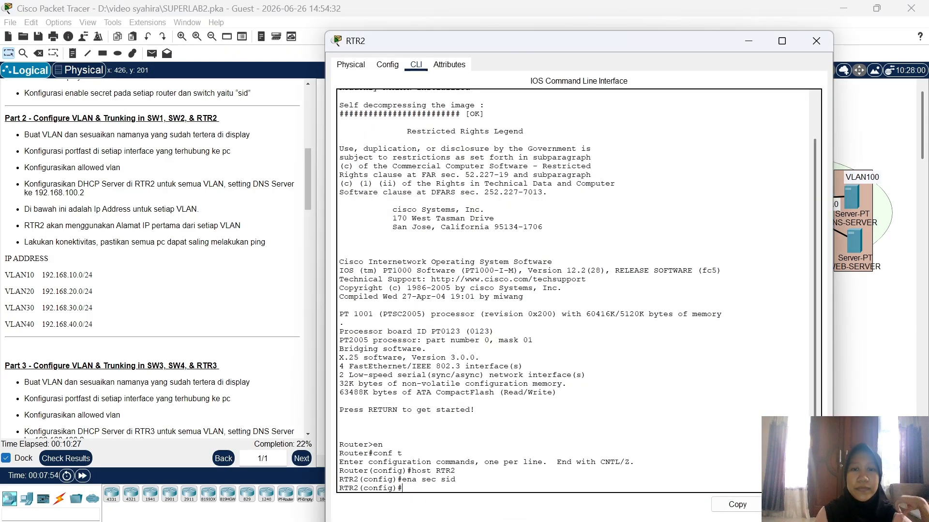
click(881, 366)
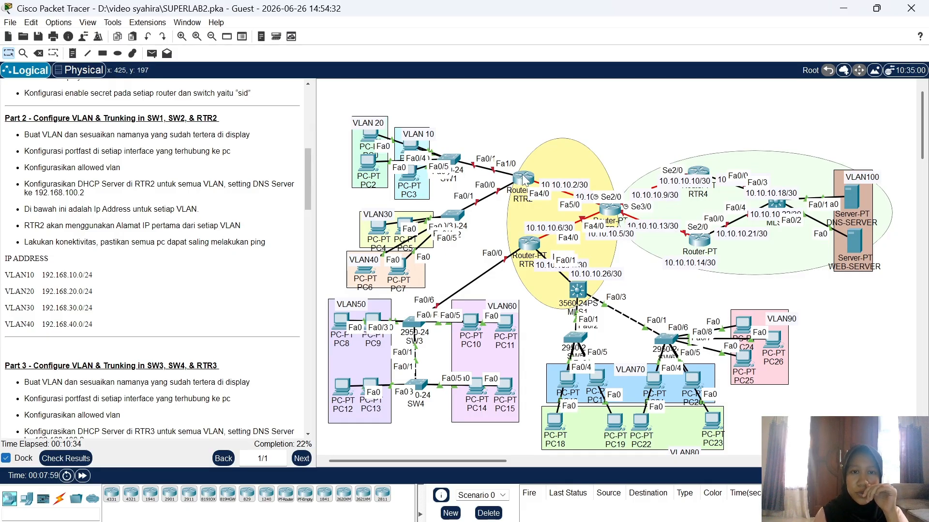
click(527, 182)
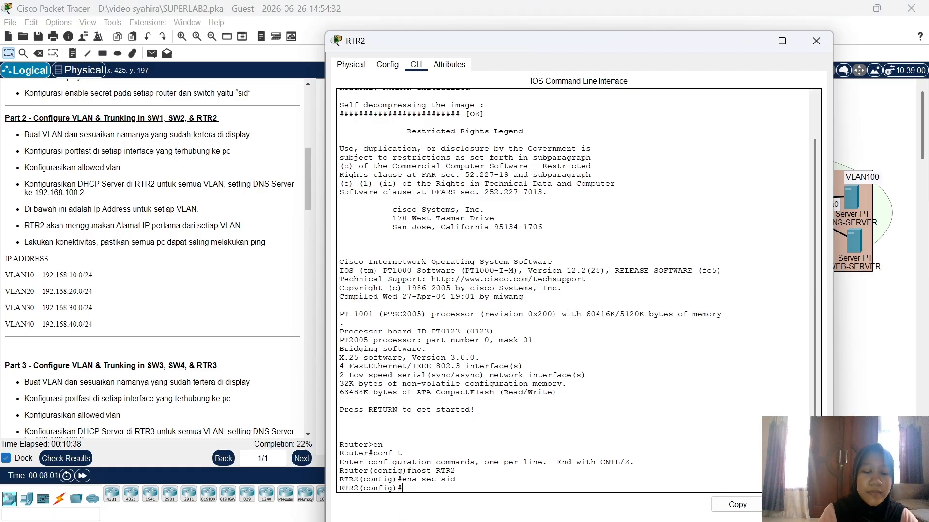
Step: Enable RTR2's FastEthernet1/0 interface with no shutdown
text(int f)
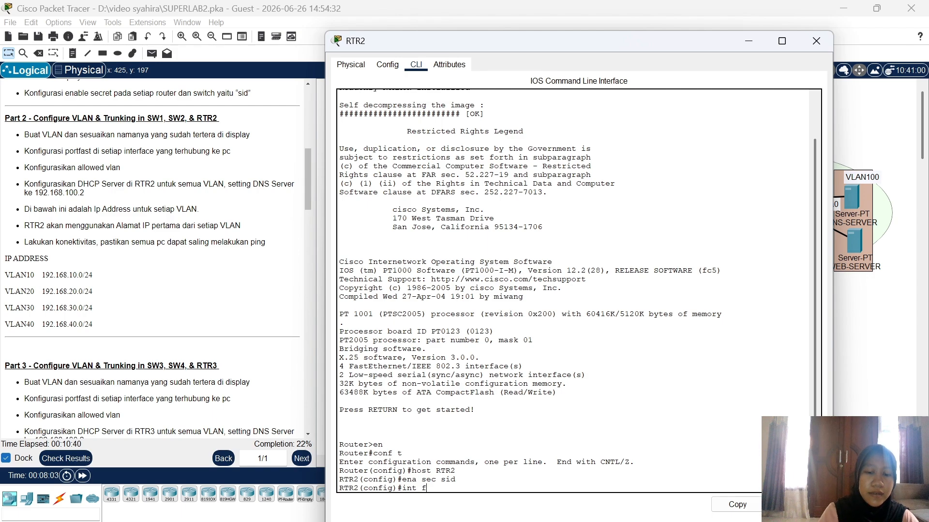
text(a)
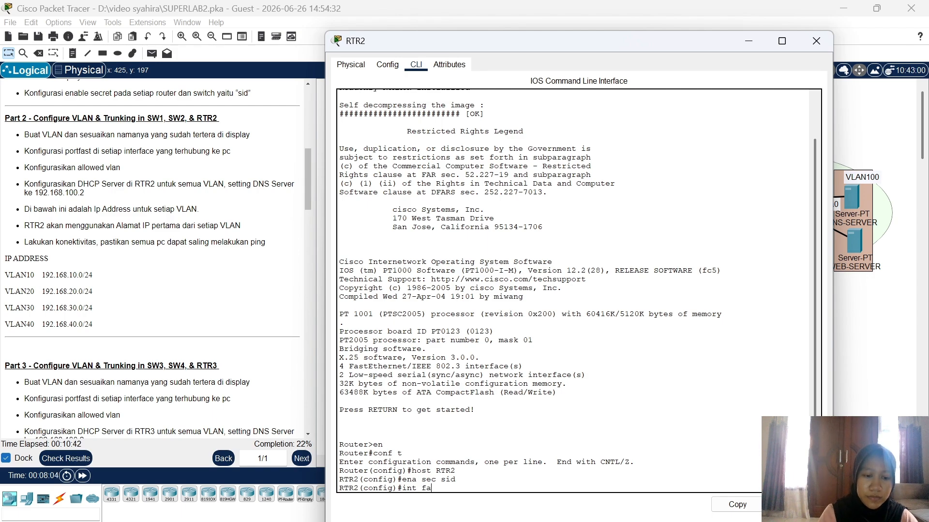
text(1/0)
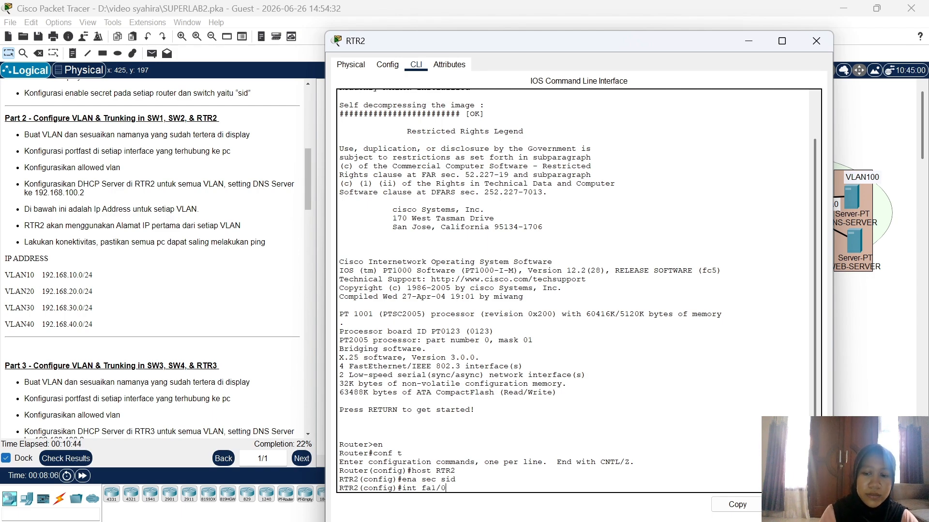
key(Return)
text(no)
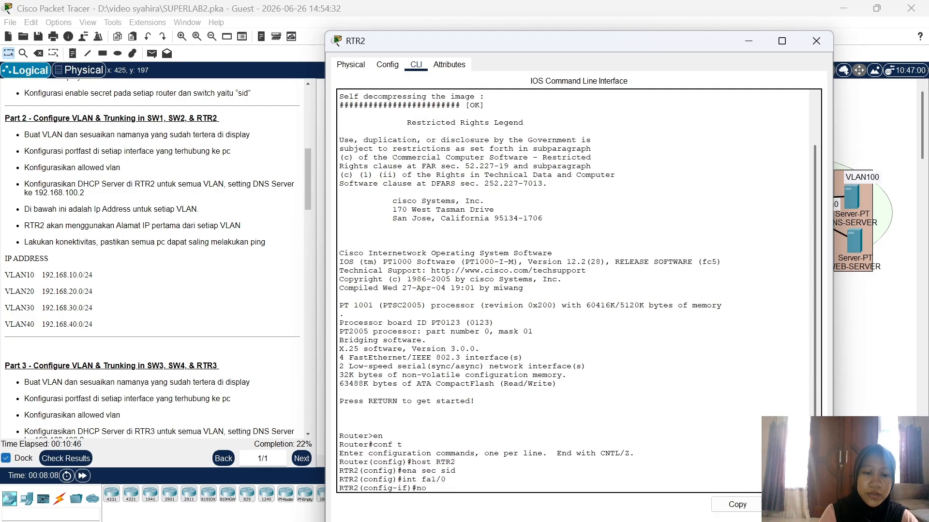
text( shu)
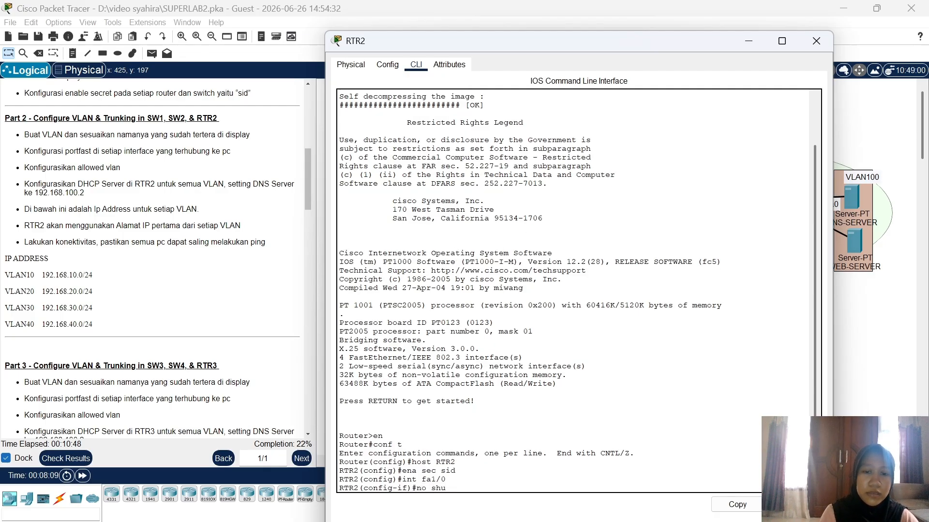
key(Return)
key(Return)
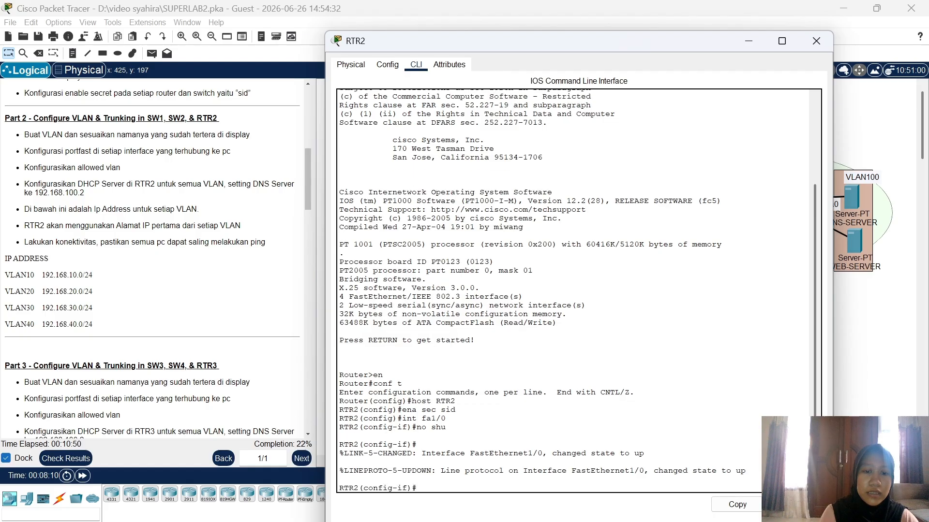
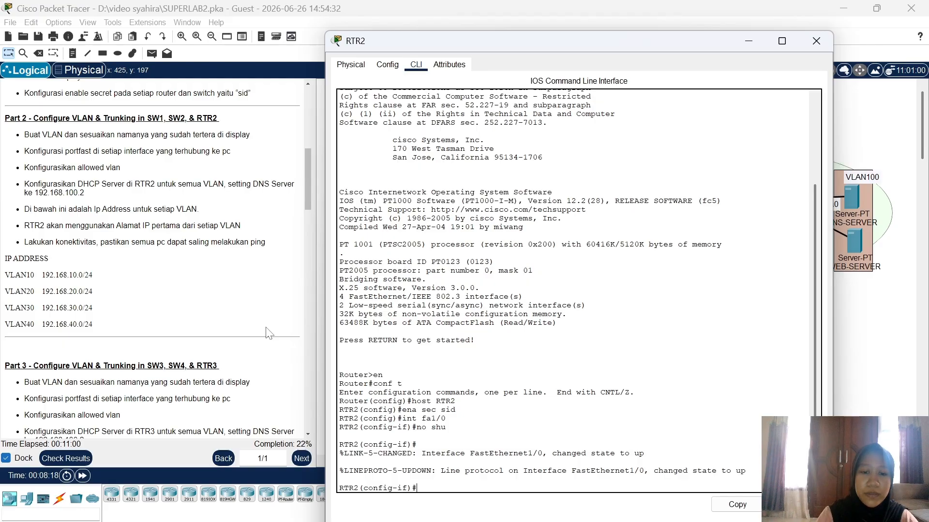
Step: Create RTR2 subinterface fa1/0.10 with dot1Q encapsulation for VLAN 10
text(int fa)
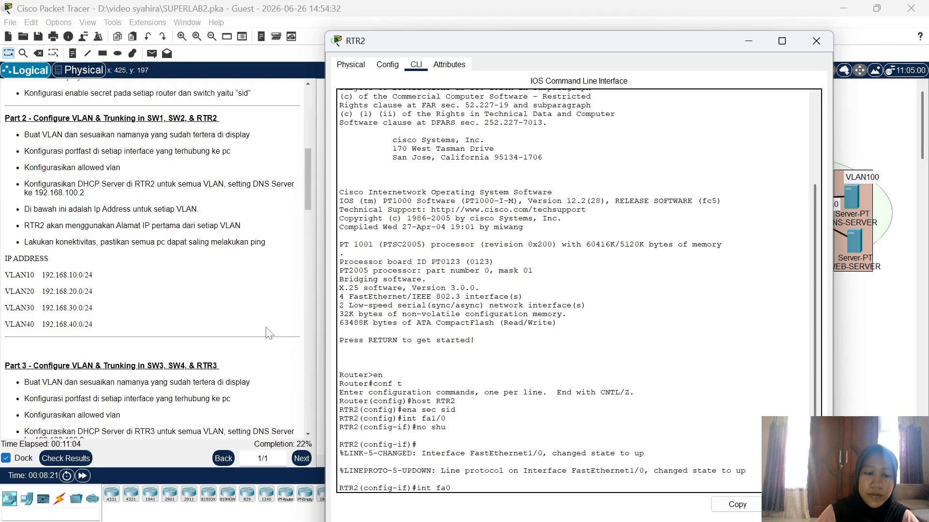
text(1/0)
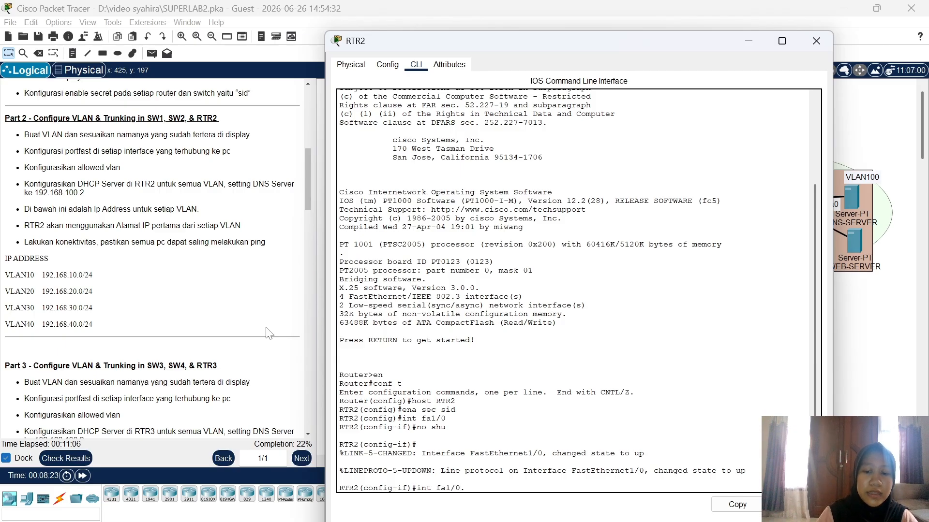
text(.10)
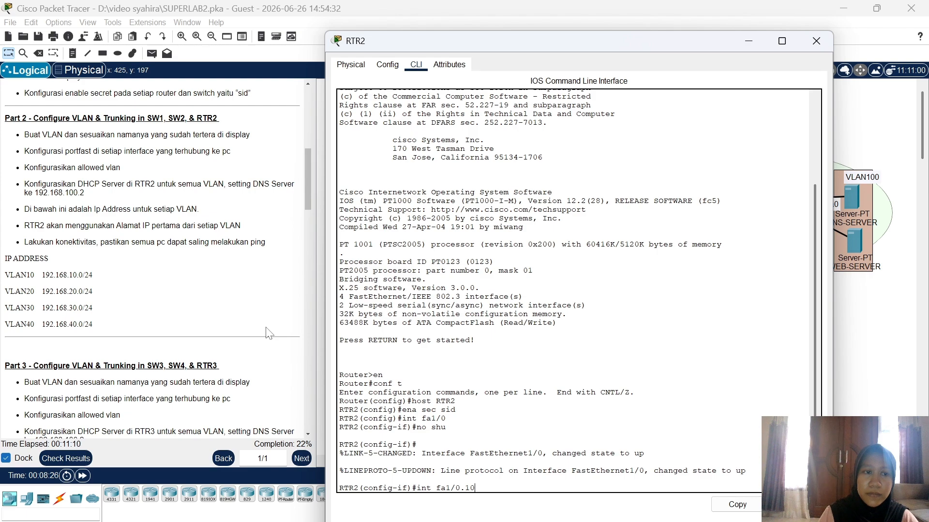
key(Return)
text(iip)
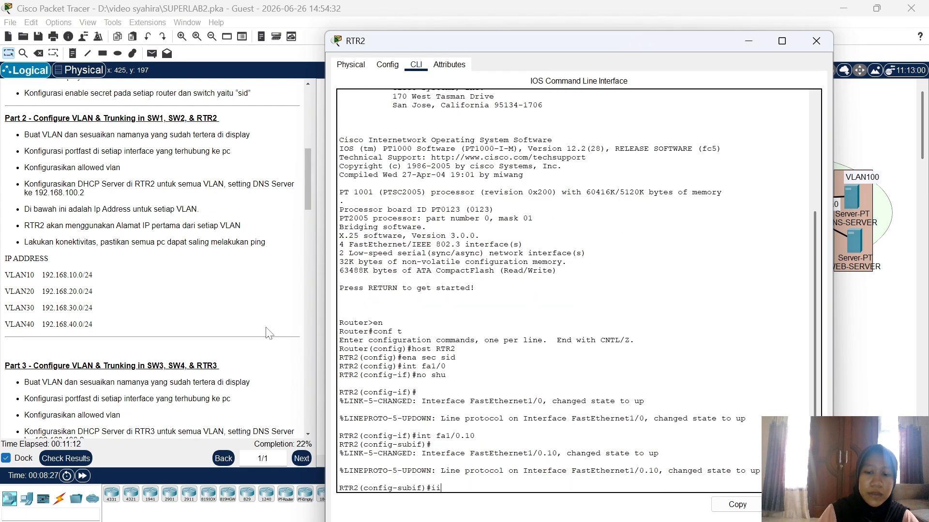
key(BackSpace)
key(BackSpace)
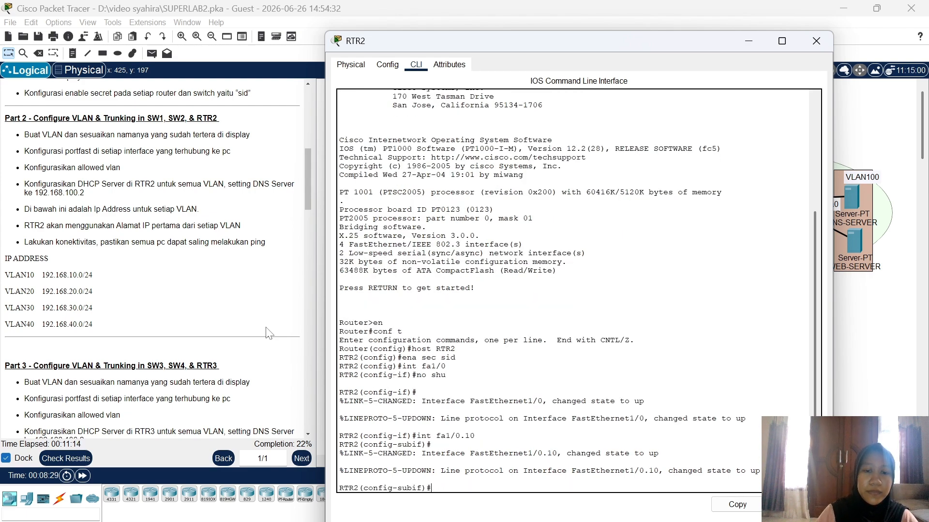
text(en)
key(Tab)
text(d)
key(Tab)
key(Tab)
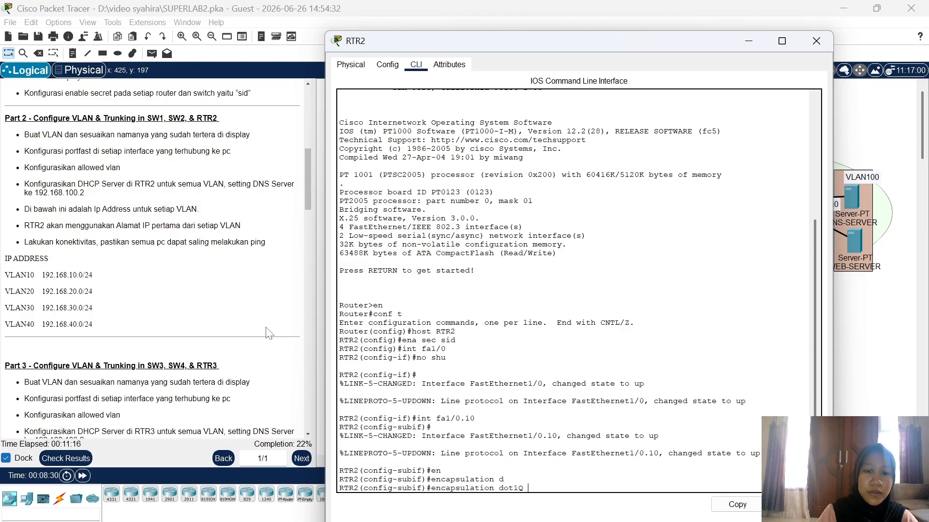
text(10)
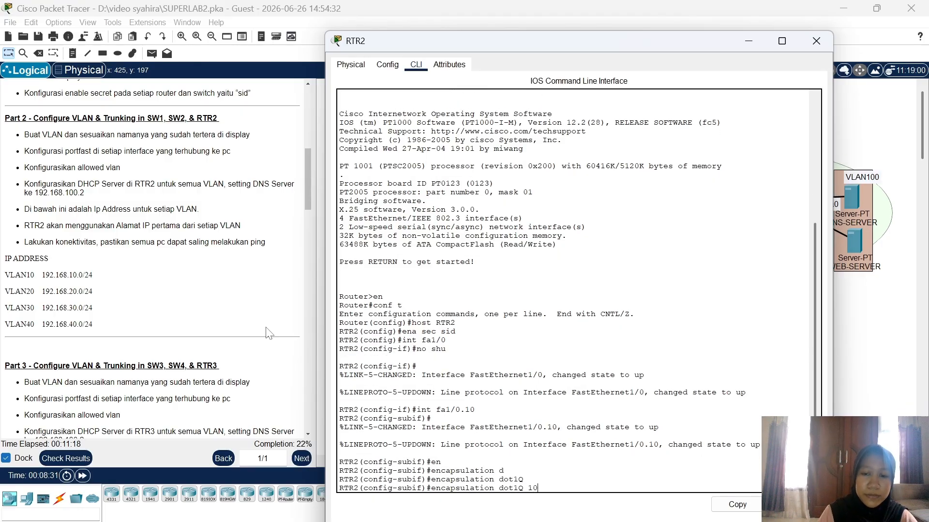
key(Return)
Step: Assign 192.168.10.1 255.255.255.0 to fa1/0.10 and leave the subinterface
text(ip a)
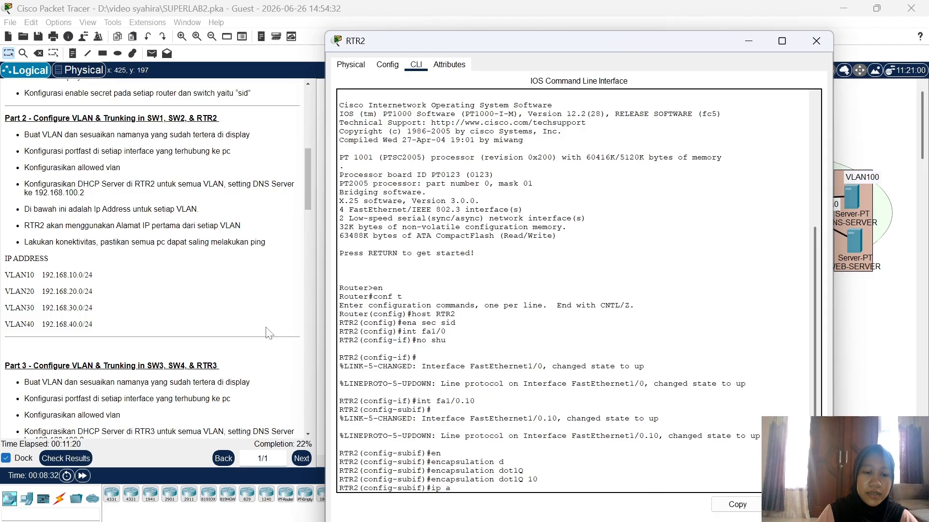
text(dd 192.16)
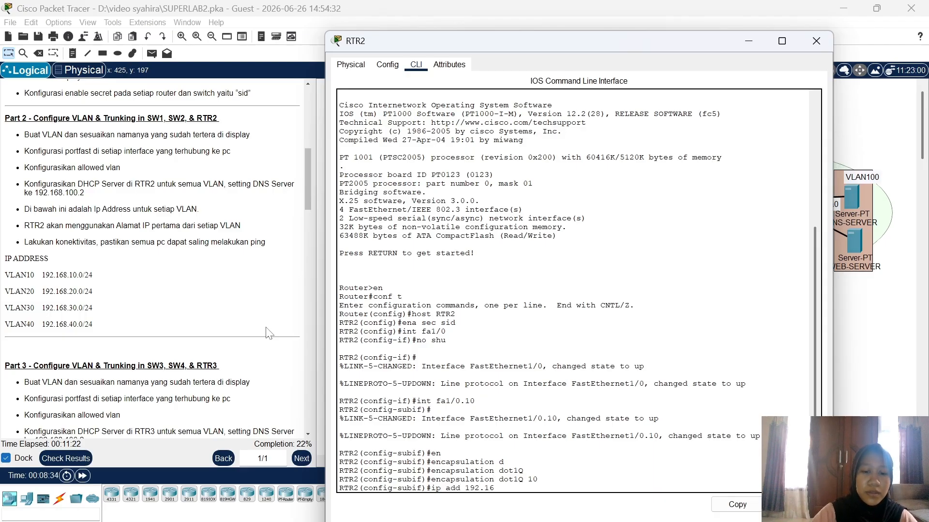
text(8.10.1 25)
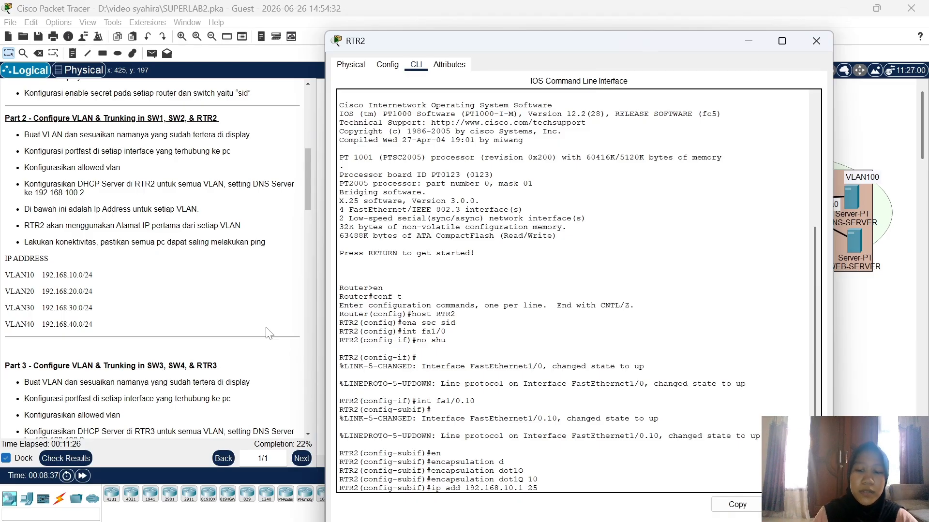
text(5.255.255.)
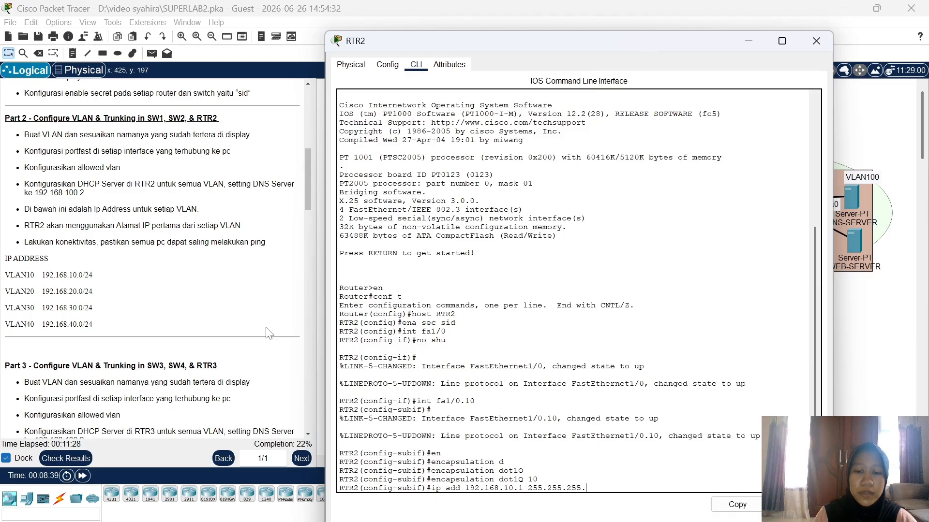
text(0)
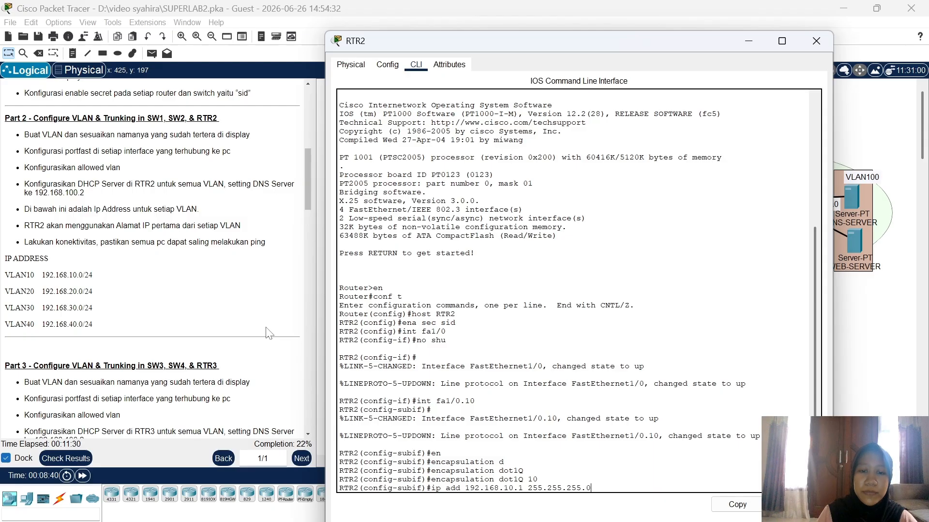
key(Return)
text(ex)
key(Return)
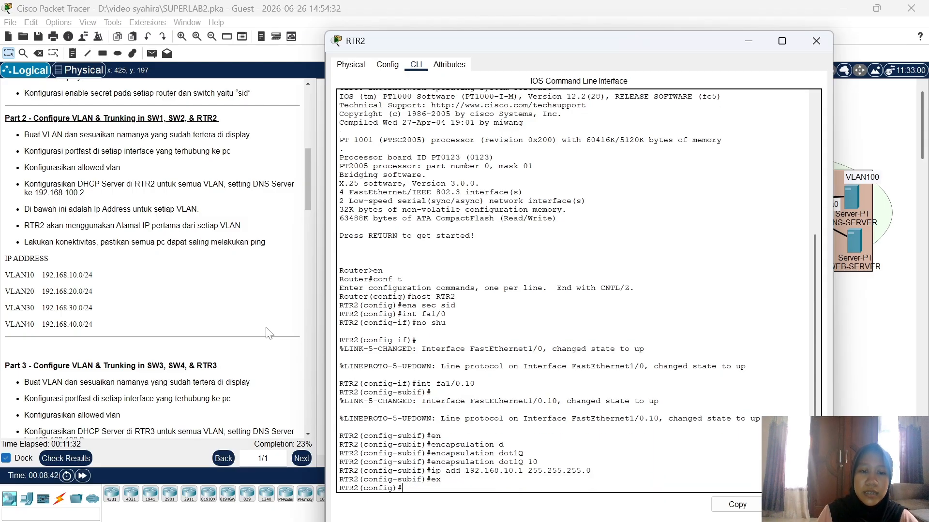
text(int f)
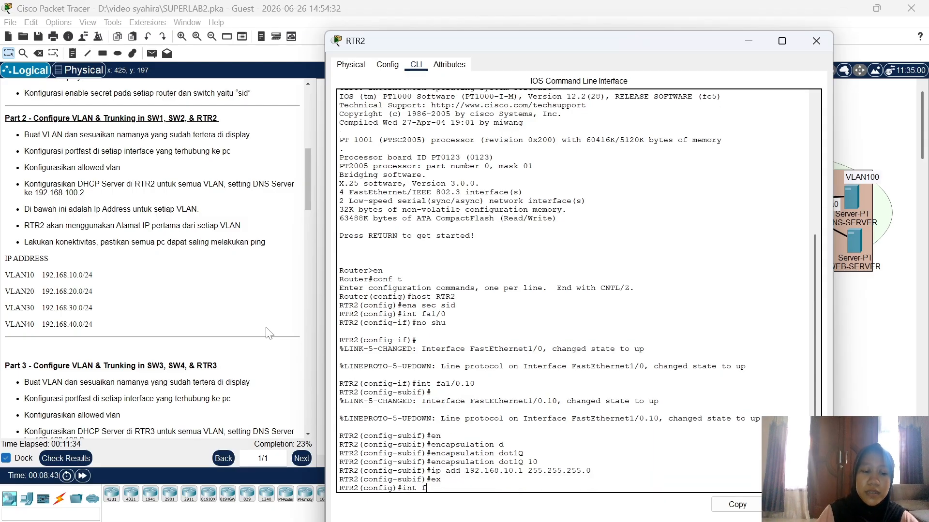
text(a1/)
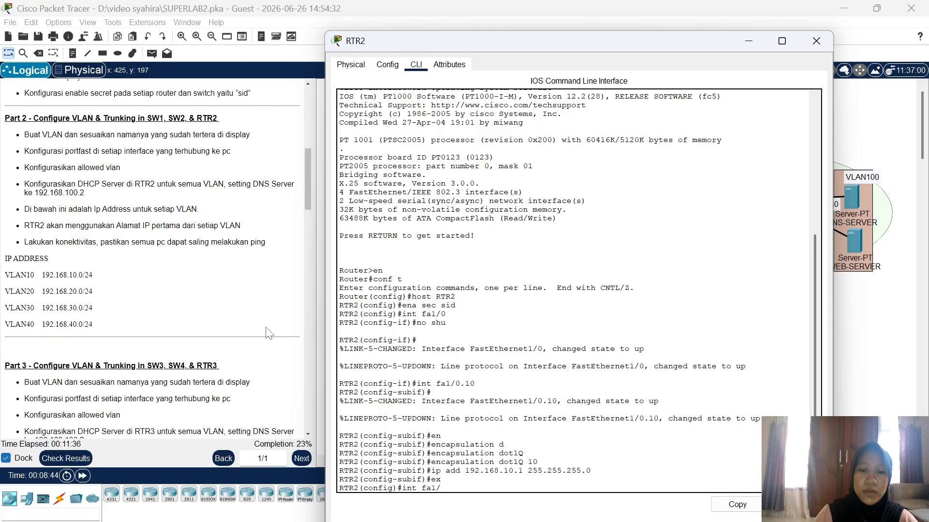
text(0.20)
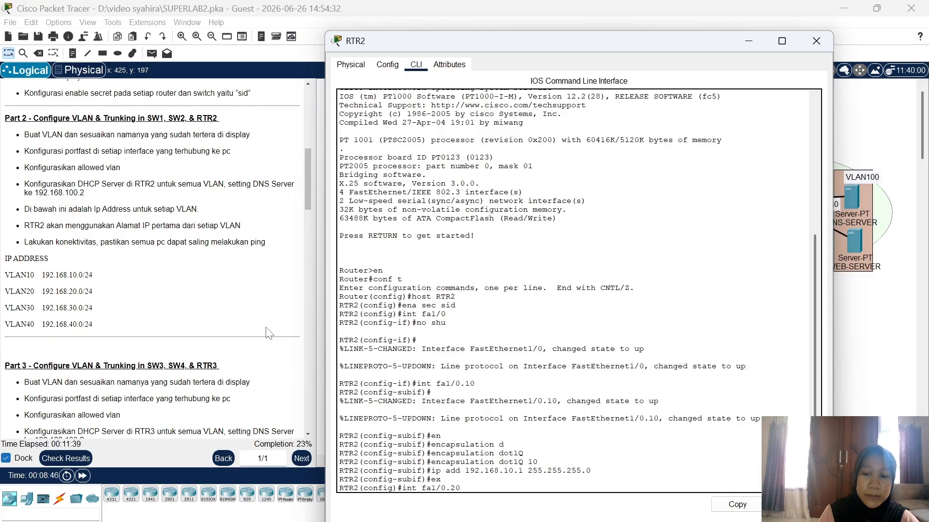
Step: Tag subinterface fa1/0.20 with dot1Q VLAN 20 and address 192.168.20.1 255.255.255.0
key(Return)
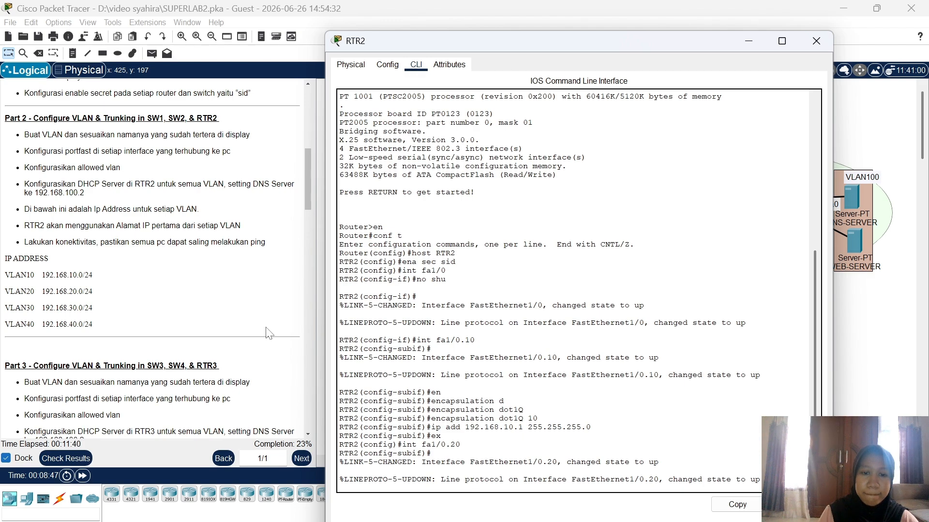
text(en)
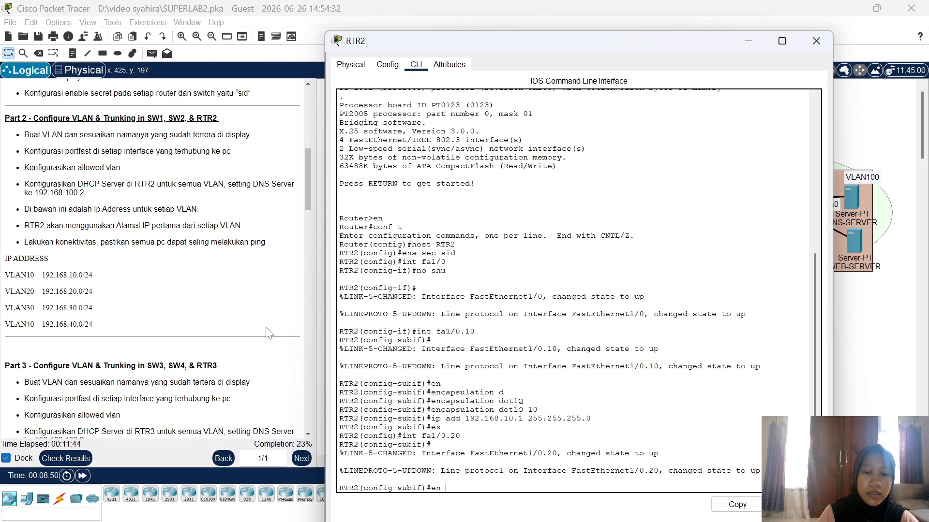
text( do 20)
key(Return)
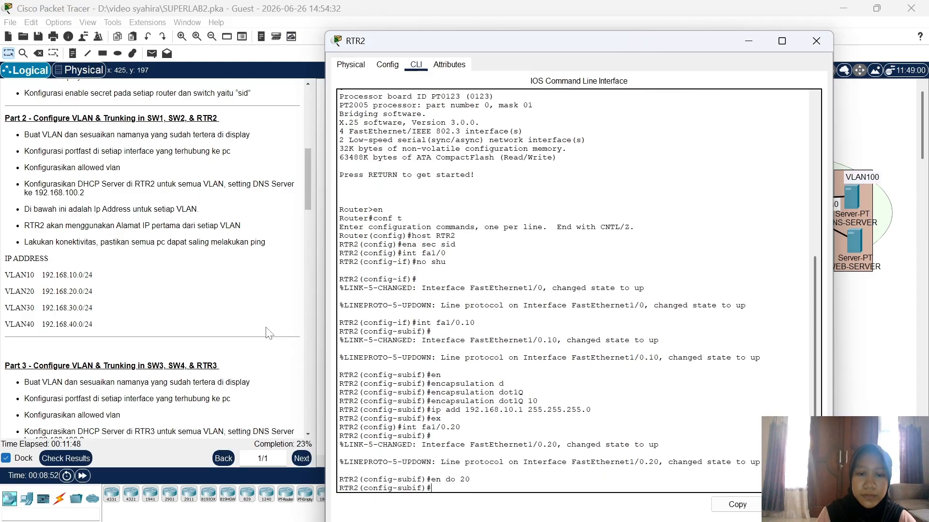
text(ip)
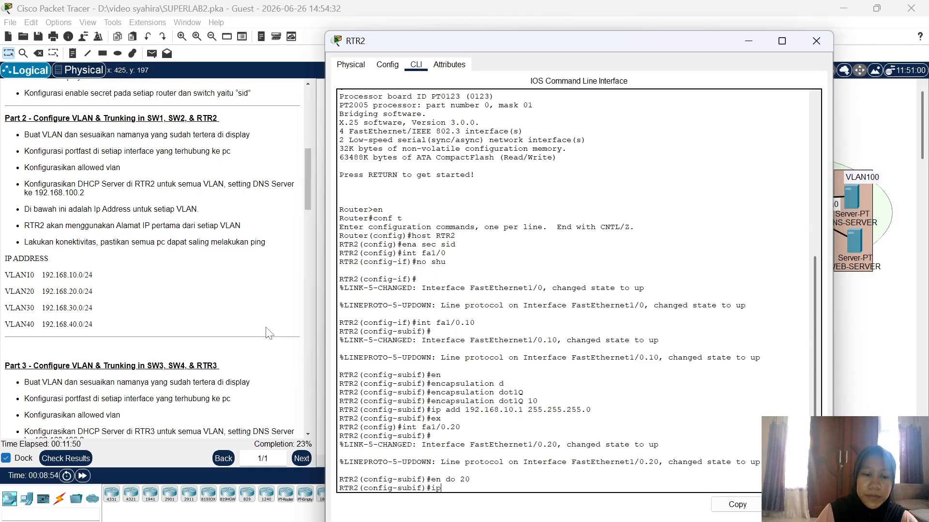
text( add 192.1)
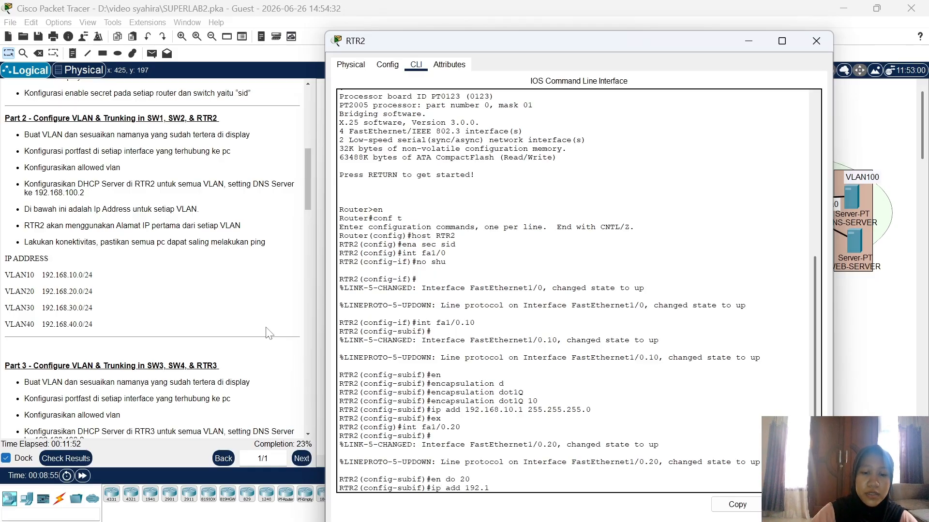
text(68.20.1)
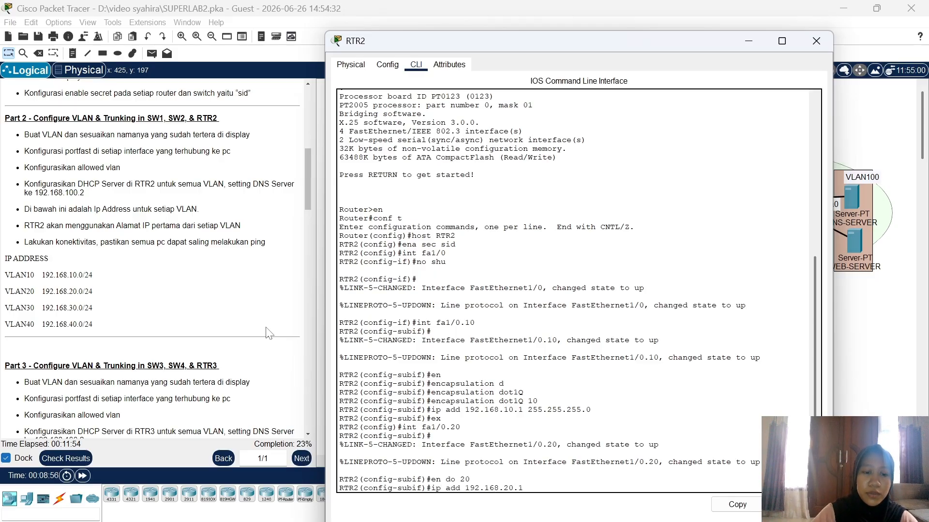
text( 255.255.2)
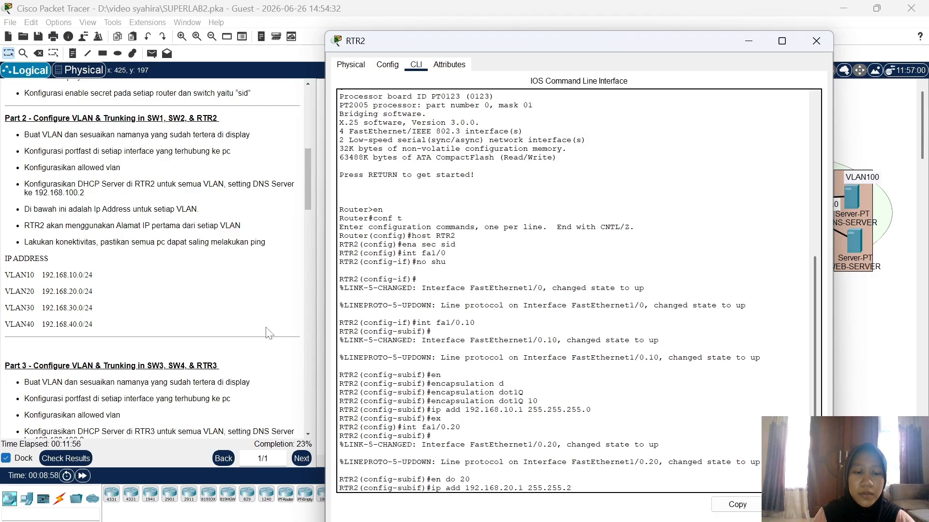
text(55.0)
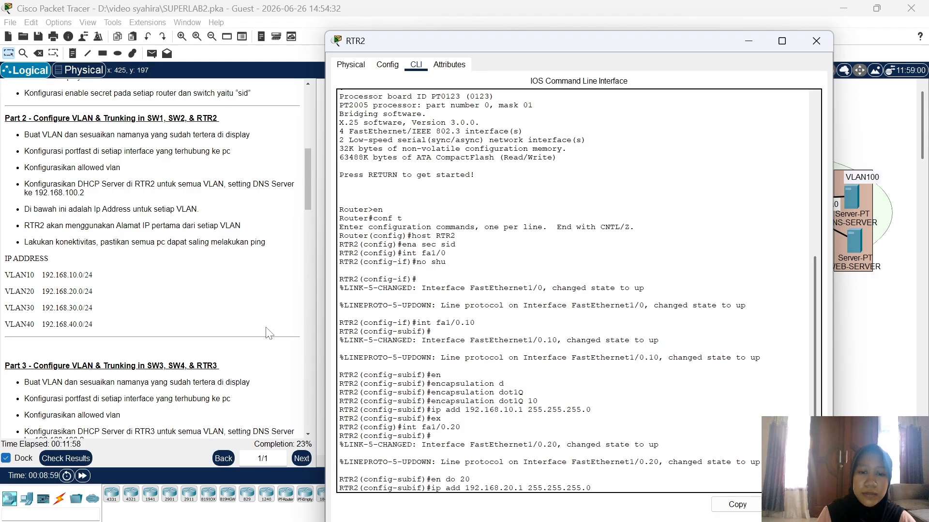
key(Return)
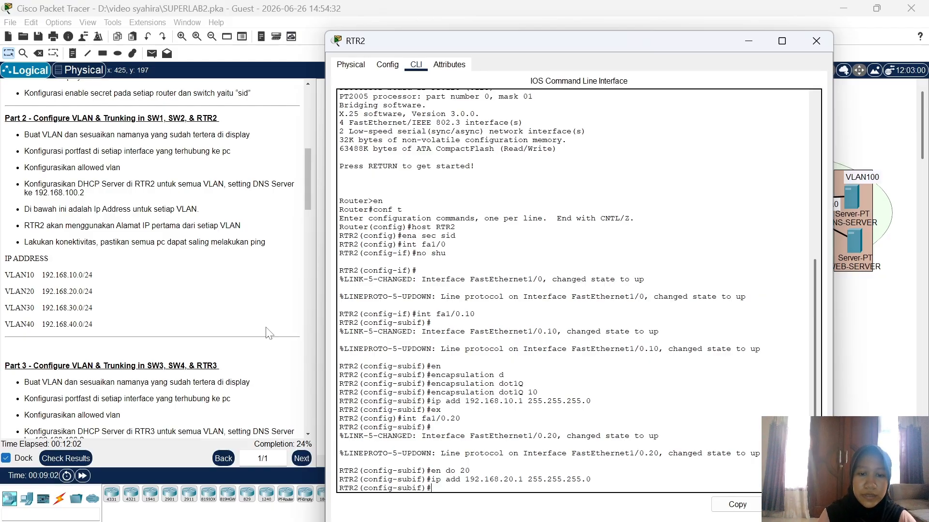
Step: Exit the subinterface, revisit interface fa1/0, and return to global configuration
text(ex)
key(Return)
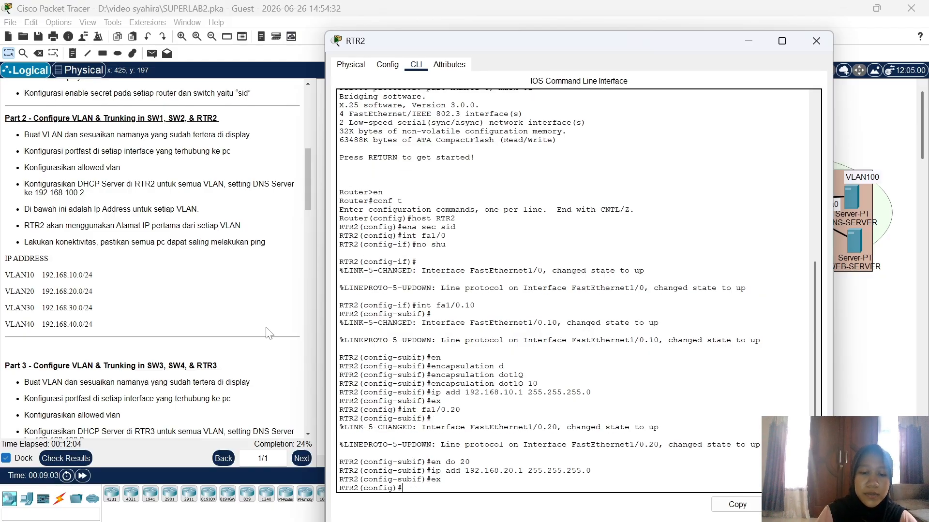
text(int )
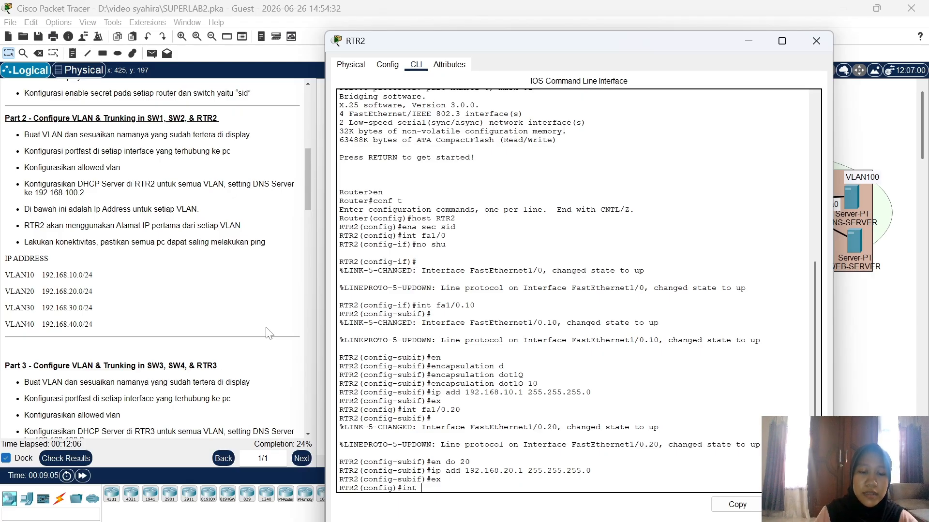
text(fa1/0)
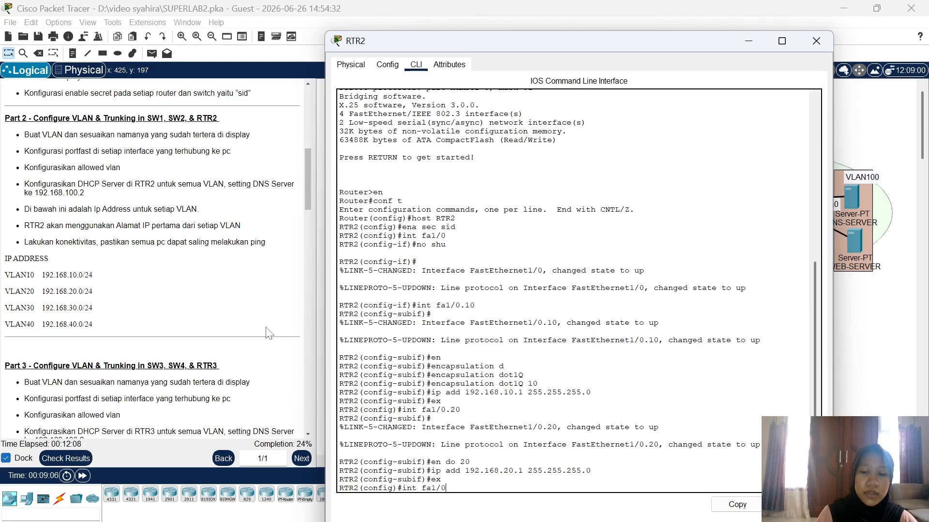
key(Return)
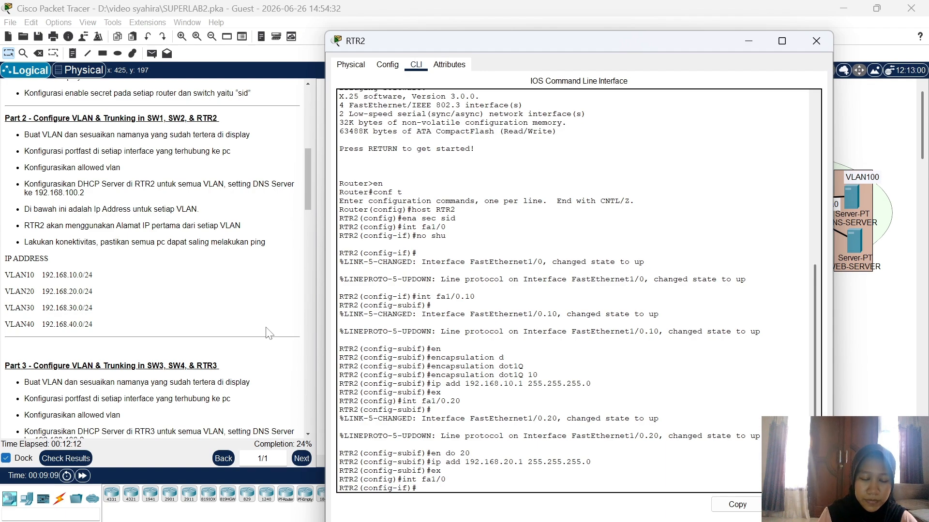
text(ex)
key(Return)
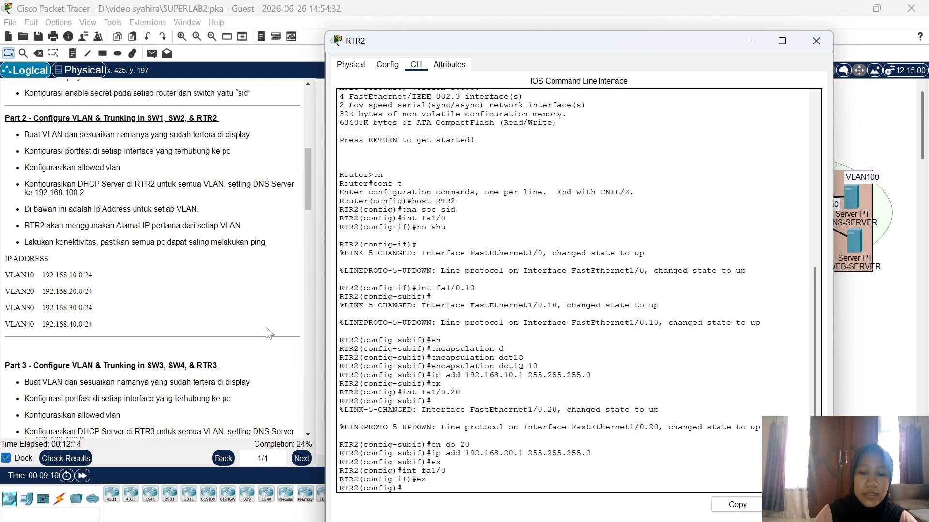
text(int fa1)
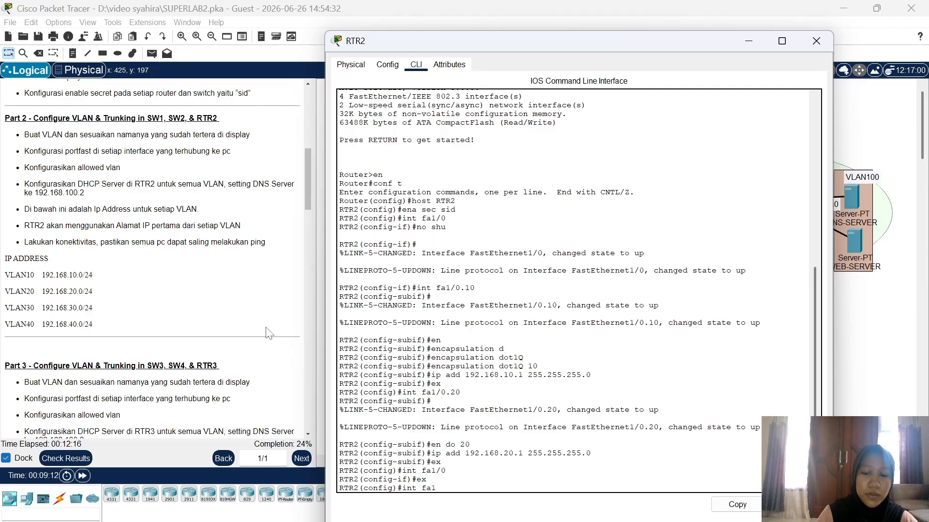
text(/0.30)
Step: Configure subinterface fa1/0.30 with dot1Q VLAN 30 and address 192.168.30.1/24
key(Return)
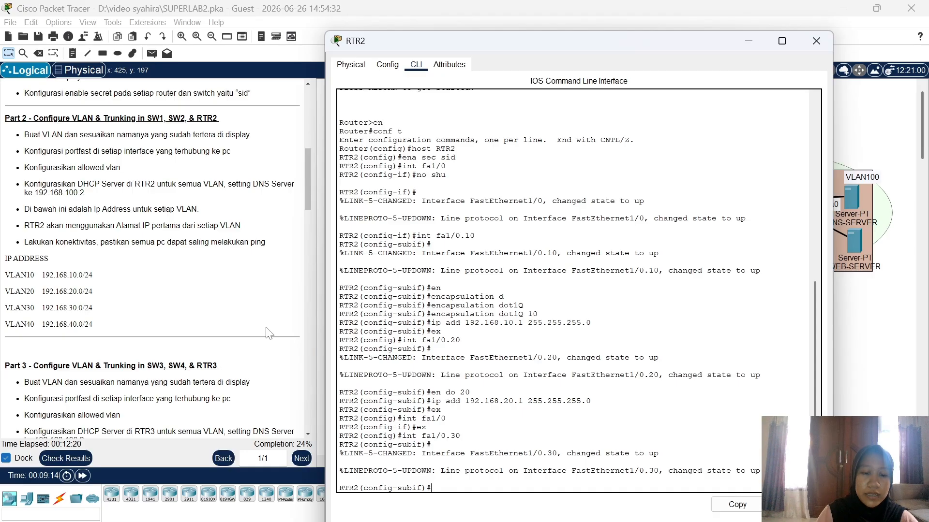
text(en do)
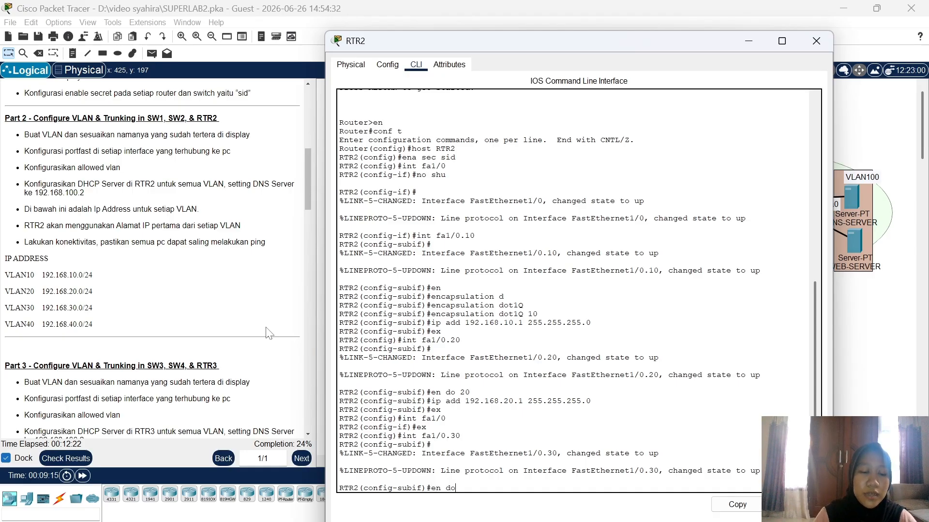
text( 30)
key(Return)
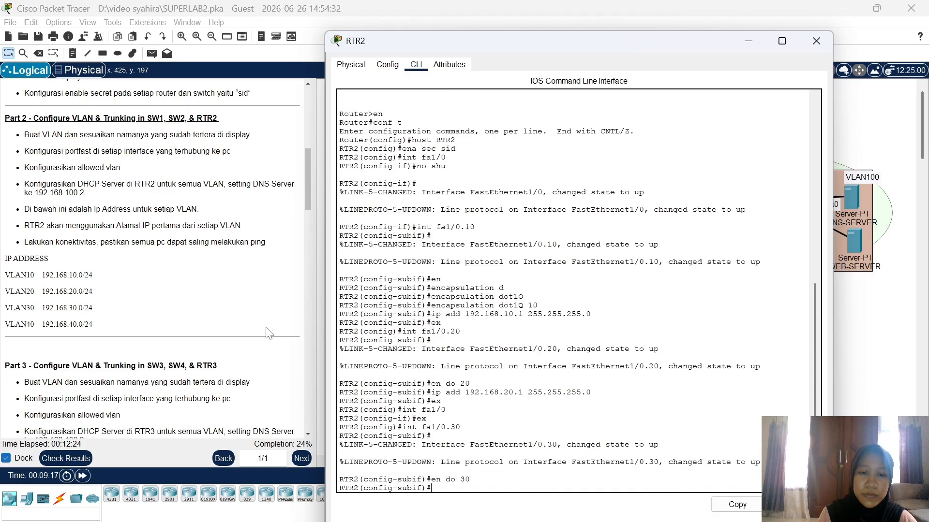
text(ip a)
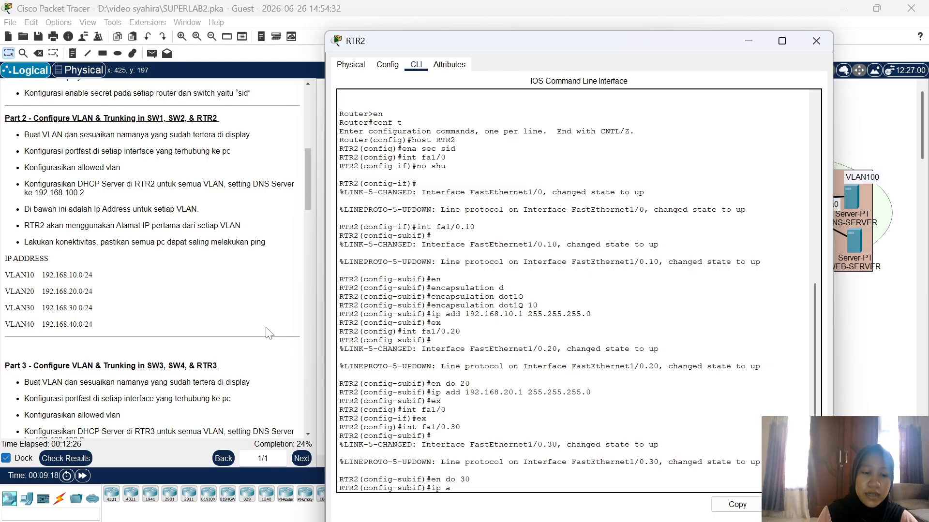
text(dd 192.16)
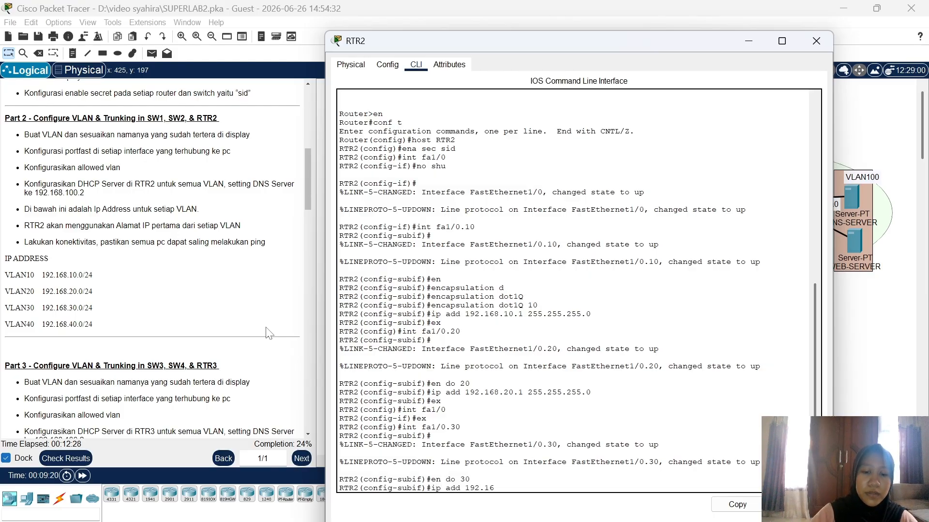
text(8.30.1 2)
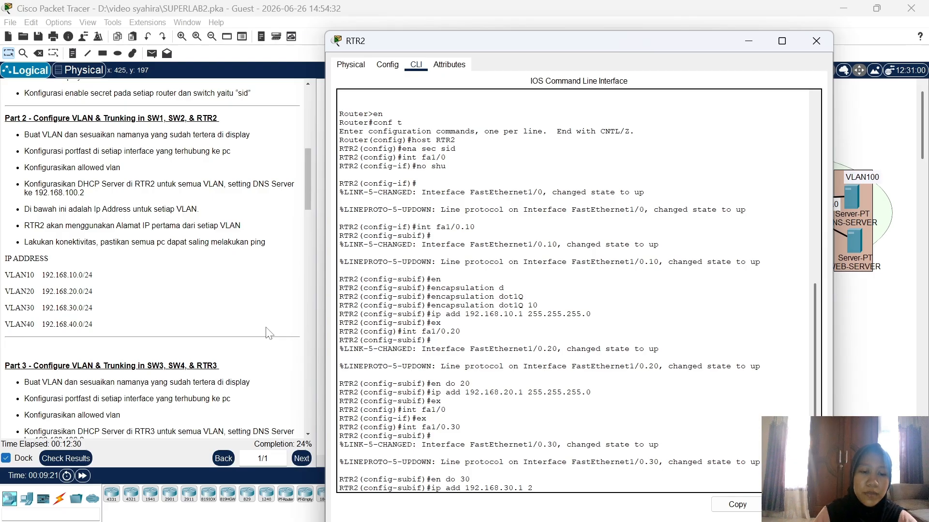
text(55.255.255)
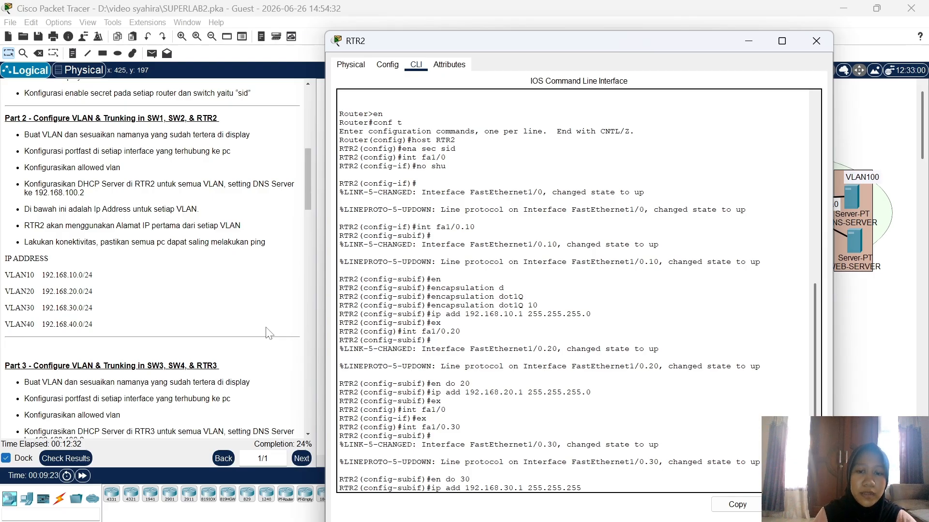
text(.0)
key(Return)
text(e)
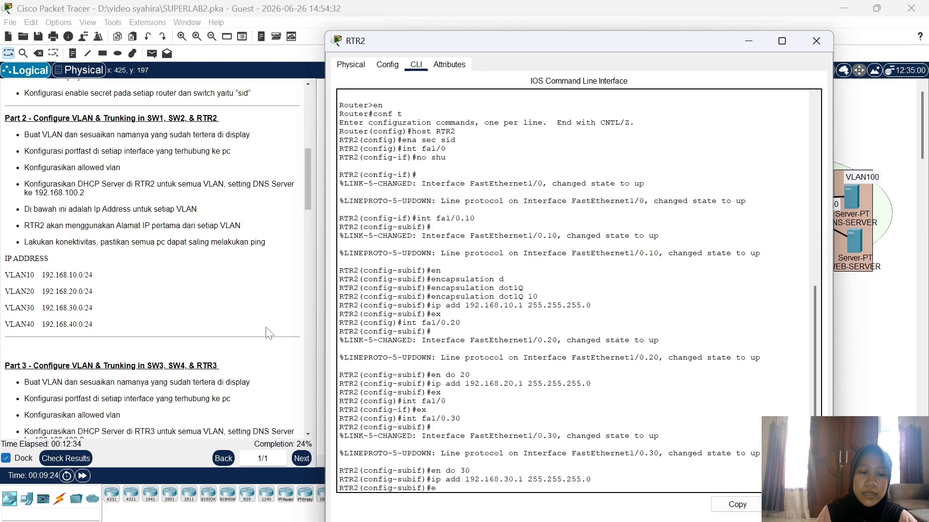
text(x)
key(Return)
Step: Configure subinterface fa1/0.40 with dot1Q VLAN 40 and address 192.168.40.1/24
text(int f)
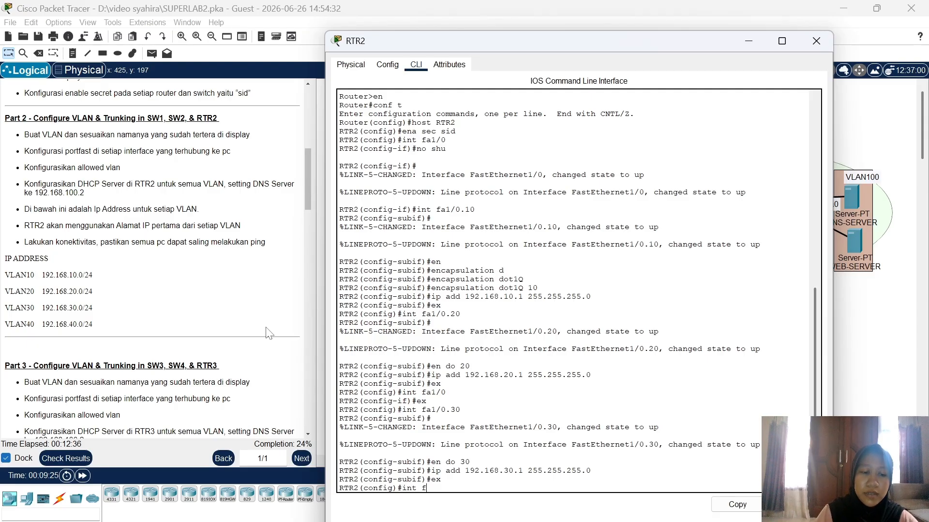
text(a1/0.40)
key(Return)
key(Return)
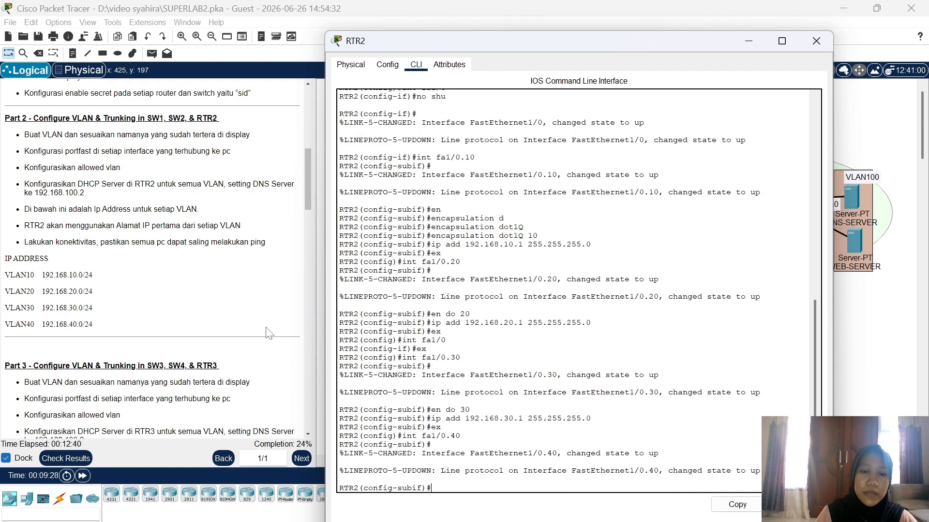
text(en do)
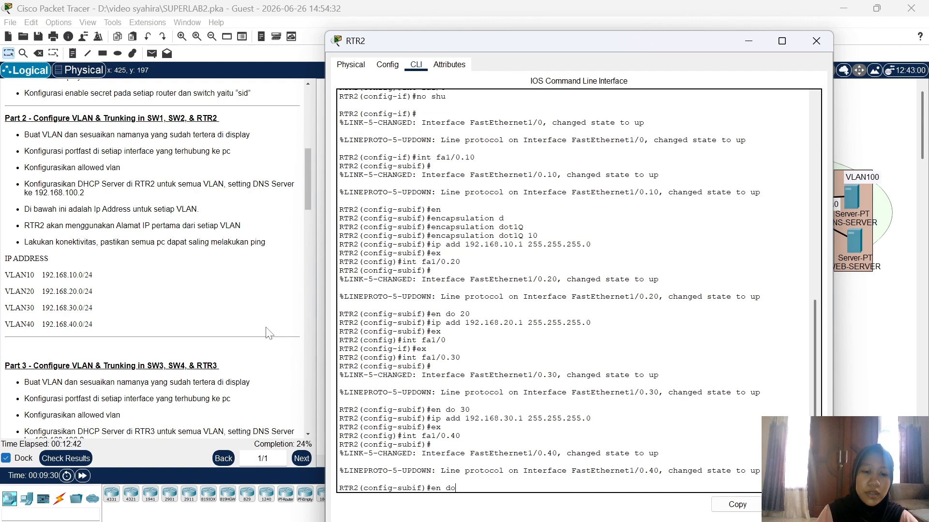
text( 40)
key(Return)
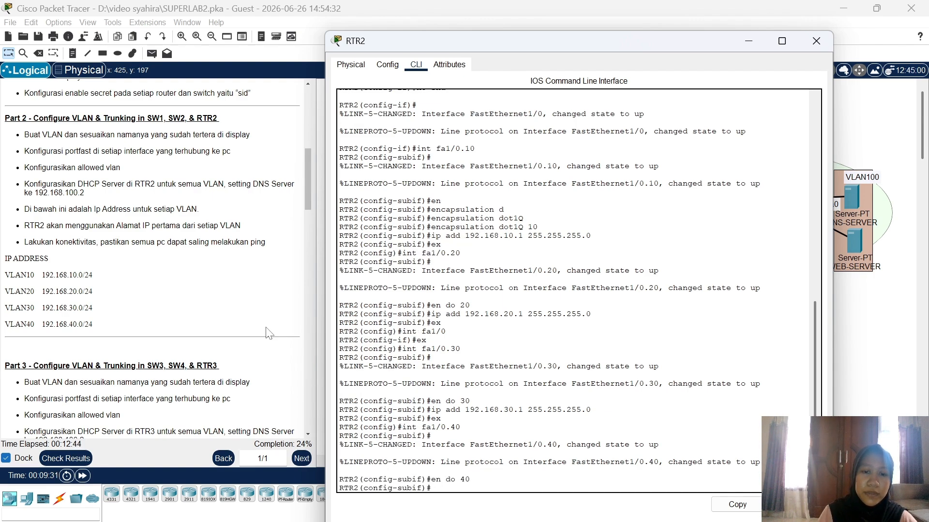
text(ip add)
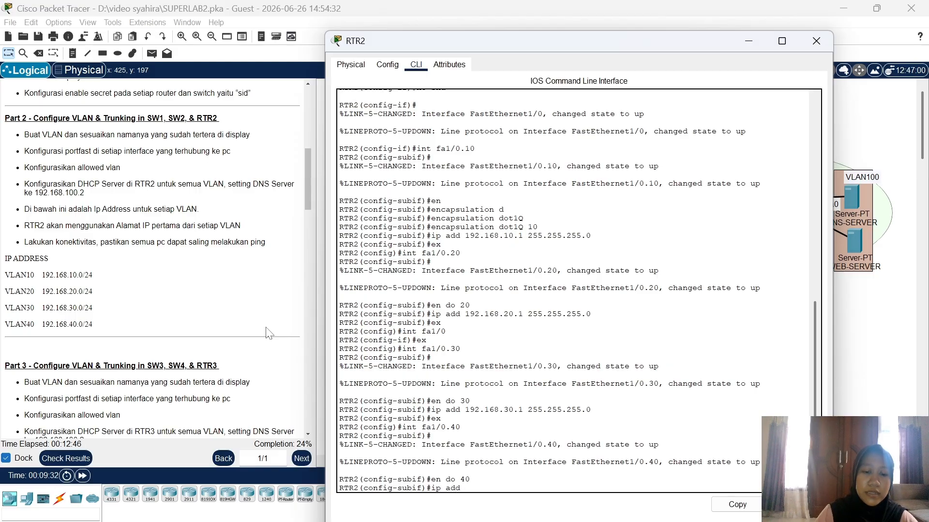
text( 192.168.)
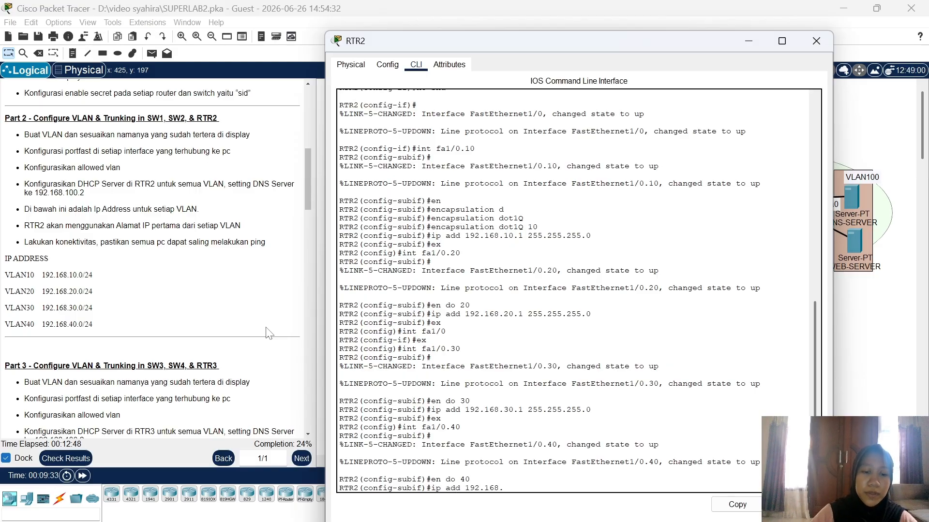
text(40.1 255)
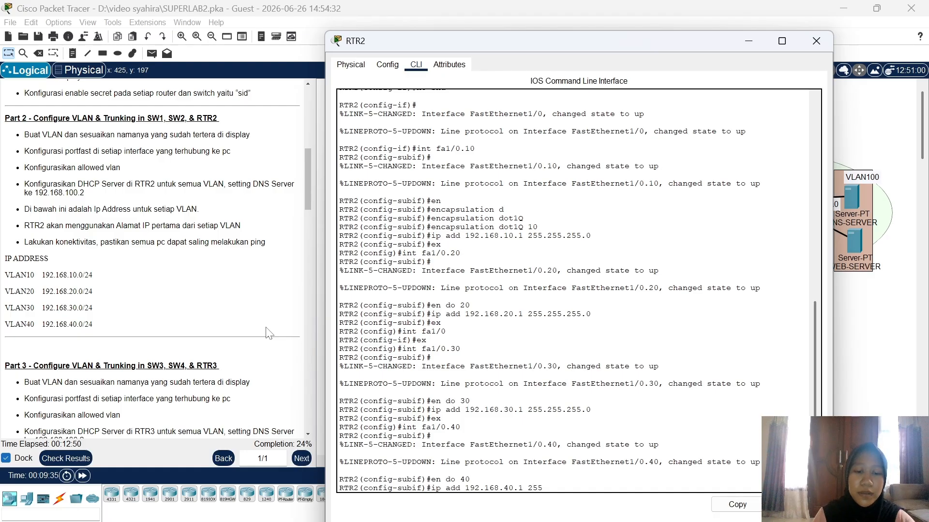
text(.255.255.0)
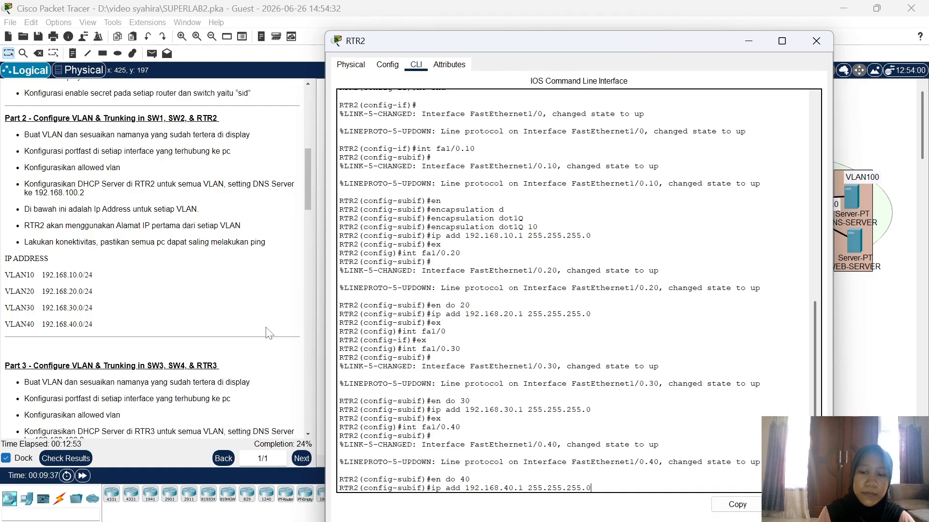
key(Return)
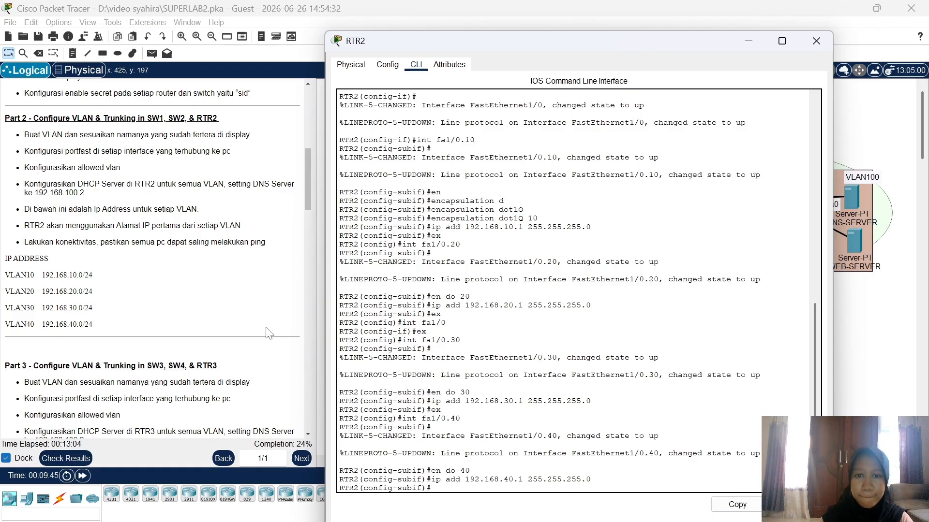
Step: Back in RTR2's CLI, create DHCP pool VLAN10 with network 192.168.10.0/24
click(868, 331)
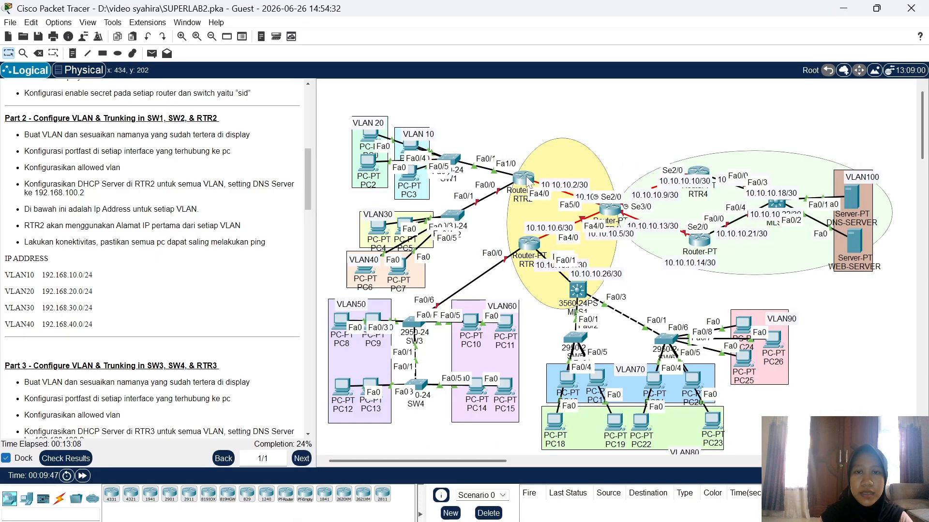
mouse_move(544, 139)
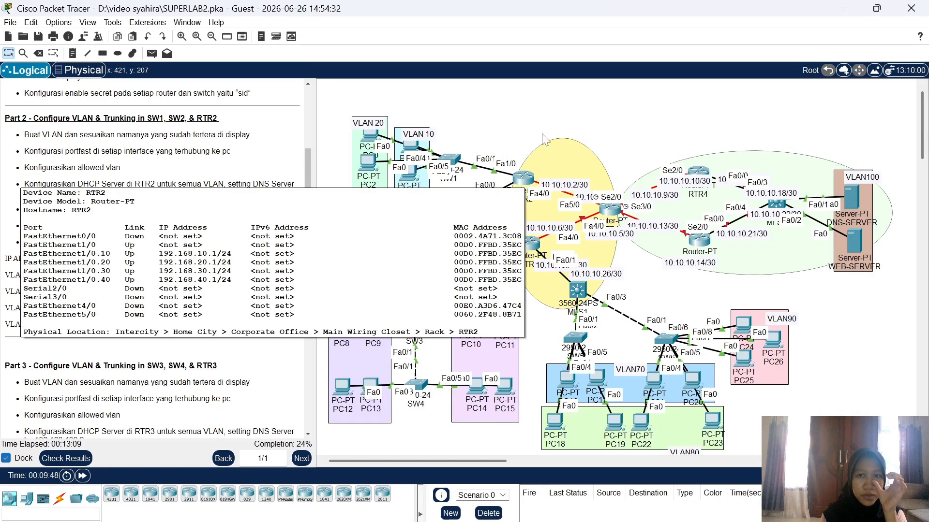
click(523, 178)
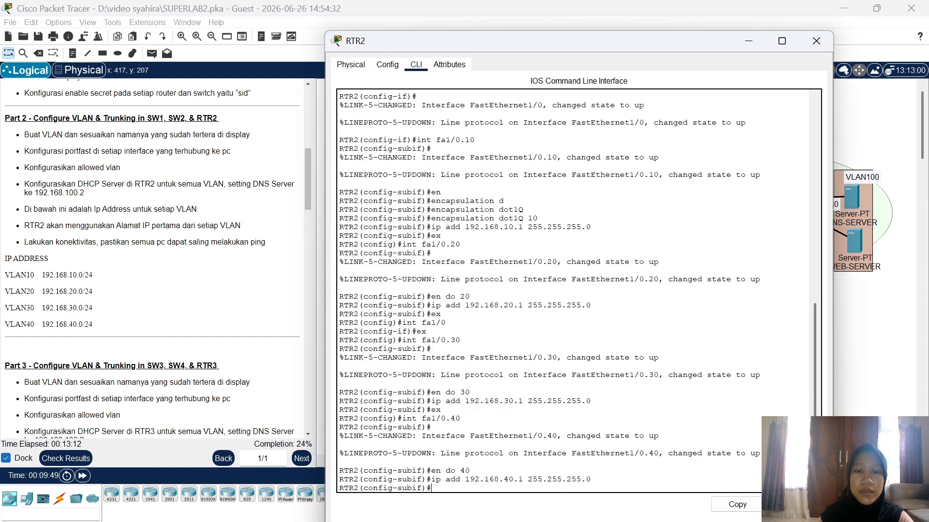
text(ex)
key(Return)
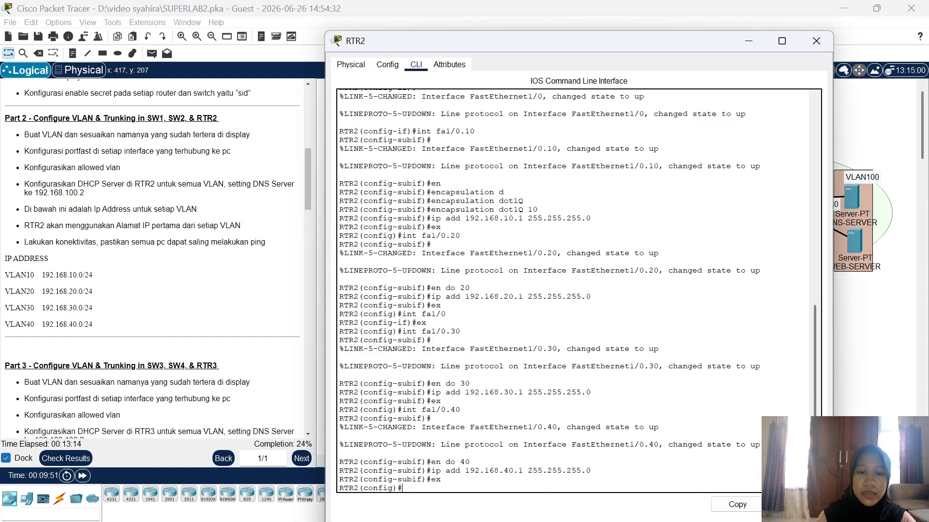
text(ip dhcp)
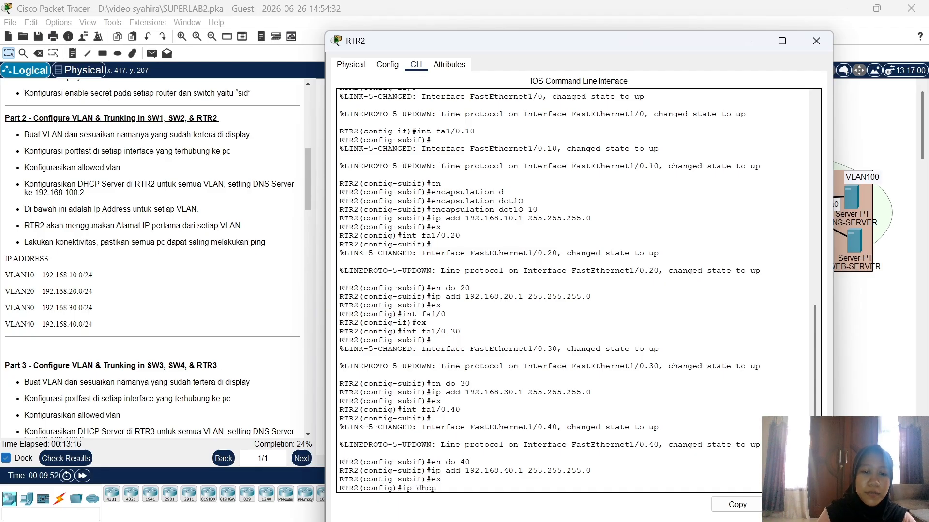
text( pool VLAN10)
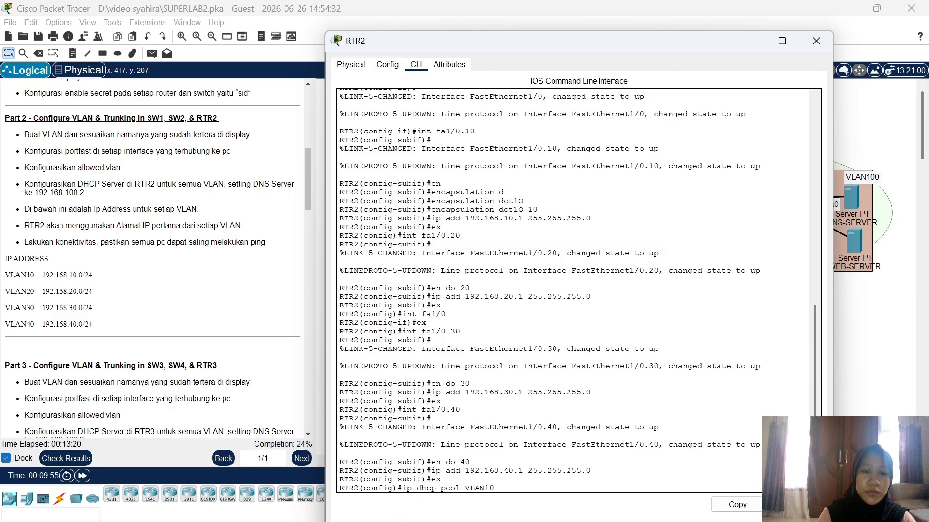
key(Return)
text(net 19)
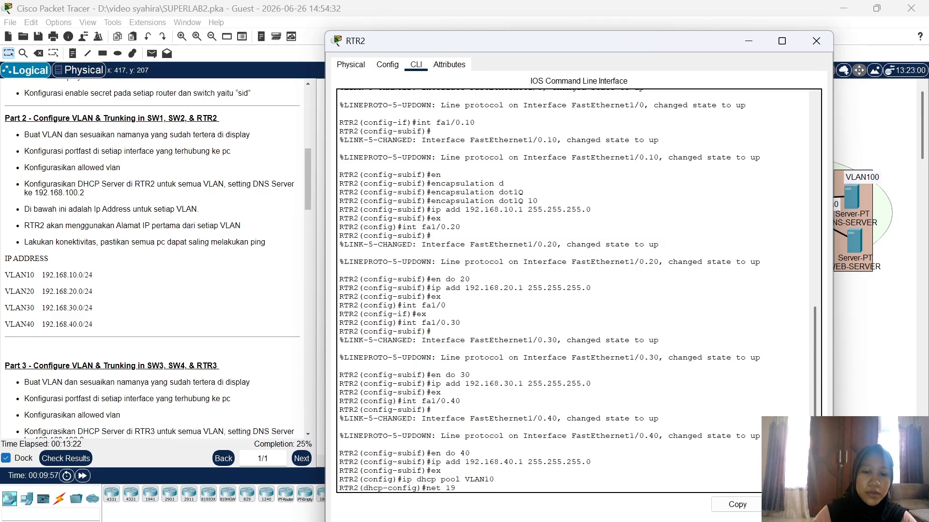
text(2.168.10)
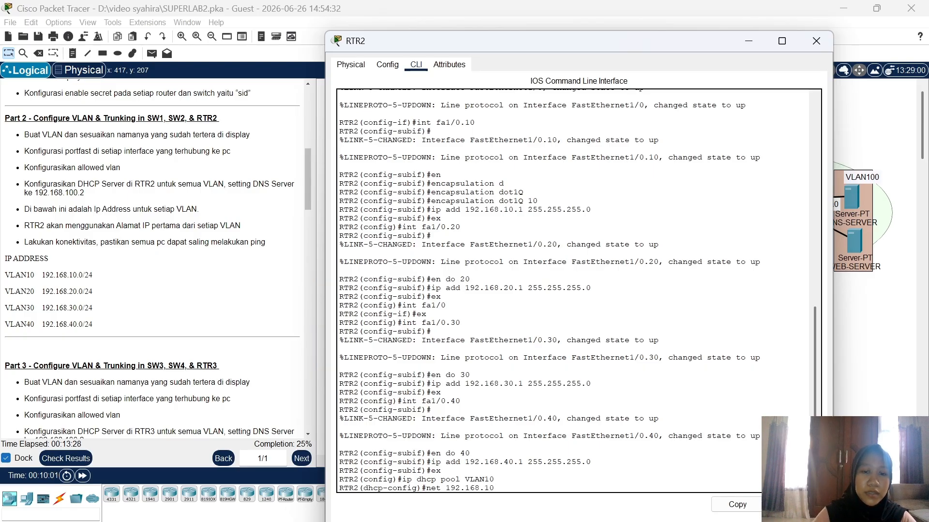
text(.0 255.)
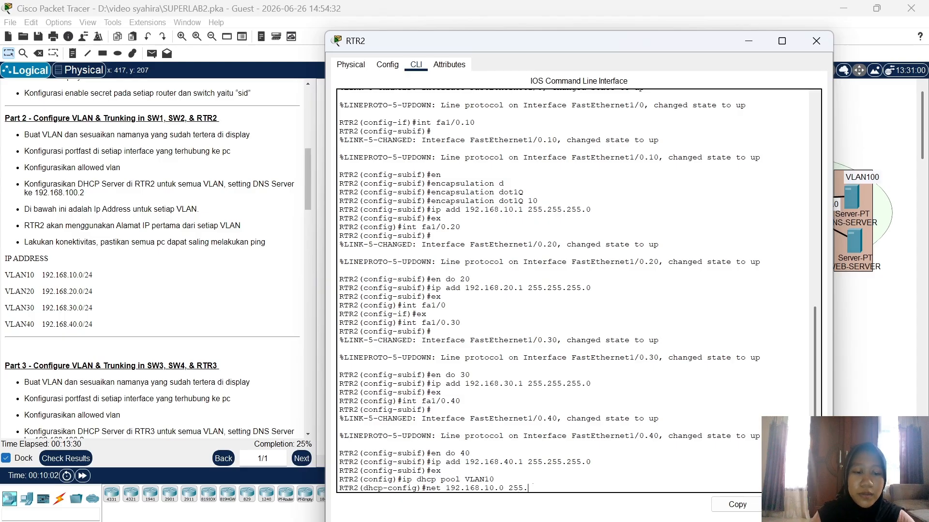
text(255.255.255.0)
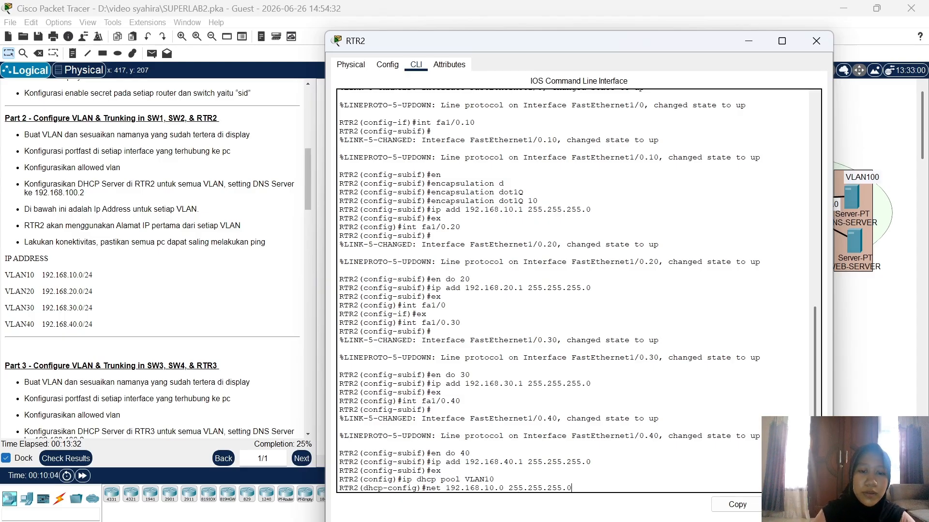
key(Return)
Step: Give pool VLAN10 default router 192.168.10.1 and DNS server 192.168.100.2, then exit
text(def)
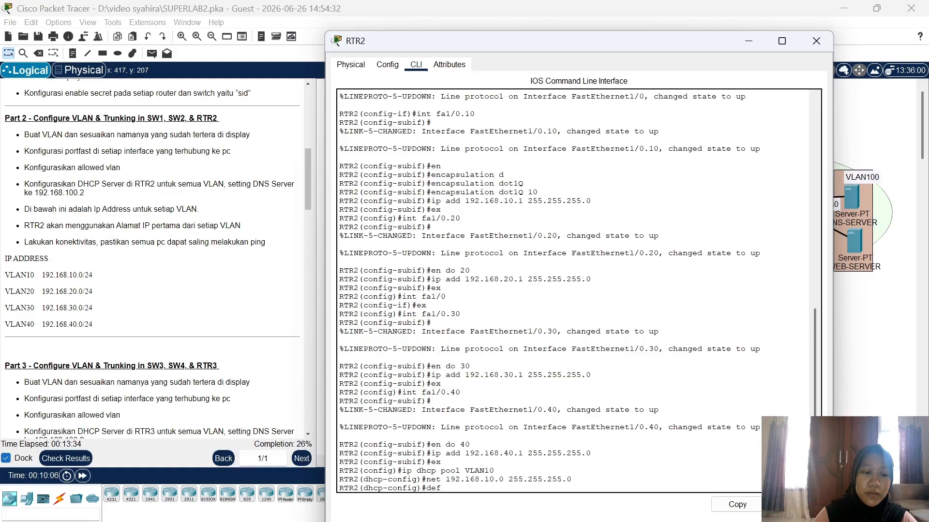
key(Tab)
text(192.)
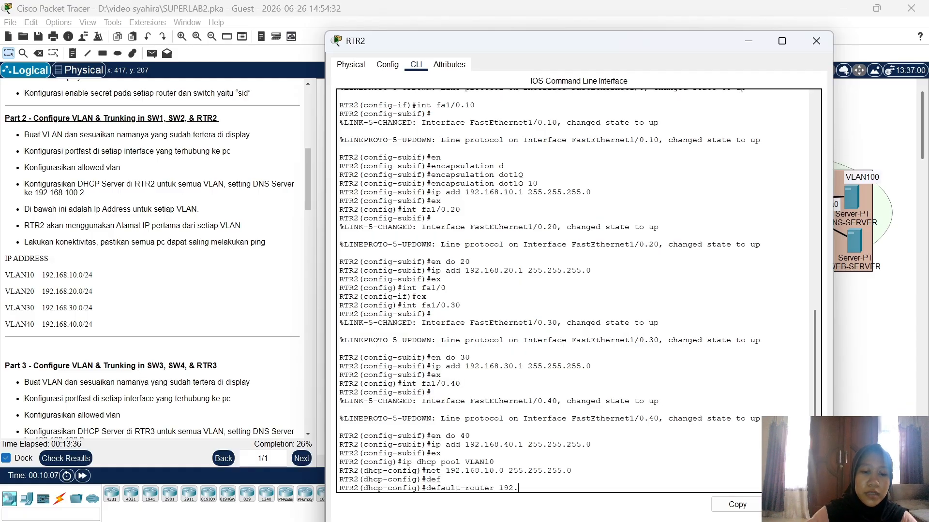
text(168.10)
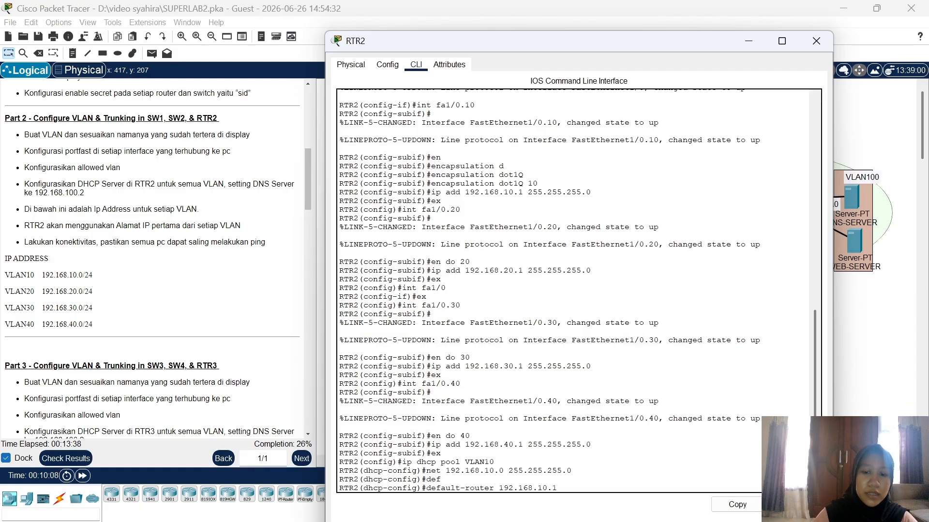
text(.1)
key(Return)
text(ns )
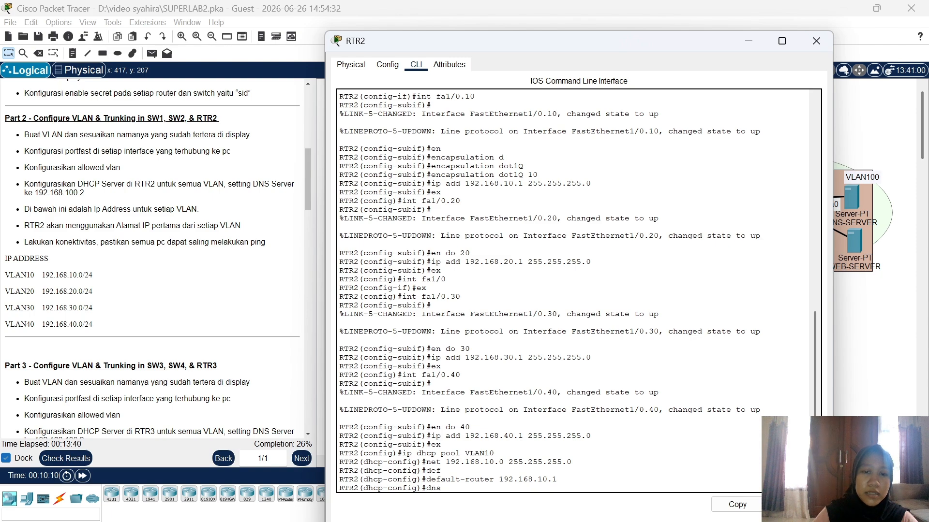
text(192.16)
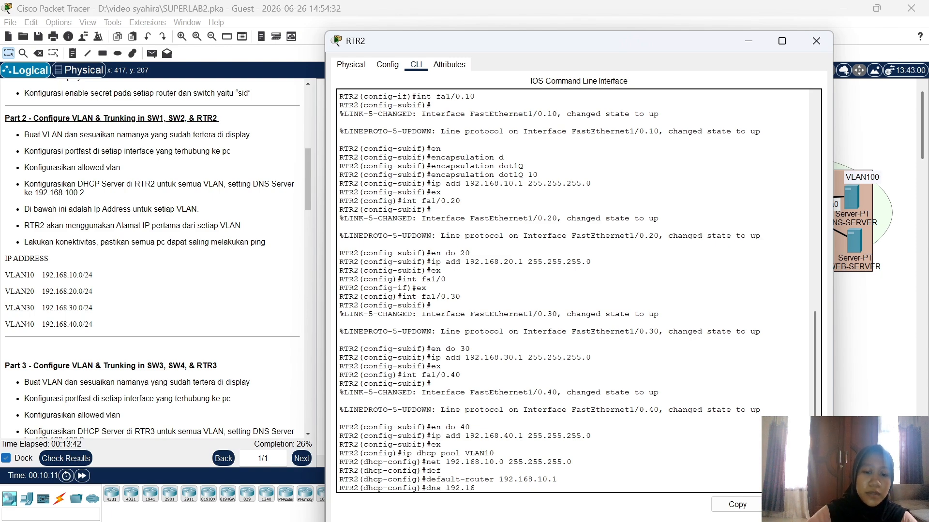
text(8.)
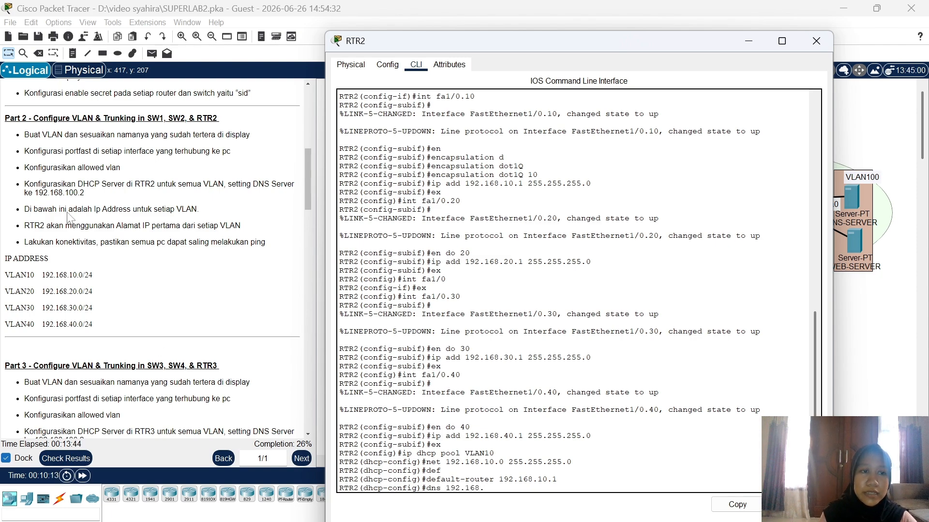
text(100.2)
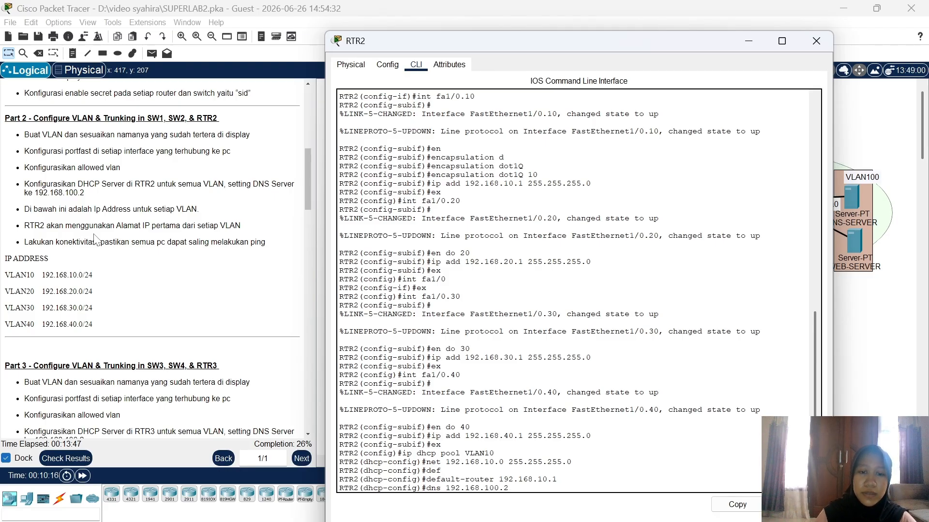
key(Return)
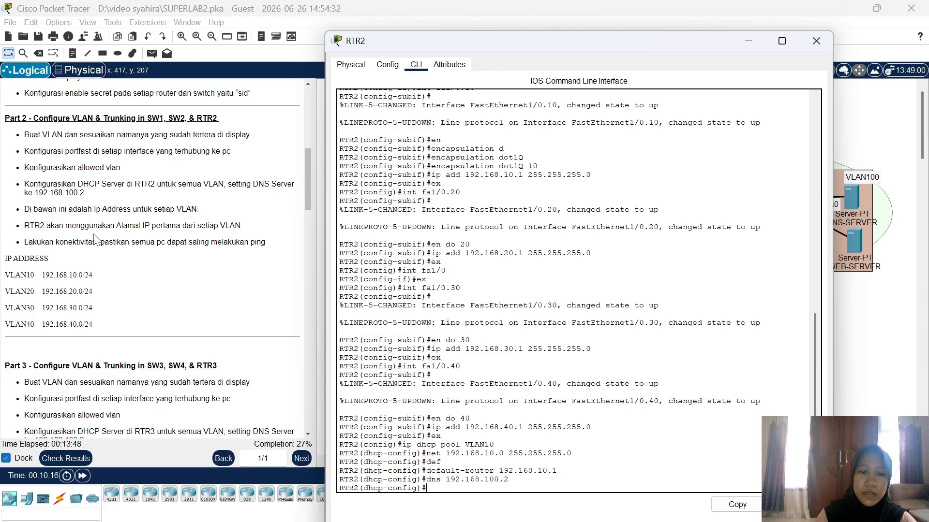
text(ex)
key(Return)
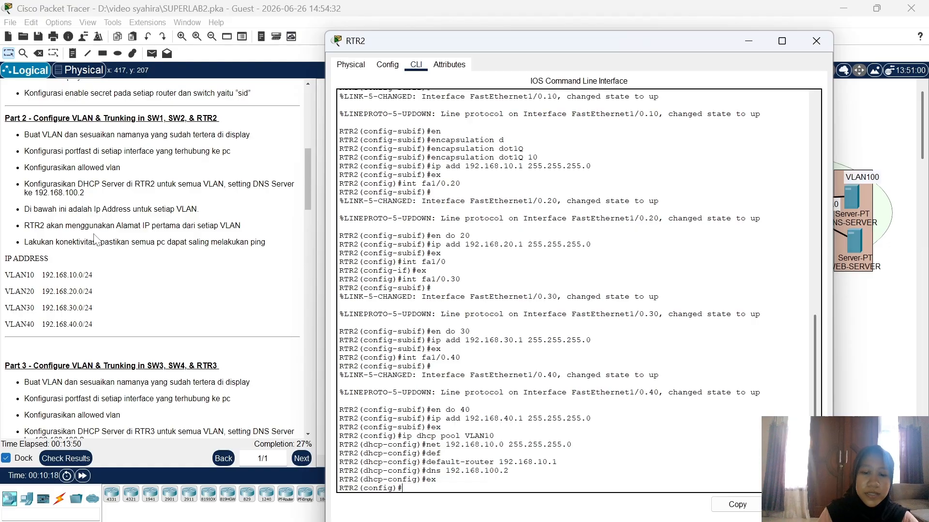
Step: Create DHCP pool VLAN20 with network 192.168.20.0/24, correcting several typos
text(iip dhcp pool)
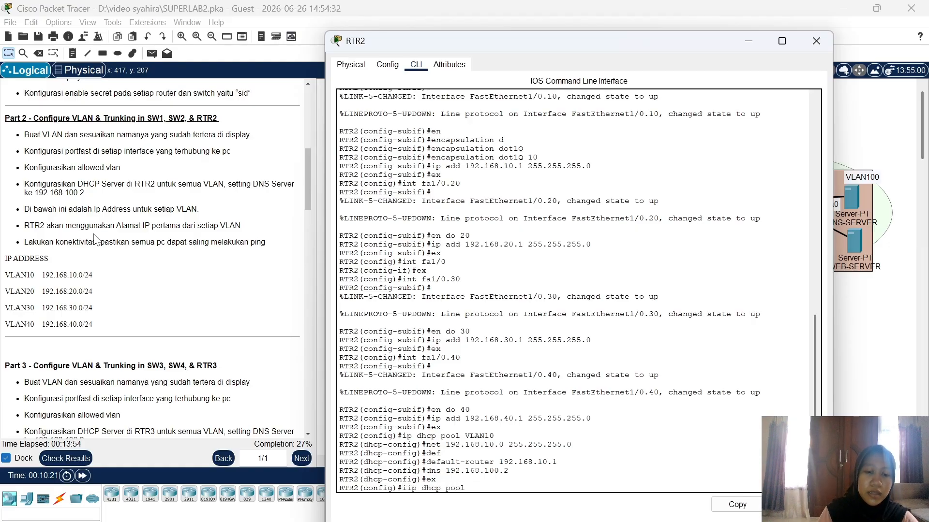
text( VLAN20)
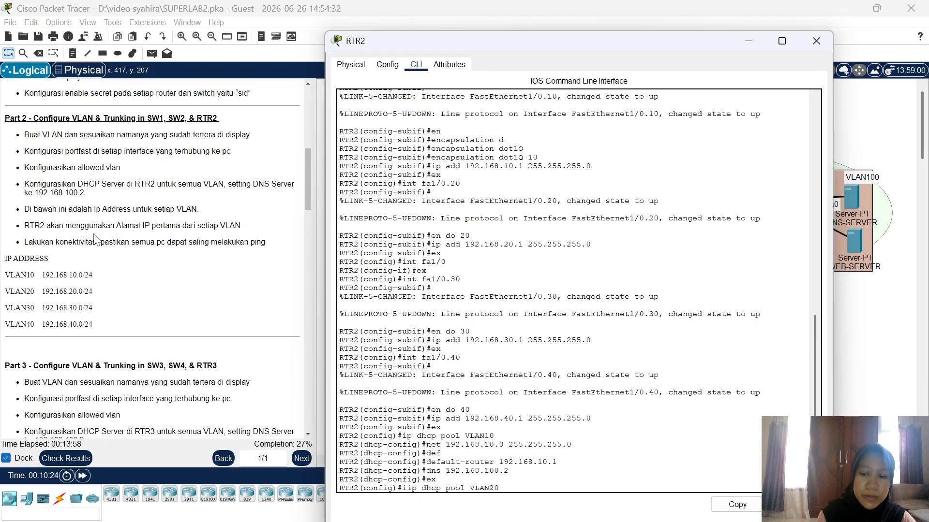
key(Return)
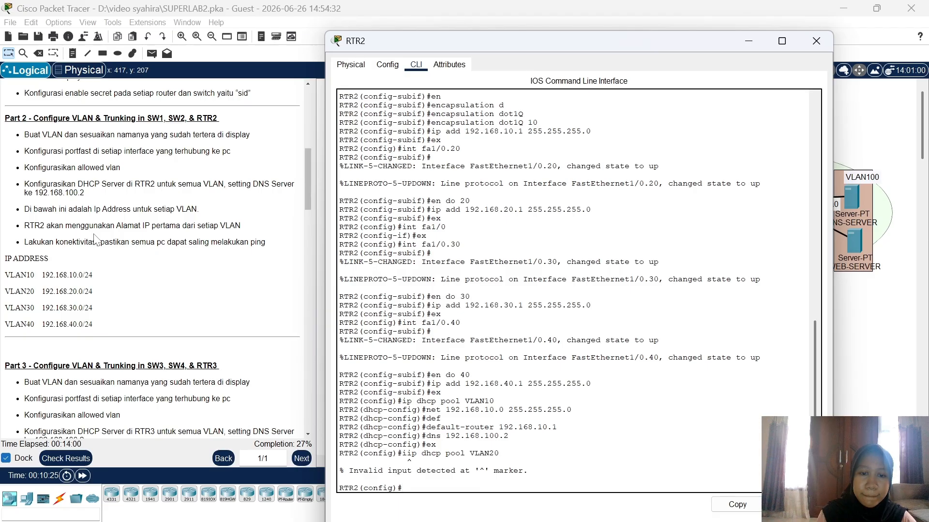
text(iip )
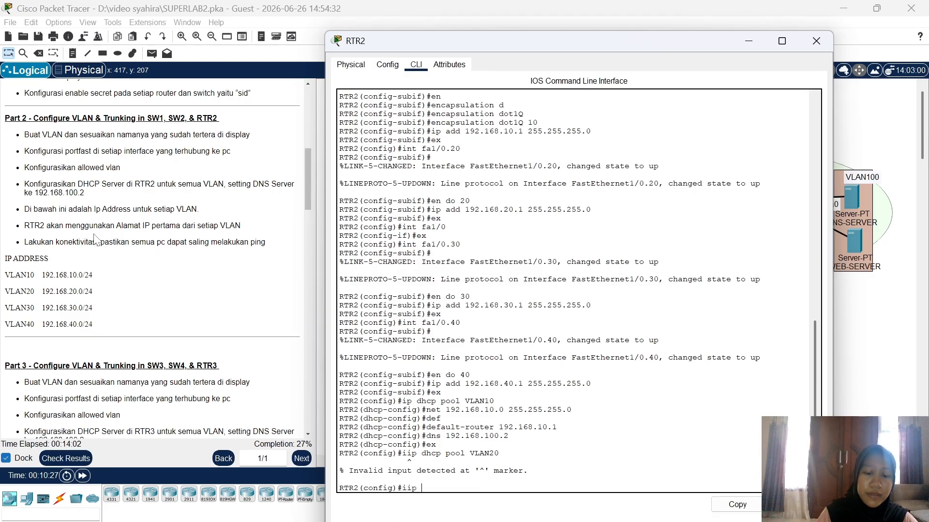
text(dhcp poo)
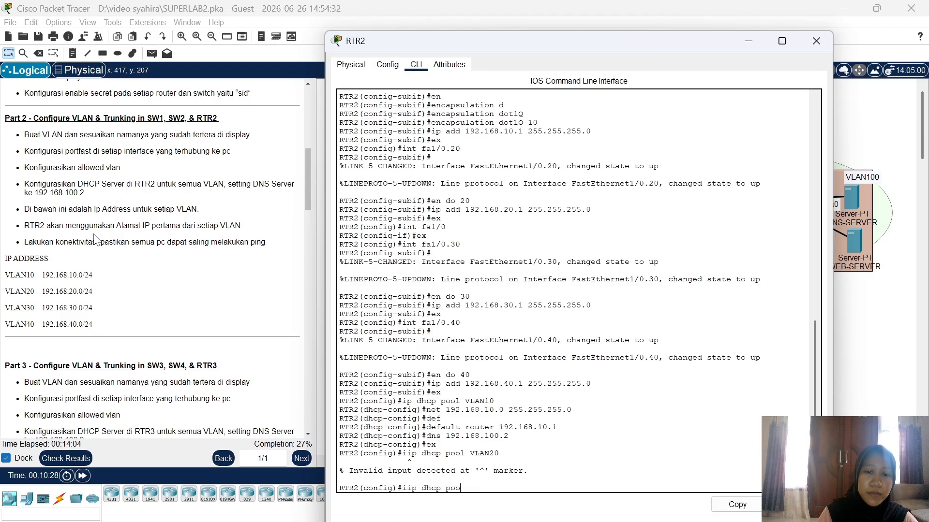
text(l VLAN20)
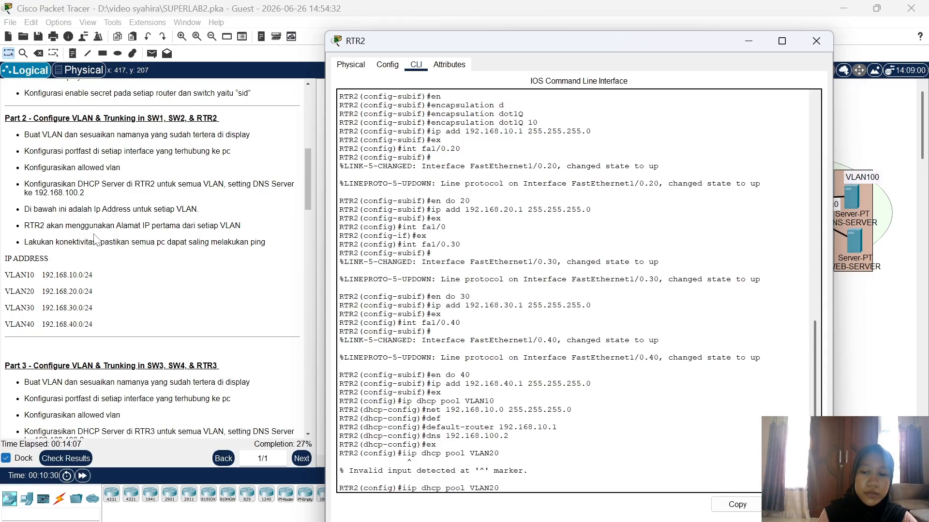
key(Return)
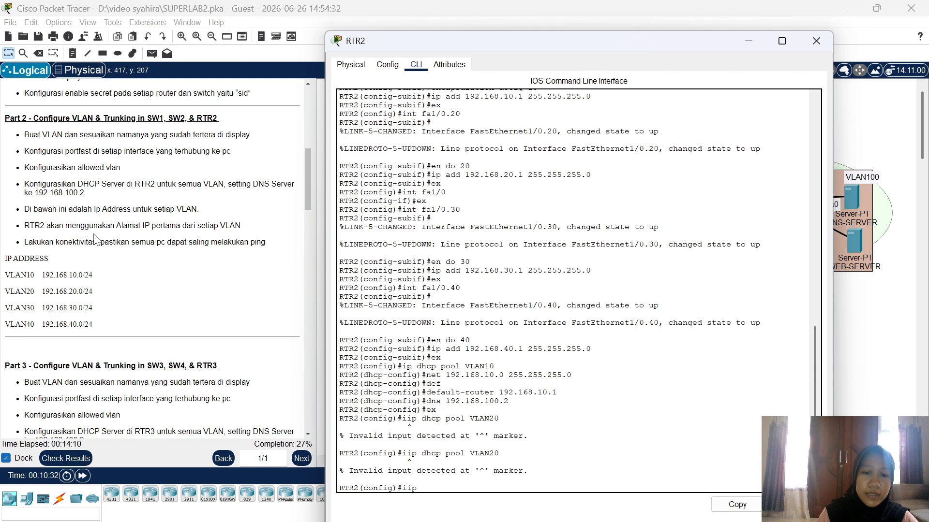
text(ii)
key(BackSpace)
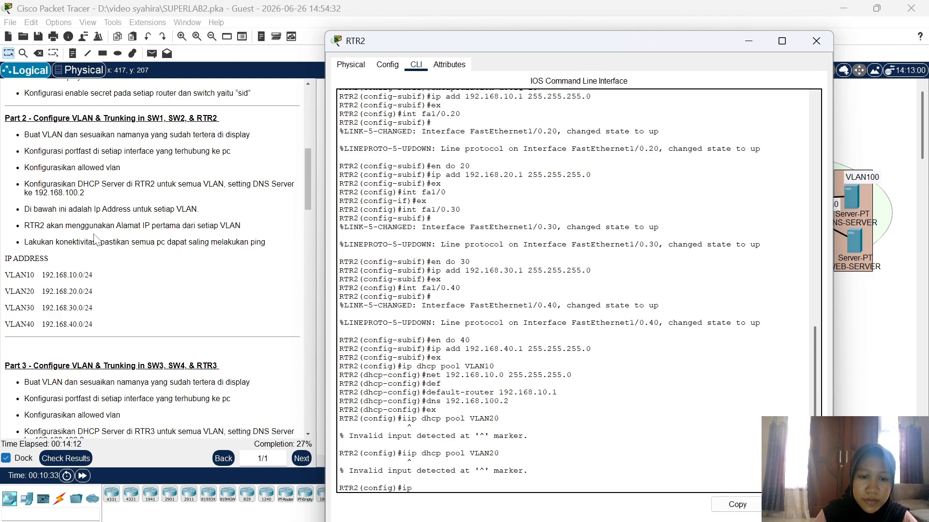
text(p dhc)
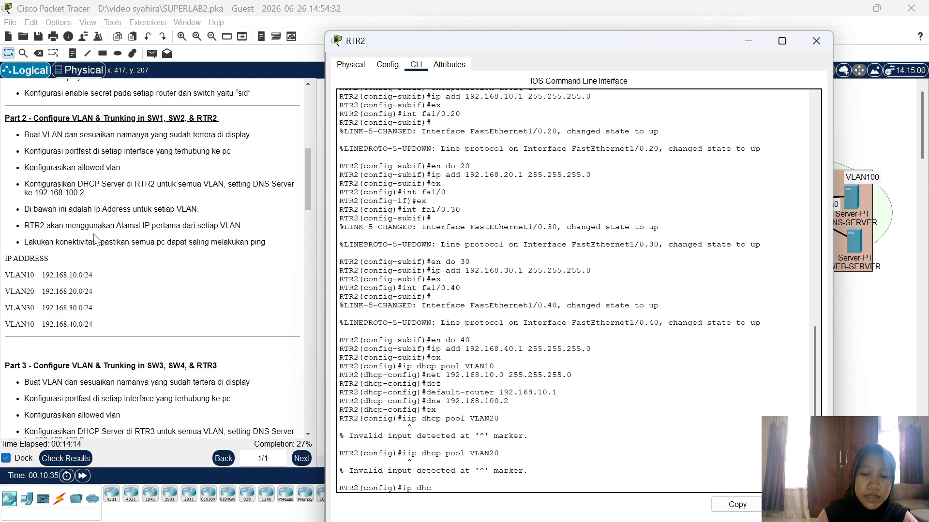
text(p pool )
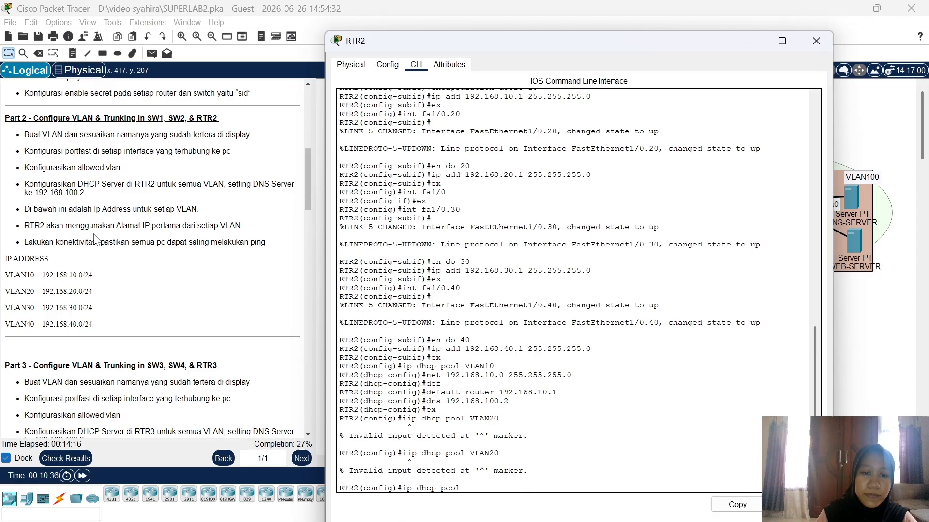
text(VLAn20)
key(BackSpace)
key(BackSpace)
key(BackSpace)
text(N20)
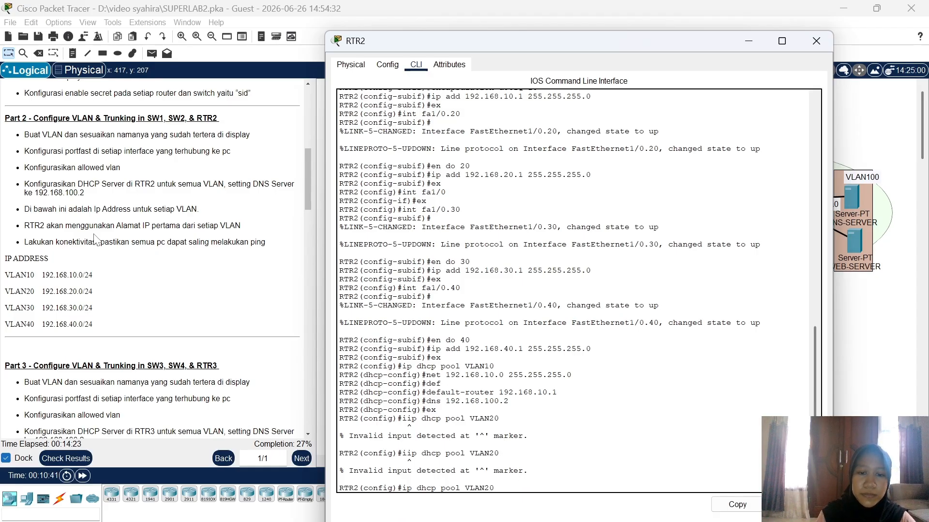
key(Return)
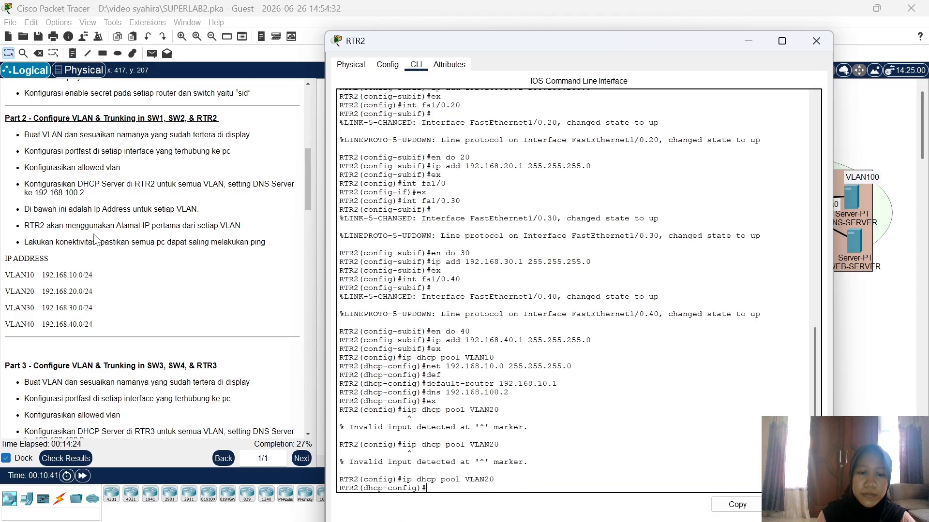
text(net)
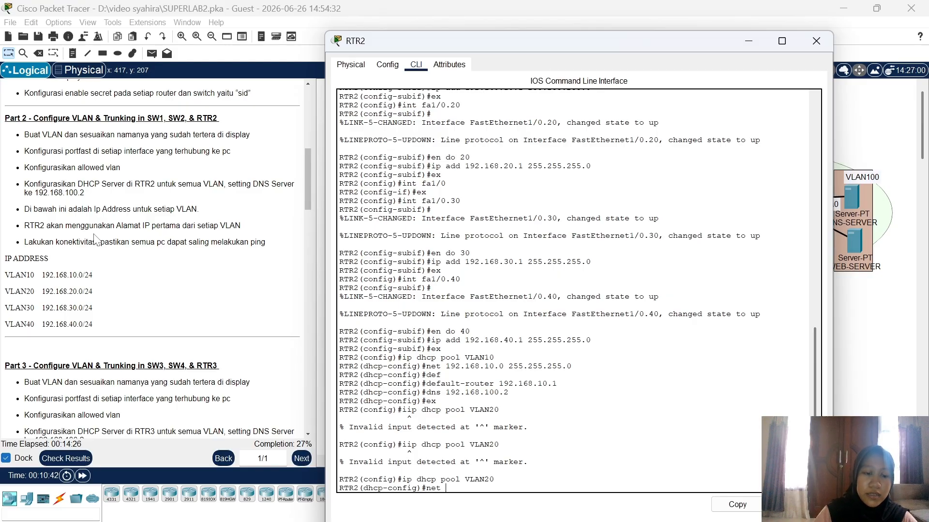
text( 192.168.2)
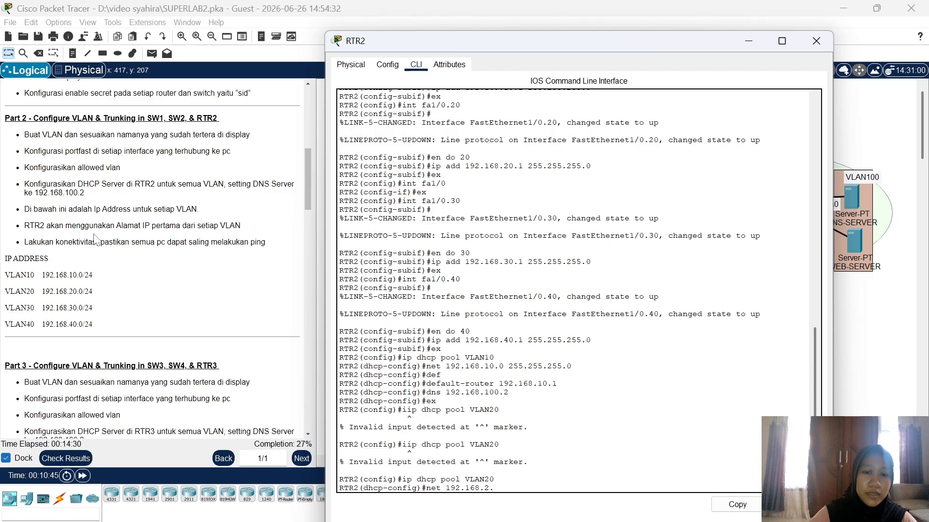
text(.0)
key(BackSpace)
key(BackSpace)
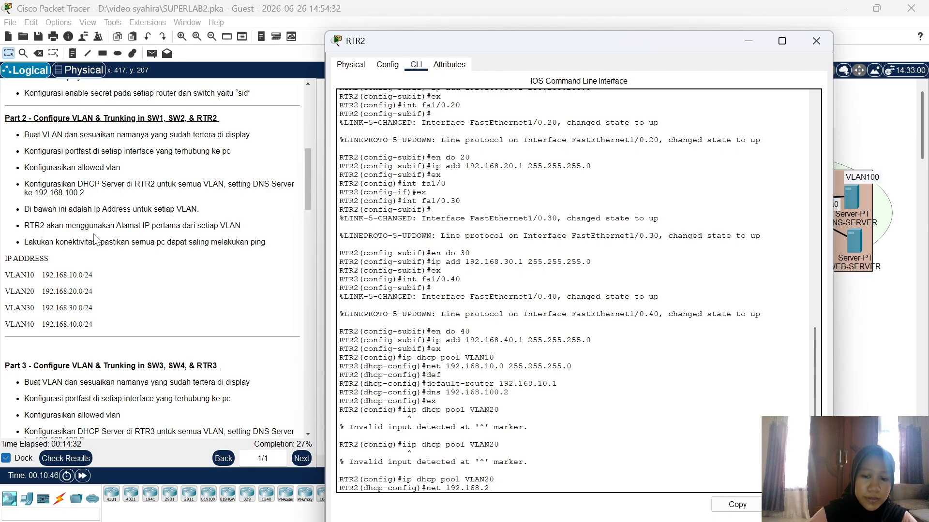
text(0.0)
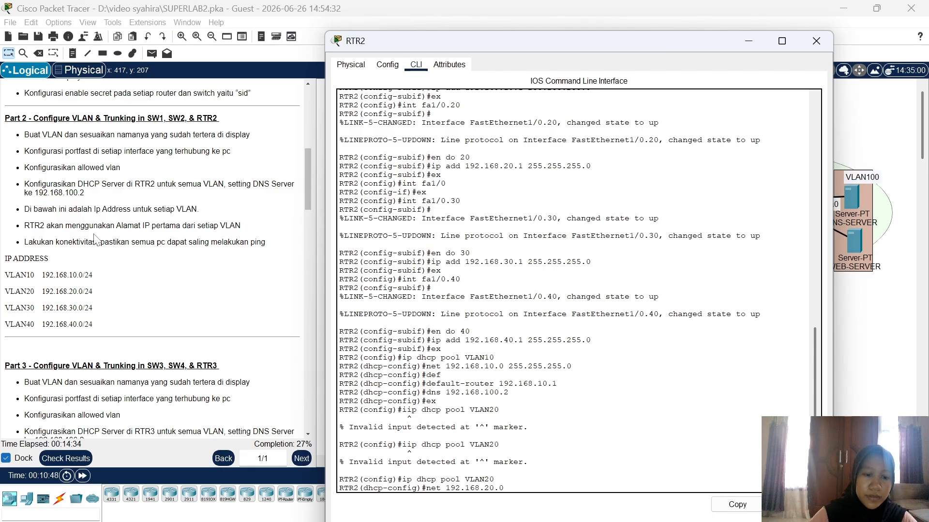
text( 255.255.)
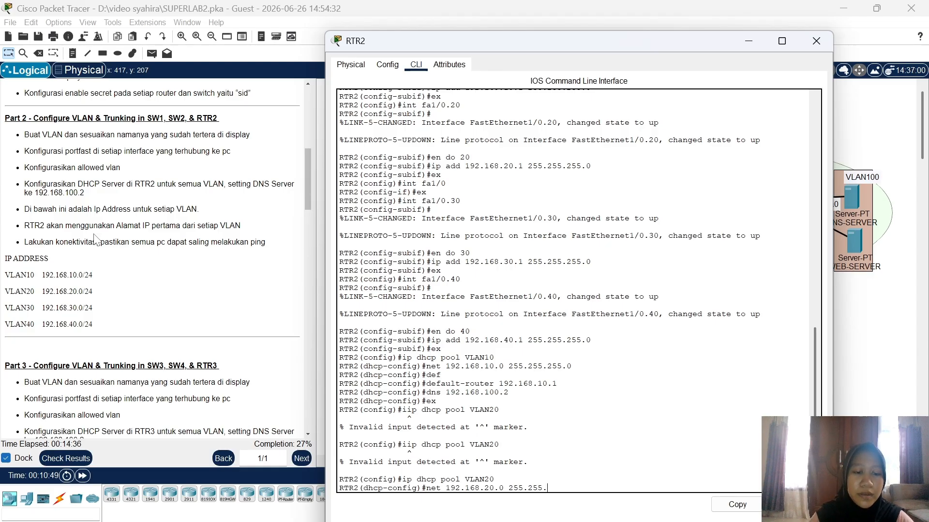
text(255.)
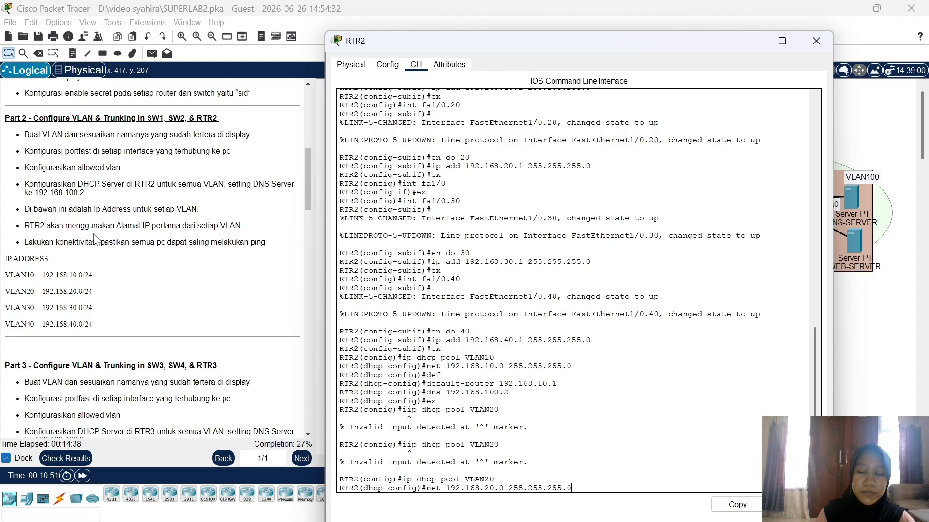
text(0)
key(Return)
Step: Give pool VLAN20 default router 192.168.20.1 and DNS server 192.168.100.2, then exit
text(def)
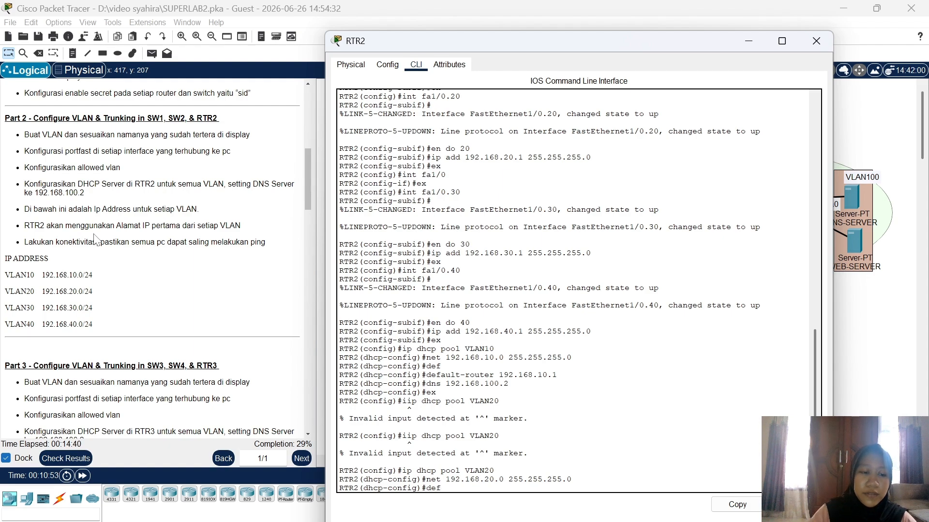
key(Tab)
text(192)
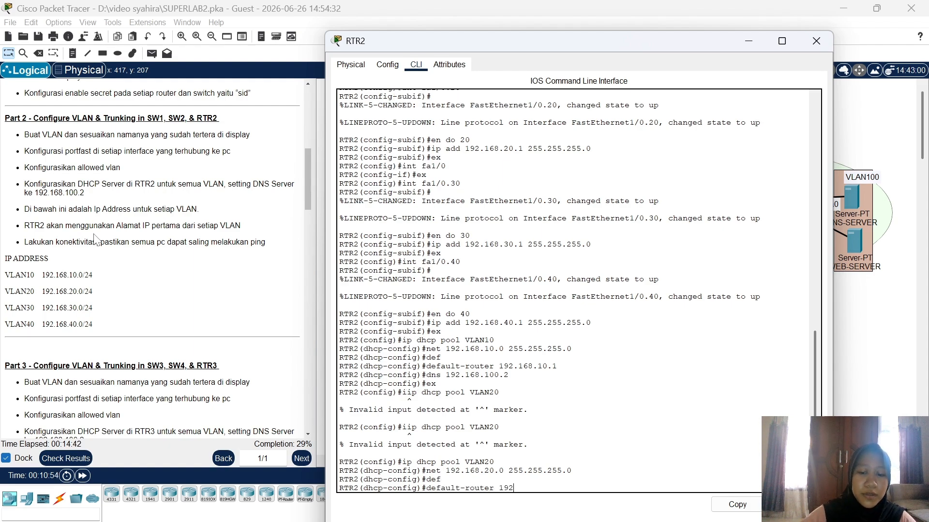
text(.168.20.1)
key(Return)
text(dn)
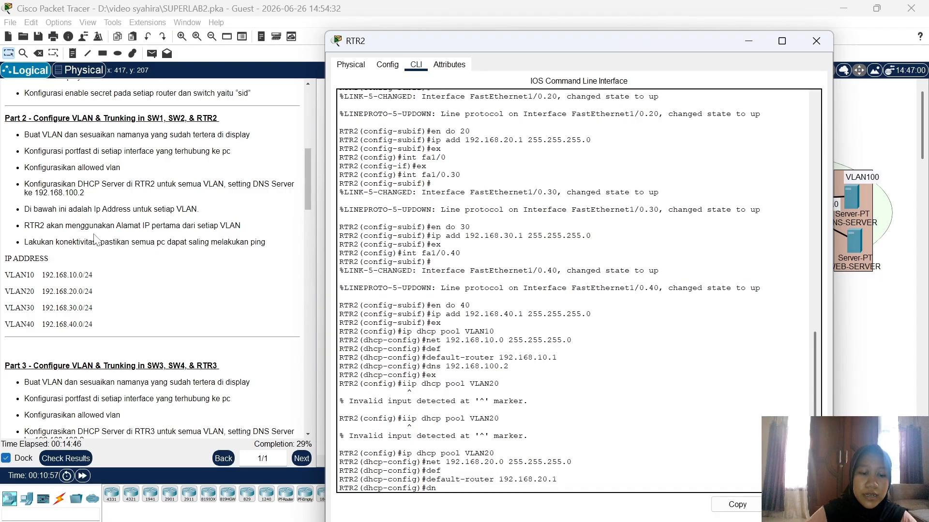
text(s 192.168.100.)
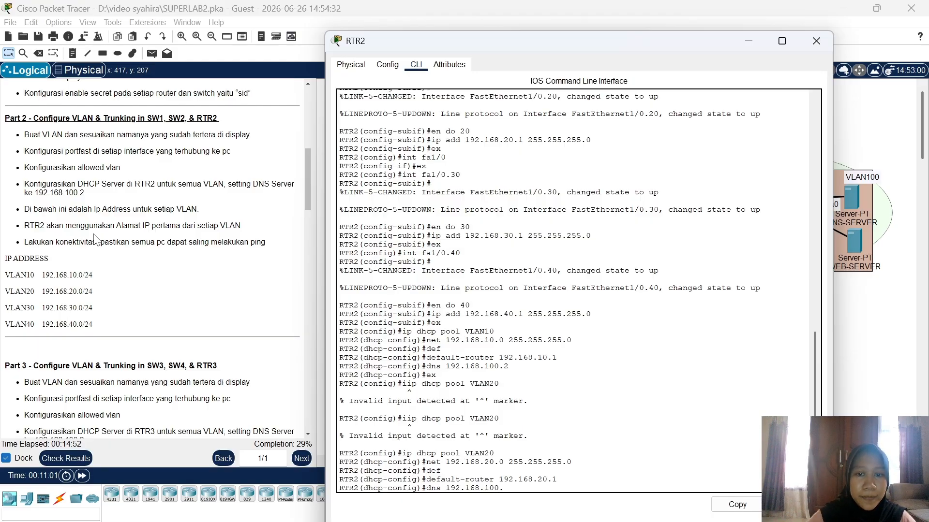
text(2)
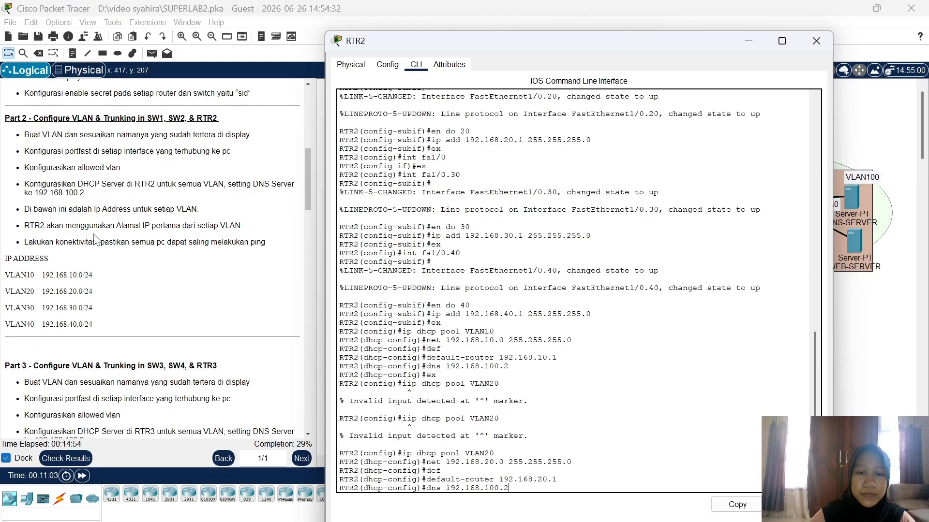
key(Return)
text(ex)
key(Return)
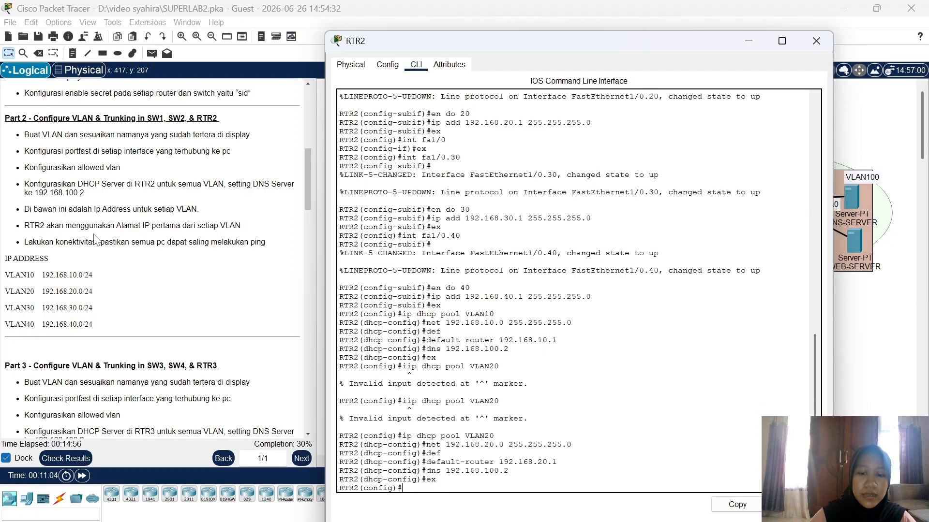
Step: Create DHCP pool VLAN30 with network 192.168.30.0 255.255.255.0
text(ip )
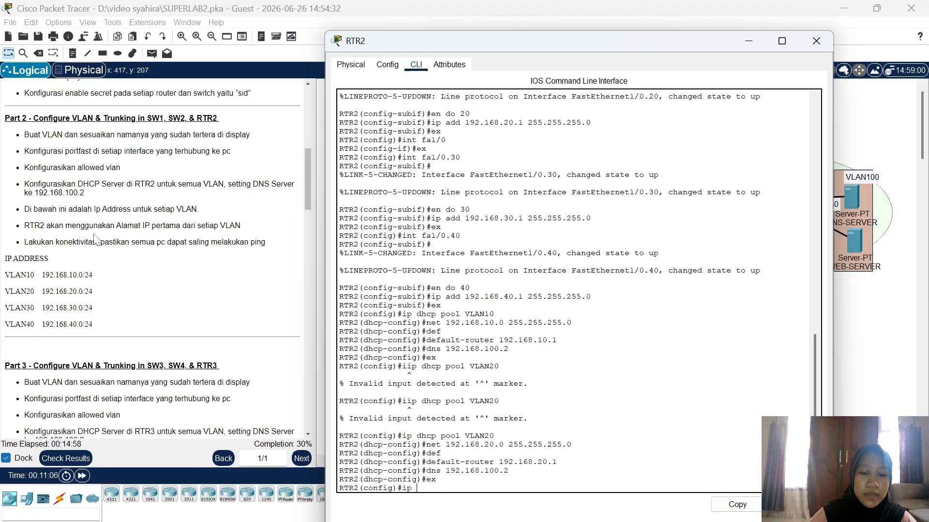
text(dhcp pool VLAN)
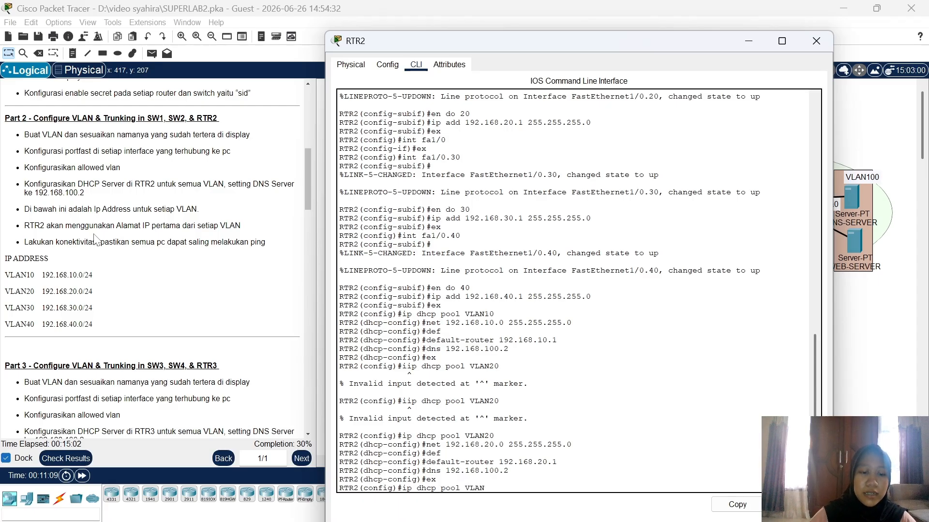
text(30)
key(Return)
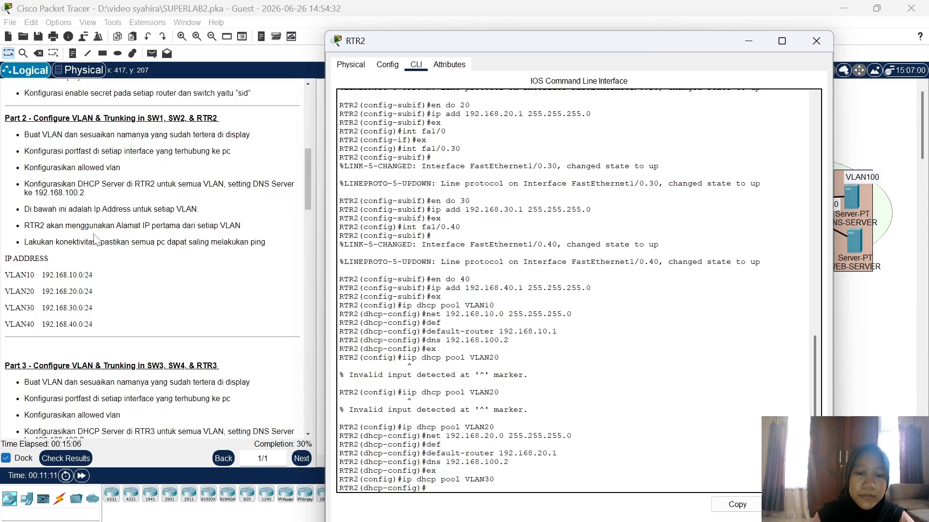
text(net)
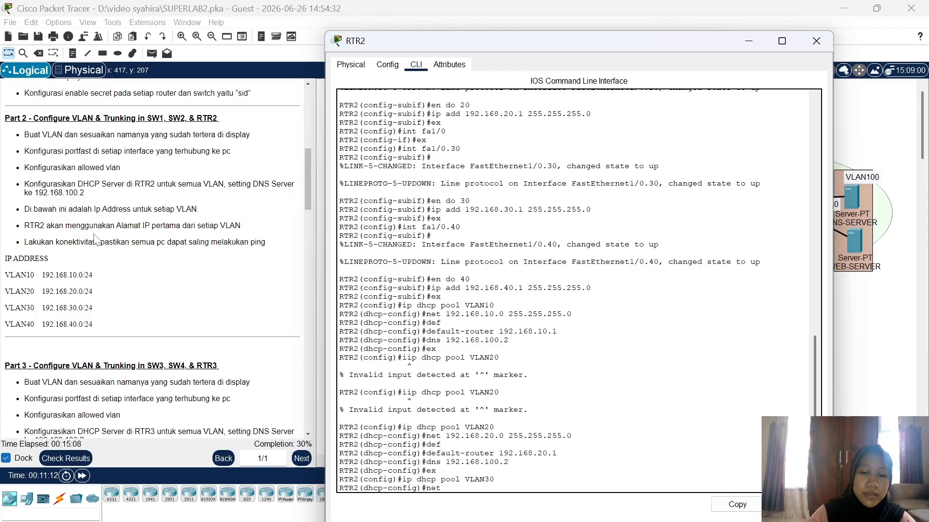
text( 192.168.)
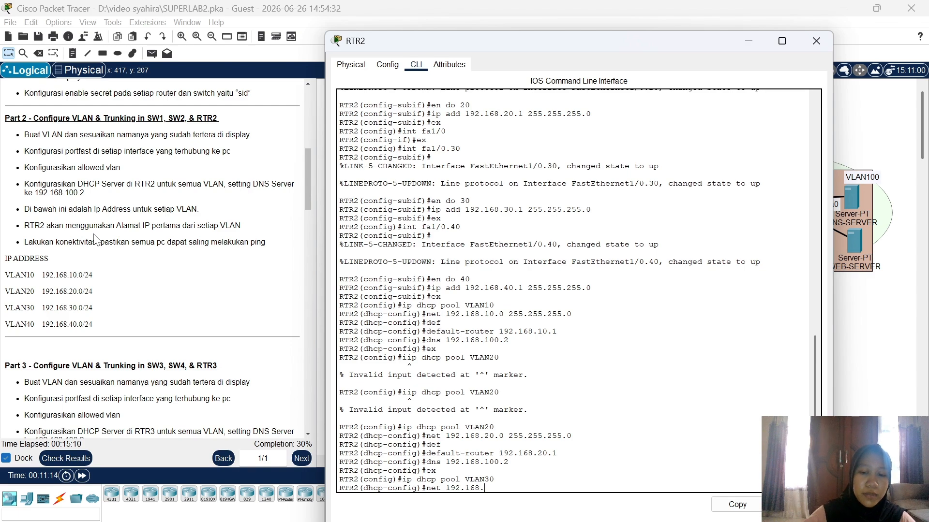
text(30.0 255)
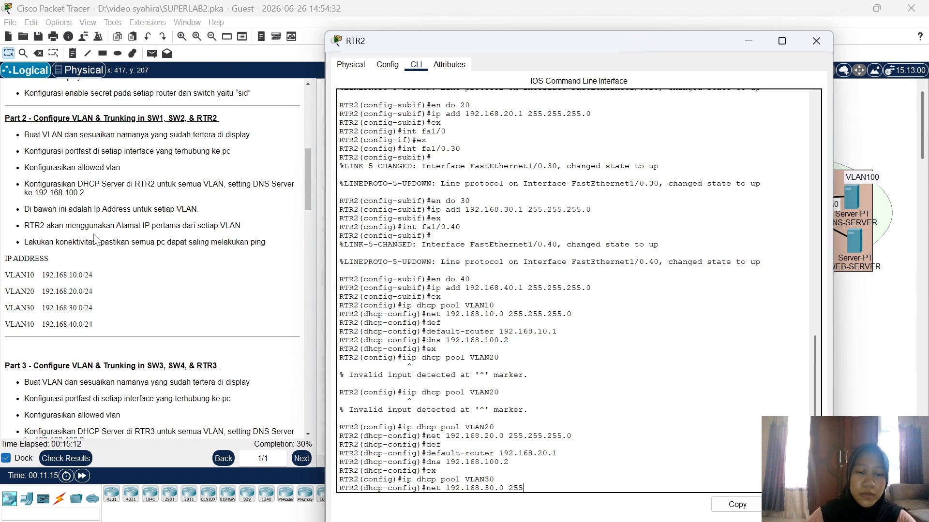
text(.255.)
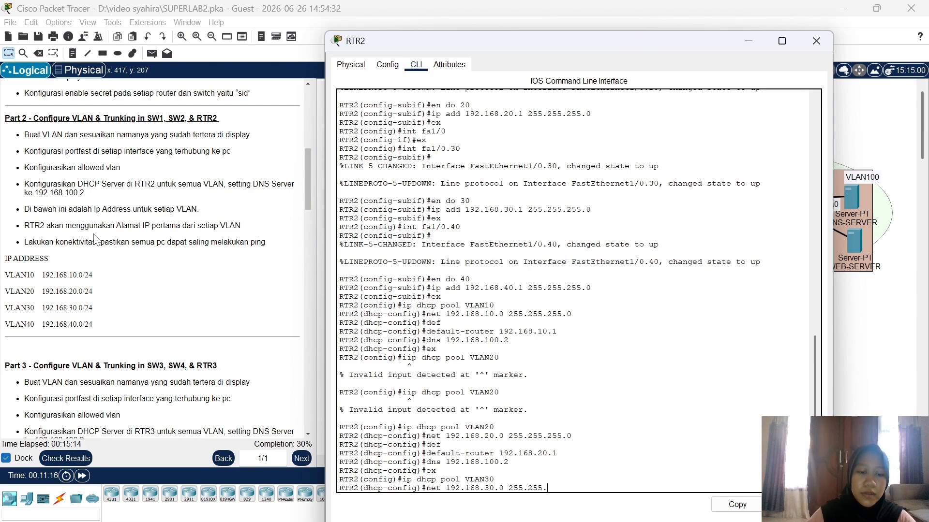
text(255.0)
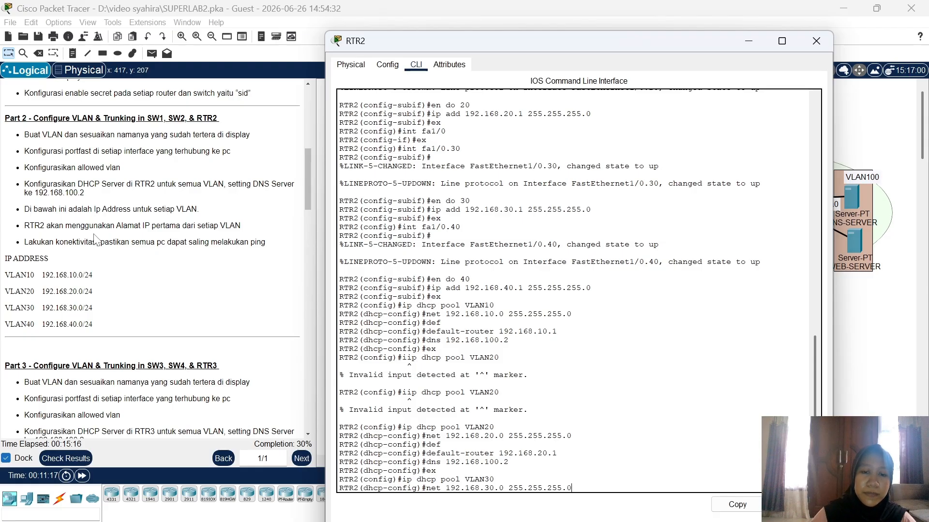
key(Return)
Step: Give pool VLAN30 default router 192.168.30.1 and DNS server 192.168.100.2, then exit
text(def)
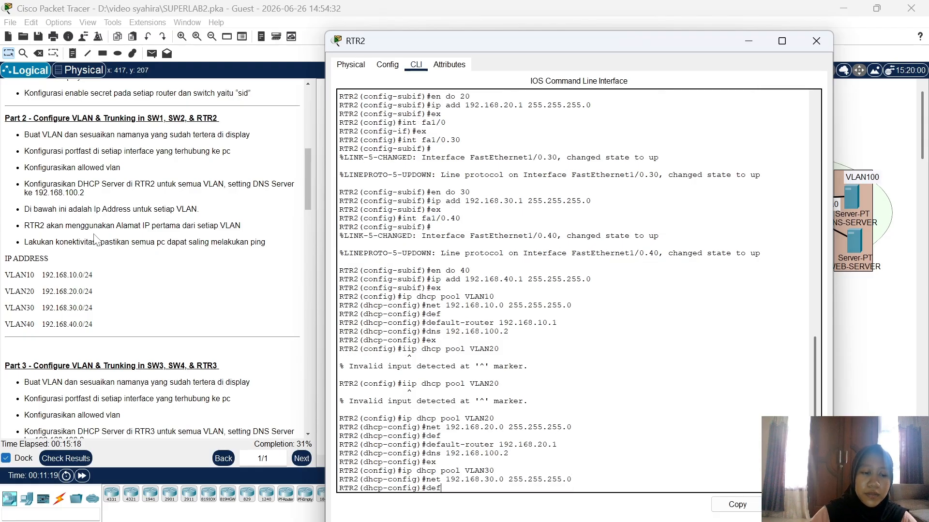
key(Tab)
text(192)
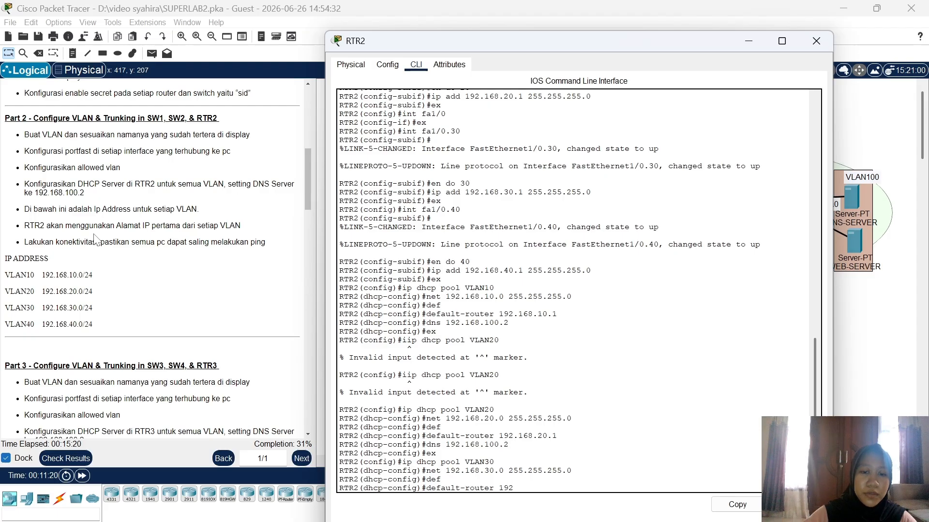
text(.168)
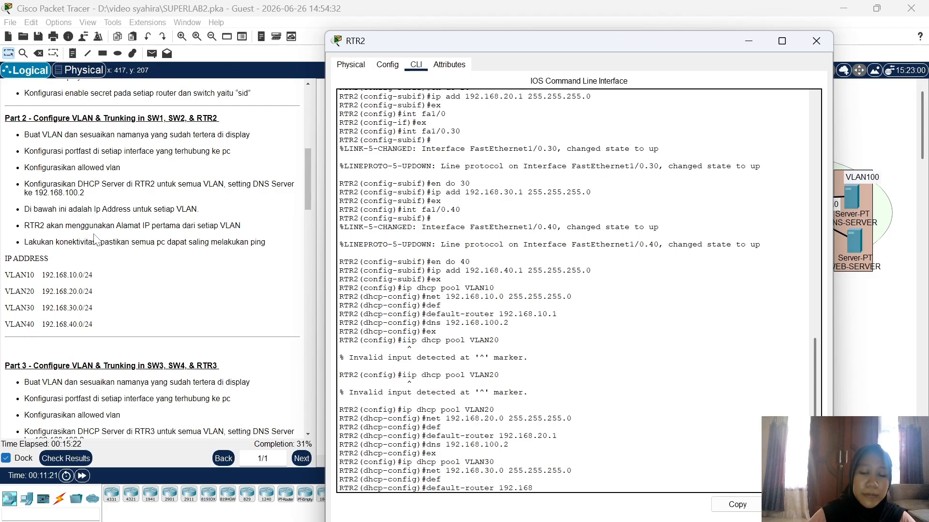
text(.)
text(30.1)
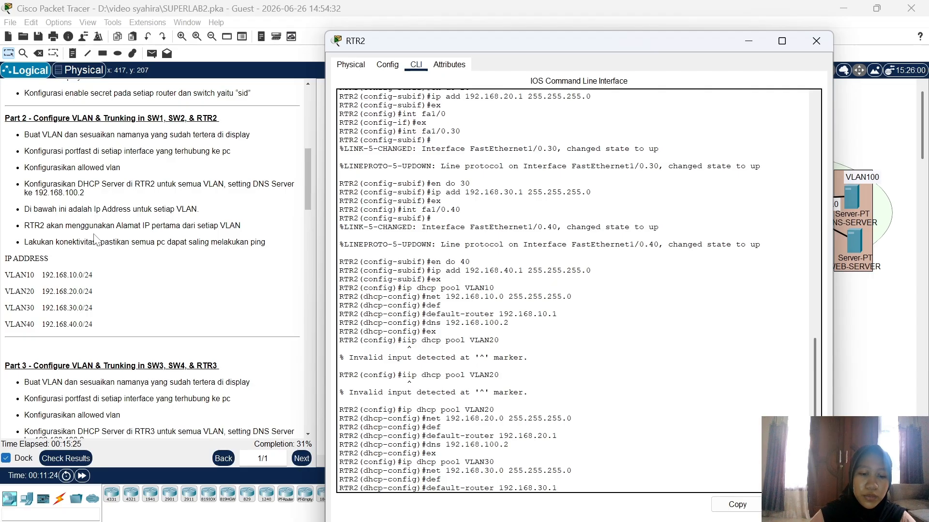
key(Return)
text(dns)
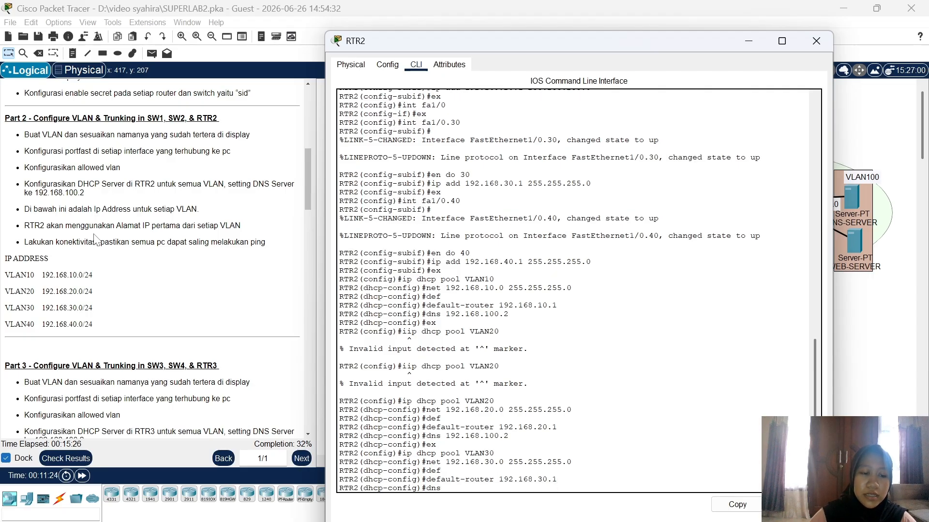
text( 192.168)
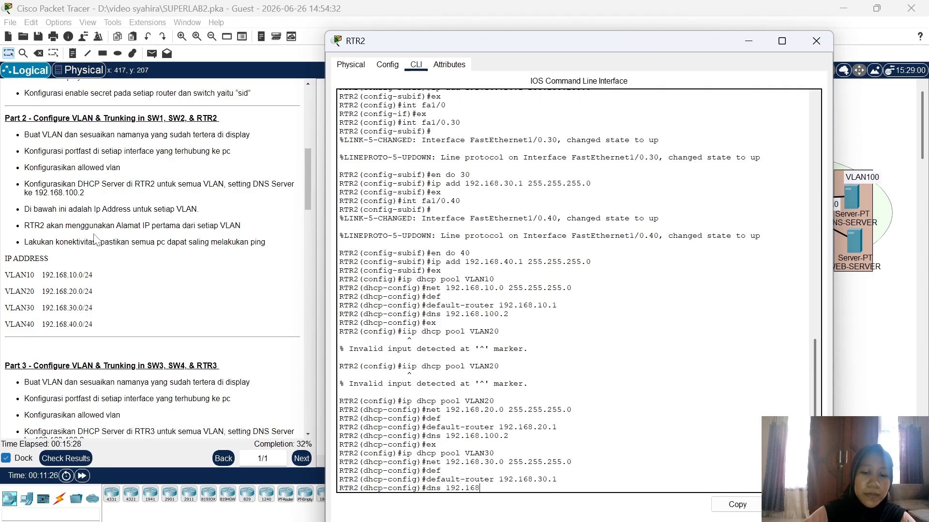
text(.100.2)
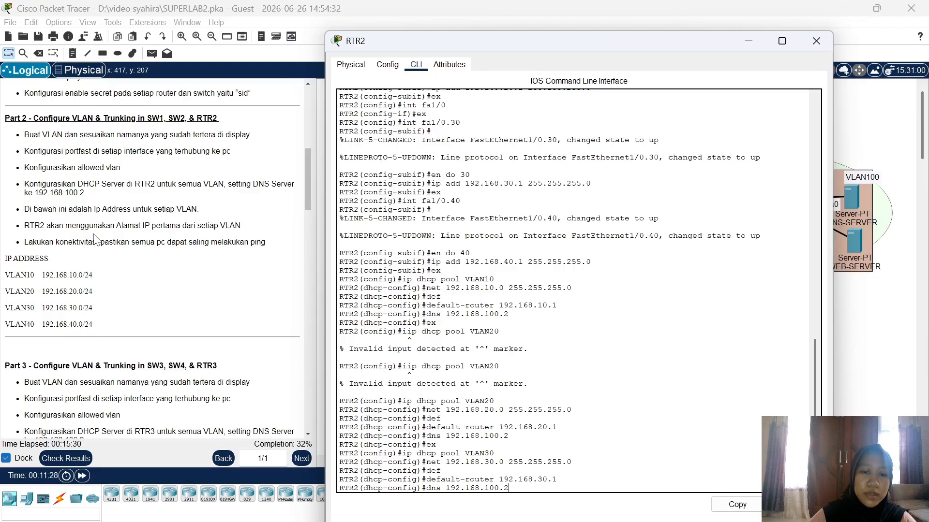
key(Return)
text(ex)
key(Return)
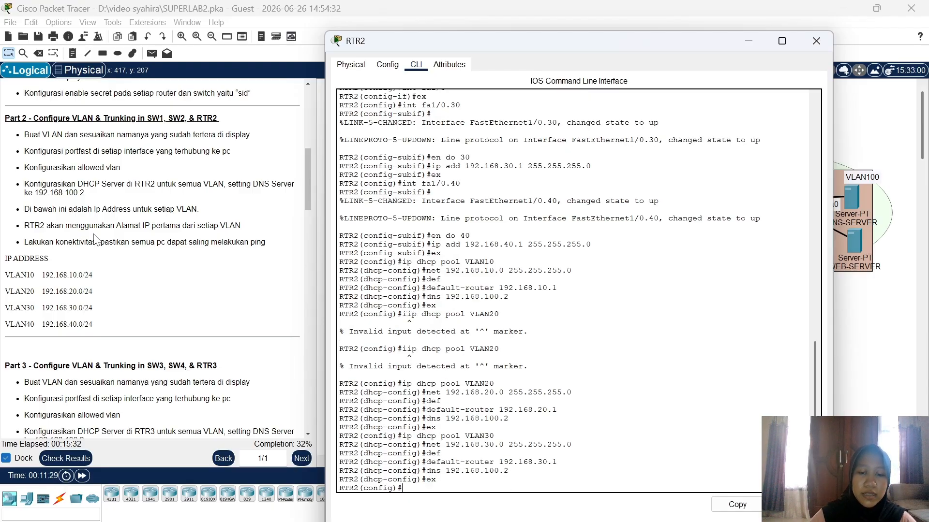
Step: Create DHCP pool VLAN40 with network 192.168.40.0 255.255.255.0
text(ip dhc)
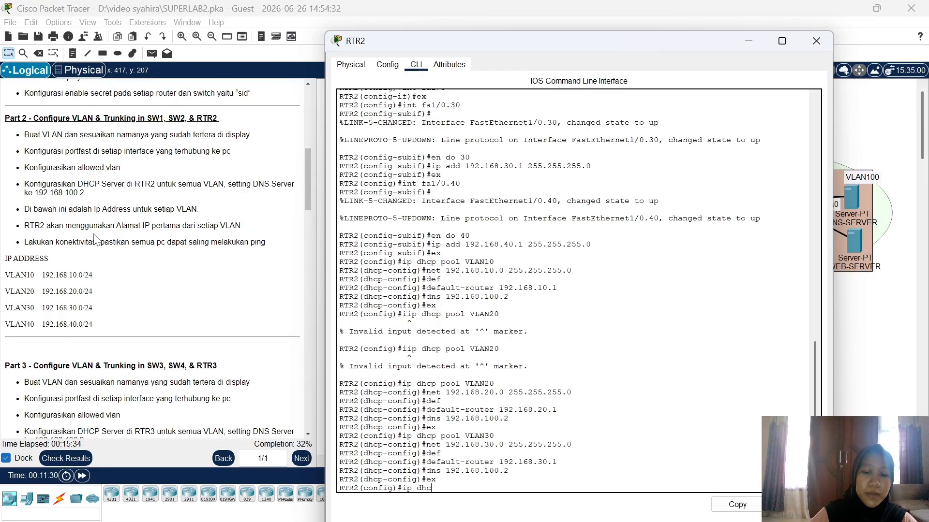
text(p pool VLAn40)
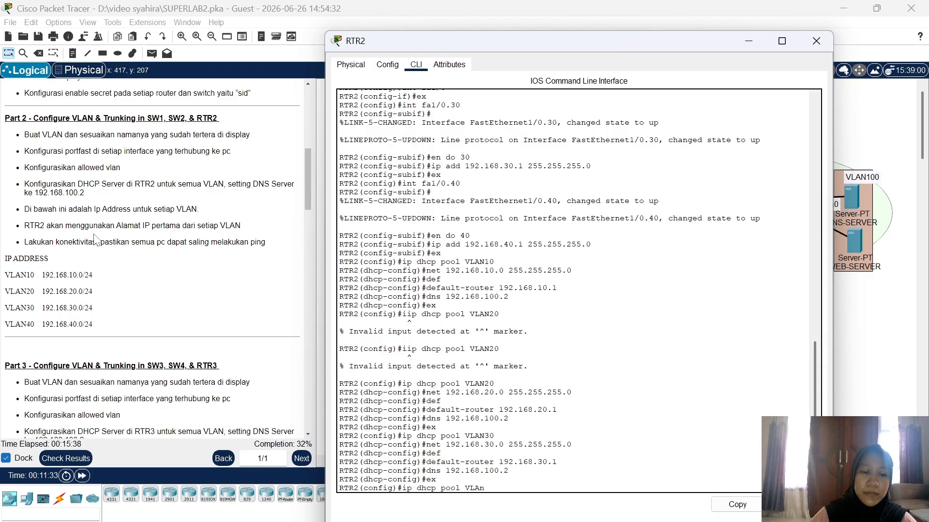
key(BackSpace)
key(BackSpace)
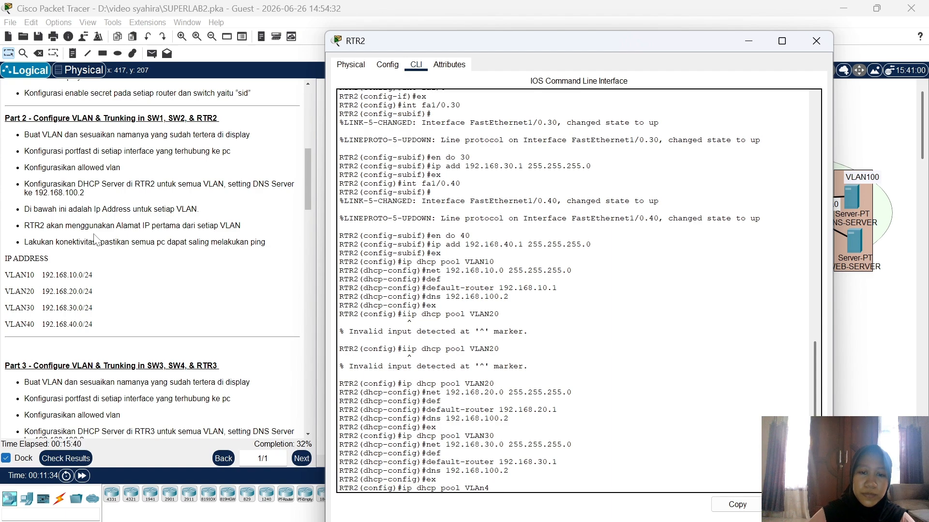
key(BackSpace)
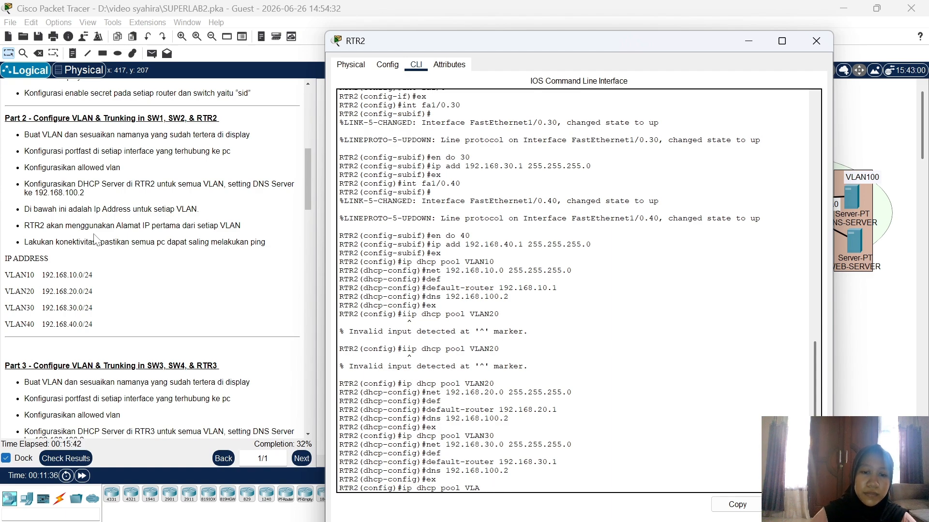
text(N40)
key(Return)
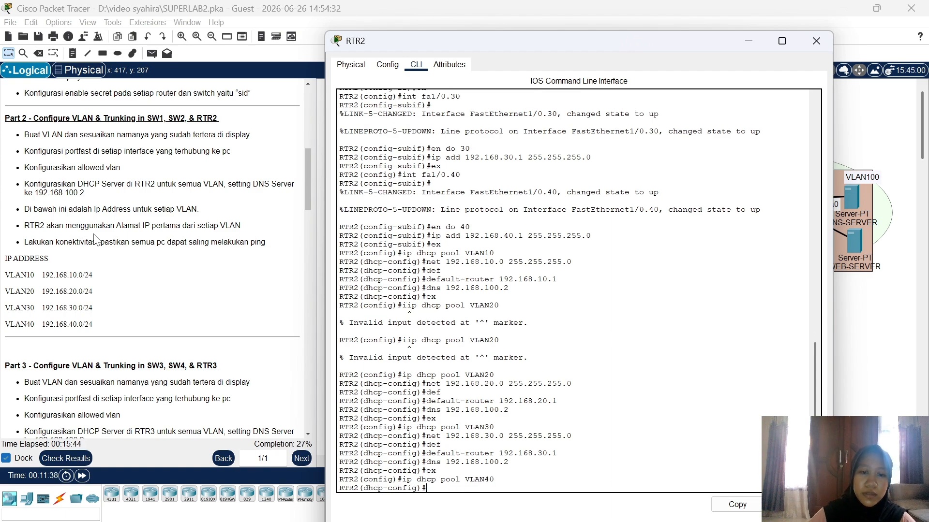
text(net 1)
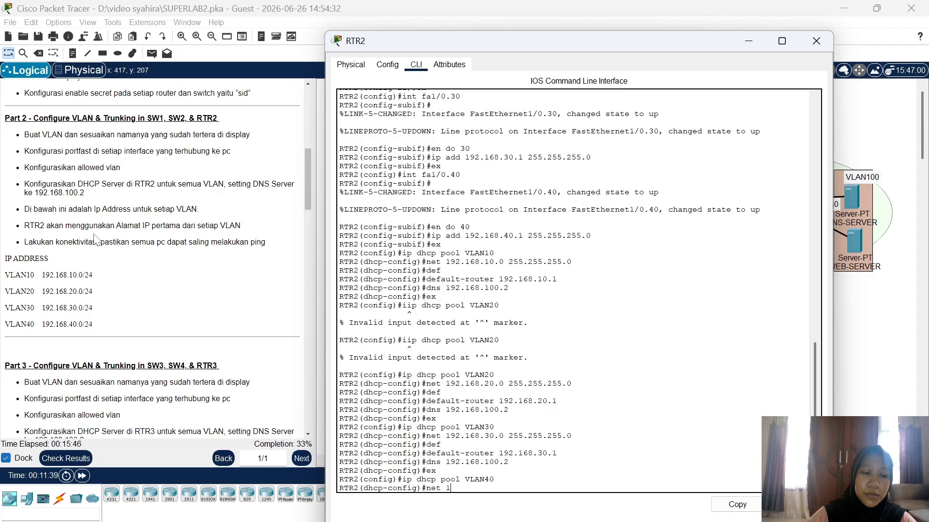
text(92.168.40.00)
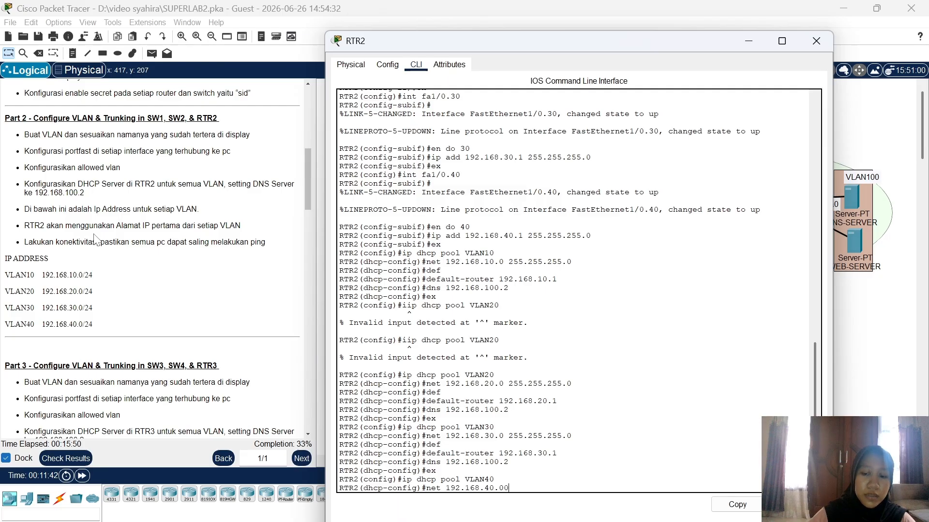
key(BackSpace)
text(25)
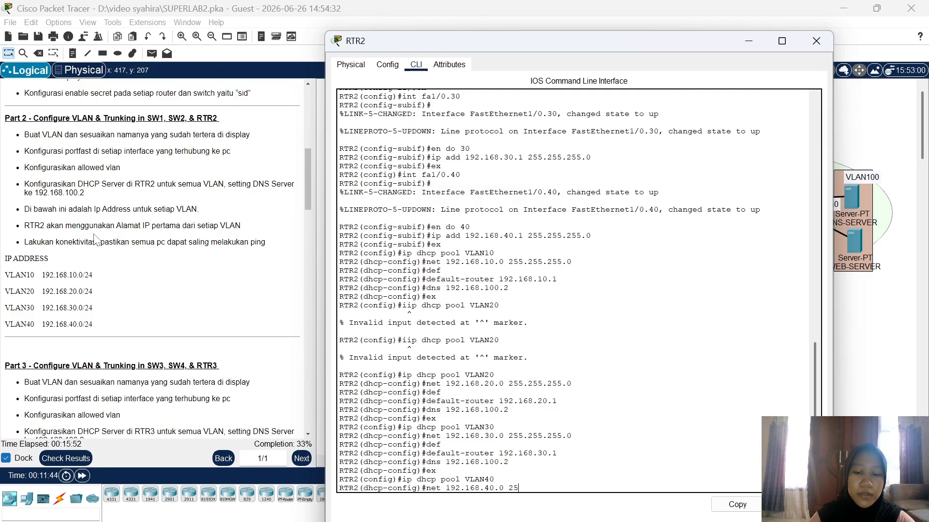
text(5.25)
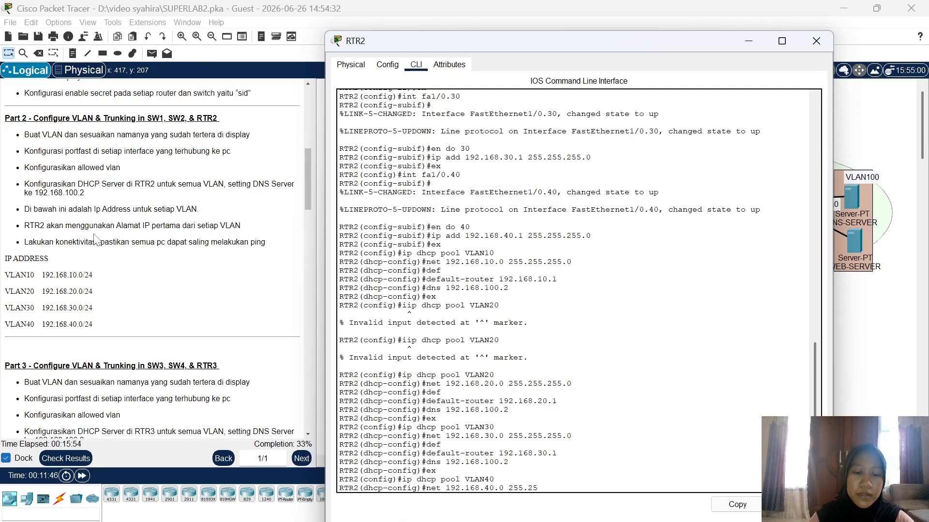
text(5.255.0)
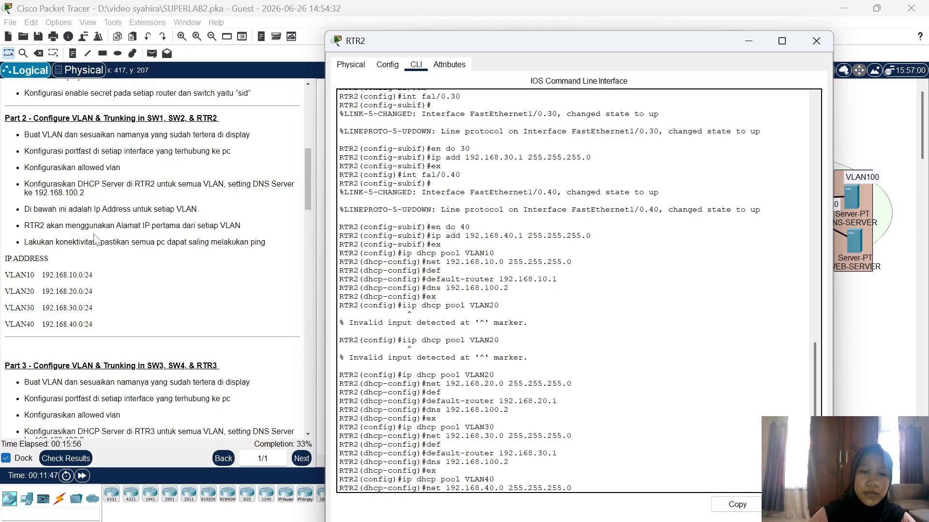
key(Return)
Step: Give pool VLAN40 default router 192.168.40.1 and DNS server 192.168.100.2
text(def)
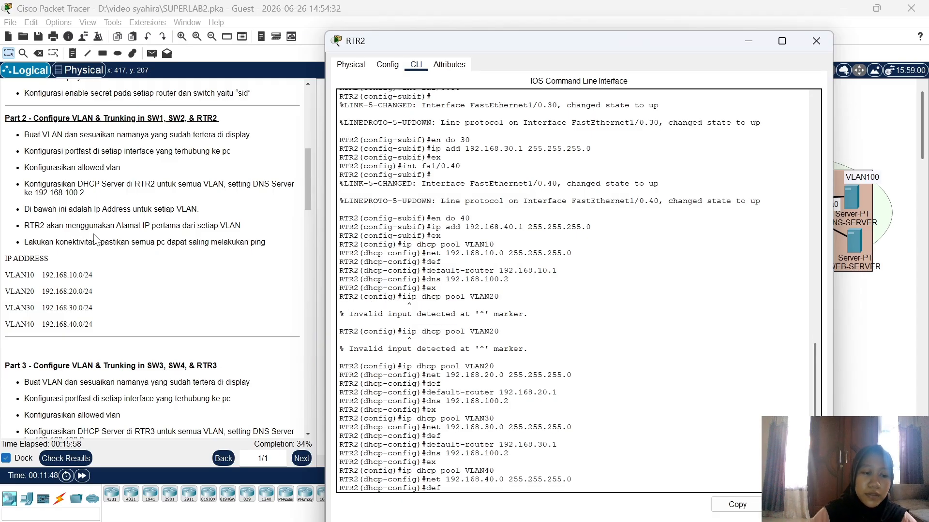
key(Tab)
text(192)
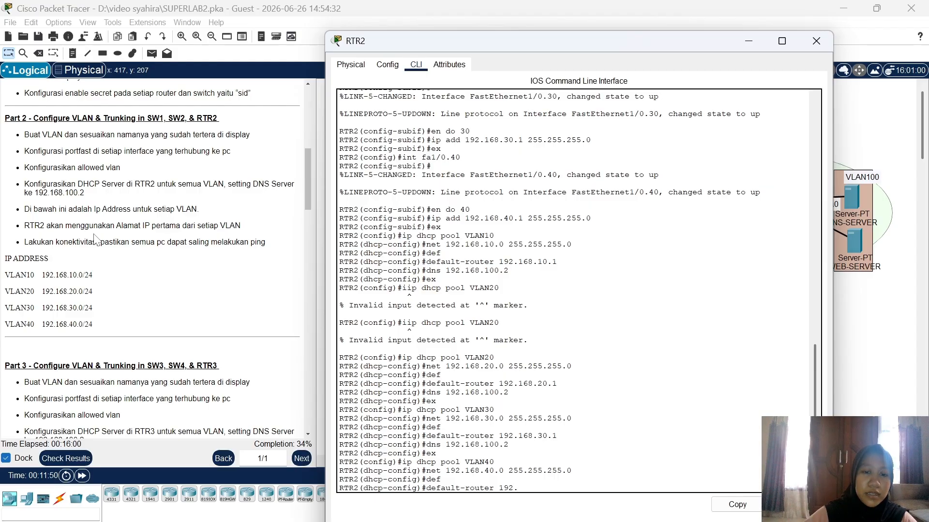
text(.168.40.1)
key(Return)
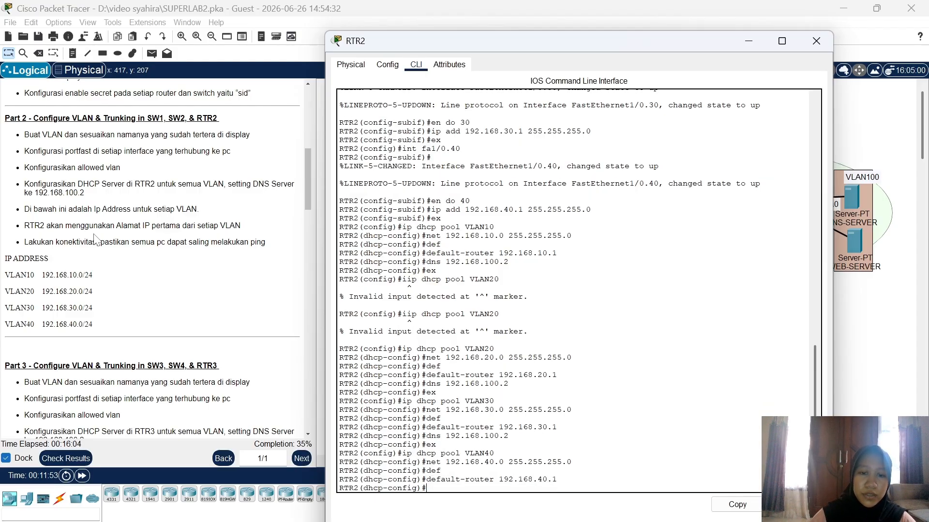
text(dns 19)
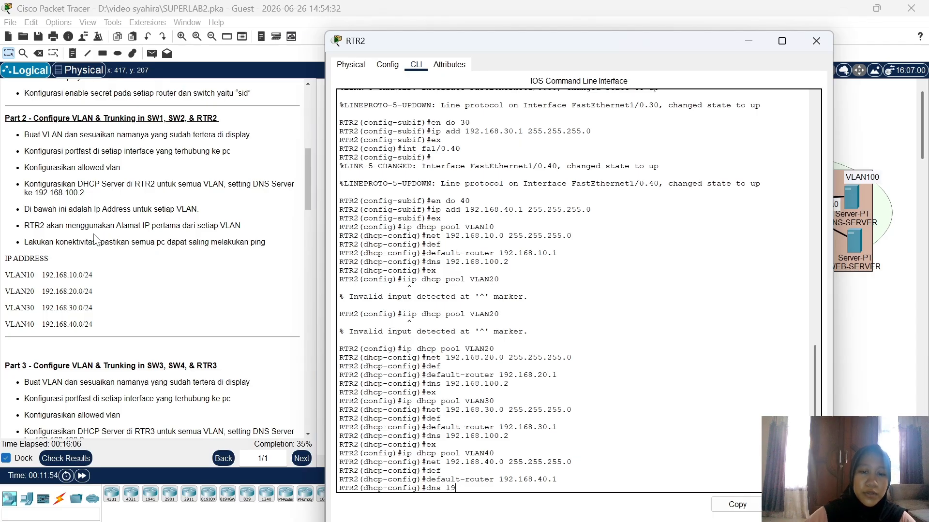
text(2.16)
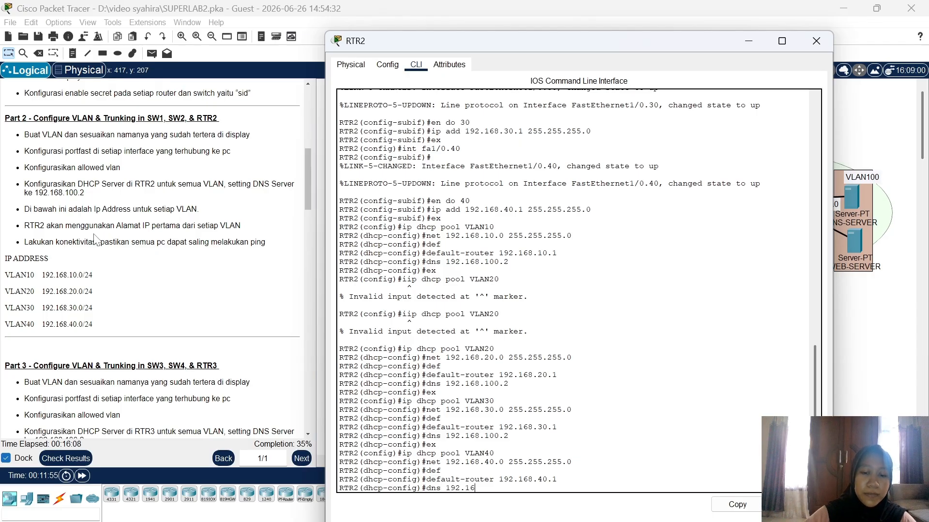
text(8.40.)
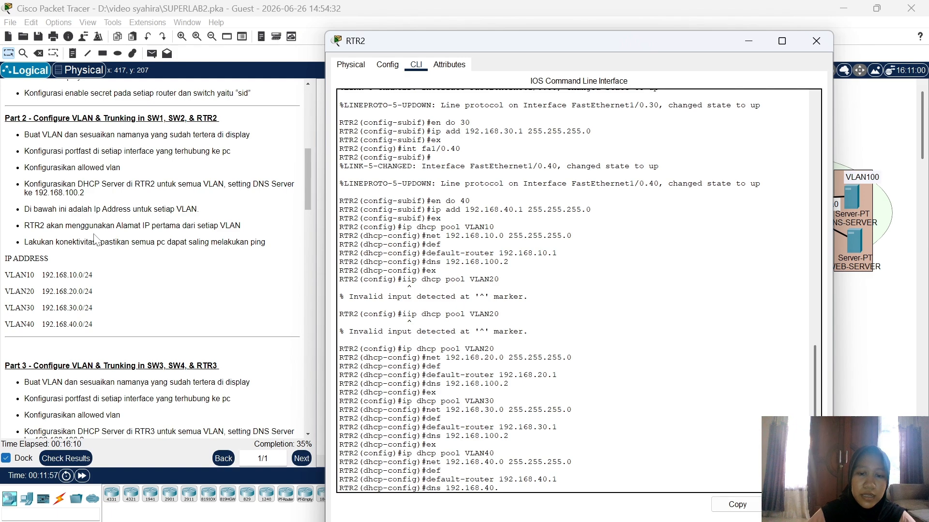
key(BackSpace)
key(BackSpace)
key(BackSpace)
text(100)
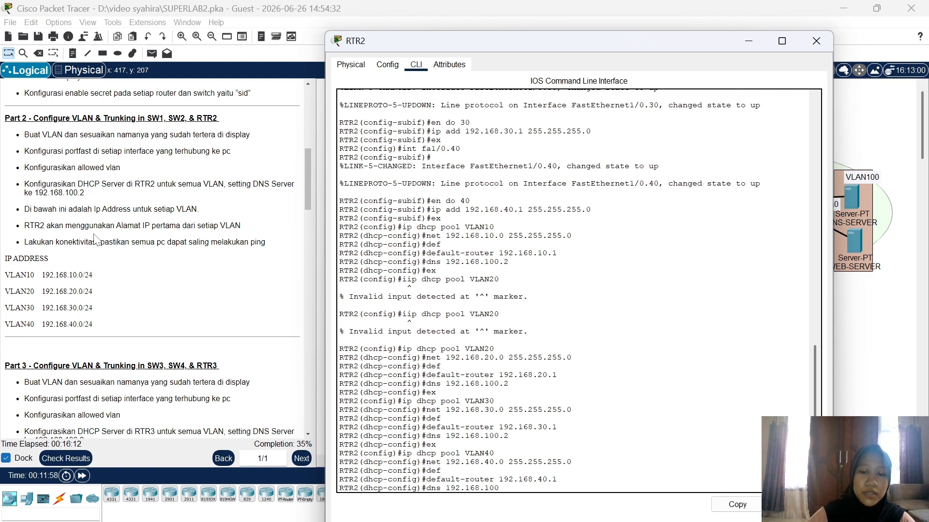
text(.2)
key(Return)
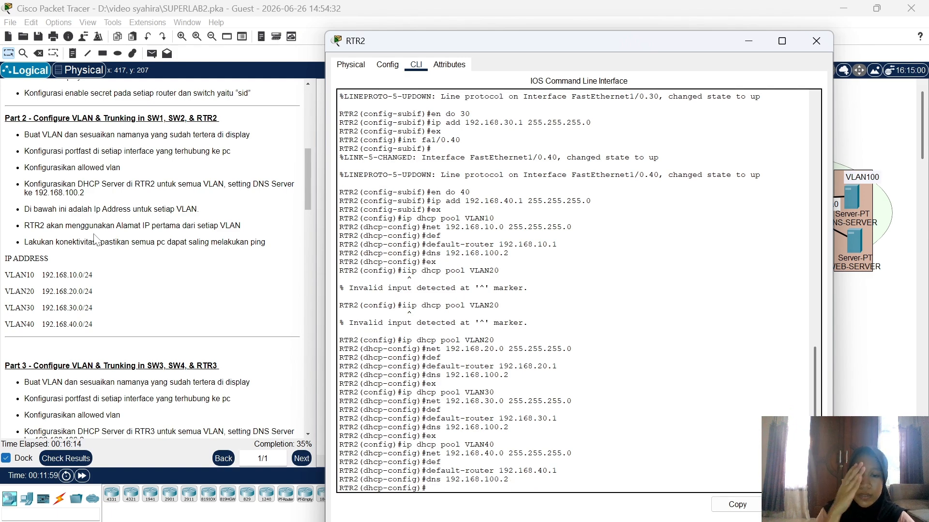
Step: Leave the pool and exclude 192.168.10.1 and 192.168.20.1 from DHCP leasing
text(ex)
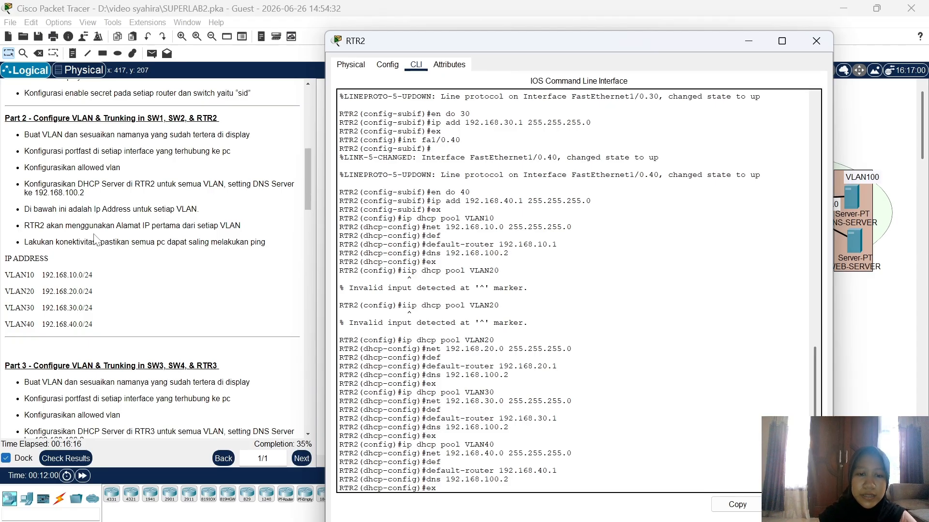
key(Return)
text(i)
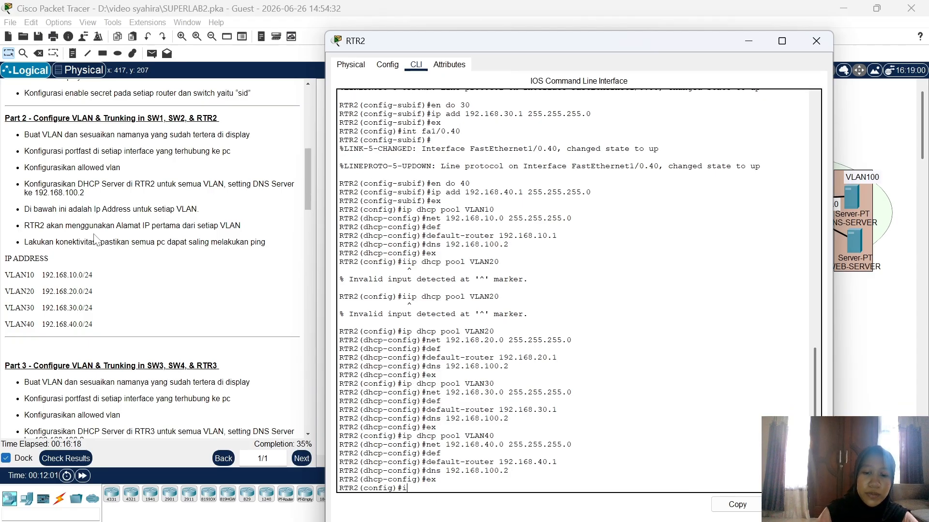
text(p dhcp excl)
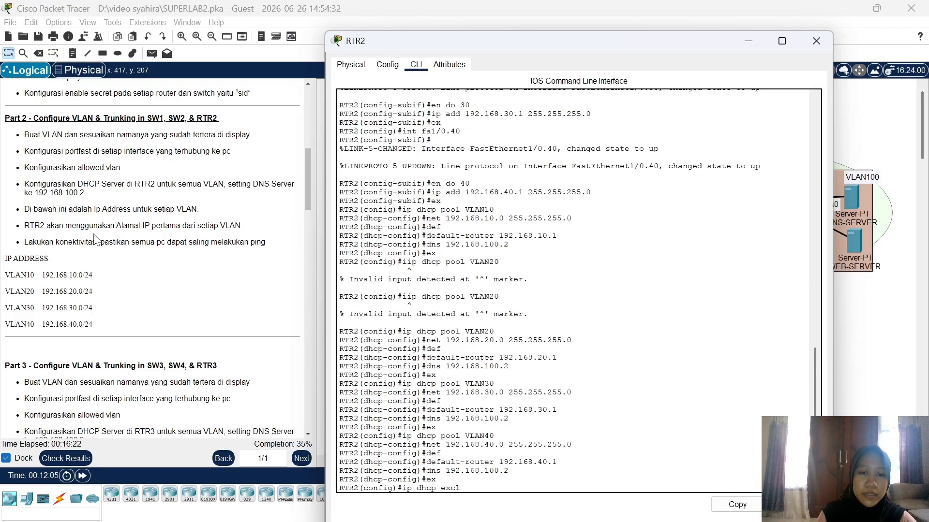
key(Tab)
text(192)
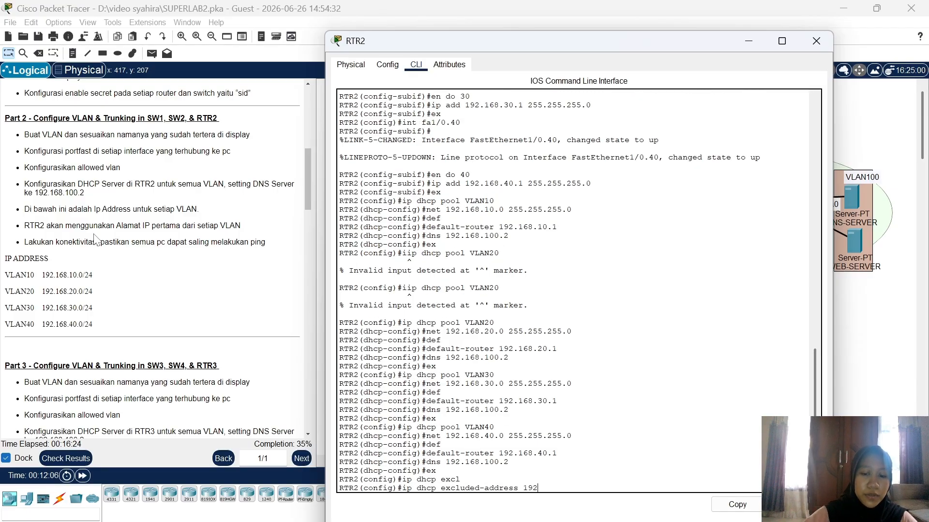
text(.168.10.1)
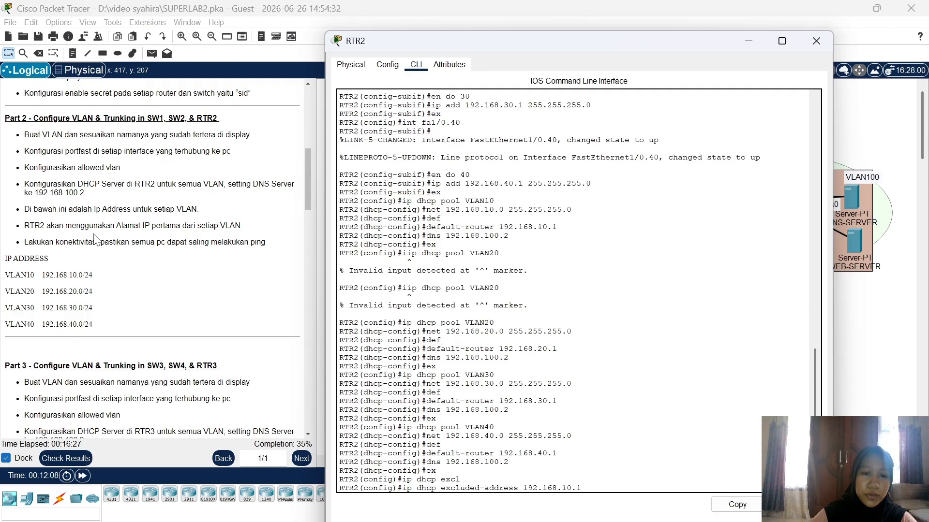
key(Return)
text(ig)#i)
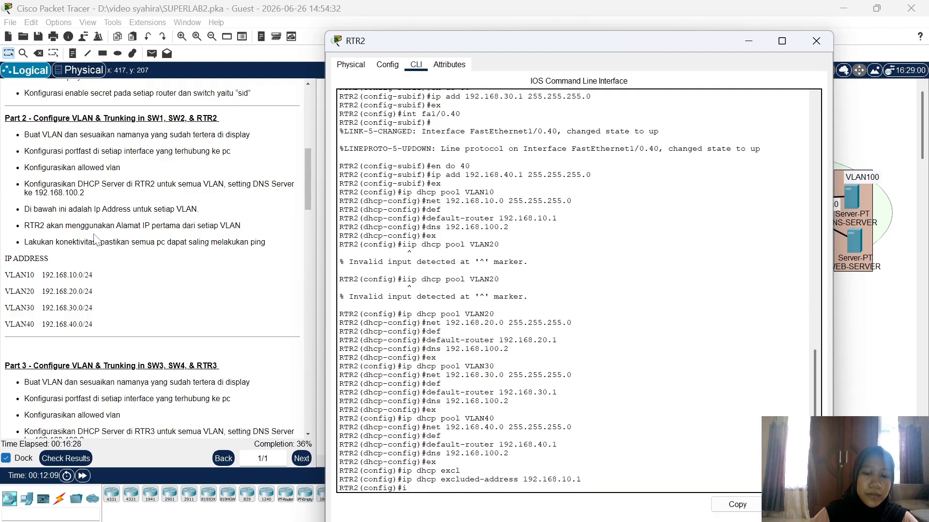
text(p dhcp)
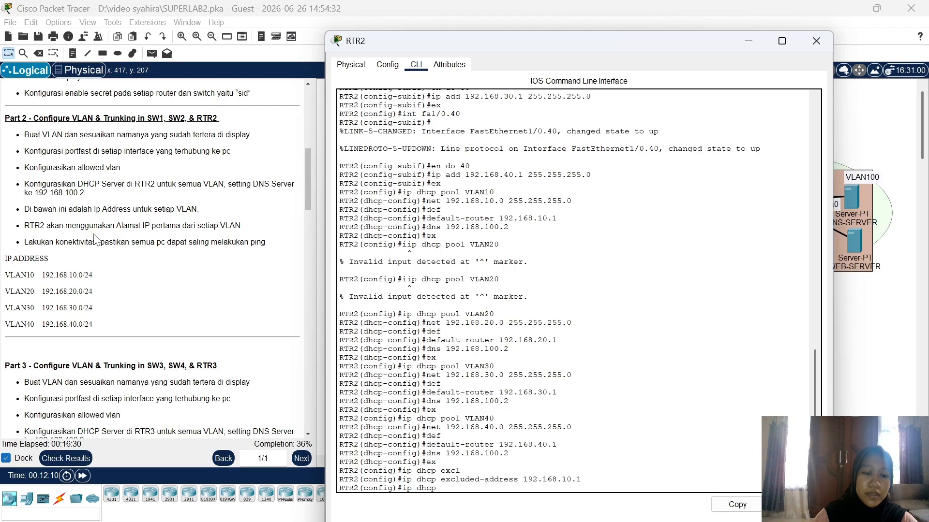
text( excl)
key(Tab)
text(19)
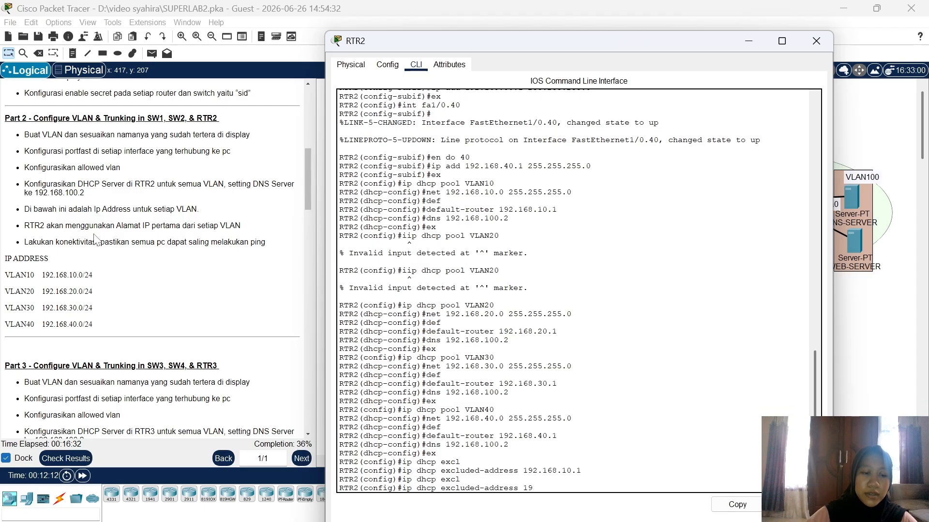
text(2.168)
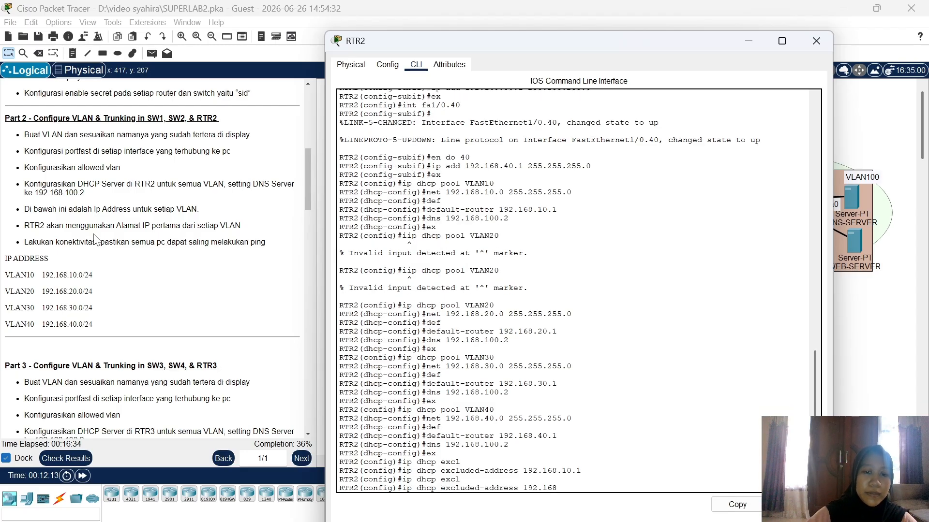
text(.20.1)
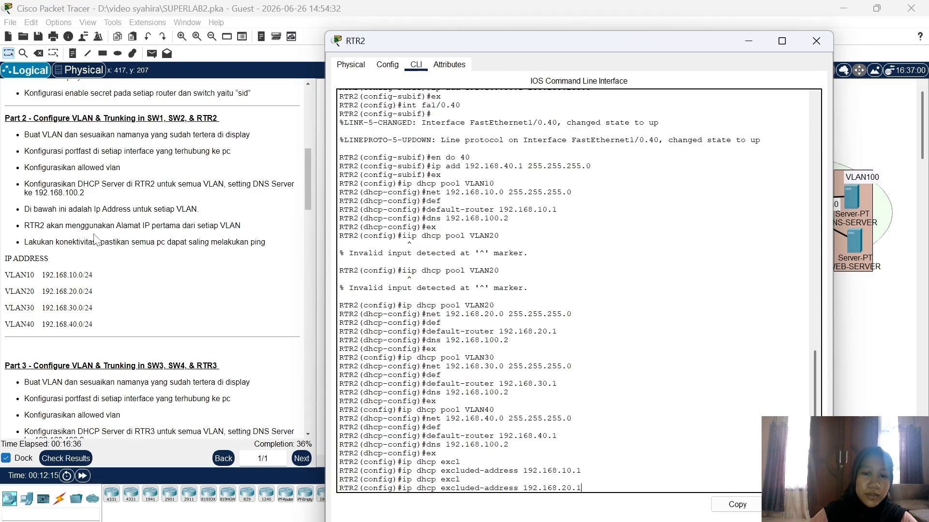
key(Return)
Step: Exclude 192.168.30.1 and 192.168.40.1 from DHCP leasing
text(ip)
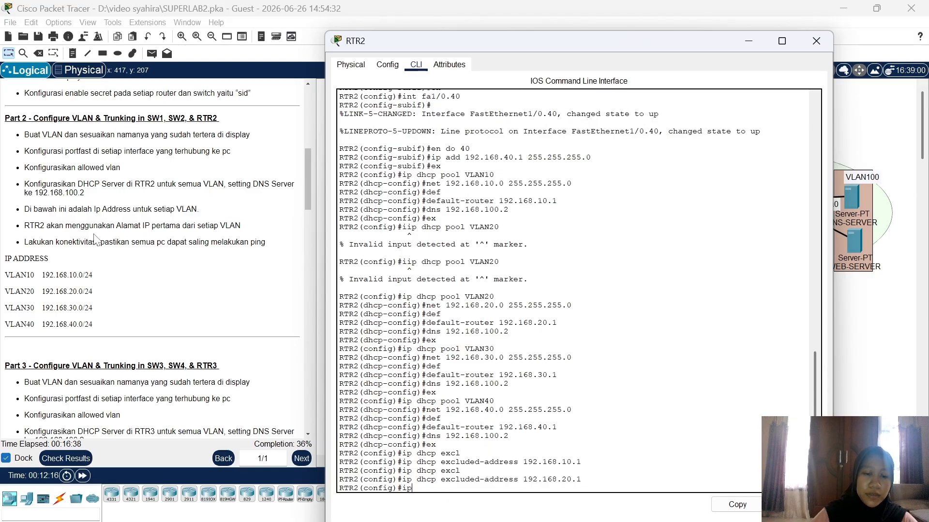
text( dhcp excl)
key(Tab)
text(192)
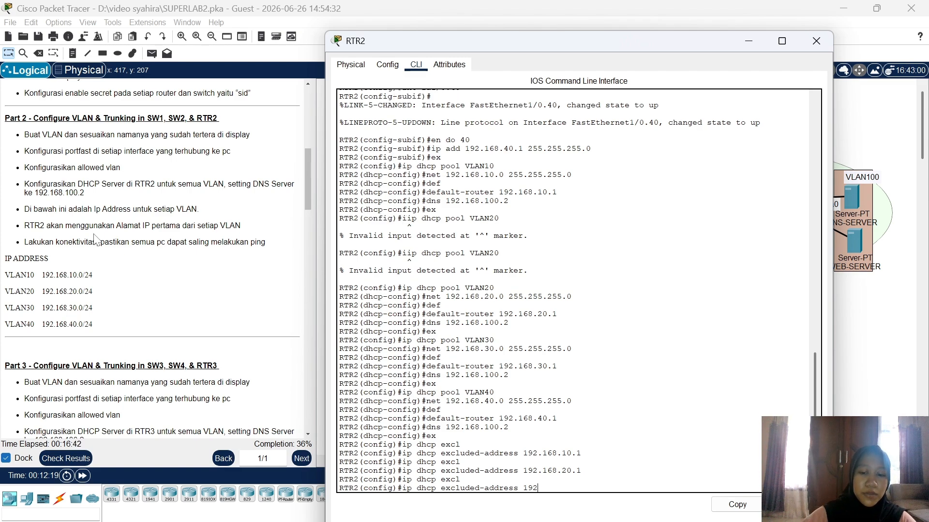
text(.168.30.1)
key(Return)
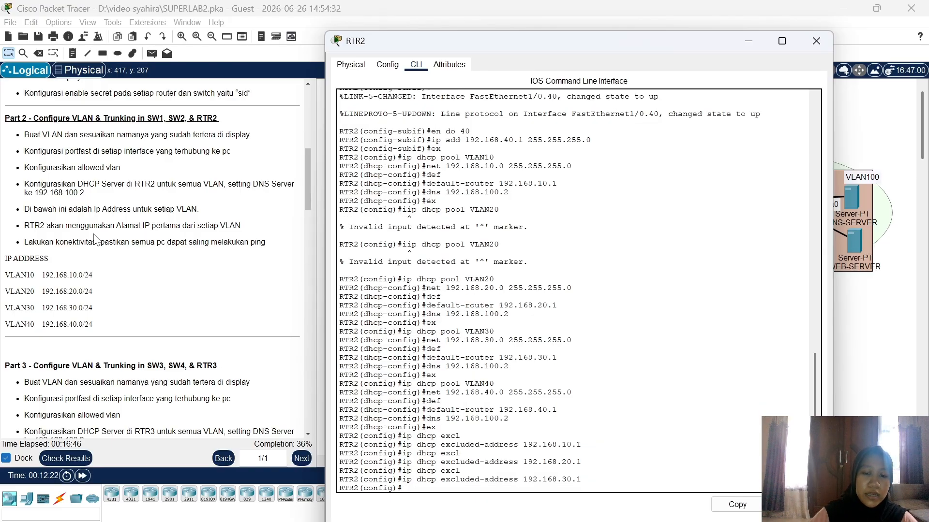
text(ip dhcp excl)
key(Tab)
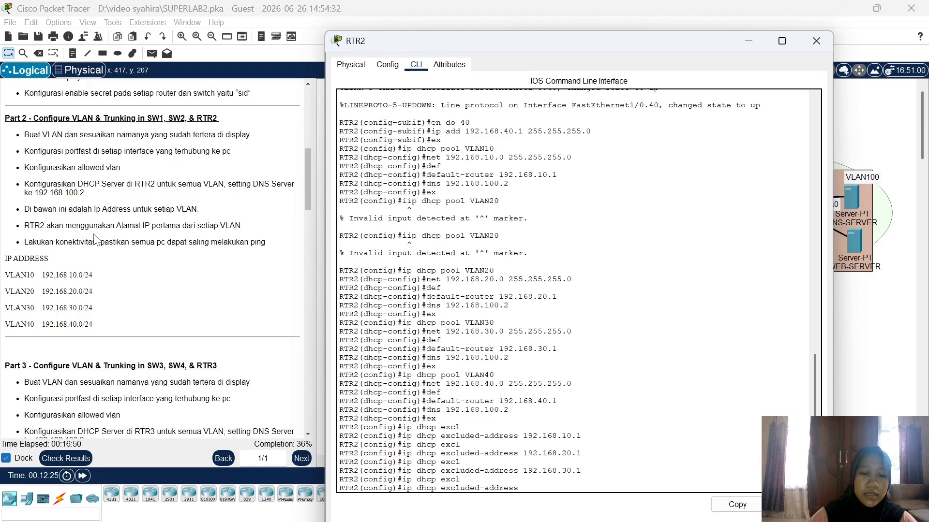
text(192.168)
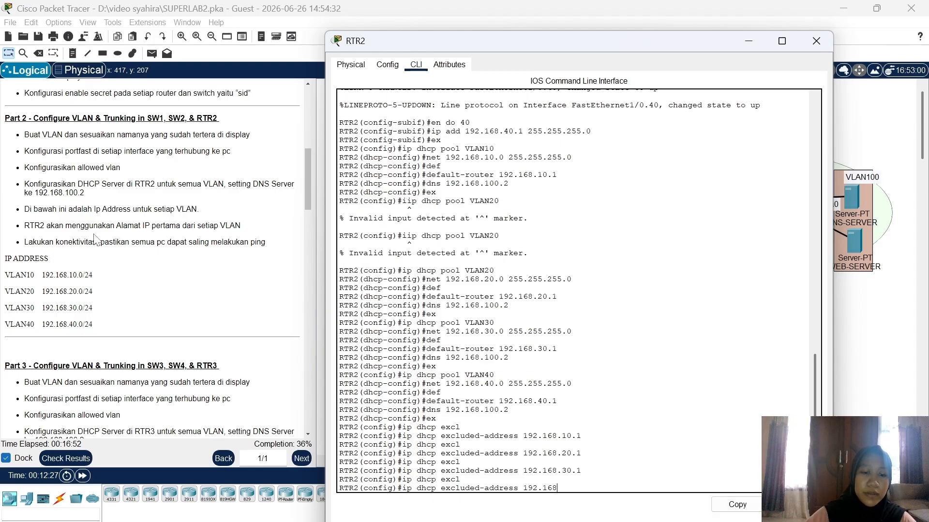
text(.40.1)
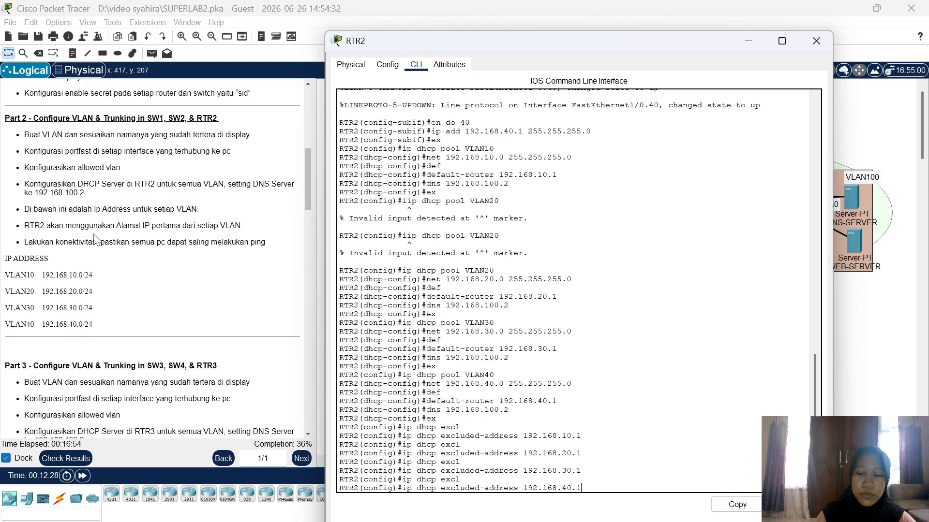
key(Return)
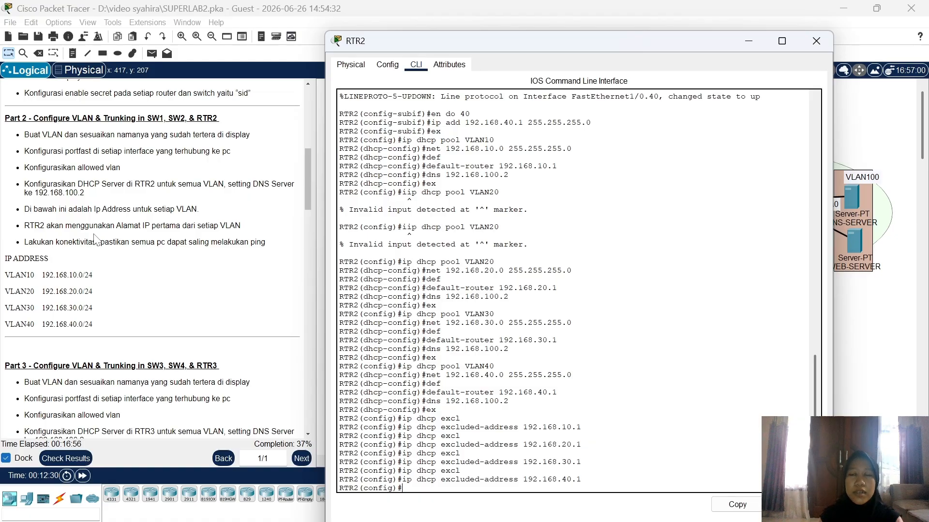
Step: Back in RTR2's CLI, enable FastEthernet0/0 with no shutdown
click(852, 310)
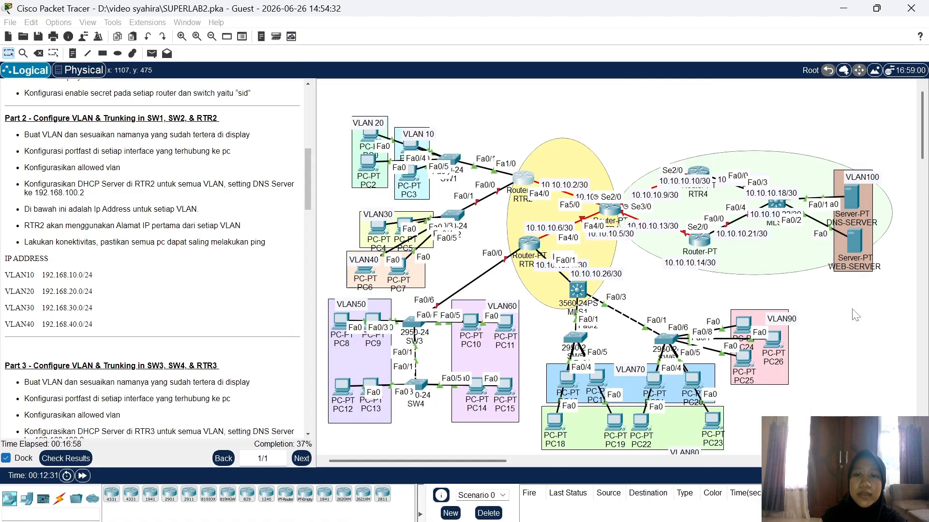
click(529, 182)
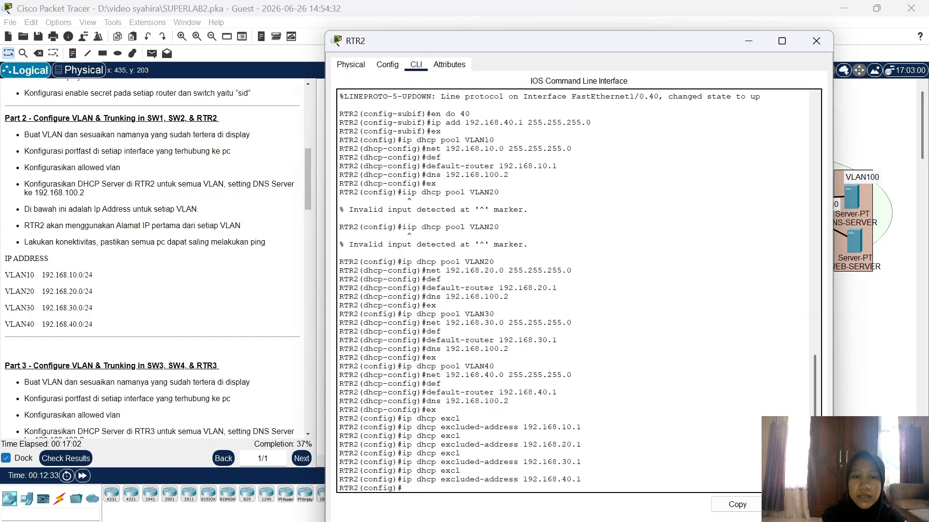
text(int )
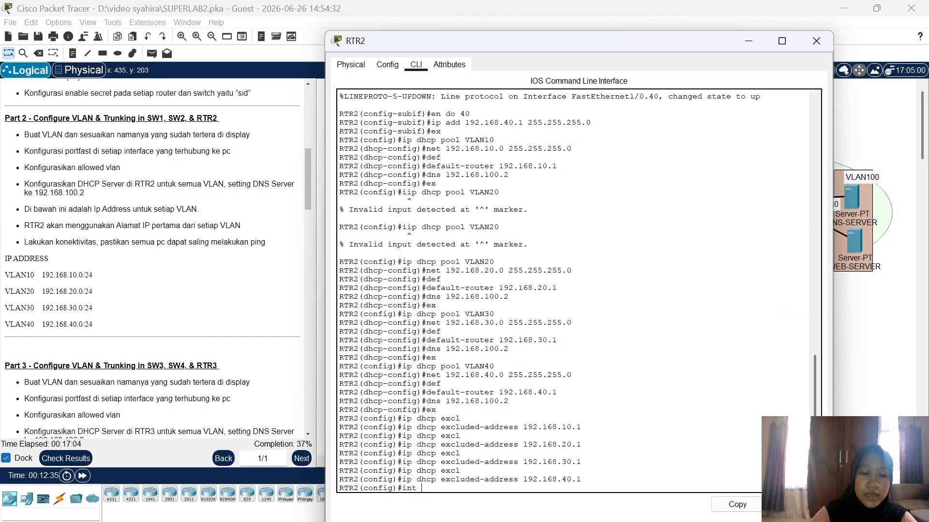
text(fa0/0)
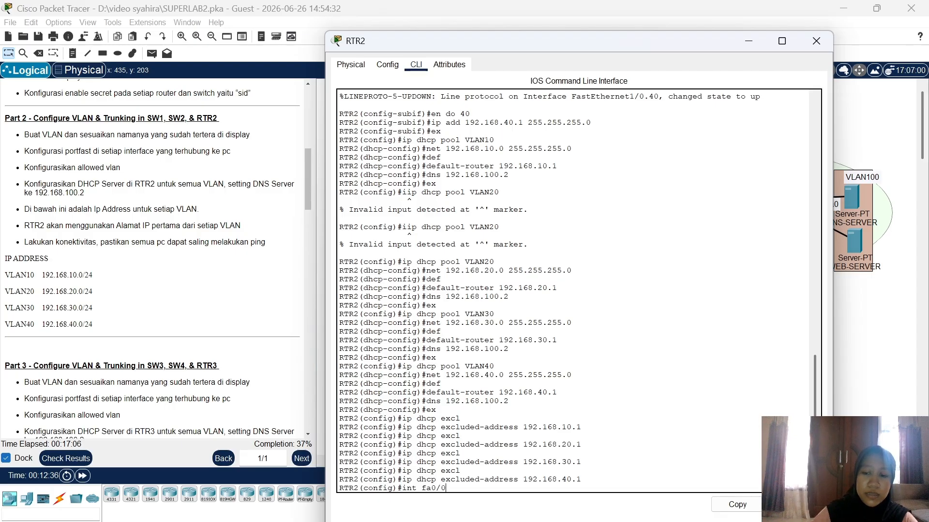
key(Return)
text(no sh)
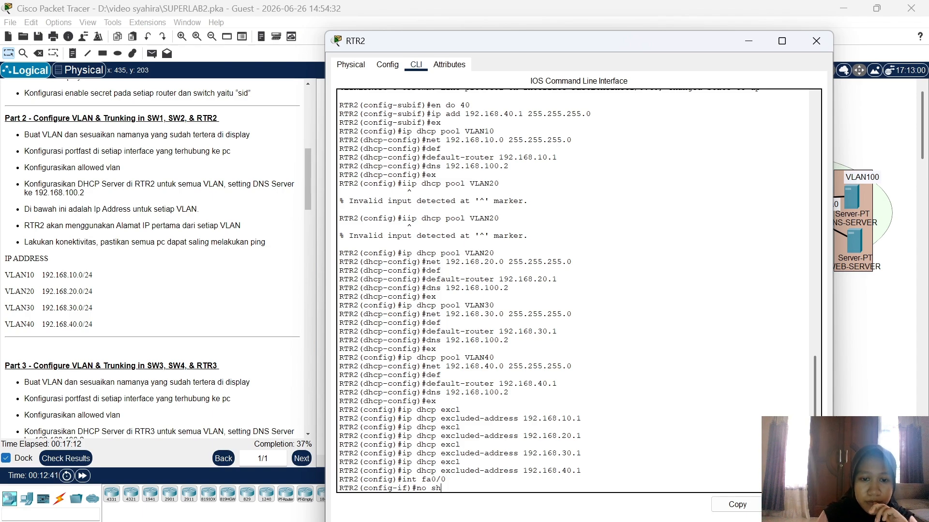
text(u)
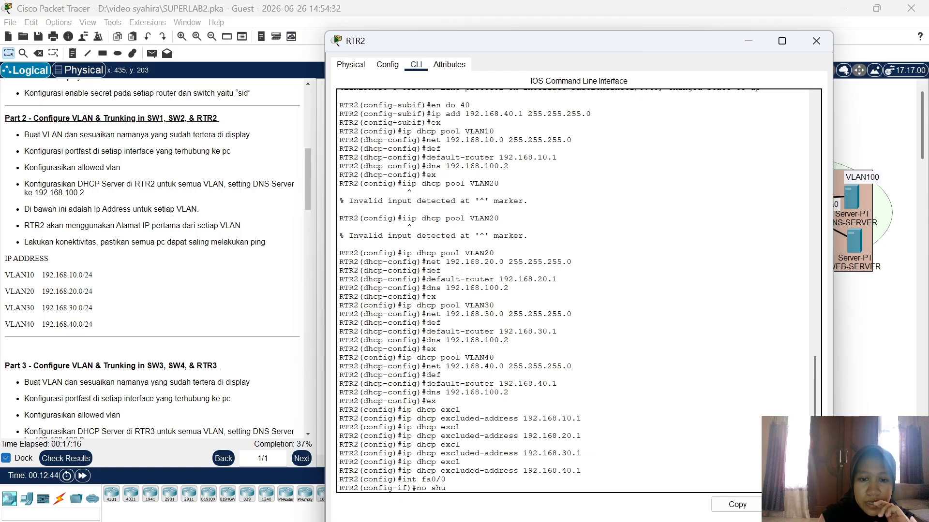
key(Return)
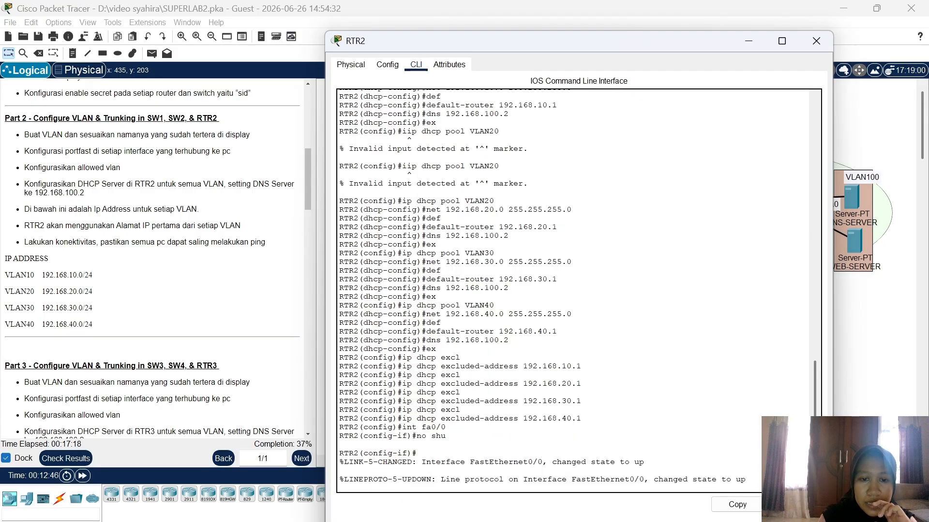
key(Return)
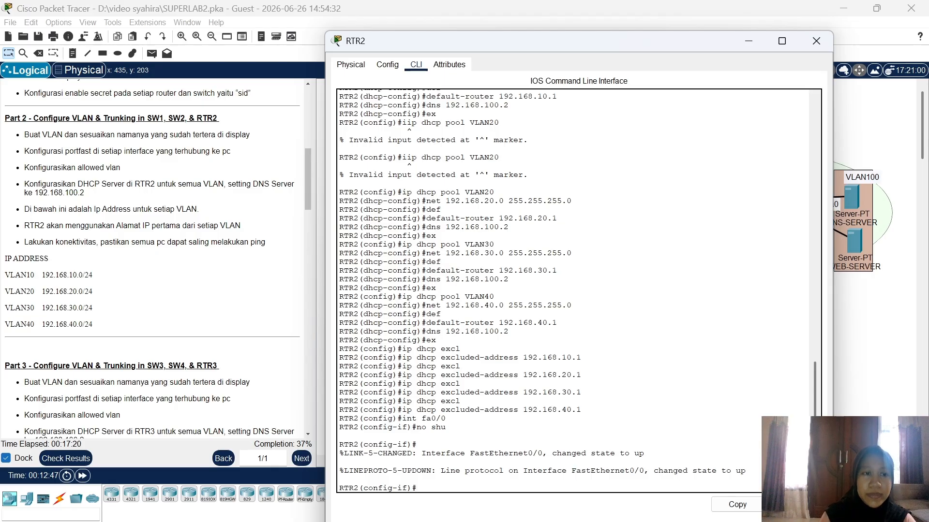
Step: Fast-forward the simulation time and switch PC0's IP configuration to DHCP
click(851, 376)
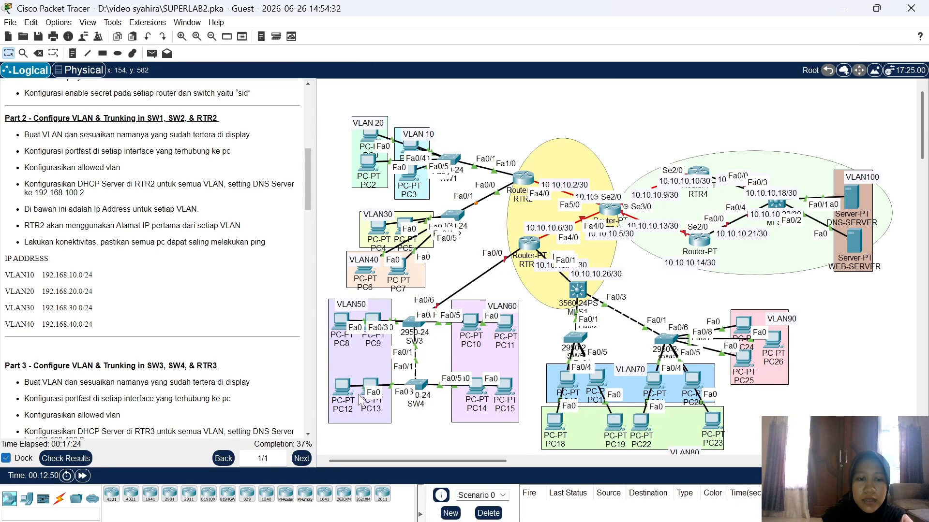
click(83, 477)
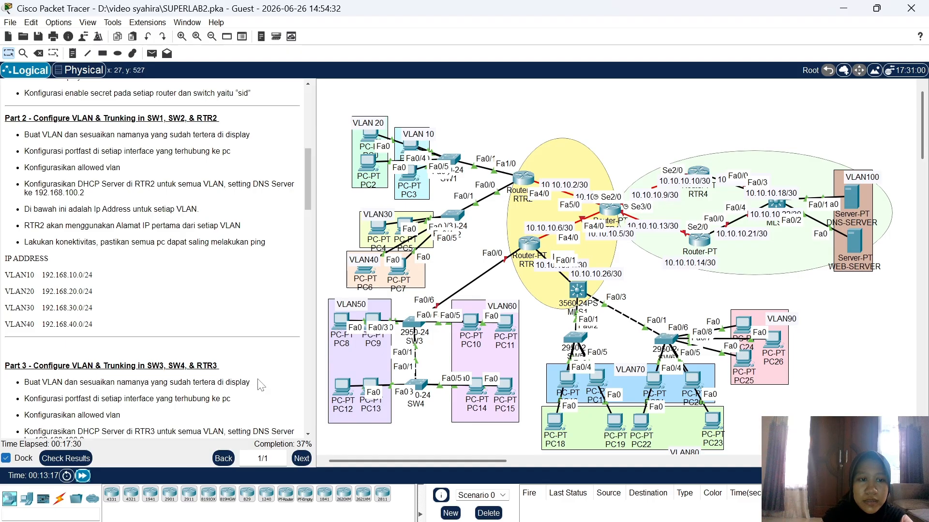
click(375, 138)
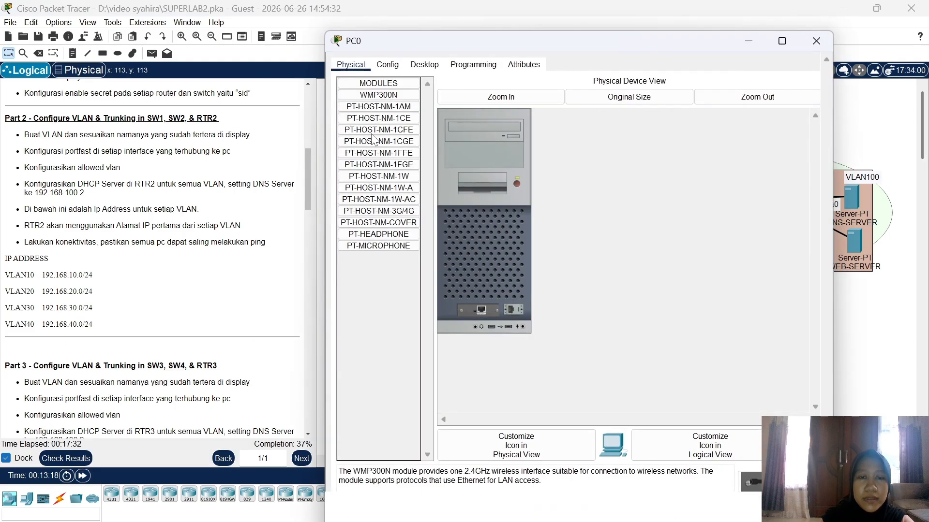
click(425, 65)
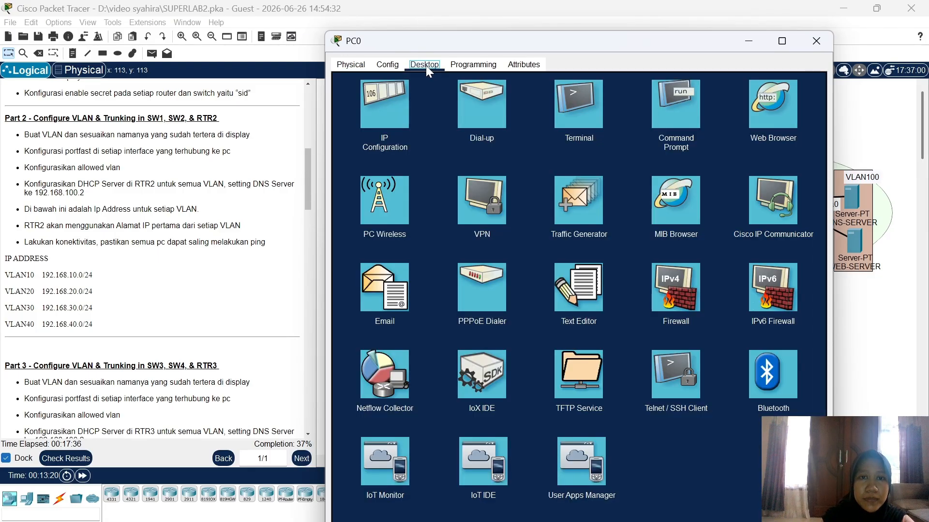
click(388, 98)
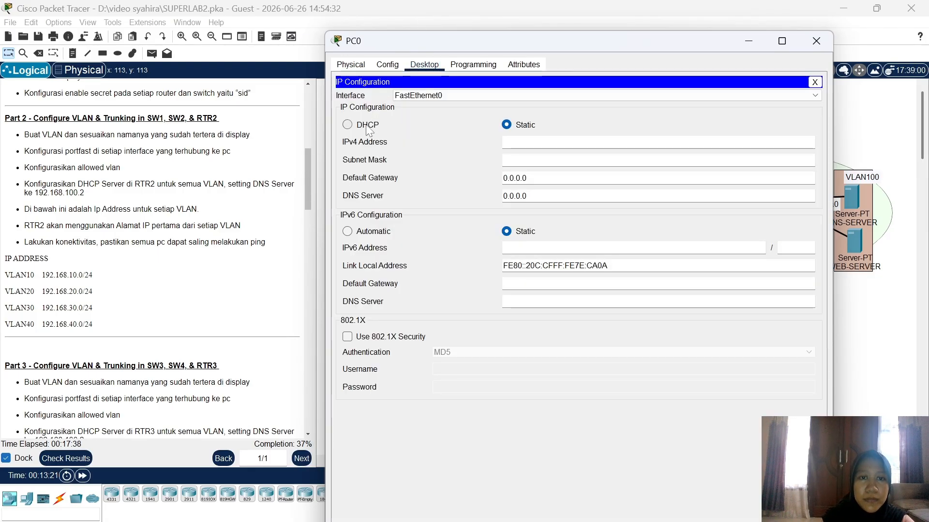
click(367, 127)
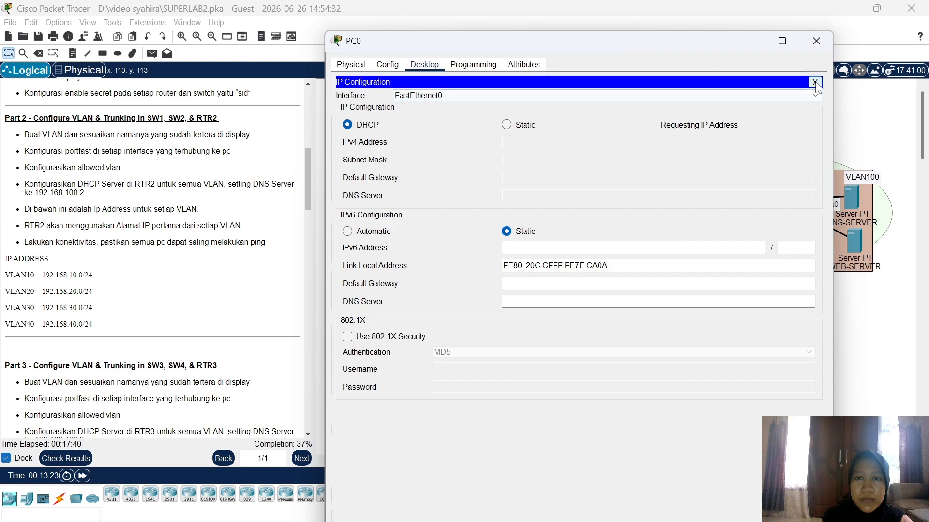
click(822, 36)
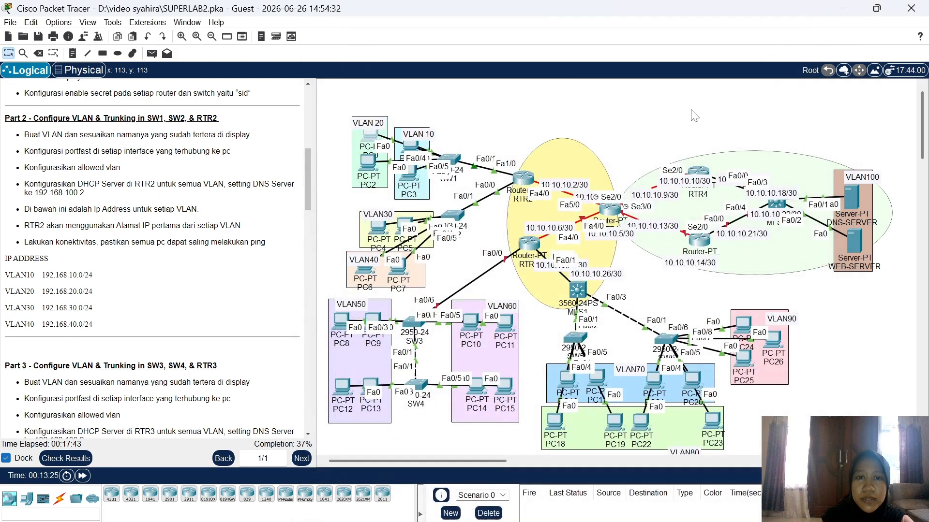
Step: Confirm PC2's IP configuration is already set to DHCP
click(368, 167)
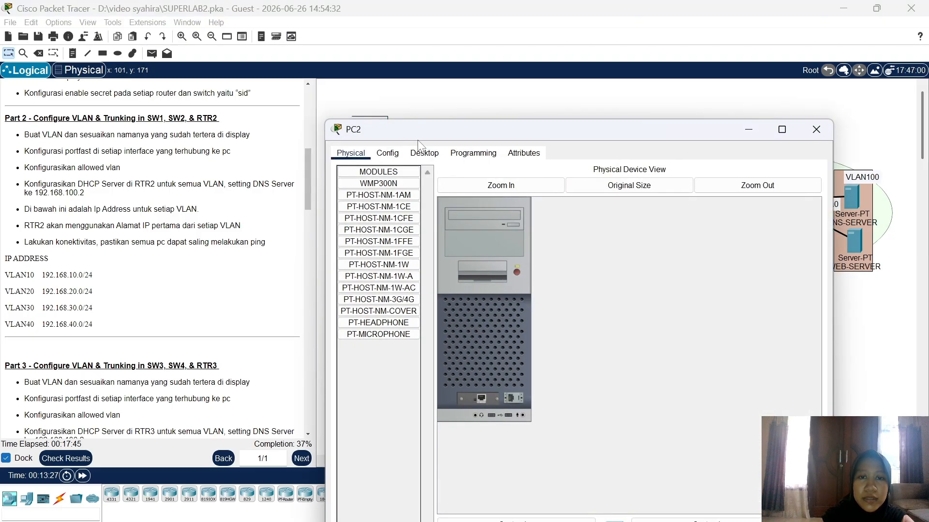
click(424, 153)
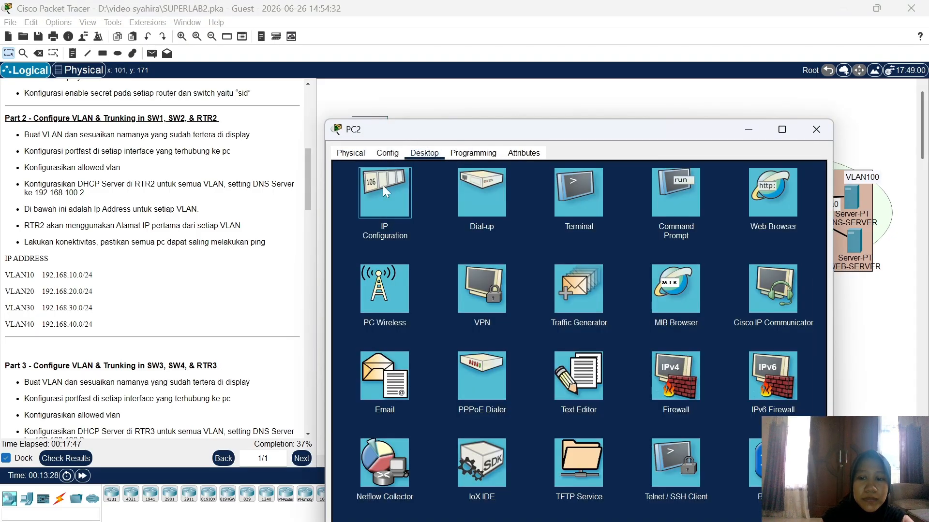
click(386, 192)
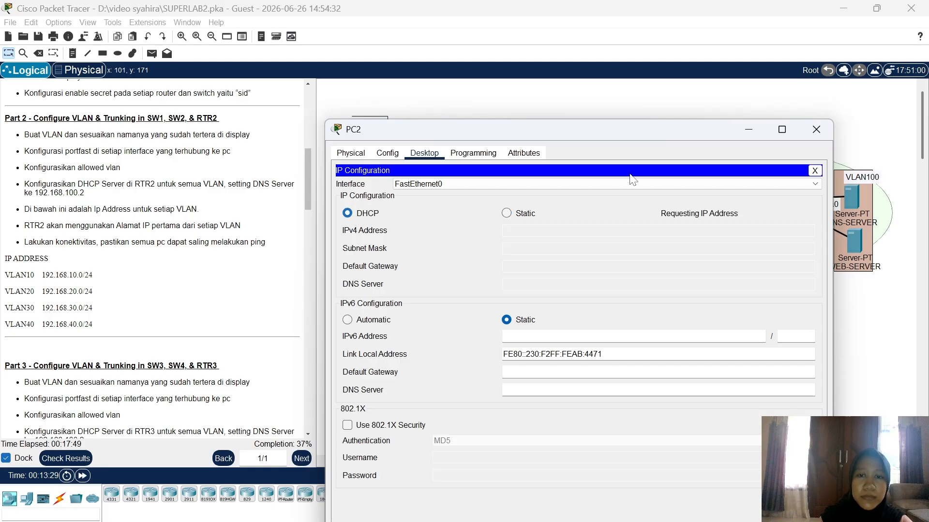
click(816, 139)
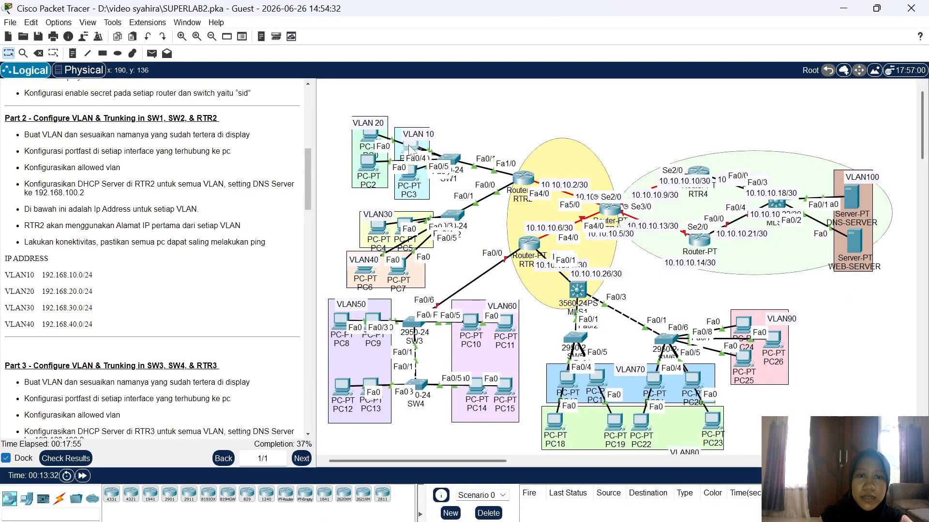
Step: Switch PC1 and PC3 to DHCP, receiving 192.168.10.2 and 192.168.10.3 with gateway 192.168.10.1
click(411, 148)
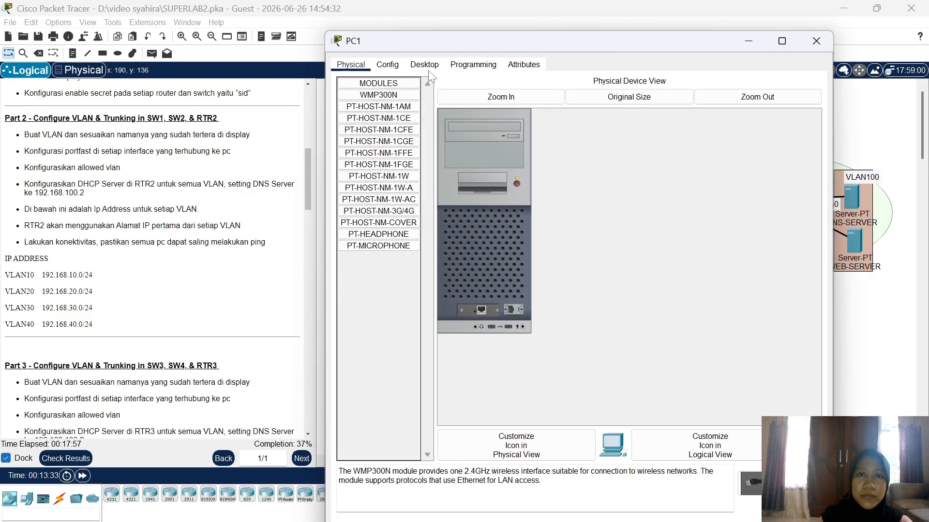
click(426, 68)
click(376, 119)
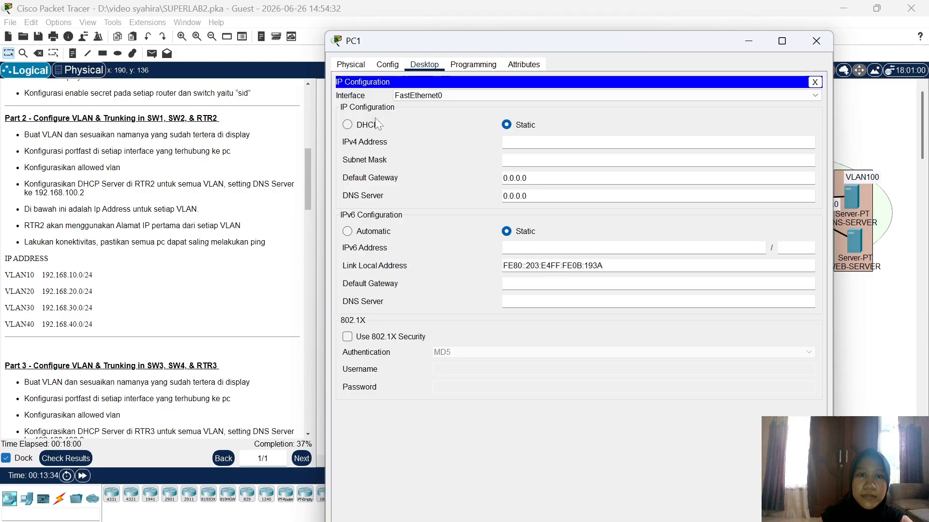
click(376, 125)
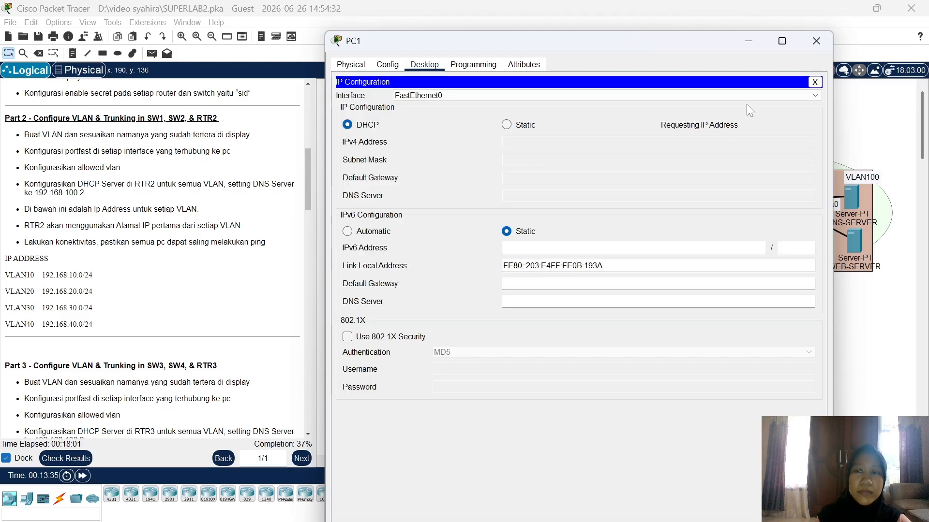
click(825, 40)
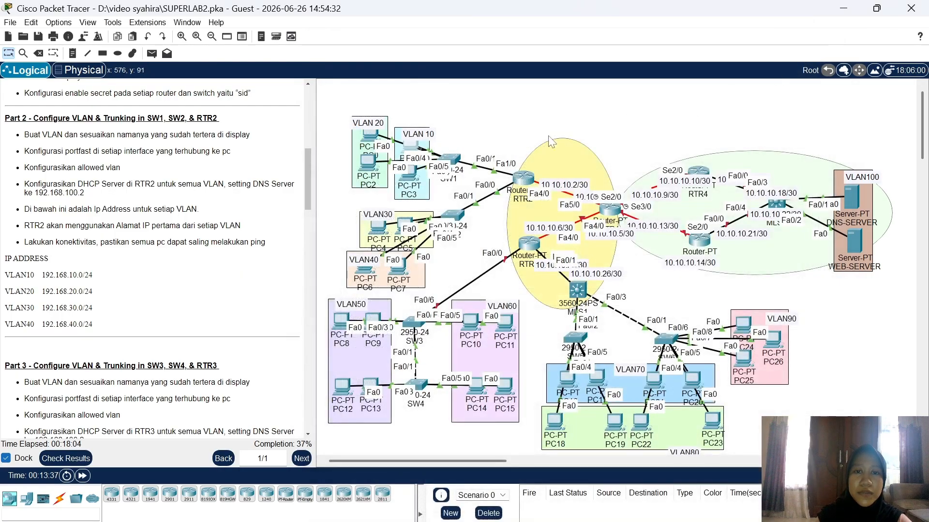
click(412, 182)
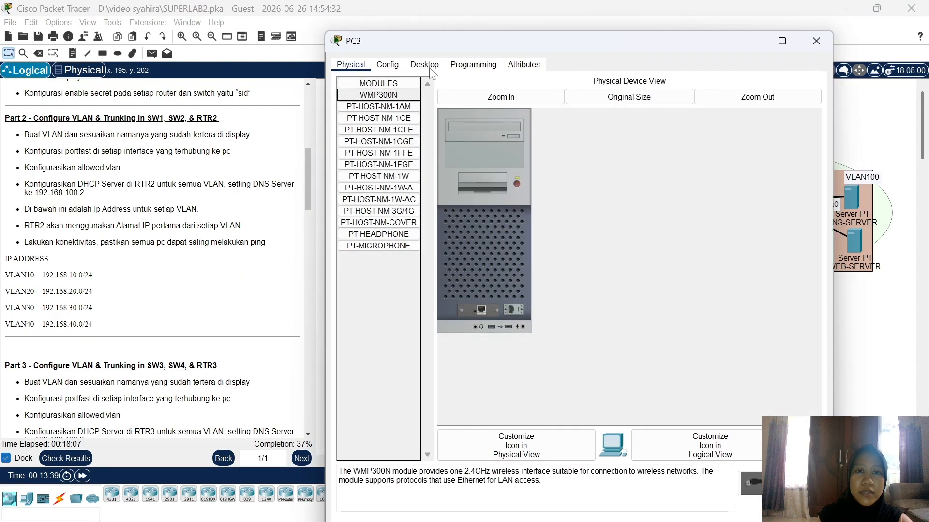
click(425, 65)
click(378, 105)
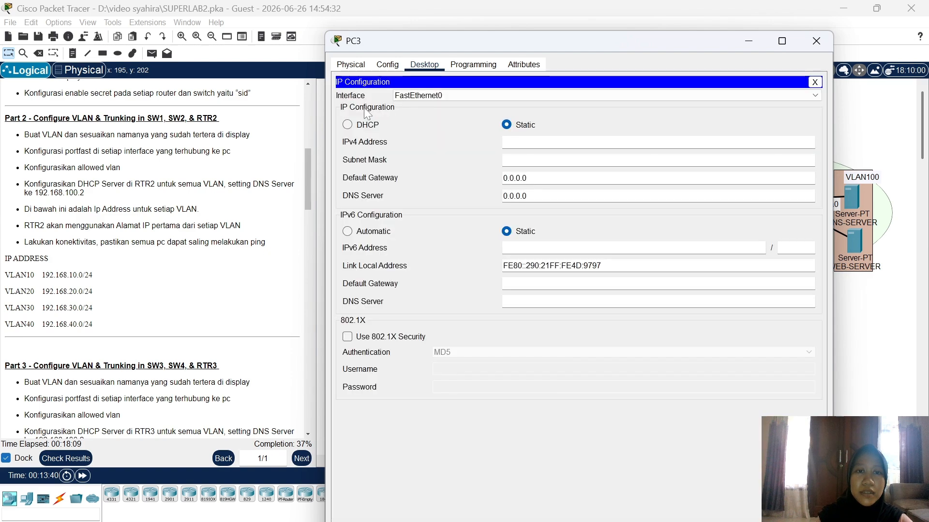
click(348, 124)
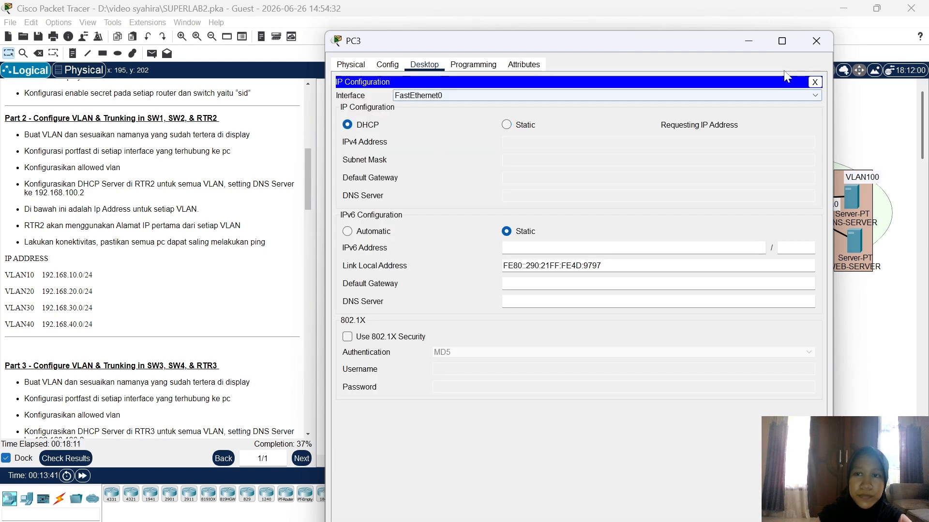
click(817, 41)
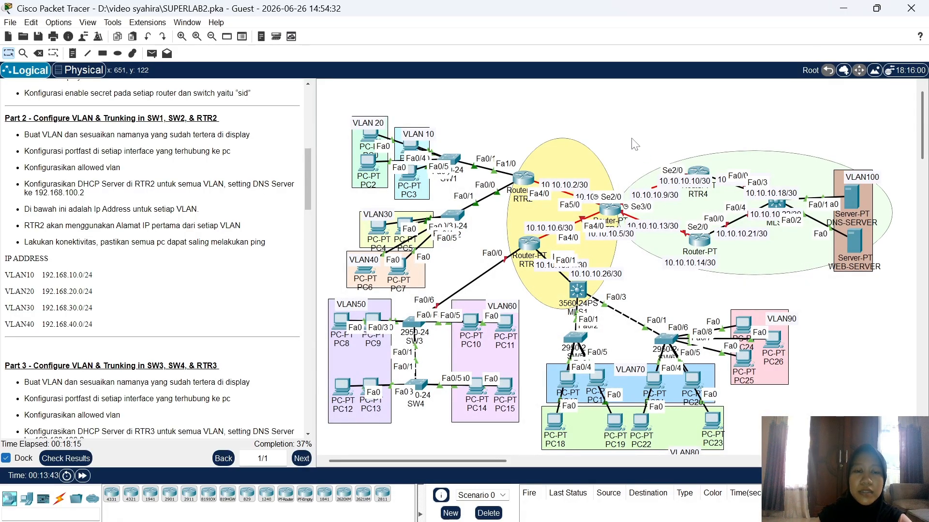
Step: Review the assessment items (82/219), confirming RTR2's VLAN10–VLAN40 DHCP pools are correct, then close results
click(90, 460)
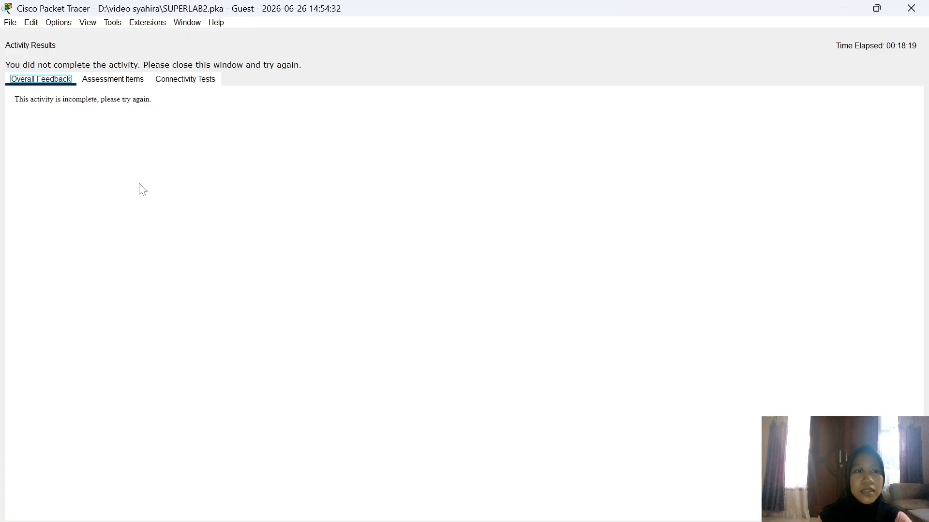
click(127, 80)
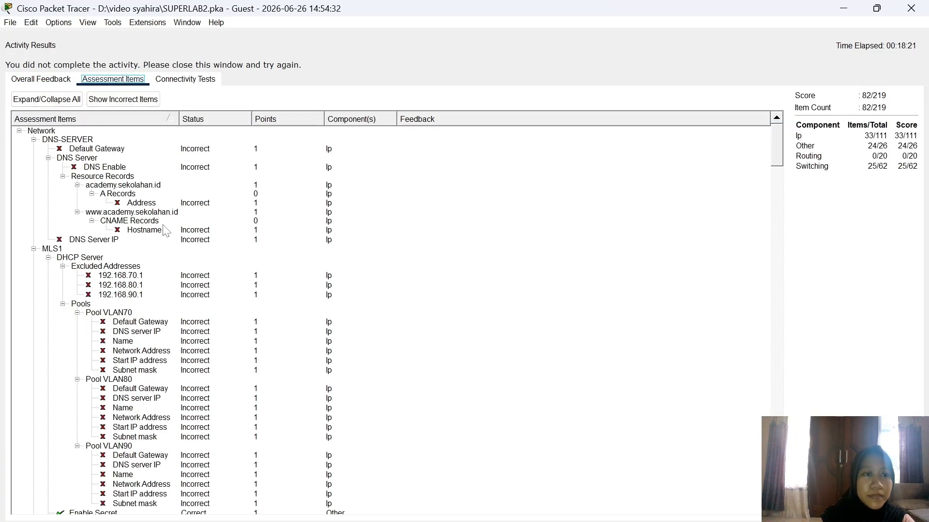
scroll(170, 279, down, 20)
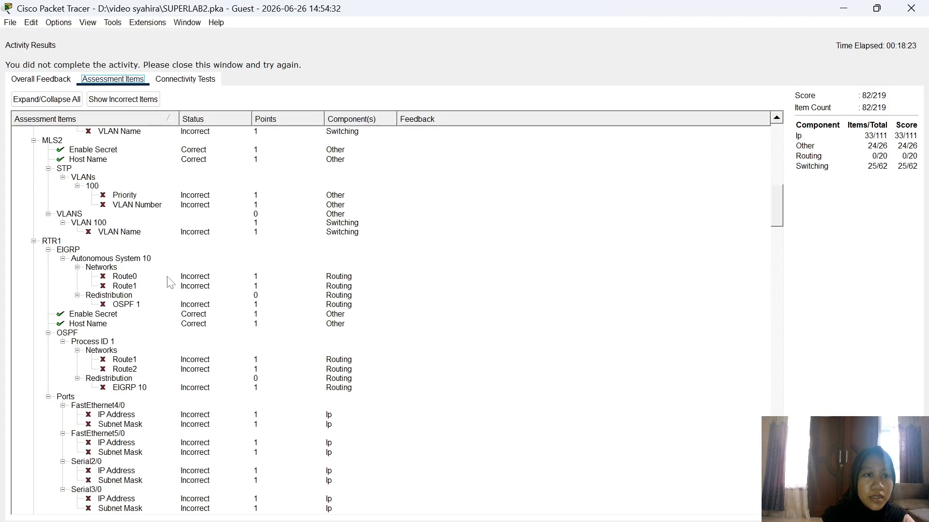
scroll(170, 282, down, 20)
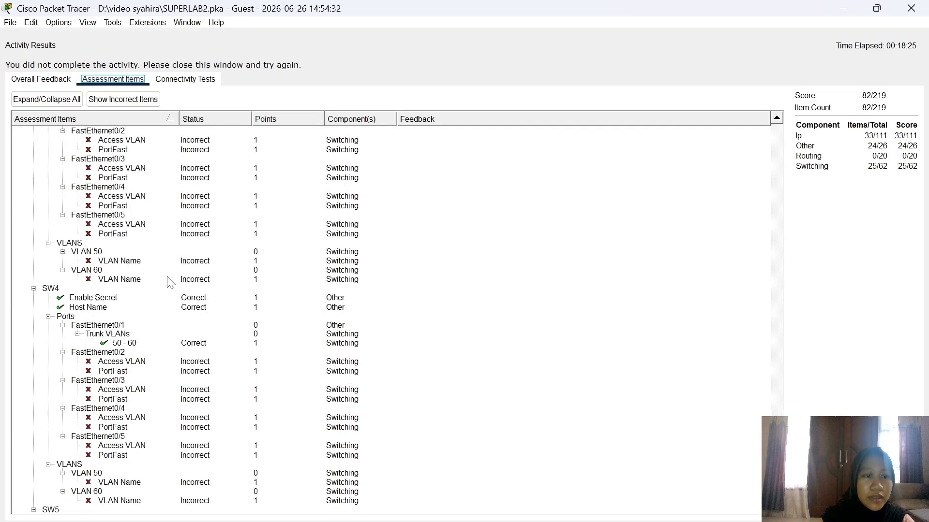
scroll(169, 282, down, 12)
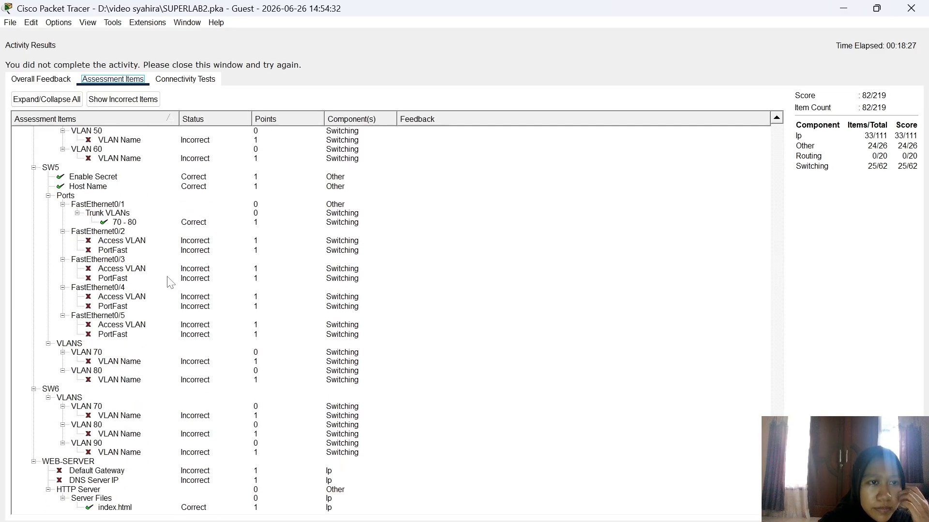
scroll(169, 282, up, 20)
scroll(170, 281, up, 20)
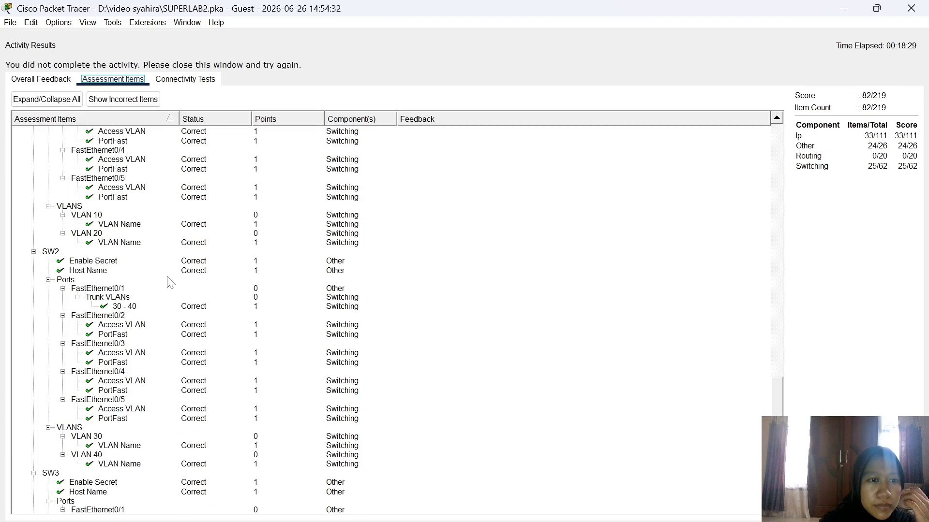
scroll(169, 282, up, 20)
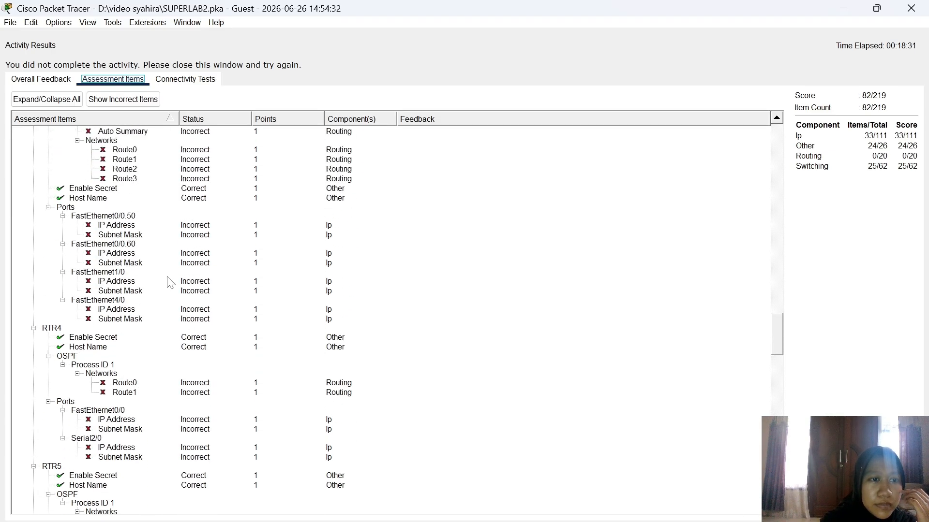
scroll(169, 282, up, 8)
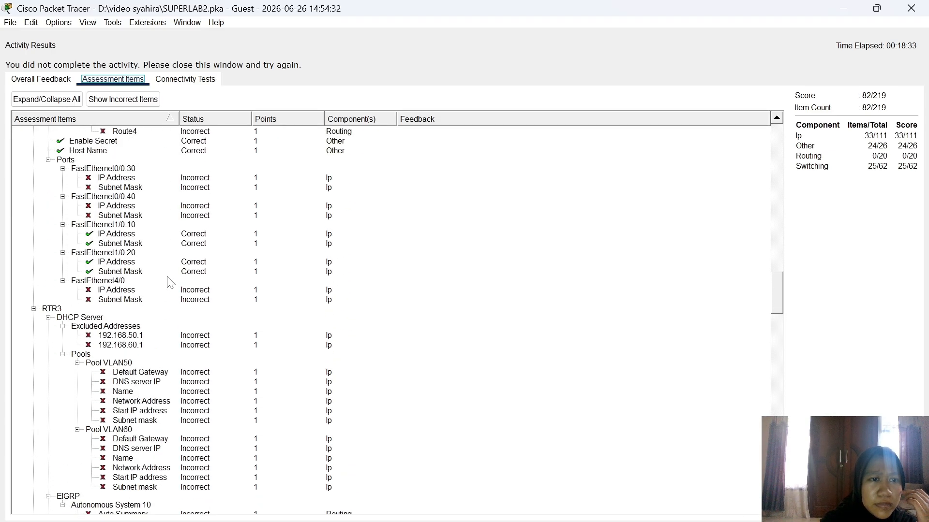
scroll(169, 282, up, 11)
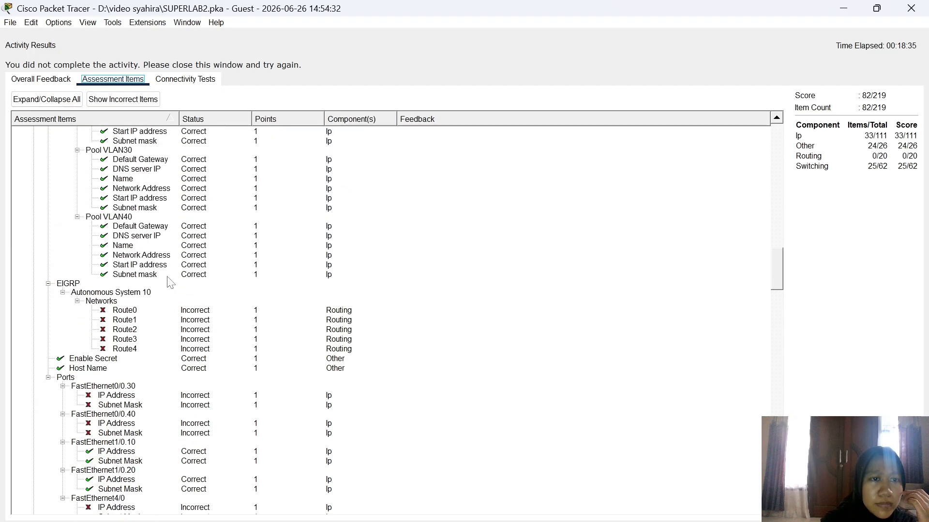
scroll(170, 282, up, 1)
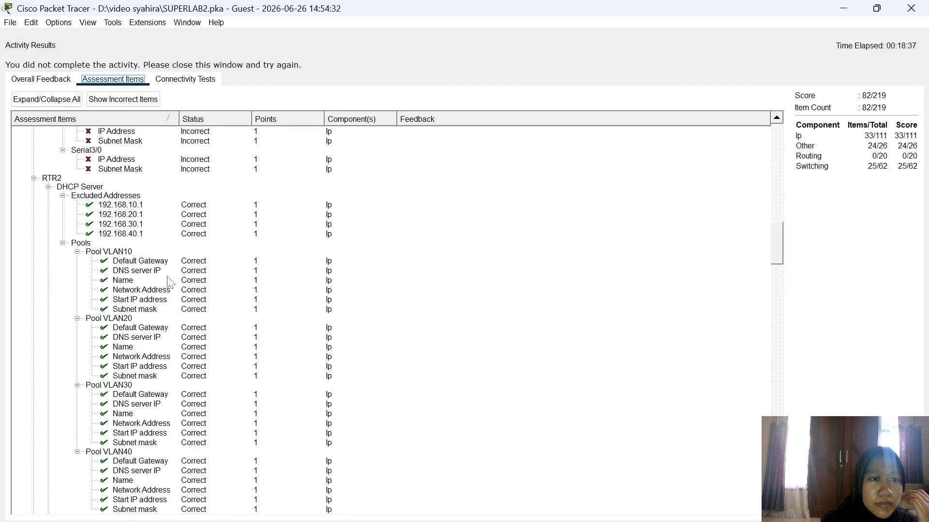
scroll(170, 282, down, 12)
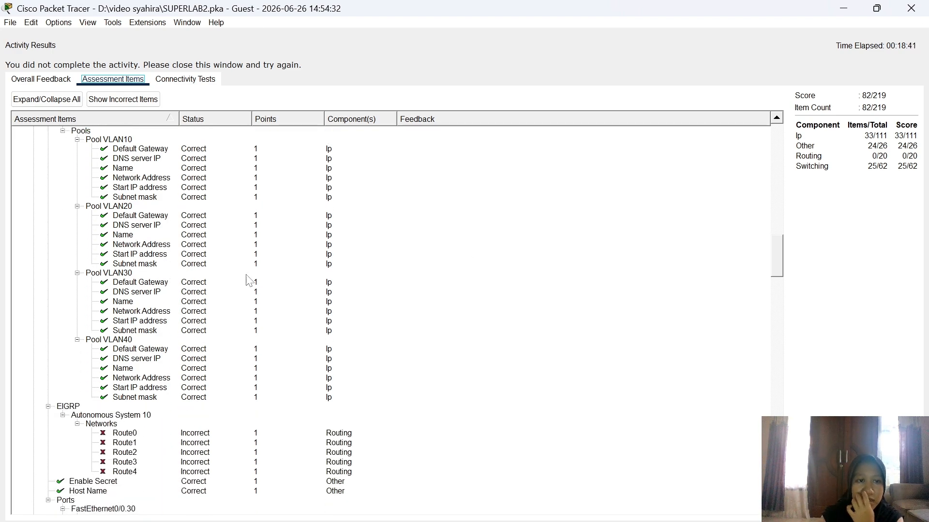
click(911, 8)
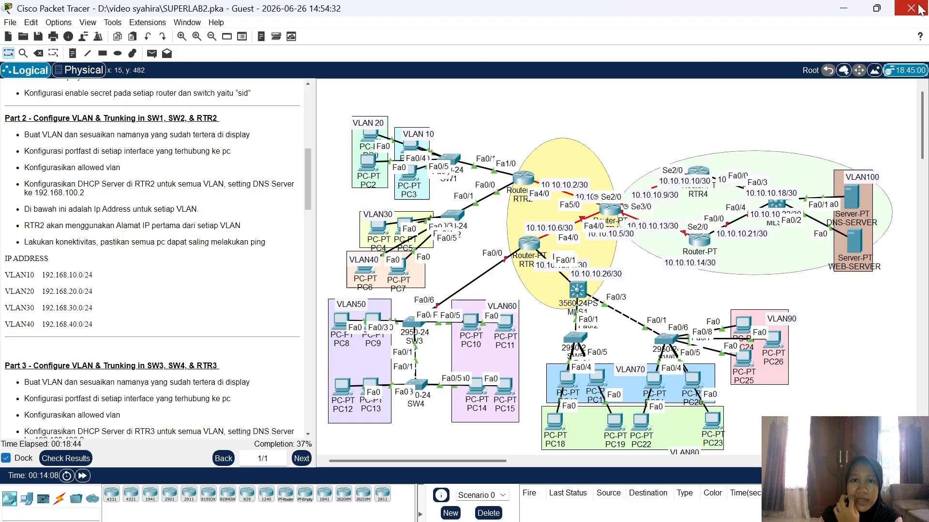
Step: Set PC4 to obtain its IP address from DHCP
click(384, 227)
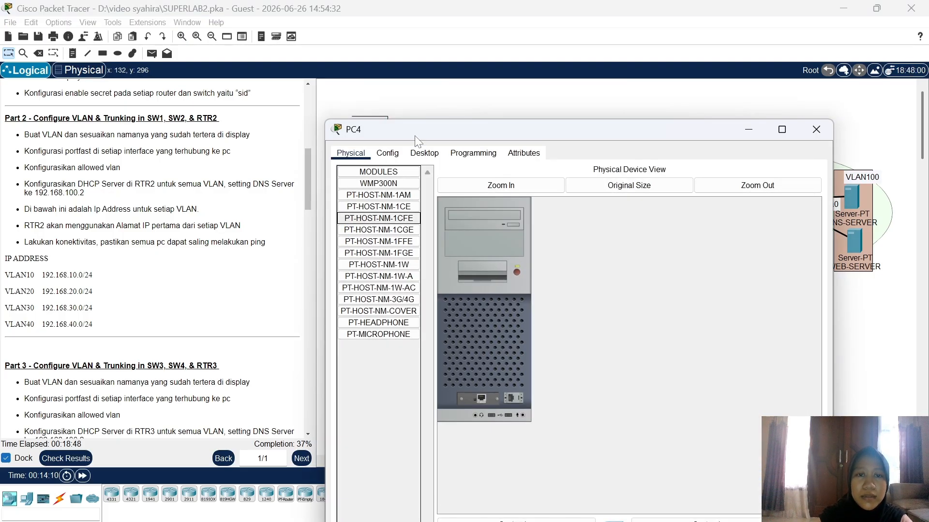
click(425, 151)
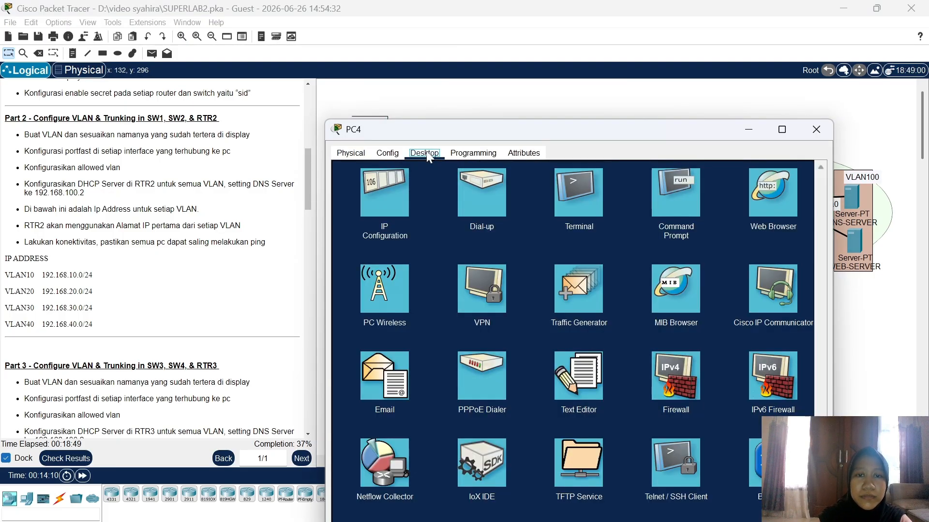
click(380, 192)
click(361, 213)
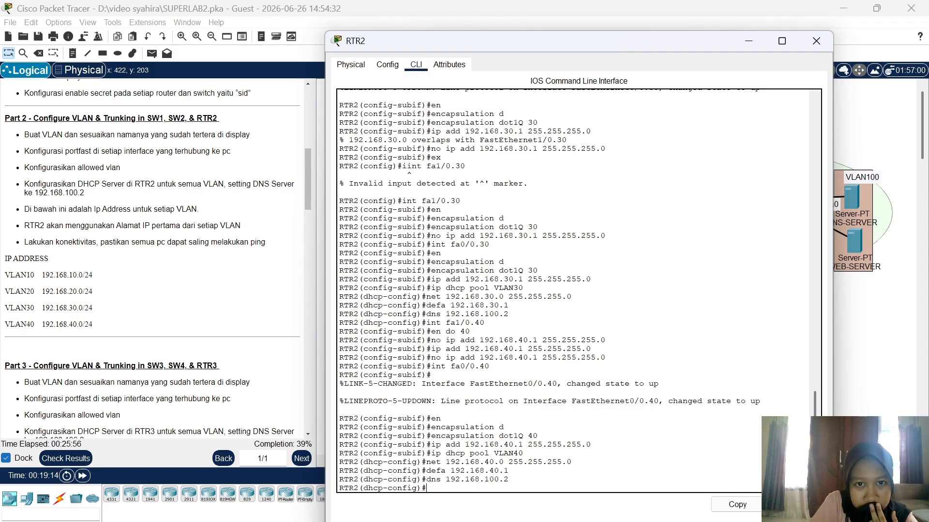
Step: Review RTR2's console output for the VLAN40 DHCP pool and close the RTR2 window
scroll(549, 290, up, 5)
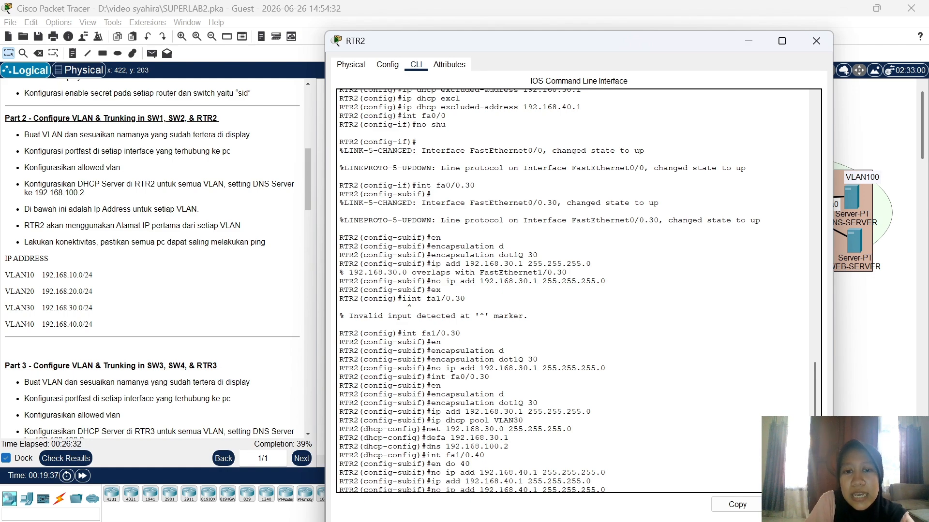
scroll(575, 290, down, 4)
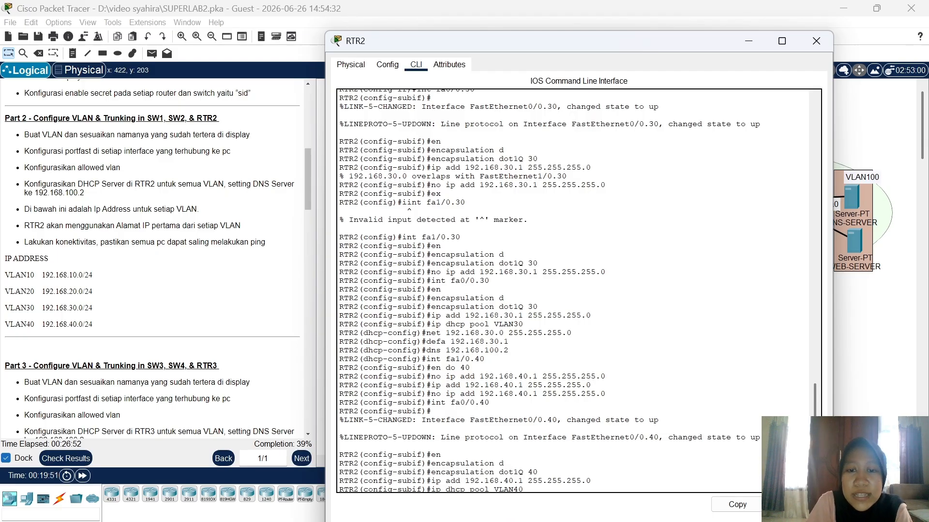
scroll(572, 291, down, 2)
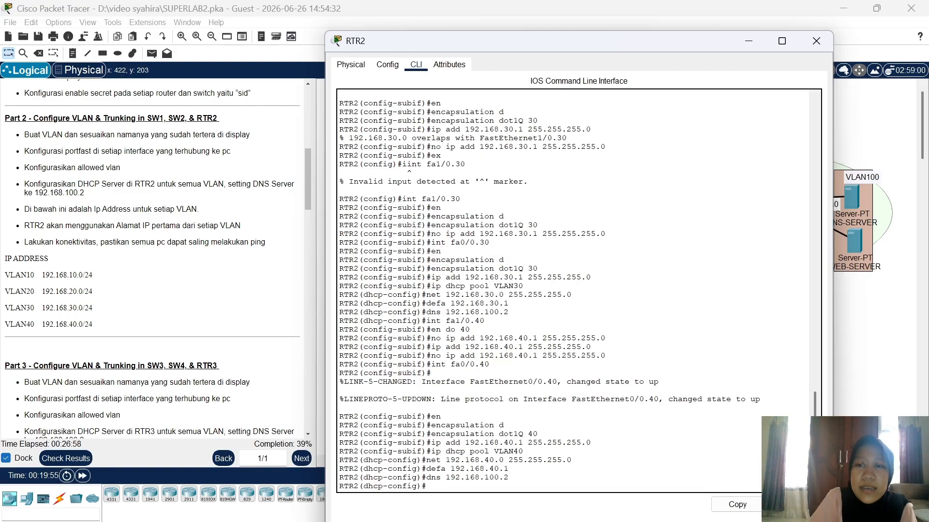
click(817, 41)
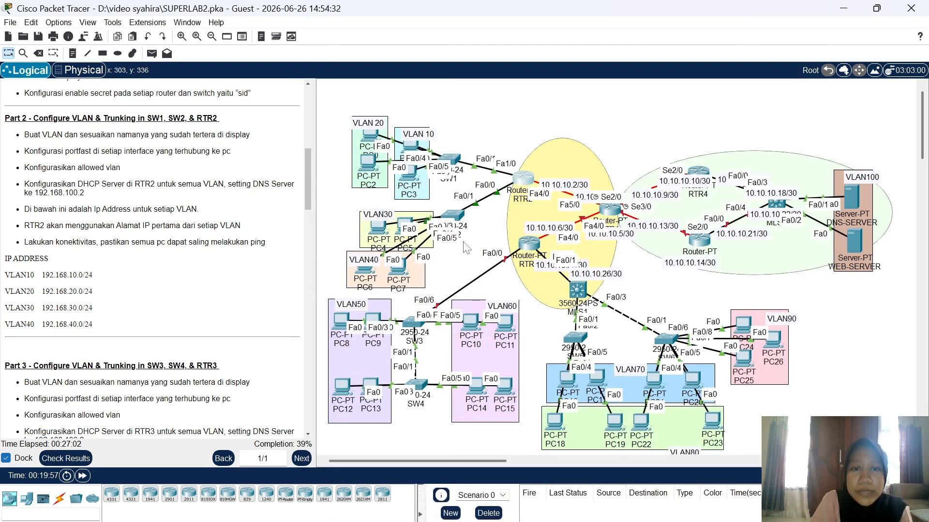
Step: Check PC4's DHCP-assigned address and switch PC5 to DHCP addressing
click(380, 231)
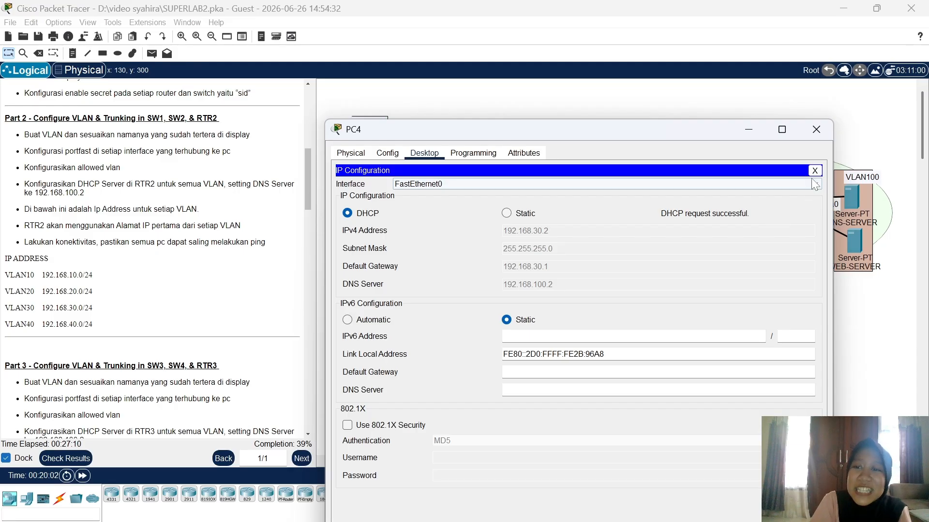
click(817, 130)
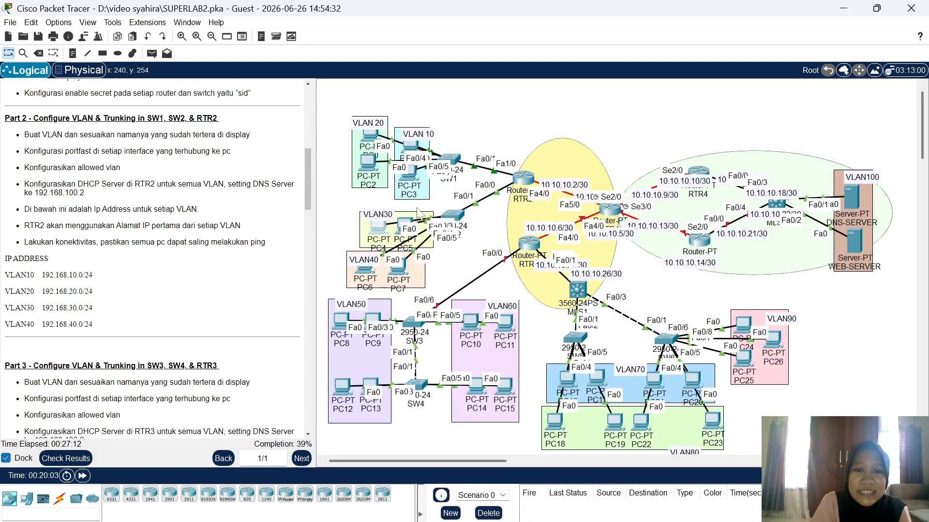
click(404, 227)
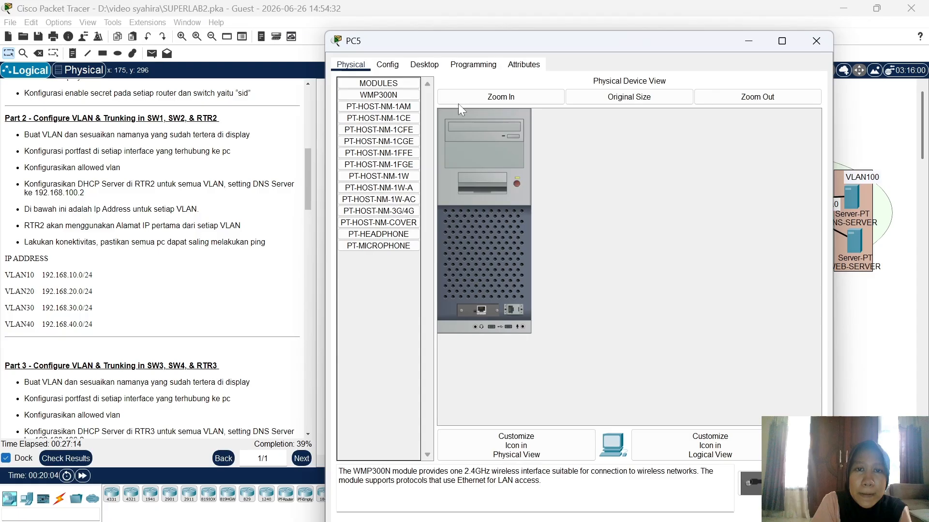
click(424, 64)
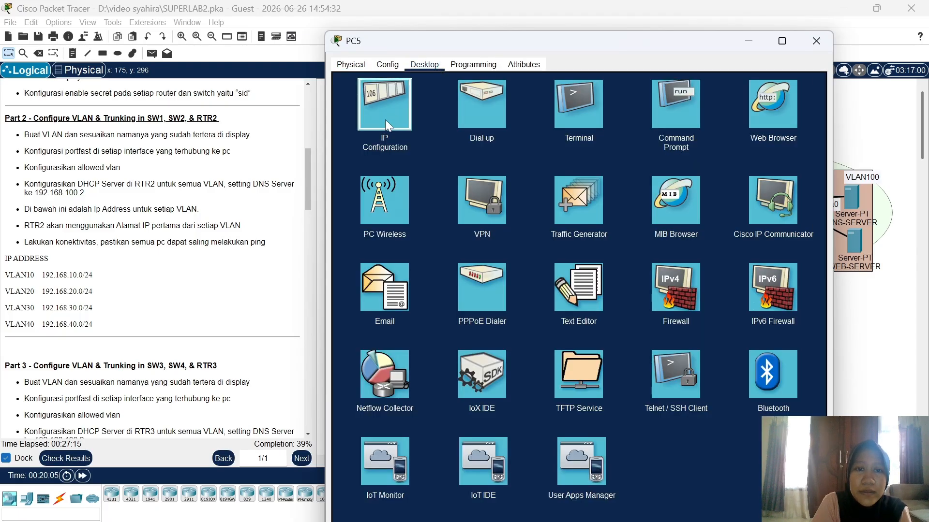
click(385, 120)
click(364, 124)
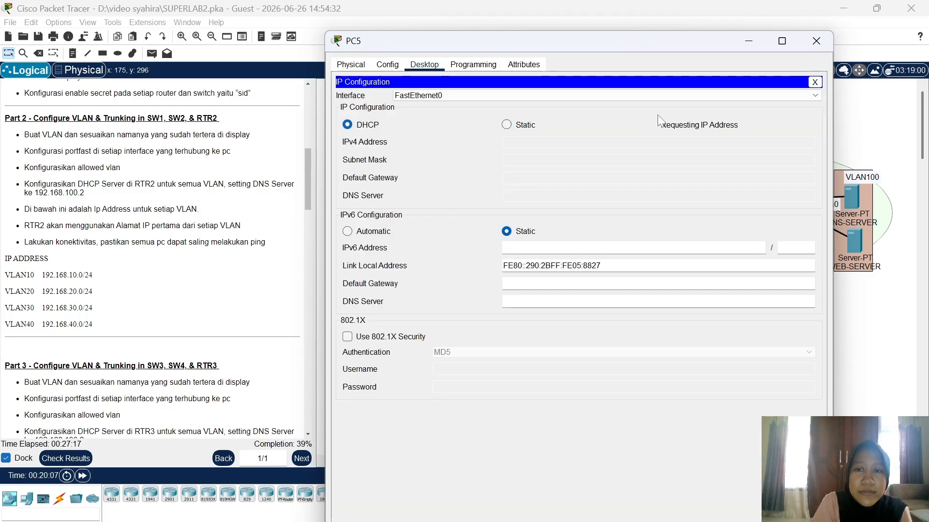
click(824, 47)
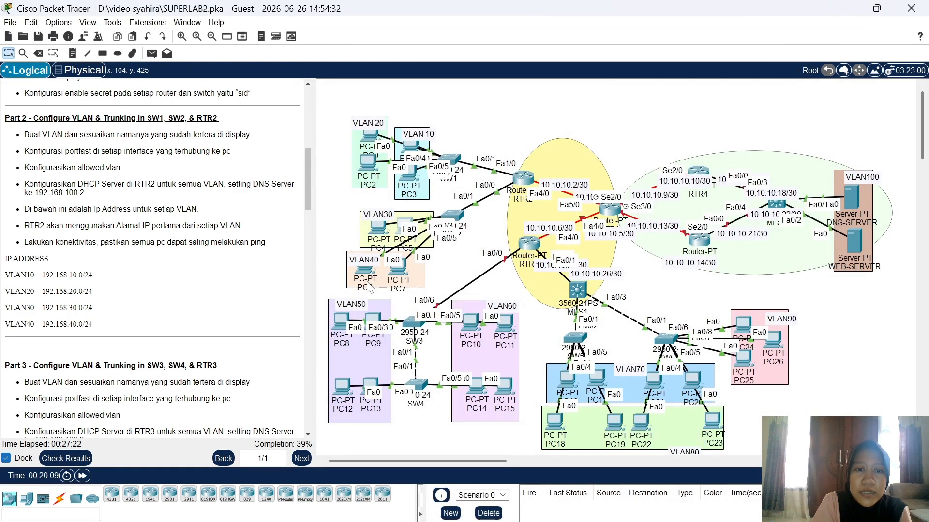
Step: Check PC6's IP configuration and set PC7 to DHCP, receiving 192.168.40.3 with gateway 192.168.40.1
click(370, 277)
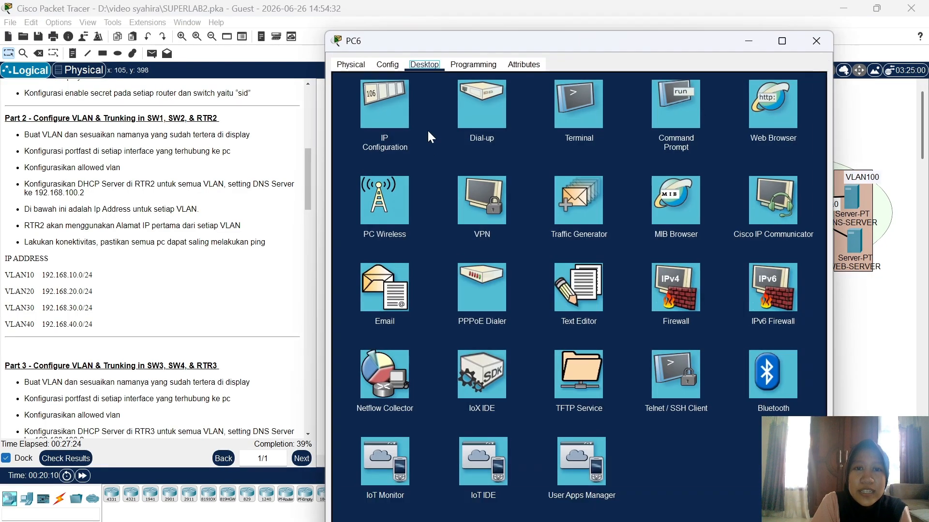
click(393, 107)
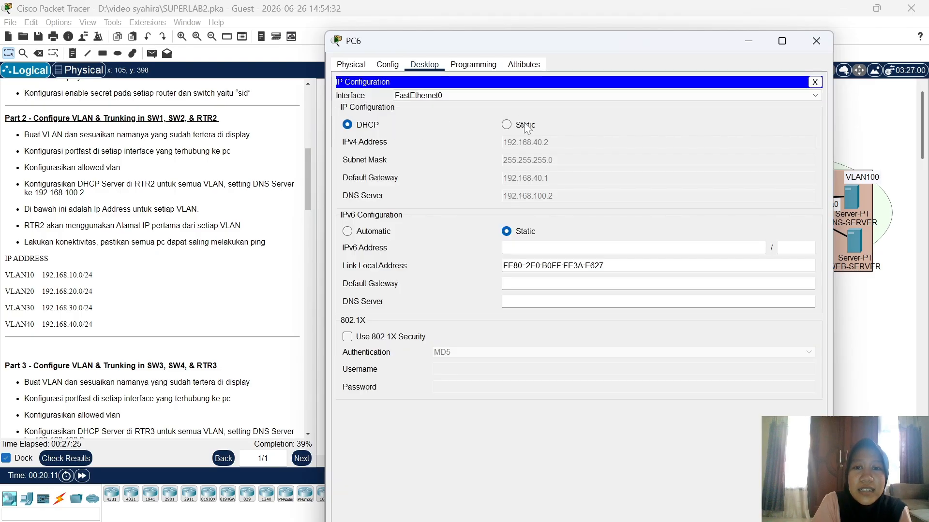
click(809, 39)
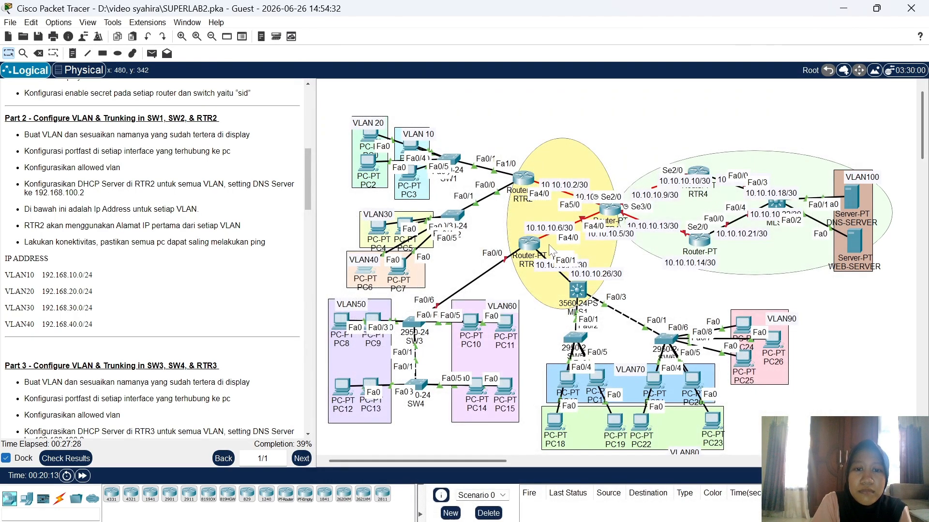
click(397, 271)
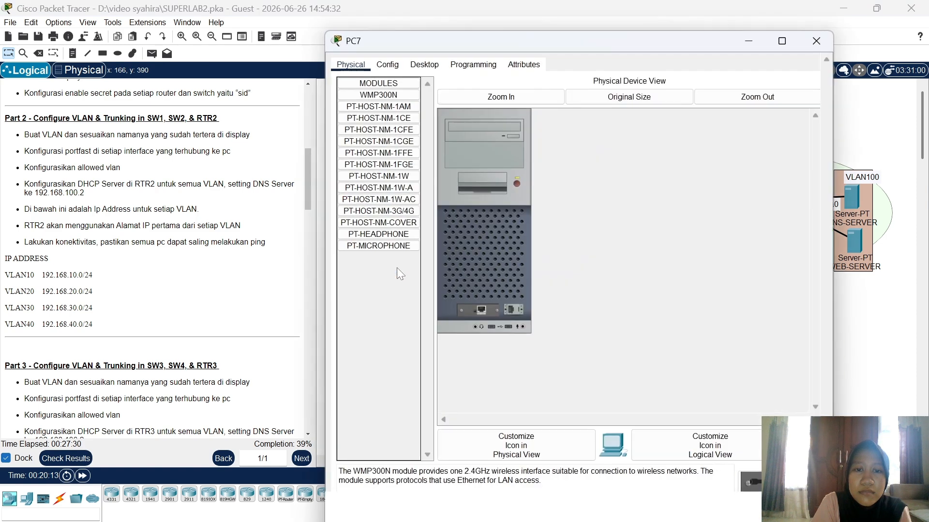
click(424, 64)
click(389, 94)
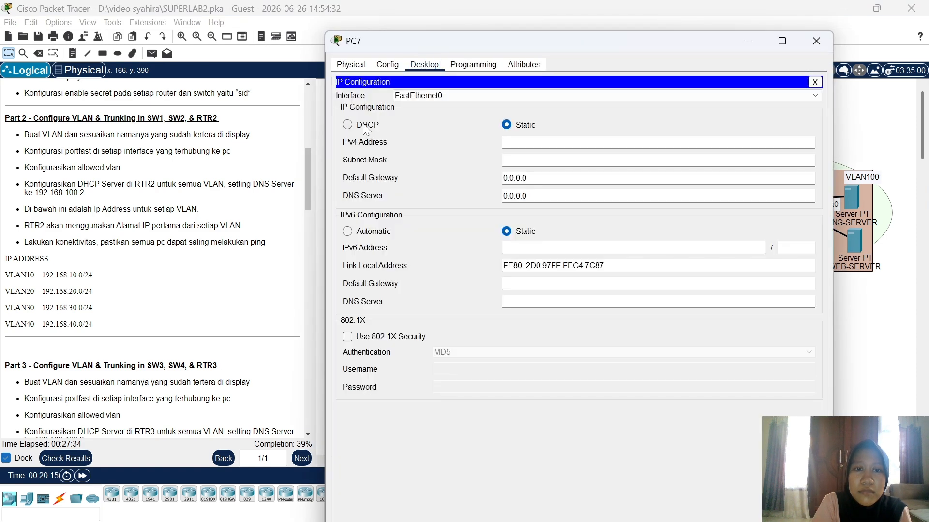
click(366, 128)
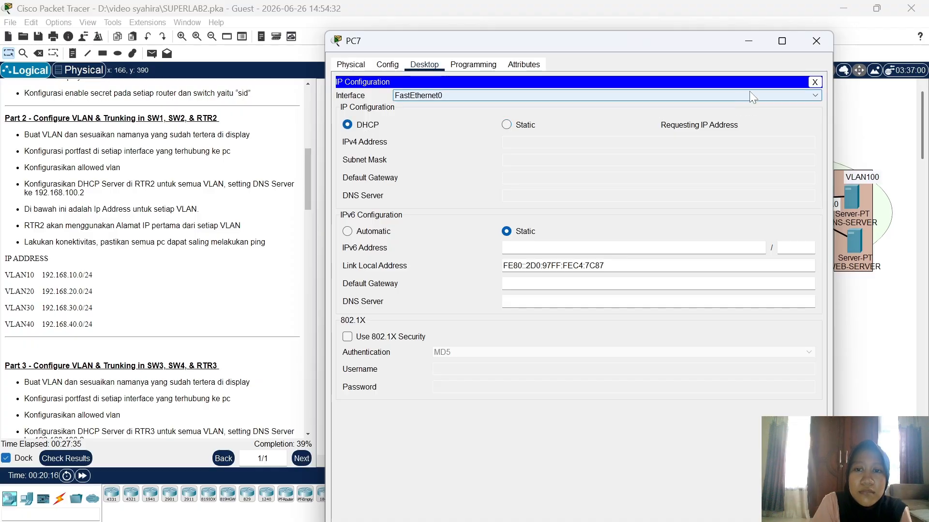
click(811, 42)
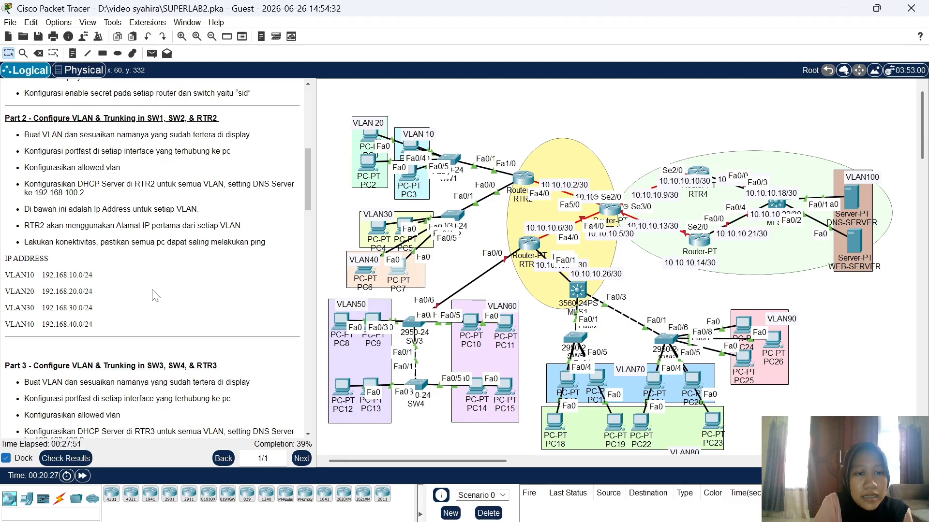
Step: Scroll the instructions to Part 3's VLAN50/60 subnets, nudge PC8 left, and open PC9
scroll(155, 296, down, 4)
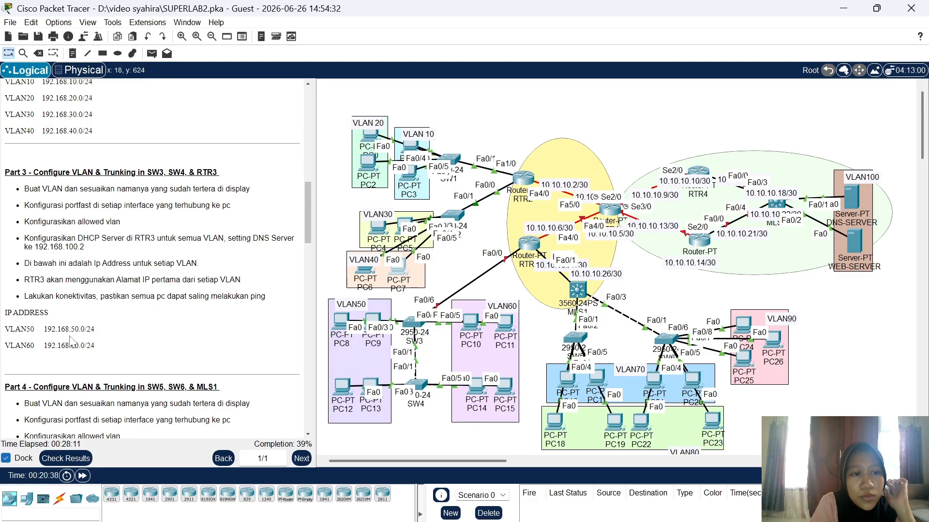
mouse_move(419, 414)
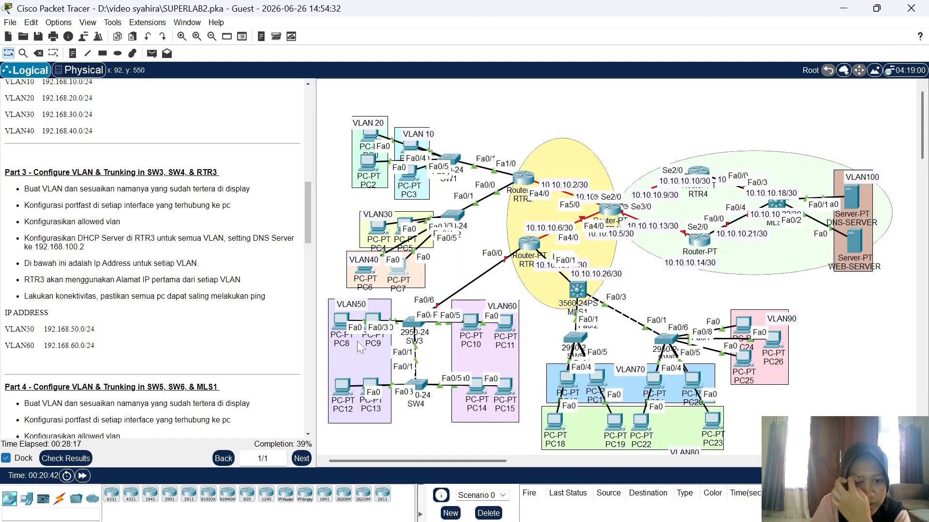
mouse_move(338, 319)
mouse_down()
mouse_move(342, 247)
mouse_move(333, 319)
mouse_up()
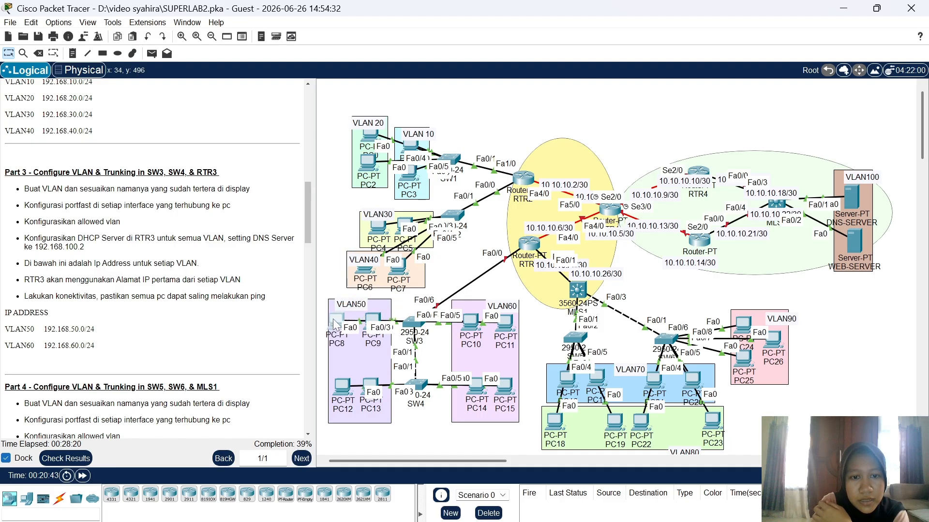
click(368, 317)
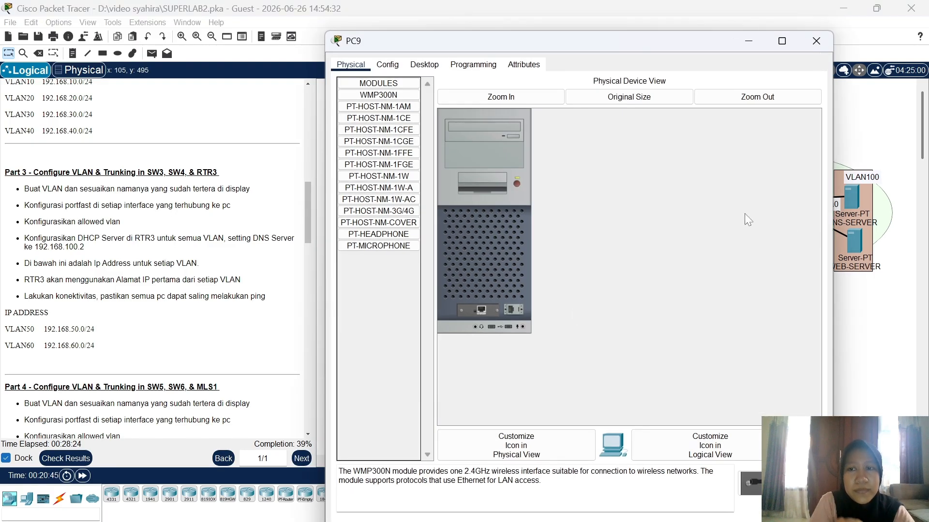
Step: Close PC9's window and slightly reposition PC9 and PC12 on the topology
click(865, 313)
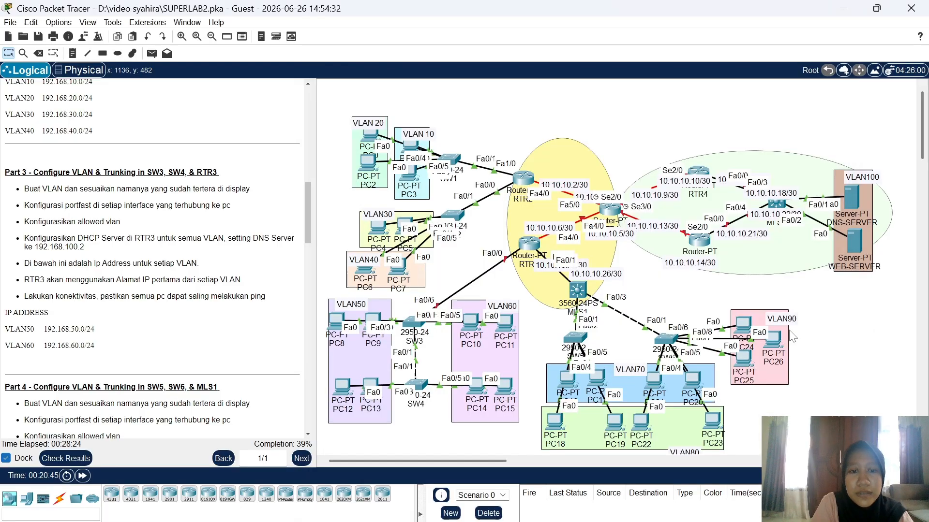
click(374, 322)
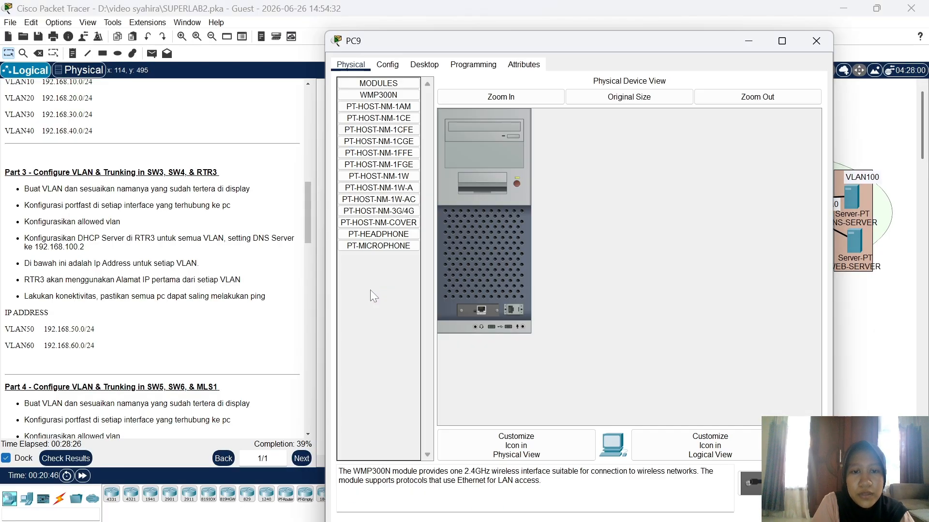
click(862, 365)
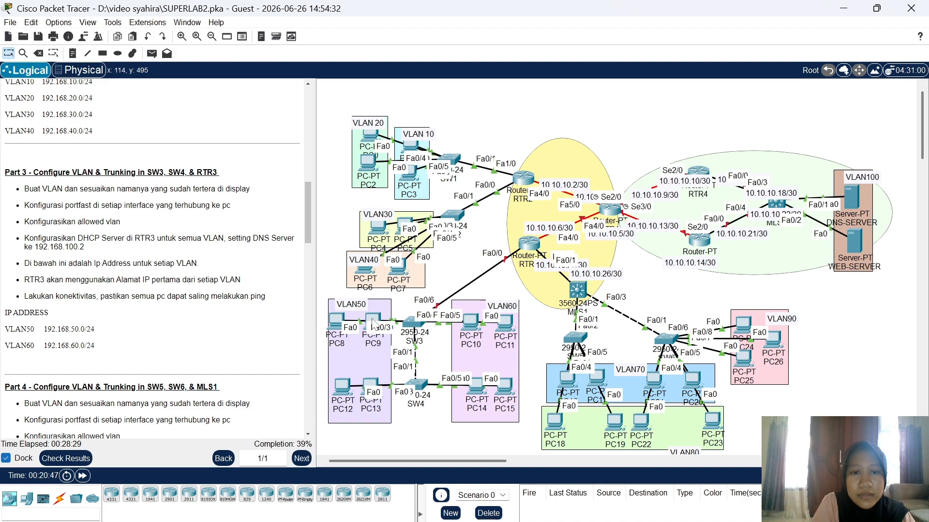
mouse_move(374, 321)
mouse_down()
mouse_move(373, 291)
mouse_move(372, 324)
mouse_up()
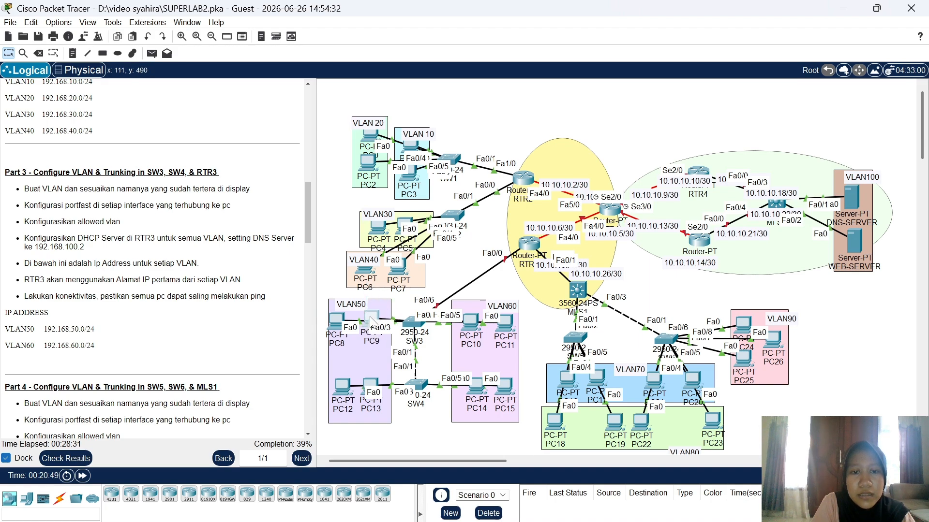
mouse_move(339, 391)
mouse_down()
mouse_move(343, 359)
mouse_move(342, 389)
mouse_up()
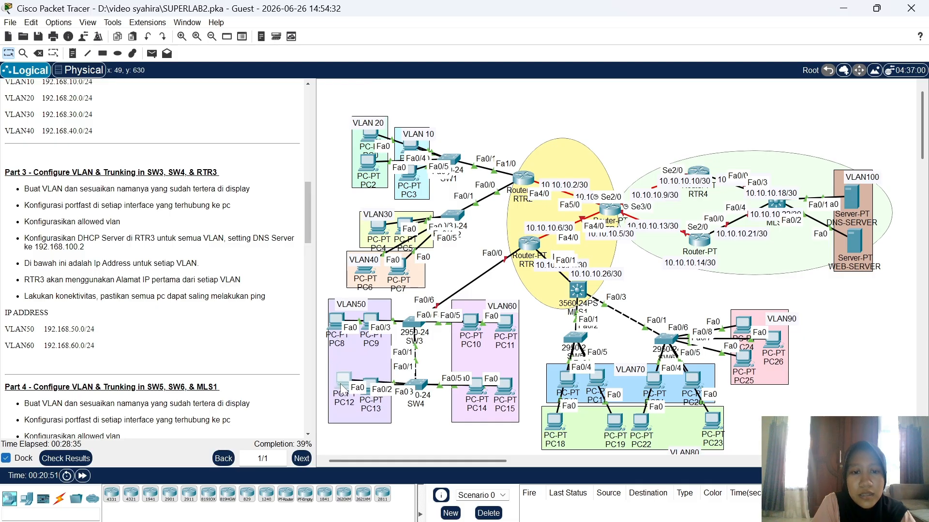
click(414, 328)
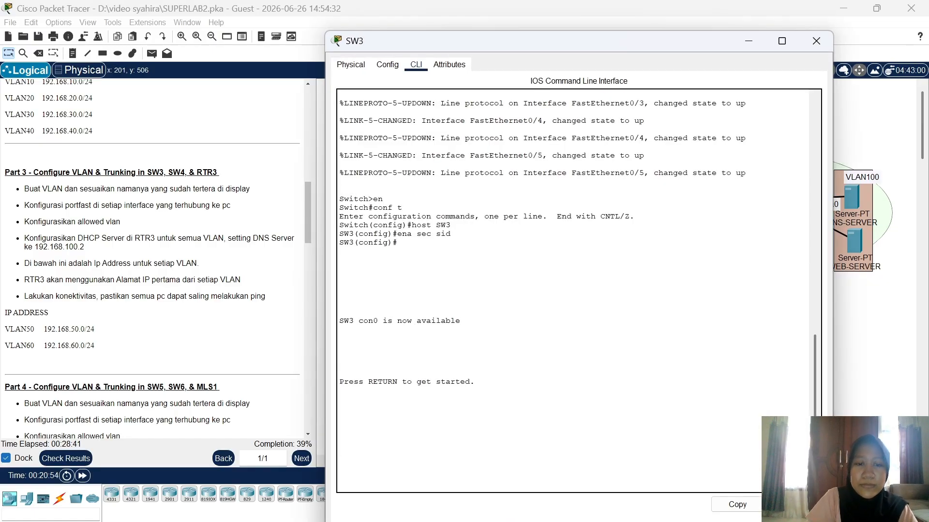
Step: Enter global configuration on SW3 and create VLAN 50 named VLAN50
key(Return)
text(en)
key(Return)
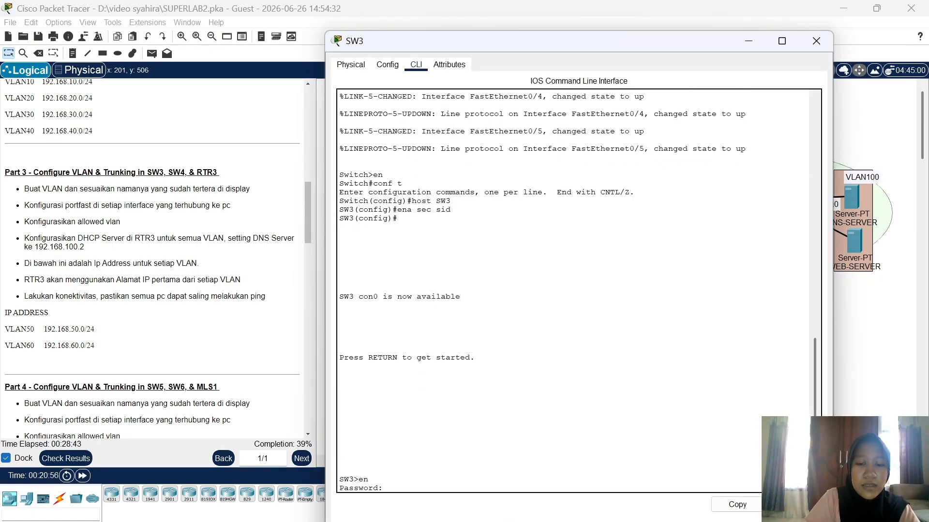
key(Return)
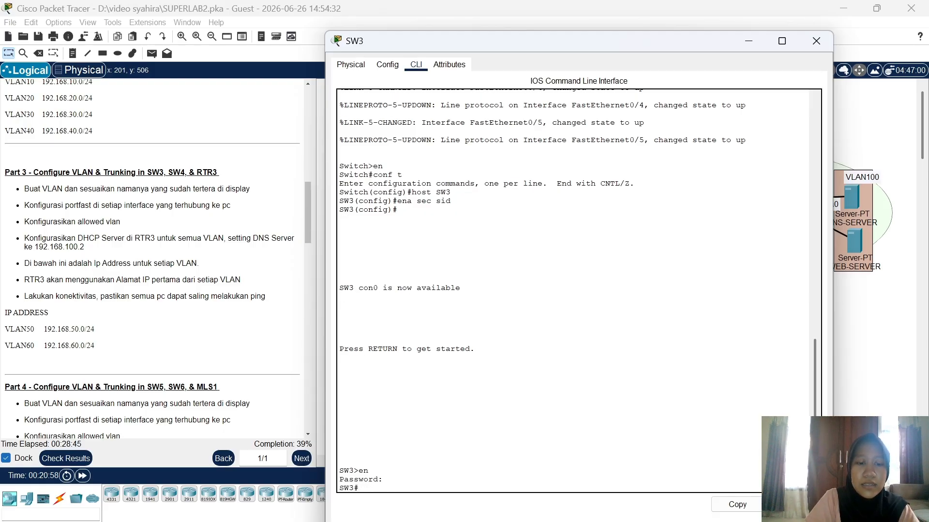
text(conf t)
key(Return)
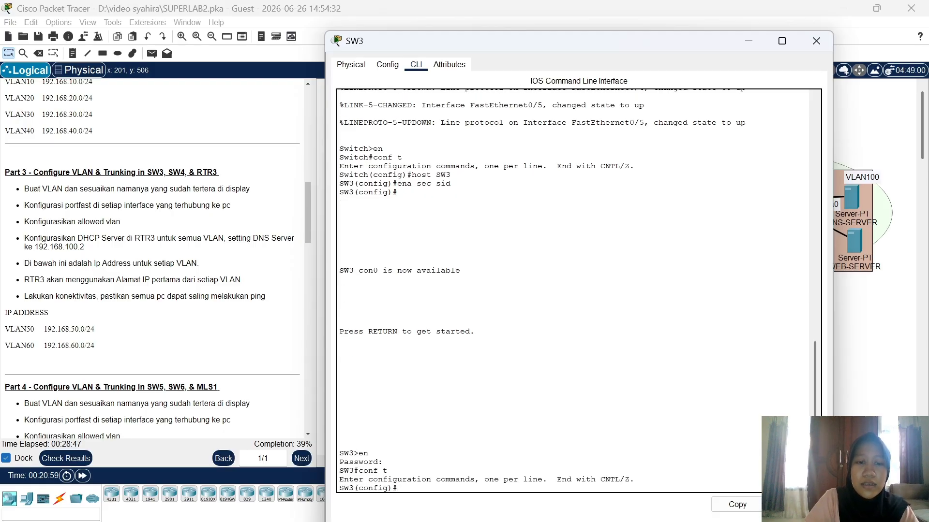
text(vla)
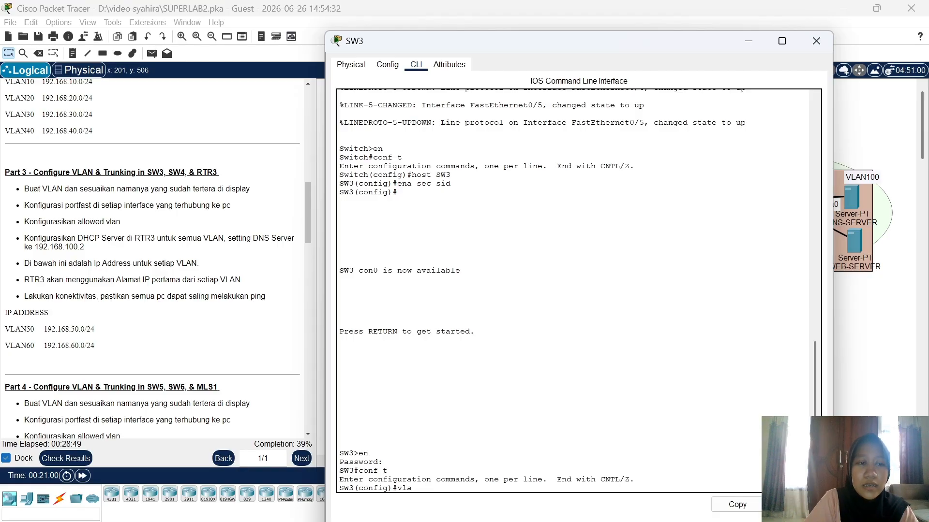
text(n 5)
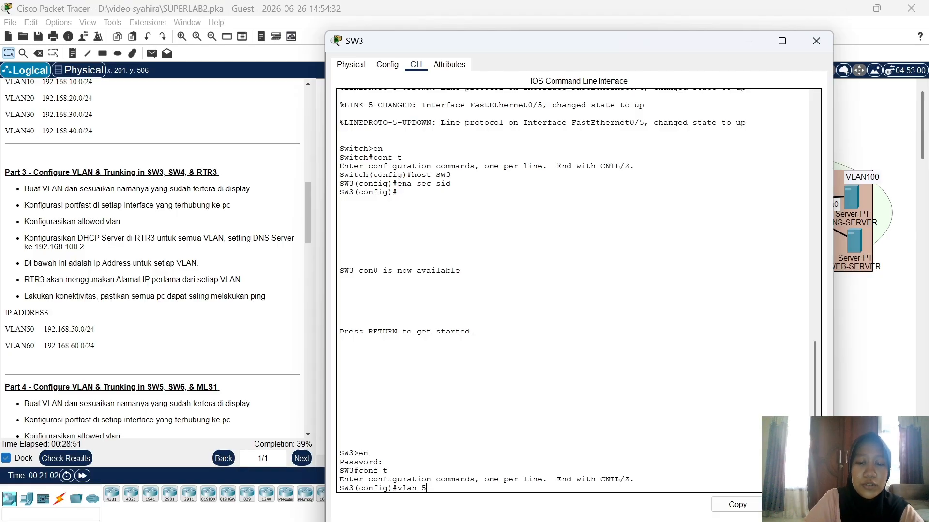
text(0)
key(Return)
text(name)
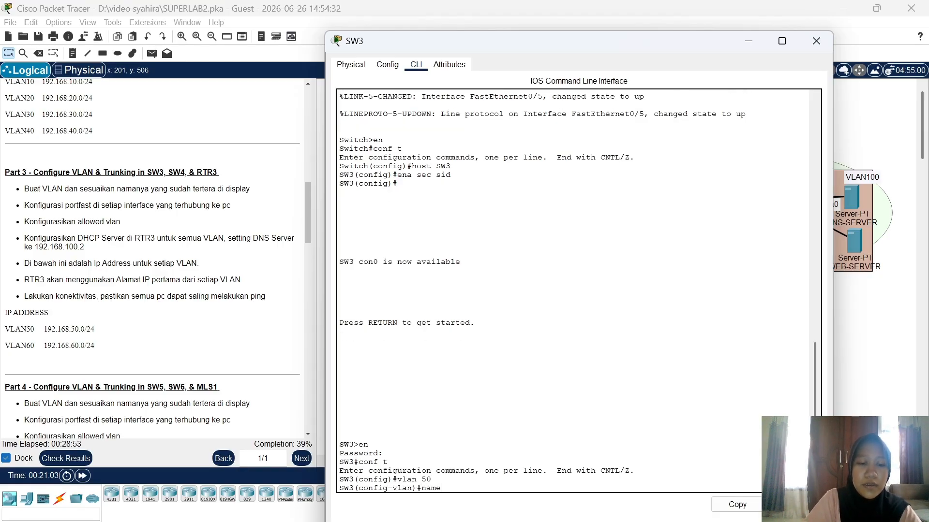
text( VLAN50)
key(Return)
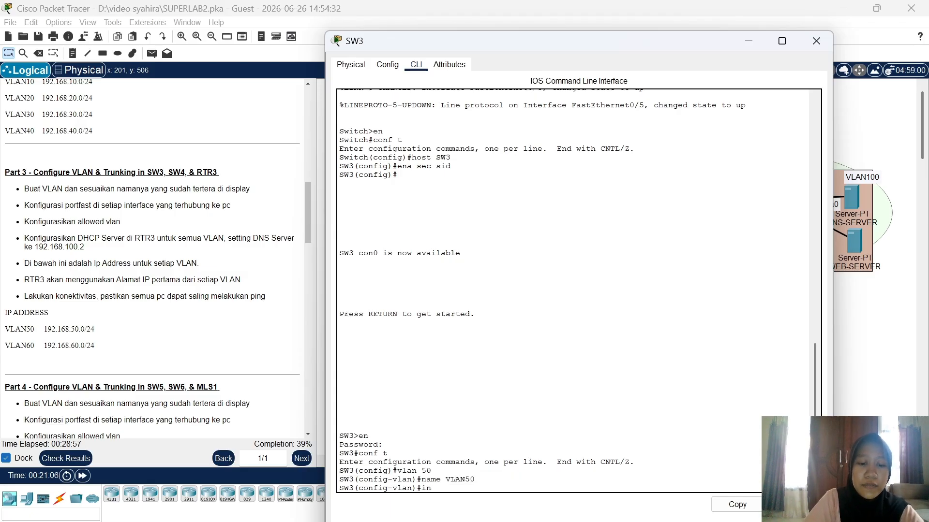
Step: Make ports Fa0/2–3 portfast access ports in VLAN 50
text(int ra fa)
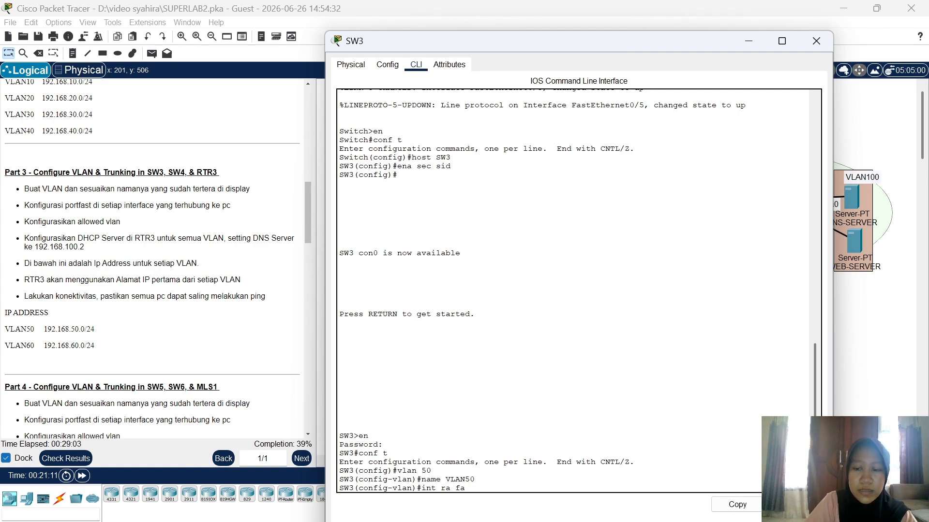
text(0/2-3)
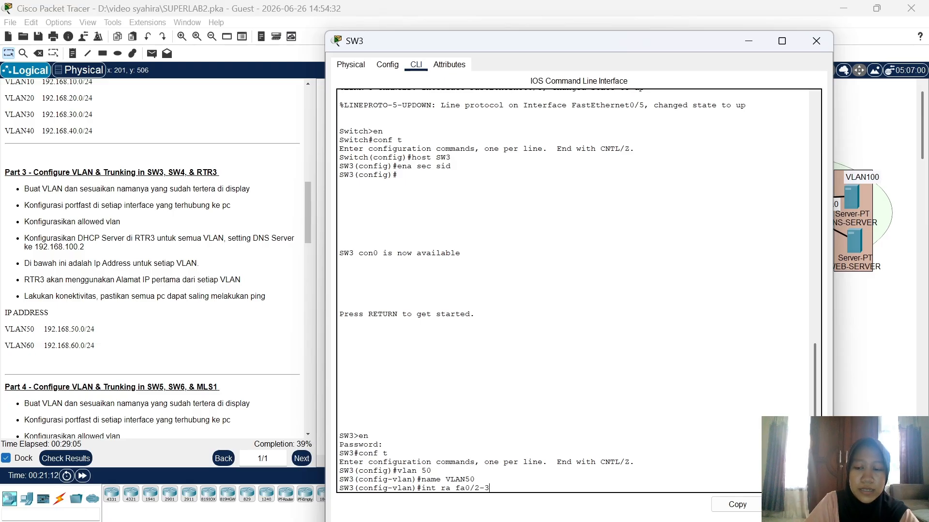
key(Return)
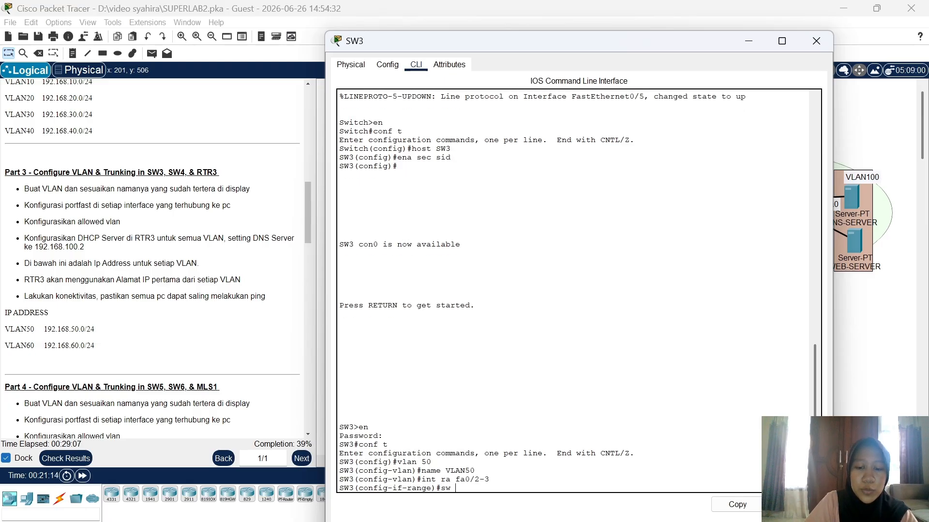
text(sw mo acc)
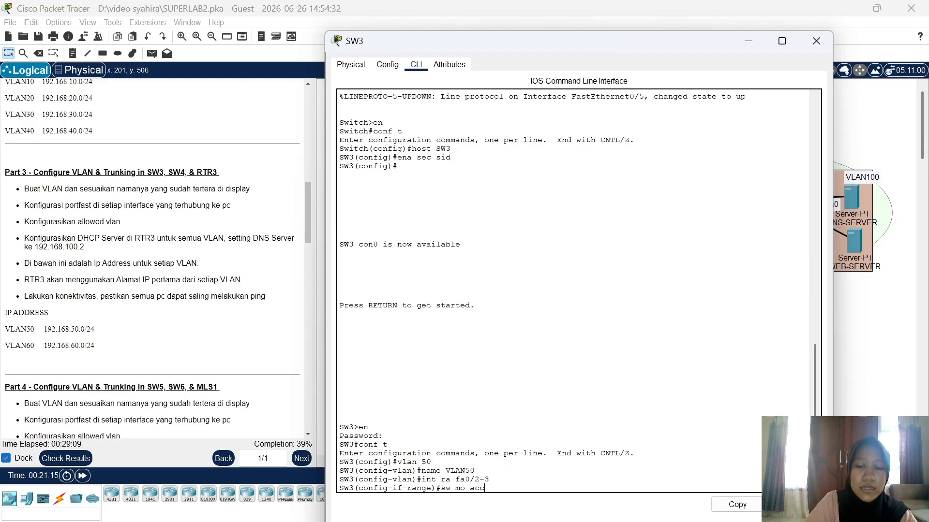
key(Return)
text(sw acc v)
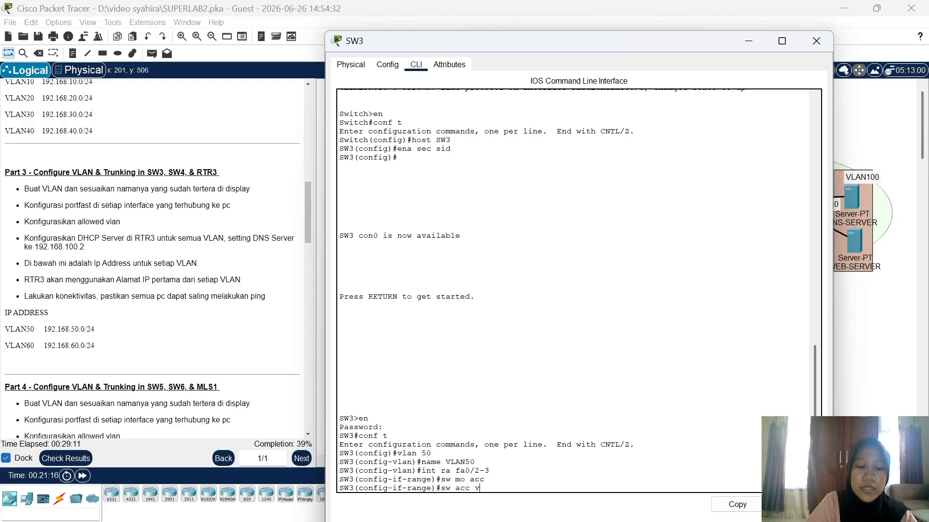
text(a)
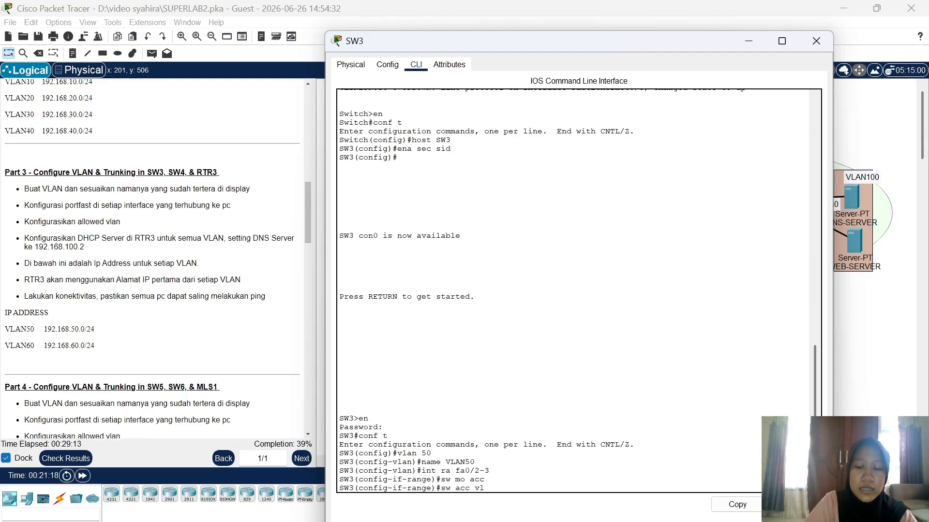
text(an 50)
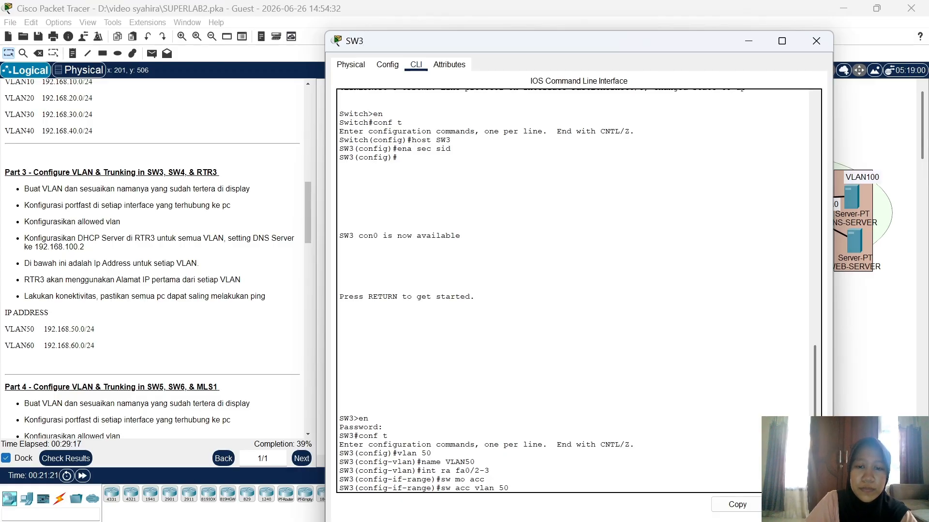
key(Return)
text(spa)
key(Tab)
text(p)
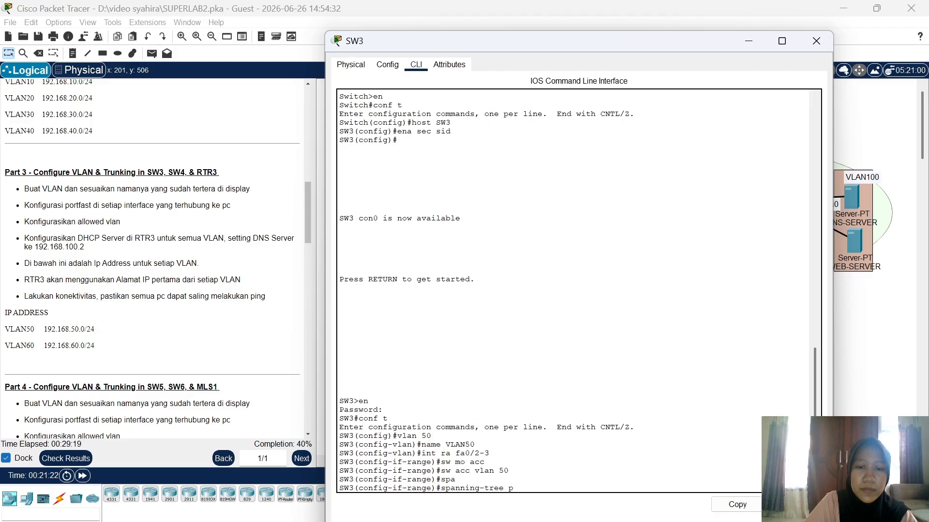
key(Tab)
key(Return)
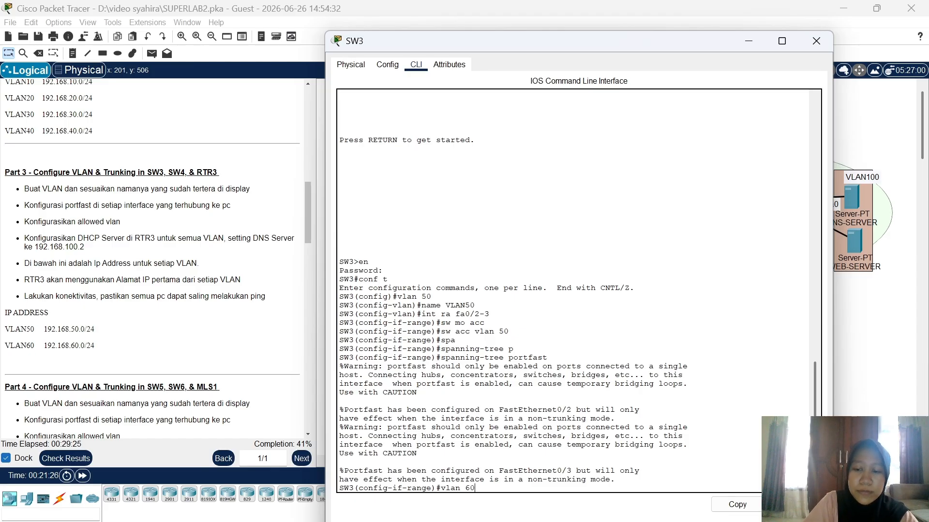
Step: Create VLAN 60 on SW3 and name it VLAN60
key(Return)
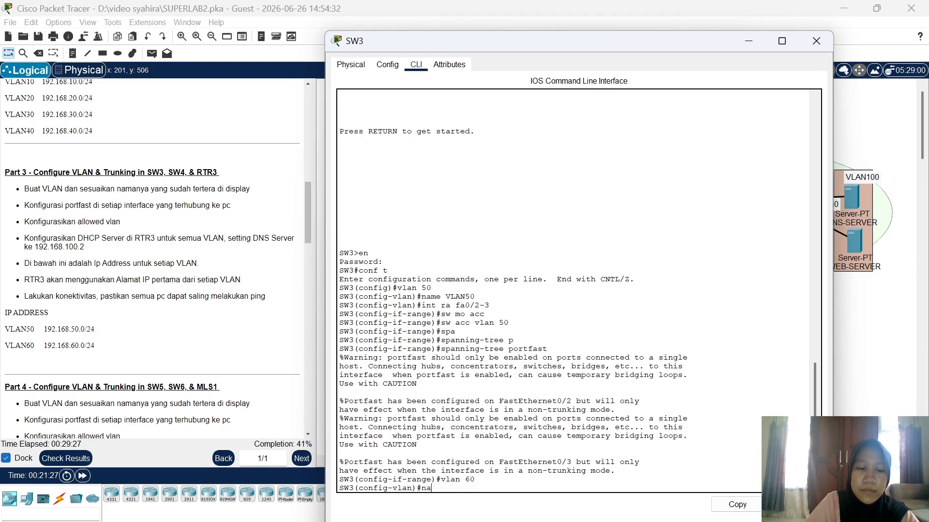
text(na)
key(Tab)
text(VLA)
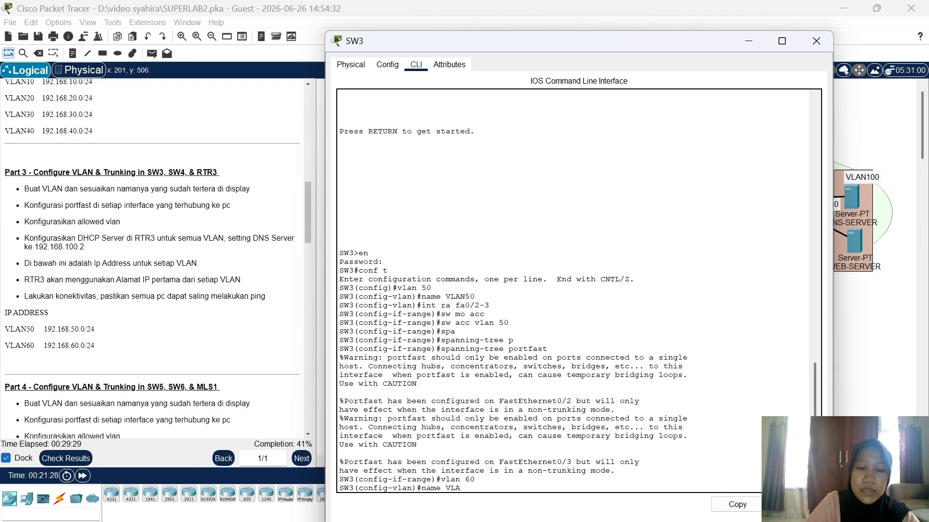
text(n)
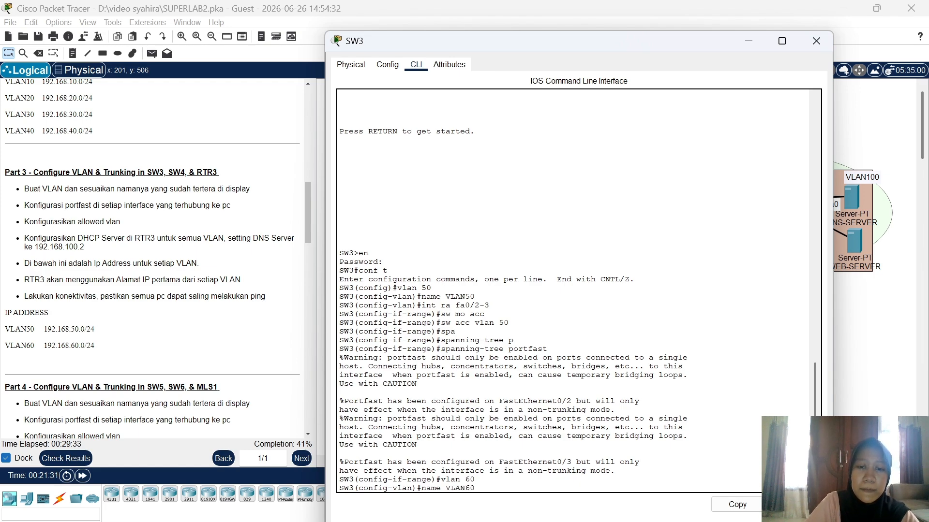
key(Return)
Step: Make ports Fa0/4–5 portfast access ports in VLAN 60
text(int)
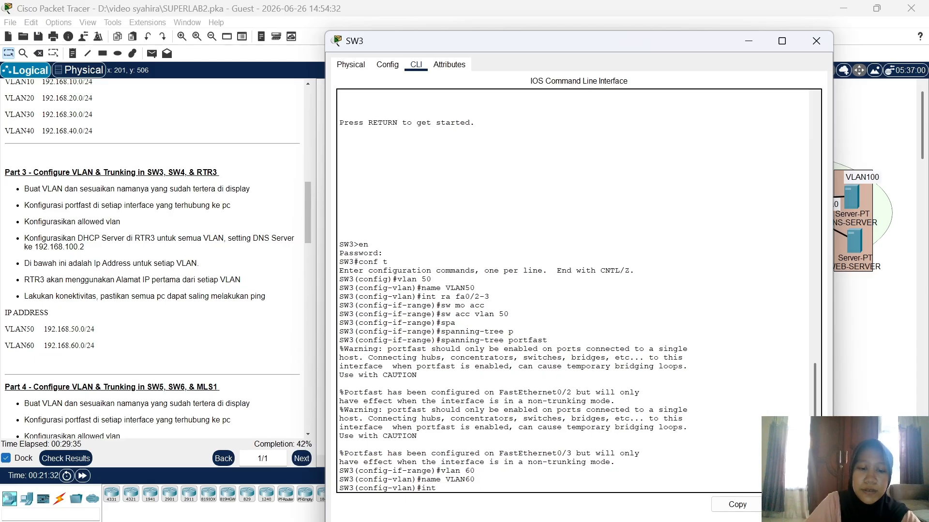
text( ra fa0)
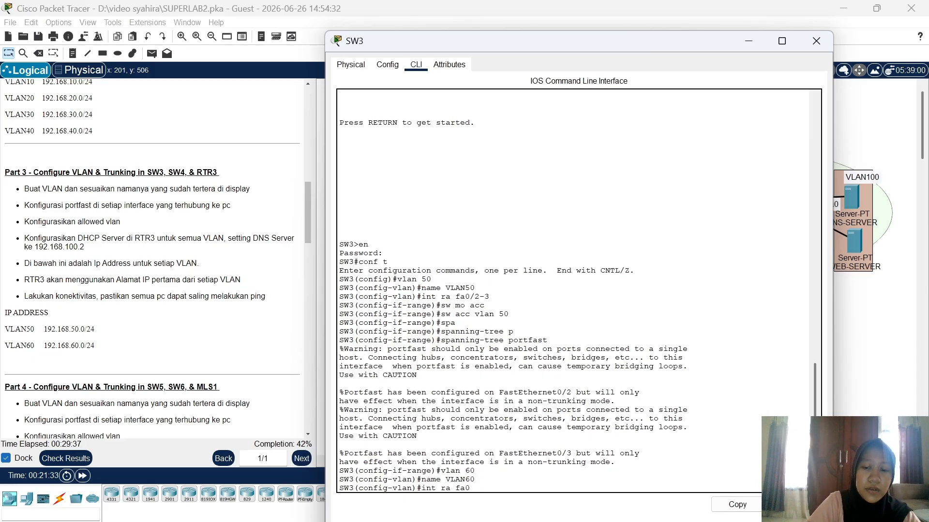
text(/4-5)
key(Return)
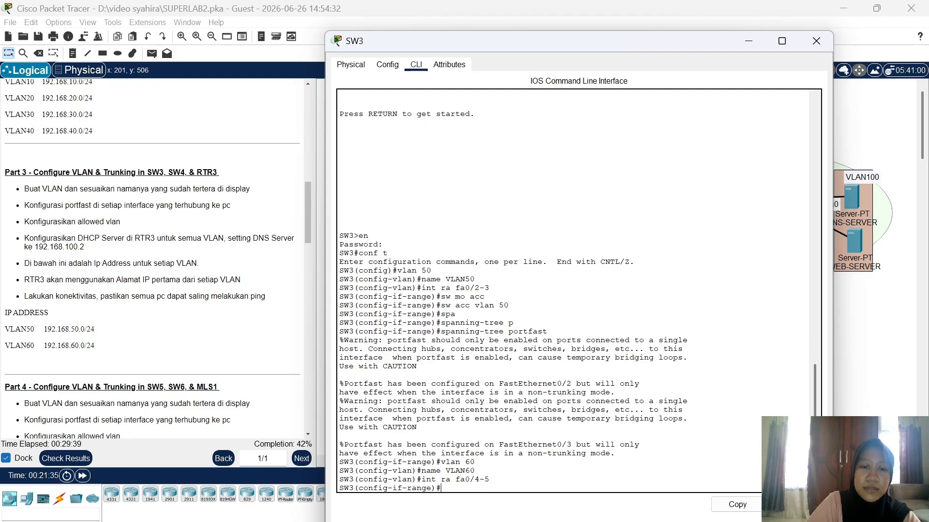
text(sw mo )
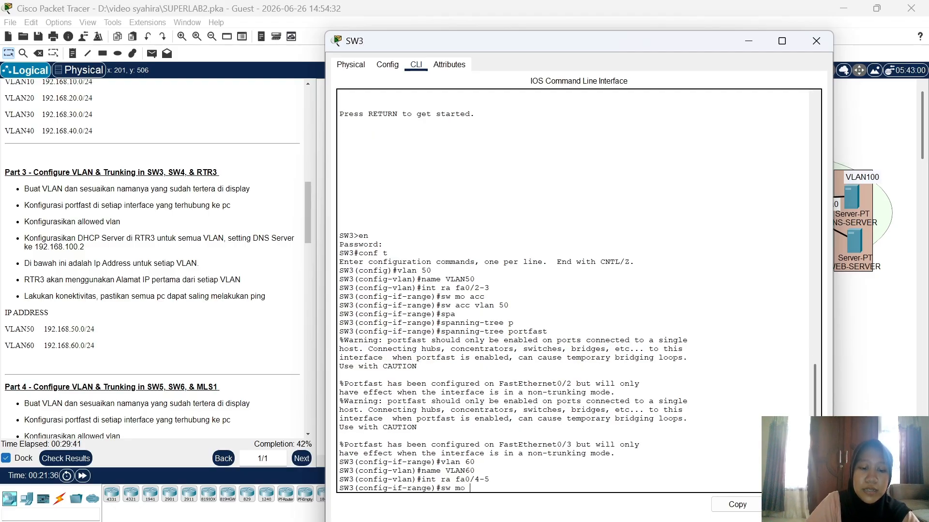
text(acc)
key(Return)
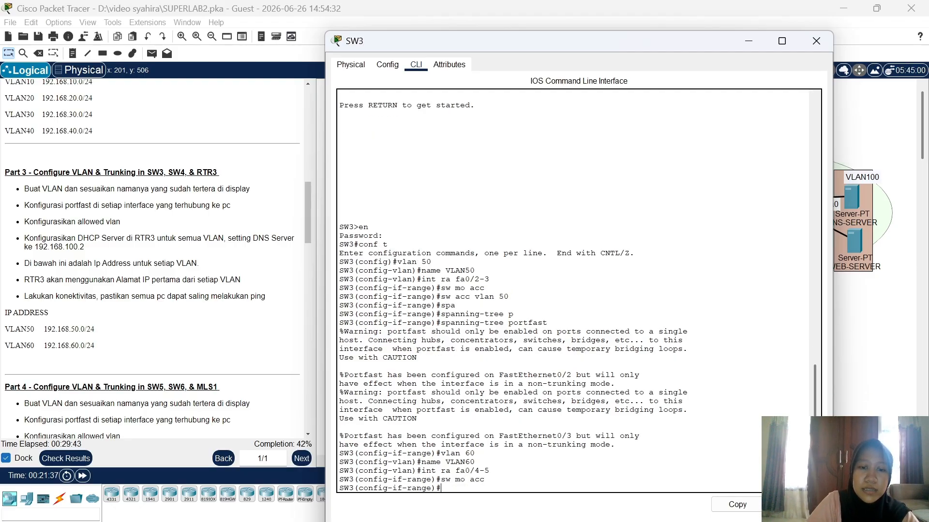
text(sw acc )
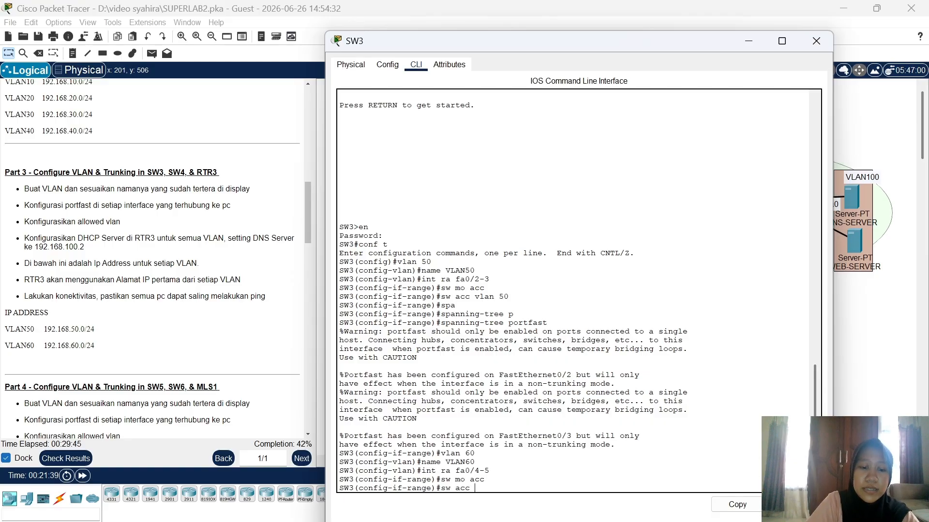
text(vlan)
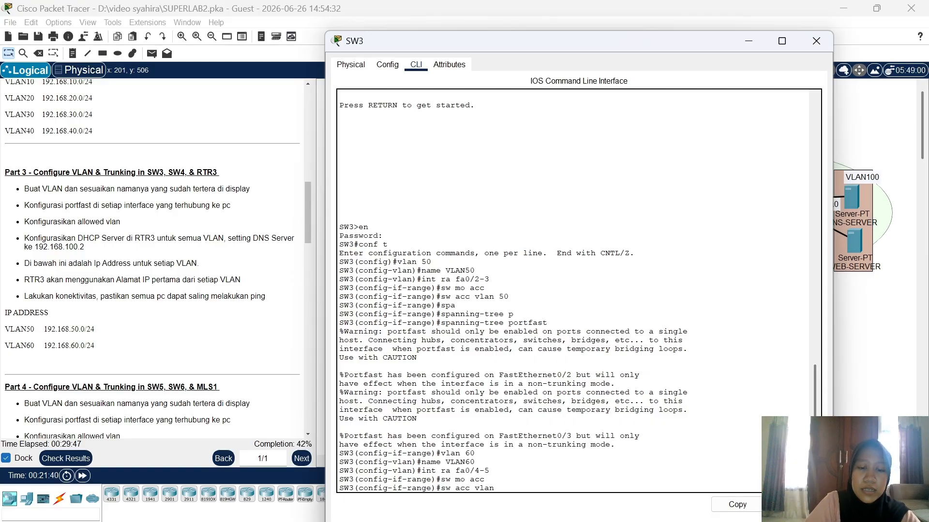
text( 60)
key(Return)
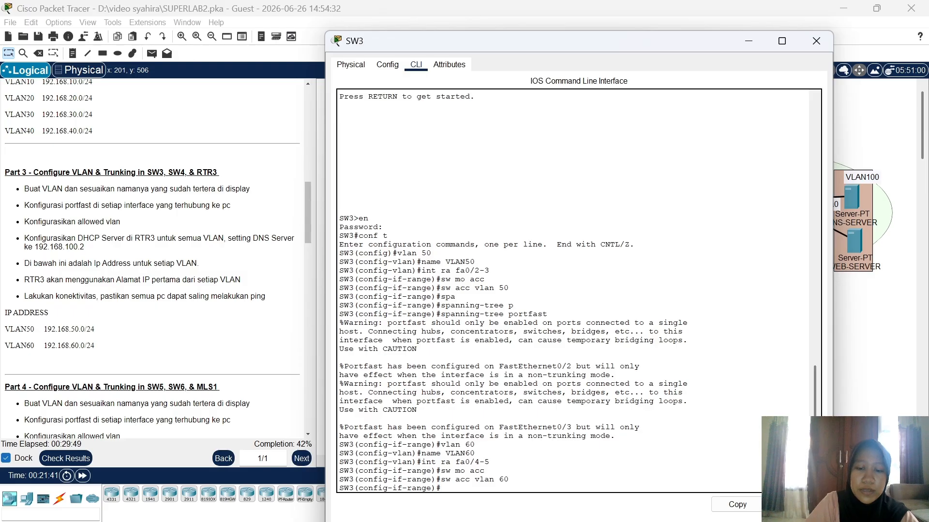
text(span)
key(Tab)
text(p)
key(Tab)
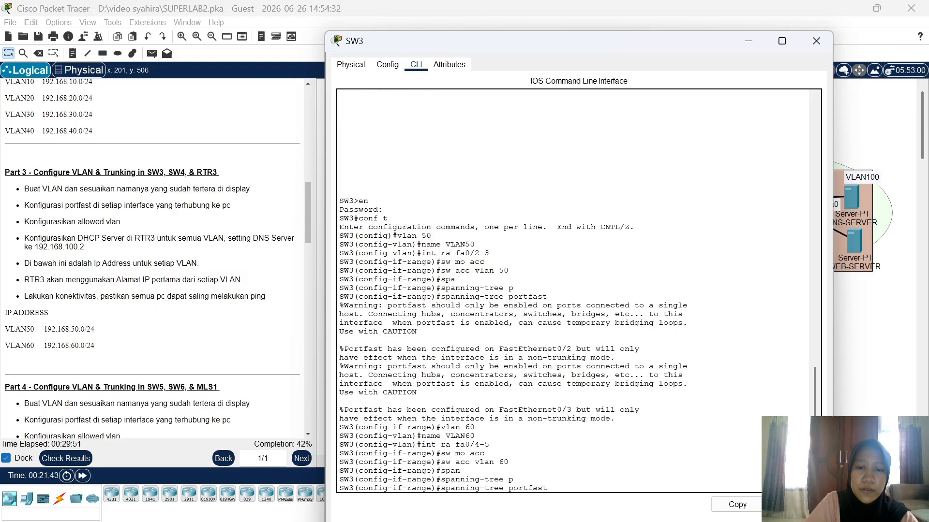
key(Return)
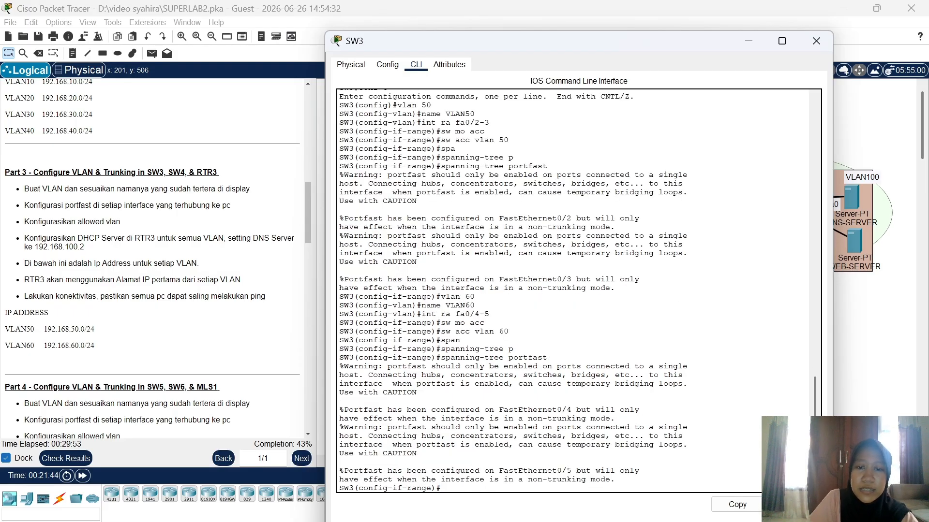
click(845, 350)
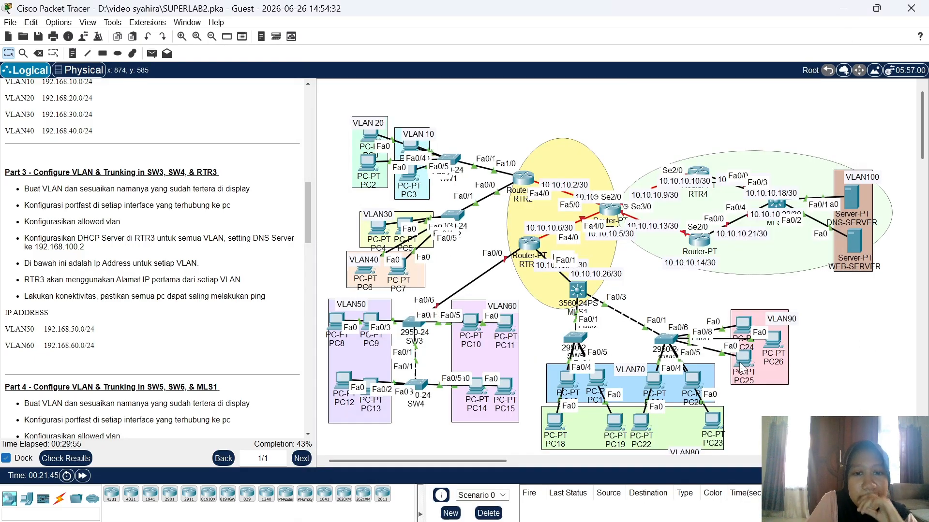
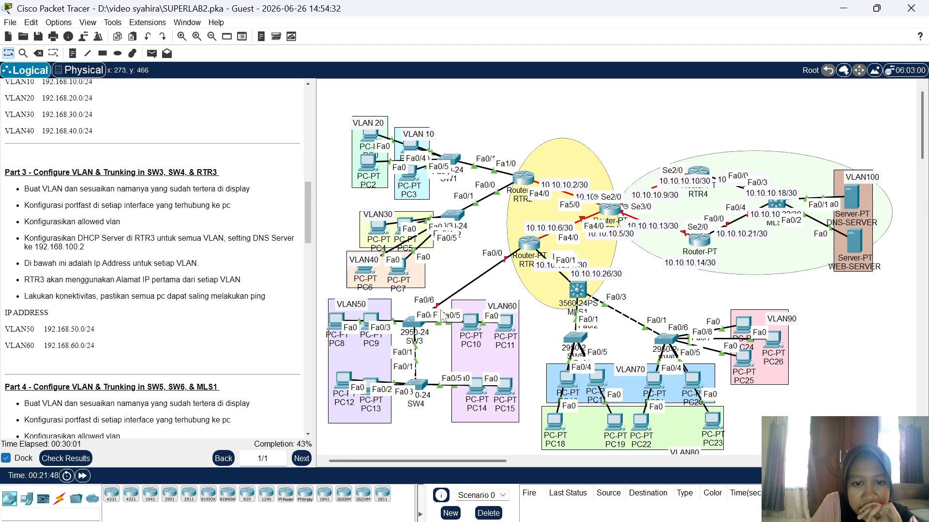
Step: Nudge the SW3 switch icon a little up and to the right on the Logical workspace
drag(411, 322, 418, 320)
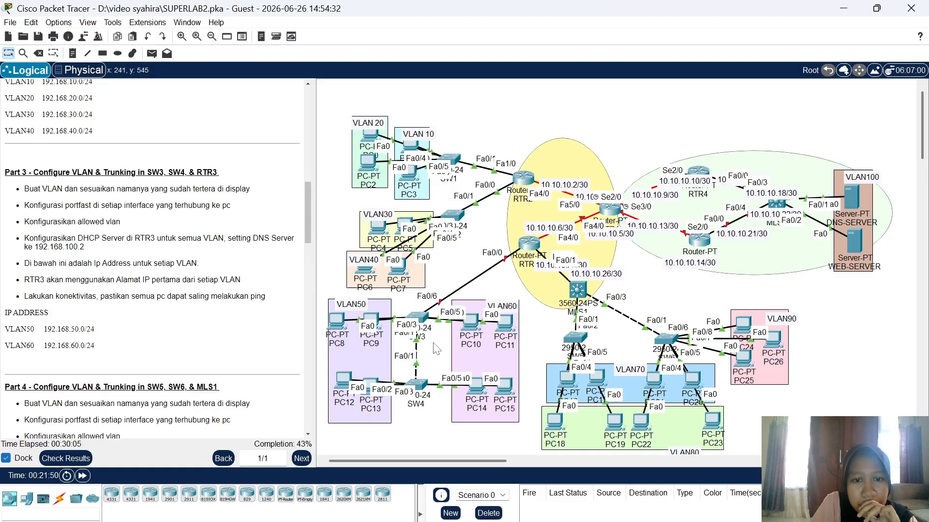
Step: Make SW3's Fa0/6 uplink a trunk that allows only VLANs 50–60
click(417, 318)
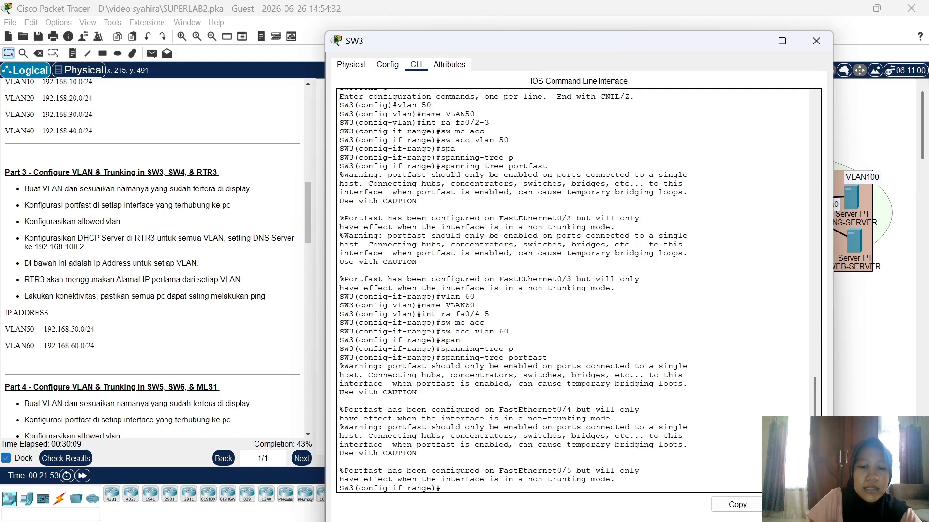
text(int fa)
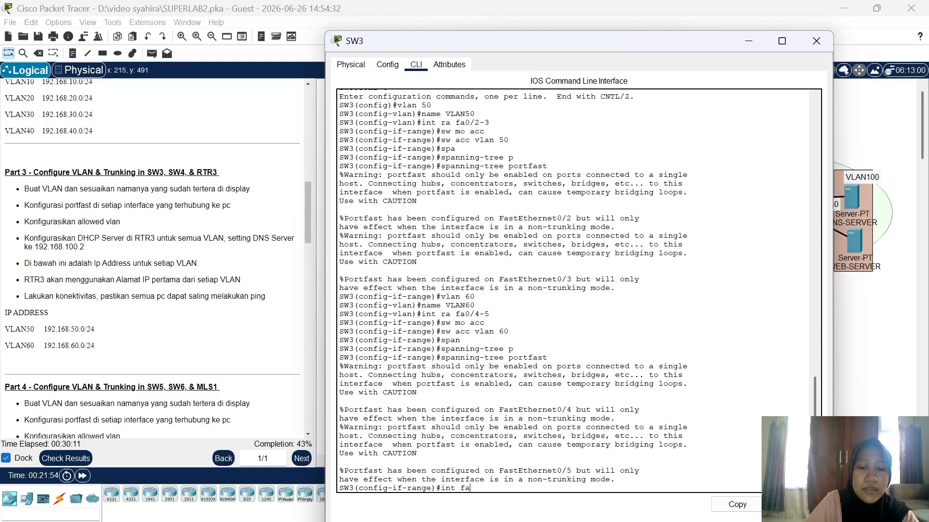
text(0/6)
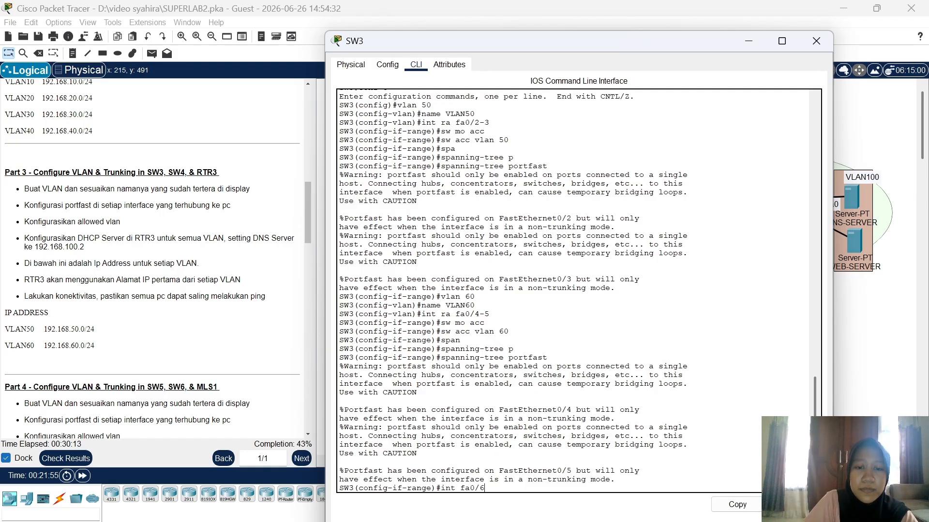
key(Return)
text(sw m)
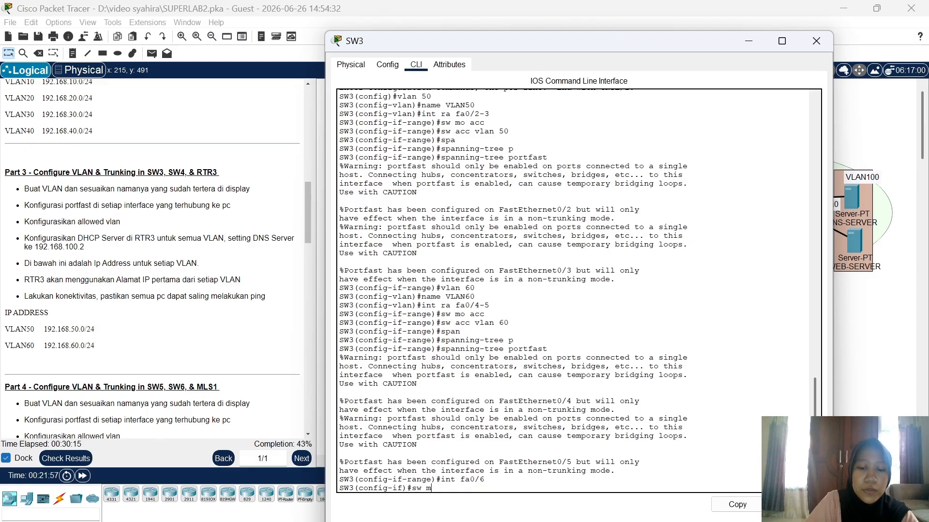
text(o trunk)
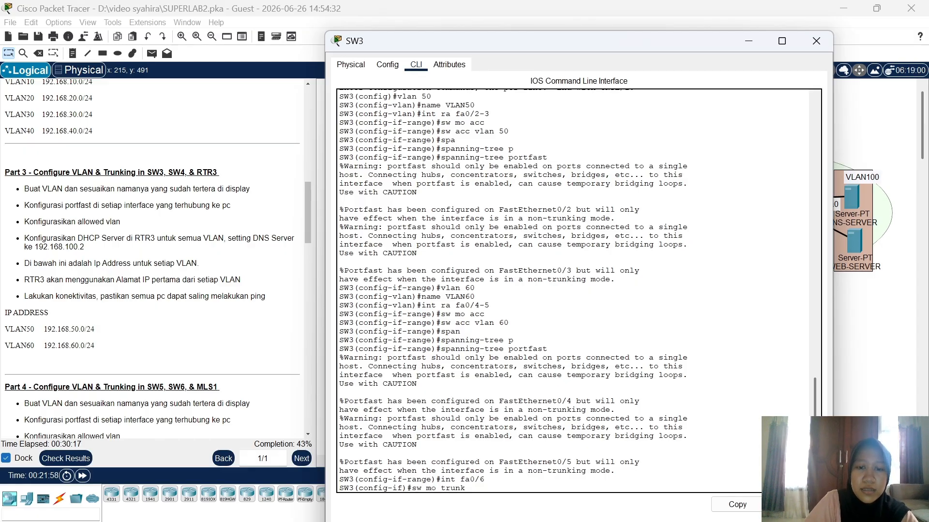
key(Return)
text(sw t)
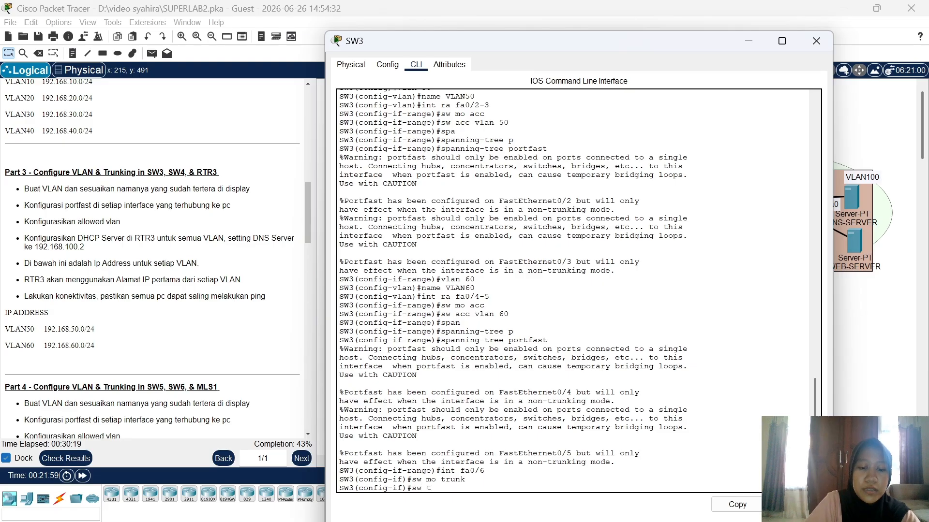
text(runk all)
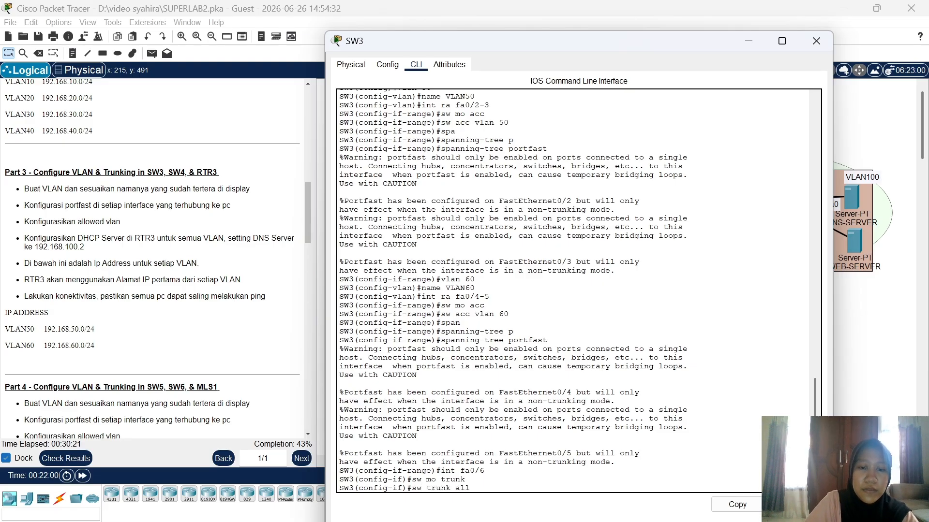
text( vlan)
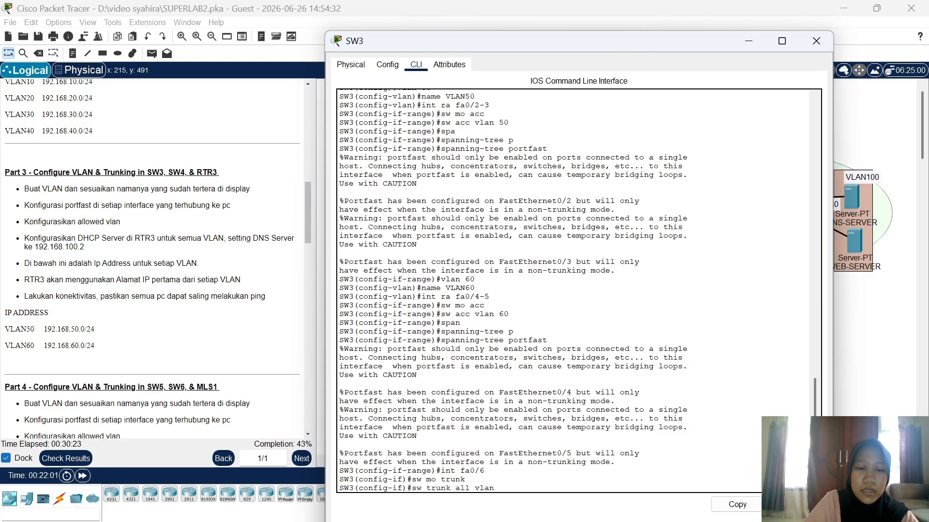
text( 50-60)
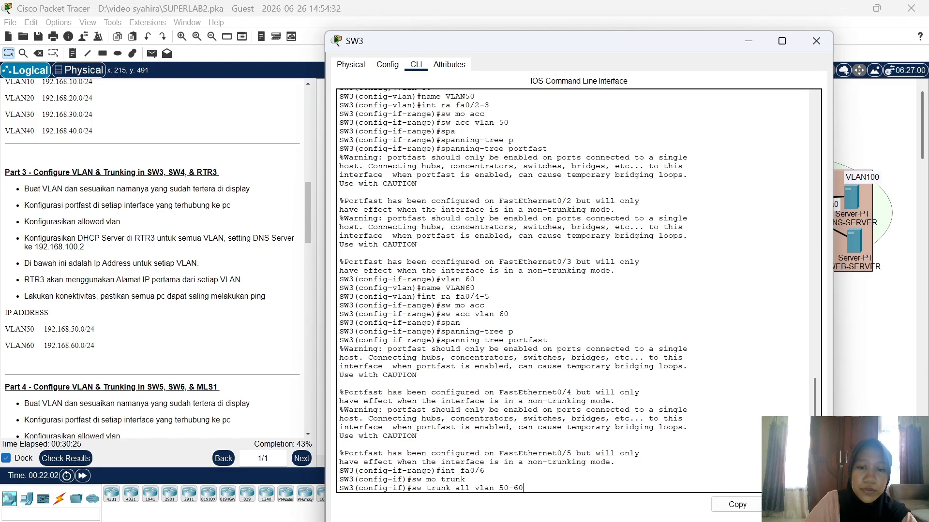
key(Return)
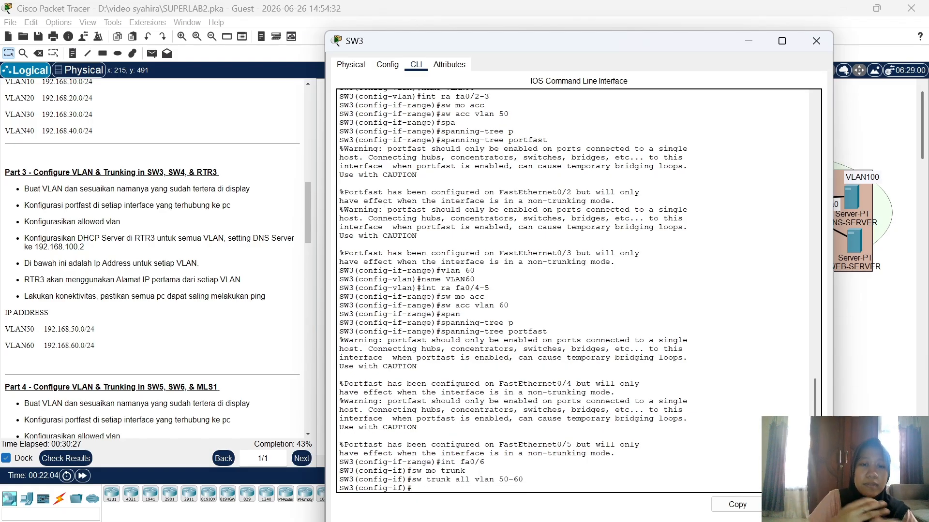
Step: Close SW3's window and enter global configuration on SW4 using the enable password
click(816, 41)
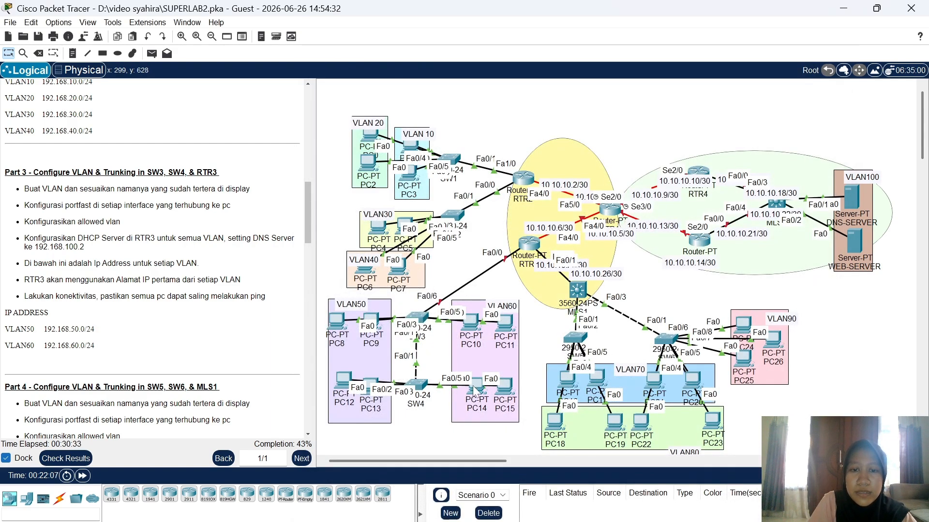
click(419, 387)
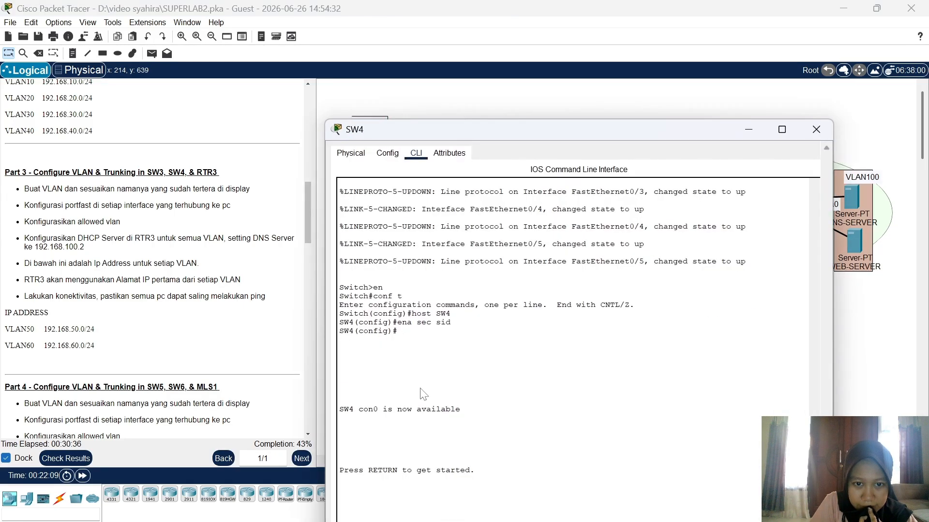
key(Return)
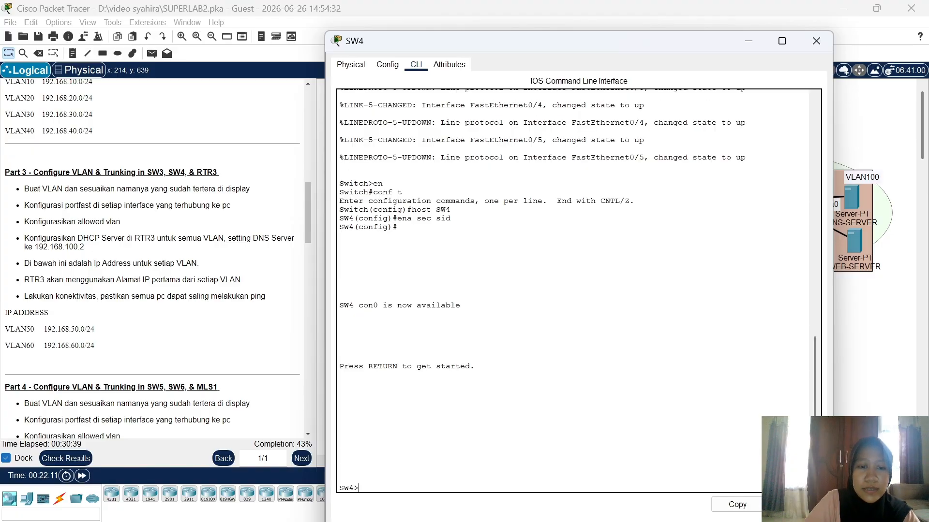
text(en)
key(Return)
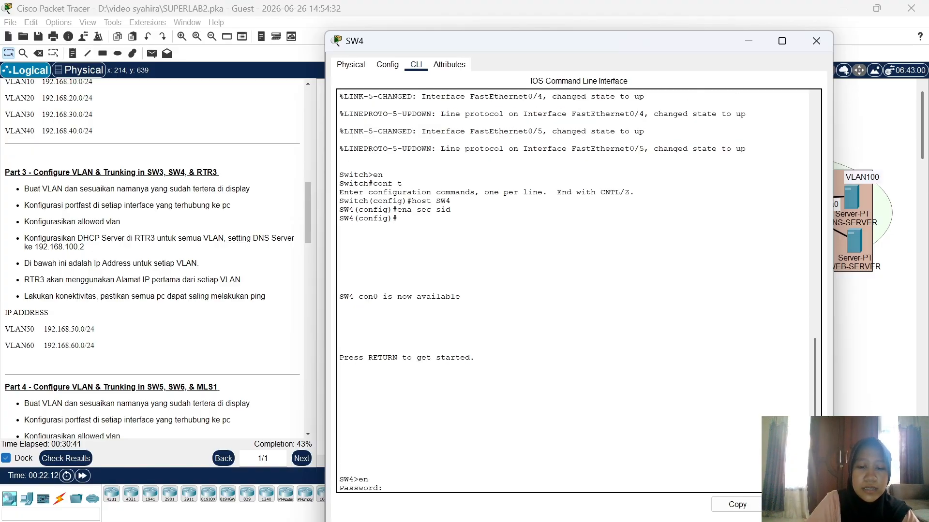
text(sid)
key(Return)
text(co)
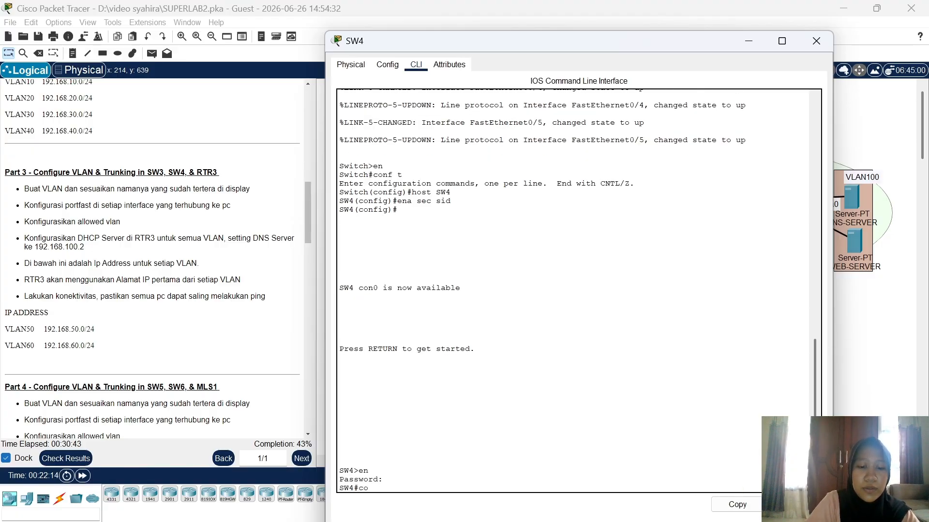
text(nf t)
key(Return)
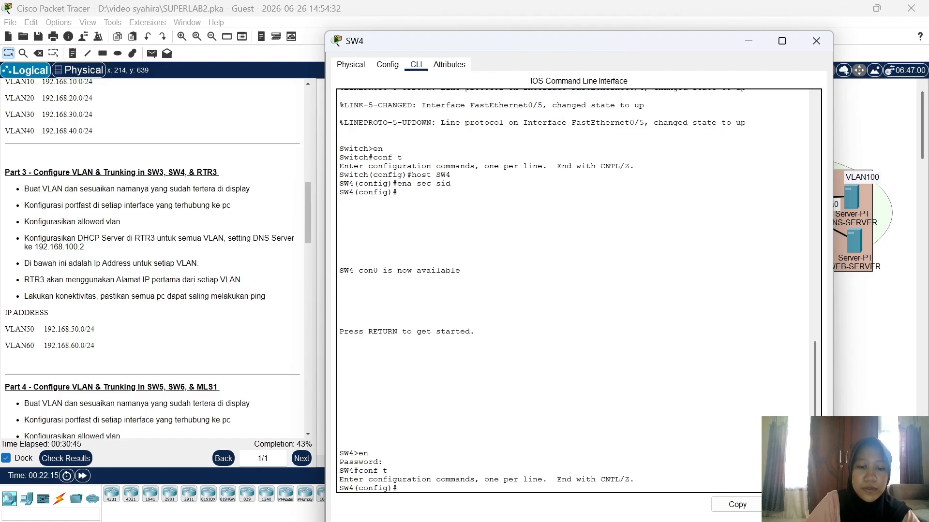
Step: Create VLAN 50 on SW4 and name it VLAN50
text(vlan 50)
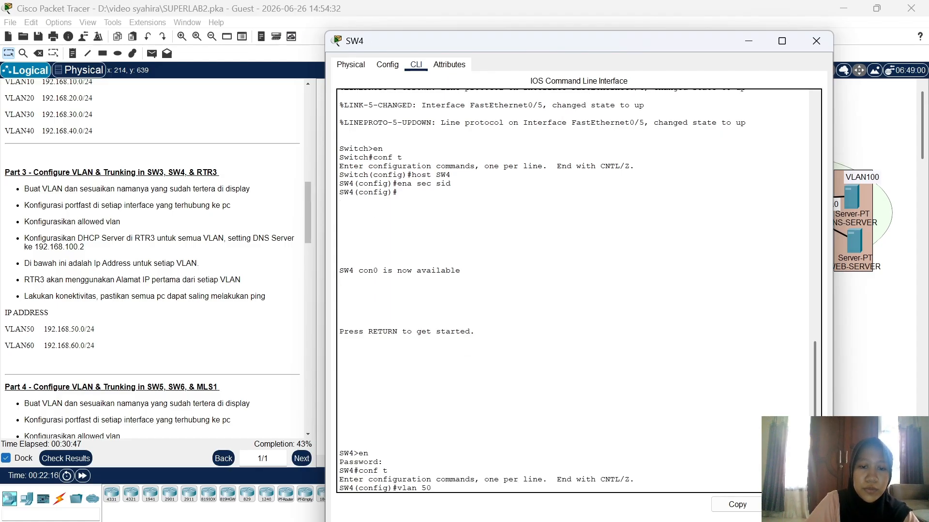
key(Return)
text(name )
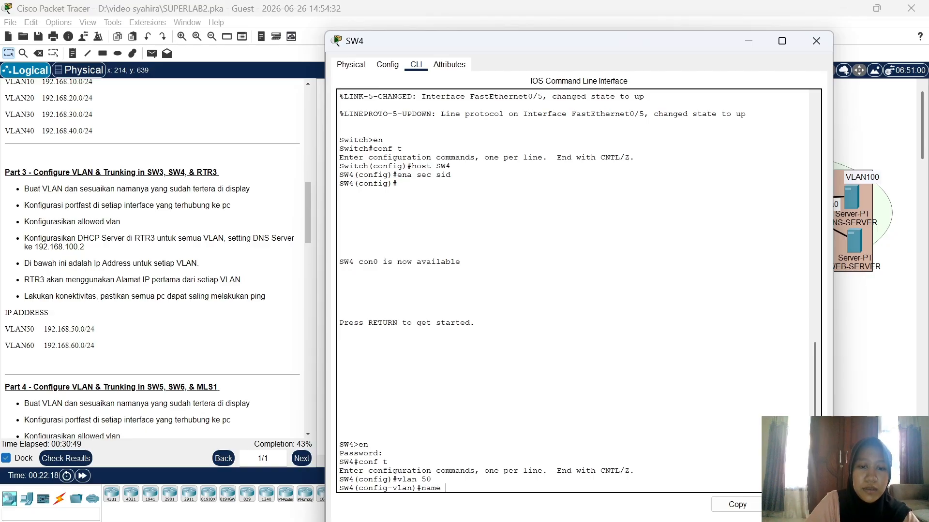
text(VLAN)
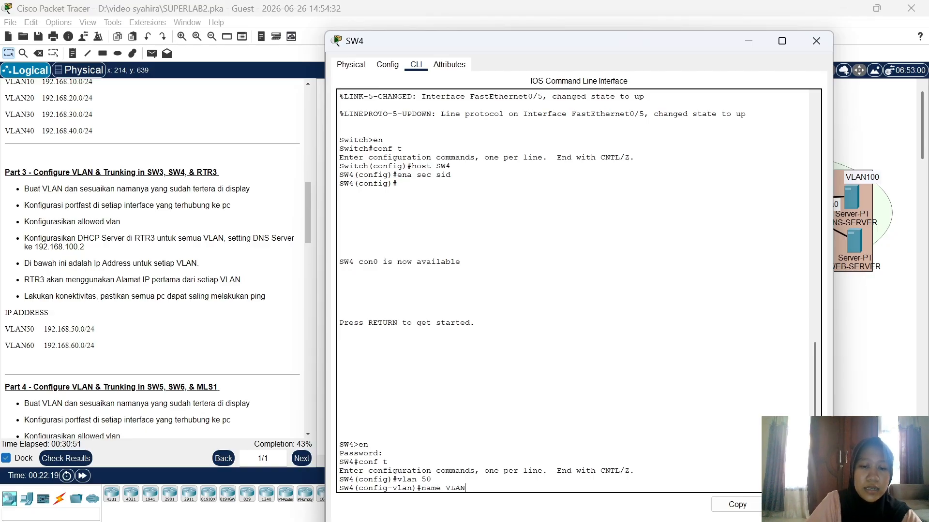
text(50)
key(Return)
Step: Make SW4 ports Fa0/2–3 access ports in VLAN 50
text(int)
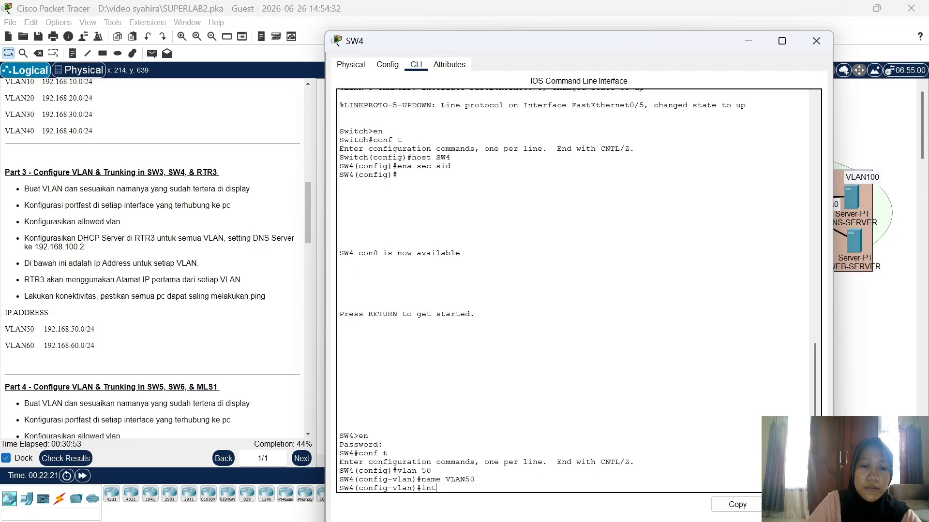
text( ra fa0)
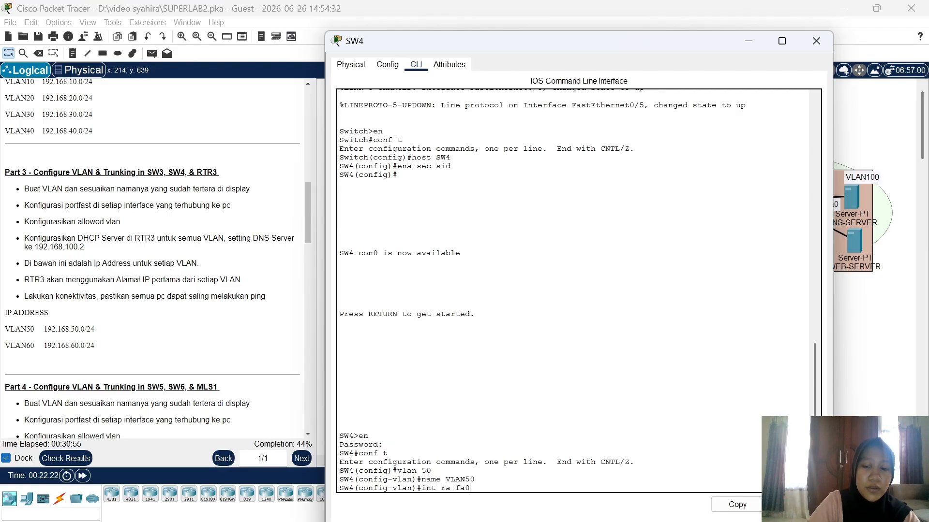
text(/2-3)
key(Return)
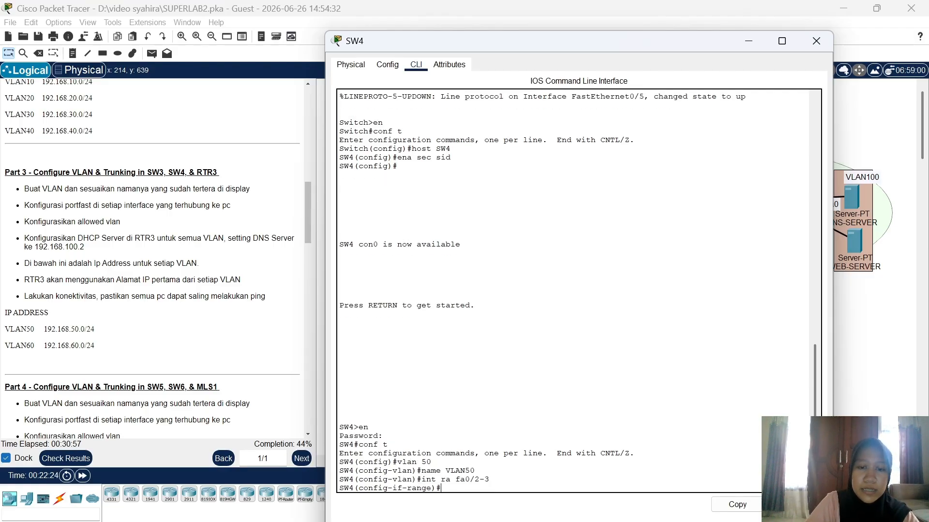
text(sw mo acc)
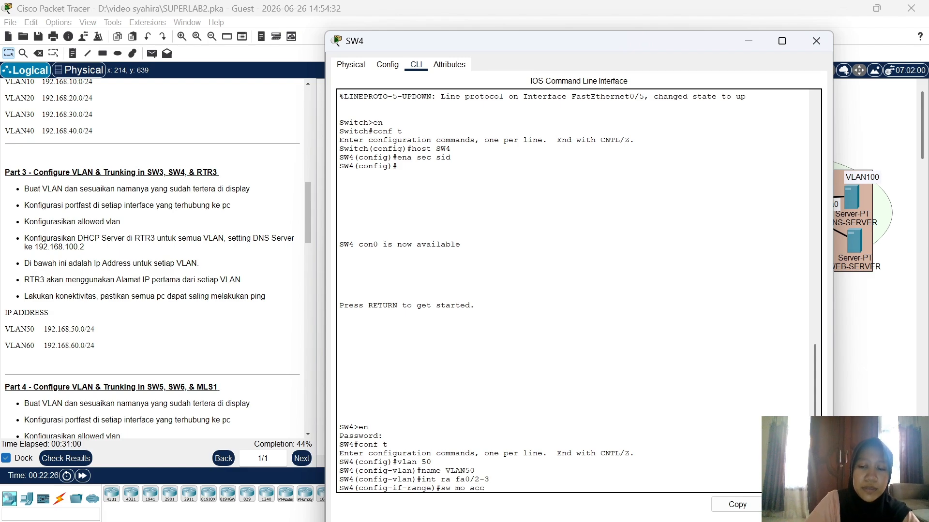
key(Return)
text(sw)
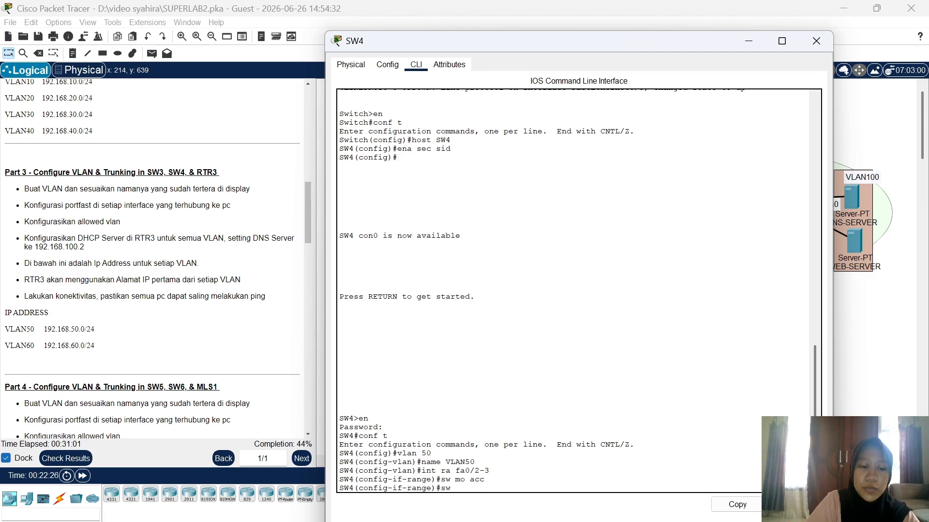
text( acc vlan 50)
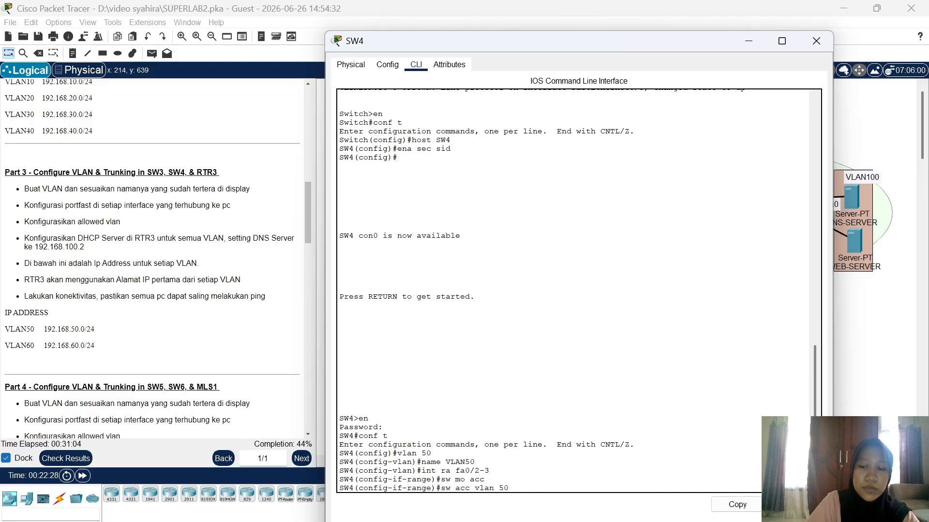
key(Return)
Step: Enable spanning-tree portfast on SW4 ports Fa0/2–3
text(span)
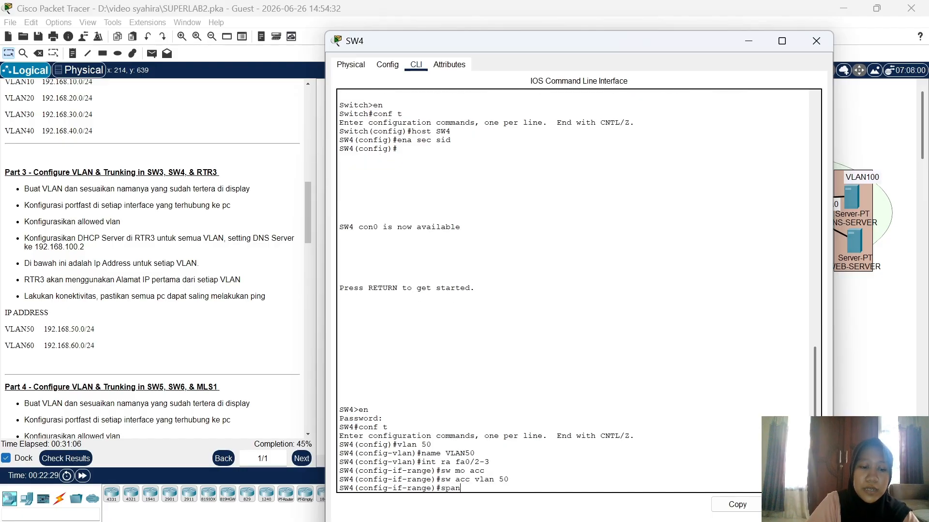
key(Tab)
text(p)
key(Tab)
key(Return)
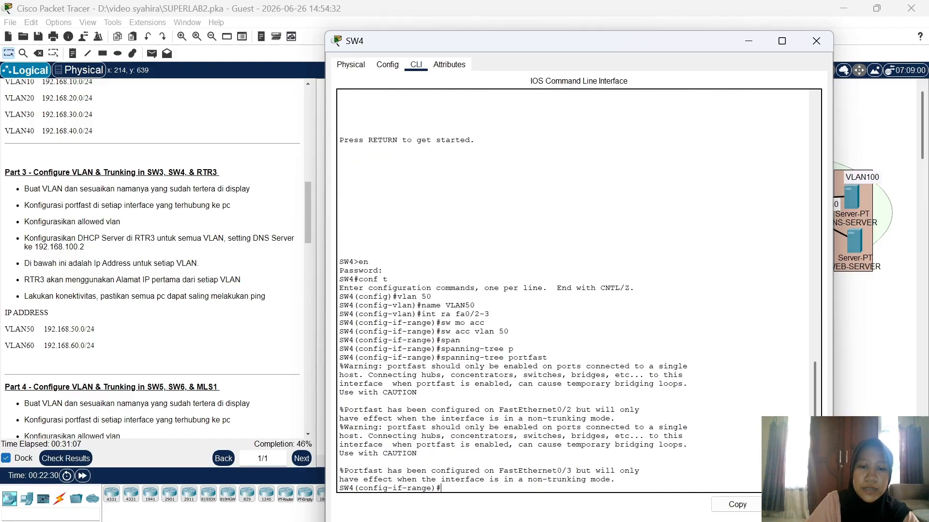
Step: Create VLAN 60 on SW4 and name it VLAN60
text(vl)
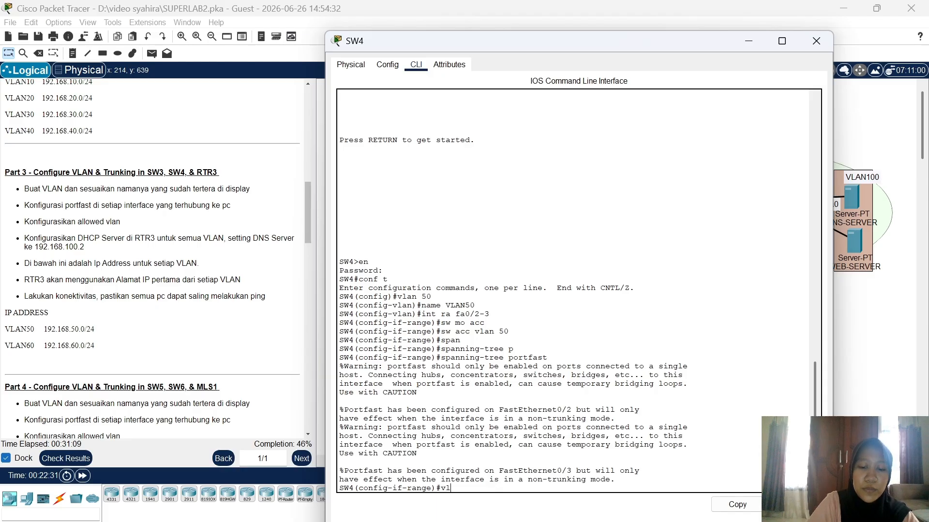
text(an 60)
key(Return)
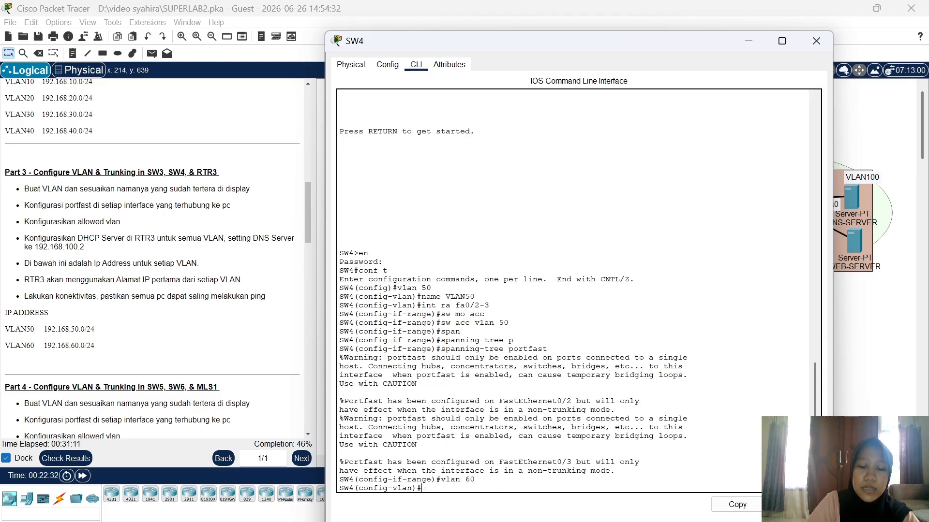
text(name VL)
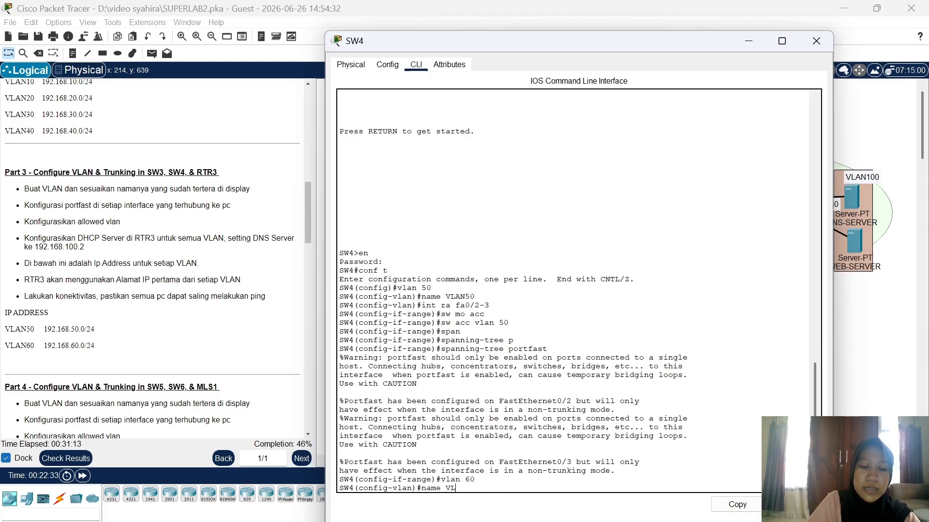
text(AN60)
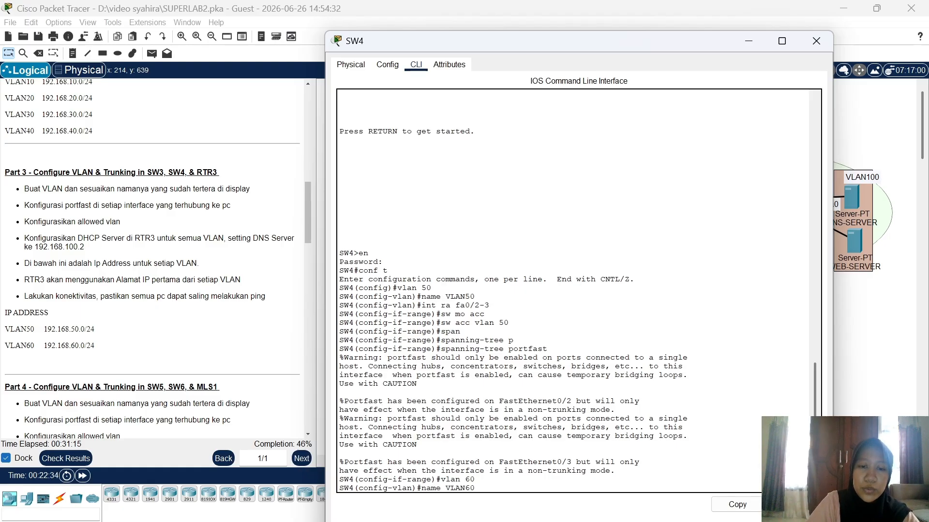
key(Return)
Step: Make SW4 ports Fa0/4–5 portfast access ports in VLAN 60
text(int r)
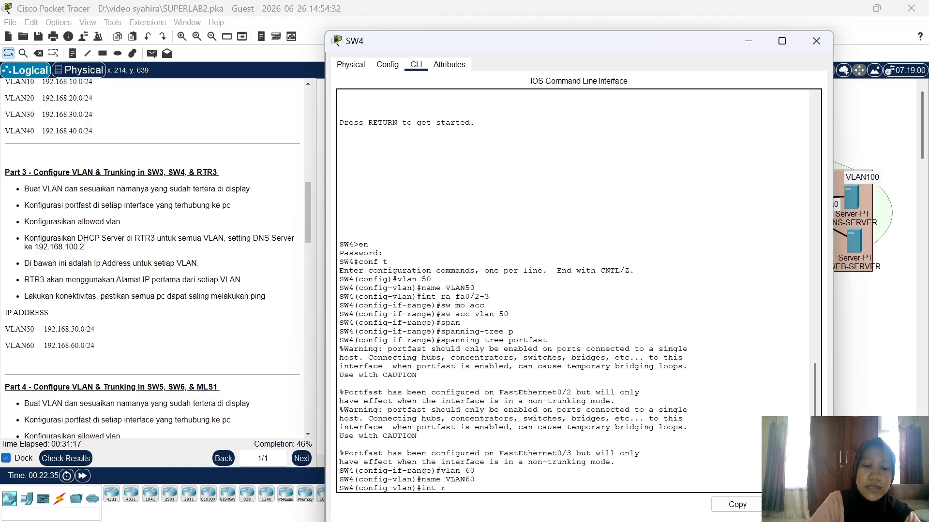
text(a fa0/4-5)
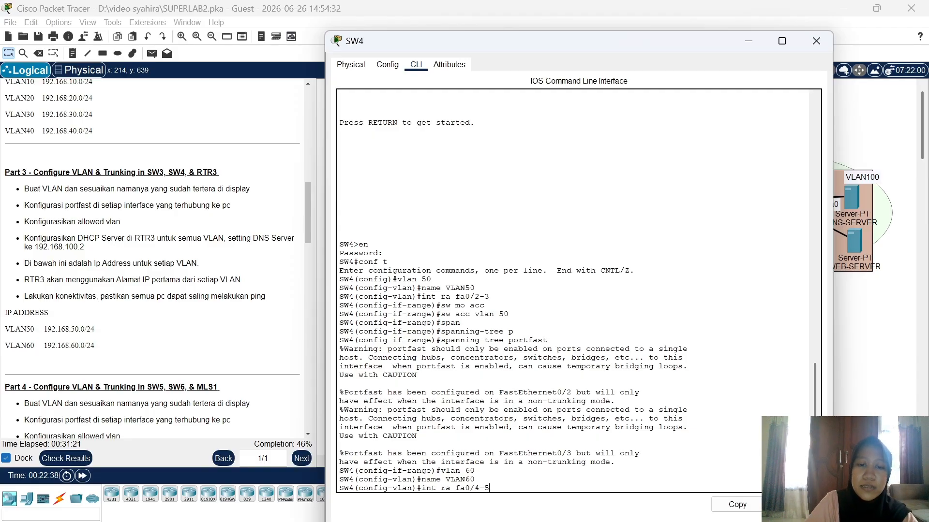
key(Return)
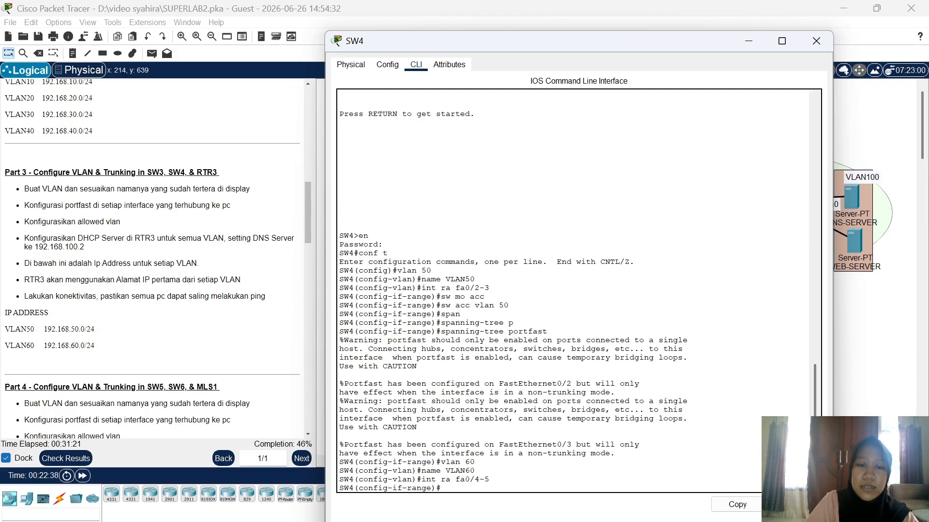
text(sw m a)
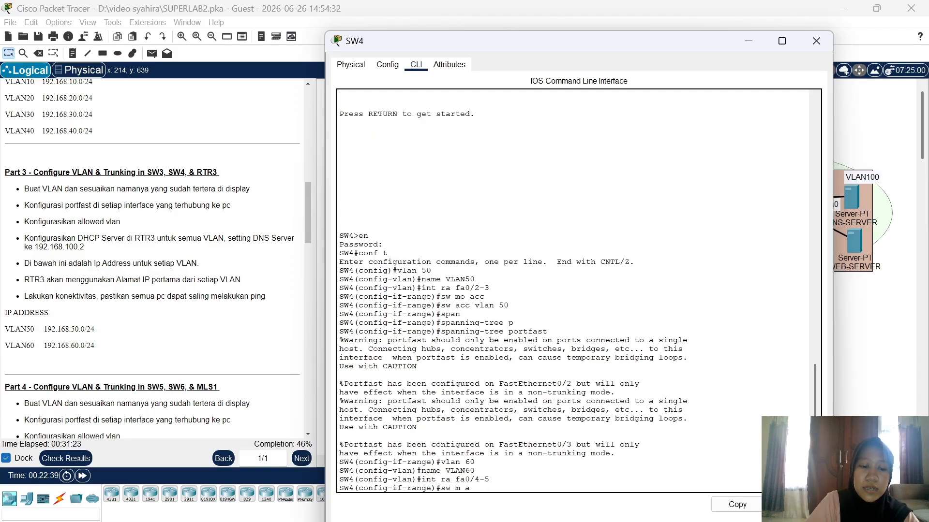
text(cc)
key(Return)
text(sw a)
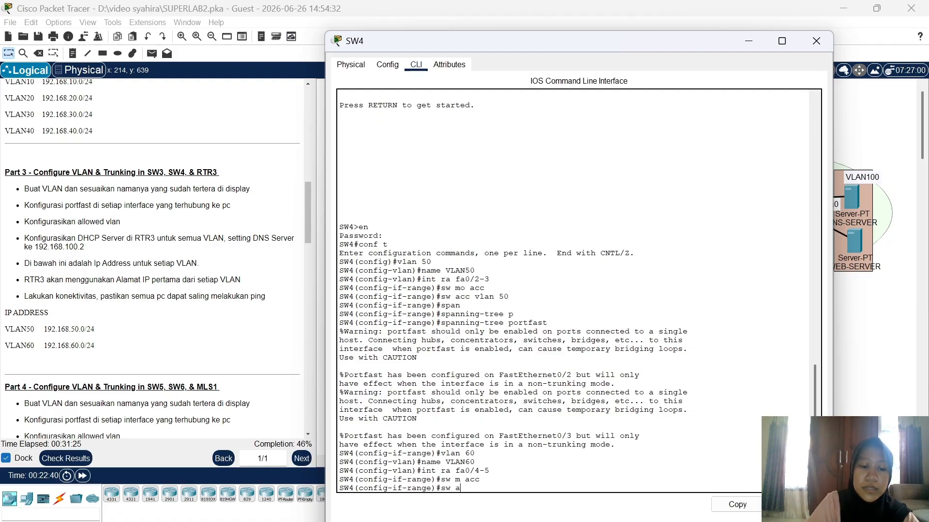
text(cc vlan)
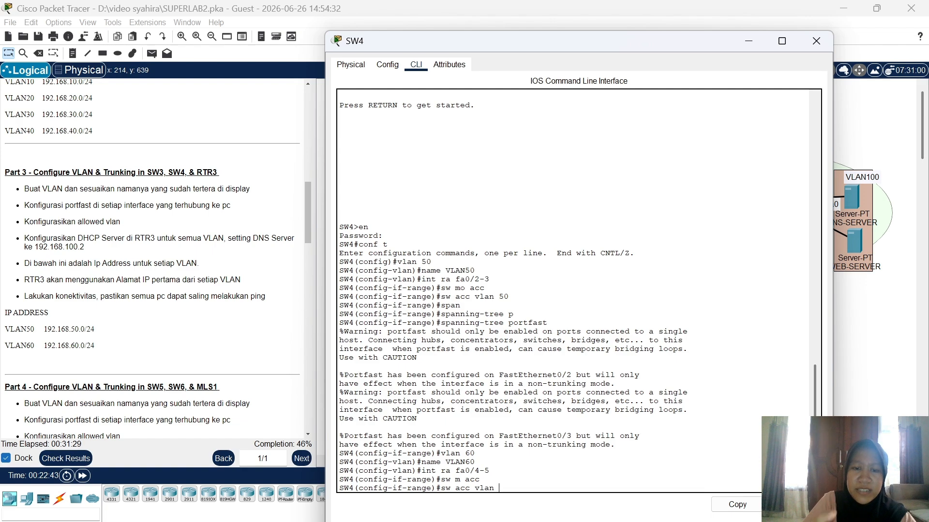
text( 60)
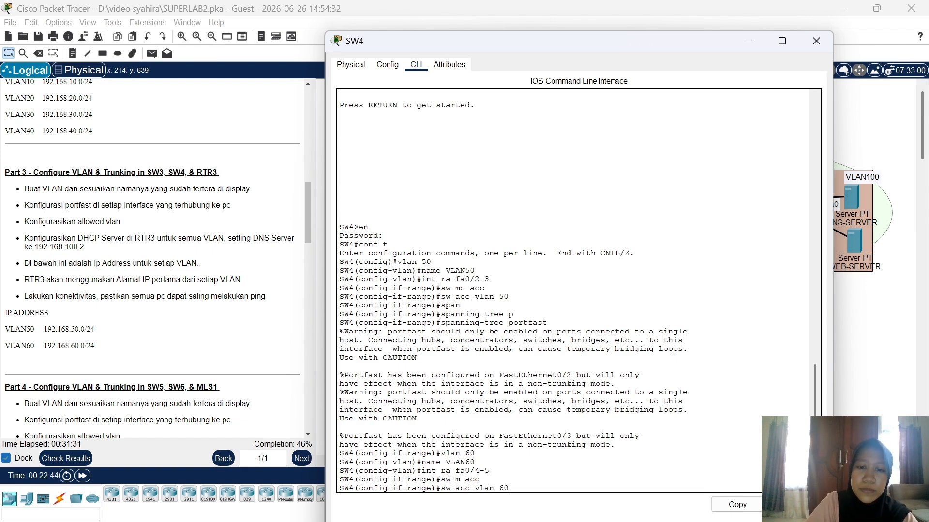
key(Return)
text(span)
key(Tab)
text(p)
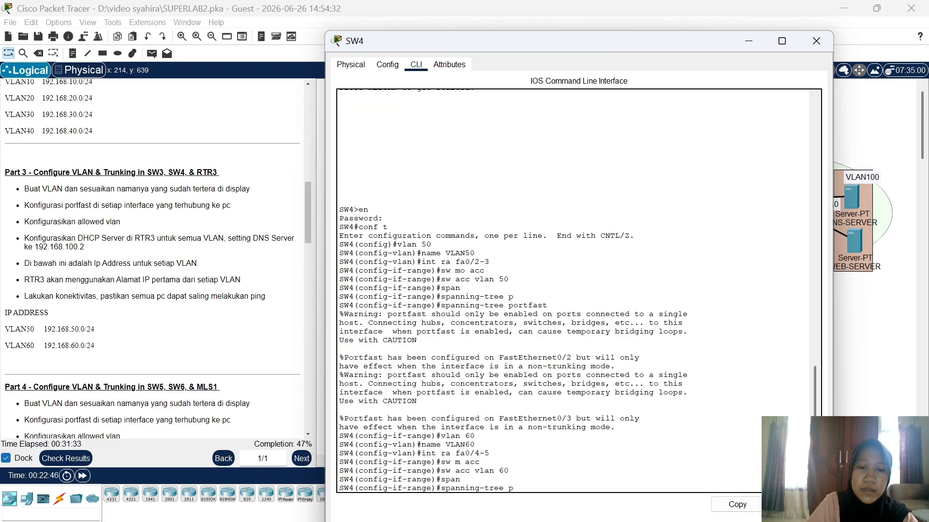
key(Tab)
key(Return)
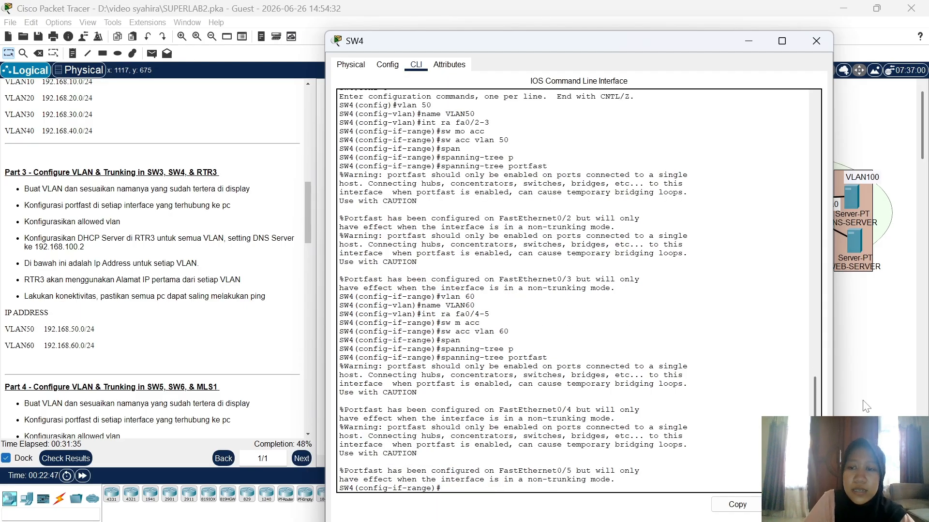
Step: Return to the topology, briefly reopening and dismissing SW3's console
click(876, 395)
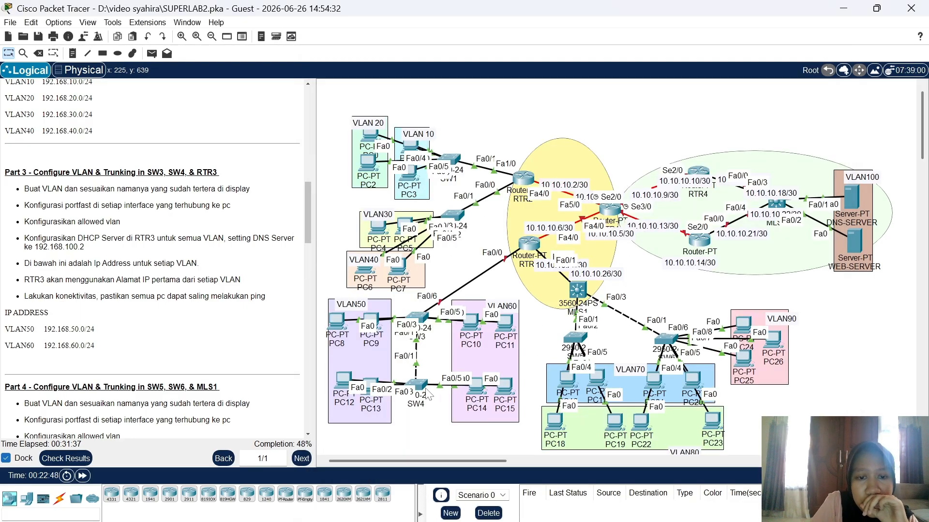
click(422, 318)
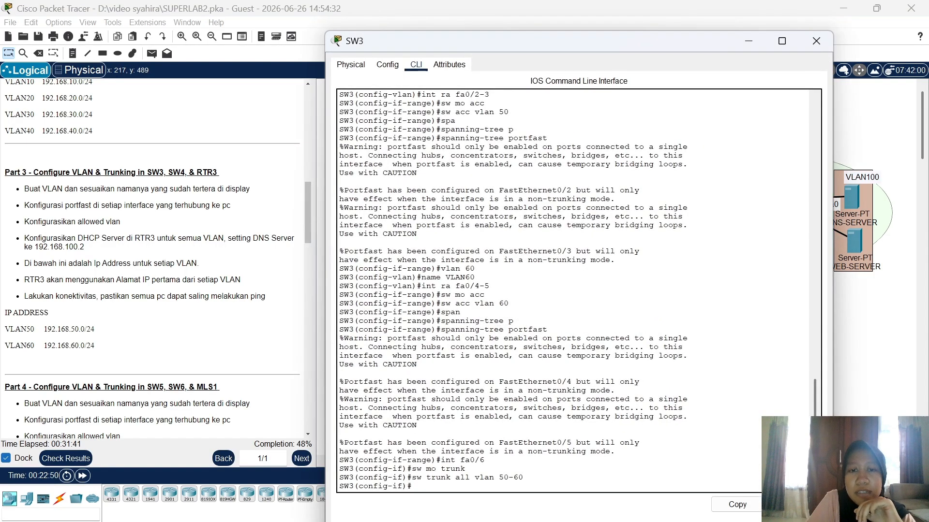
click(870, 296)
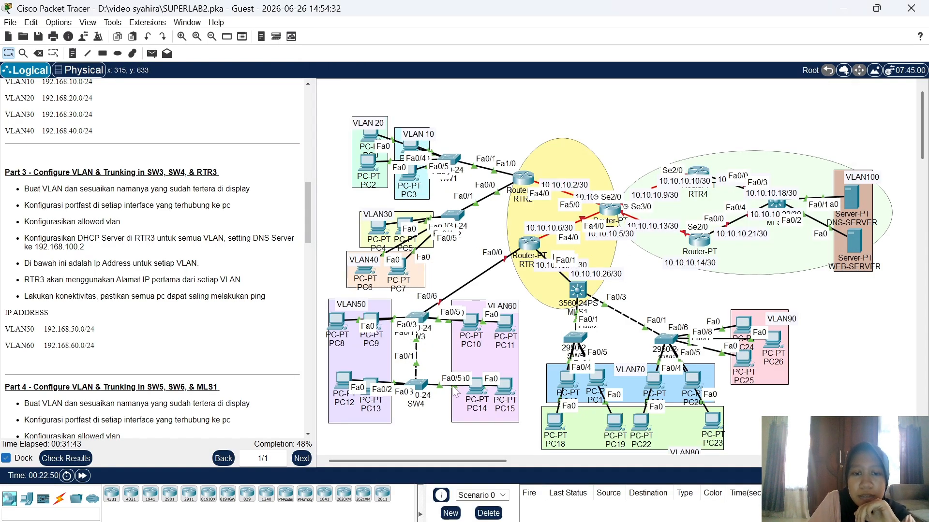
Step: Make SW4's Fa0/1 a trunk allowing VLANs 50-60, then close SW4's window
click(420, 385)
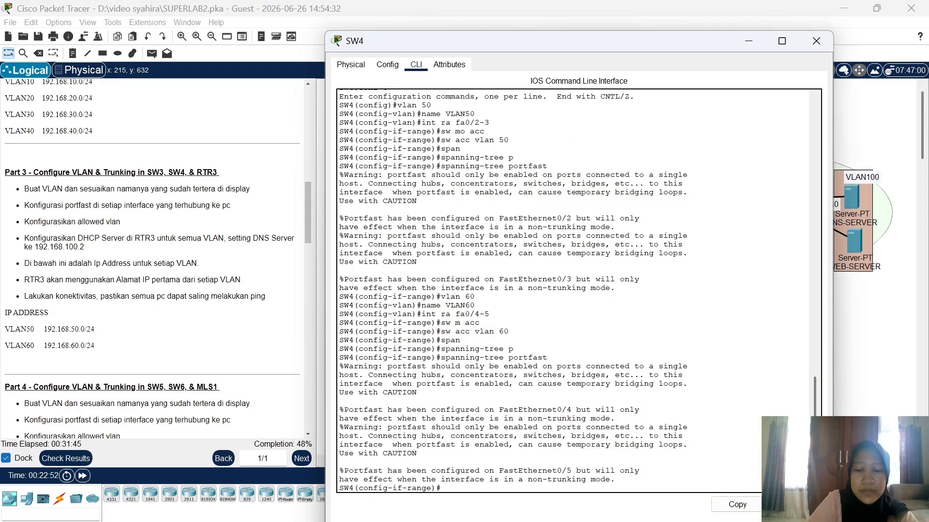
text(int fa)
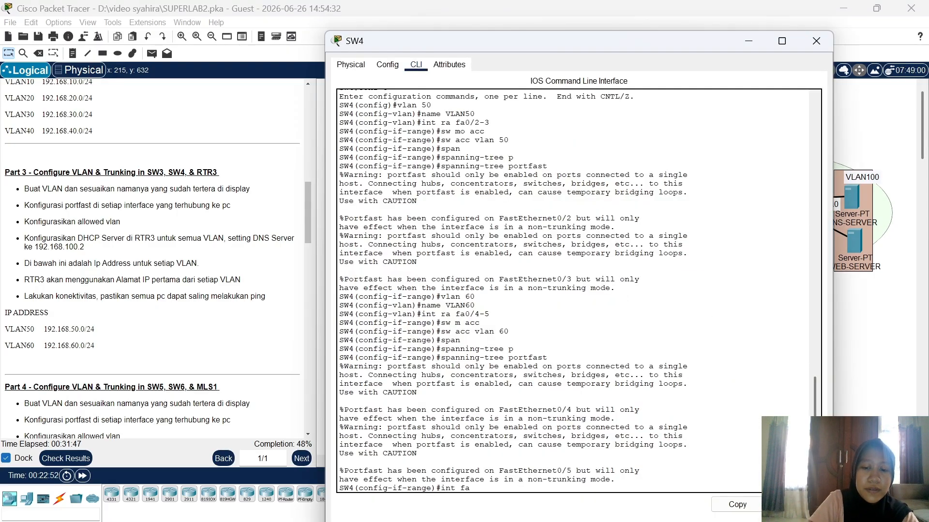
text(0/1)
key(Return)
text(s)
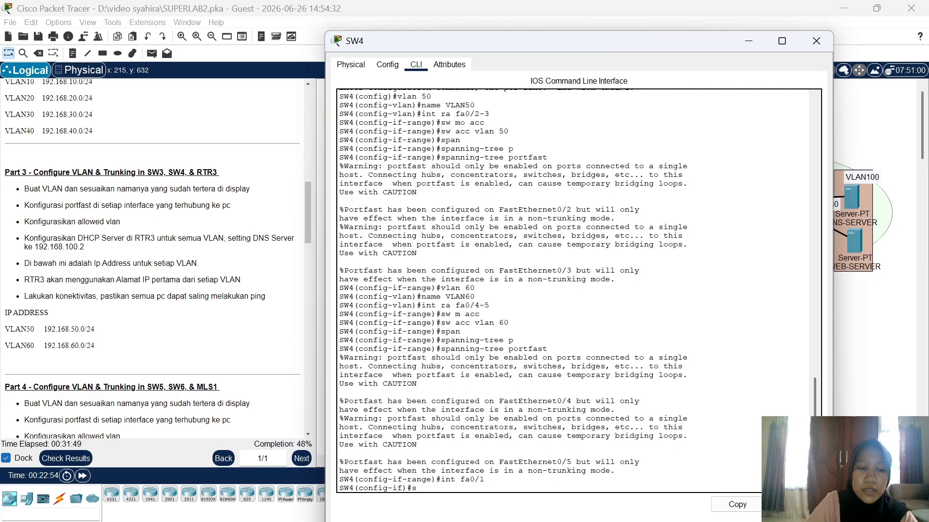
text(w m trunk)
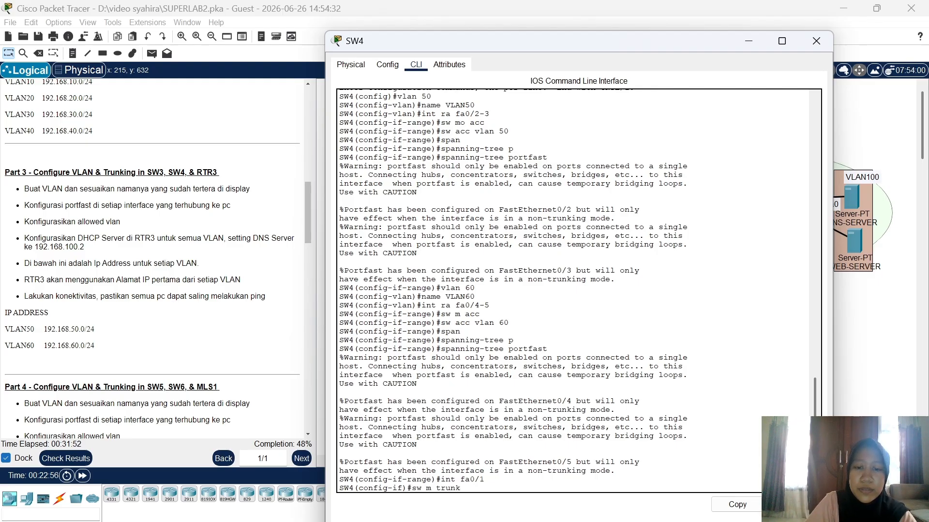
key(Return)
text(sw)
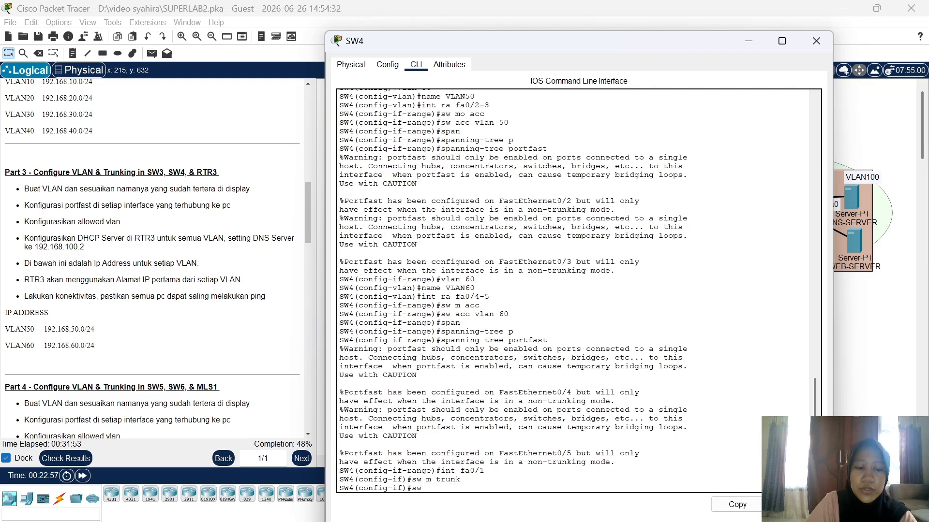
text( trunk all vlan)
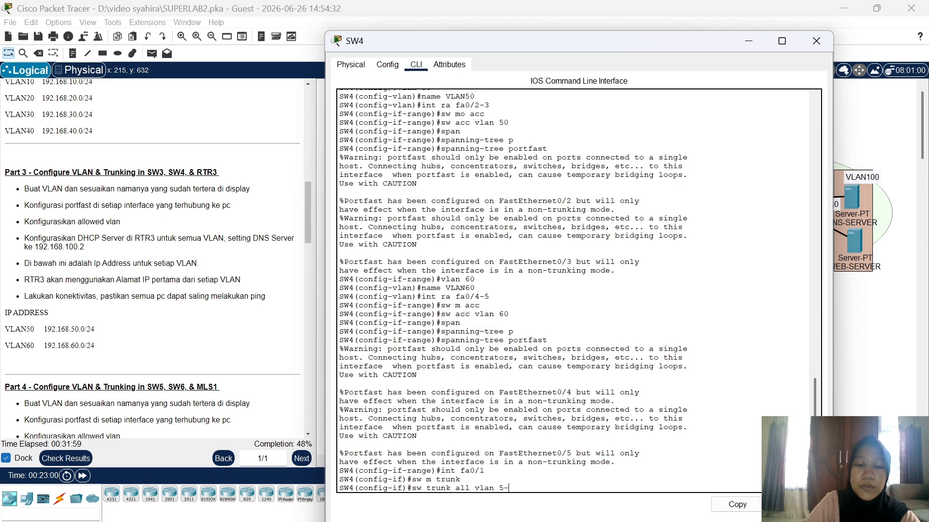
text( 5-)
key(BackSpace)
text(0-)
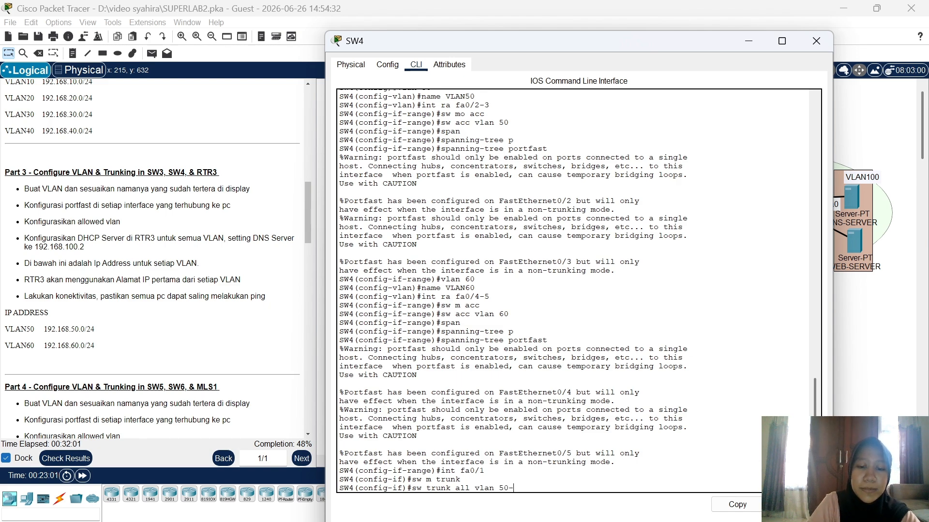
text(60)
key(Return)
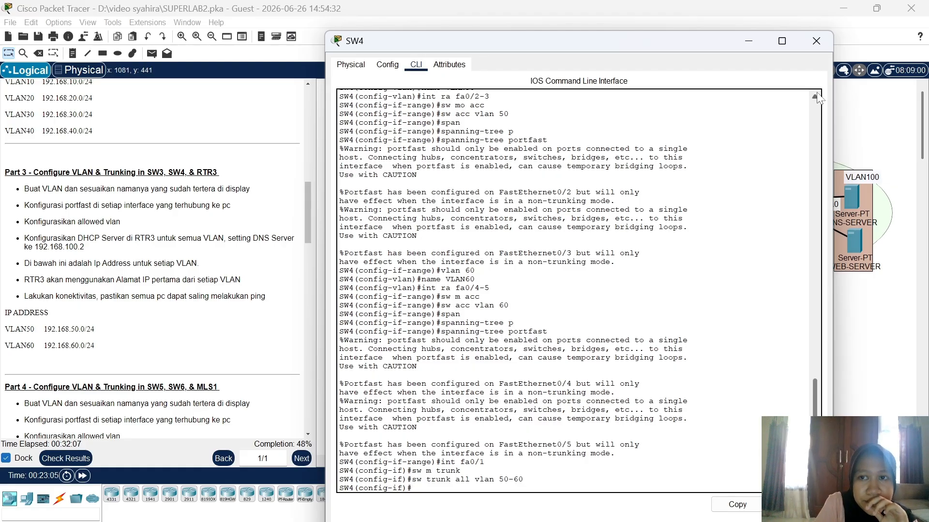
click(816, 41)
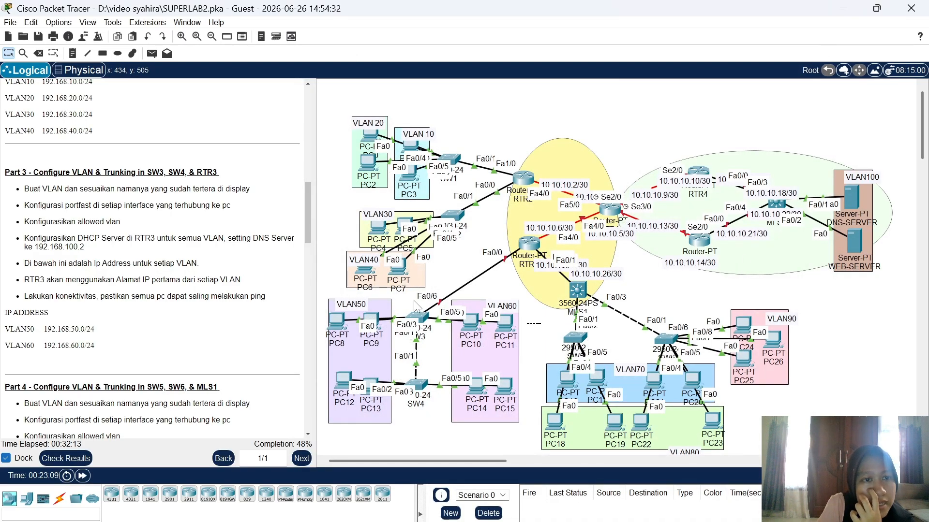
drag(540, 323, 214, 248)
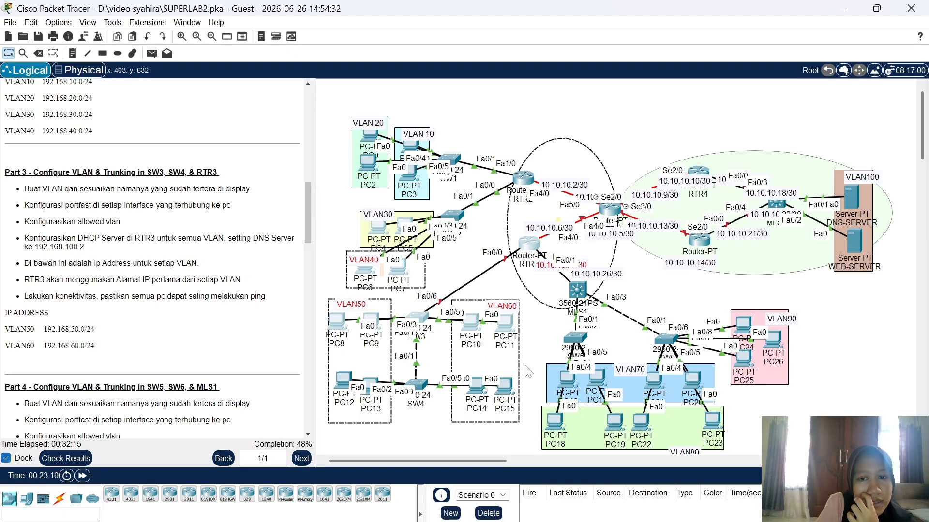
click(538, 348)
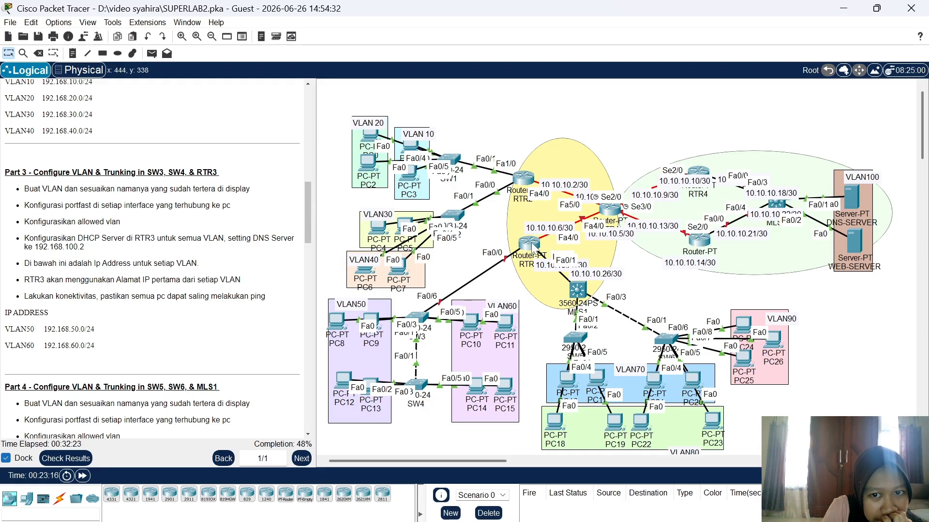
Step: Enter global configuration on RTR3 using the enable password
click(532, 247)
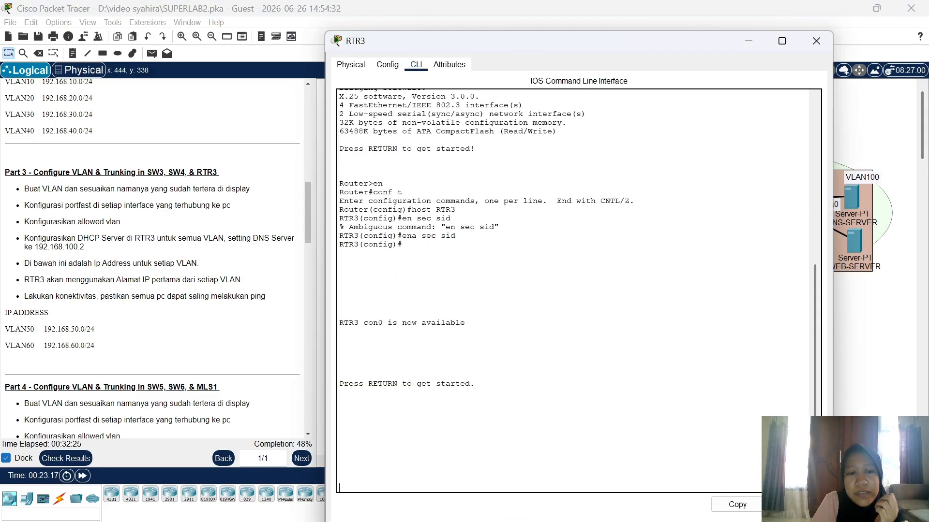
key(Return)
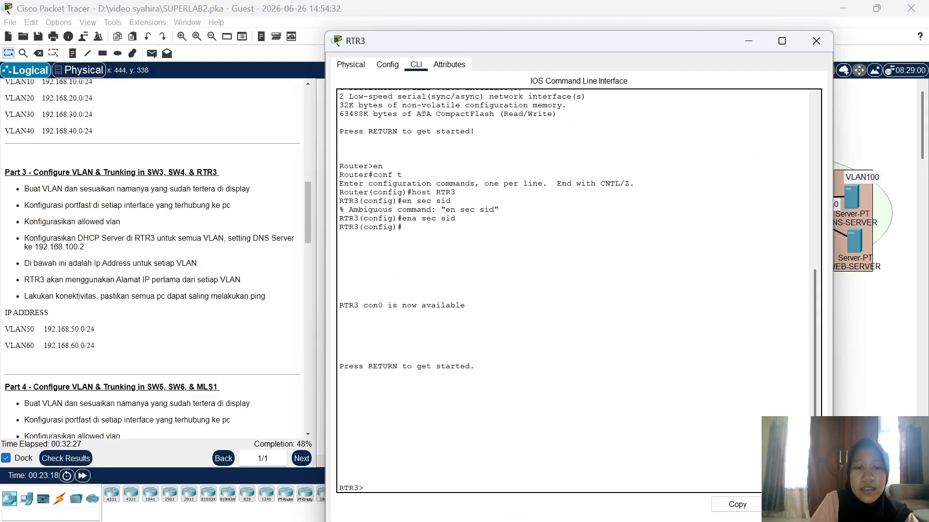
text(en)
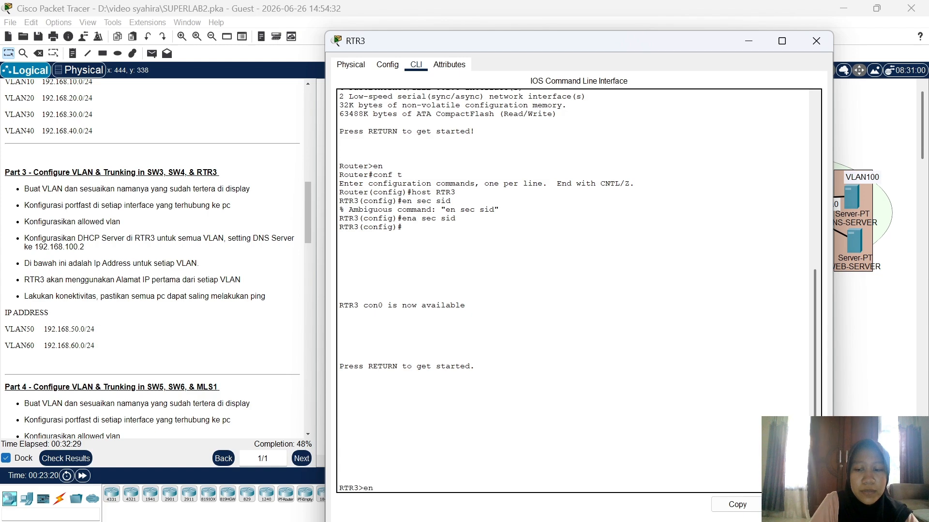
key(Return)
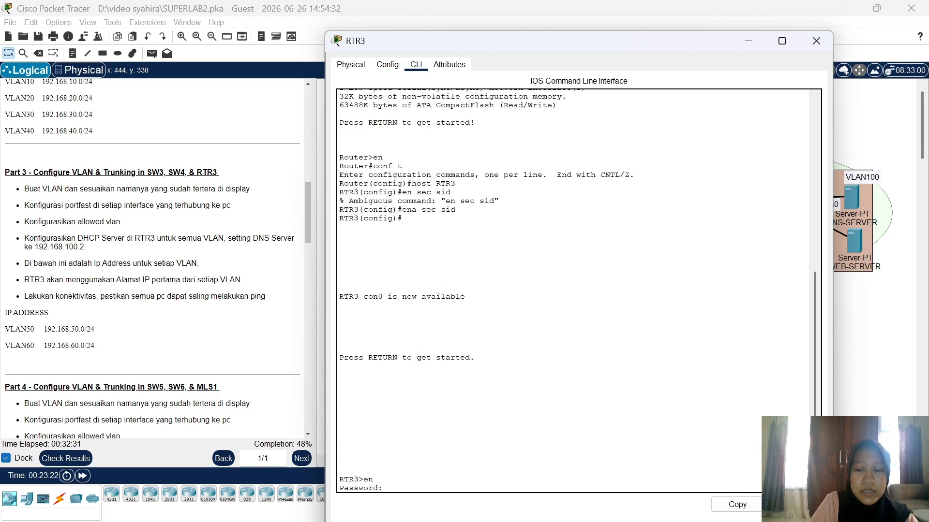
text(sid)
key(Return)
text(c)
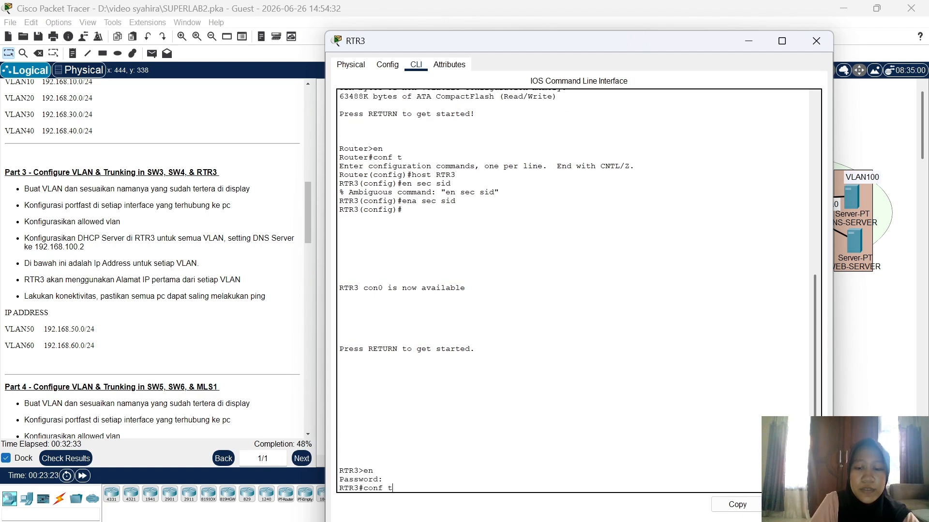
text(onf t)
key(Return)
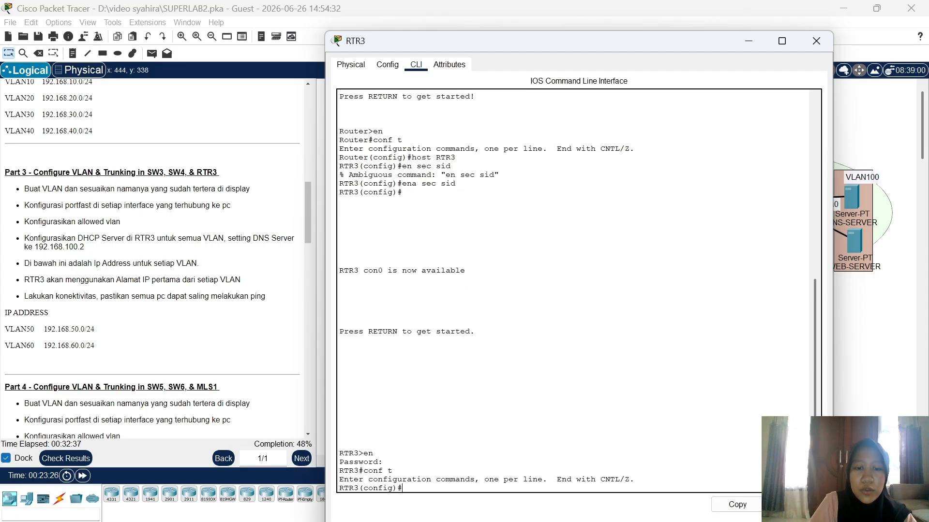
Step: Bring up RTR3's FastEthernet0/0 with no shutdown and start the Fa0/0.50 subinterface
text(int fa0/0)
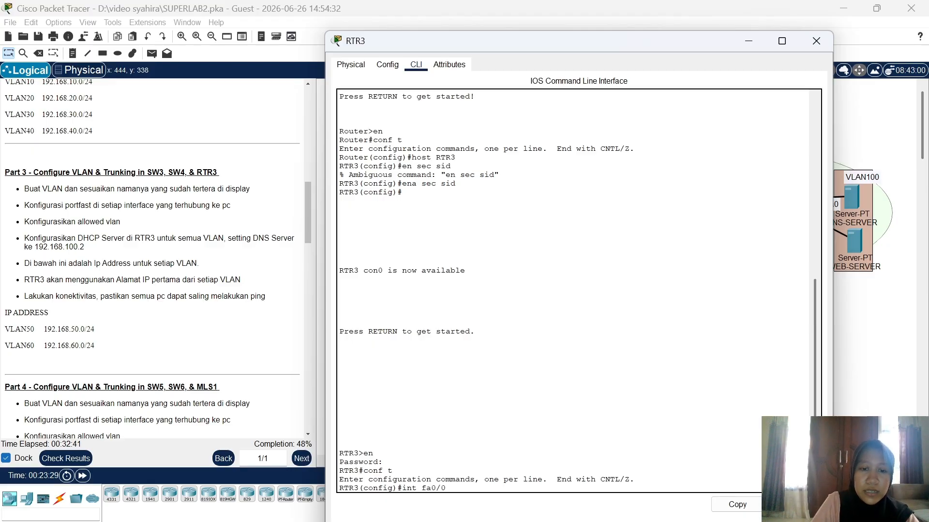
key(Return)
text(no shu)
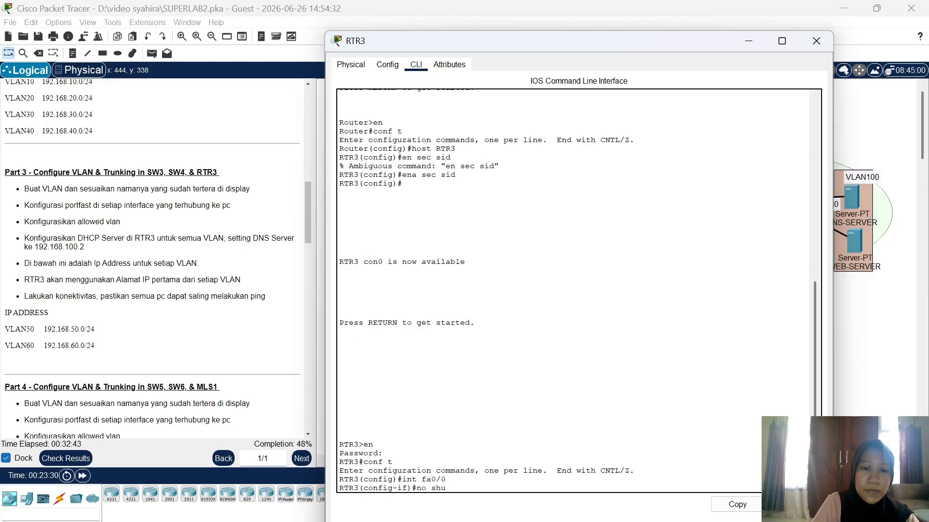
key(Return)
key(Return)
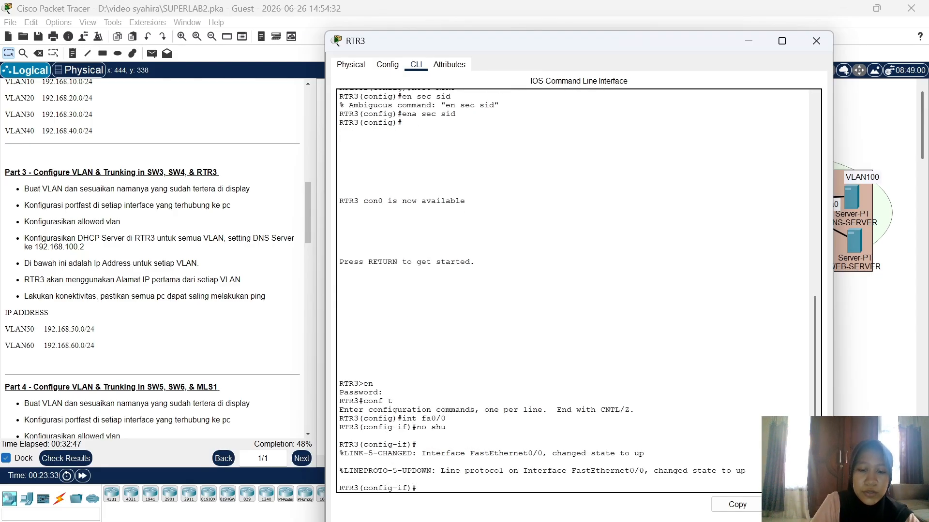
text(int fa0)
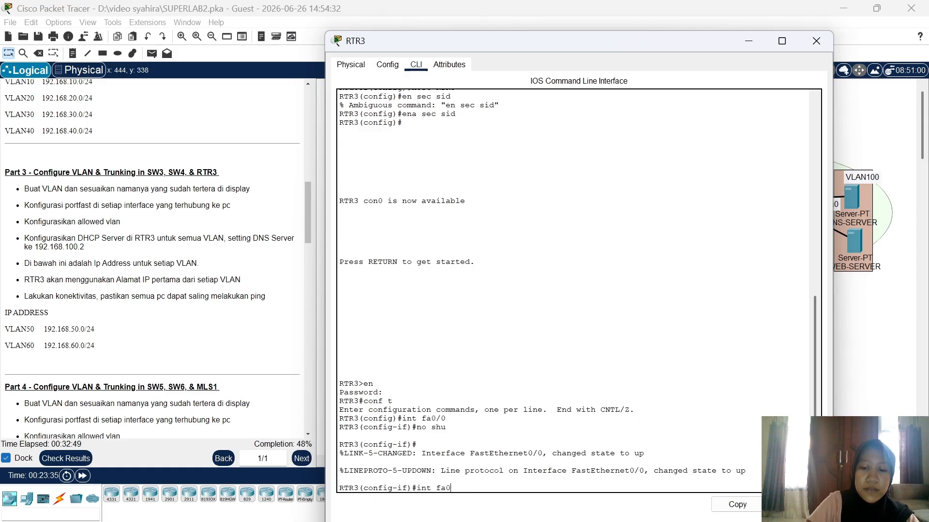
text(/0.)
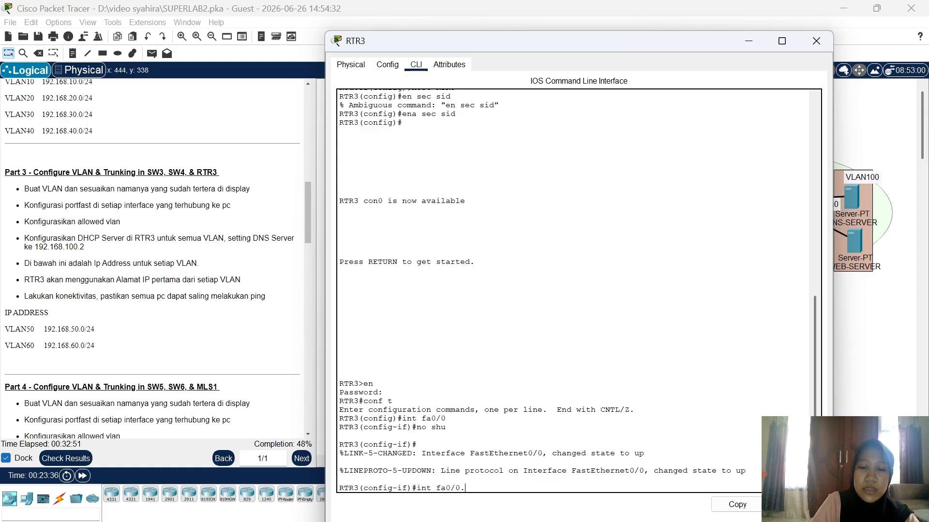
text(50)
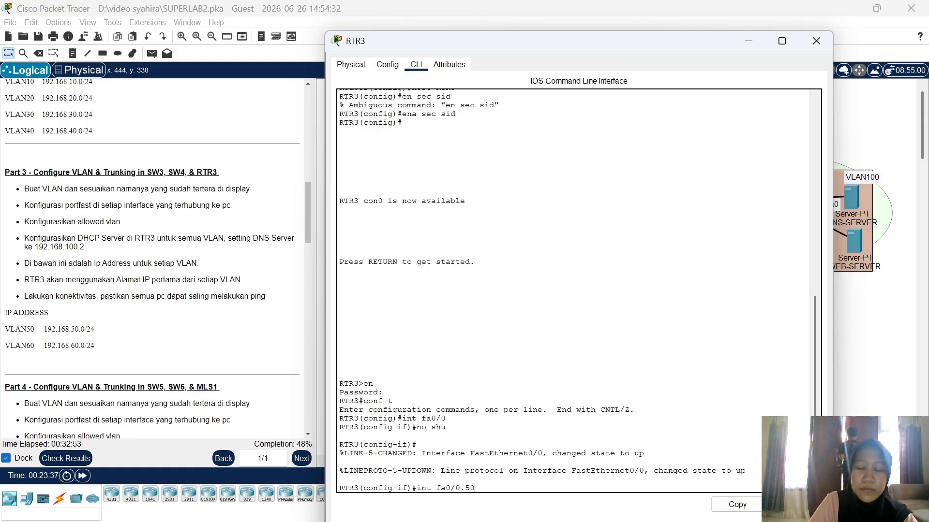
Step: Set subinterface Fa0/0.50 to dot1Q VLAN 50 with IP 192.168.50.1 255.255.255.0
key(Return)
text(en)
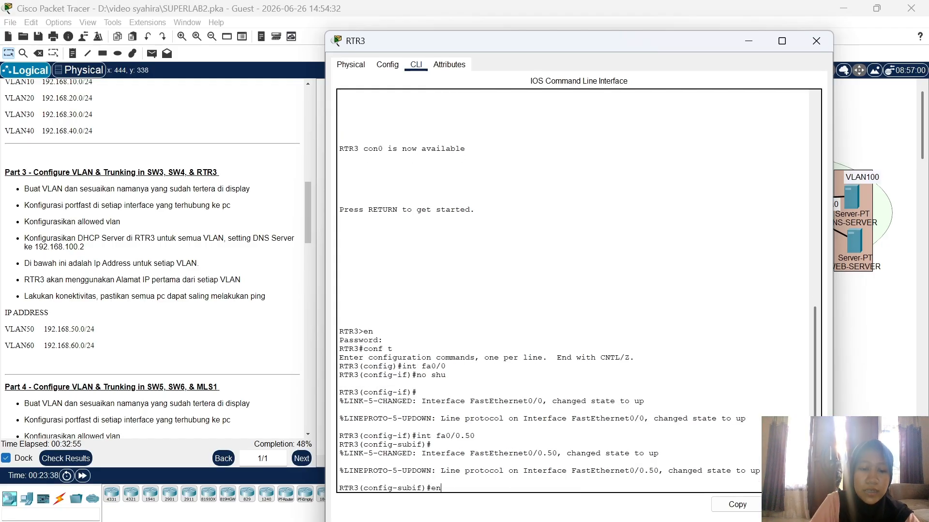
text( do 50)
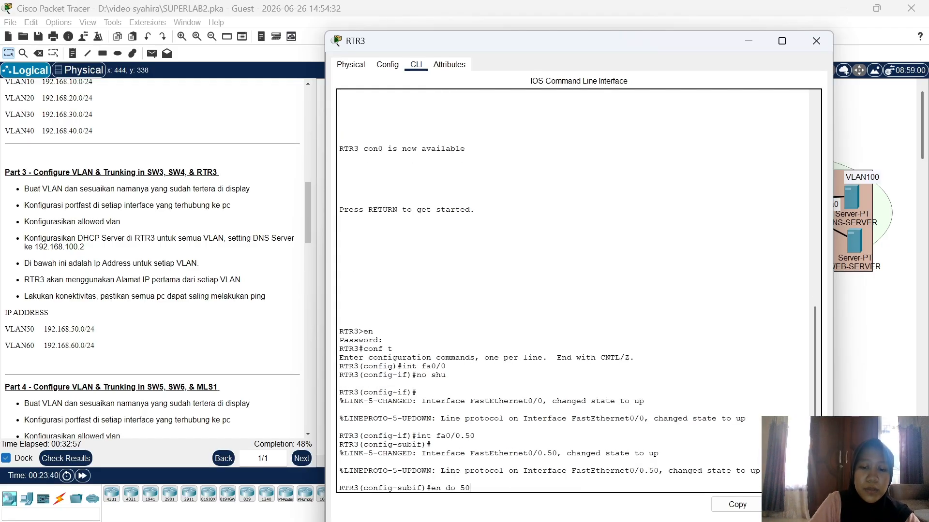
key(Return)
text(ip)
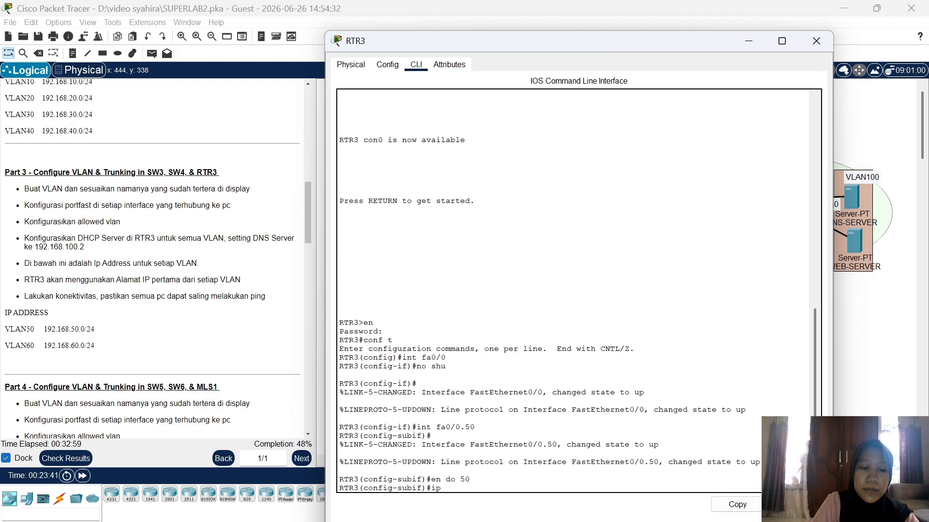
text( add 192.)
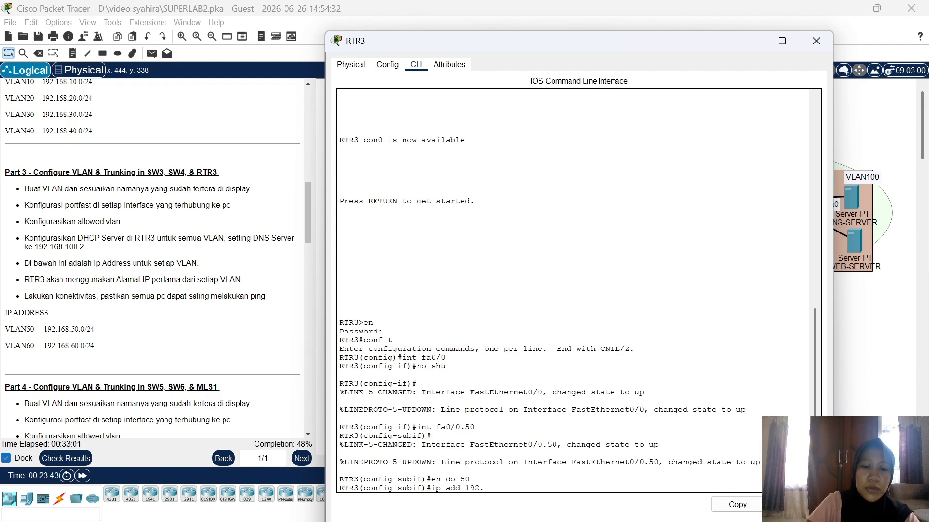
text(168.50.)
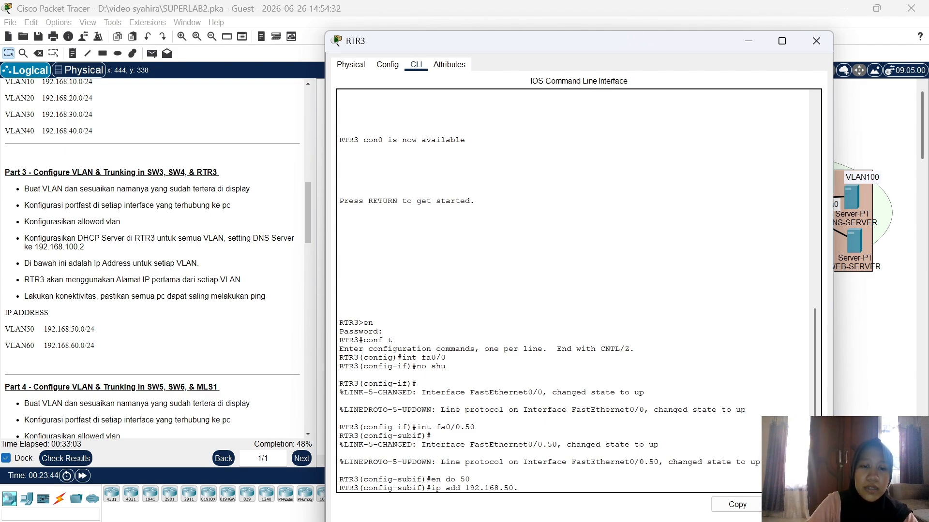
text(1)
text( 255.)
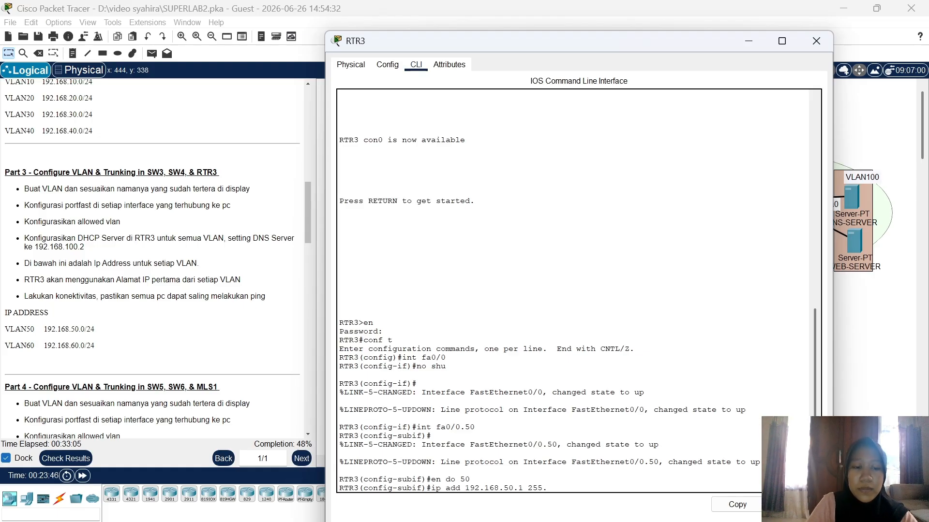
text(255.255.0)
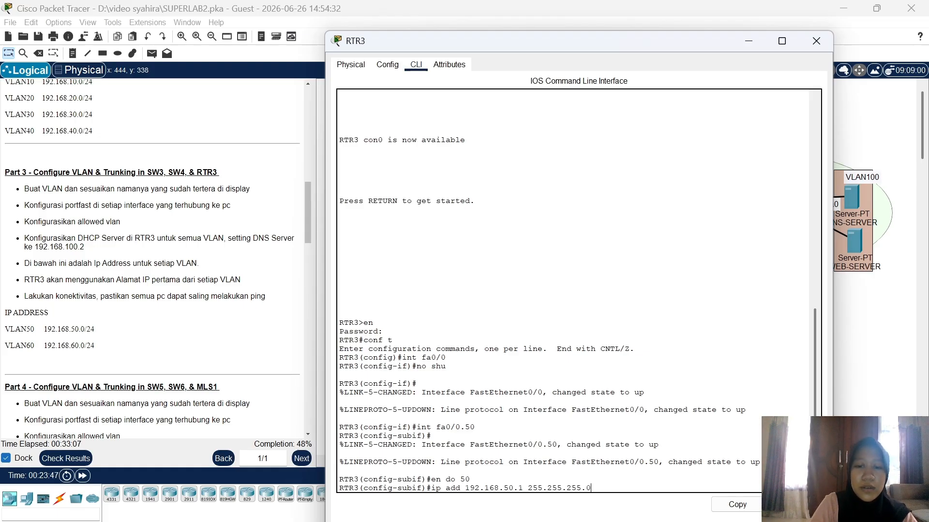
key(Return)
text(ex)
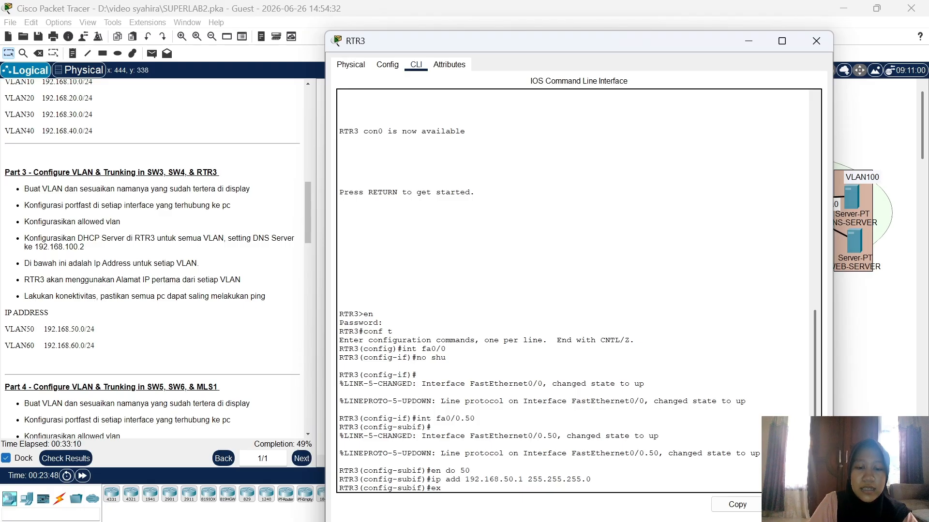
key(Return)
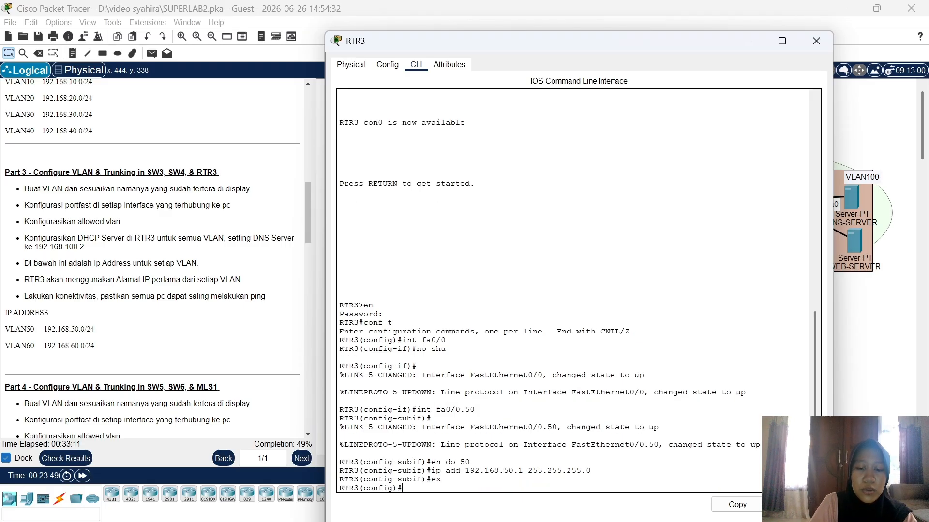
Step: Create subinterface Fa0/0.60 with dot1Q VLAN 60 and IP 192.168.60.1 255.255.255.0
text(int )
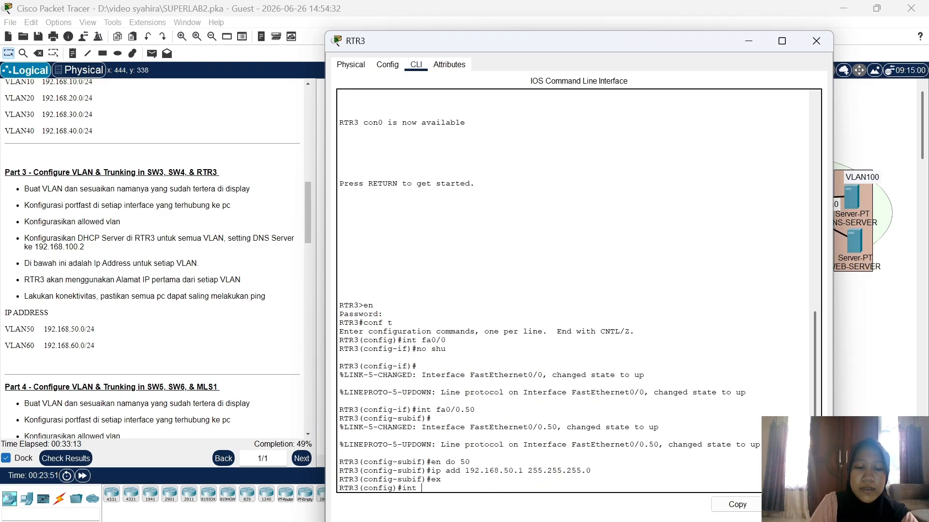
text(fa0/0)
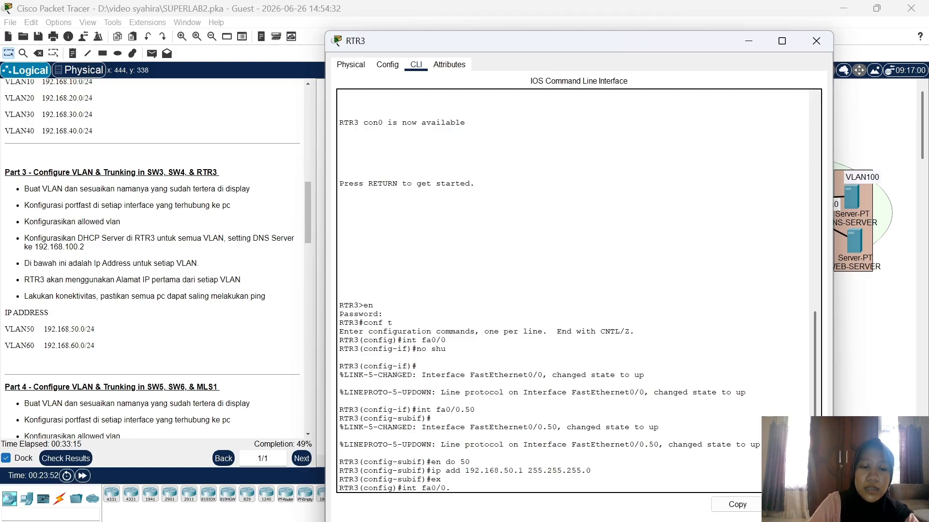
text(.60)
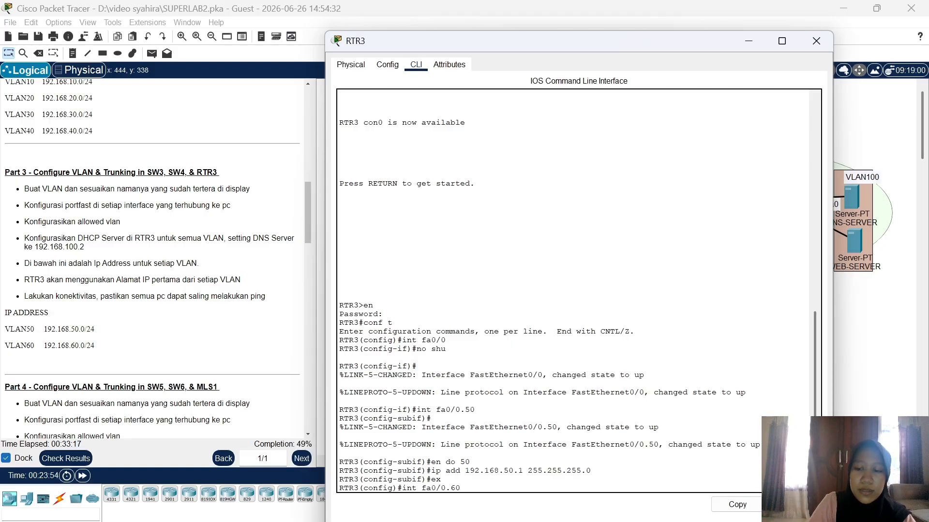
key(Return)
text(en)
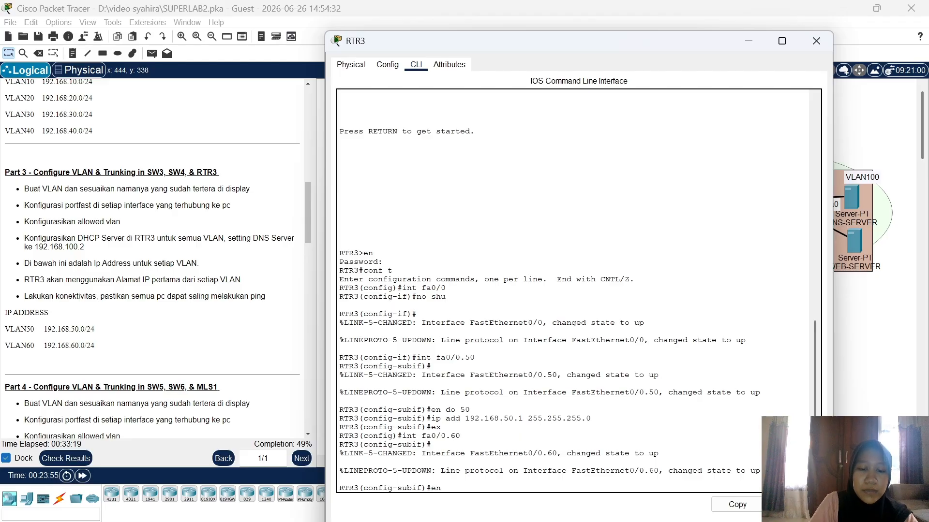
text( do 60)
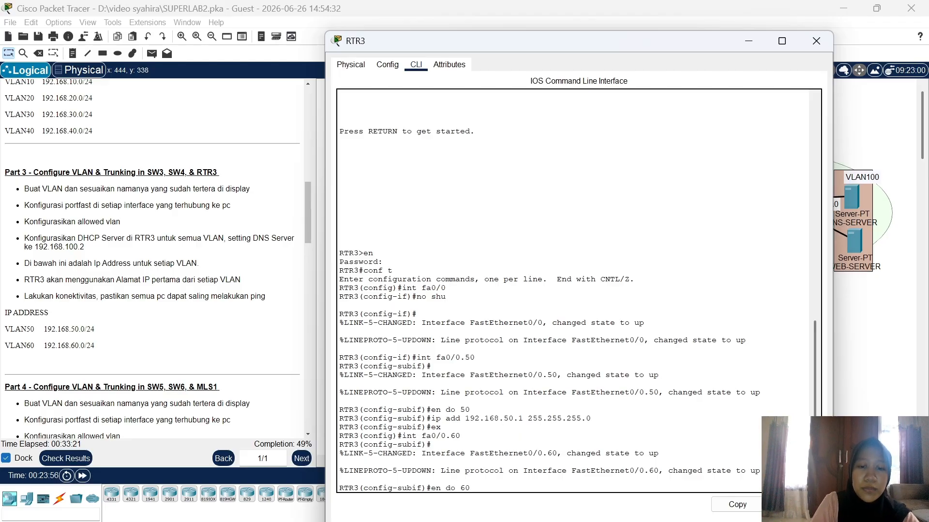
key(Return)
text(ip a)
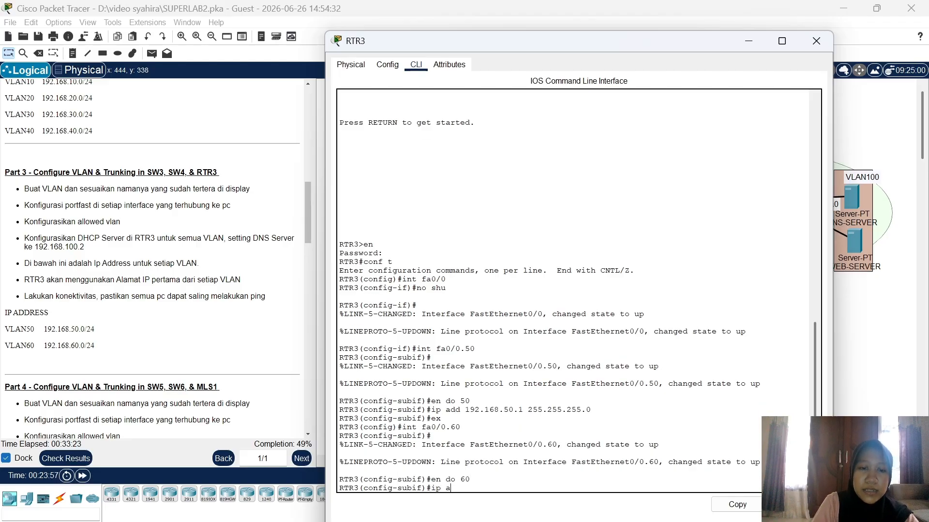
text(dd 192.1)
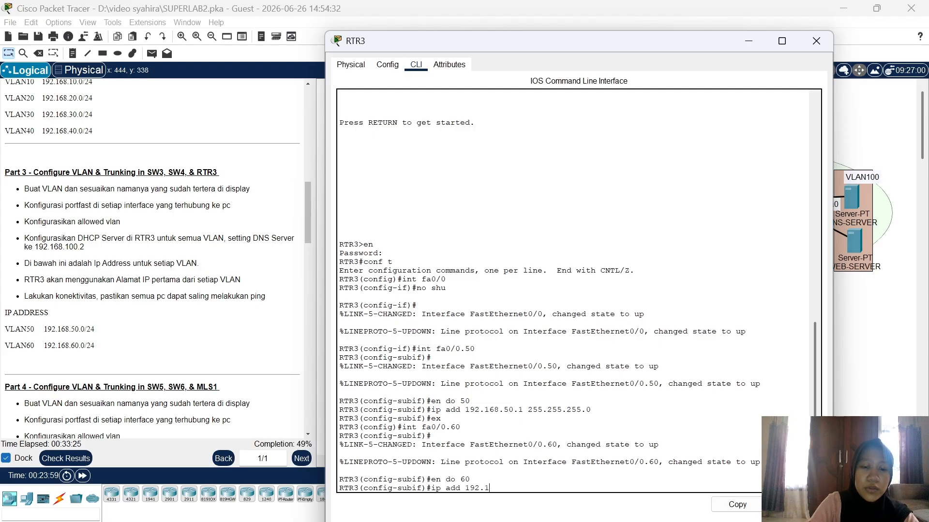
text(68.60)
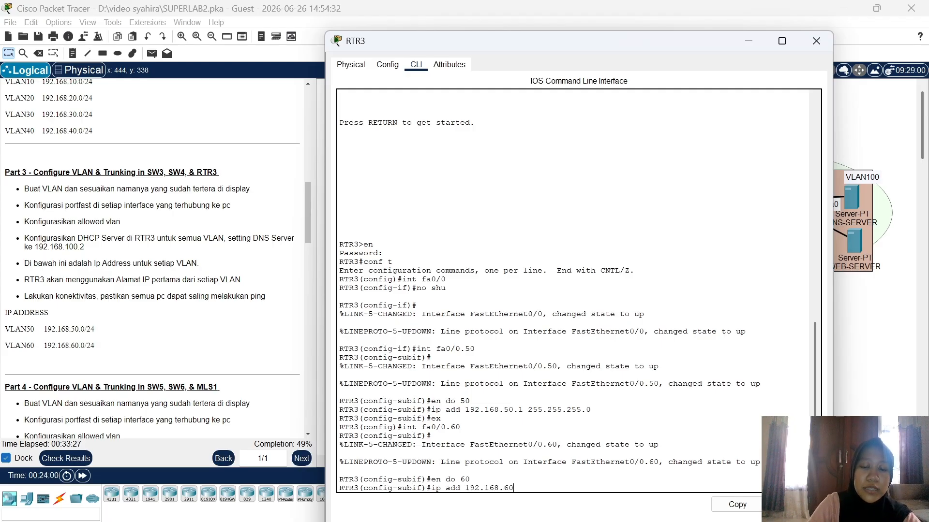
text(.1 255)
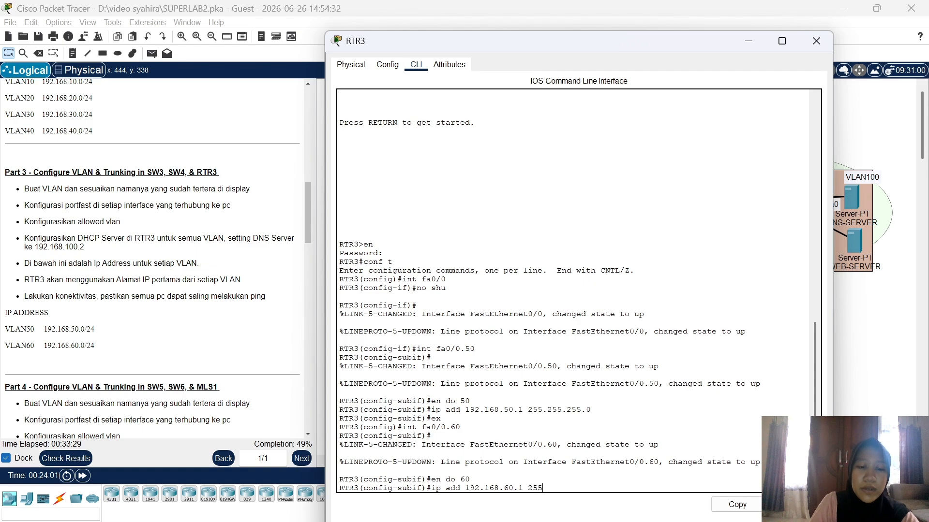
text(.255.255.)
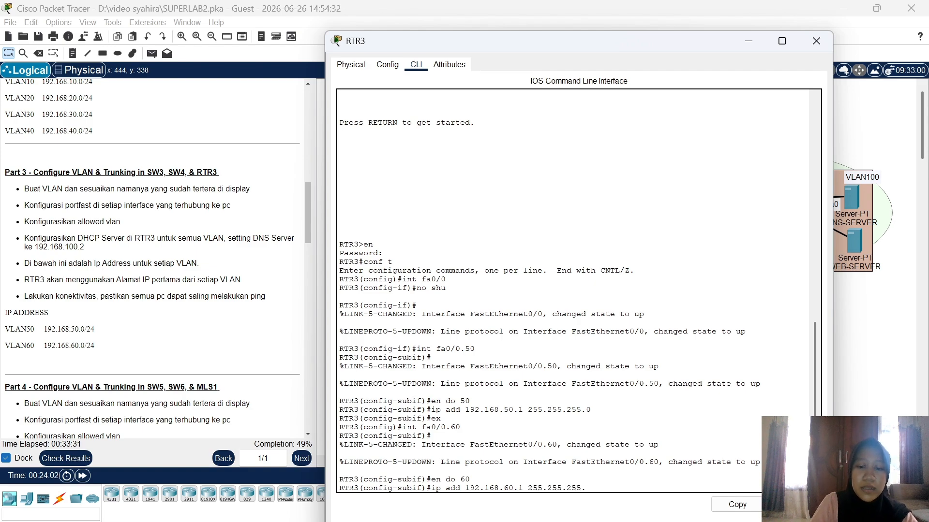
text(0)
key(Return)
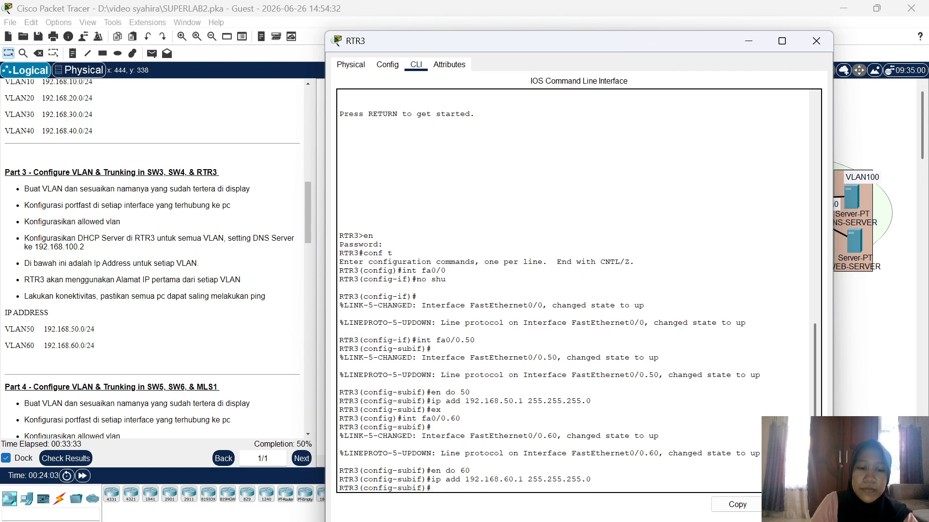
text(ex)
key(Return)
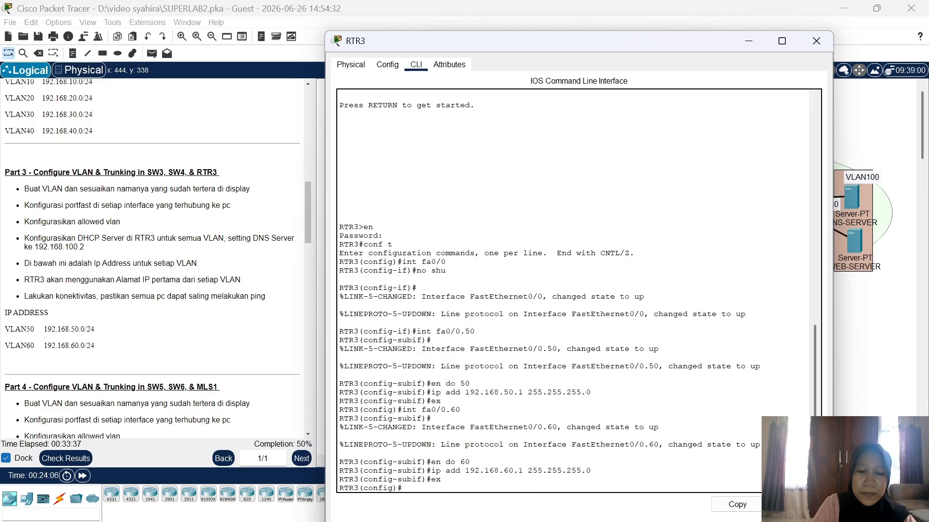
Step: Create DHCP pool VLAN50: network 192.168.50.0/24, gateway 192.168.50.1, DNS 192.168.100.2
text(ip dhc)
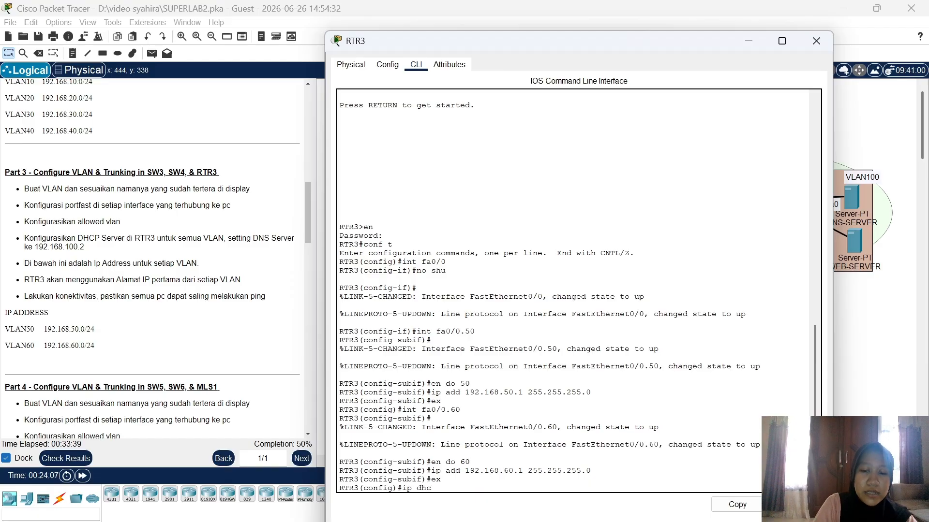
text(p pool)
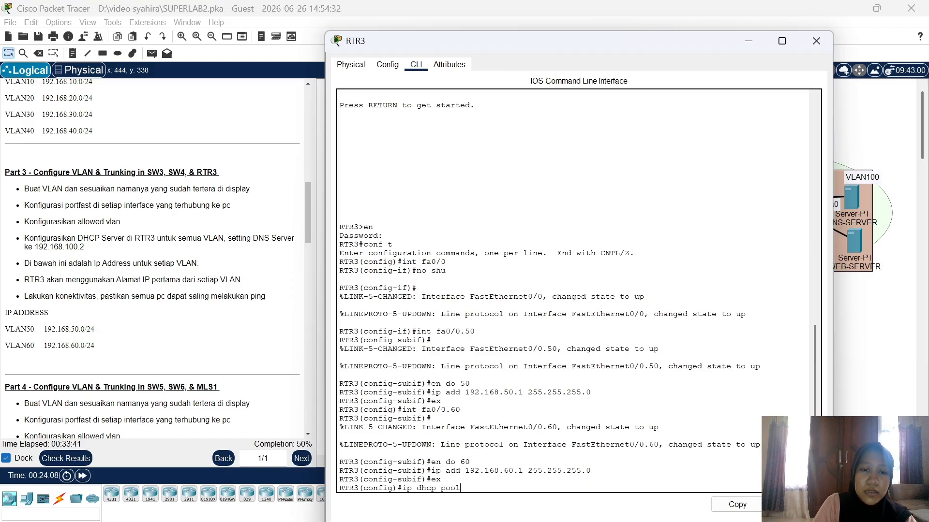
text( VLAN50)
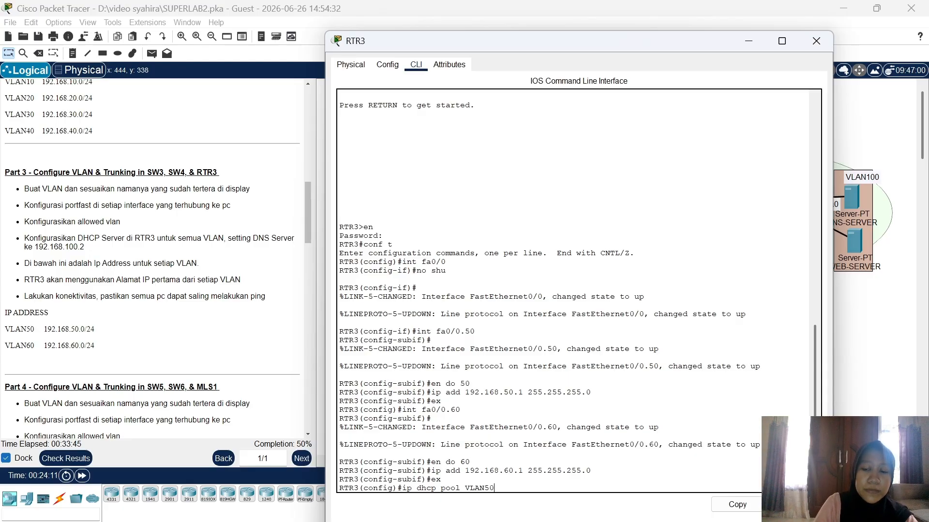
key(Return)
text(net )
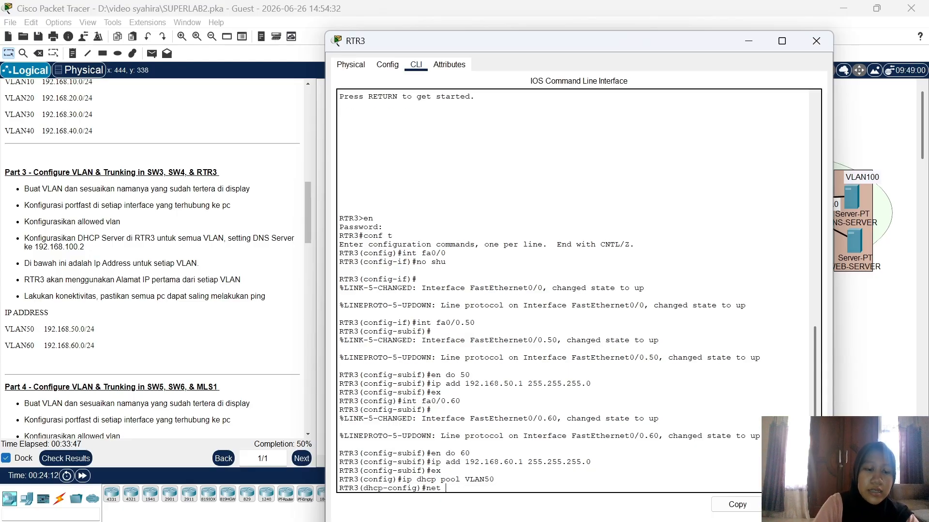
text(192.16)
text(8.)
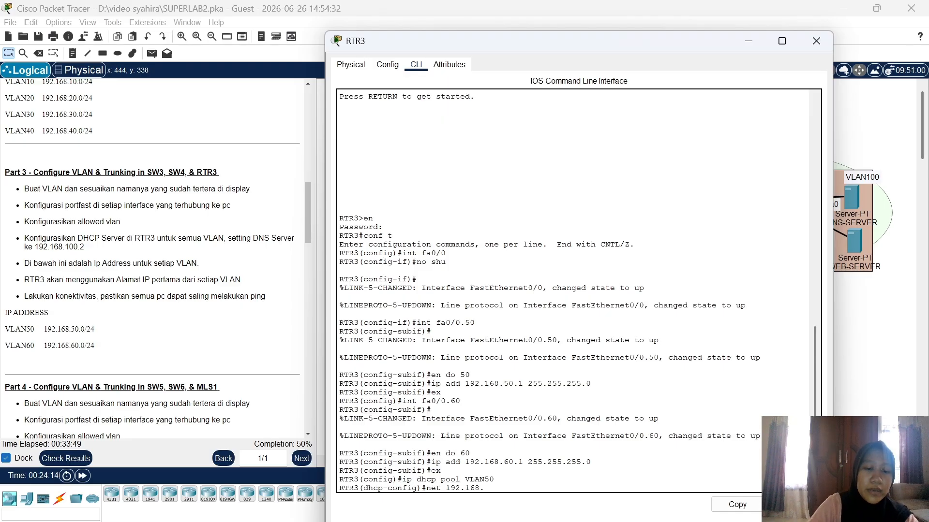
text(50.0 25)
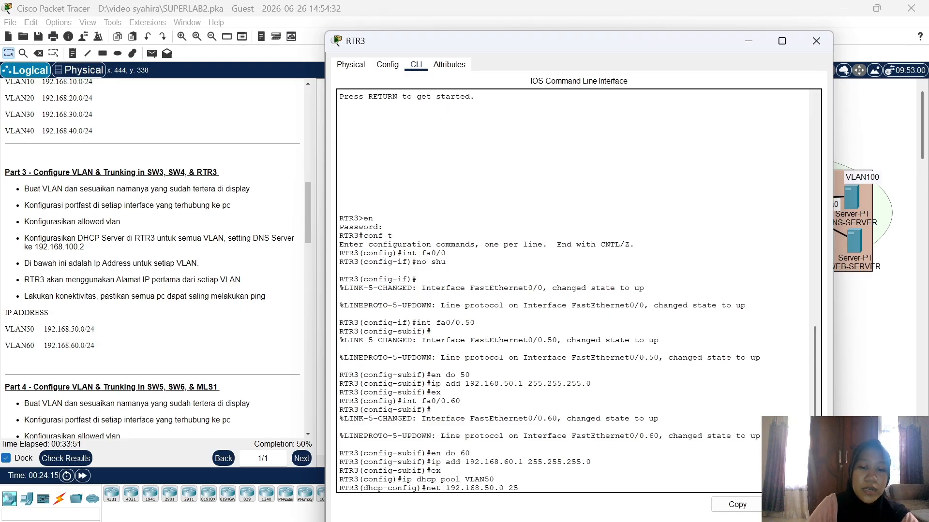
text(5.255.255)
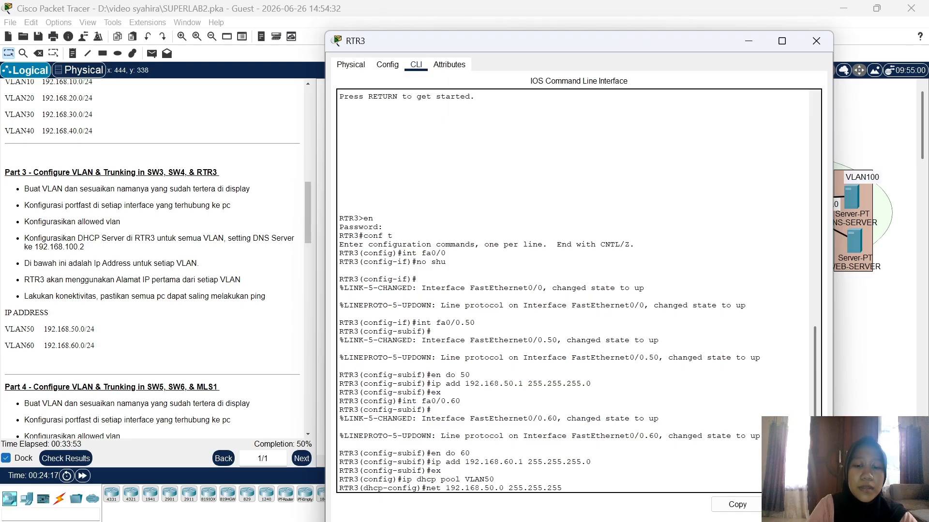
text(.0)
key(Return)
text(d)
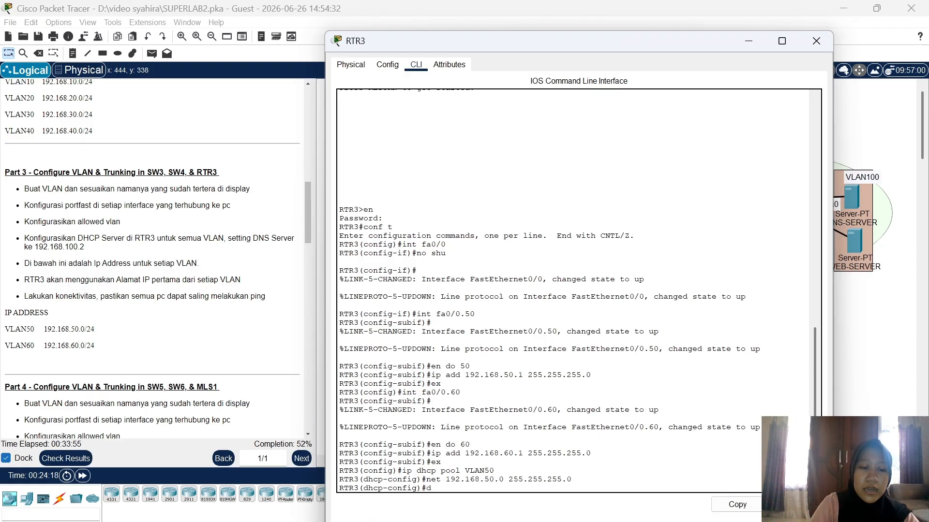
text(efa 192)
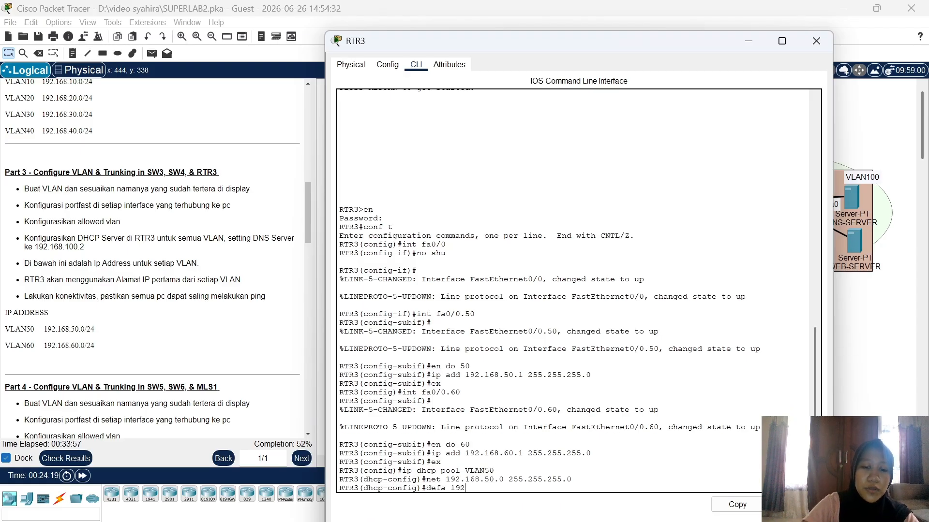
text(.168.50.)
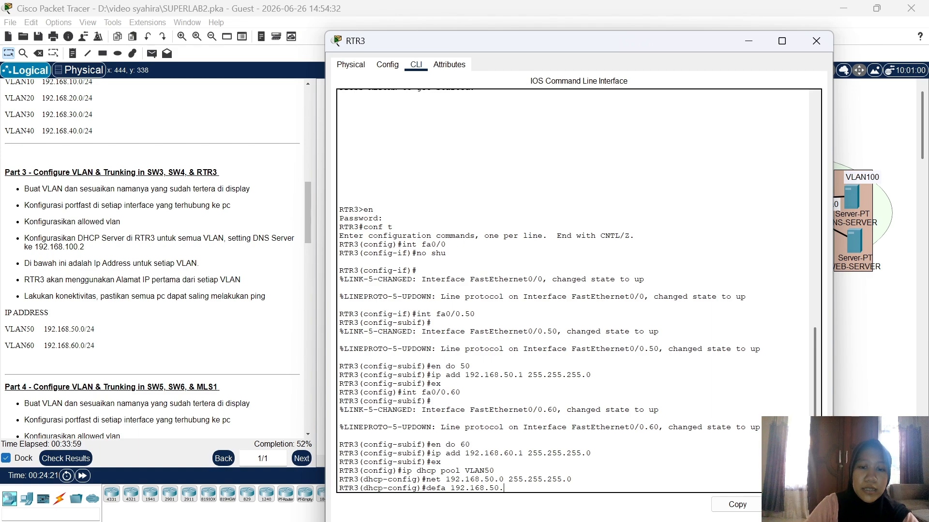
text(1)
key(Return)
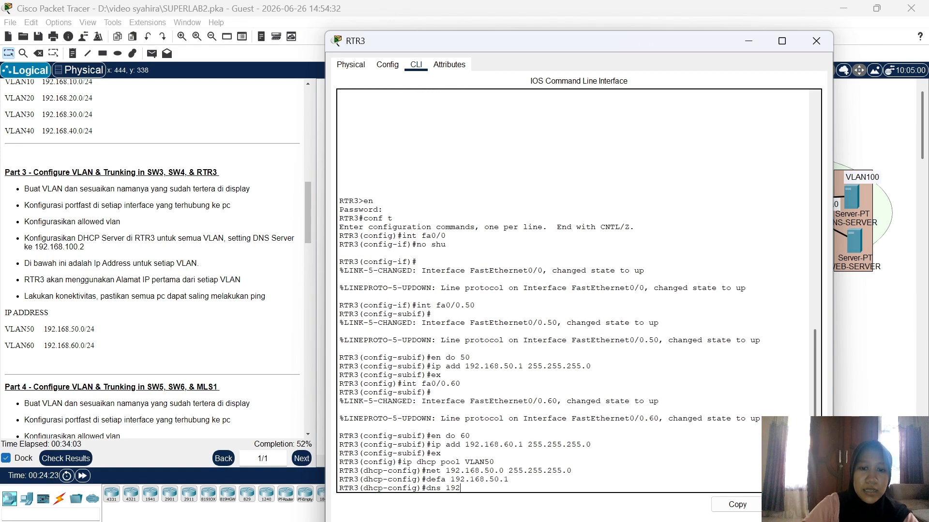
text(dns 192.168)
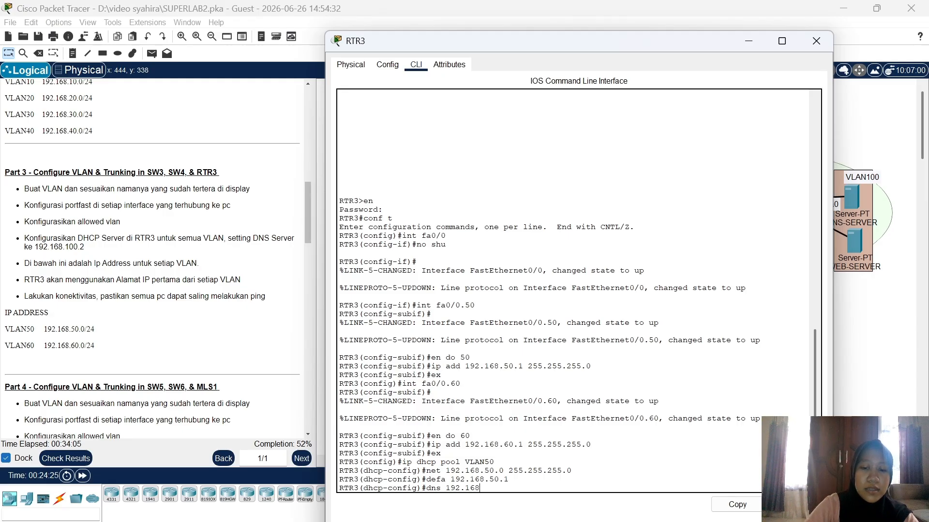
text(.100.2)
key(Return)
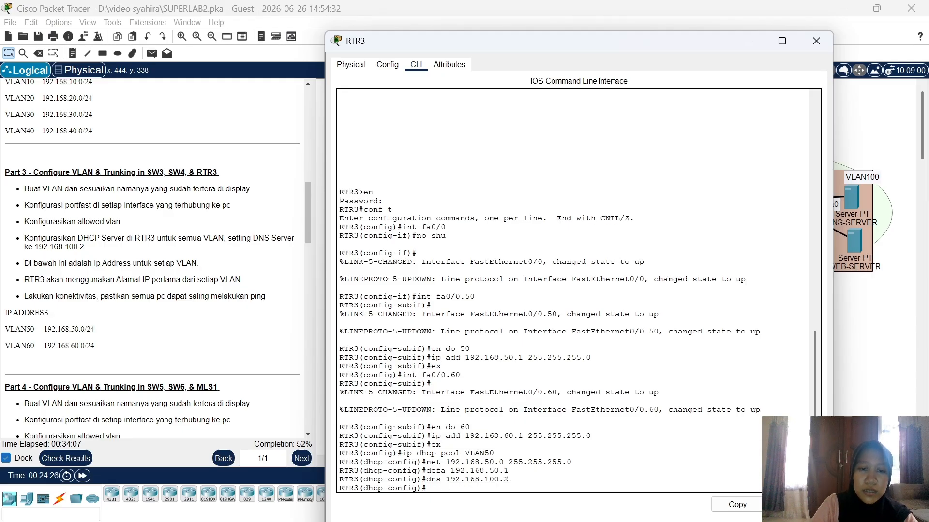
text(ex)
key(Return)
Step: Create DHCP pool VLAN60: network 192.168.60.0/24, gateway 192.168.60.1, DNS 192.168.100.2
text(i)
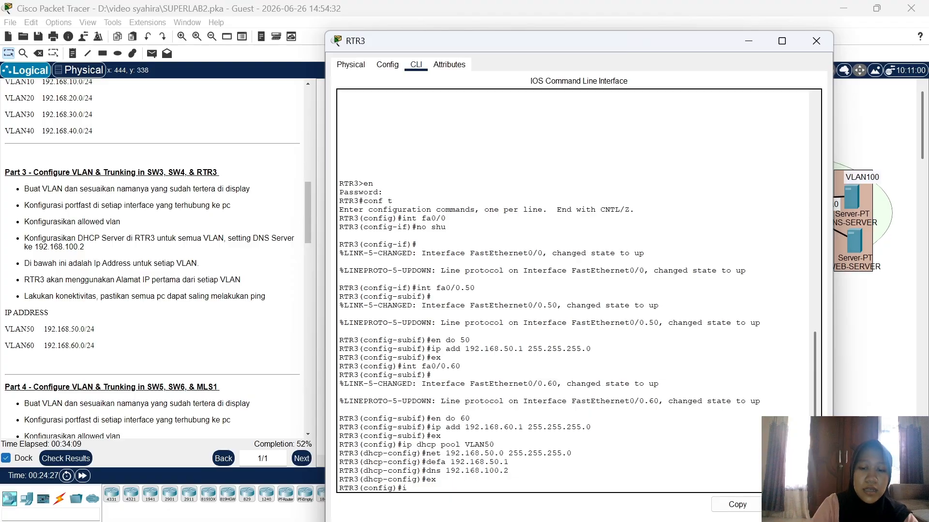
text(p dhcp p)
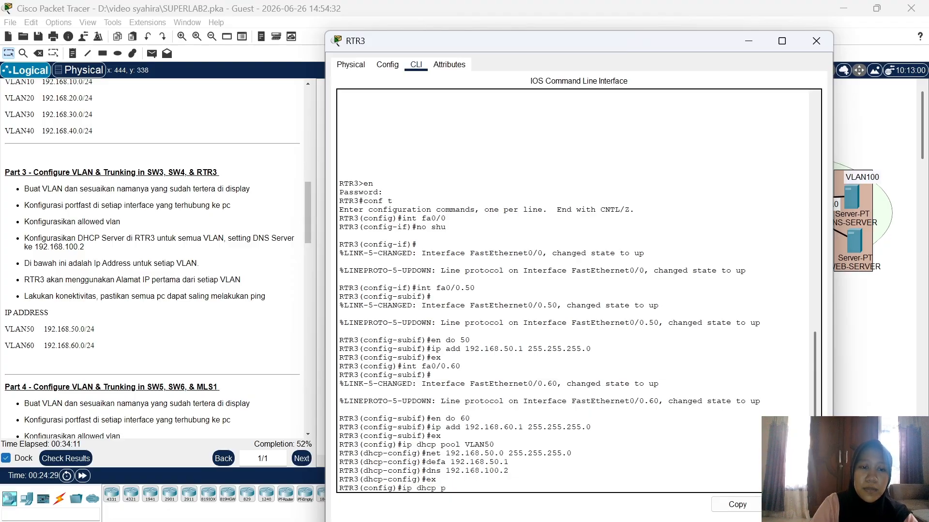
text(ool VLAN60)
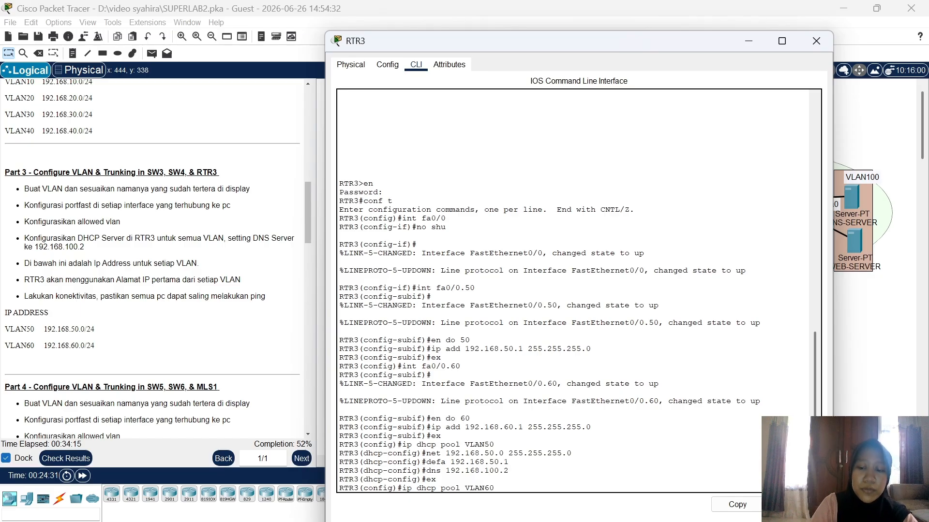
key(Return)
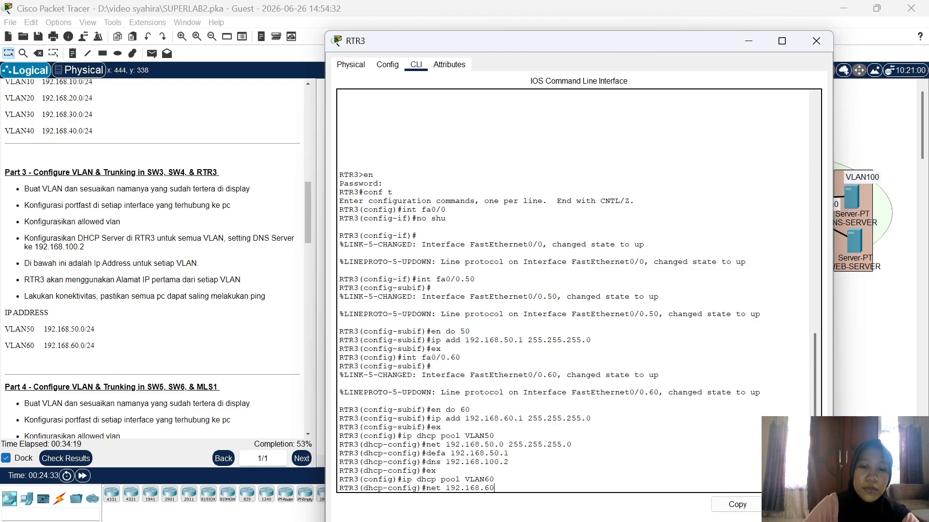
text(2)
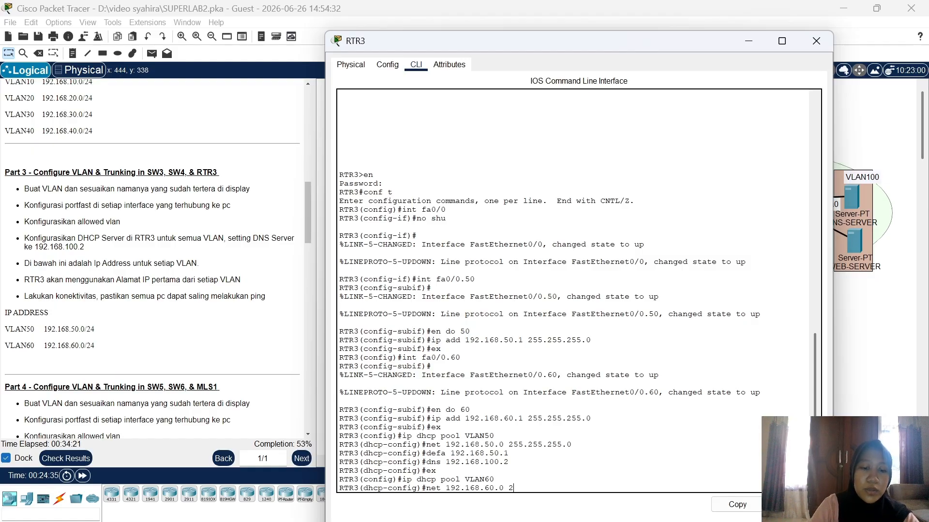
text(55.255.2)
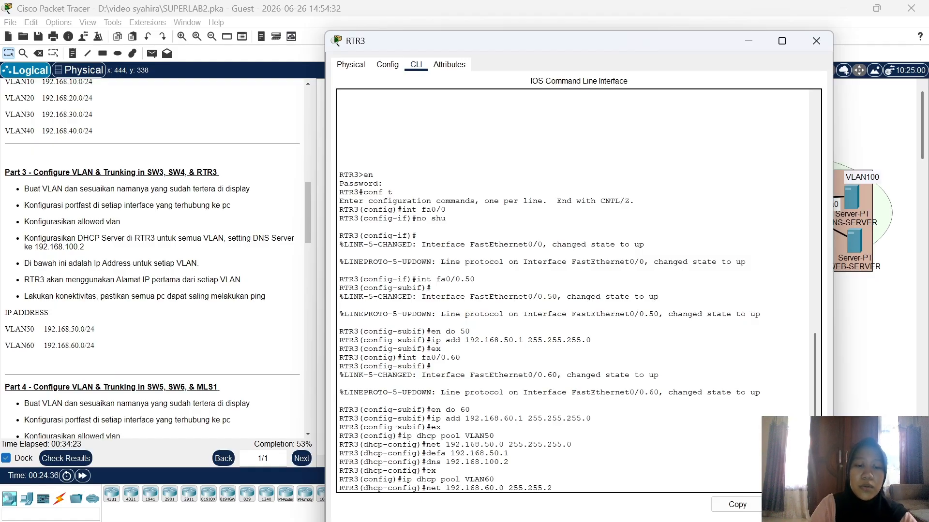
text(55.0)
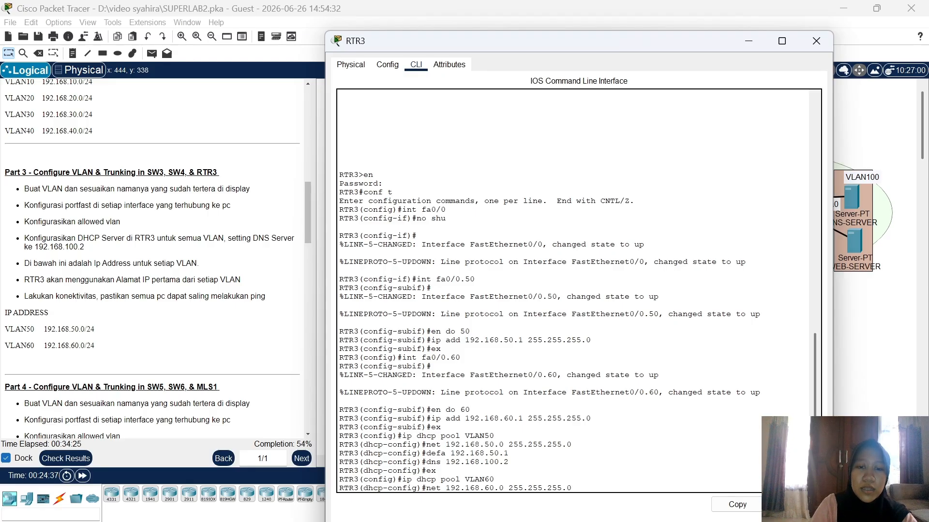
key(Return)
text(defa 1)
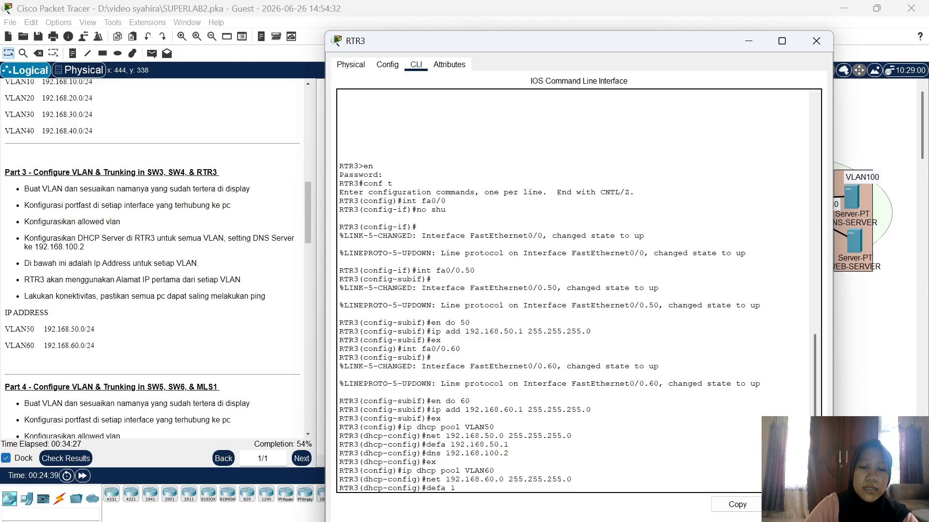
text(92.168.60.1)
key(Return)
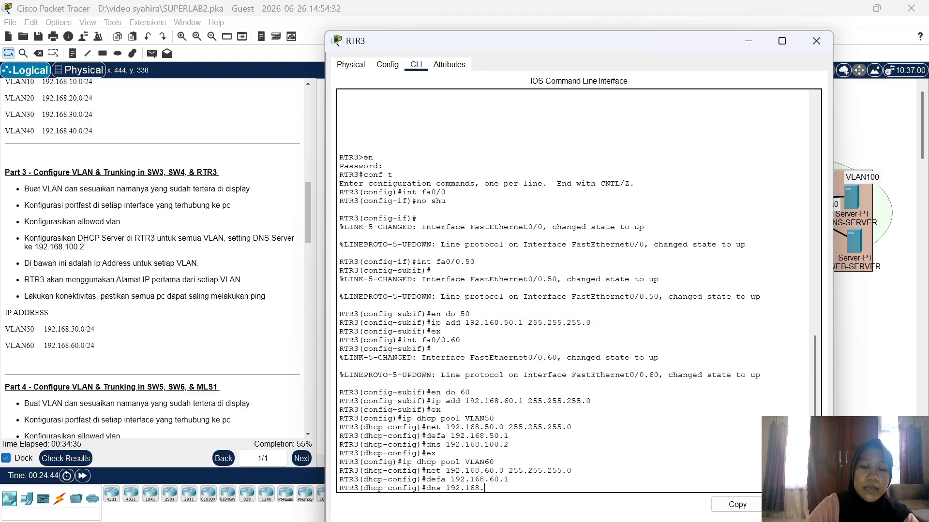
text(dns 192.168.110)
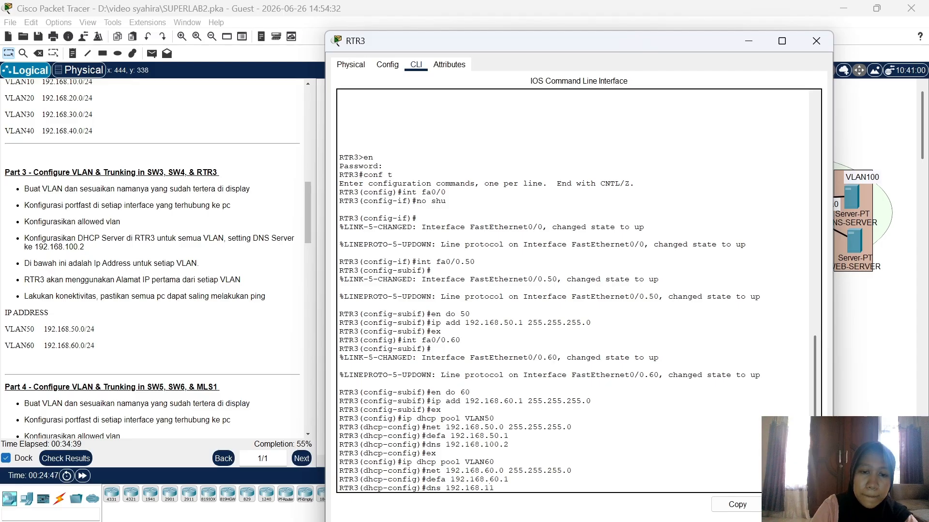
key(BackSpace)
text(00.)
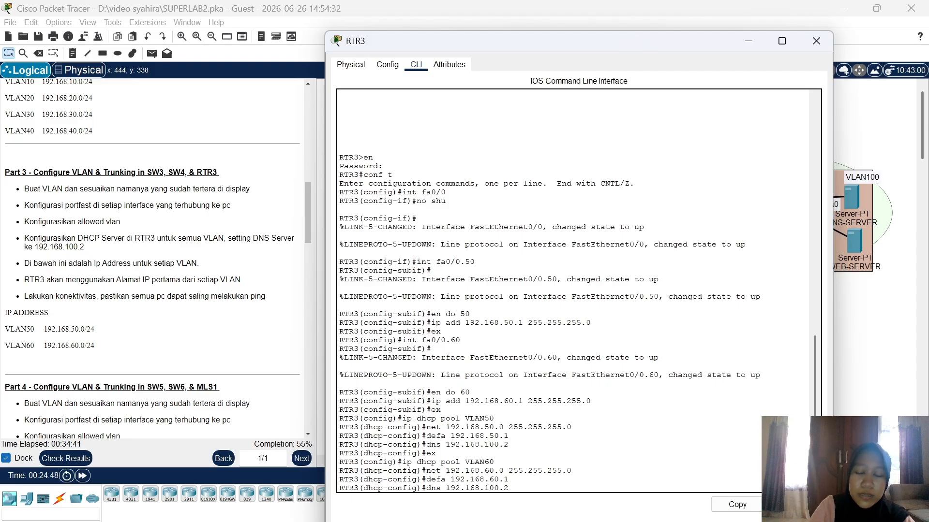
text(2)
key(Return)
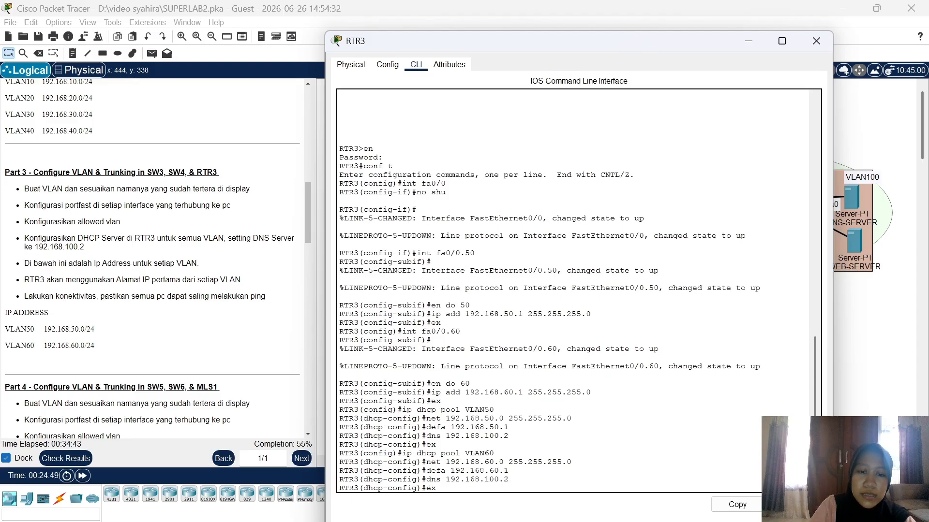
key(Return)
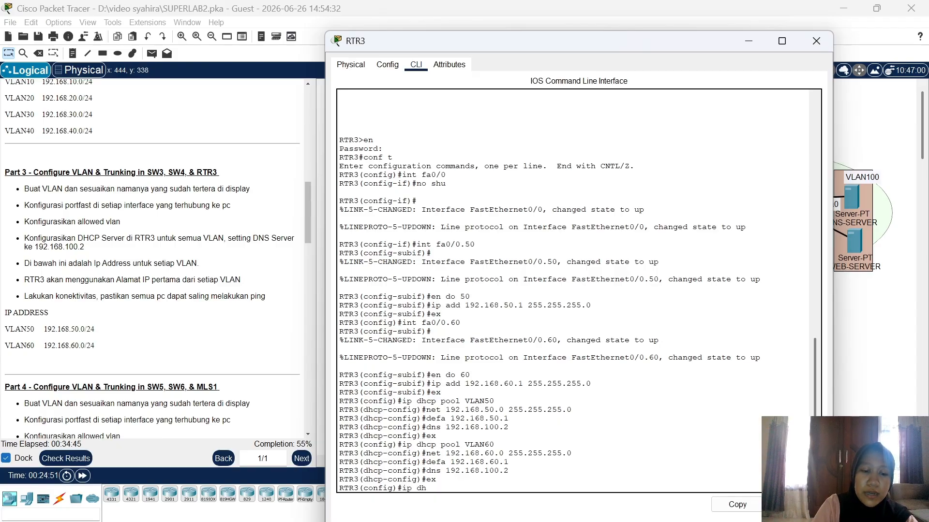
Step: Add DHCP excluded-address entries for 192.168.50.1 and 192.168.60.1, then exit to privileged mode
text(ip dhcp e)
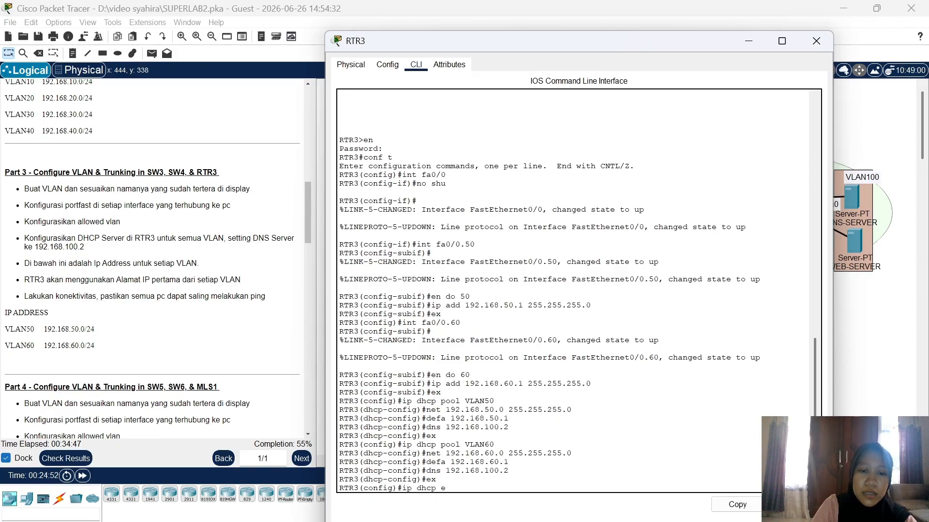
text(xcl)
key(Tab)
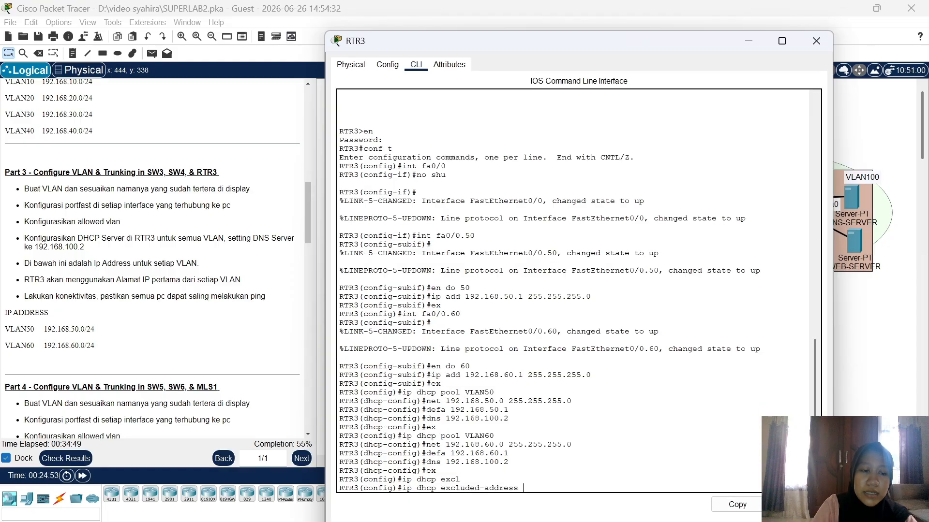
text(192.168)
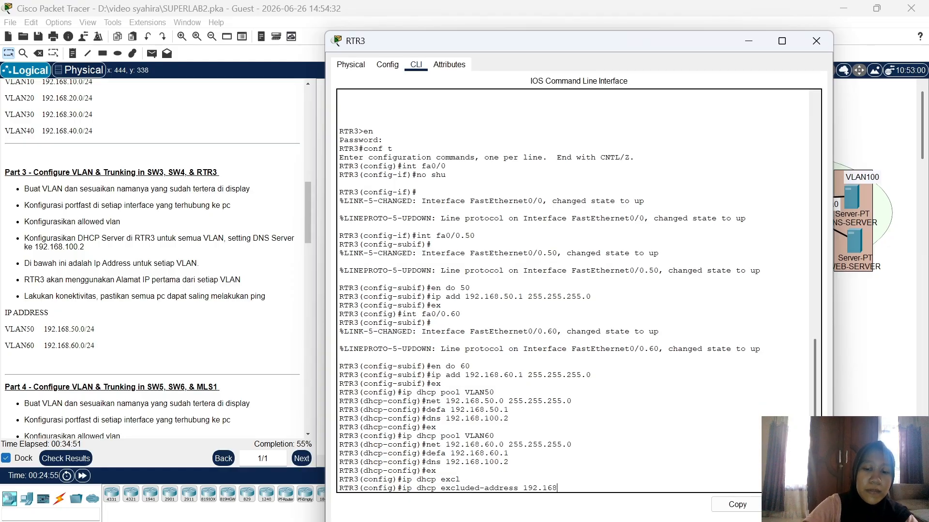
text(.50.1)
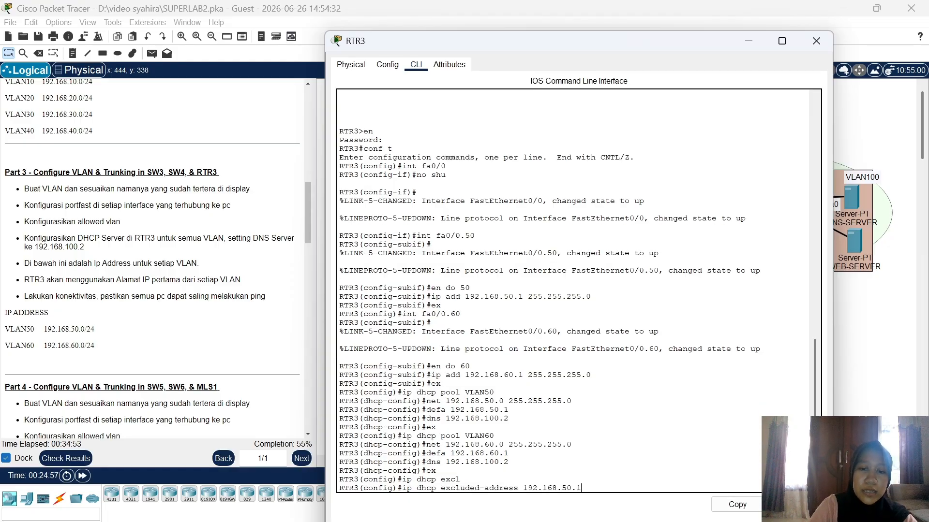
key(Return)
text(ip)
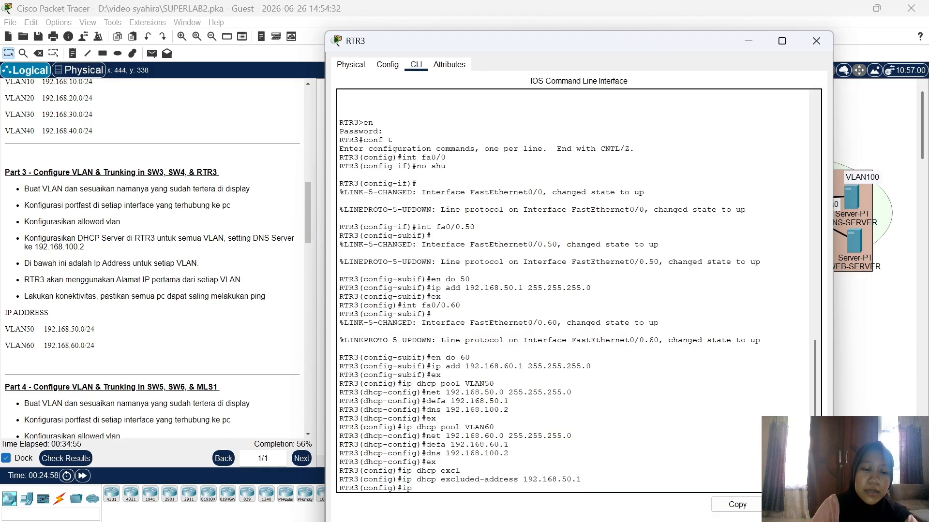
text( dhcp e)
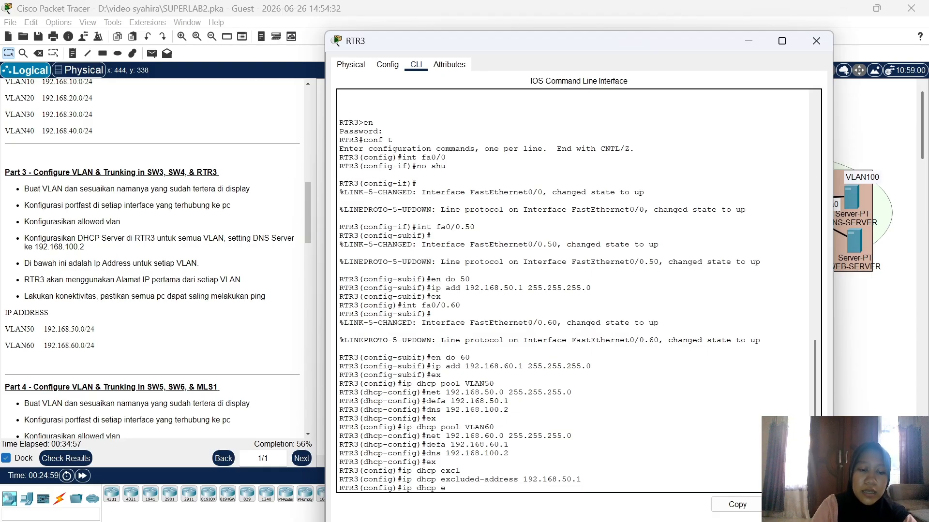
text(xcl)
key(Tab)
text(192)
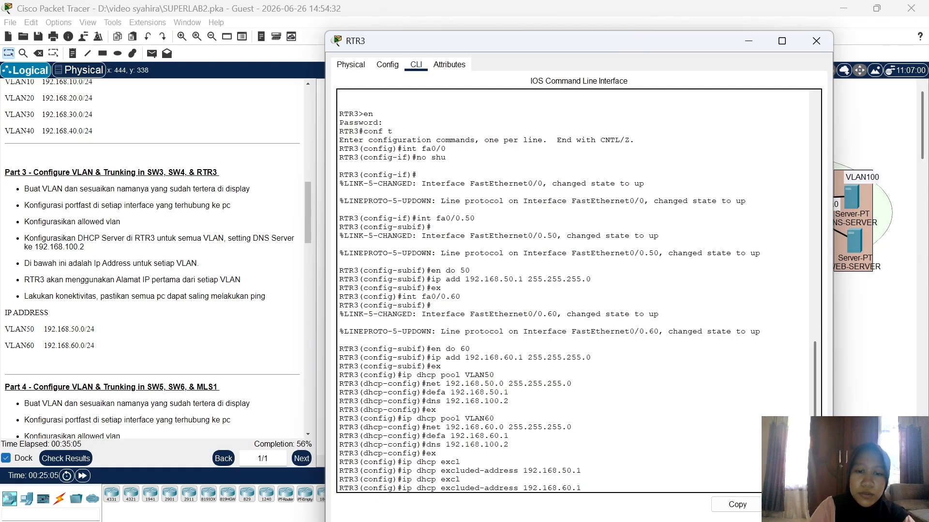
key(Return)
key(Return)
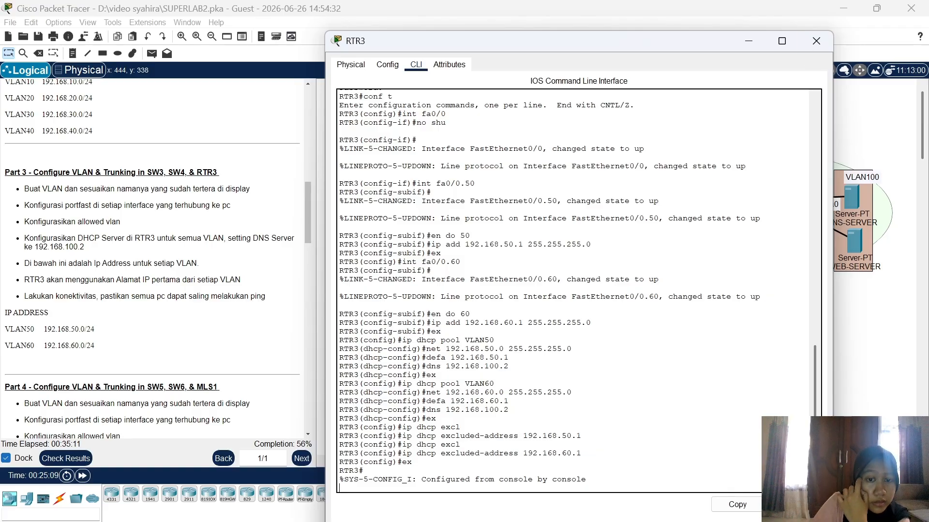
key(Return)
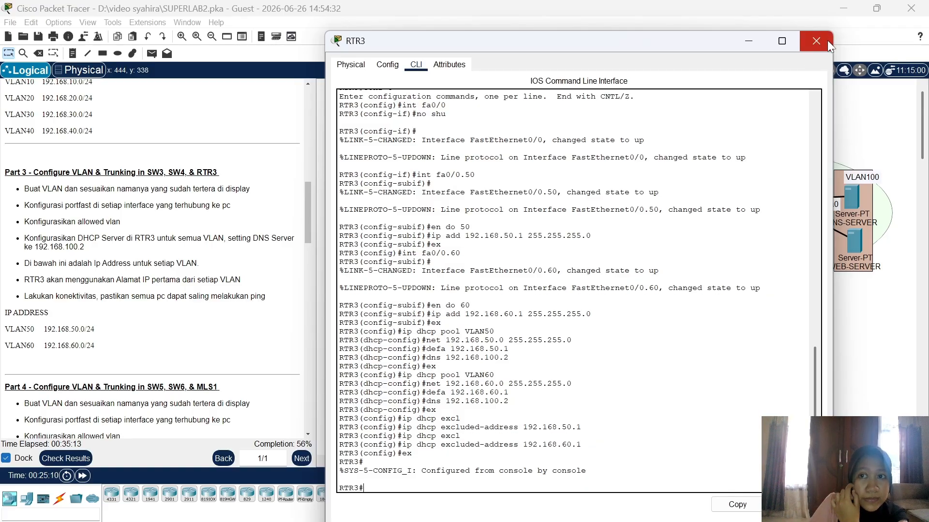
Step: Close RTR3's console and switch PC8 and PC9 to DHCP addressing
click(823, 40)
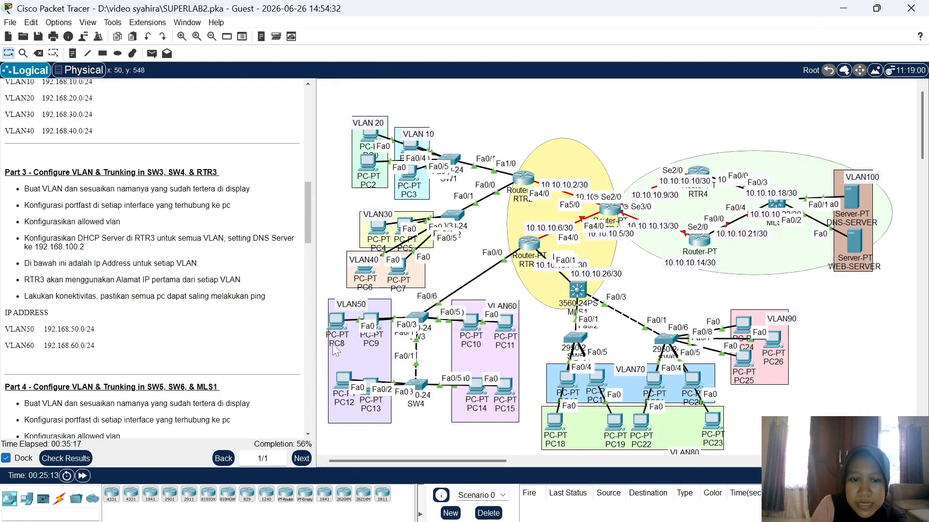
click(337, 323)
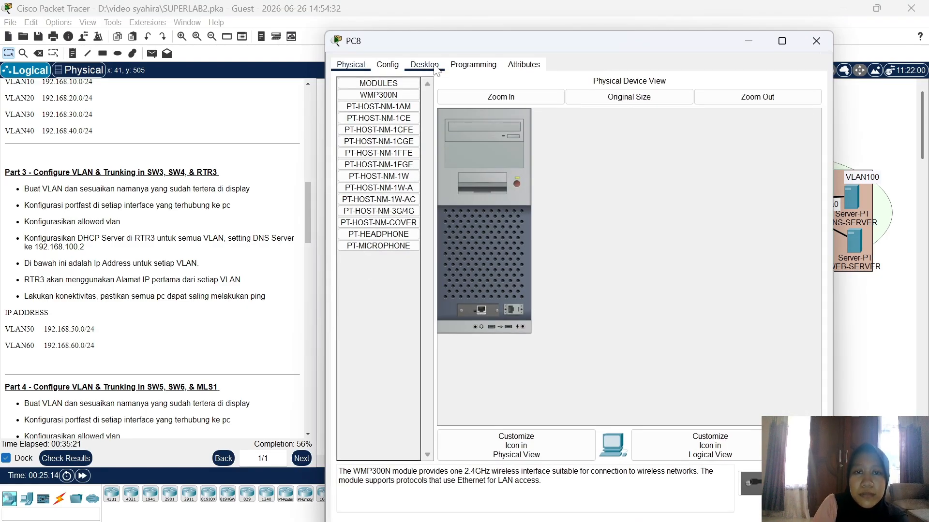
click(436, 71)
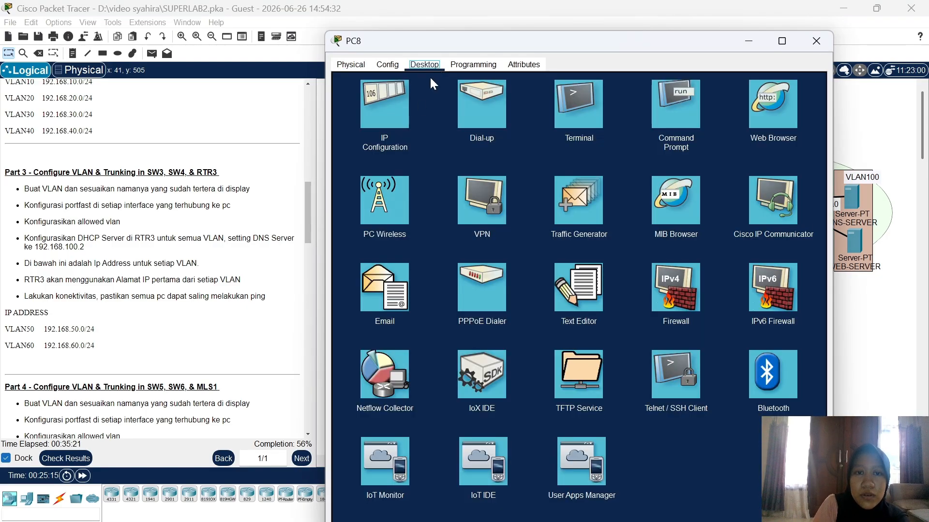
click(403, 108)
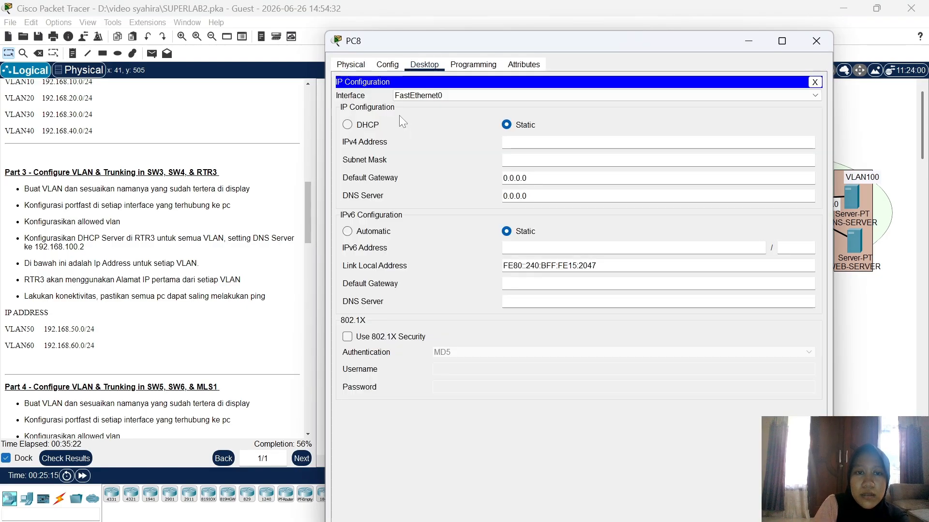
click(367, 126)
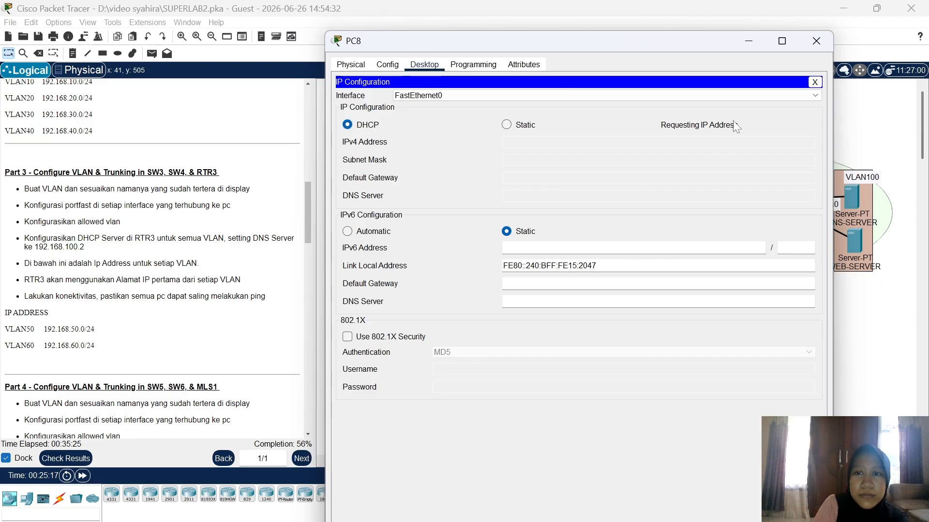
click(817, 41)
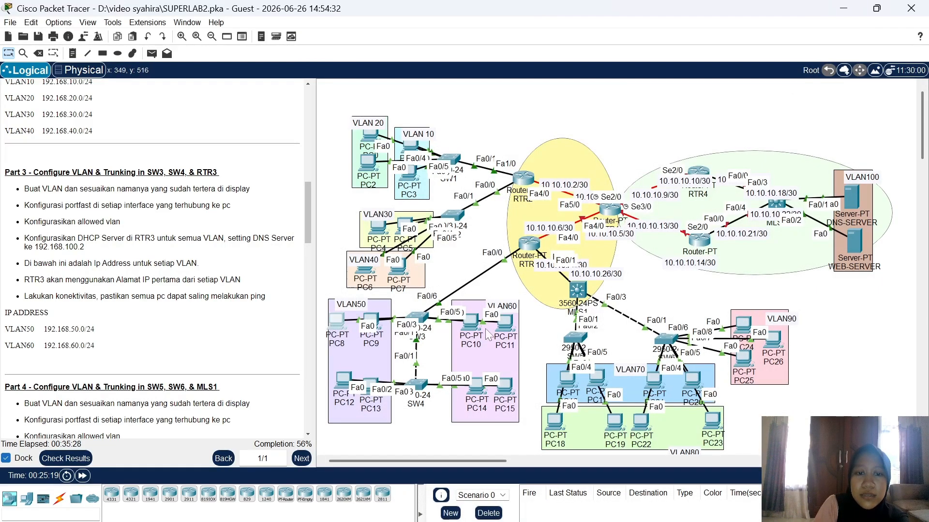
click(371, 321)
click(438, 69)
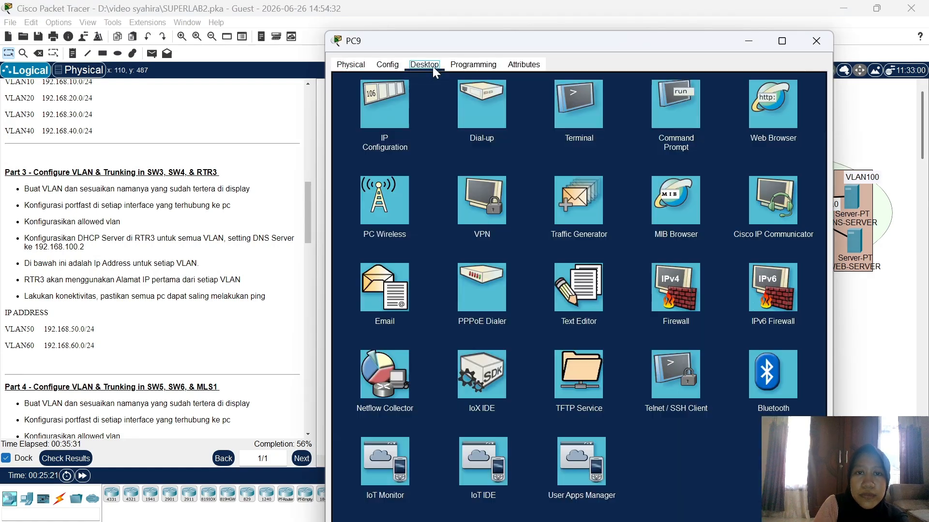
click(390, 103)
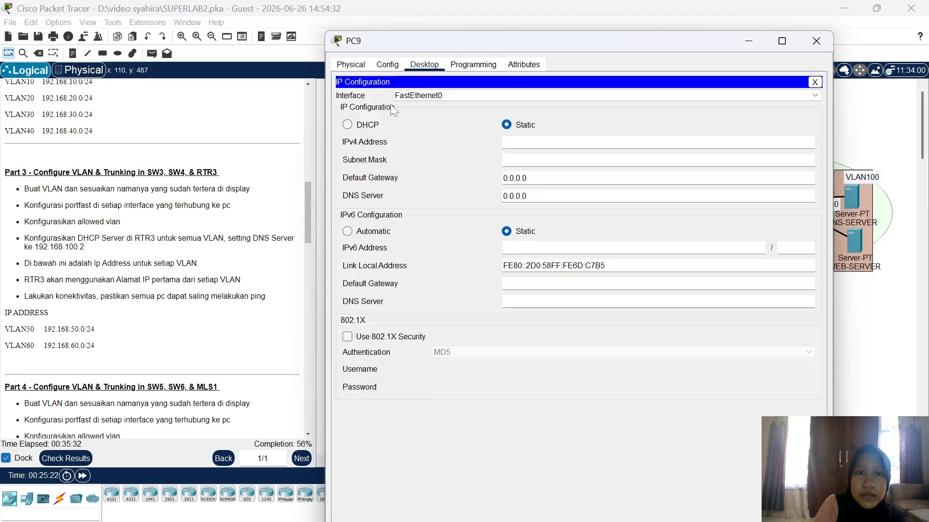
click(367, 124)
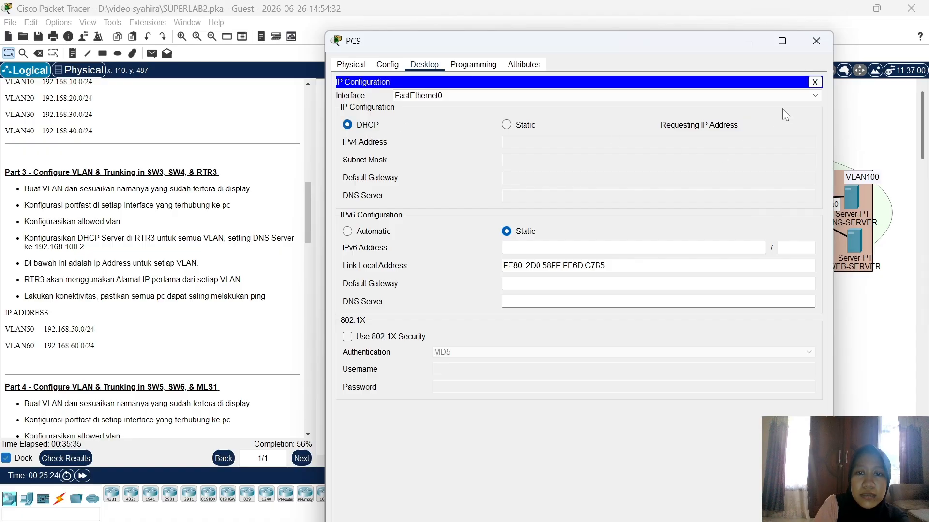
click(816, 39)
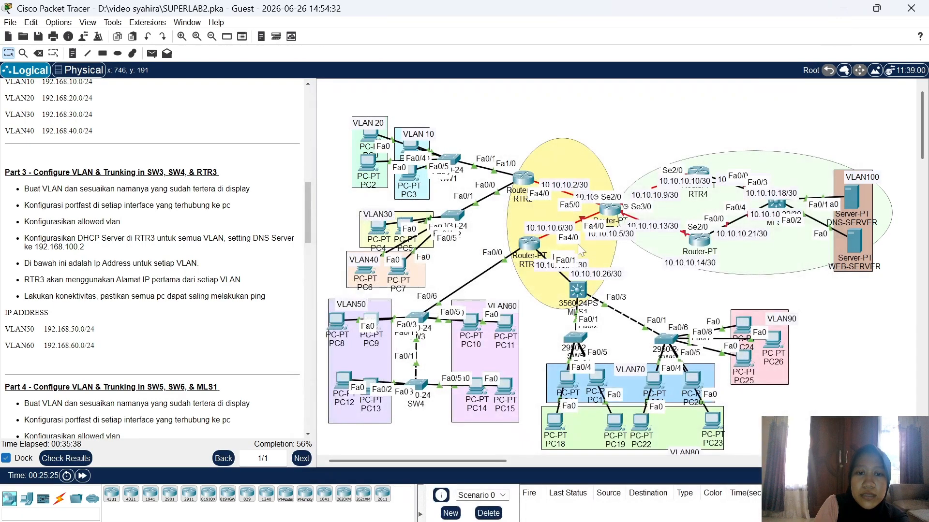
Step: Switch PC12 and PC13 to DHCP addressing
click(346, 385)
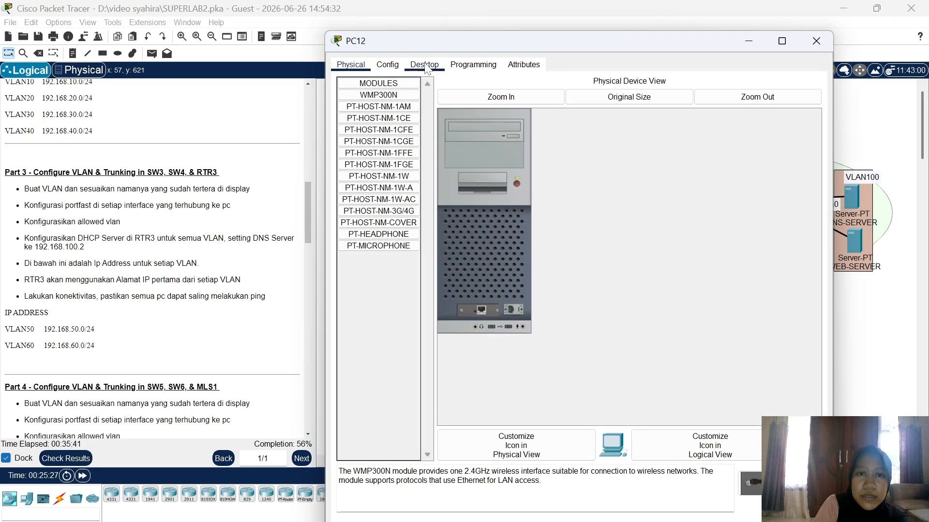
click(424, 64)
click(387, 92)
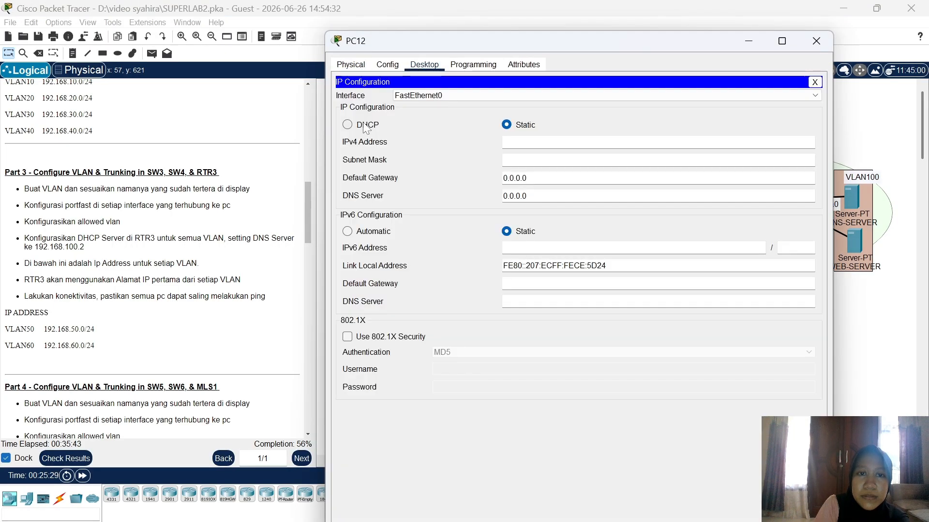
click(367, 126)
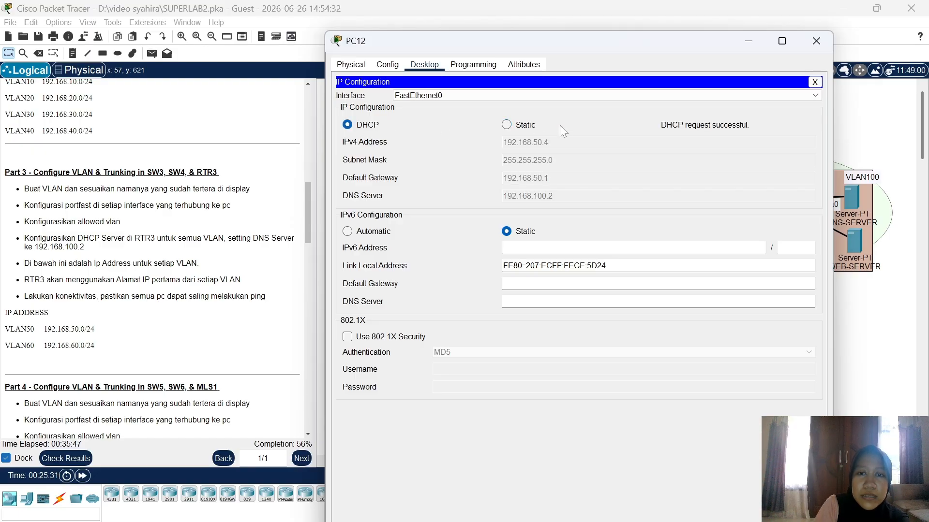
click(814, 41)
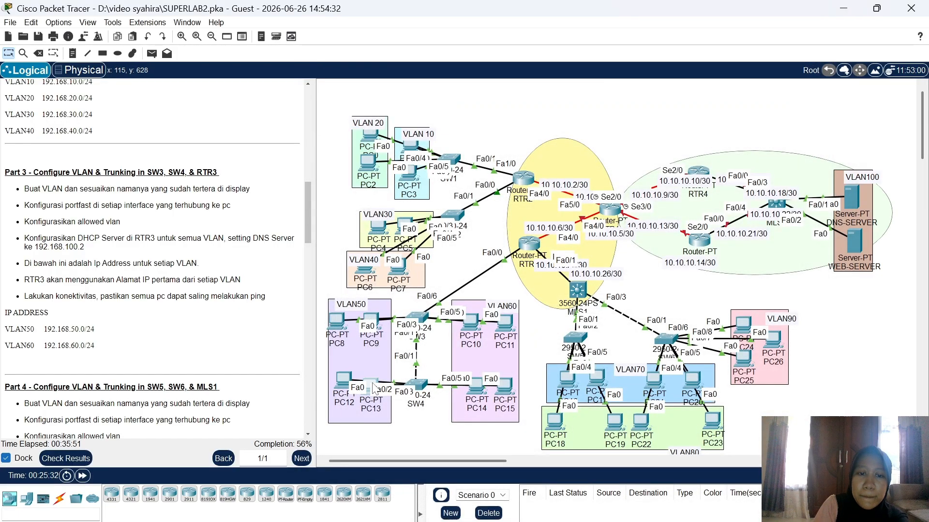
click(371, 388)
click(423, 65)
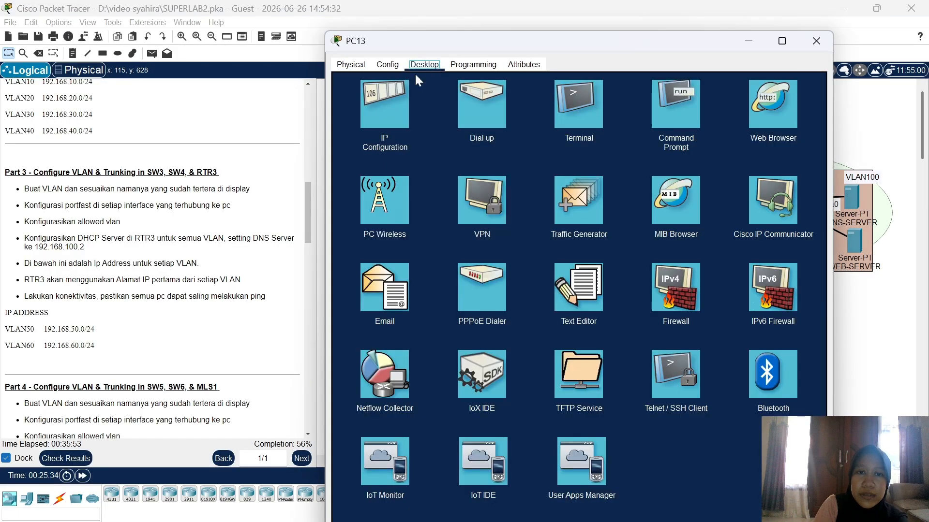
click(374, 110)
click(356, 127)
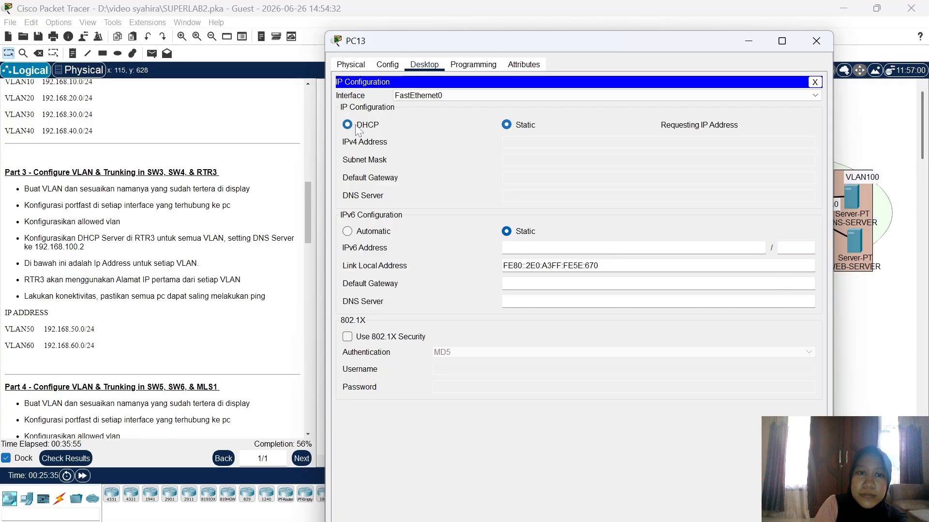
click(815, 39)
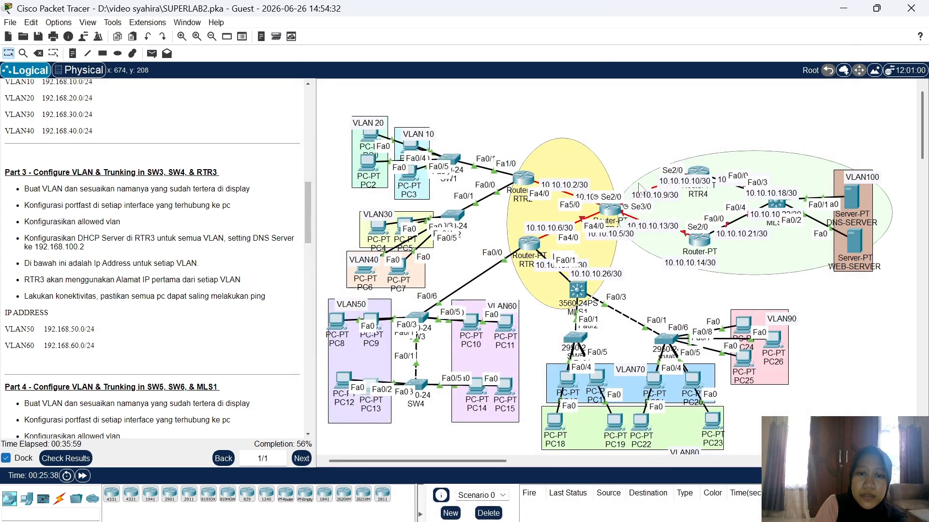
Step: Switch PC10 and PC11 from static addressing to DHCP
click(473, 321)
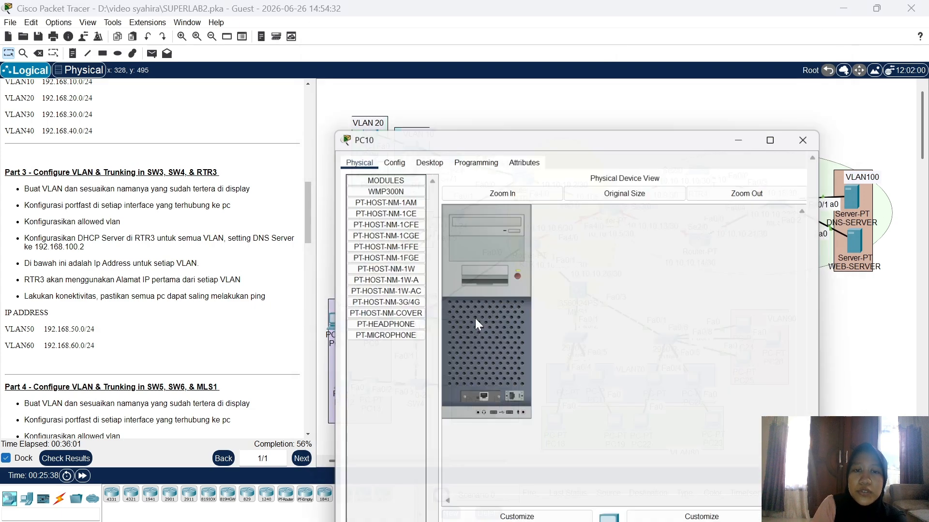
click(424, 64)
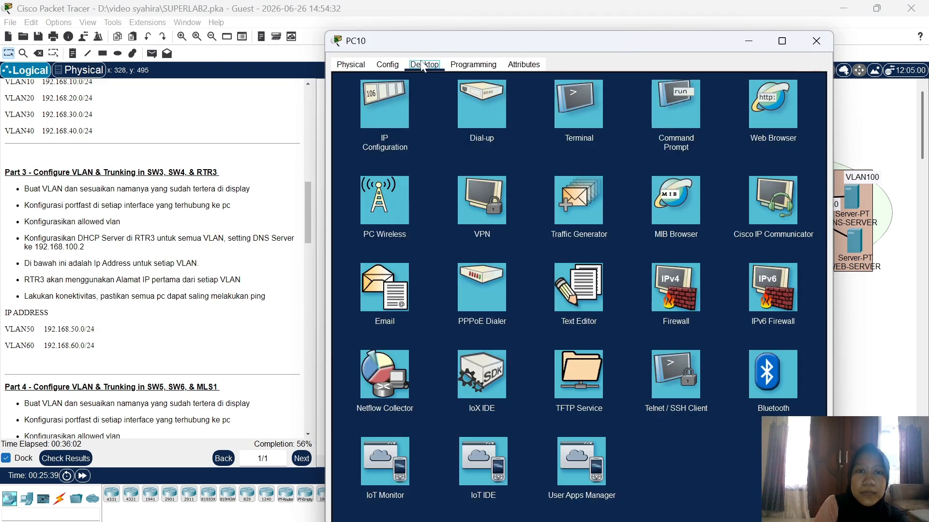
click(388, 110)
click(363, 126)
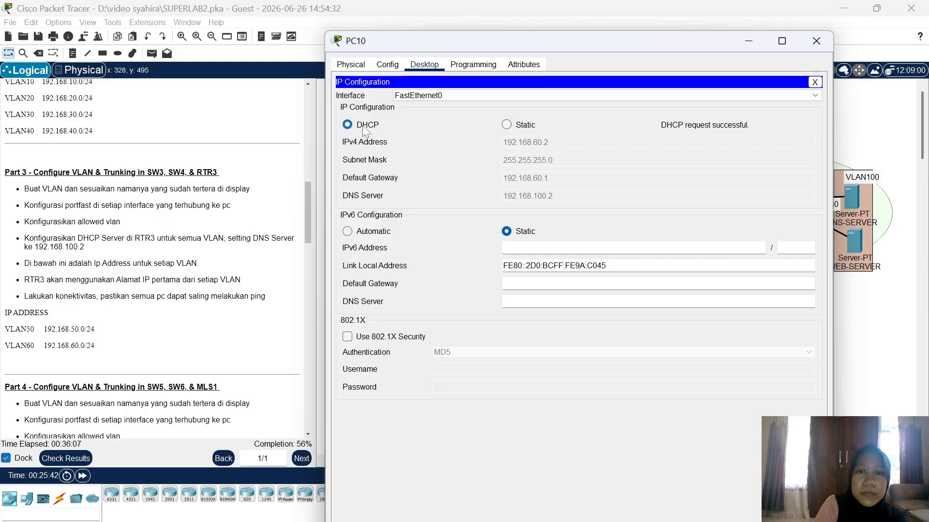
click(816, 42)
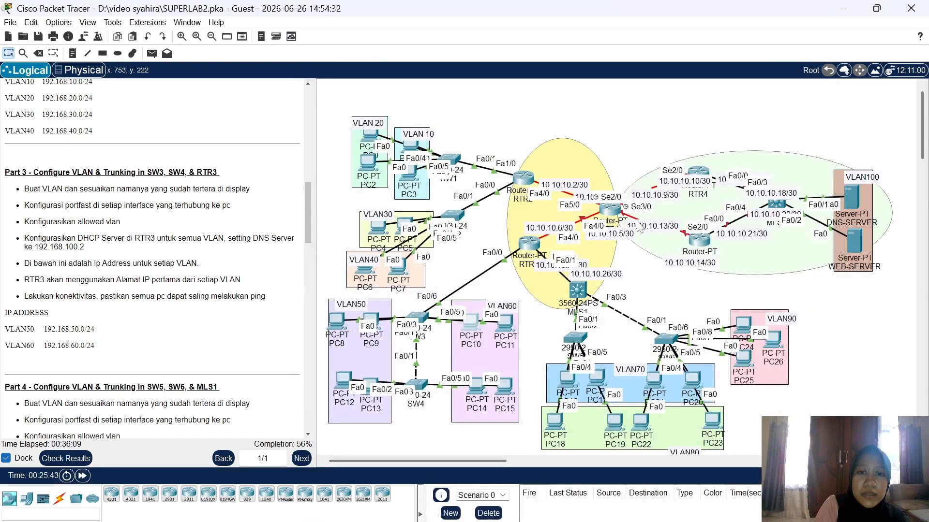
click(511, 328)
click(425, 67)
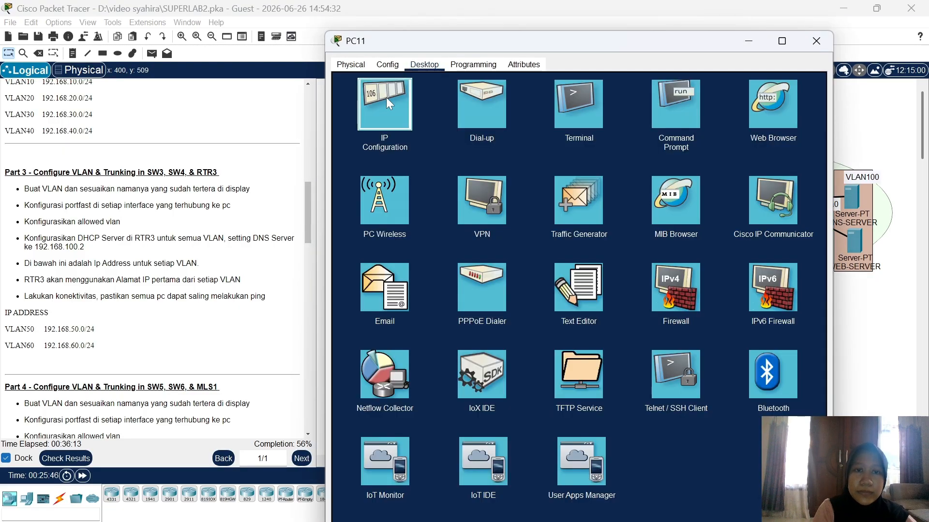
click(376, 132)
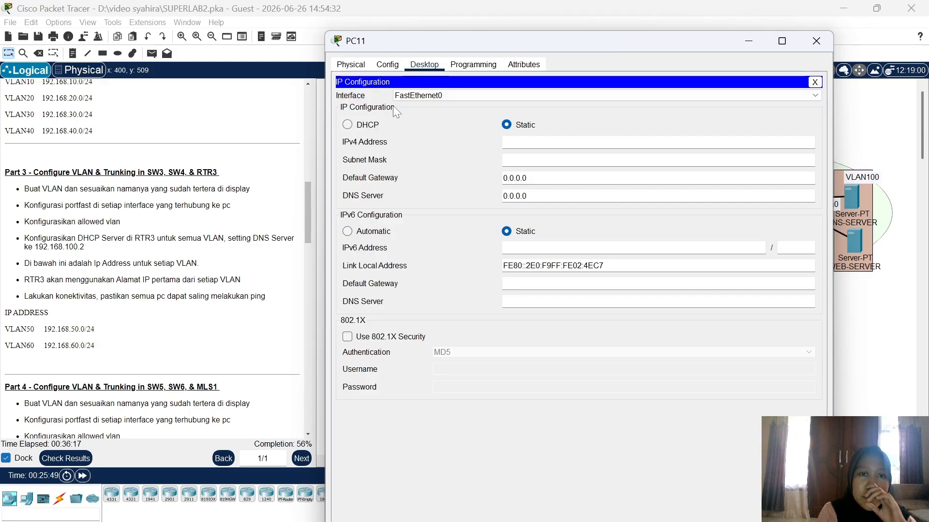
click(366, 127)
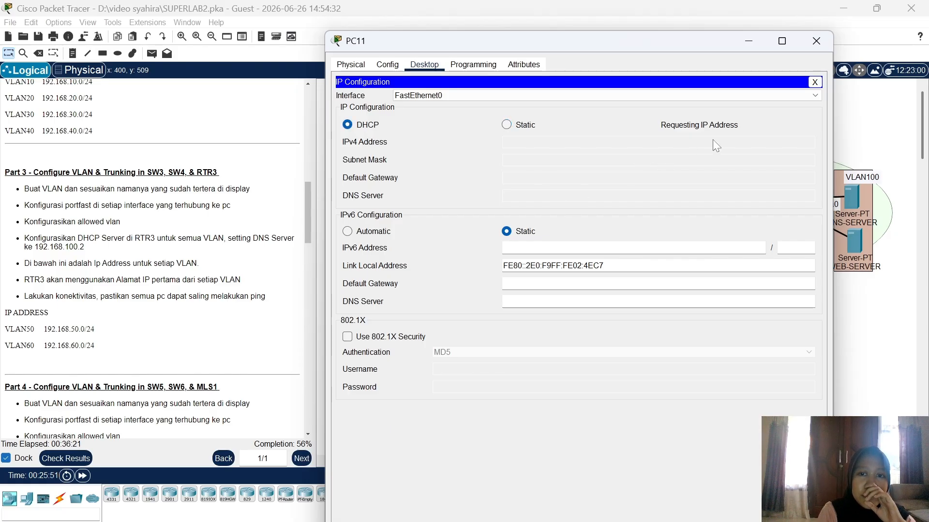
click(814, 43)
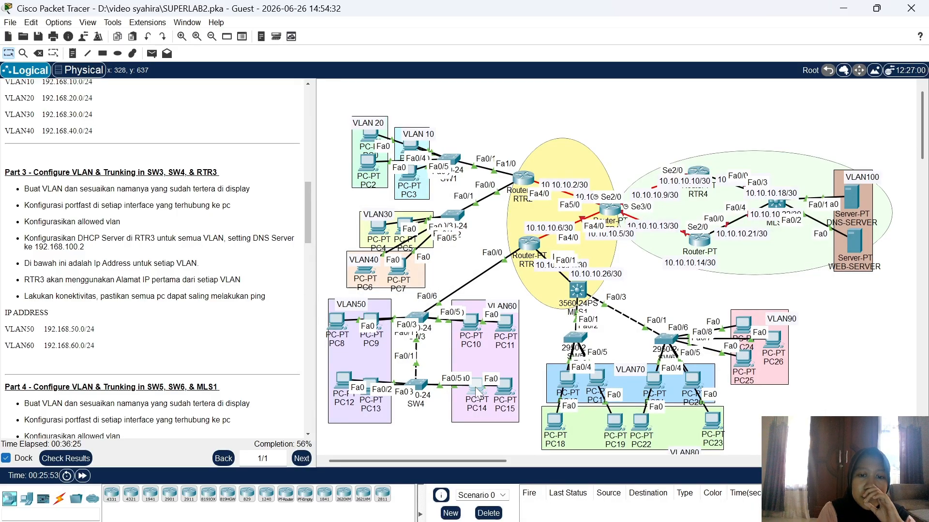
Step: Switch PC14 and PC15 to DHCP so PC15 leases 192.168.60.5 with gateway 192.168.60.1
click(475, 389)
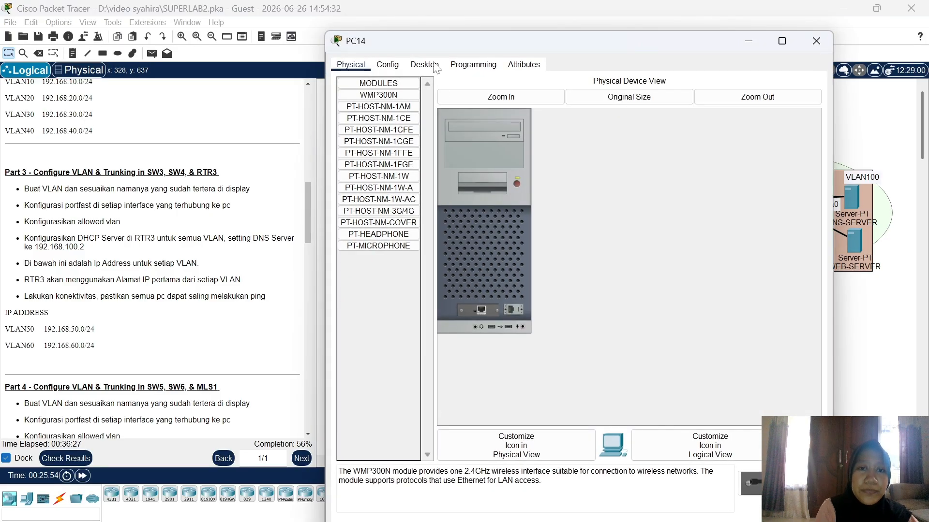
click(424, 65)
click(393, 103)
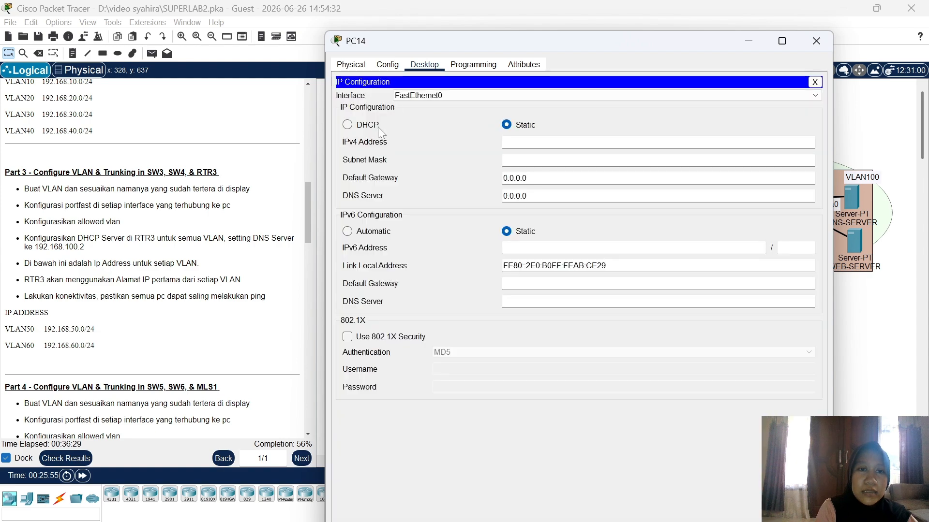
click(367, 127)
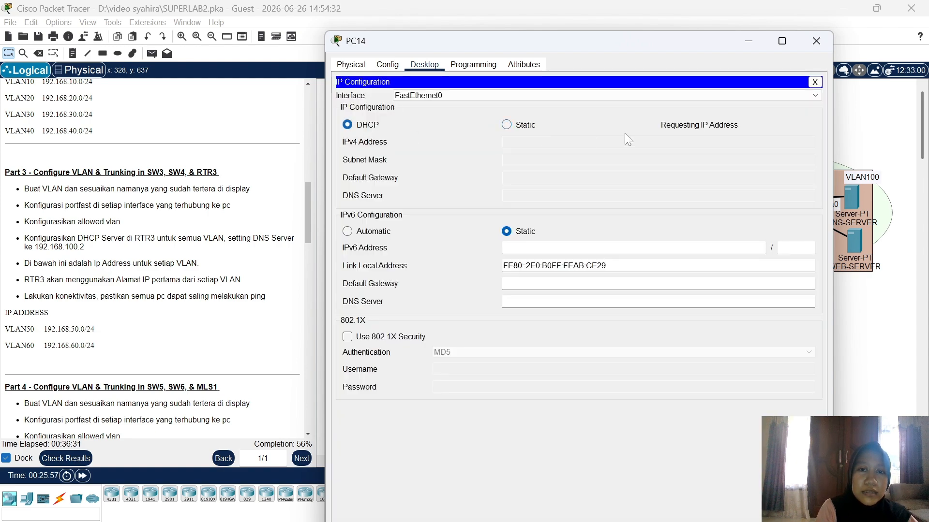
click(817, 40)
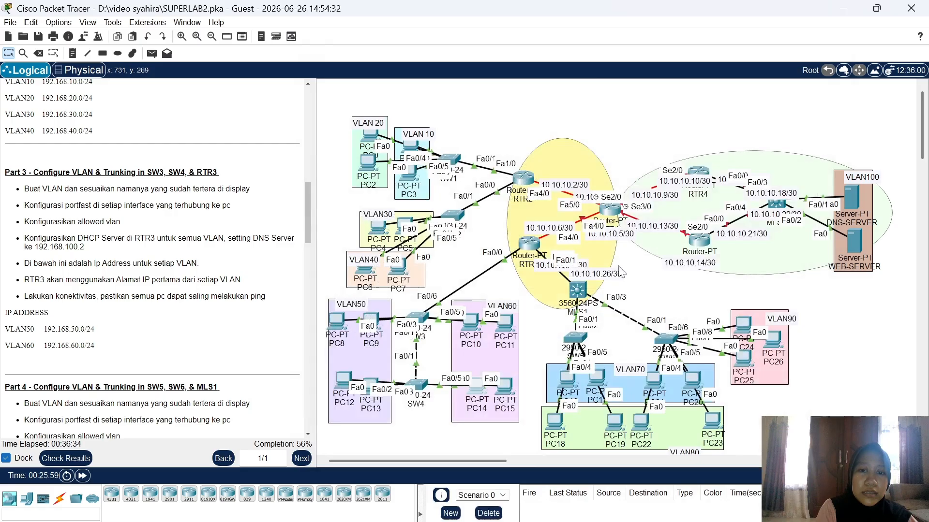
click(505, 390)
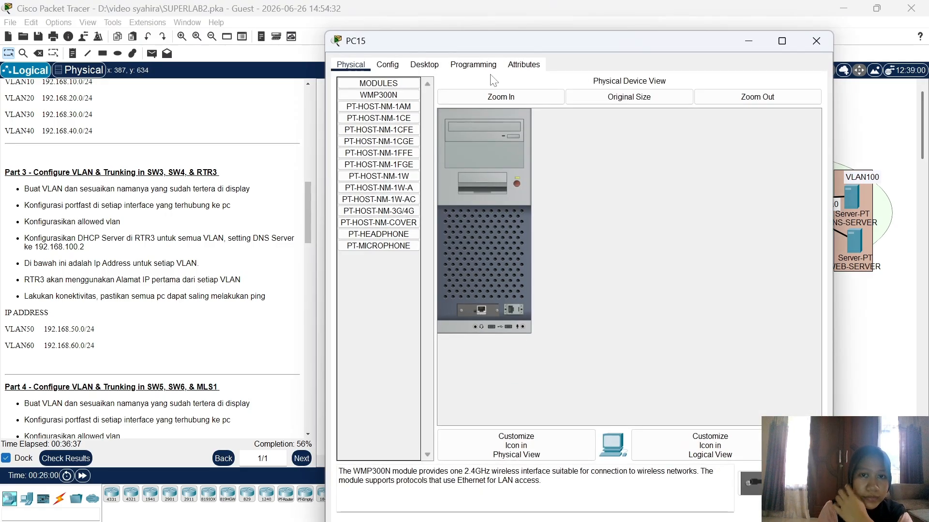
click(424, 65)
click(382, 120)
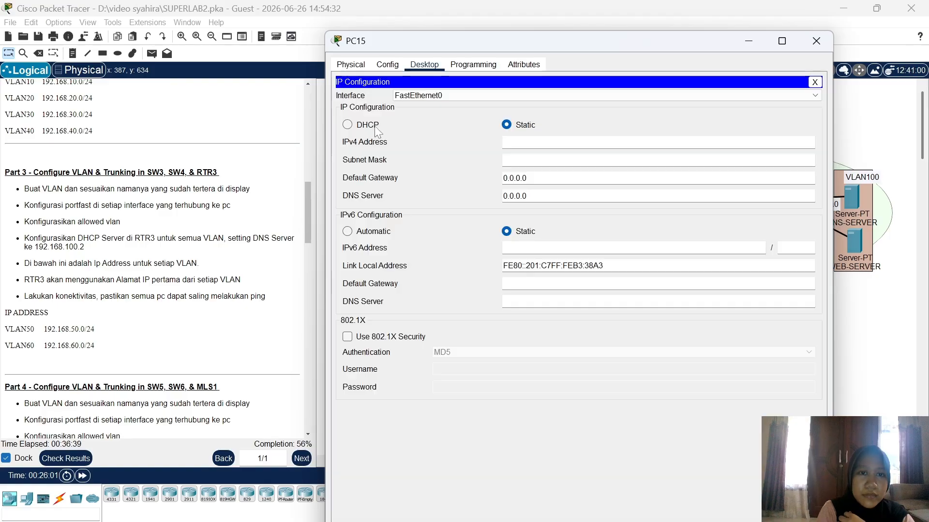
click(347, 125)
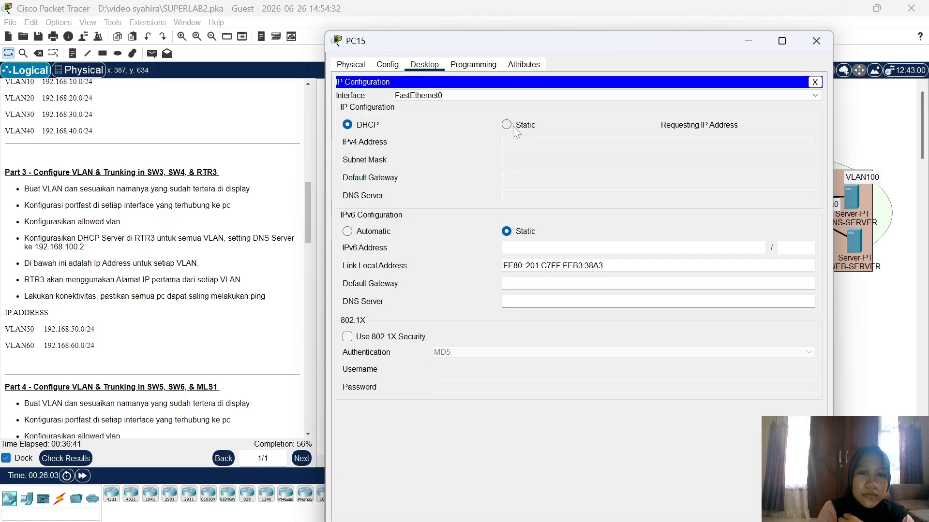
click(816, 48)
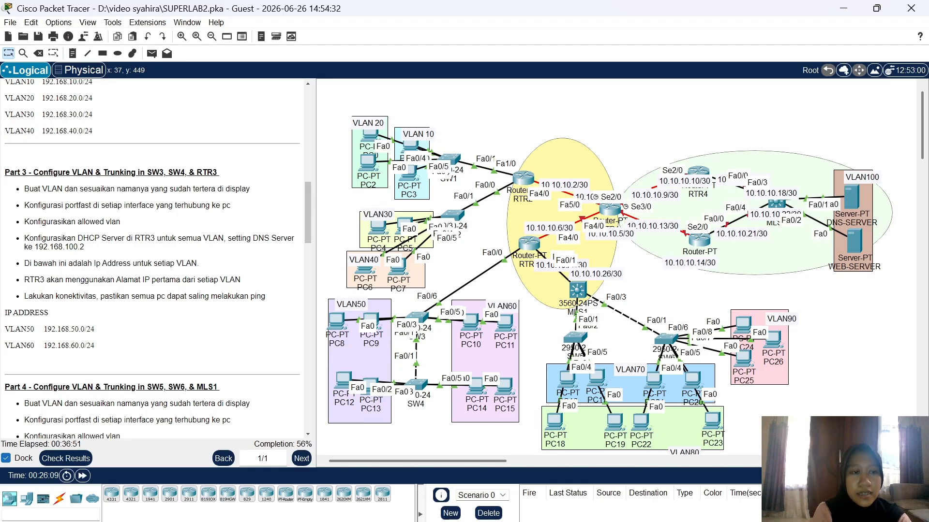
Step: Scroll the instructions to Part 4, then tidy the VLAN80 label, a VLAN70 PC and PC18
scroll(104, 249, down, 6)
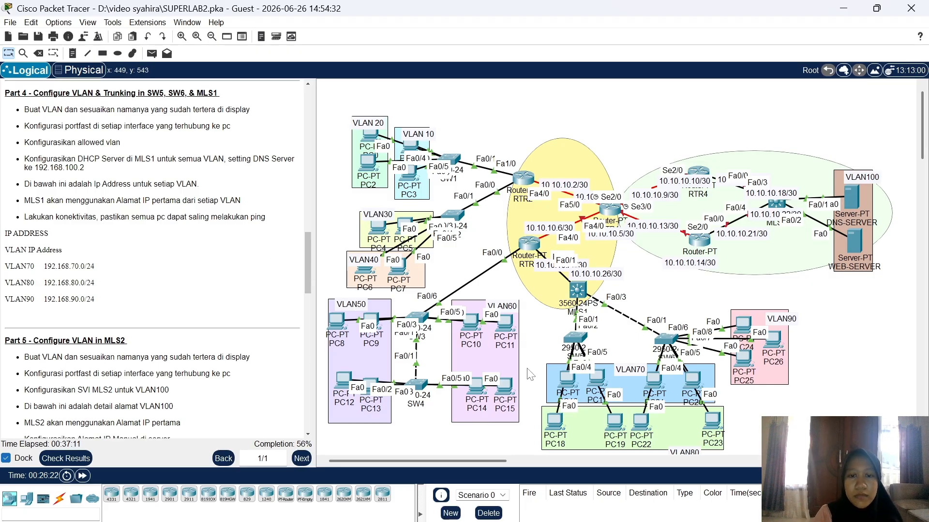
drag(492, 464, 515, 465)
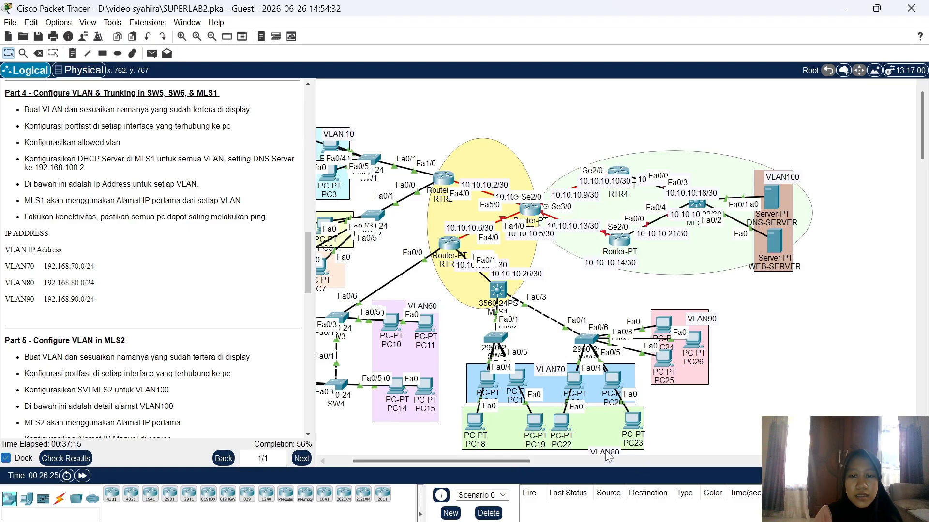
drag(607, 455, 602, 451)
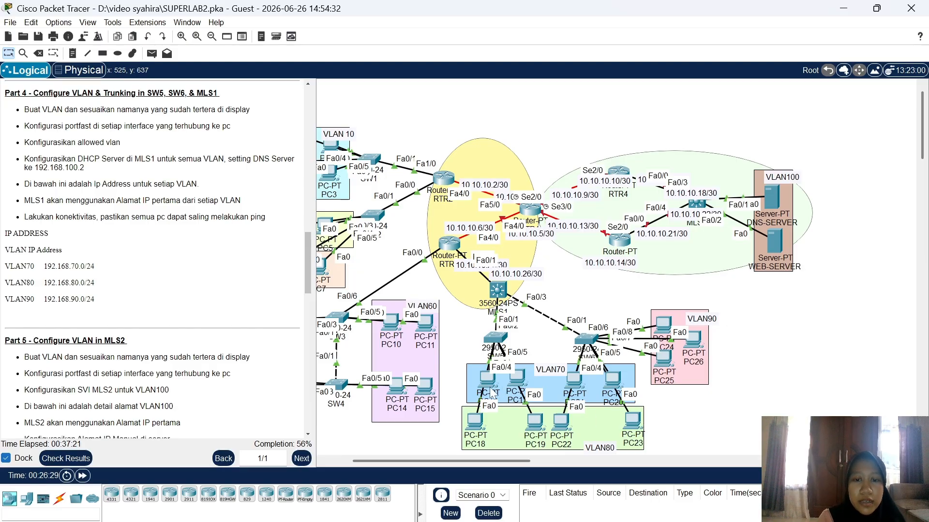
drag(478, 374, 483, 385)
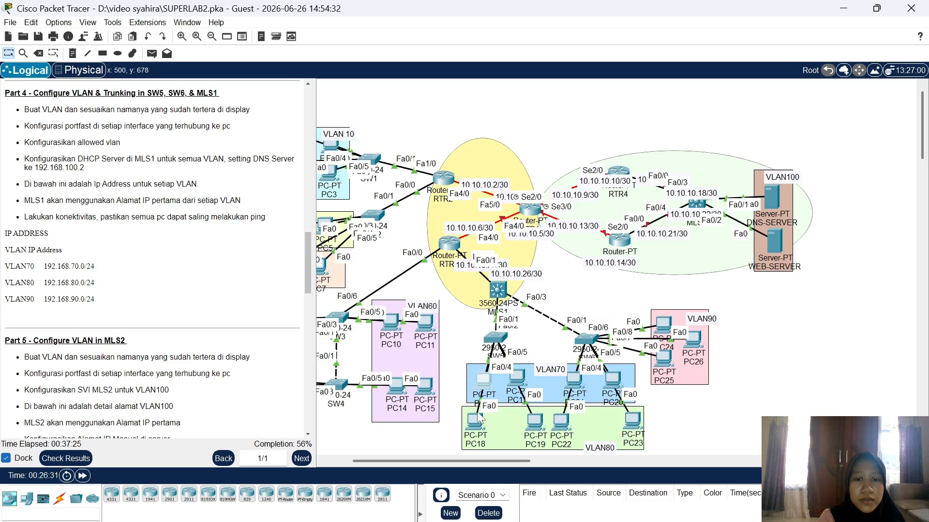
mouse_move(475, 422)
mouse_down()
mouse_move(561, 358)
mouse_move(481, 417)
mouse_move(483, 425)
mouse_up()
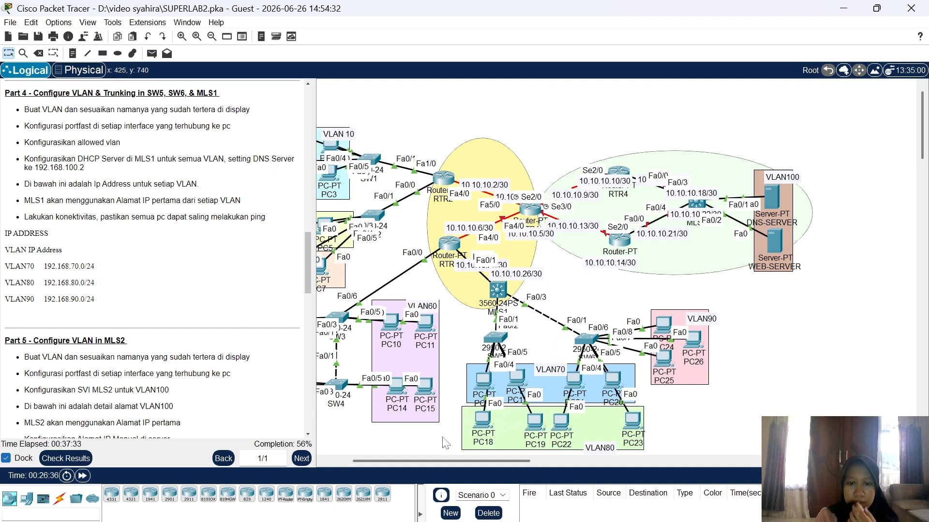
Step: Open SW5's CLI, enable with the privileged password and enter global configuration mode
click(500, 337)
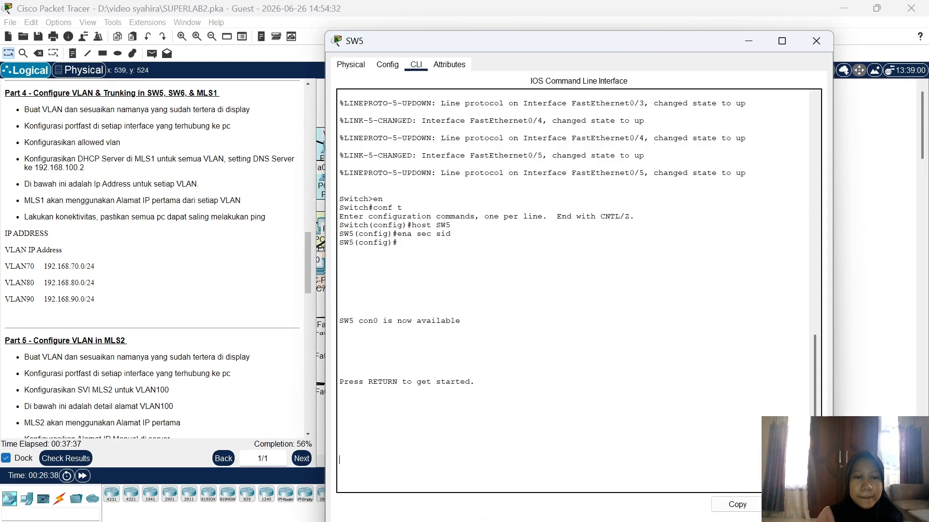
key(Return)
text(en)
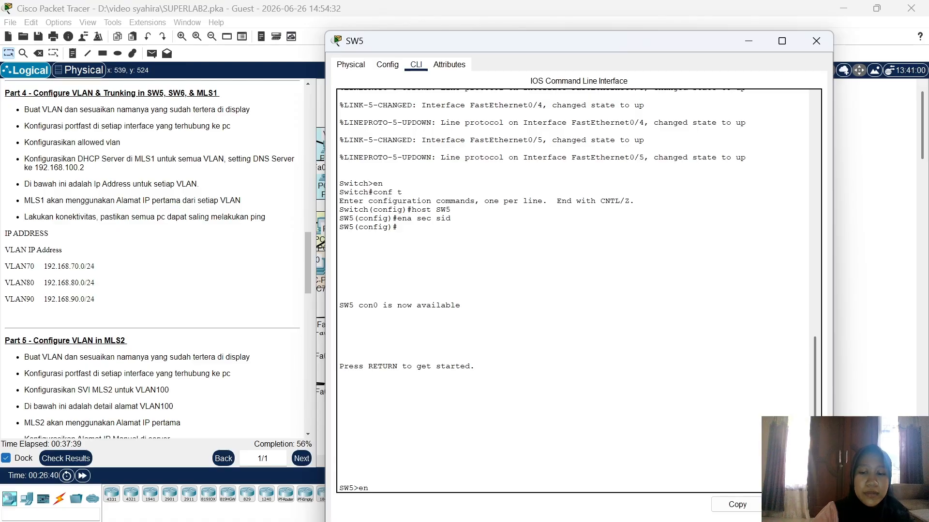
key(Return)
text(sid)
key(Return)
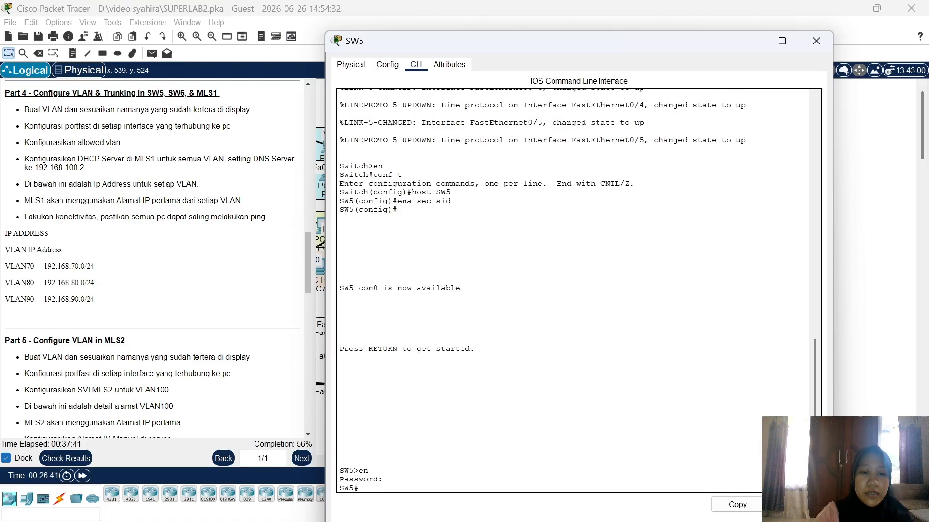
text(conf t)
key(Return)
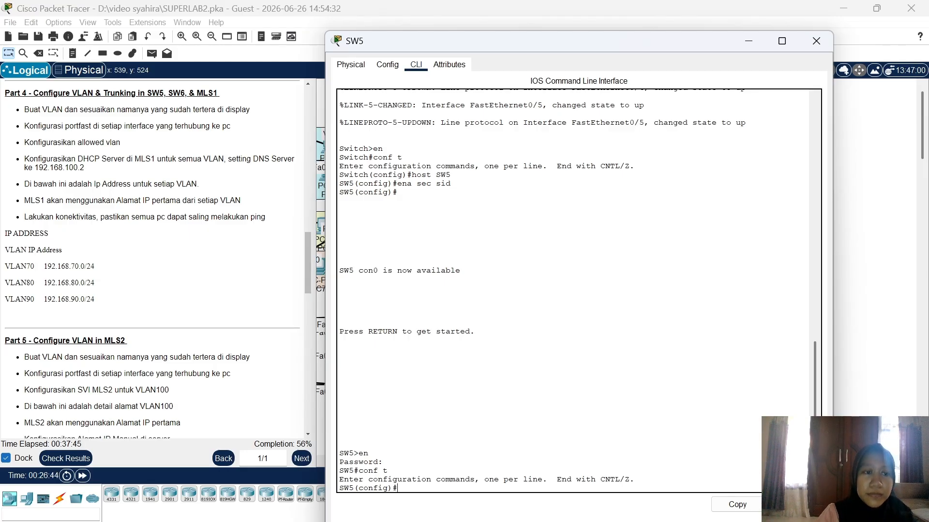
Step: Create VLAN 70 on SW5 and name it VLAN70
text(vlan)
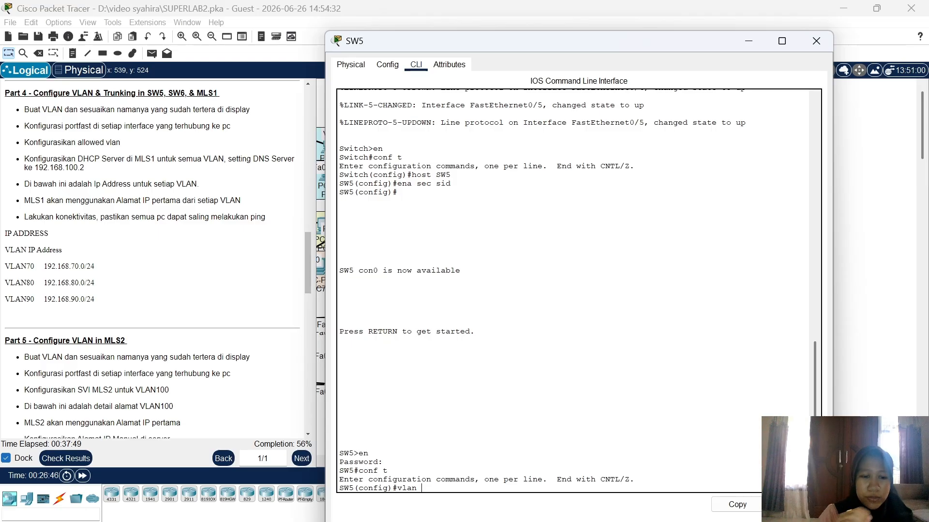
text( 70)
key(Return)
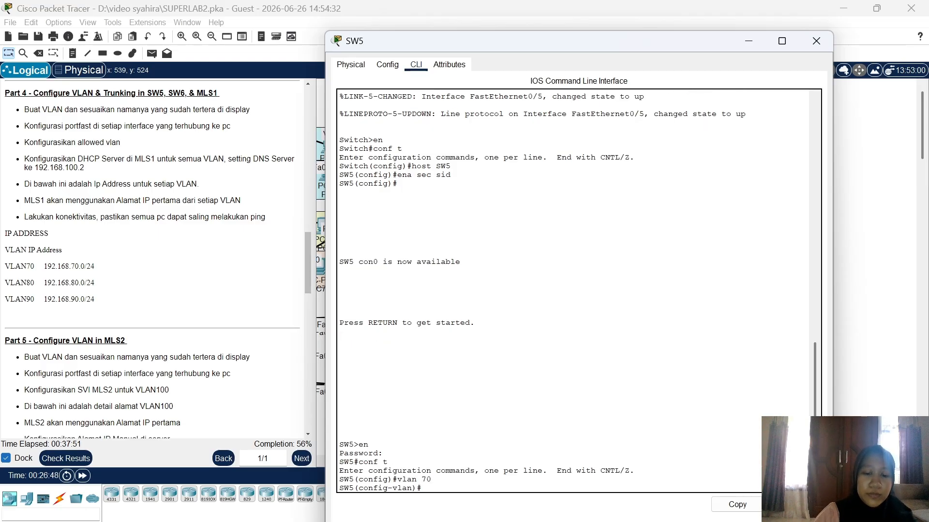
text(name VL)
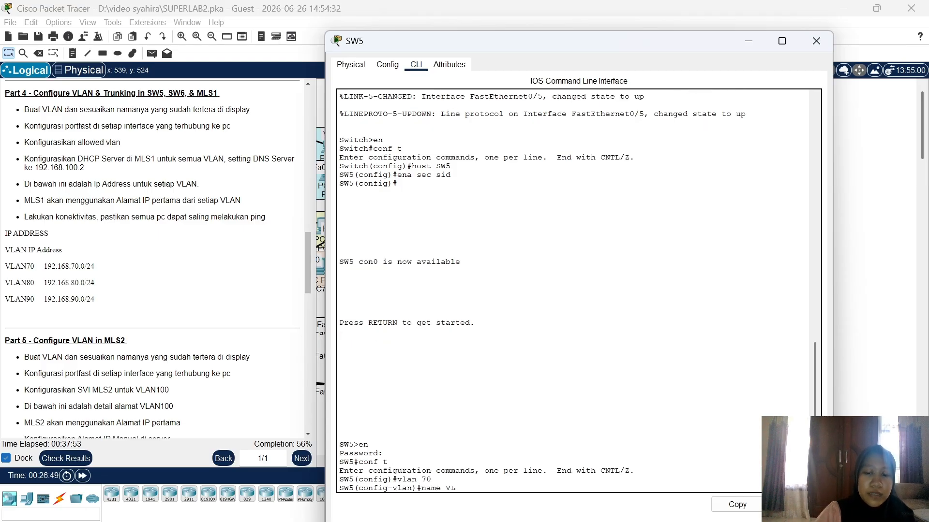
text(AN70)
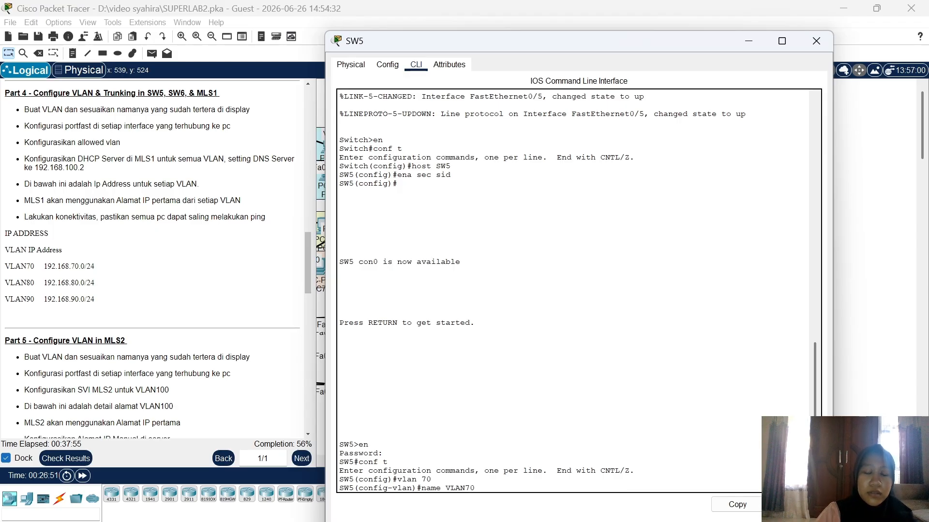
key(Return)
Step: Make Fa0/2-3 access ports in VLAN 70 with spanning-tree portfast, then begin vlan 80
text(int)
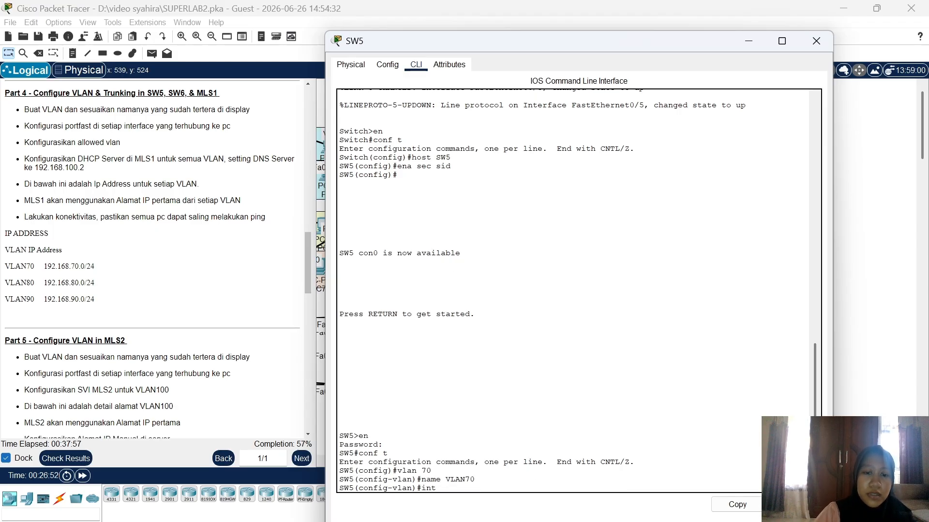
text( ra fa0/2-)
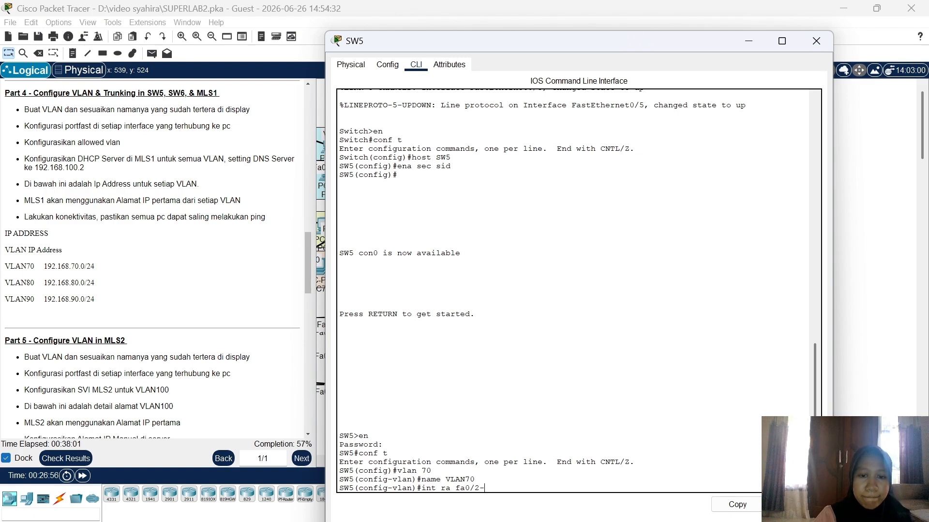
text(3)
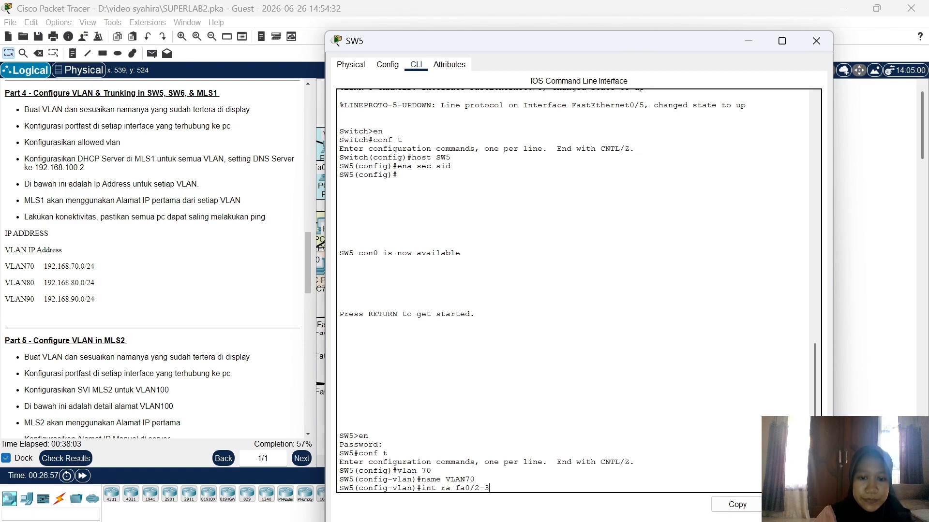
key(Return)
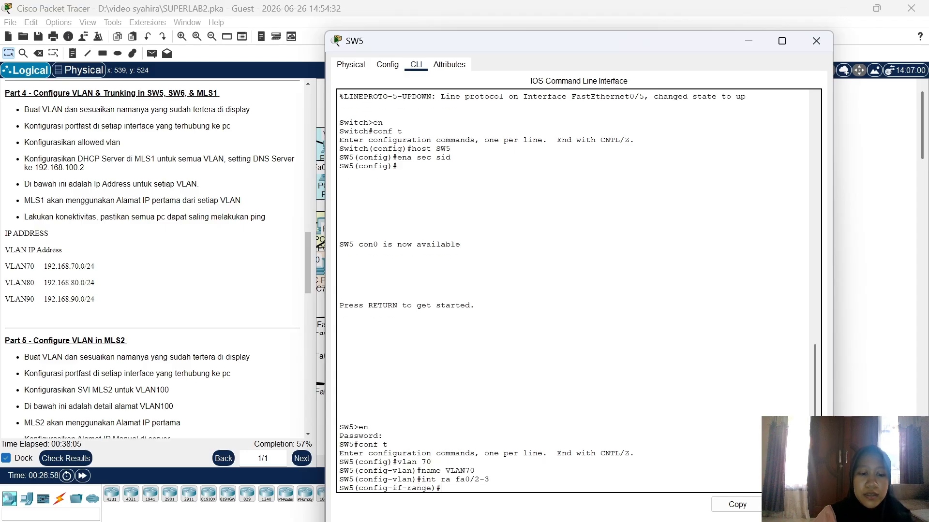
text(sw m acc)
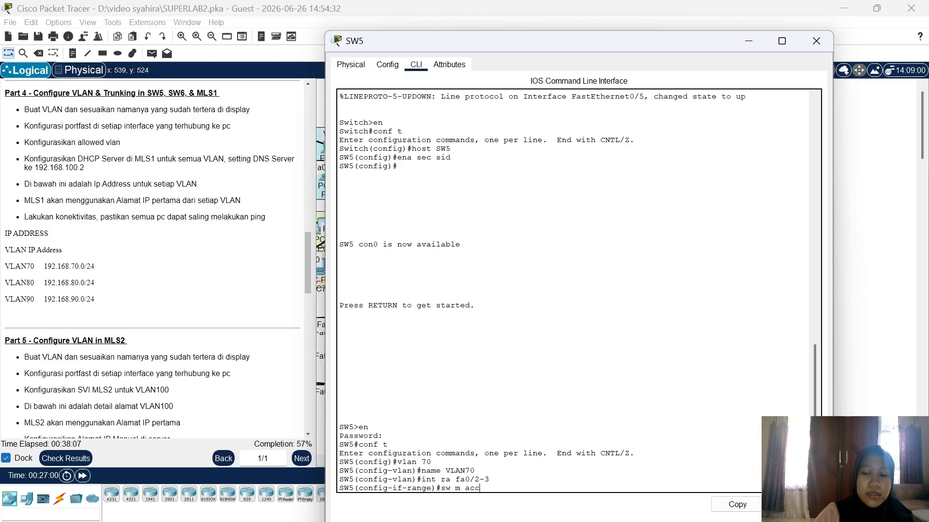
key(Return)
text(sw acc)
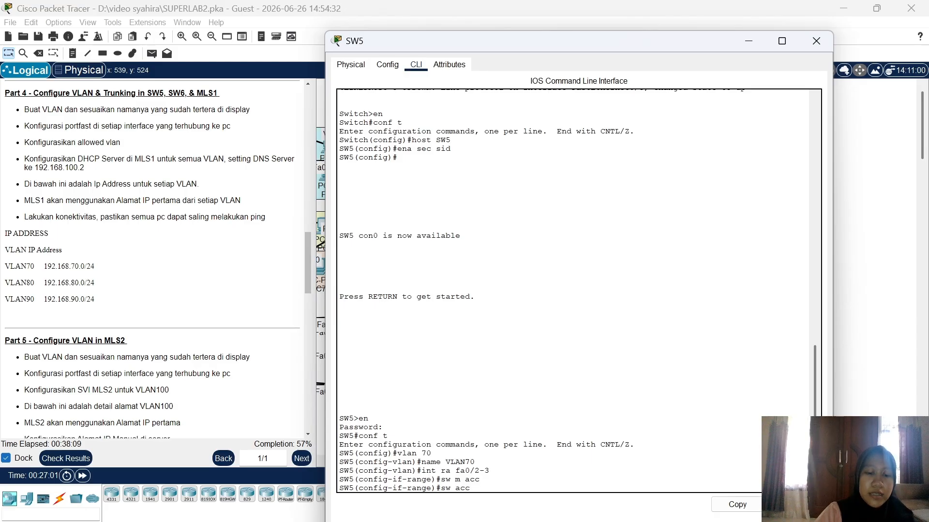
text( vlan)
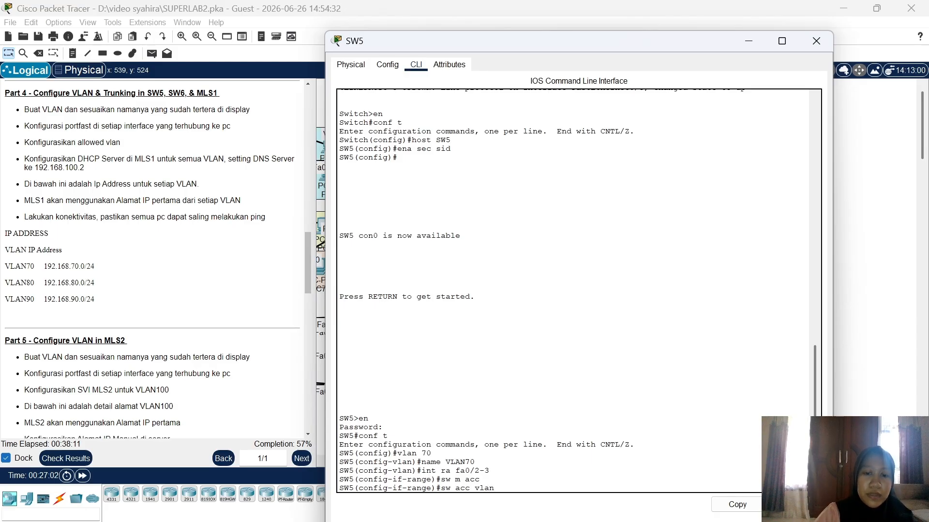
text( 70)
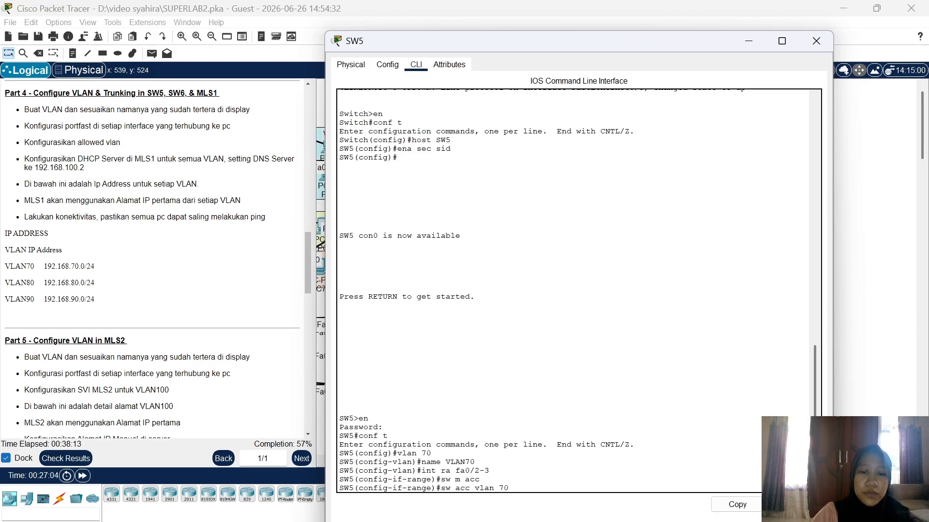
key(Return)
text(p)
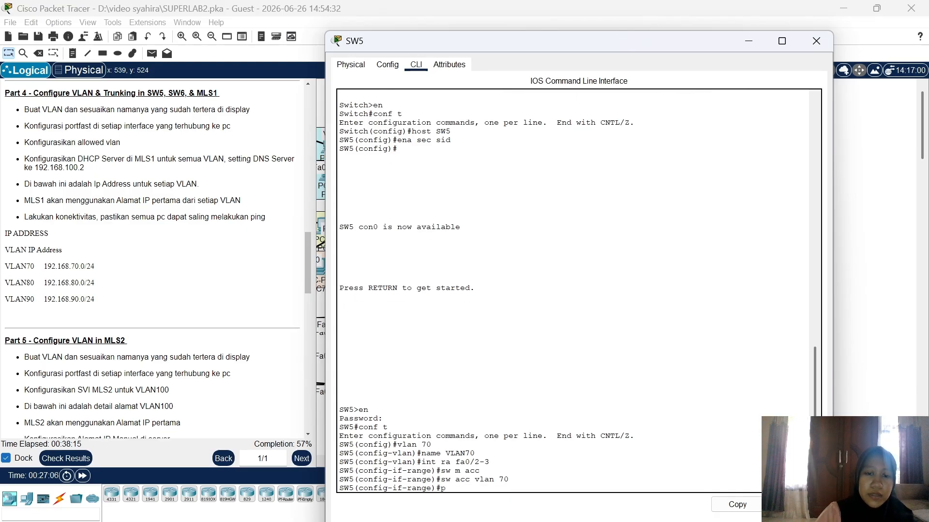
key(BackSpace)
text(spa)
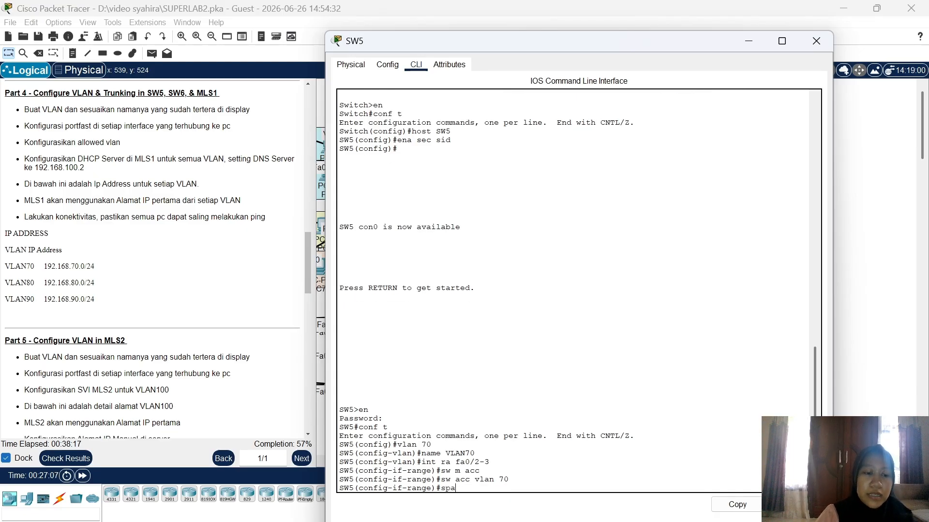
key(Tab)
text(p)
key(Tab)
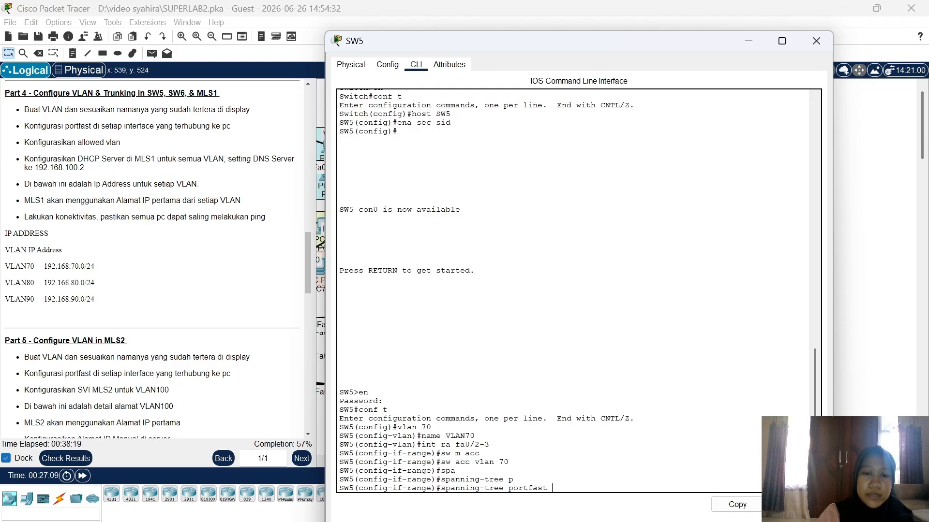
key(Return)
text(vl)
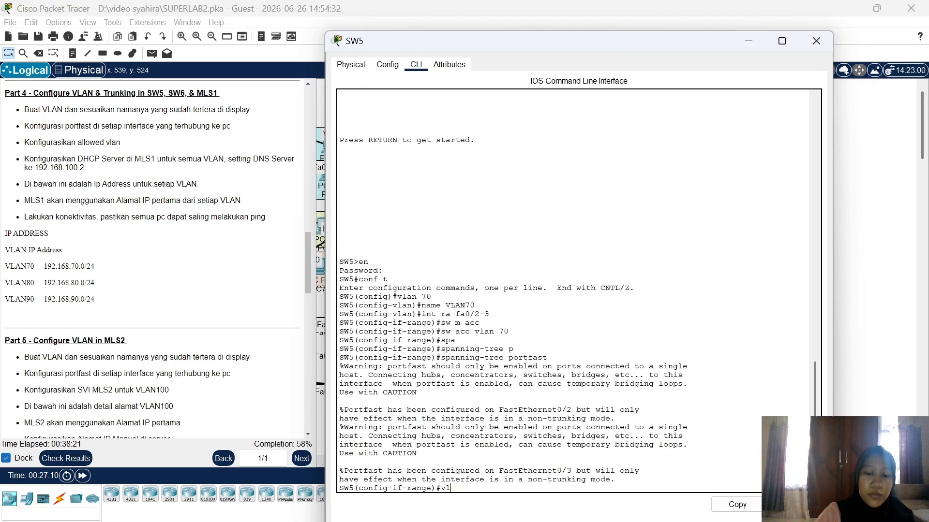
text(an 8)
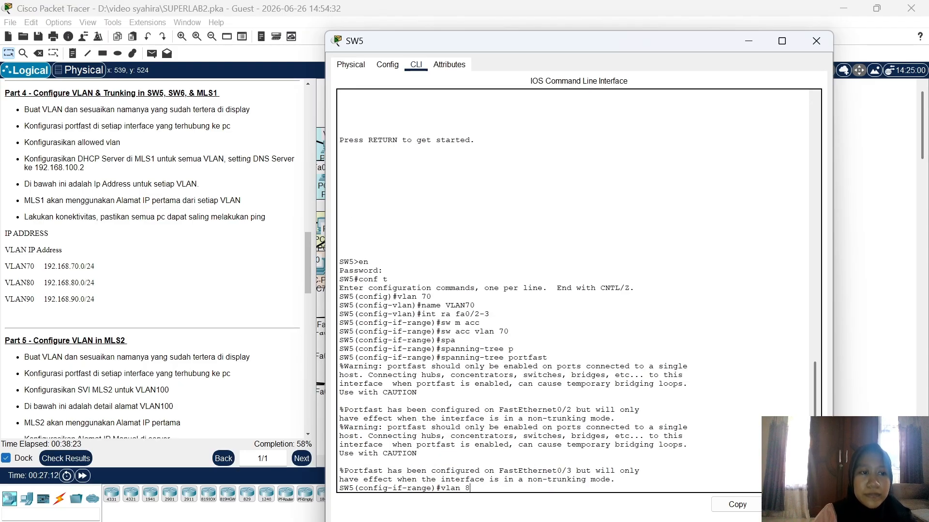
text(0)
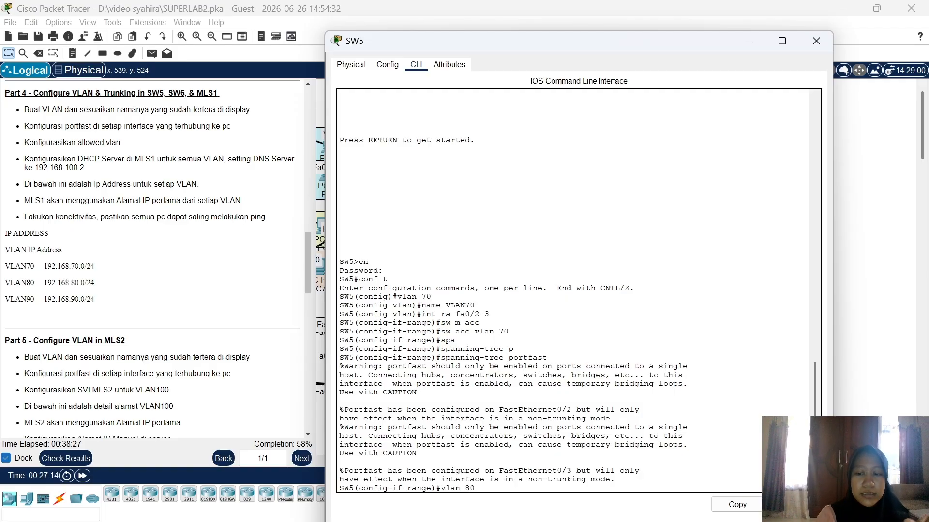
Step: Create VLAN 80 on SW5 and name it VLAN80
key(Return)
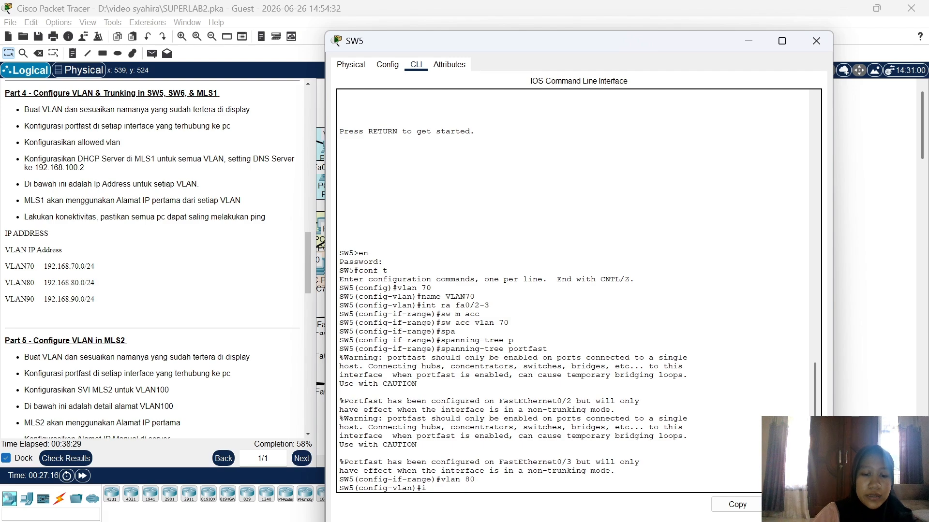
key(BackSpace)
key(BackSpace)
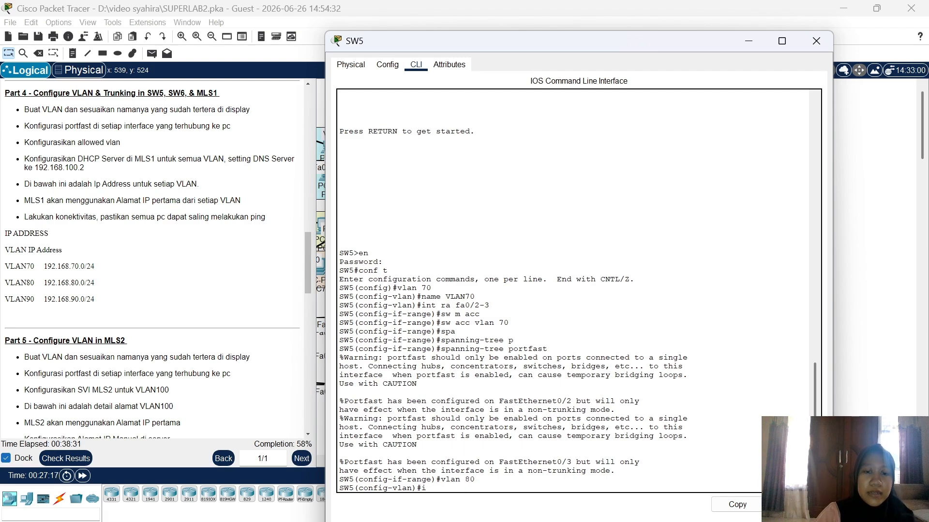
text(name VLAN)
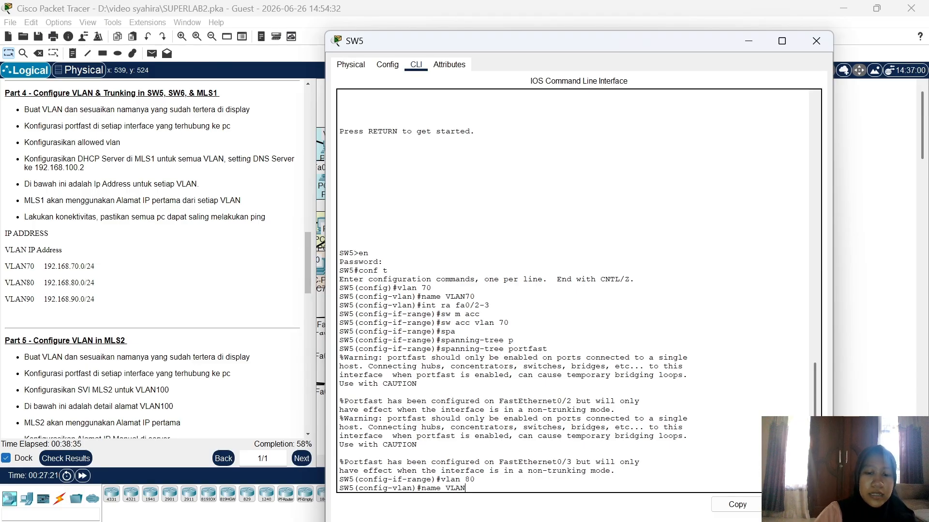
text(80)
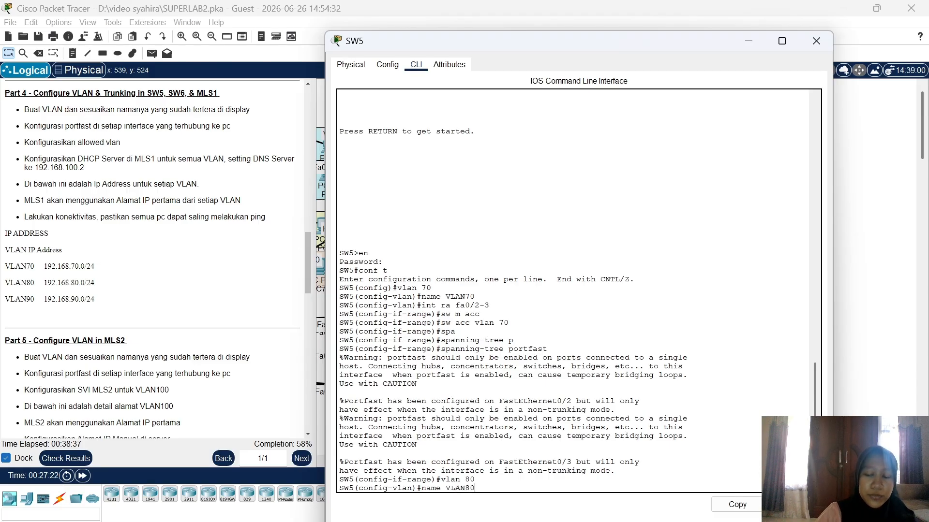
key(Return)
text(na)
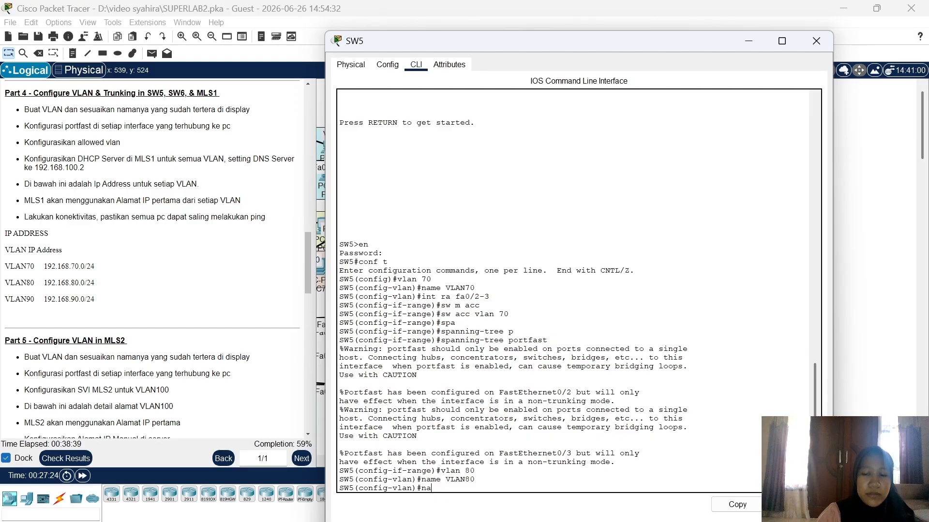
key(BackSpace)
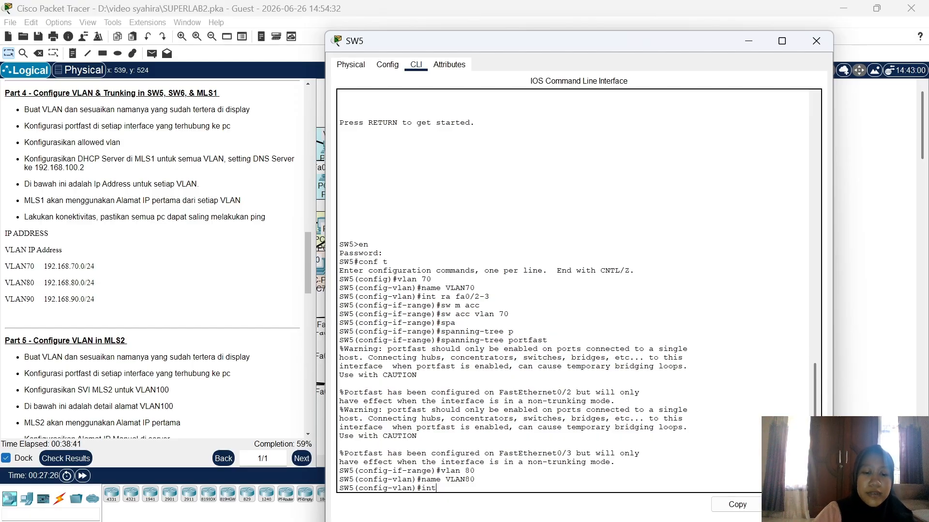
Step: Make Fa0/4-5 access ports in VLAN 80 with spanning-tree portfast enabled
text(int ra fa0)
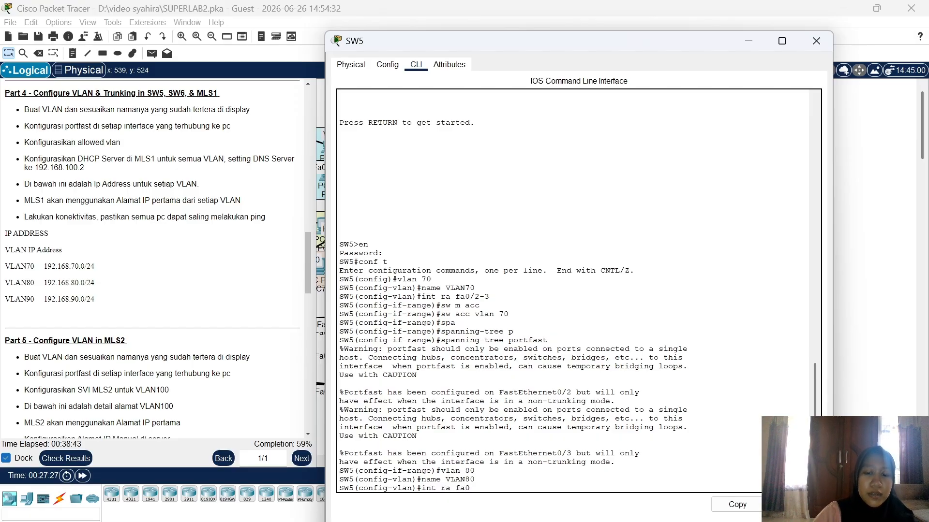
text(/4-)
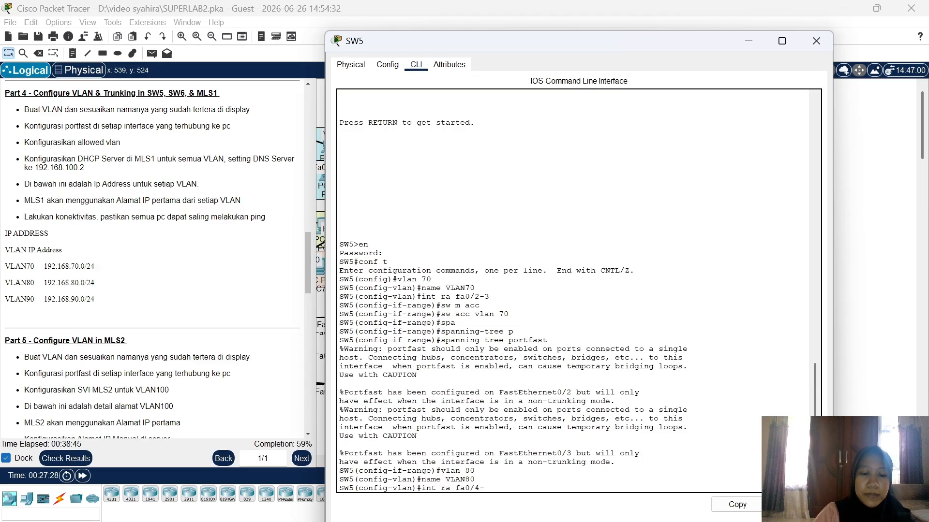
text(5)
key(Return)
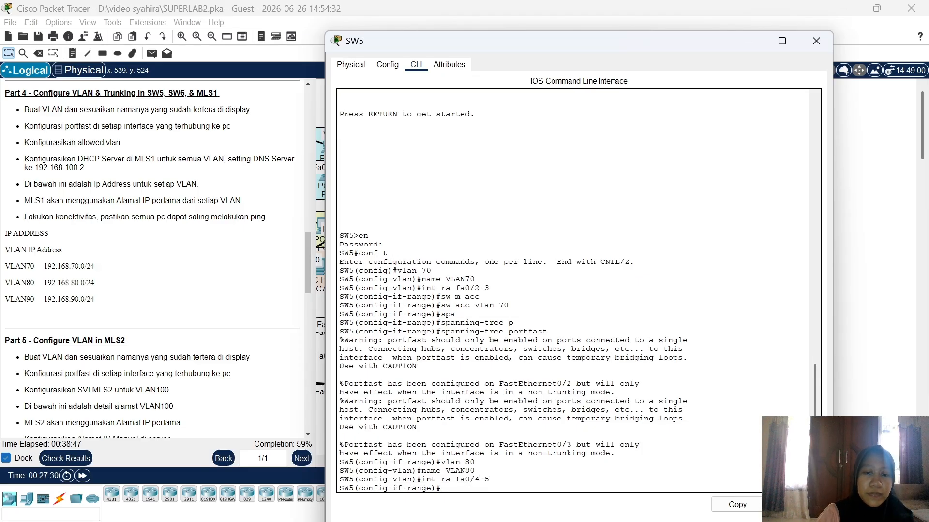
text(sw a)
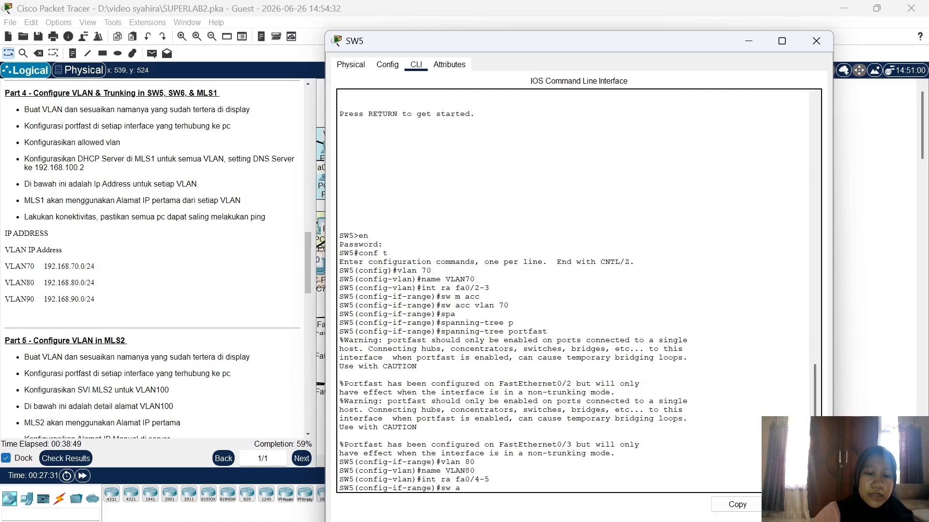
text(cc)
key(BackSpace)
key(BackSpace)
text(m)
key(Return)
text(sw acc )
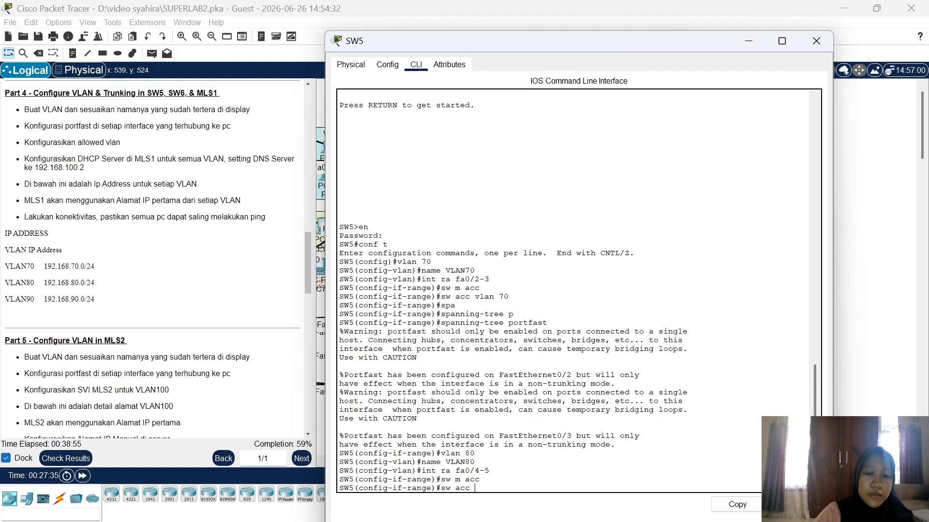
text(vlan 80)
key(Return)
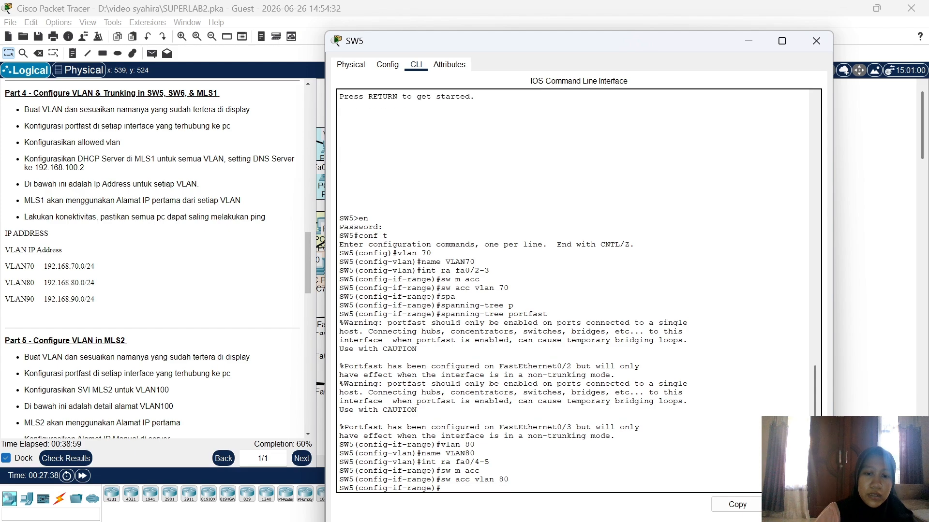
text(span)
key(Tab)
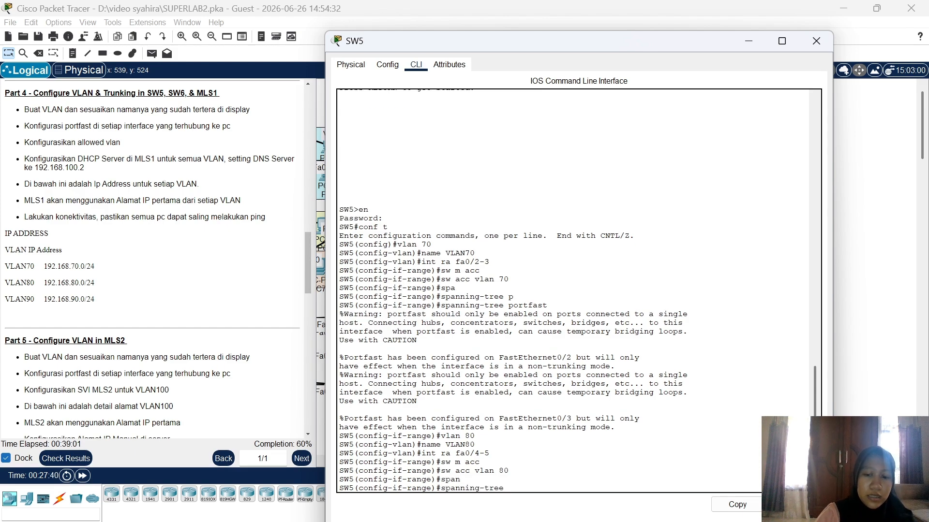
text(p)
key(Tab)
key(Return)
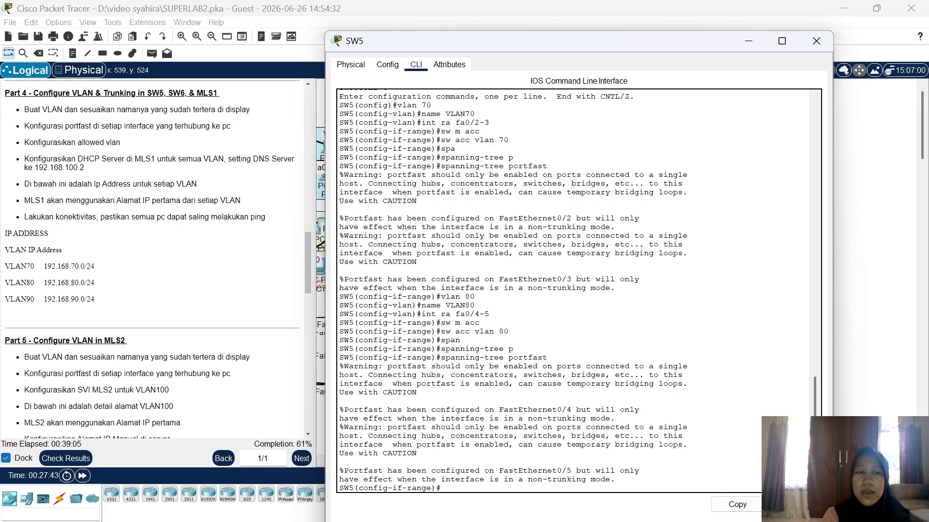
Step: Create VLAN 90 named VLAN90 on SW5, then nudge SW5's position in the topology
text(v)
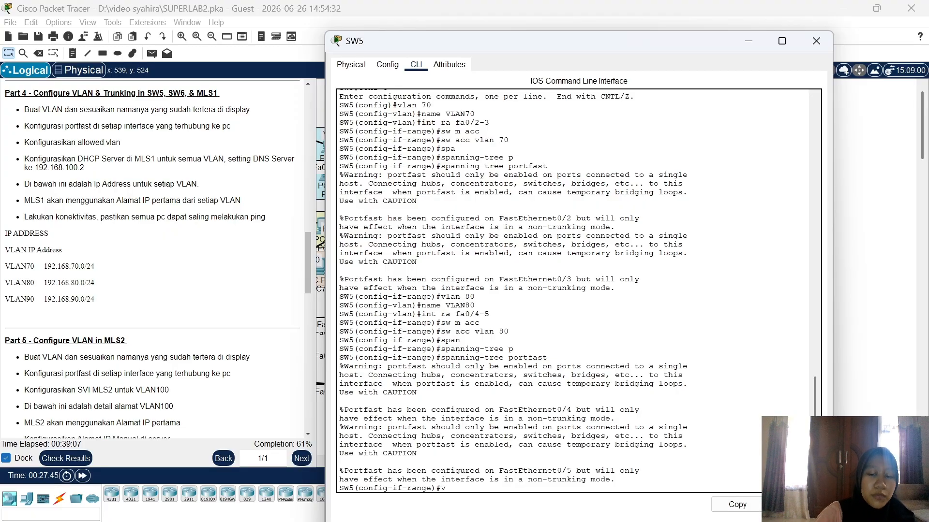
text(lan 90)
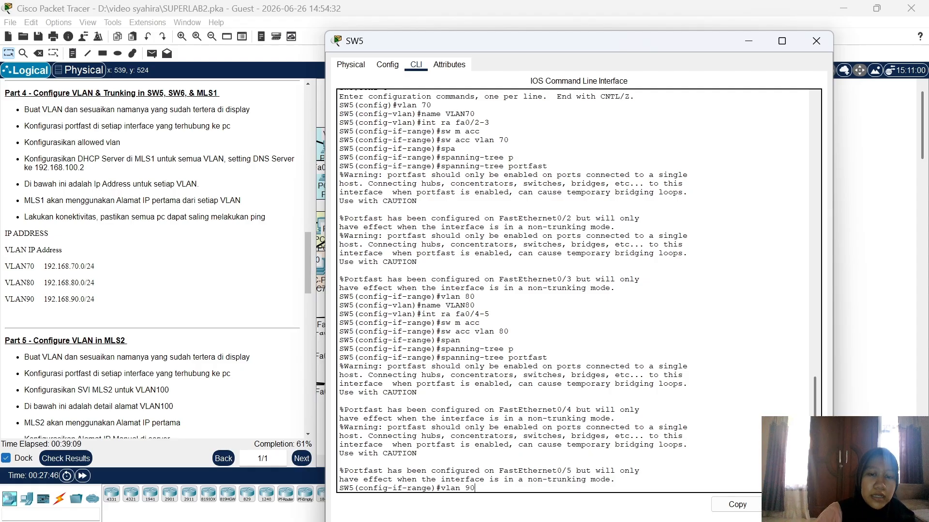
key(Return)
text(nam)
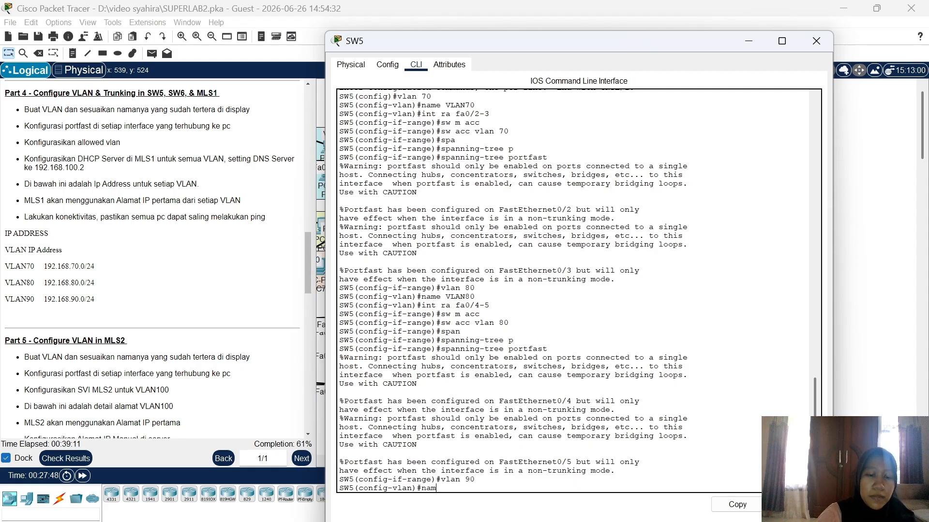
text(e VLAN90)
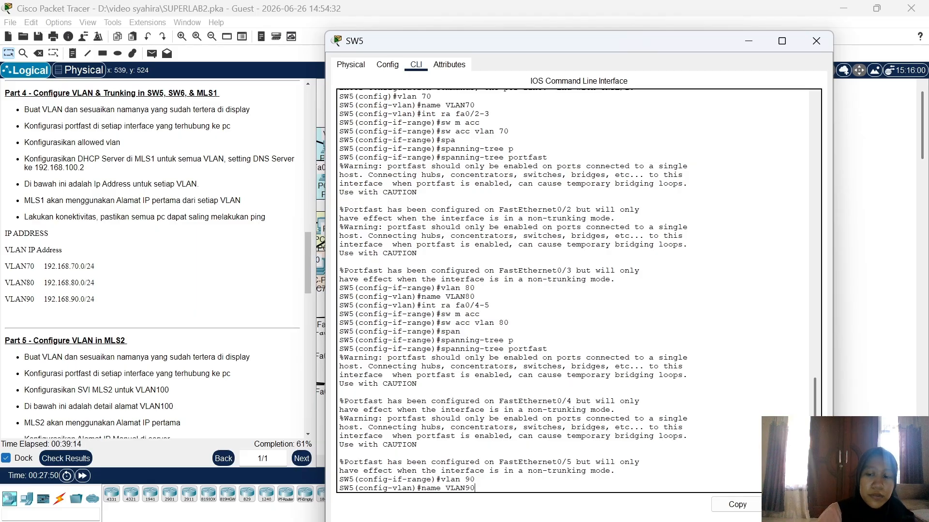
key(Return)
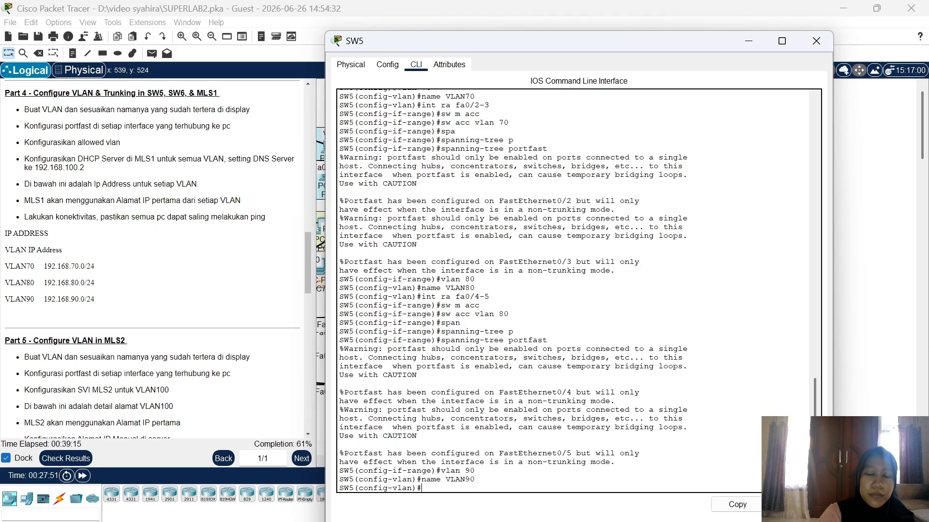
click(850, 307)
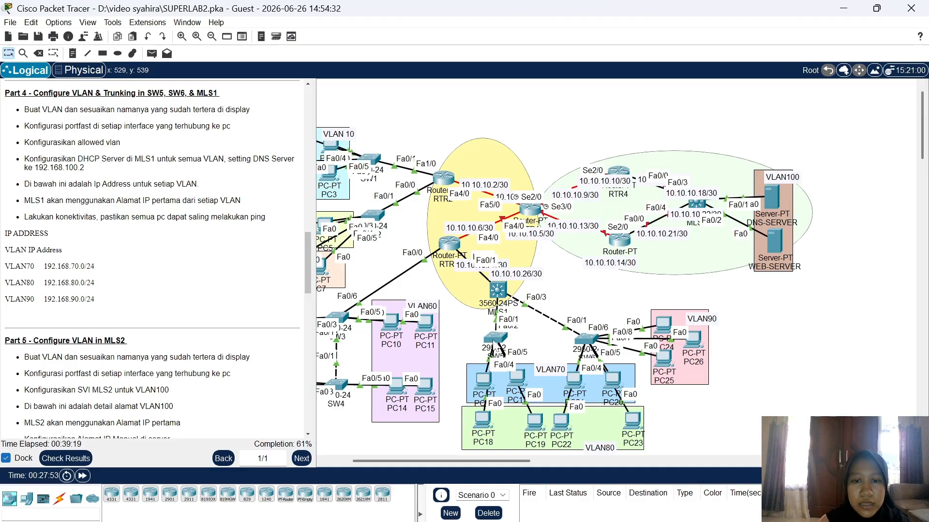
mouse_move(493, 345)
mouse_down()
mouse_move(485, 370)
mouse_move(494, 351)
mouse_up()
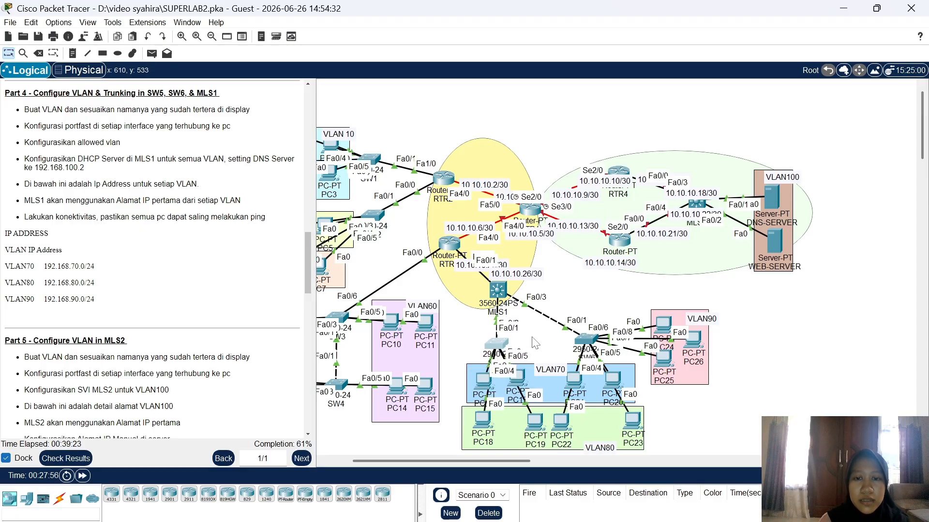
Step: Set SW5's Fa0/1 to trunk mode allowing VLANs 70-90
click(498, 344)
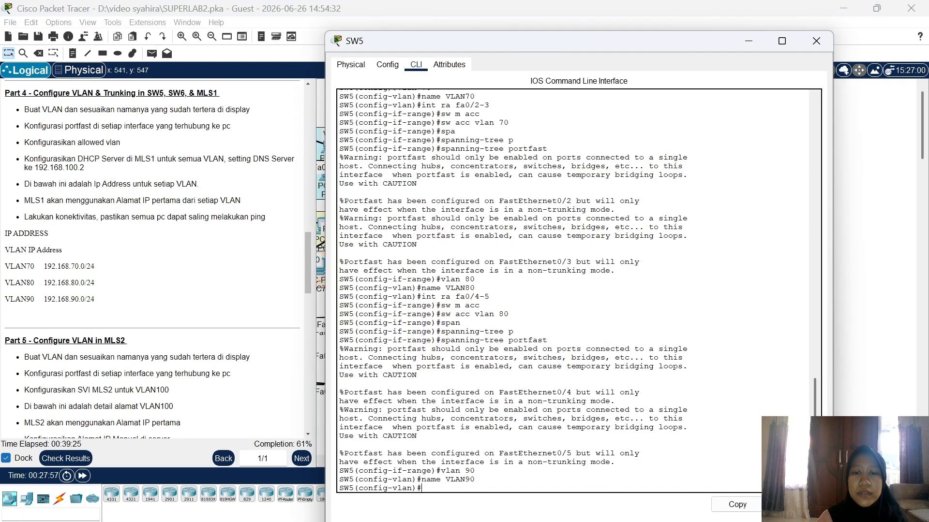
text(int fa0/1)
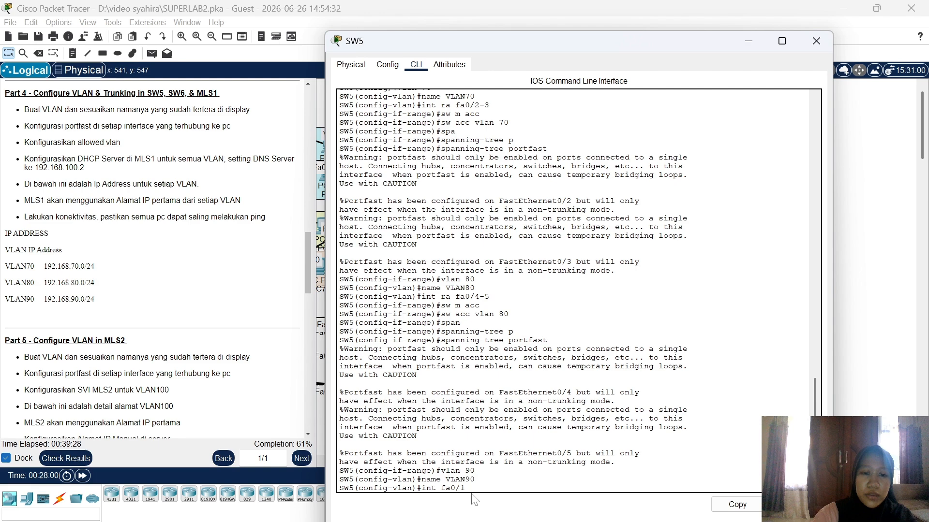
key(Return)
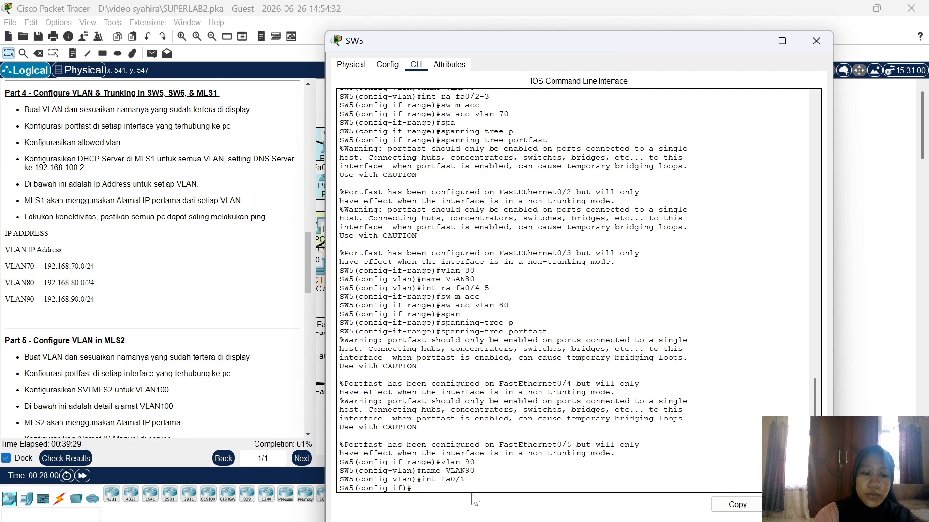
text(sw m tru)
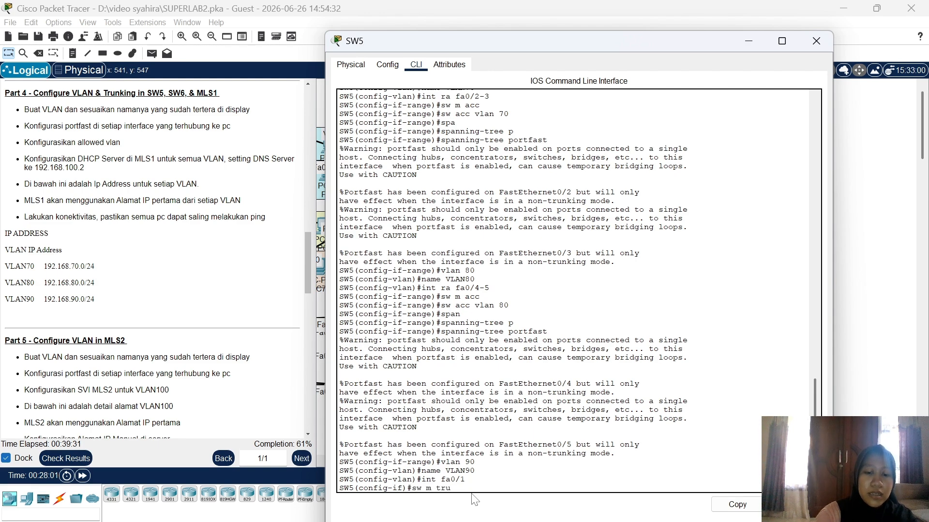
text(nk)
key(Return)
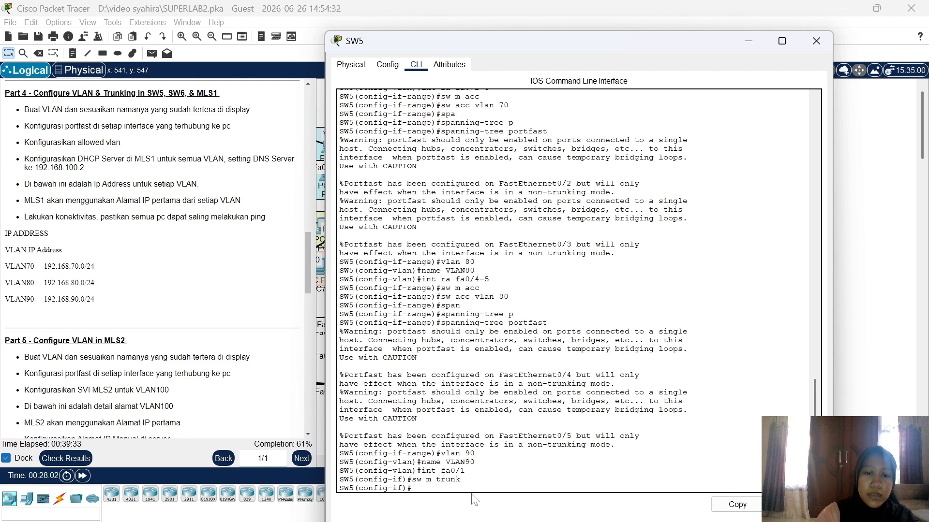
text(sw trunk)
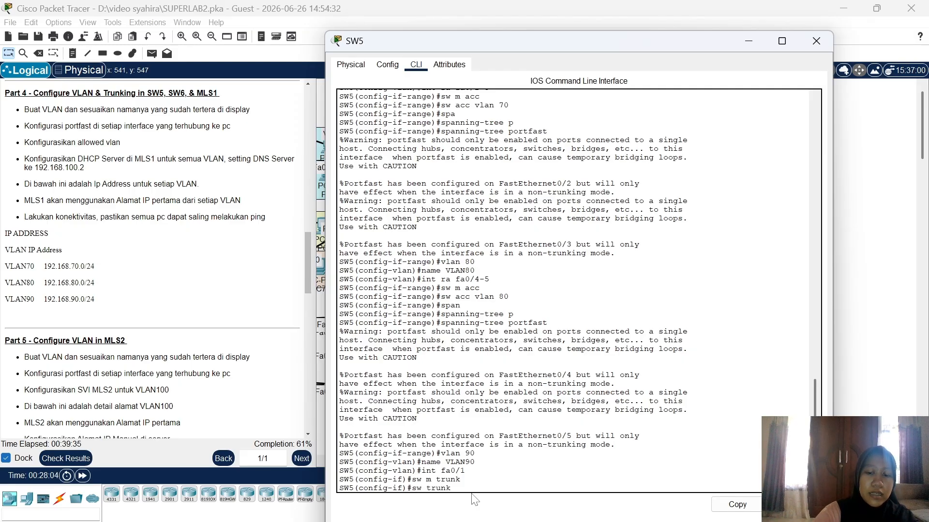
text( all vla)
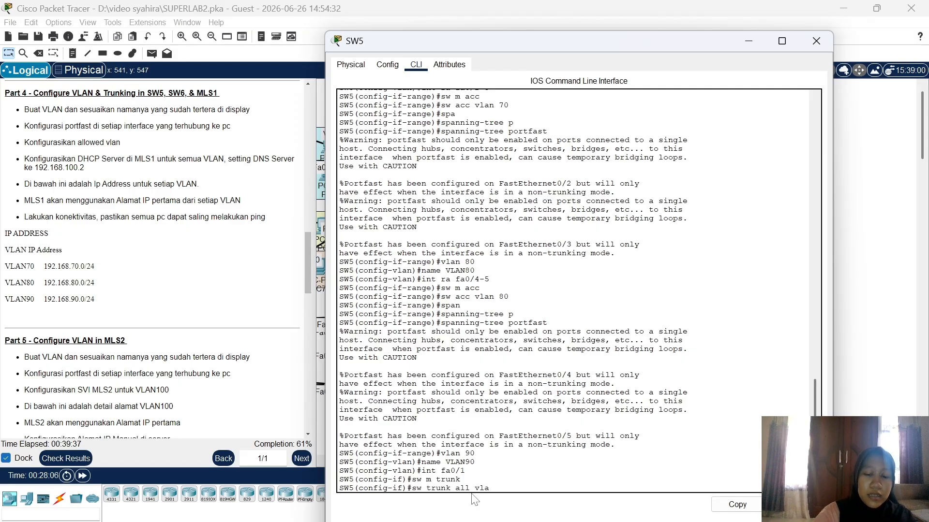
text(n 70-9)
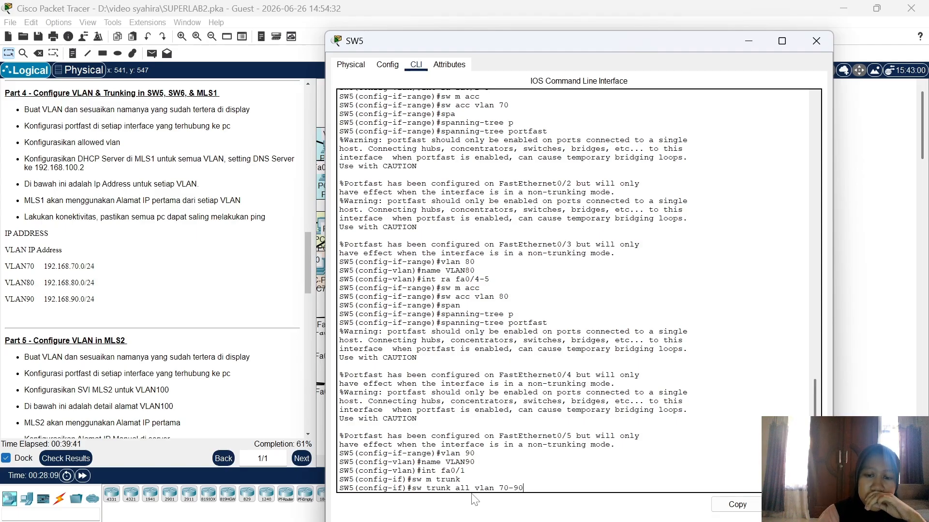
text(0)
key(Return)
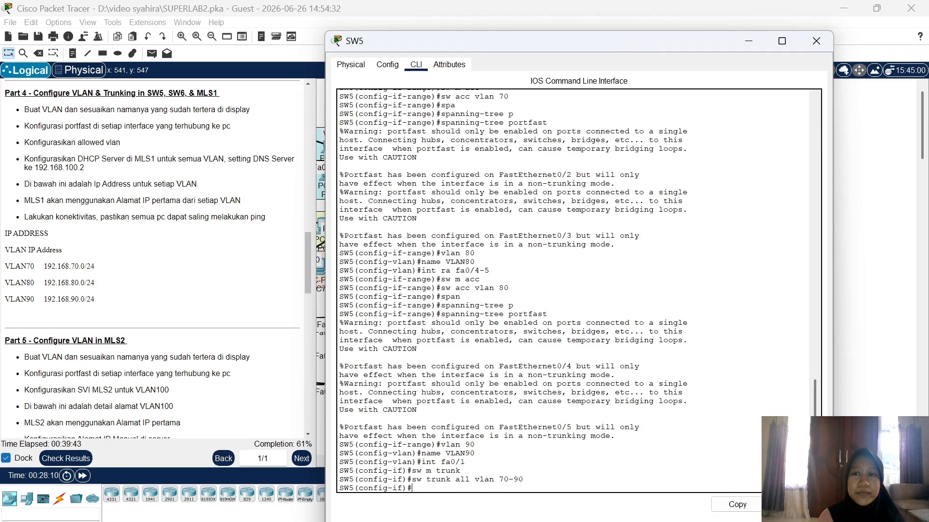
Step: Close SW5's console and reposition PC21, PC22, PC23 and PC25 within their VLAN areas
click(816, 41)
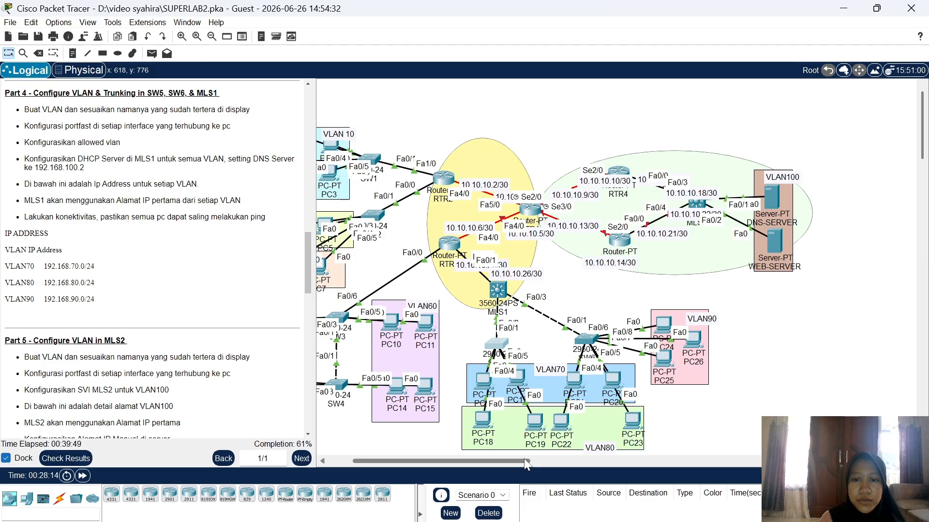
drag(524, 458, 530, 459)
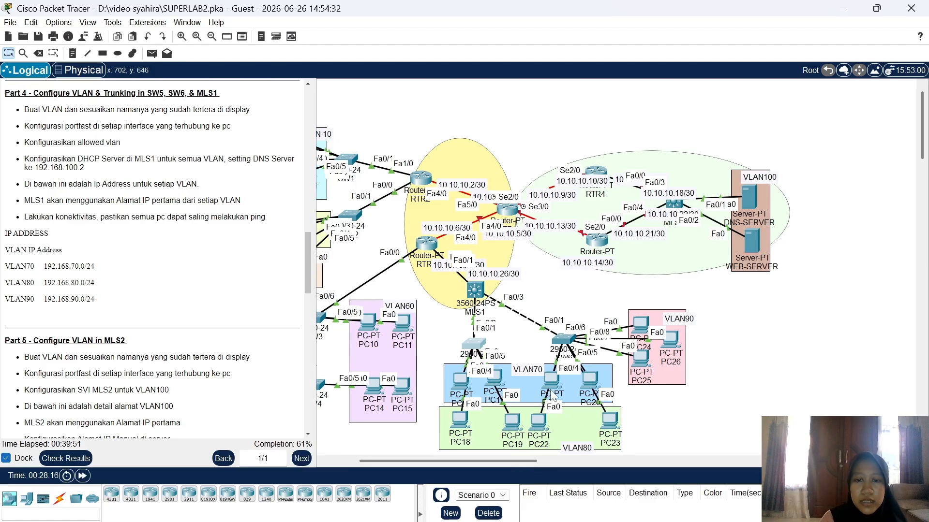
drag(553, 395, 592, 382)
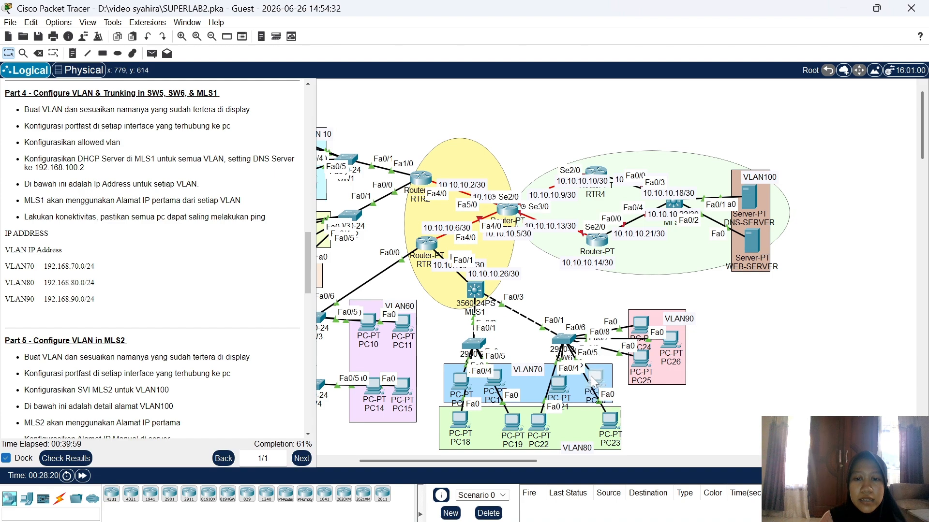
mouse_move(537, 422)
mouse_down()
mouse_move(560, 411)
mouse_move(555, 429)
mouse_move(530, 436)
mouse_up()
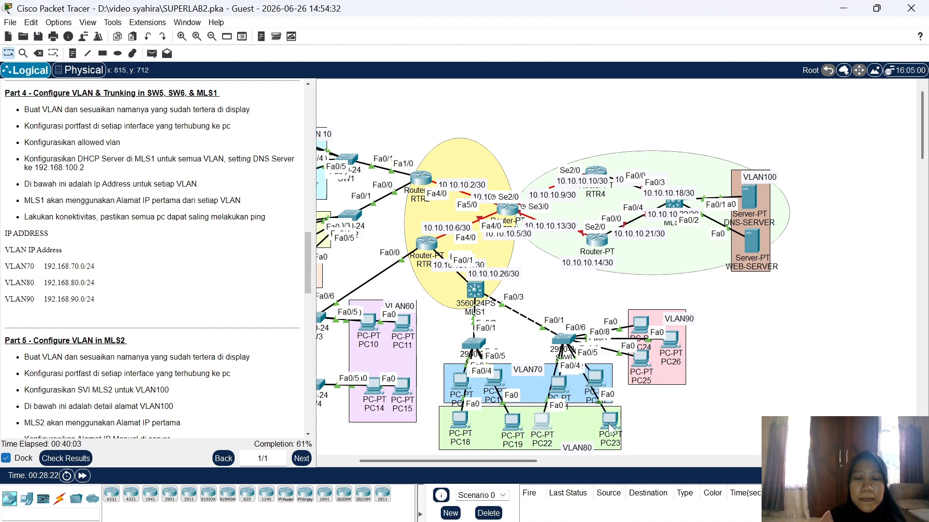
mouse_move(610, 428)
mouse_down()
mouse_move(573, 421)
mouse_move(601, 428)
mouse_up()
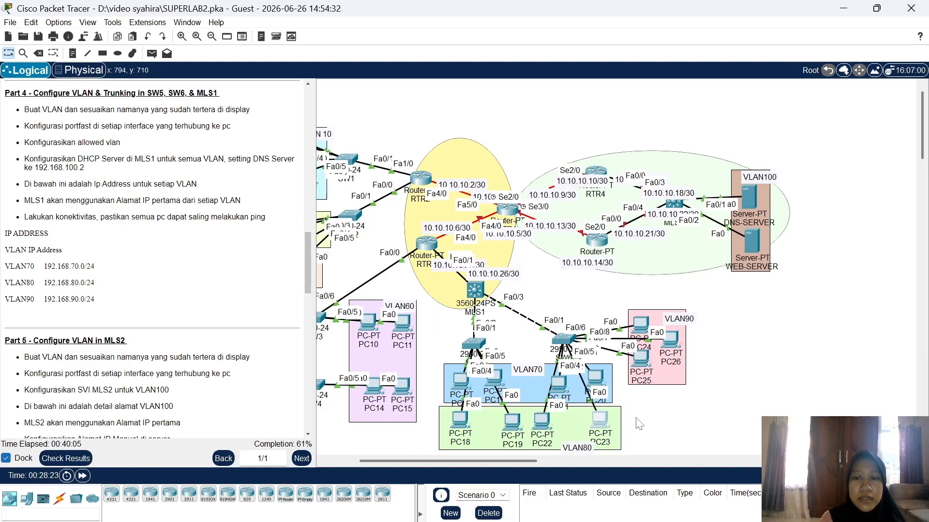
drag(641, 360, 681, 354)
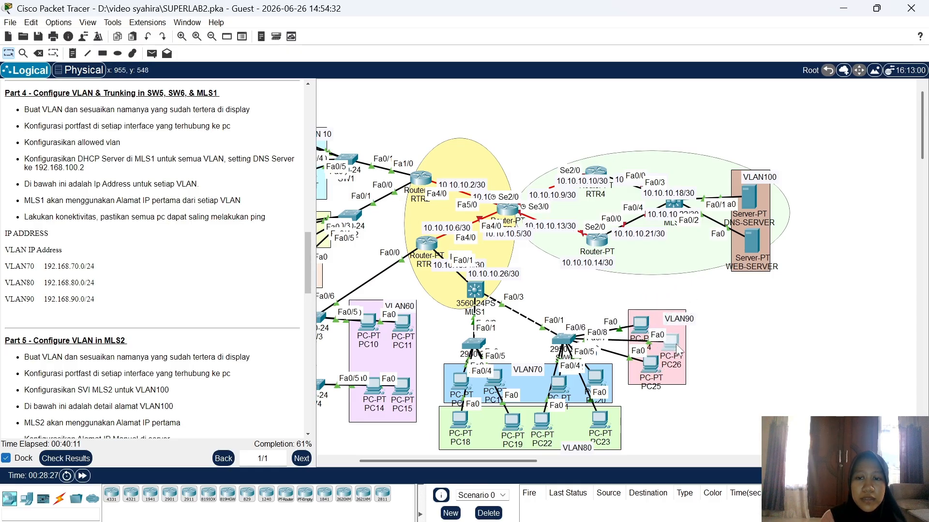
click(707, 399)
Step: Open SW6's CLI, enable privileged mode and enter global configuration mode
click(566, 337)
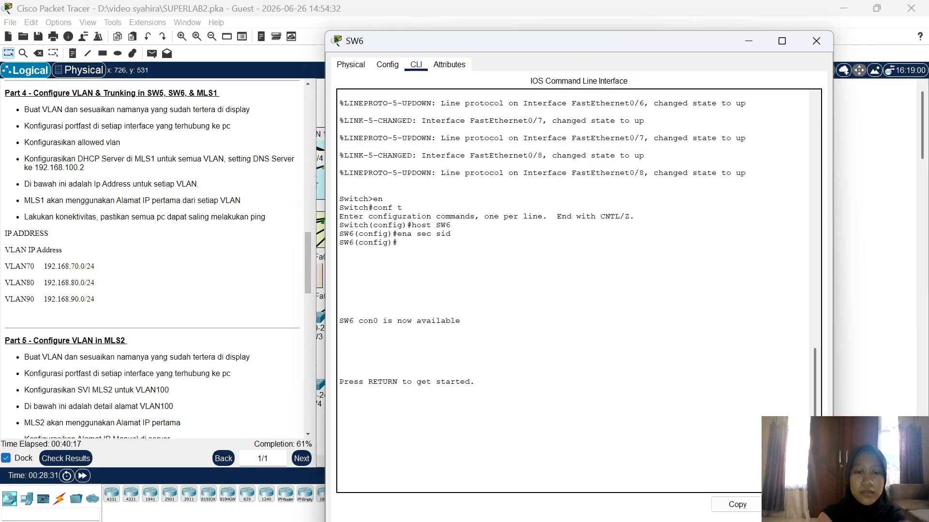
key(Return)
text(e)
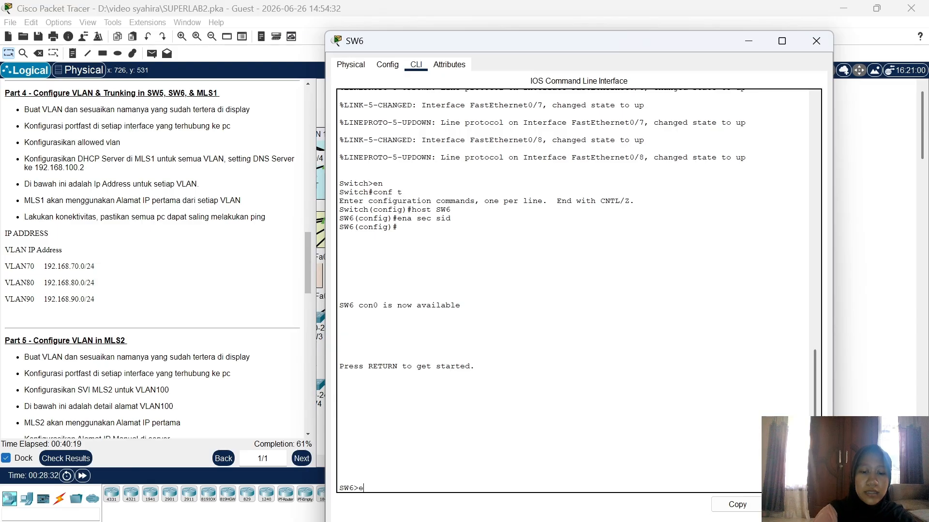
text(n)
key(Return)
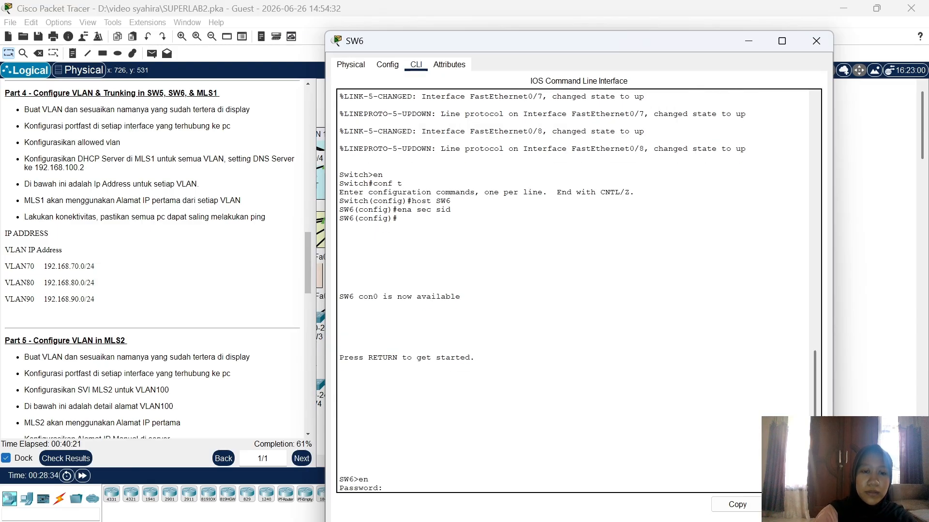
key(Return)
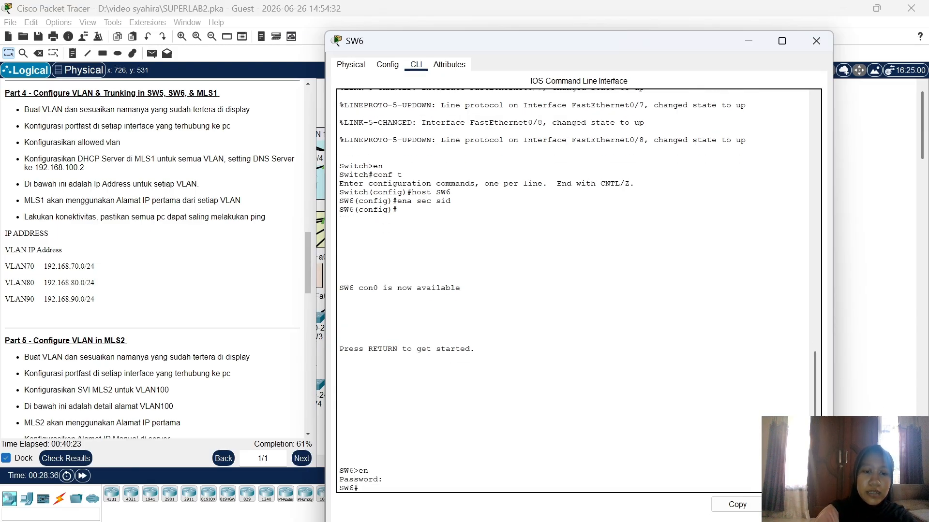
text(conf t)
key(Return)
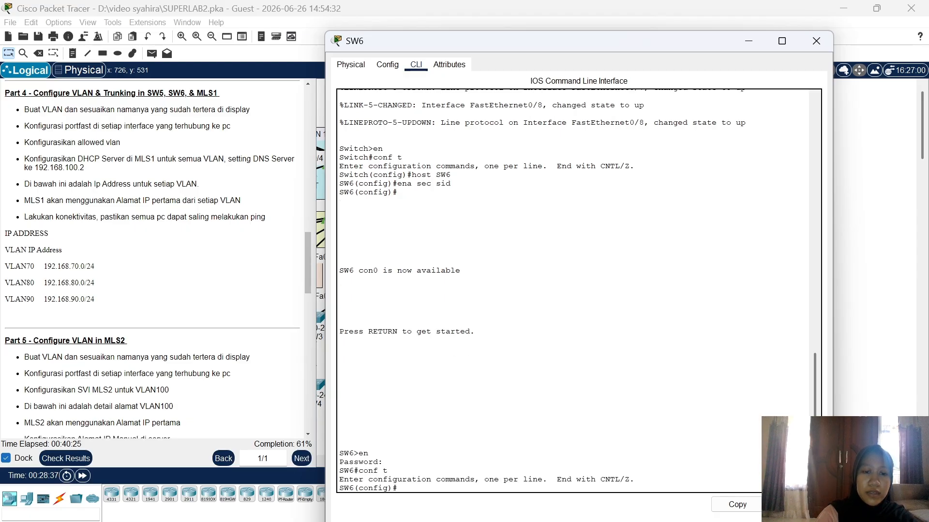
Step: Create VLAN 70 on SW6 and name it VLAN70
text(vlan)
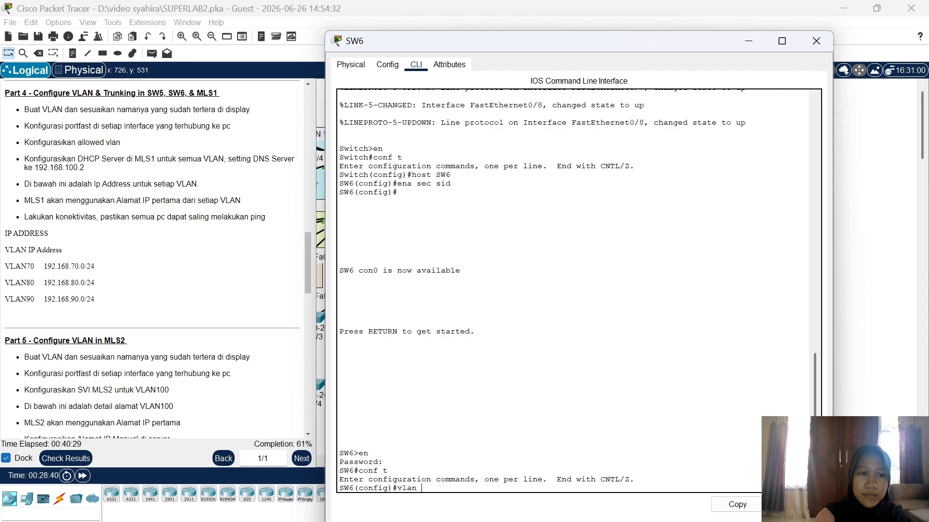
text(70)
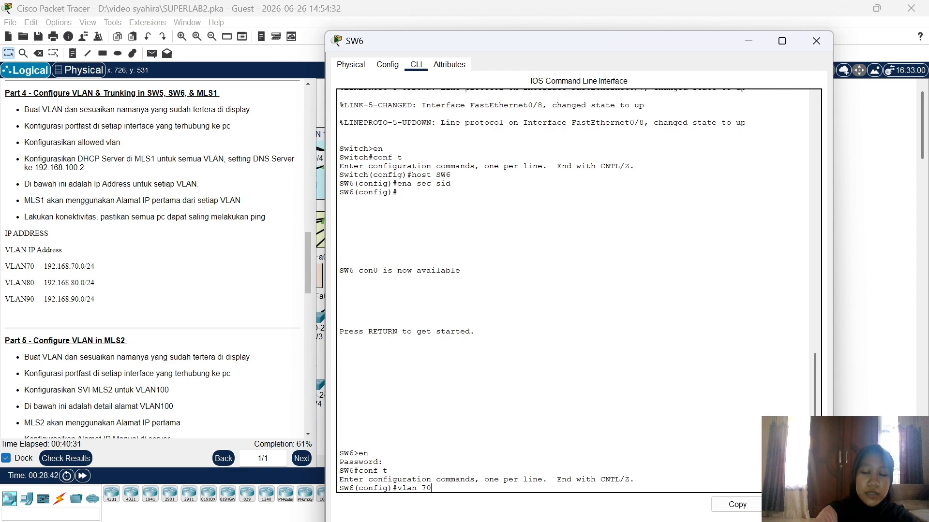
key(Return)
text(name V)
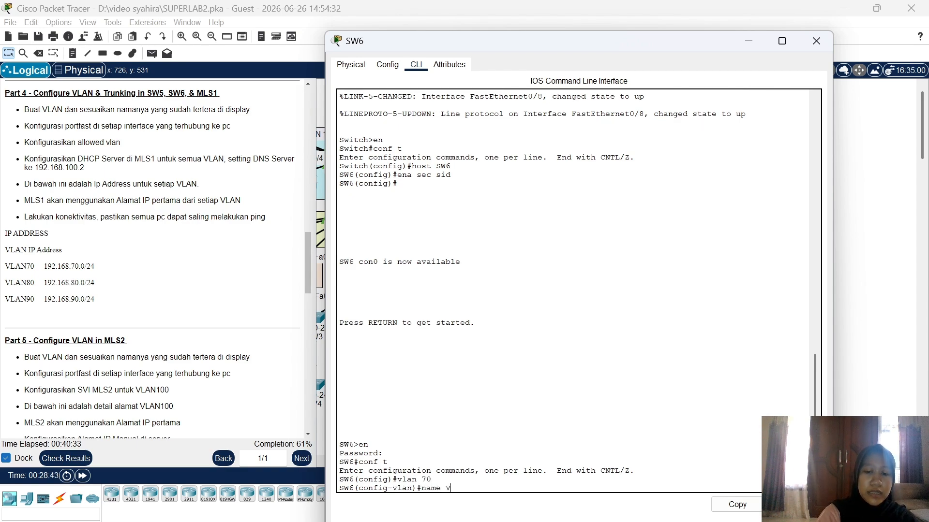
text(LAN70)
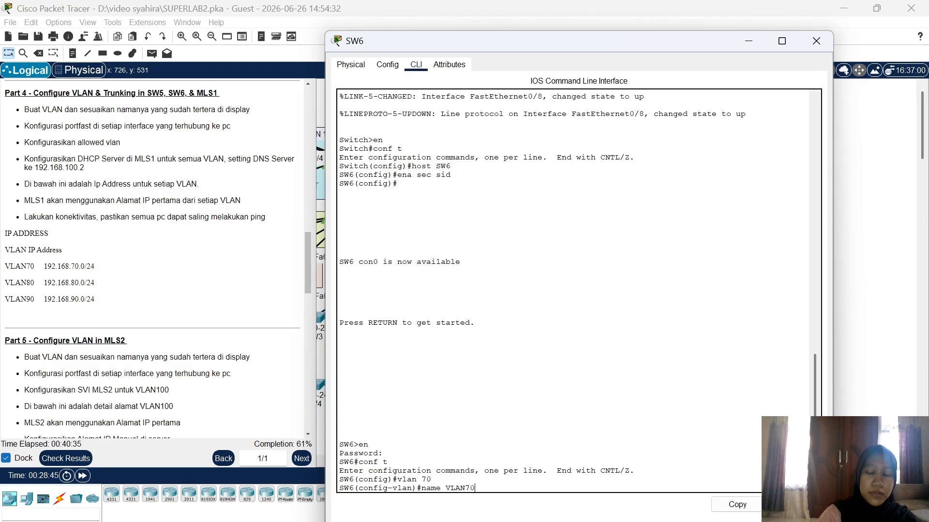
key(Return)
Step: Make SW6's Fa0/2-3 portfast access ports in VLAN 70, then begin vlan 80
text(int ra)
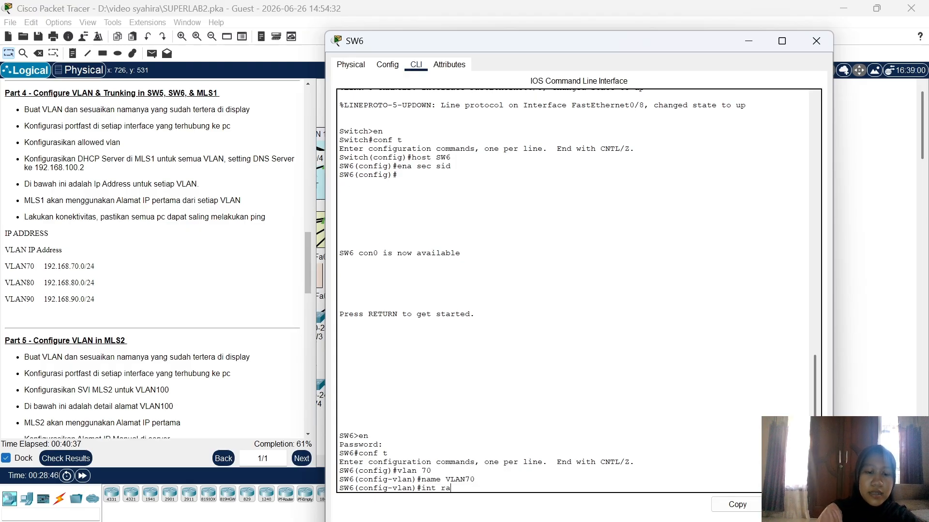
text( fa0/)
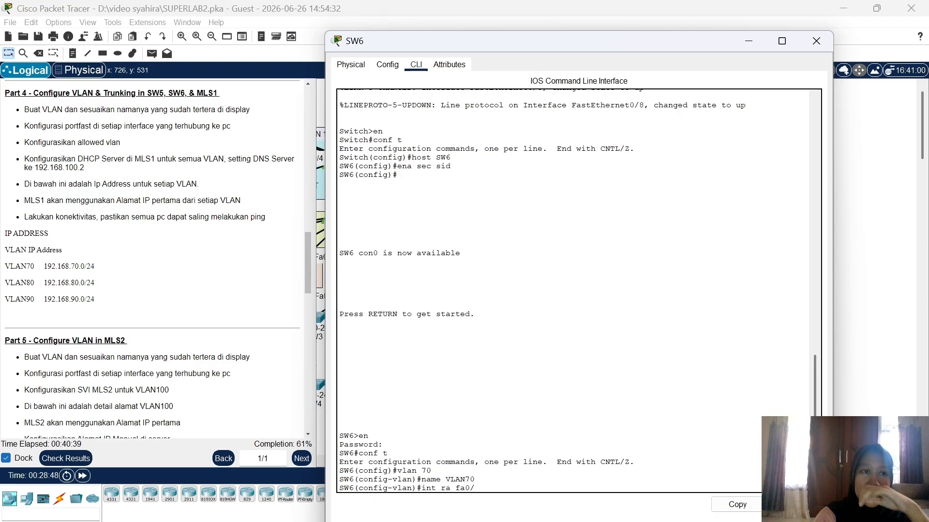
text(2)
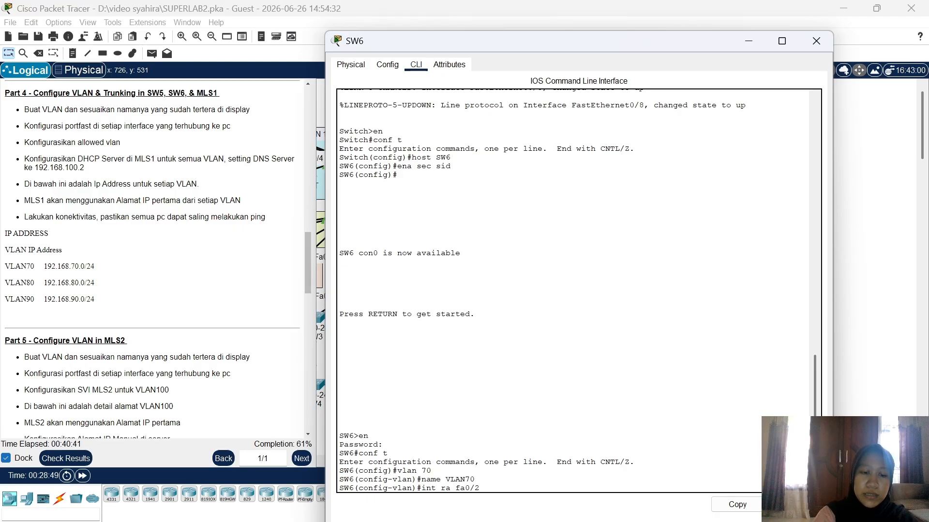
text(-3)
key(Return)
text(sw)
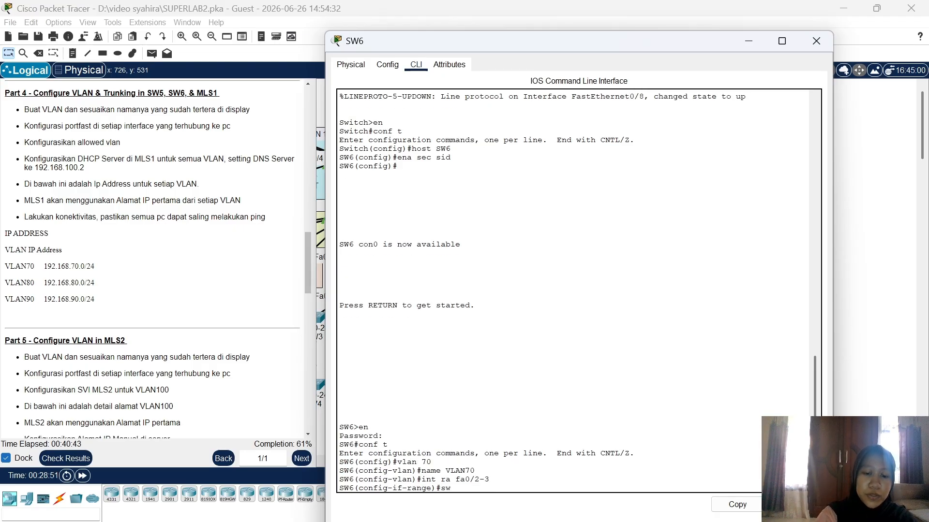
text( m acc)
key(Return)
text(s)
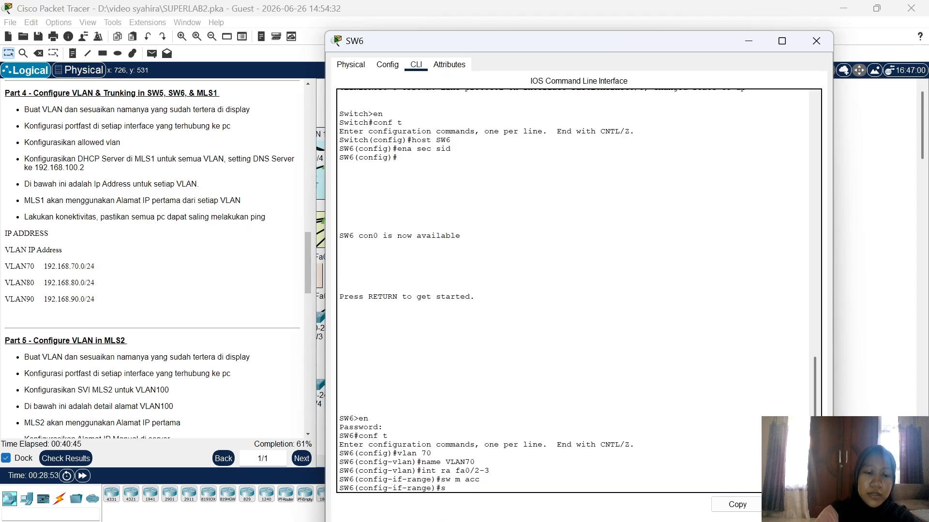
text(w acc vlan 70)
key(Return)
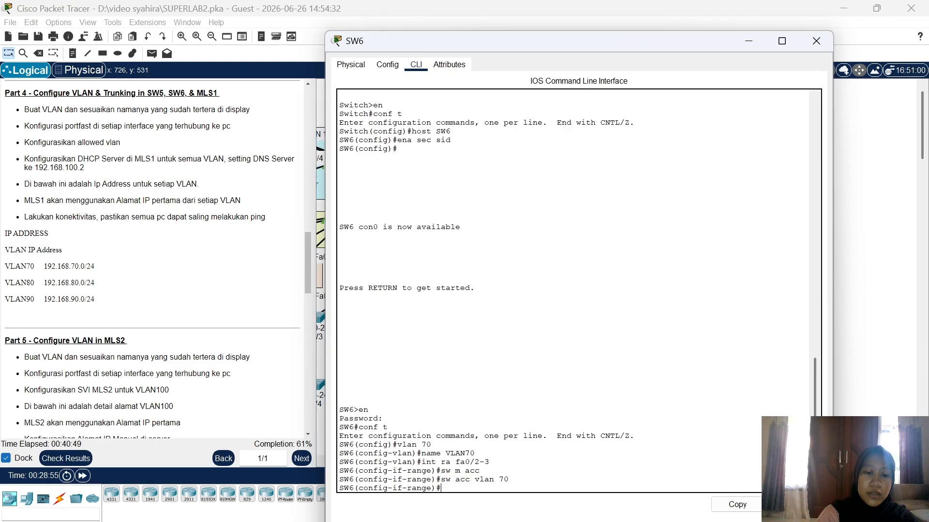
text(span)
key(Tab)
text(p)
key(Tab)
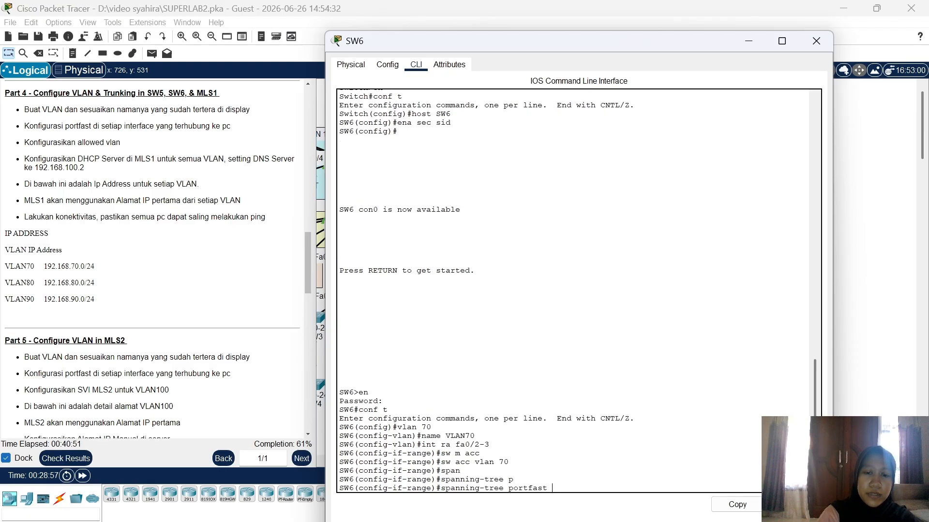
key(Return)
text(vlan)
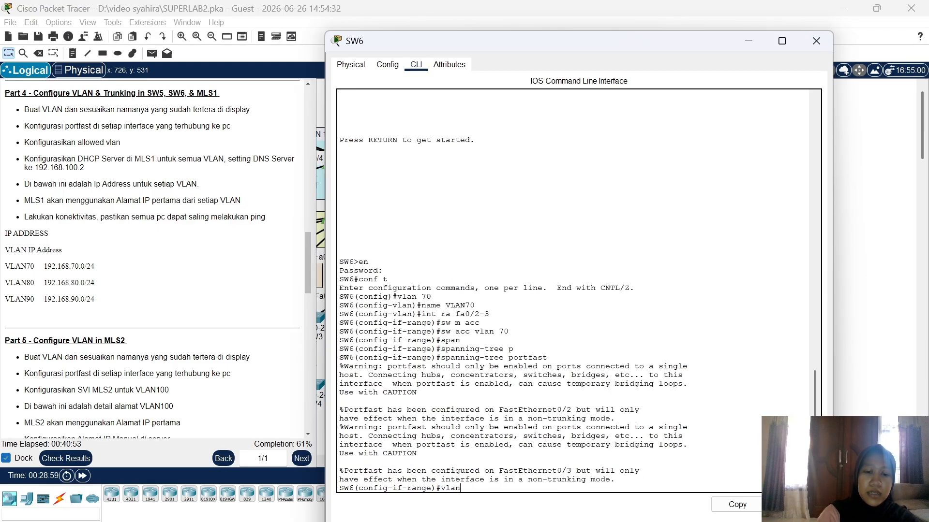
text( 80)
Step: Create VLAN 80 on SW6 and name it VLAN80
key(Return)
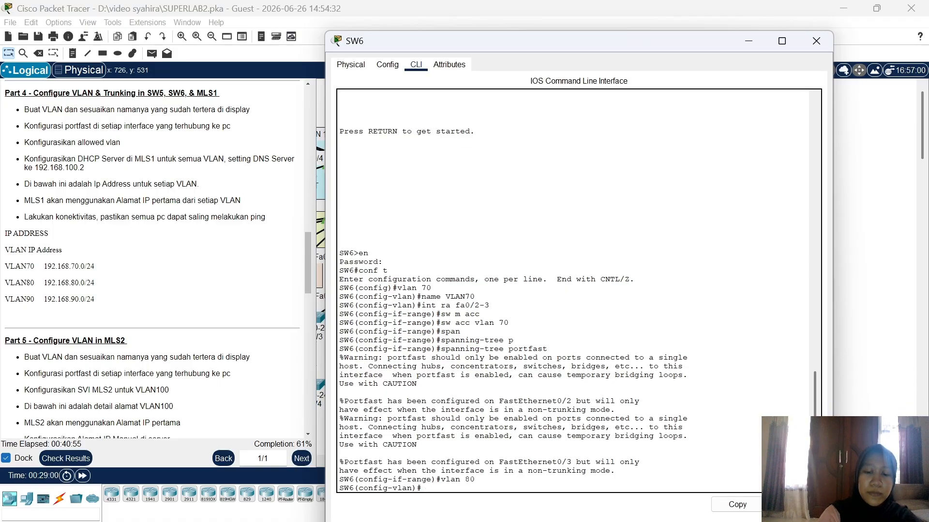
text(name VLAN80)
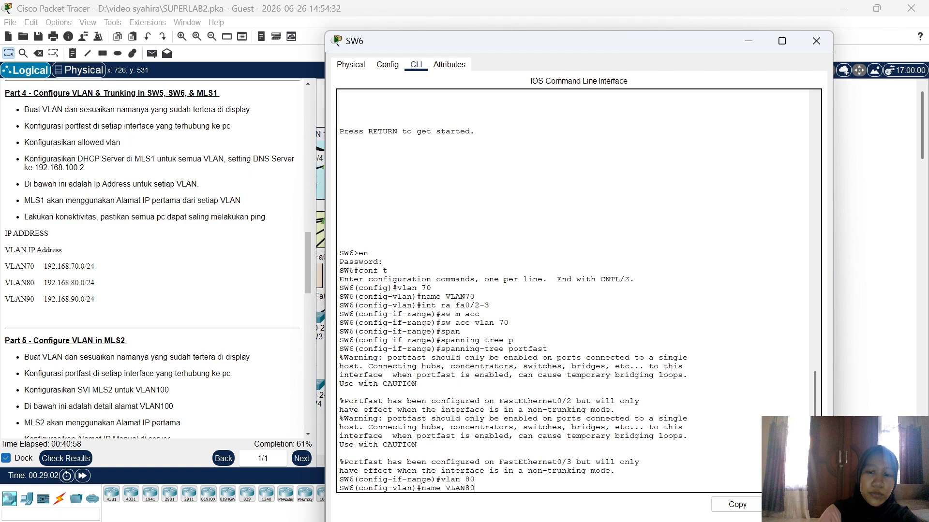
key(Return)
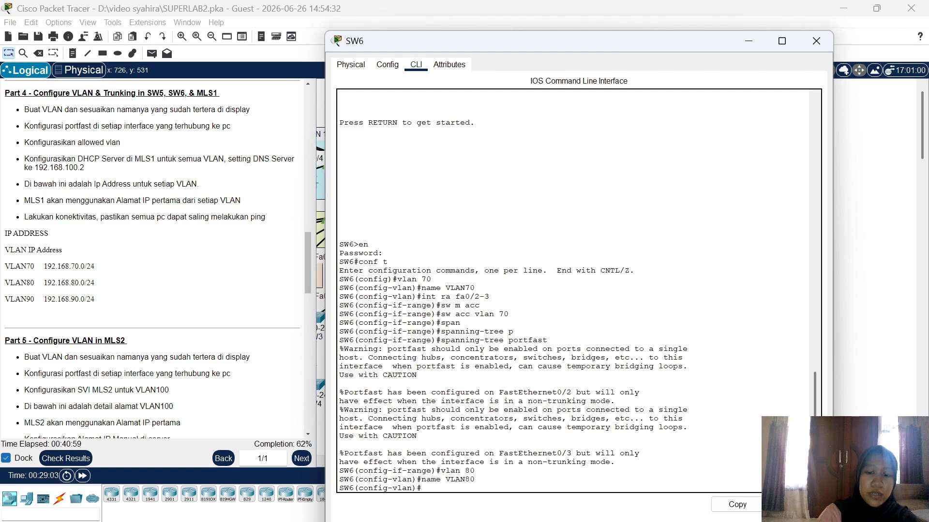
Step: Make SW6 ports Fa0/4-5 access ports in VLAN 80 with spanning-tree portfast
text(int ra fa)
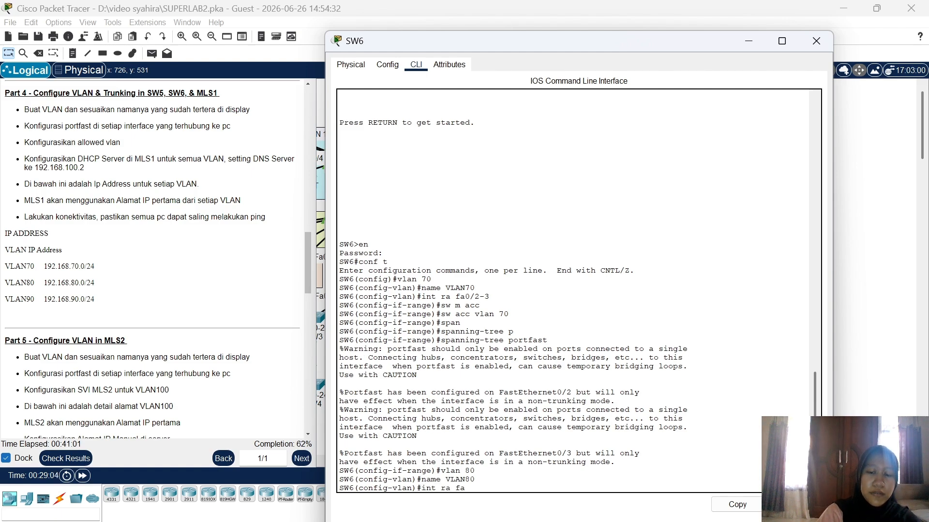
text(0/4-5)
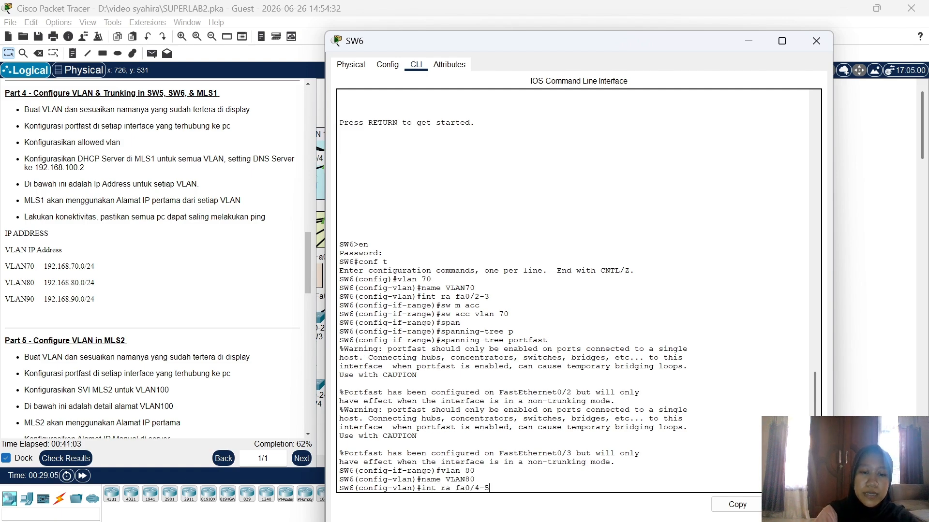
key(Return)
text(sw m acc)
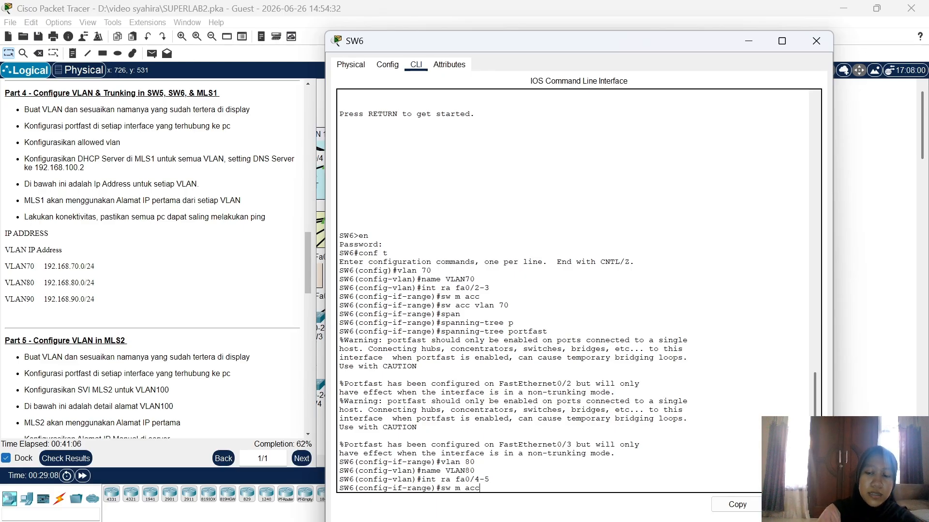
key(Return)
text(sw a)
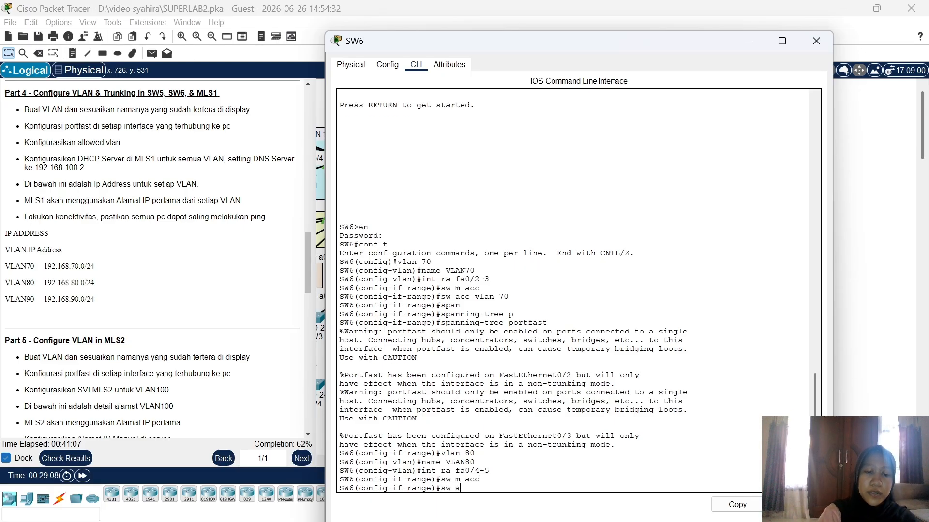
text(cc vlan 8)
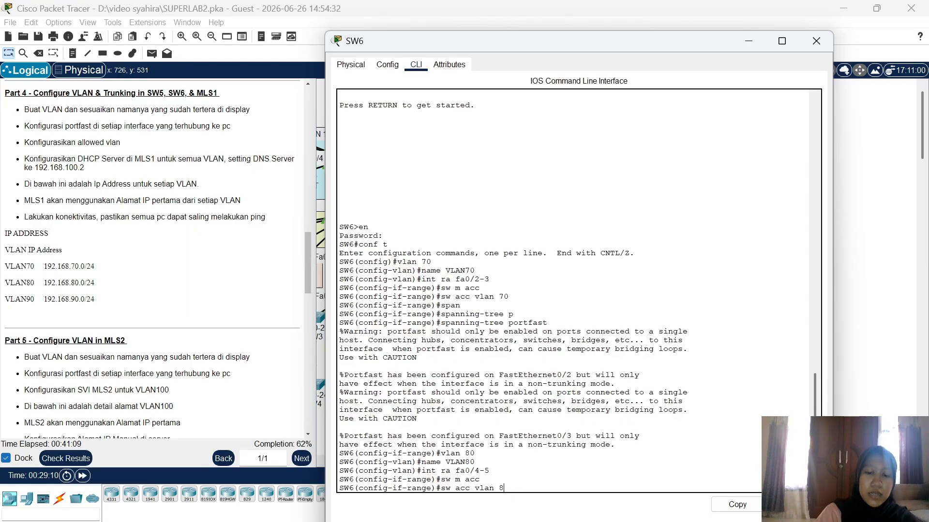
text(0)
key(Return)
text(span)
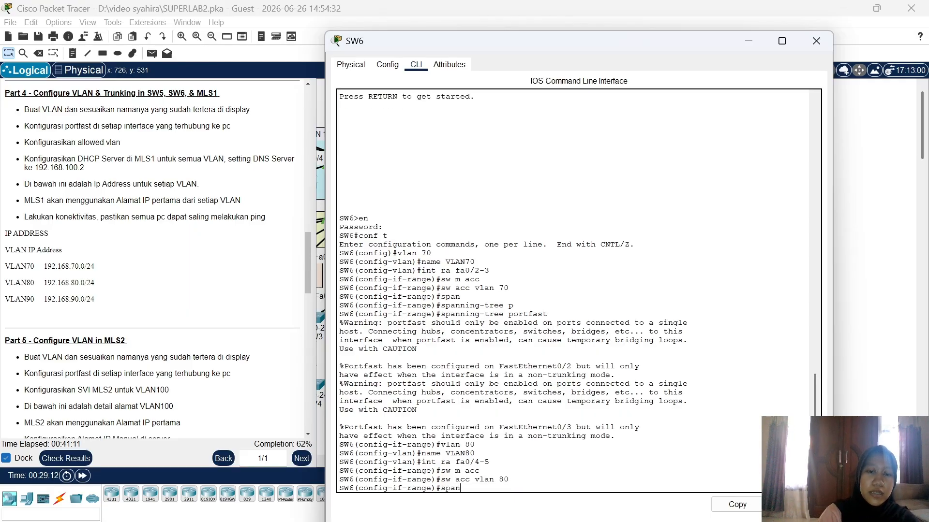
key(Tab)
text(p)
key(Tab)
key(Return)
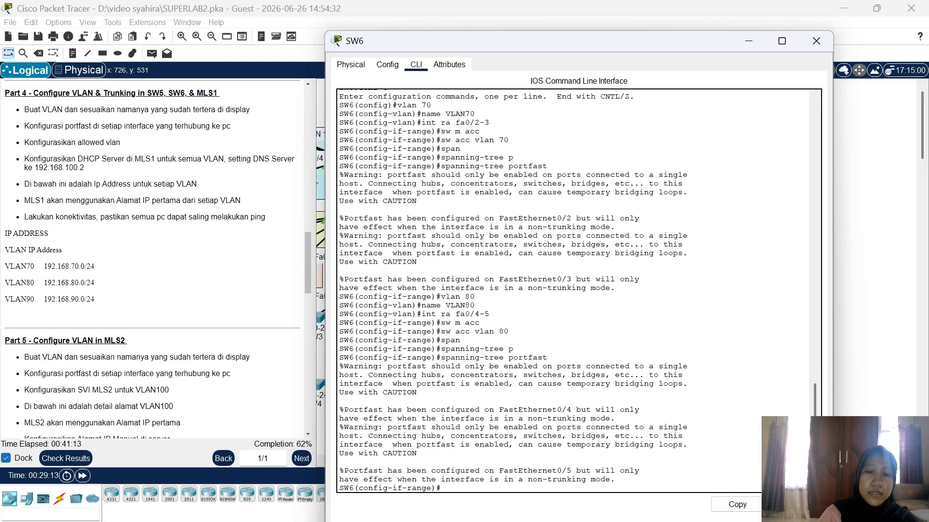
Step: Create VLAN 90 on SW6 and name it VLAN90
text(vlan 9)
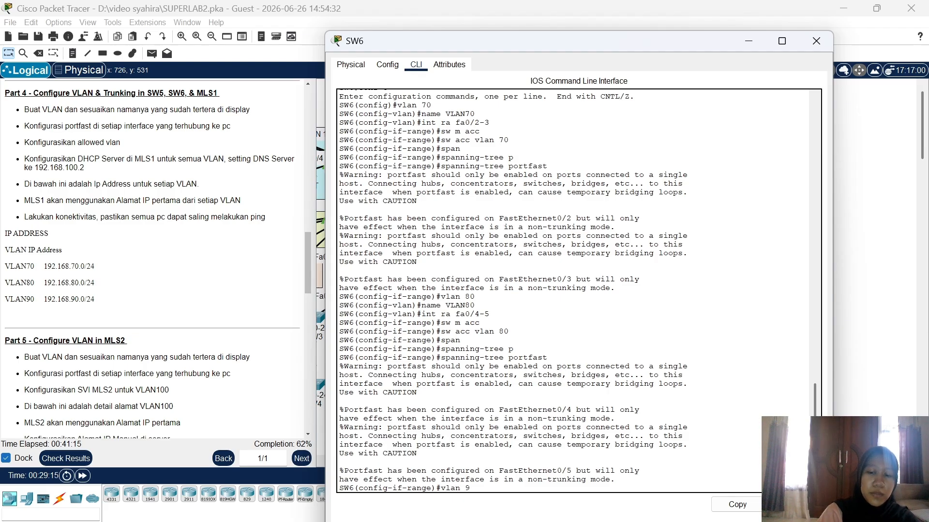
text(0)
key(Return)
text(name)
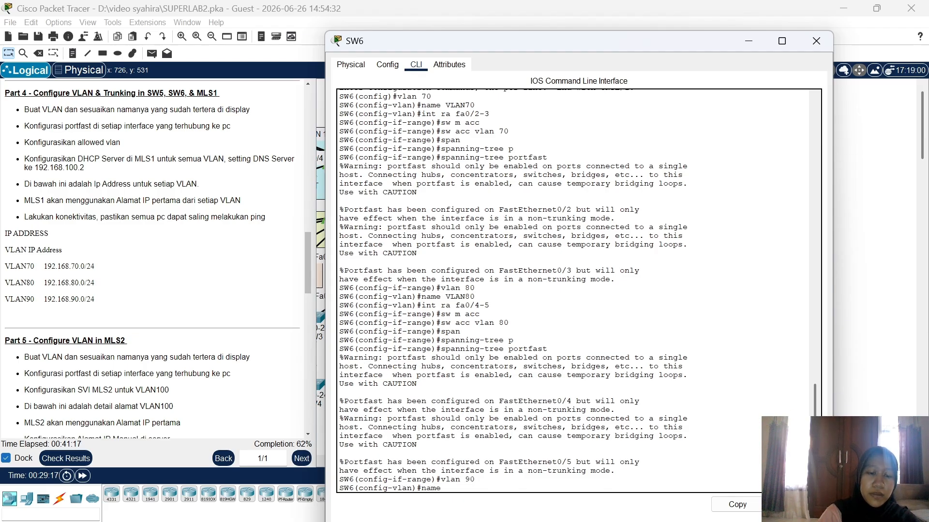
text( VLAN90)
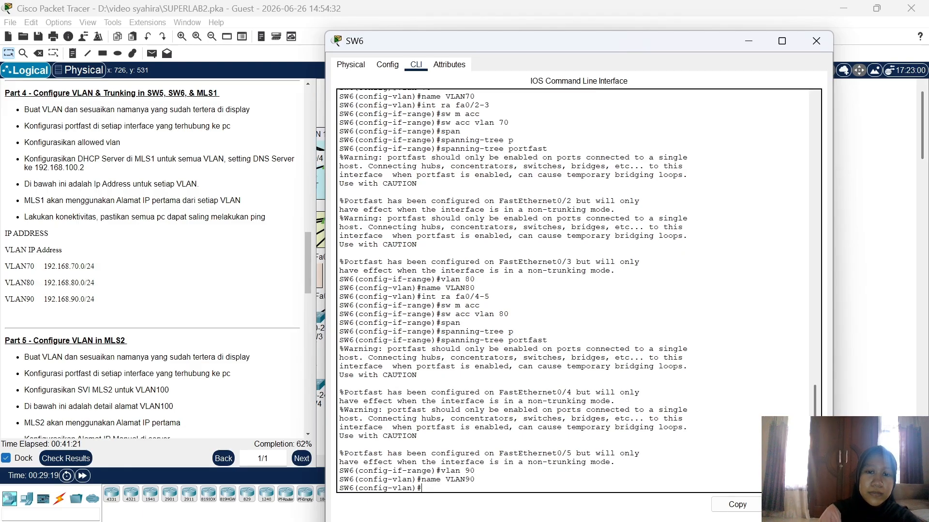
key(Return)
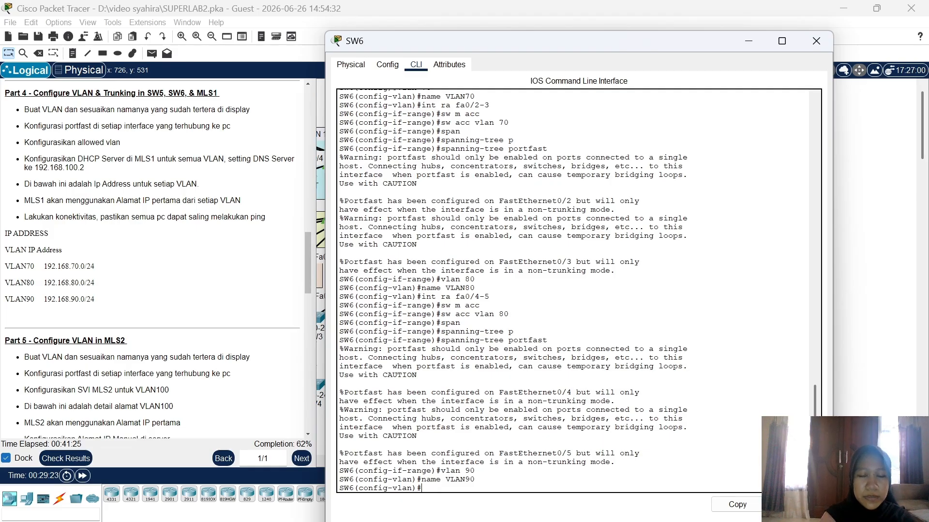
Step: Make ports Fa0/6-8 portfast access ports in VLAN 90, then return to the topology
text(in)
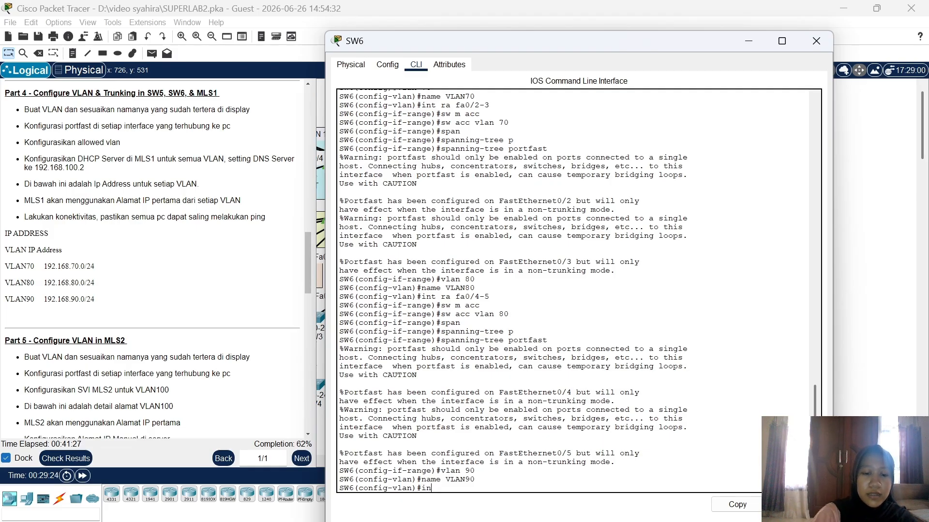
text(t ra faa0/)
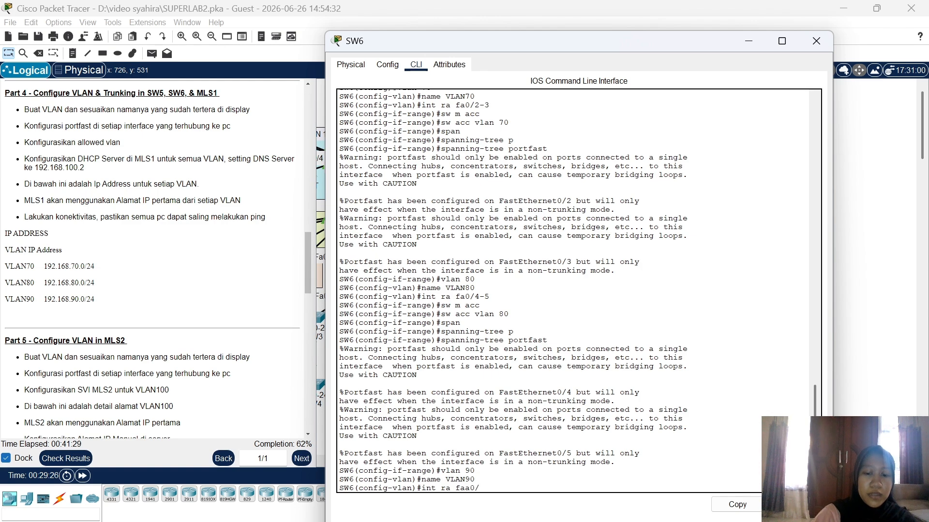
text(6-8)
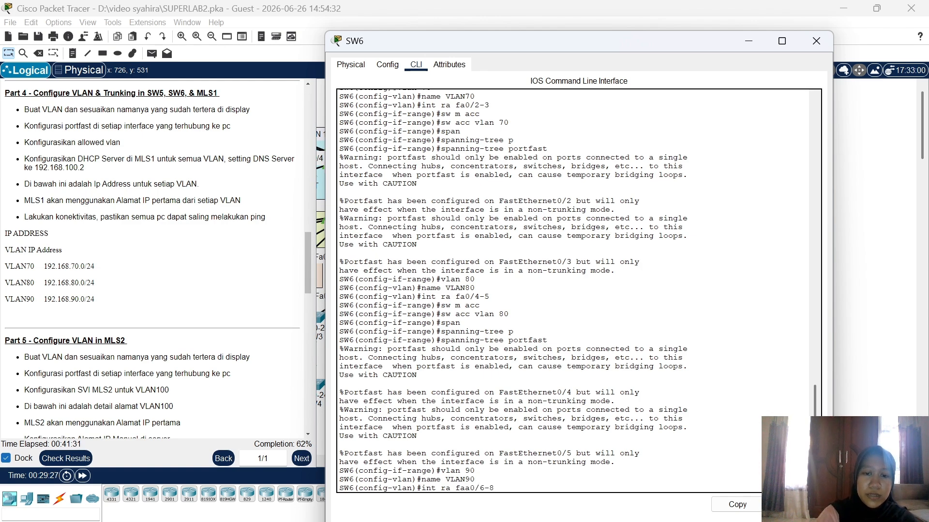
key(Return)
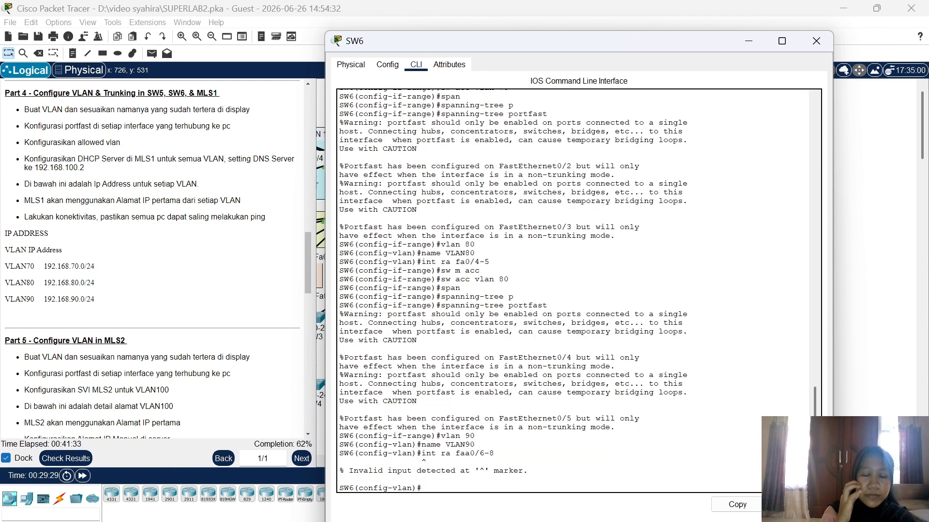
text(int r)
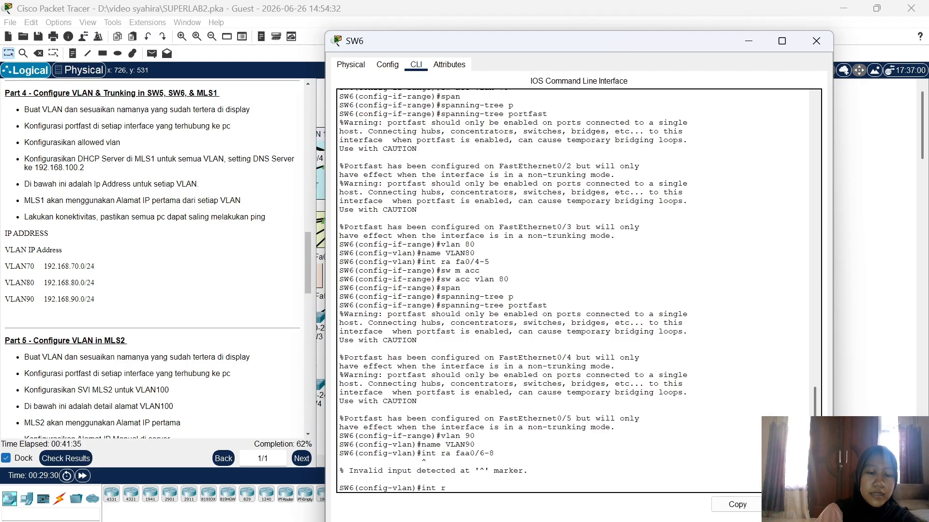
text(a fa0/6-8)
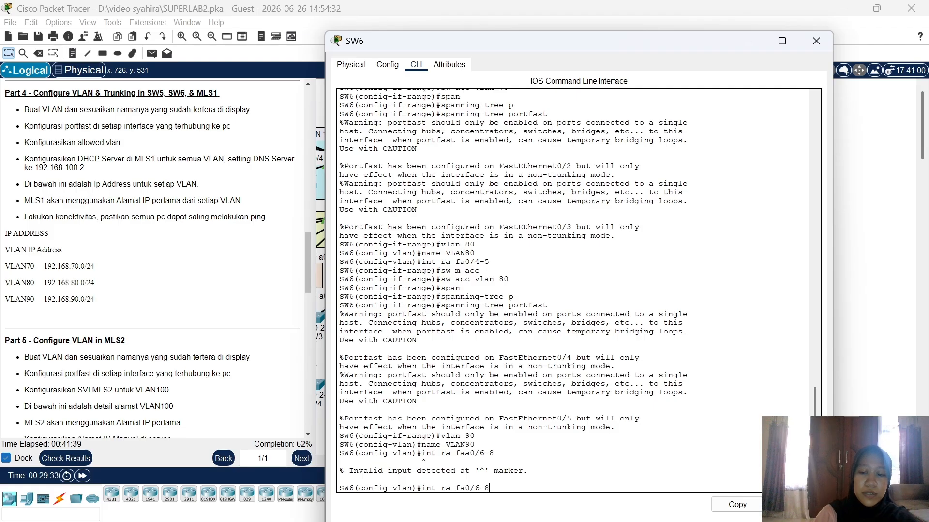
key(Return)
text(sw m acc)
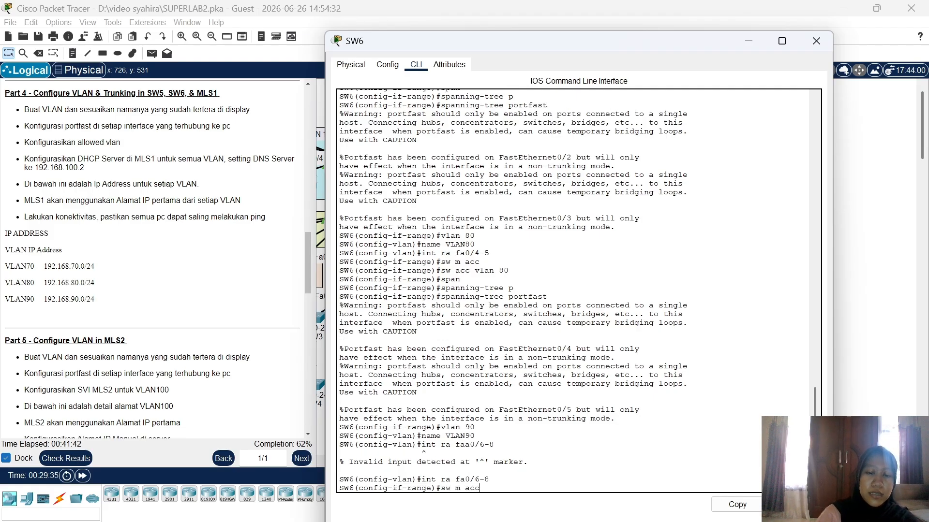
key(Return)
text(sw a)
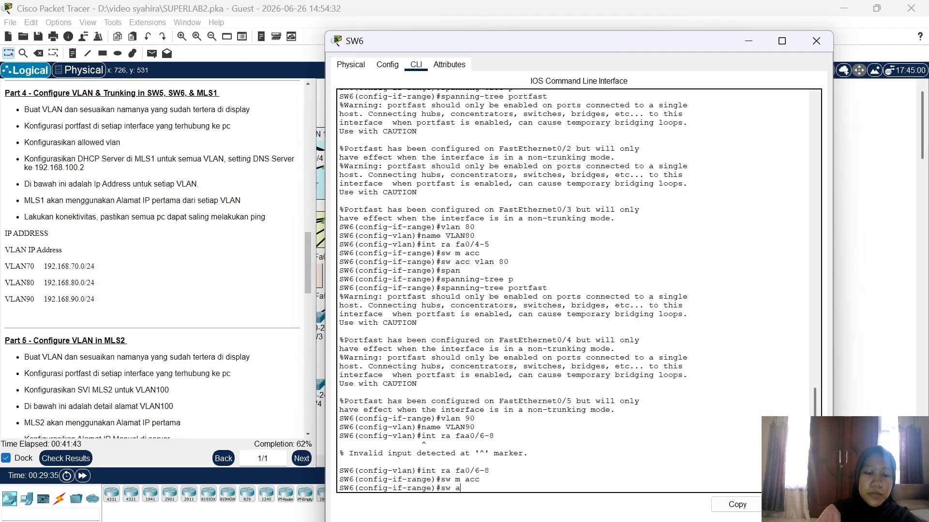
text(cc vlan)
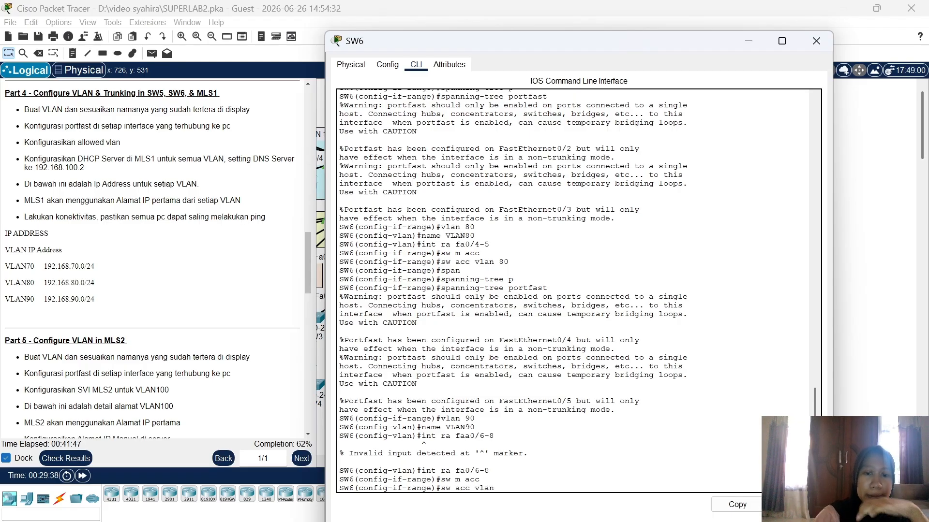
text( 9)
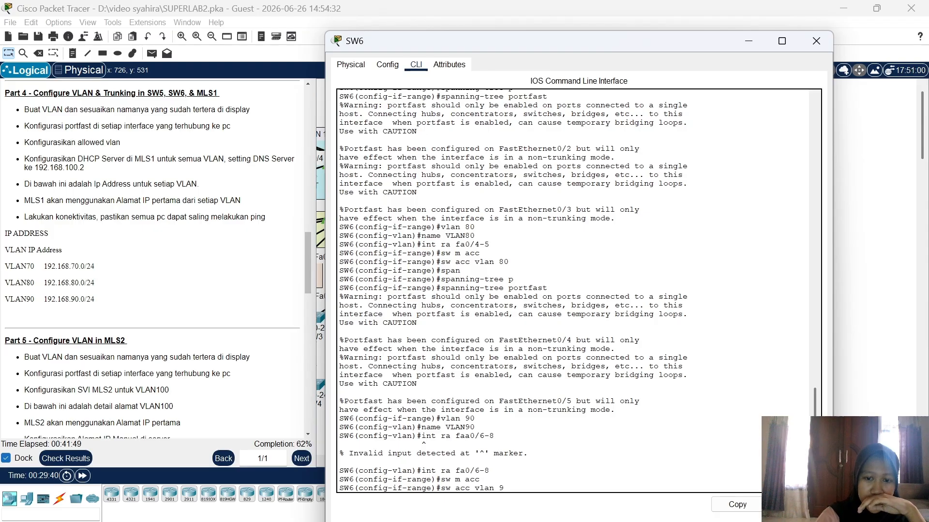
text(0)
key(Return)
text(span)
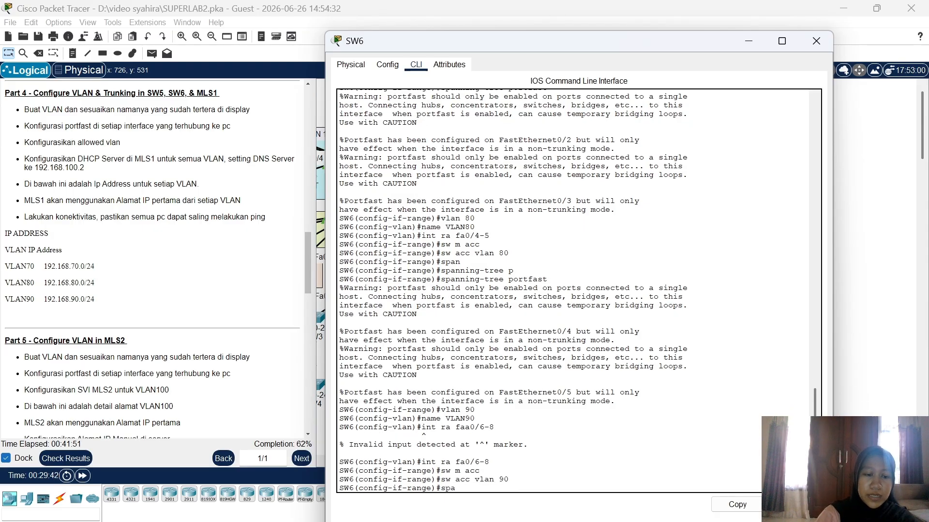
key(Tab)
text(p)
key(Tab)
key(Return)
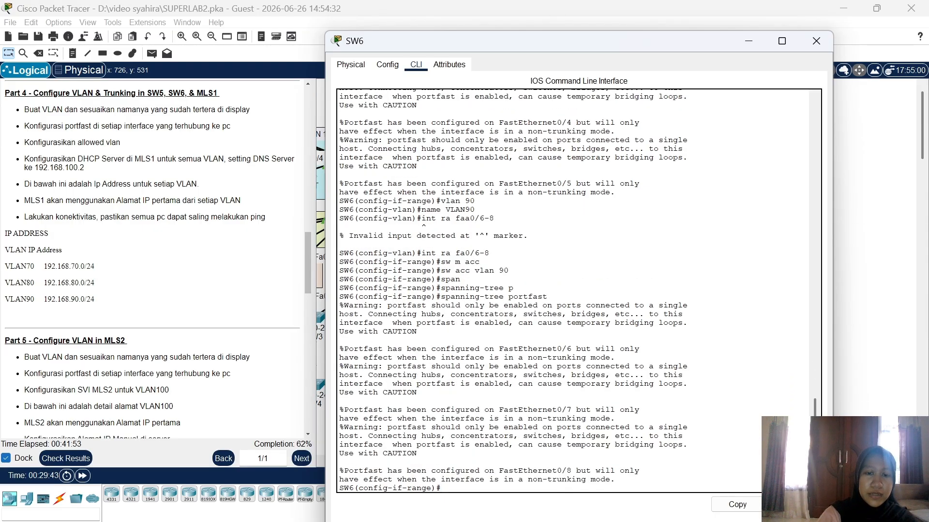
click(861, 382)
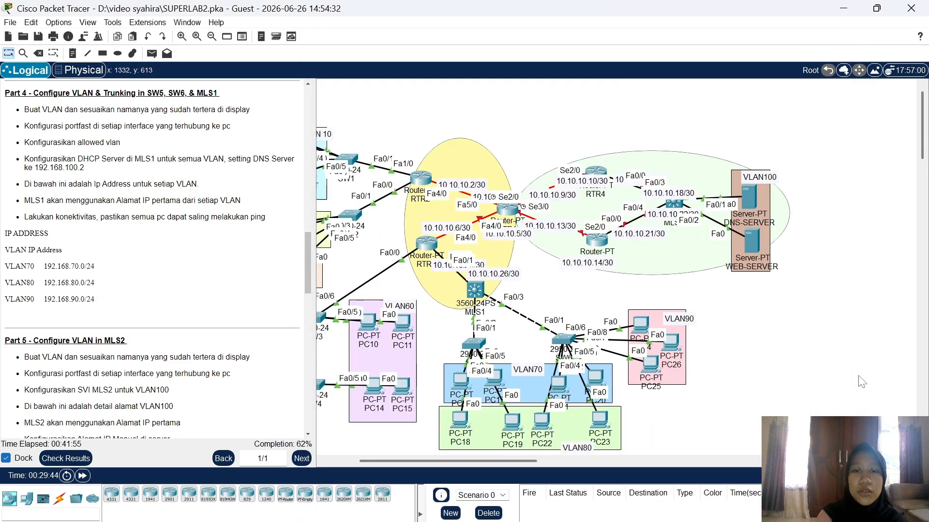
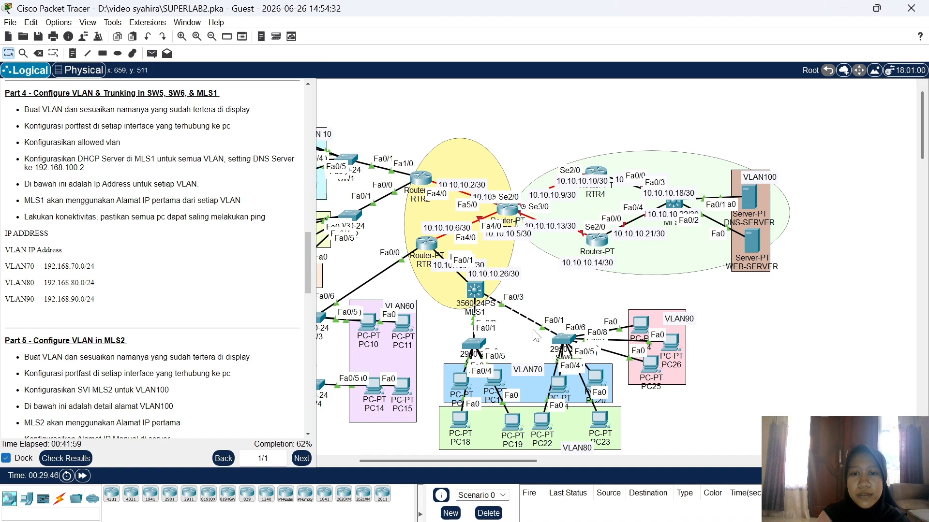
Step: Make SW6's Fa0/1 a trunk port allowing VLANs 70-90, then return to the topology
click(567, 337)
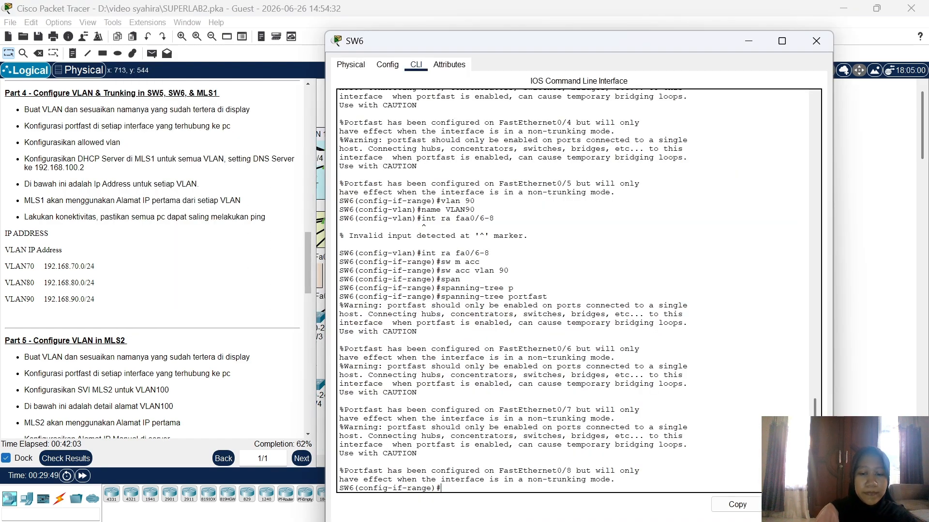
text(int fa)
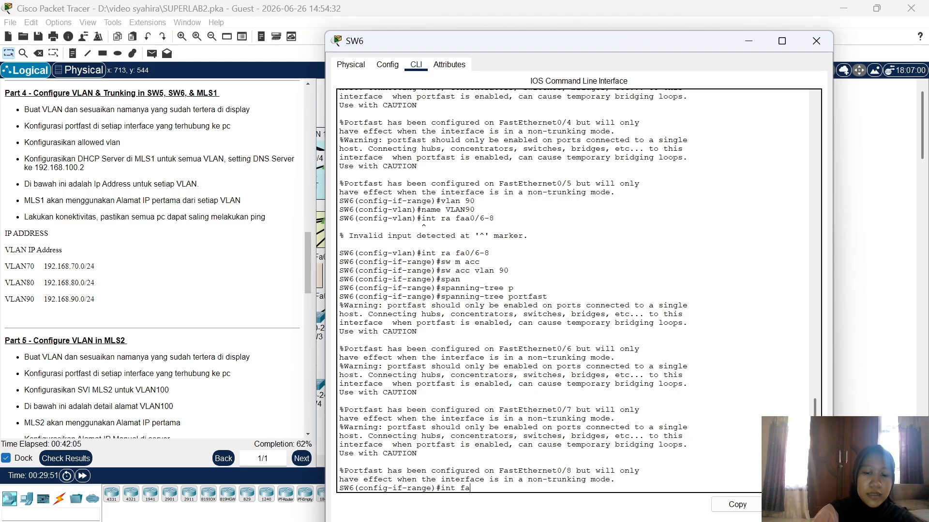
text(0/1)
key(Return)
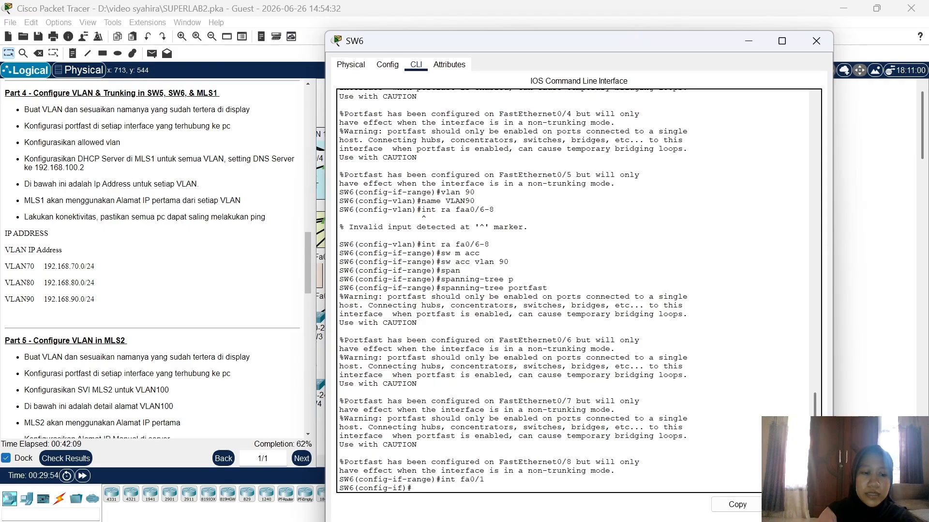
text(sw m )
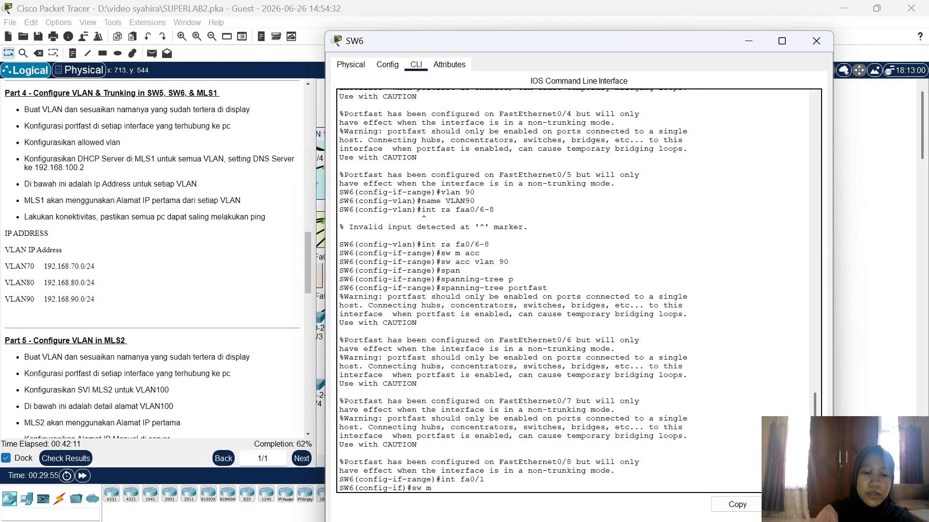
text(trunk)
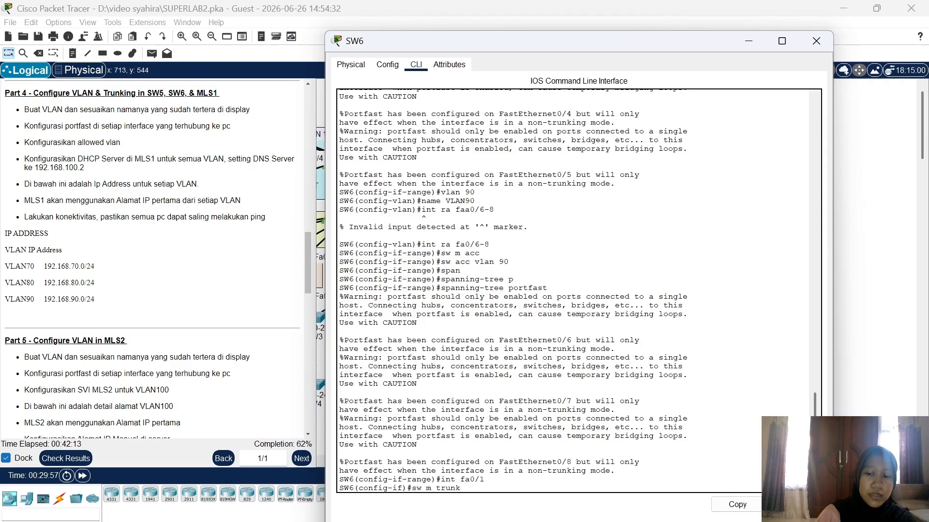
key(Return)
text(sw )
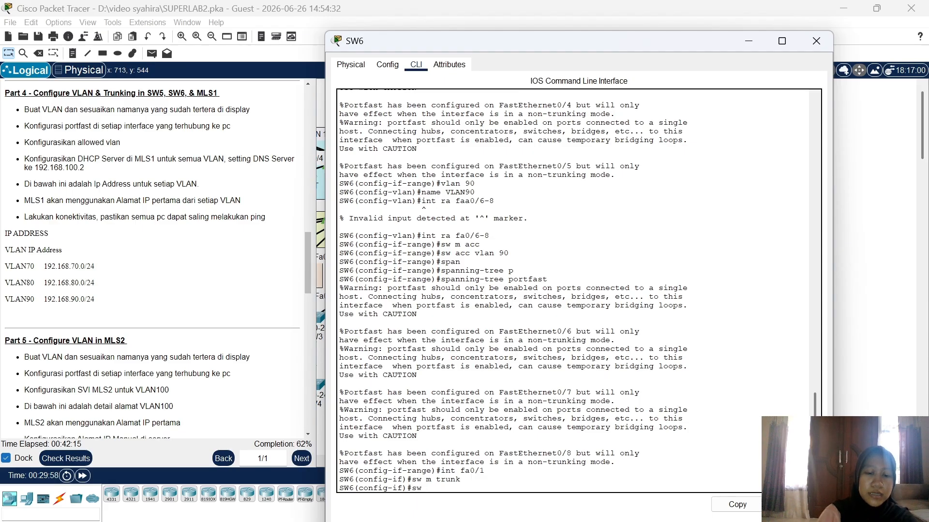
text(trunk all a)
key(BackSpace)
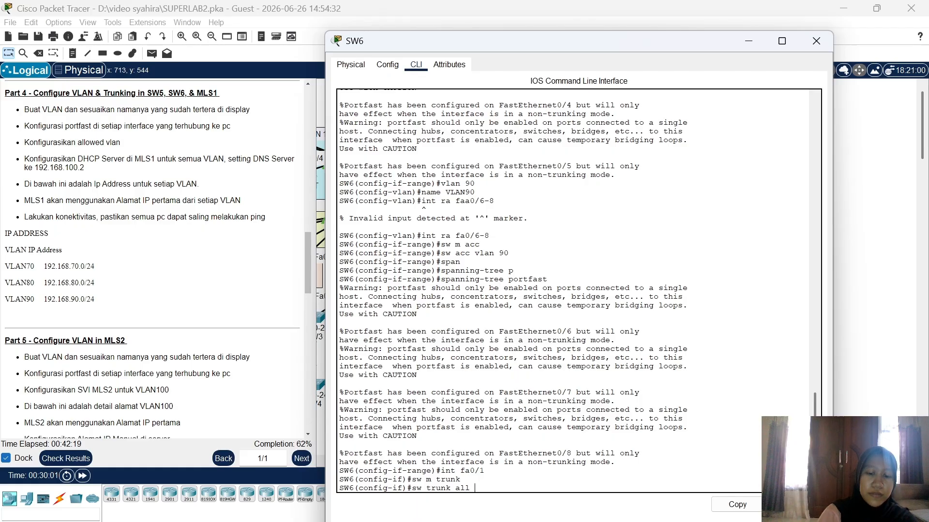
text(vlan)
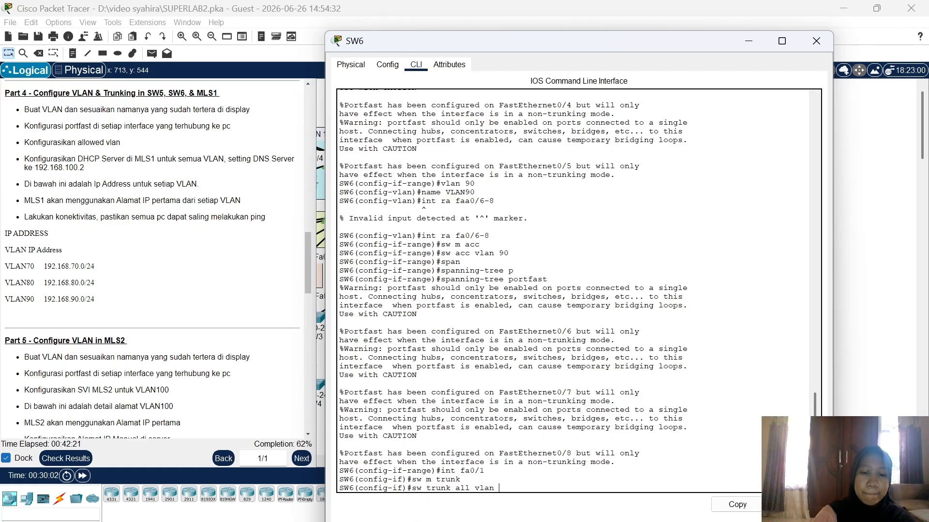
text( 70-)
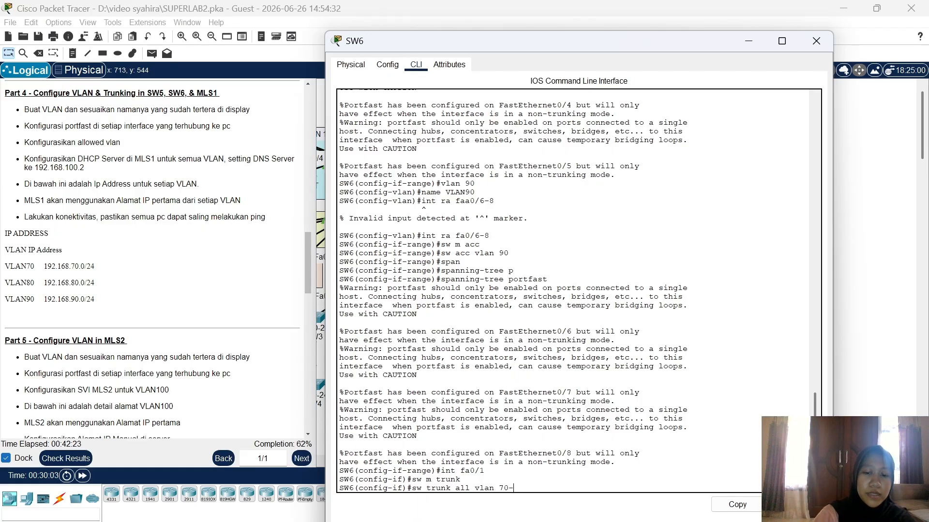
text(90)
key(Return)
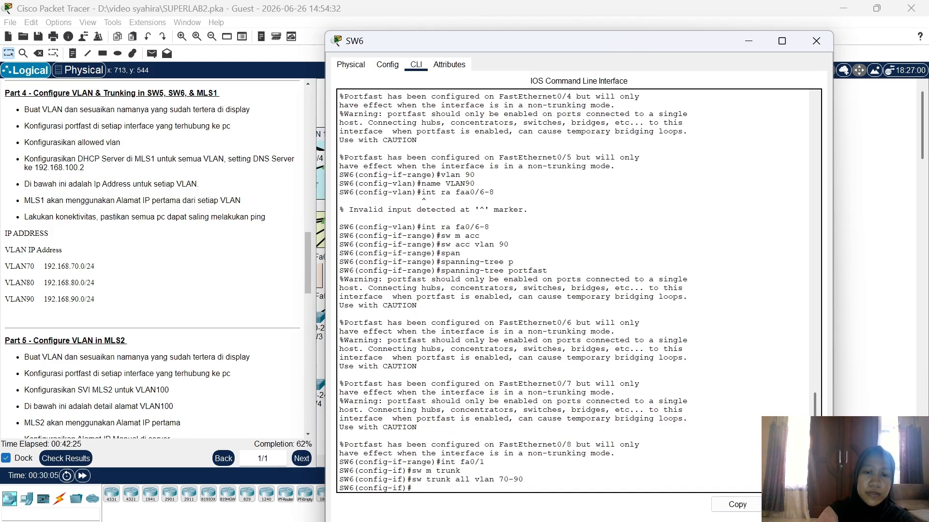
click(871, 406)
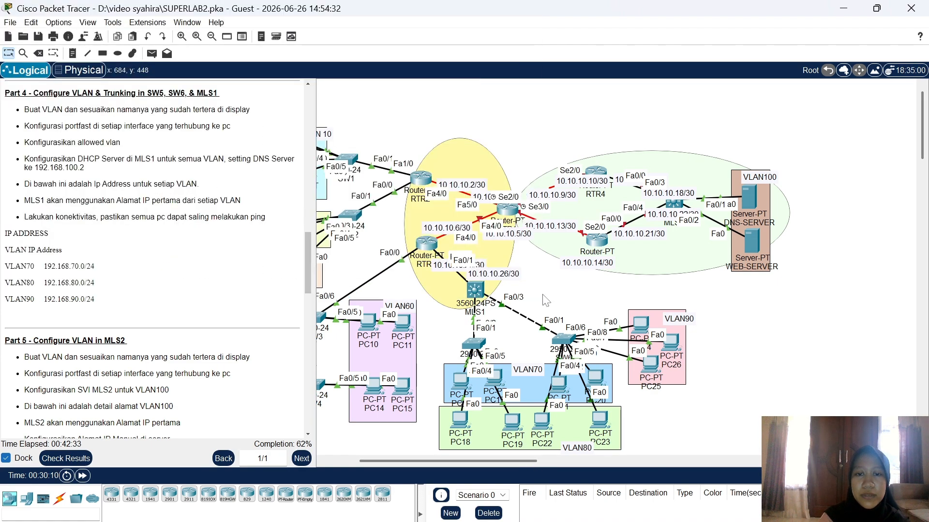
Step: Nudge the MLS1 switch slightly on the topology and open its CLI
mouse_move(477, 294)
mouse_down()
mouse_move(510, 316)
mouse_move(480, 283)
mouse_up()
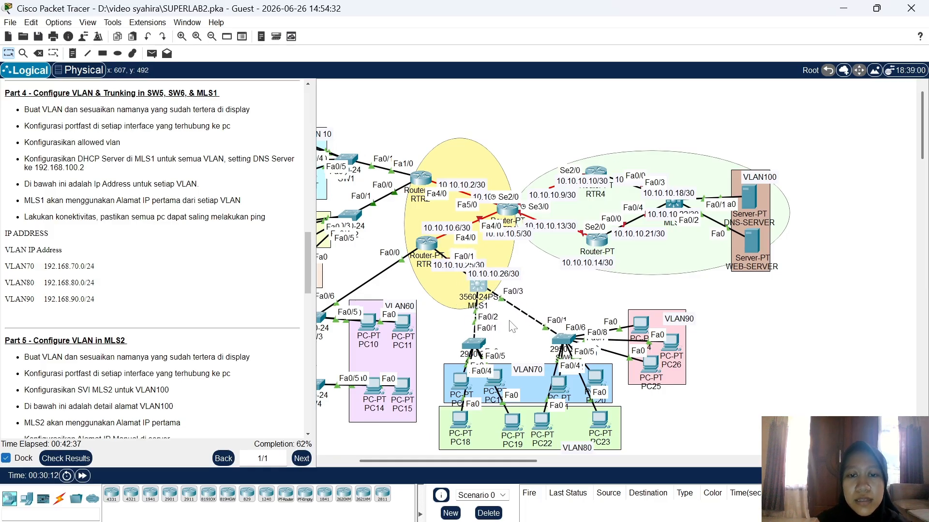
drag(509, 319, 522, 334)
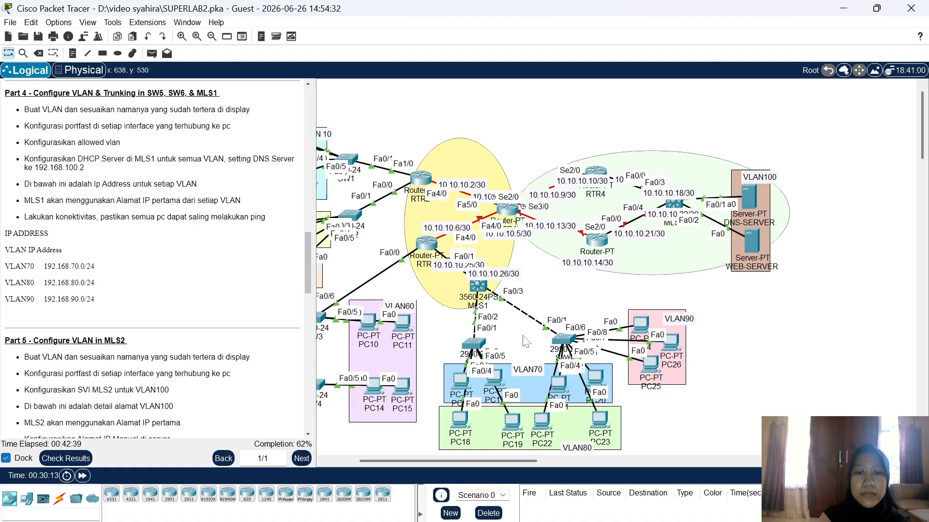
click(482, 290)
click(482, 289)
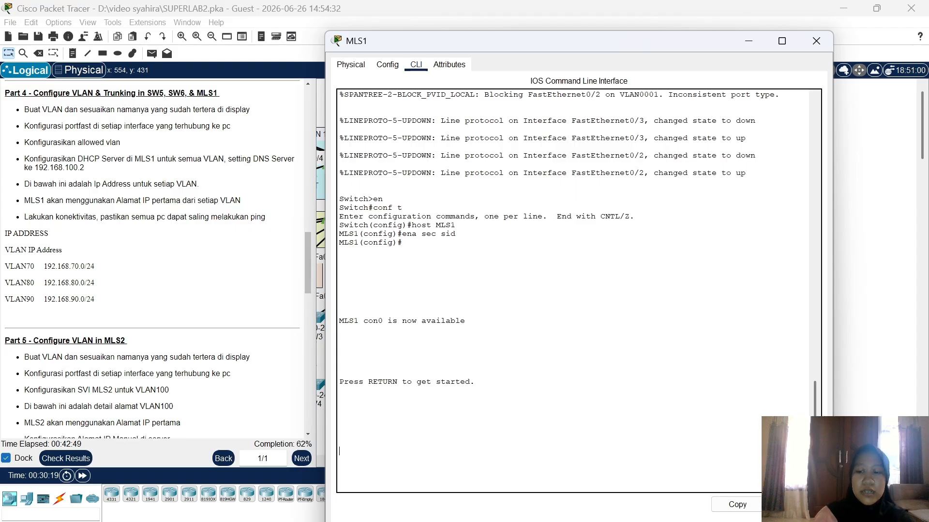
Step: Enter privileged mode on MLS1 with the enable password, then global configuration mode
key(Return)
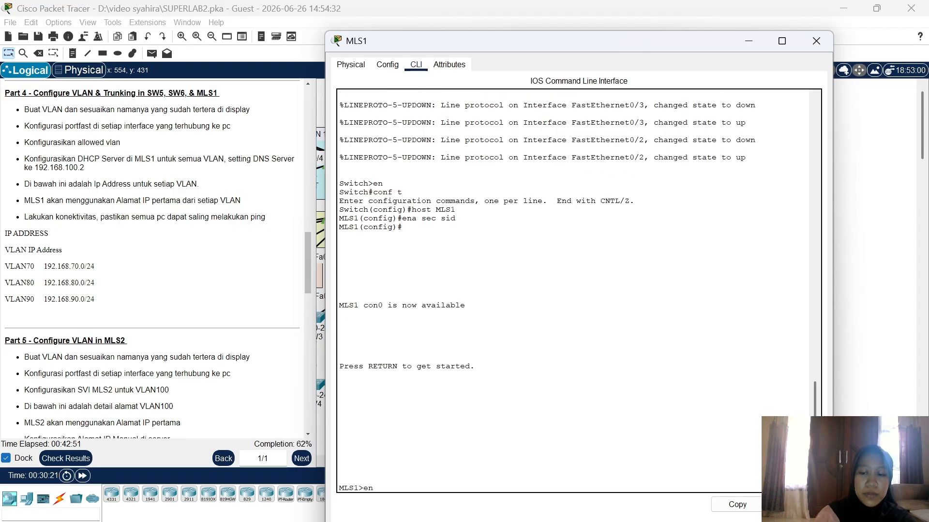
key(Return)
key(Return)
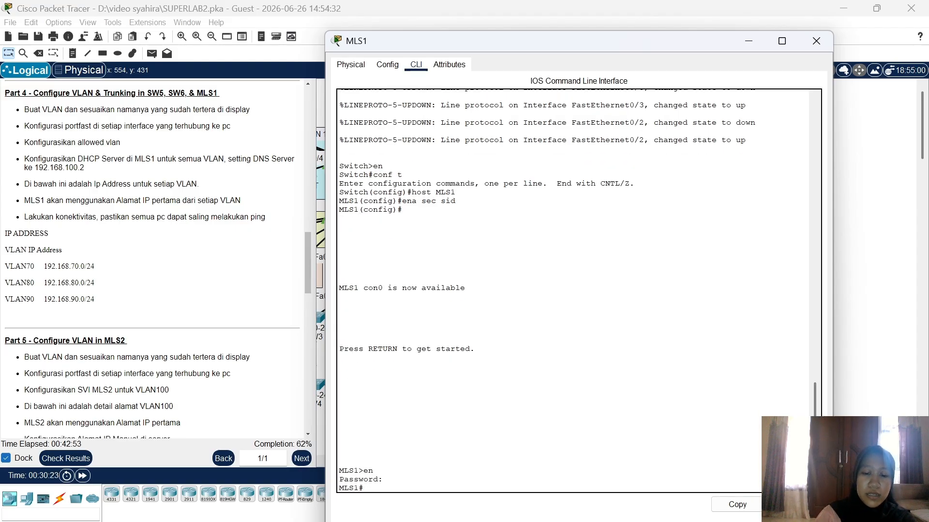
key(Return)
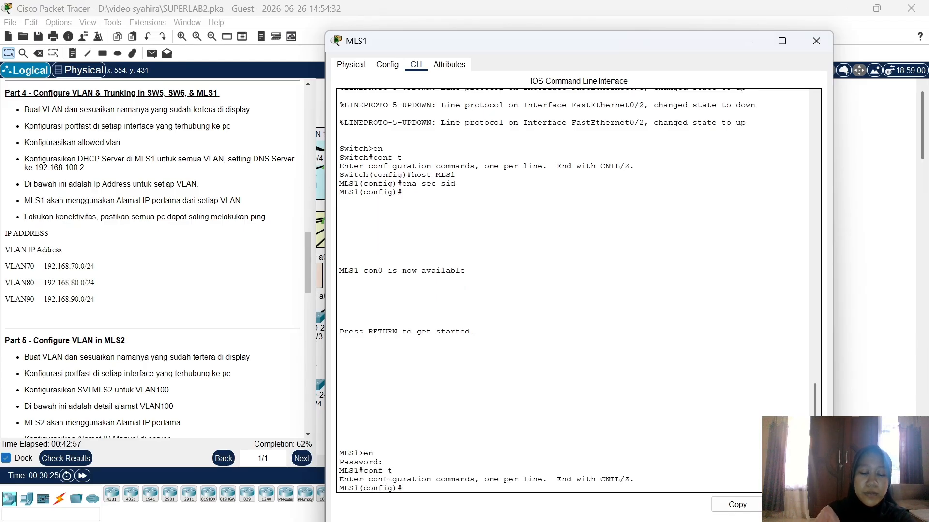
Step: Set Fa0/1 to dot1q trunk encapsulation and trunk mode
text(int fa0/1)
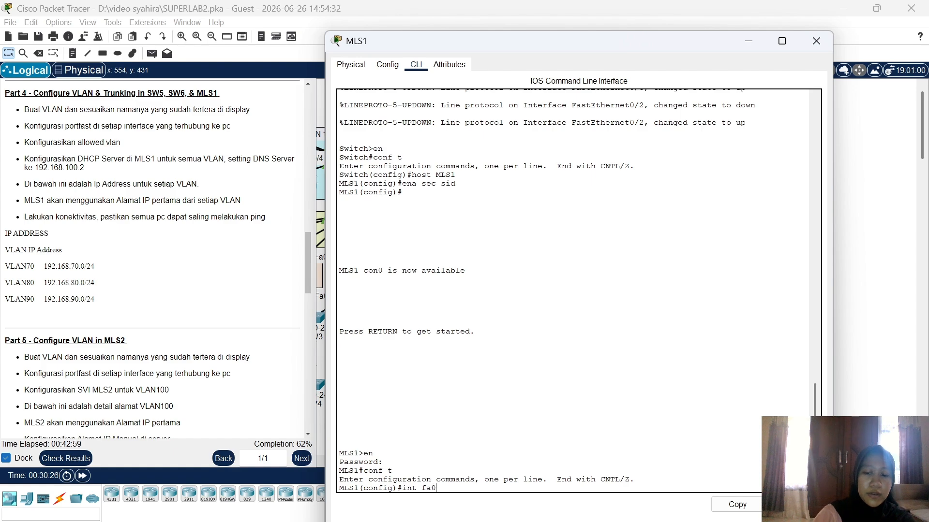
key(Return)
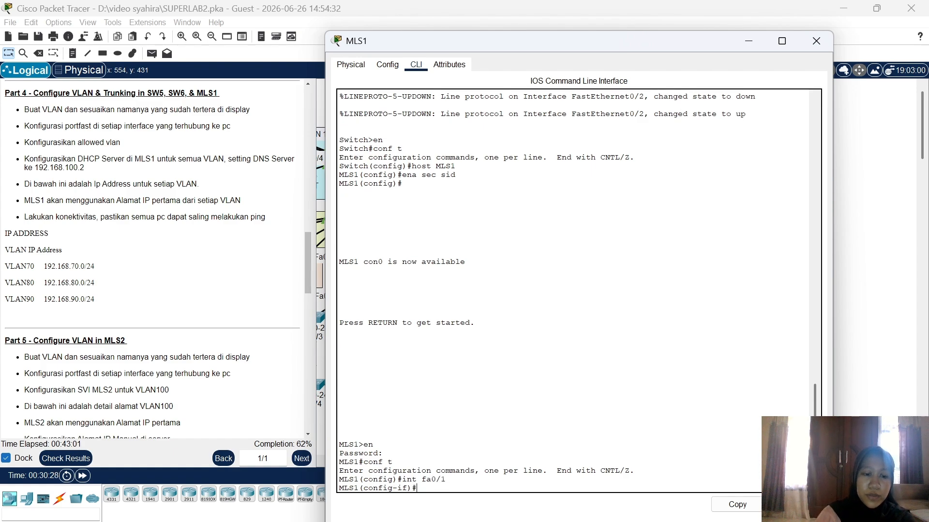
text(sw trunk )
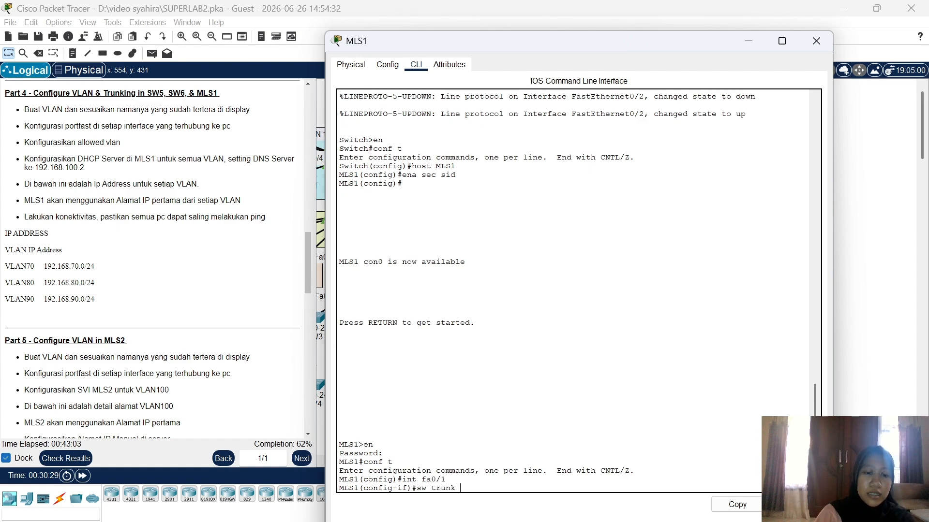
text(en)
key(Tab)
text(d)
key(Tab)
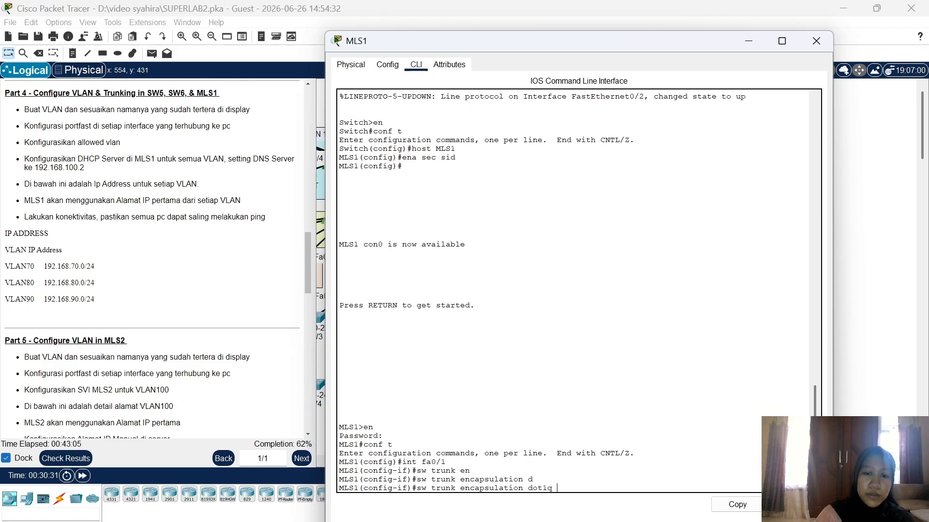
key(Return)
text(sw m trunk)
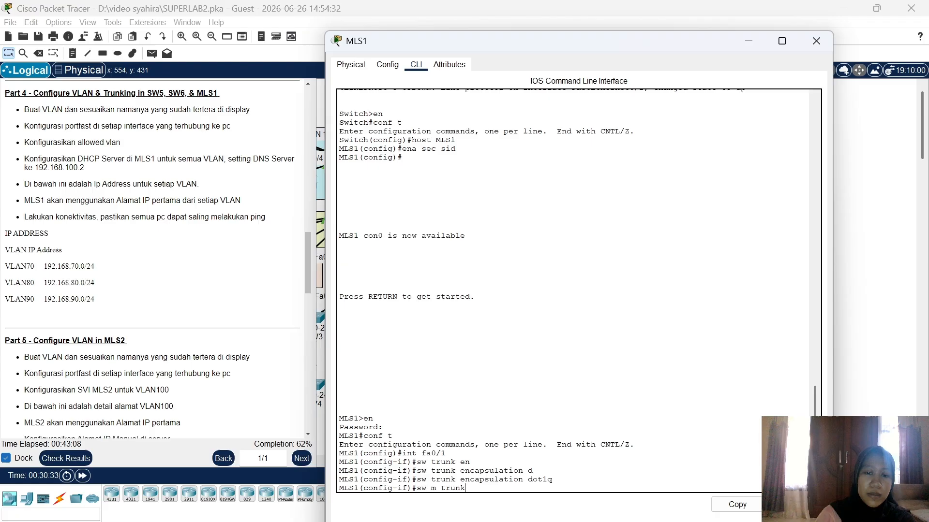
key(Return)
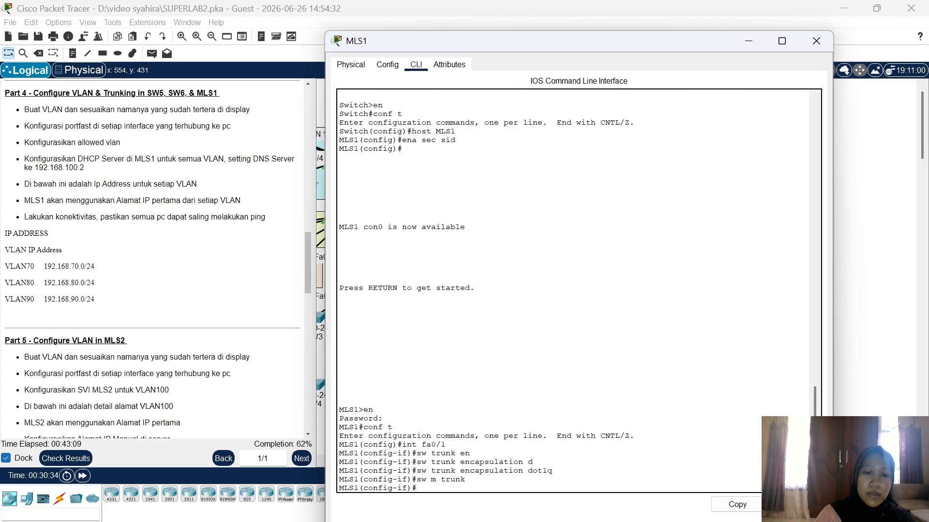
Step: Make Fa0/2 a dot1q trunk port
text(int)
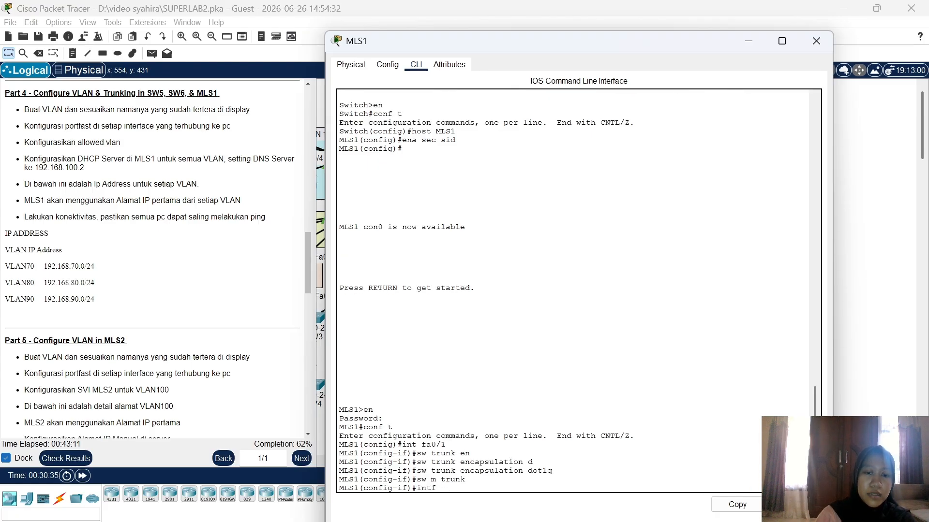
text(f)
key(BackSpace)
key(BackSpace)
text(fa0/2)
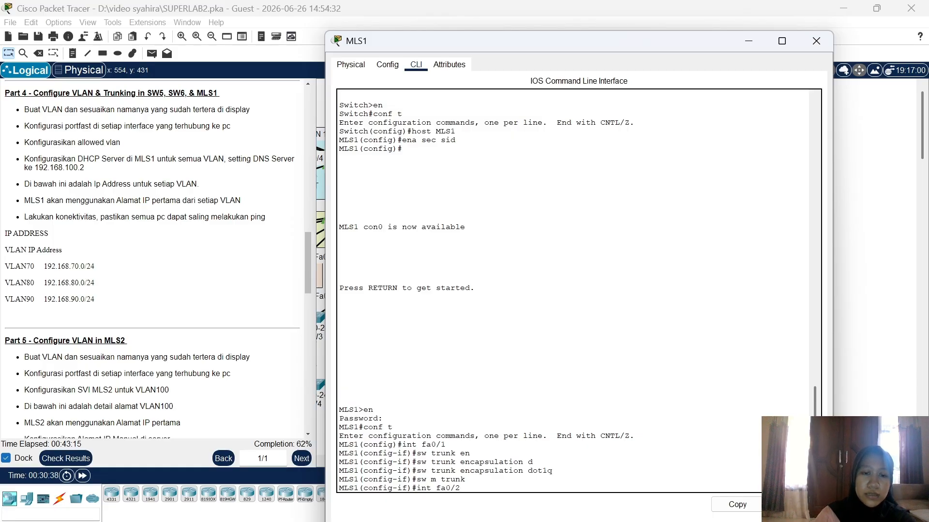
key(Return)
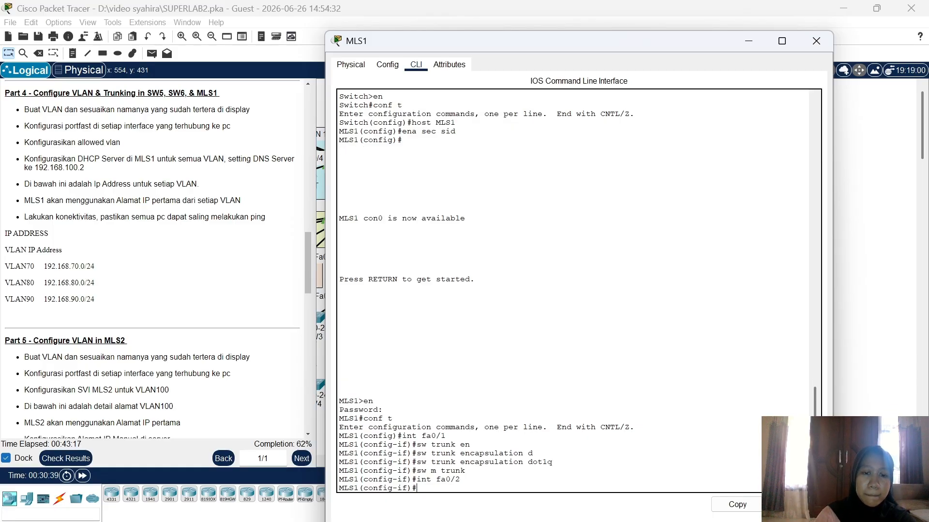
text(sw)
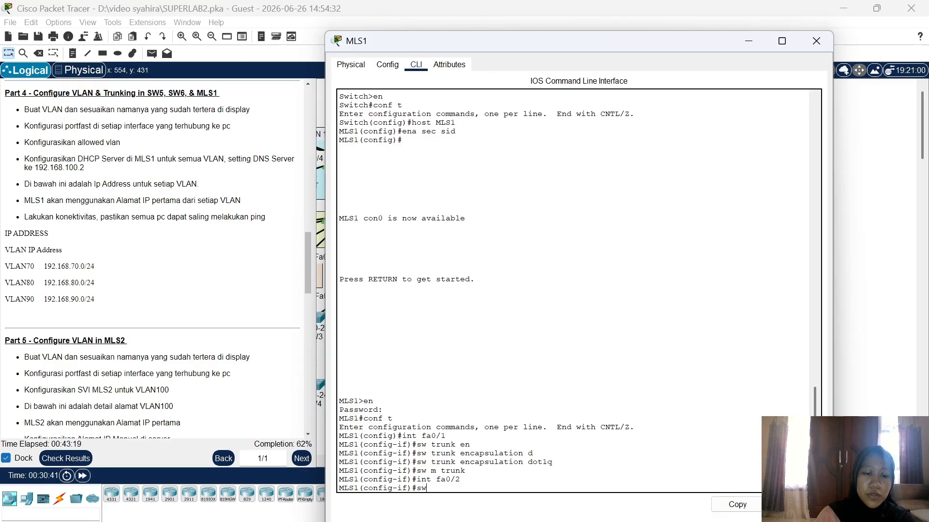
text( trunk en)
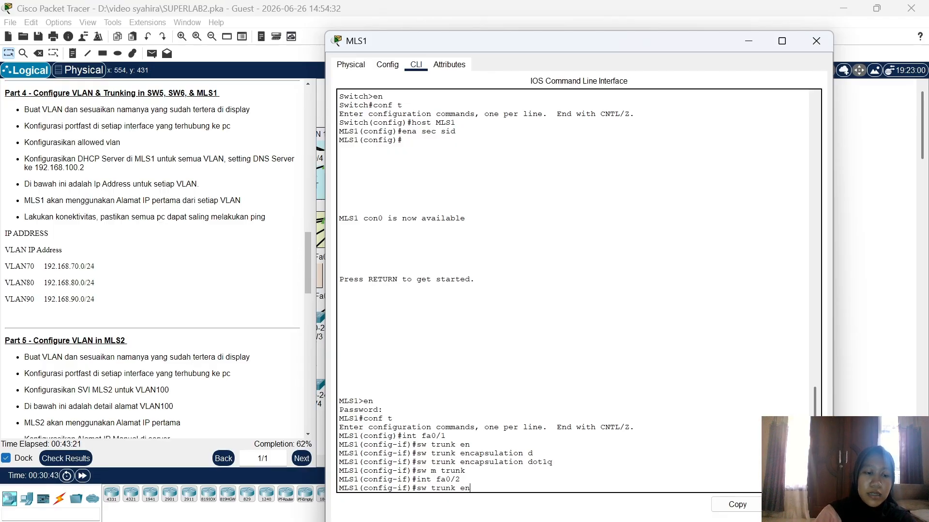
key(Tab)
text(d)
key(Tab)
key(Return)
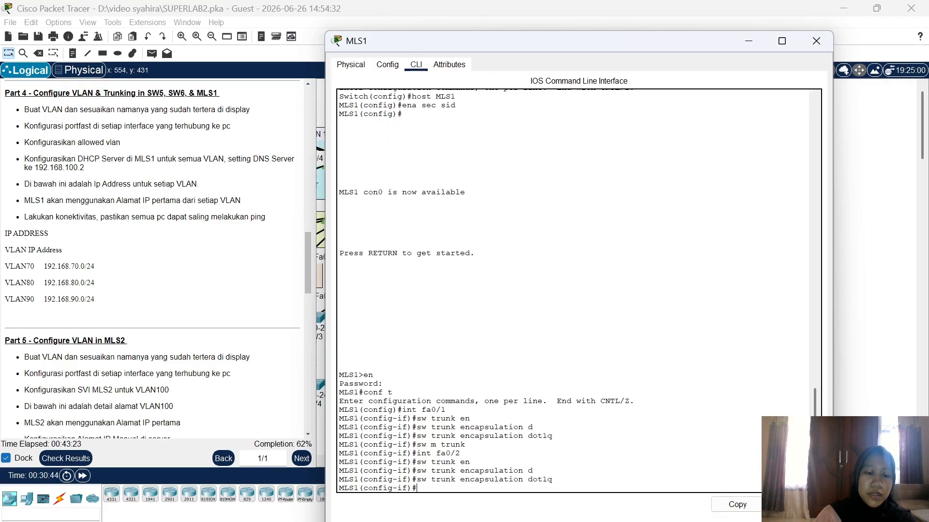
text(sw m trun)
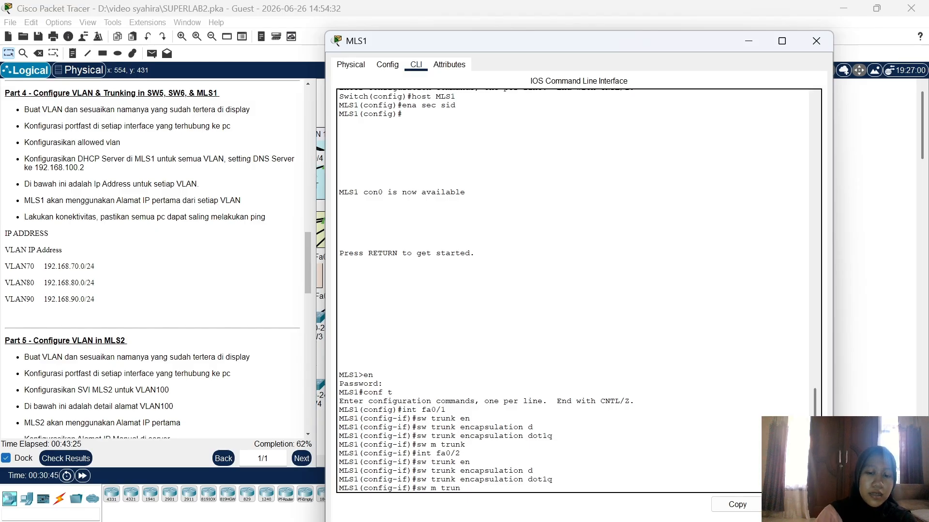
text(k)
key(Return)
Step: Make Fa0/3 a dot1q trunk port and return to the topology
text(ig-if)#i)
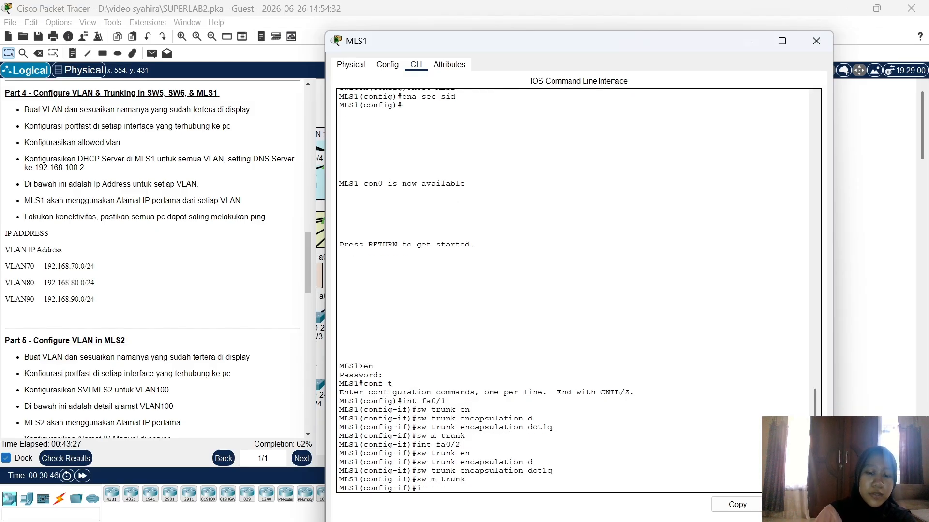
text(nt fa0/3)
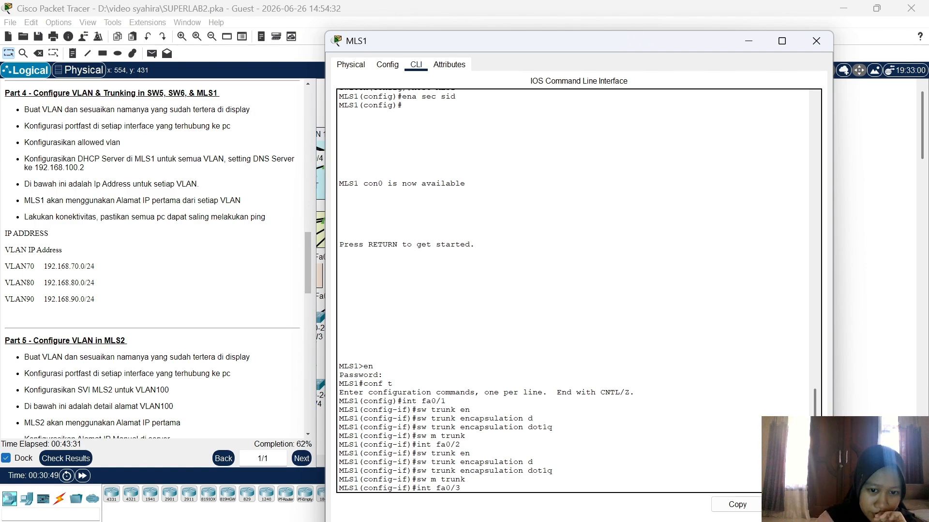
key(Return)
text(sw)
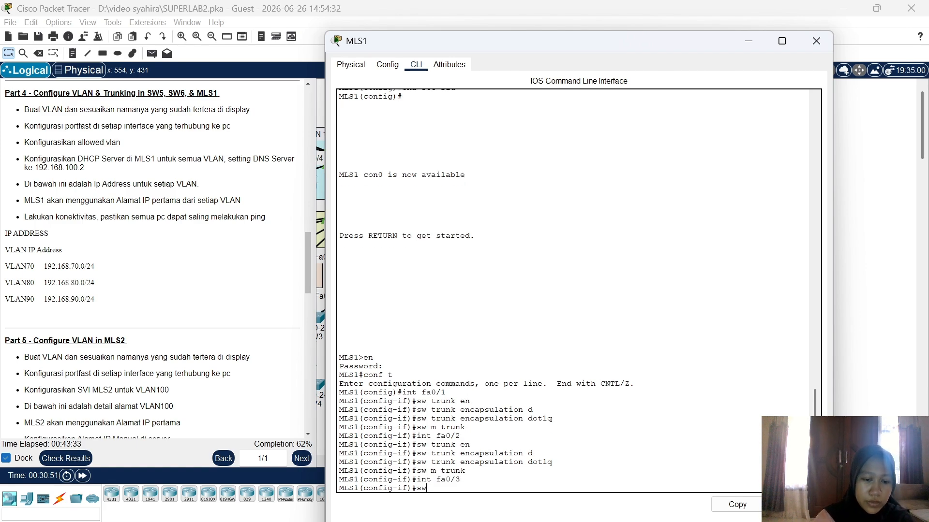
text( trunk en)
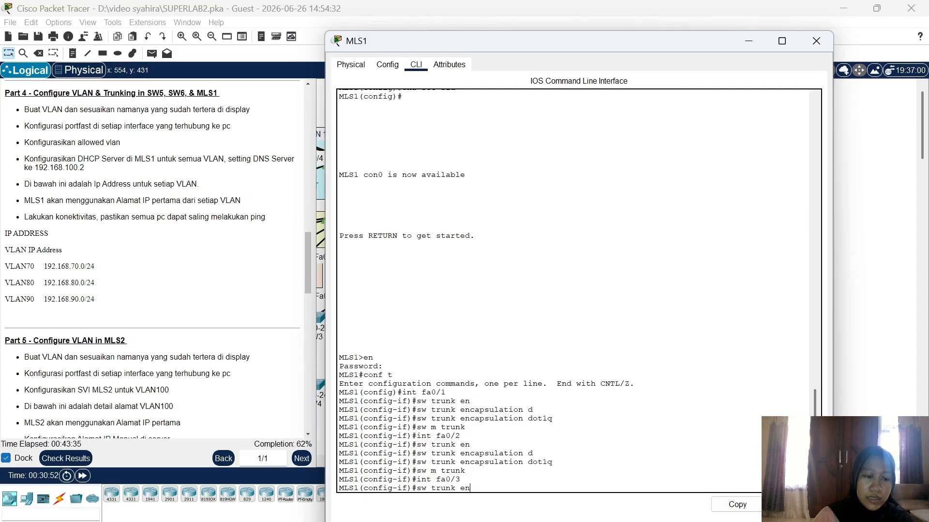
key(Tab)
text(d)
key(Tab)
key(Return)
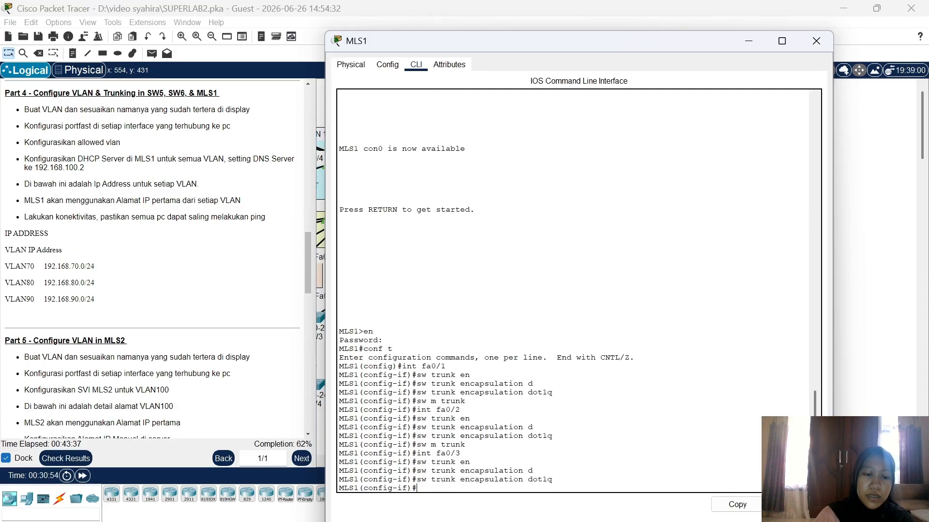
text(sw  m tru)
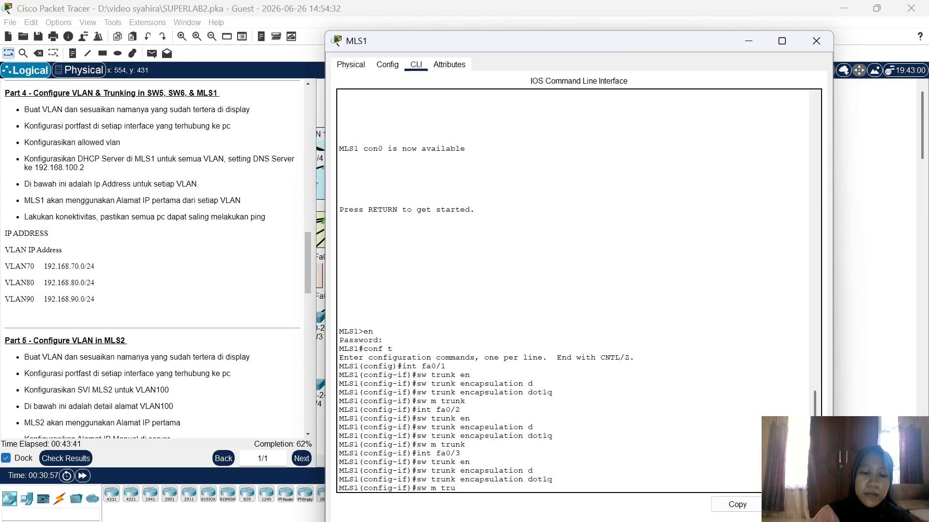
text(nk)
key(Return)
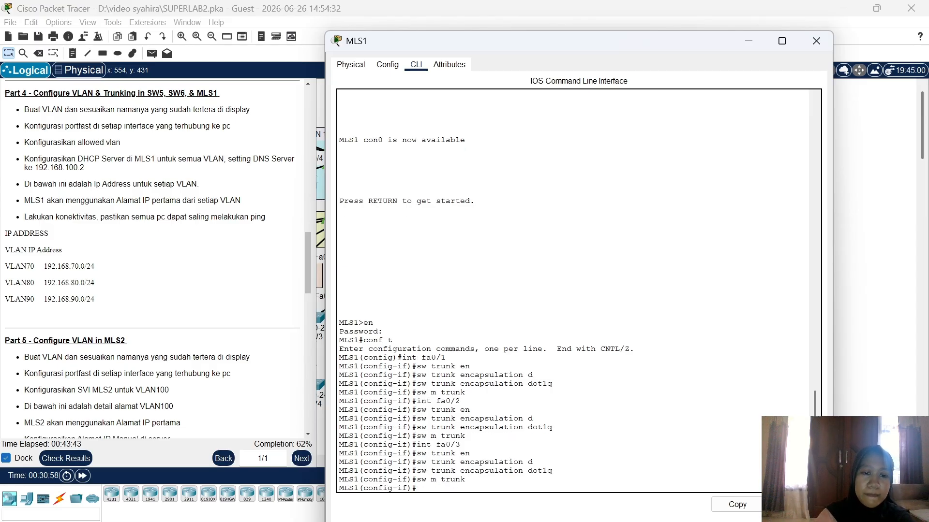
click(859, 310)
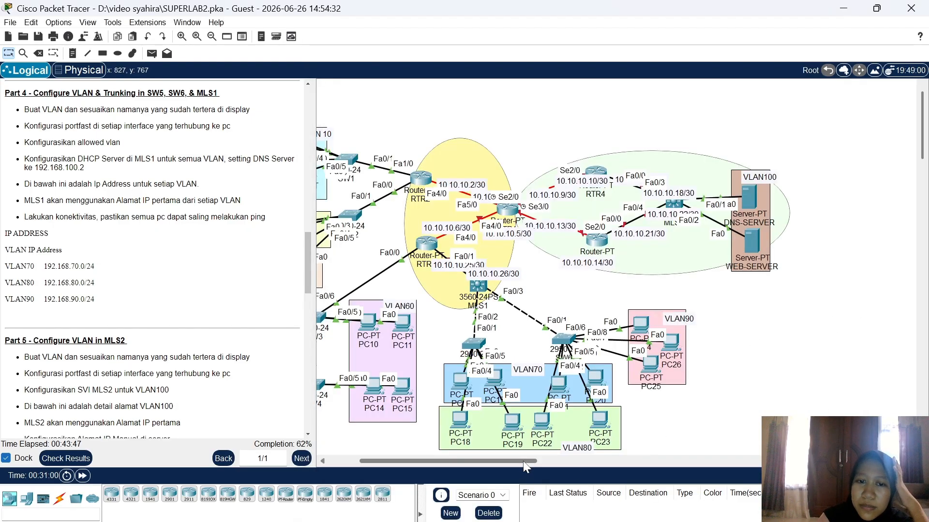
Step: Pan the topology to look over the whole network layout
drag(523, 461, 506, 459)
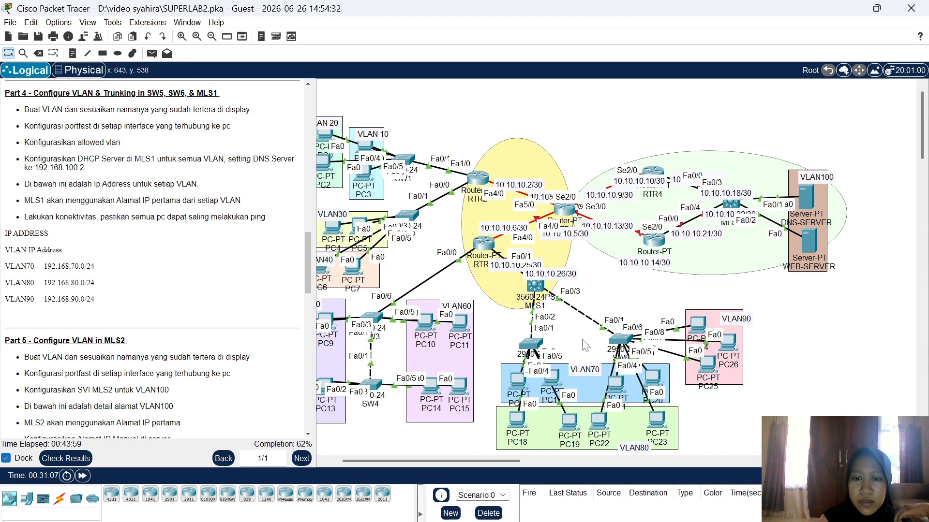
Step: Create VLAN 70 on MLS1 and name it VLAN70
click(535, 288)
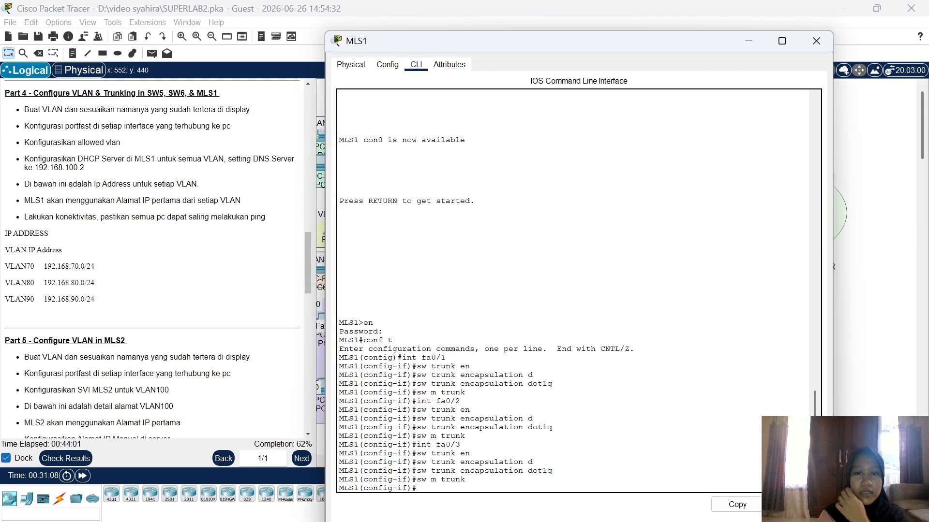
text(v)
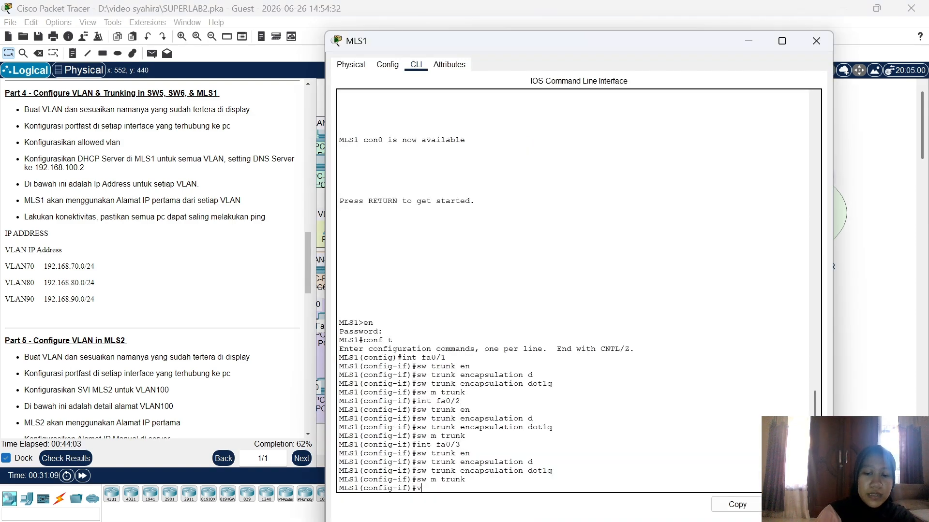
text(lan)
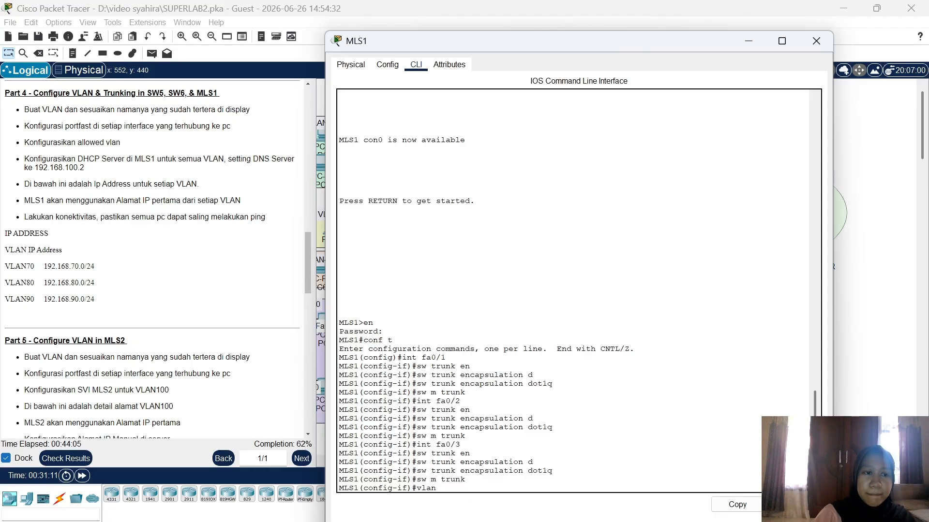
text( 70)
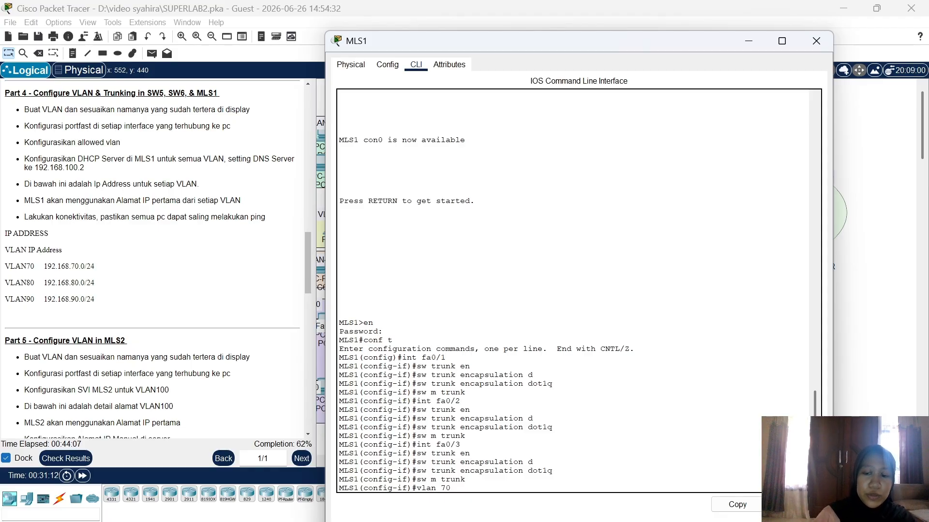
key(Return)
text(name V)
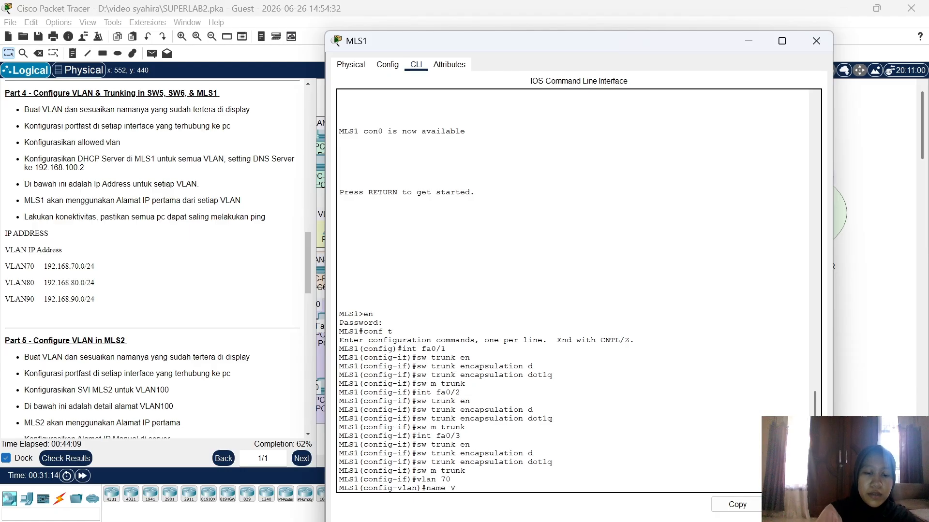
text(LAN70)
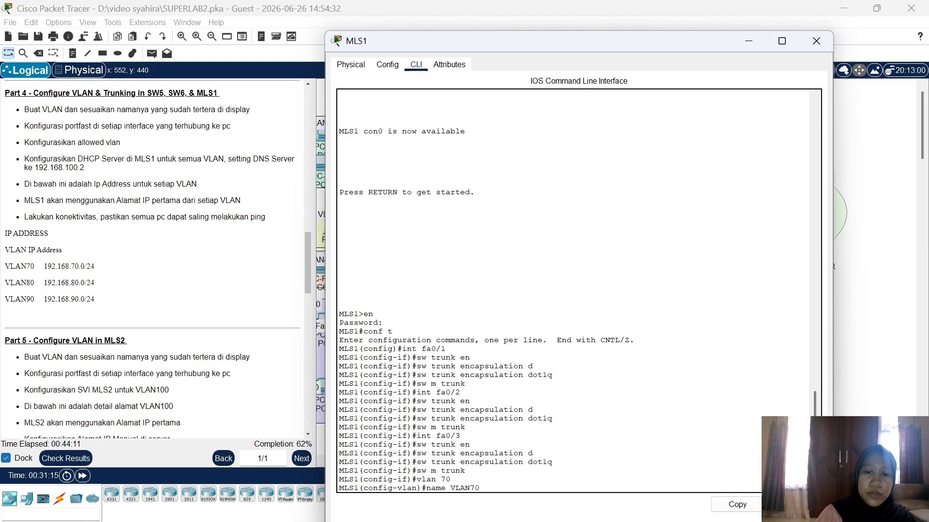
key(Return)
Step: Make ports Fa0/2-3 access ports in VLAN 70 with spanning-tree portfast
text(int )
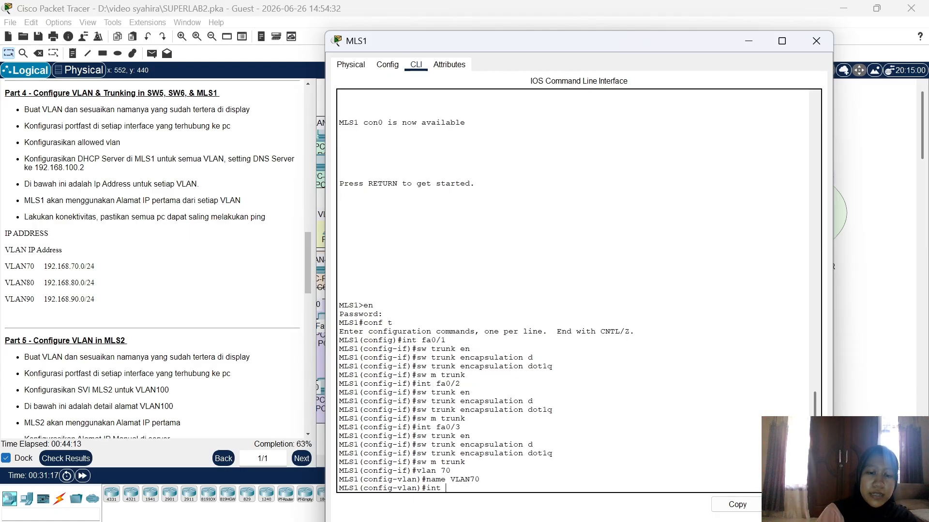
text(ra fa0/)
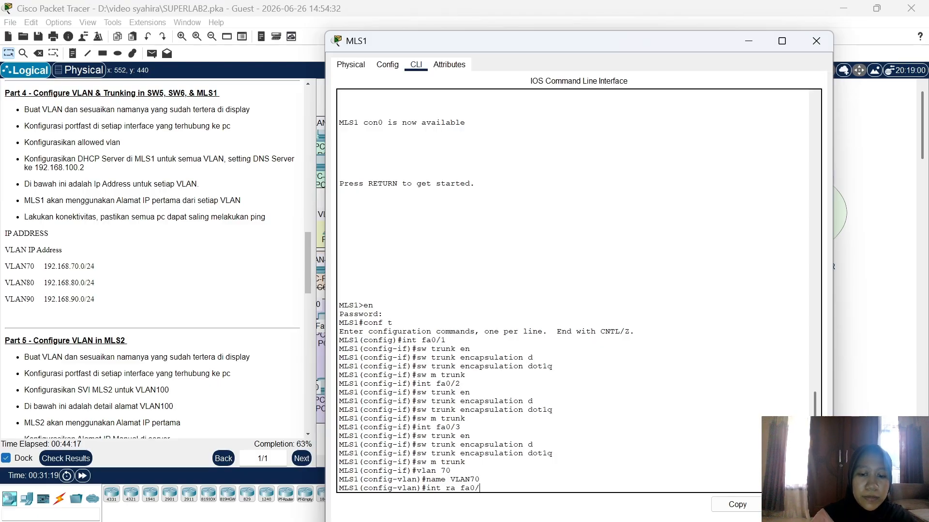
text(2-3,)
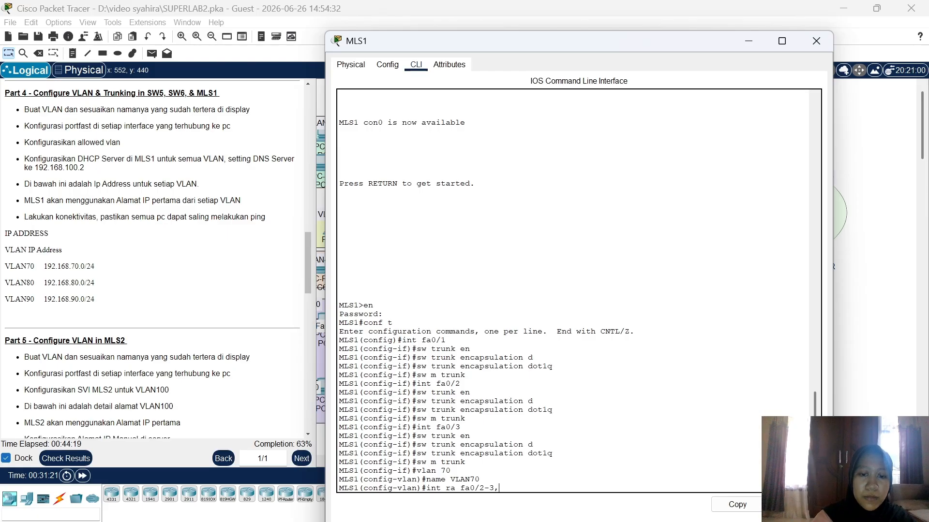
text( fa0)
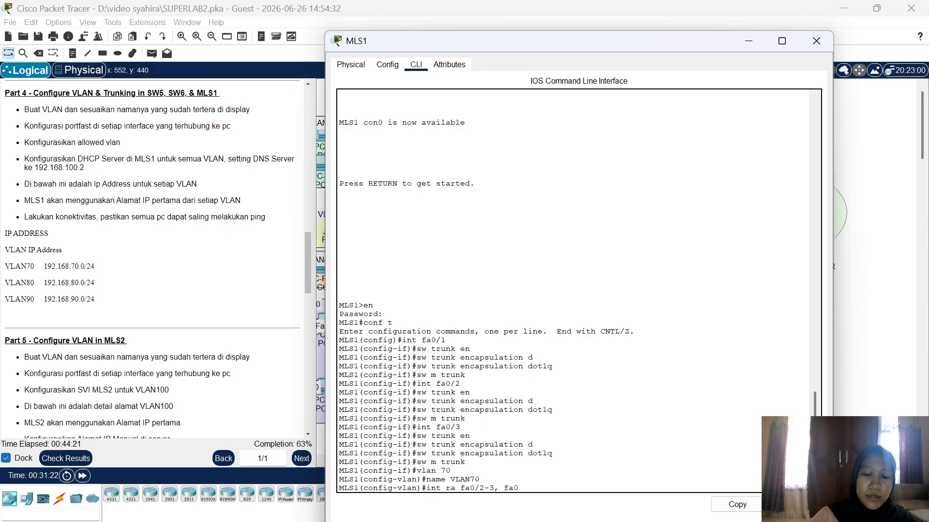
text(/2-)
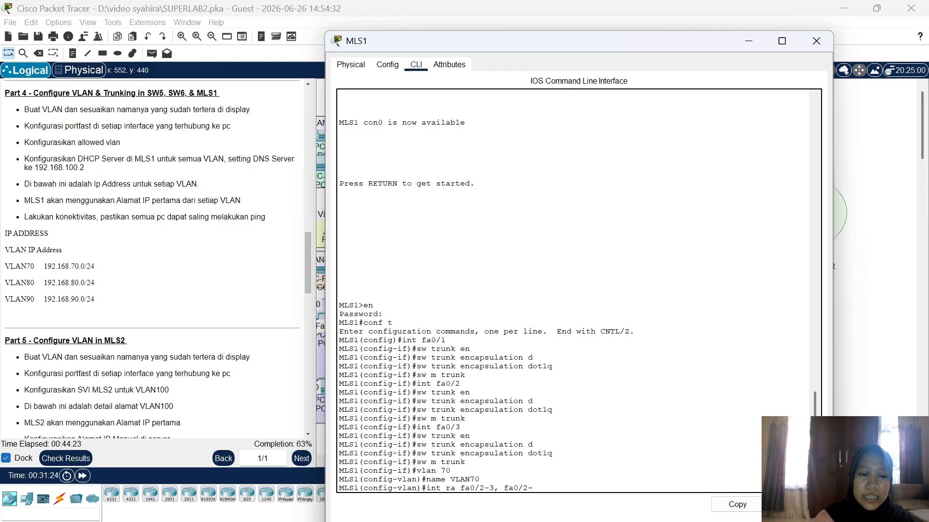
text(3)
key(Return)
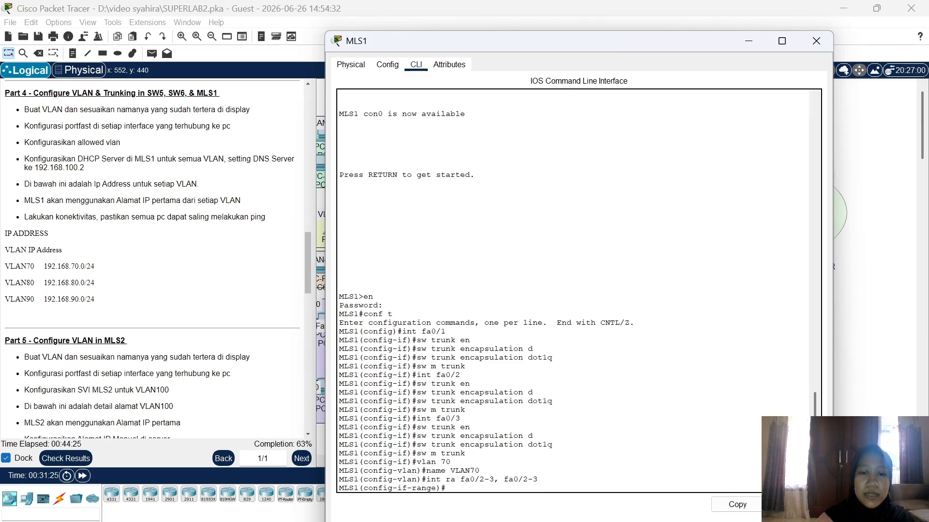
text(sw ac)
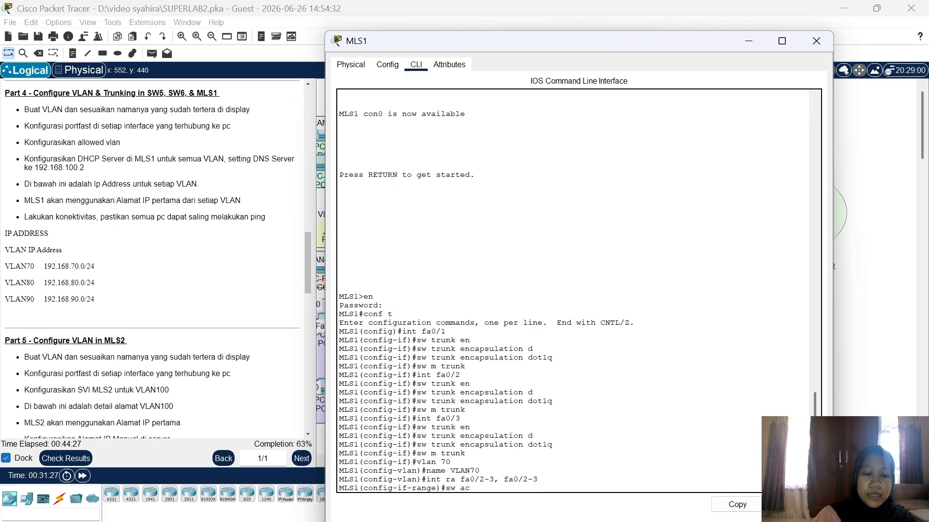
text(c vlan 70)
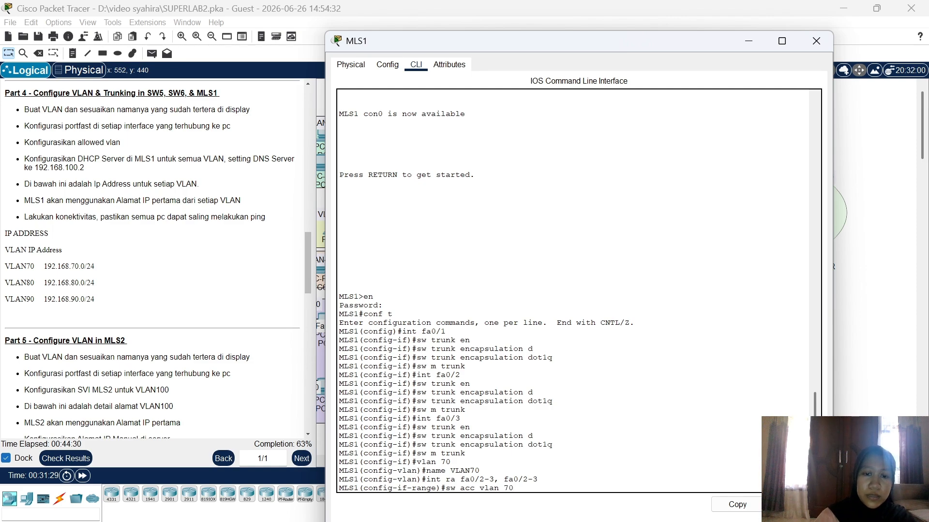
key(Return)
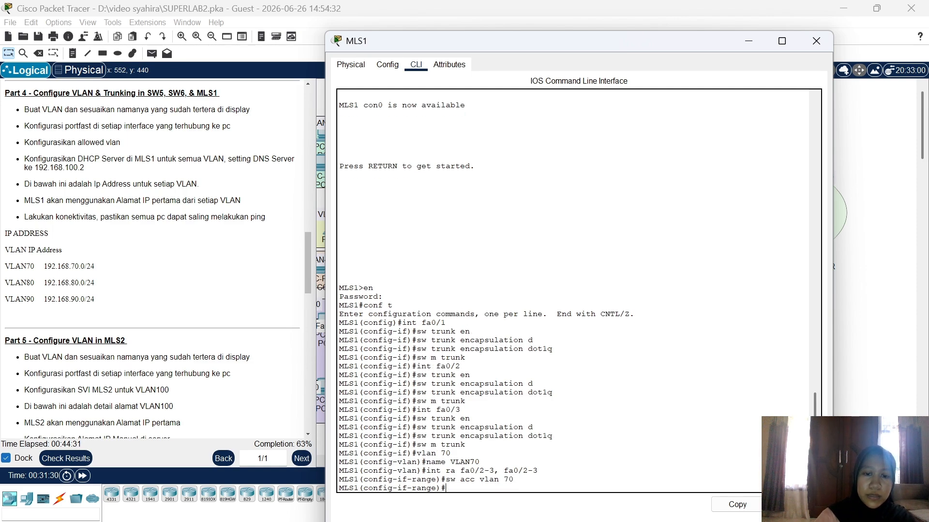
text(spann)
key(Tab)
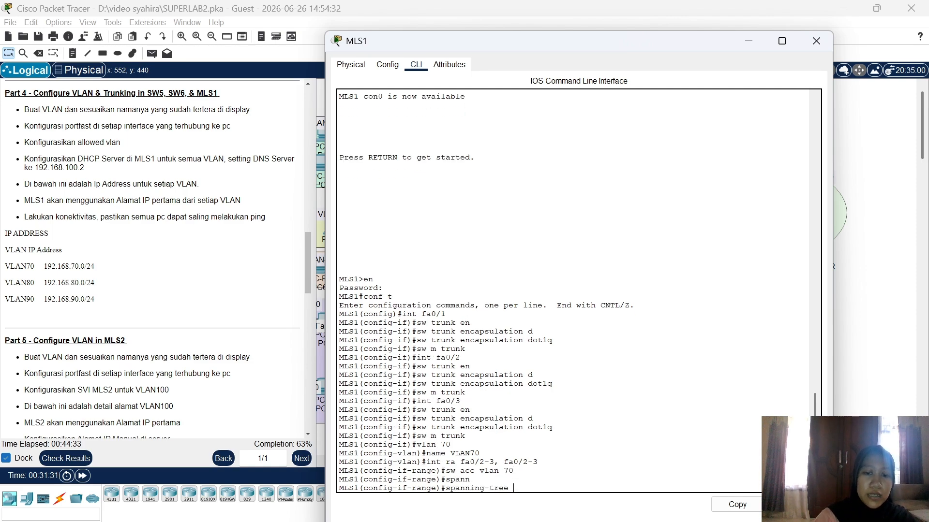
text(p)
key(Tab)
key(Return)
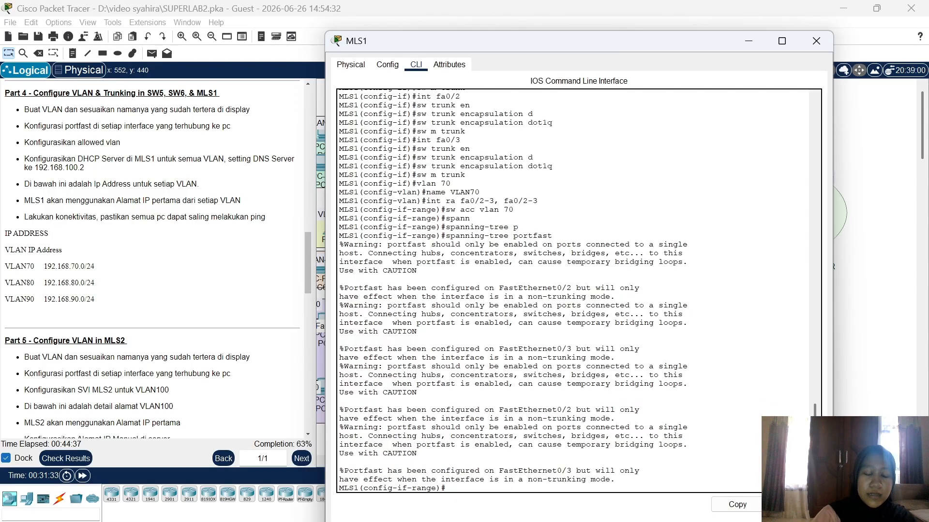
text(v)
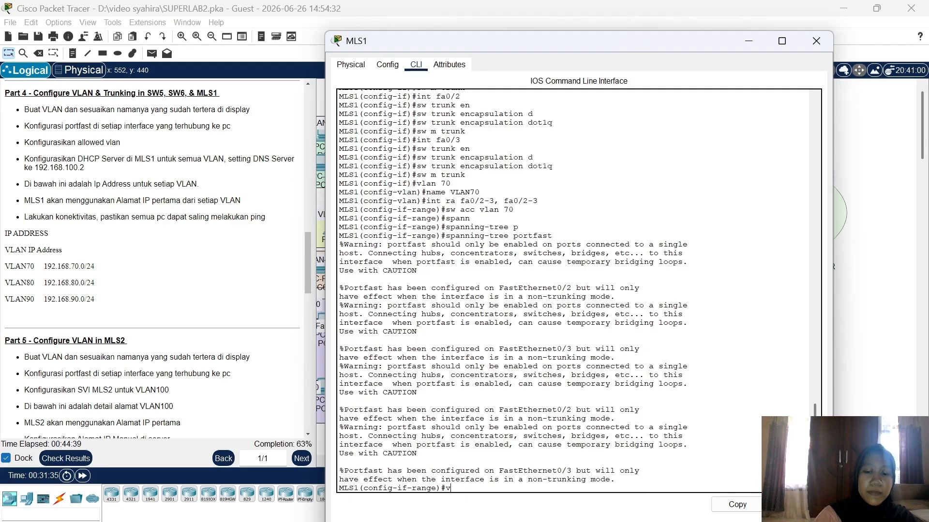
text(lan 80)
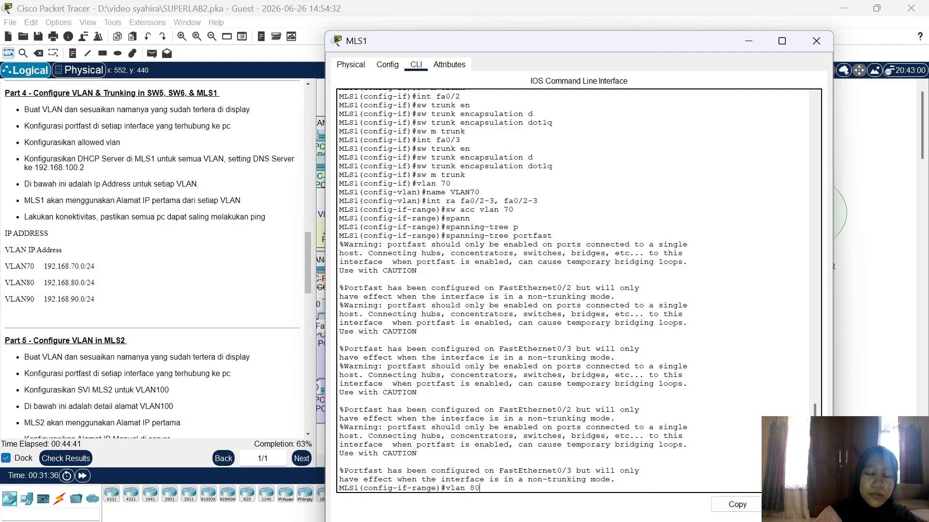
Step: Create VLAN 80 on MLS1 and name it VLAN80
key(Return)
text(name)
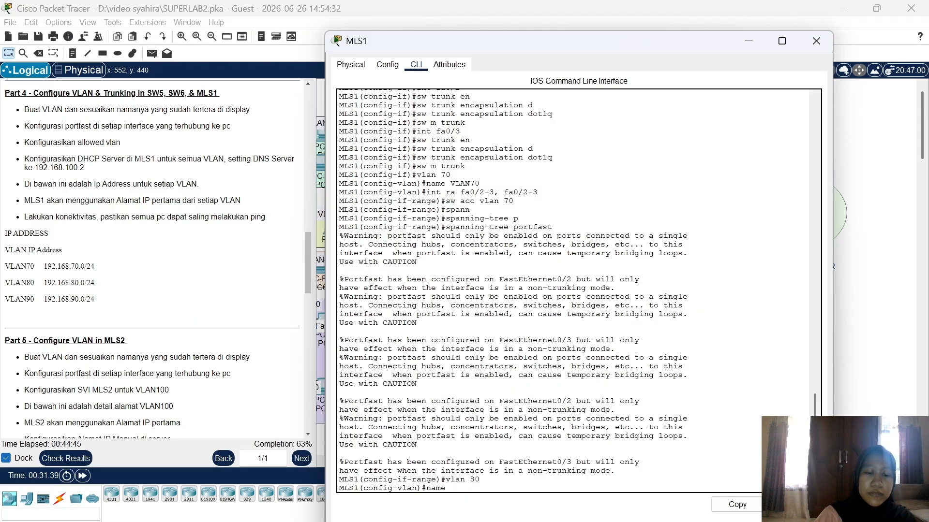
text( VLAN80)
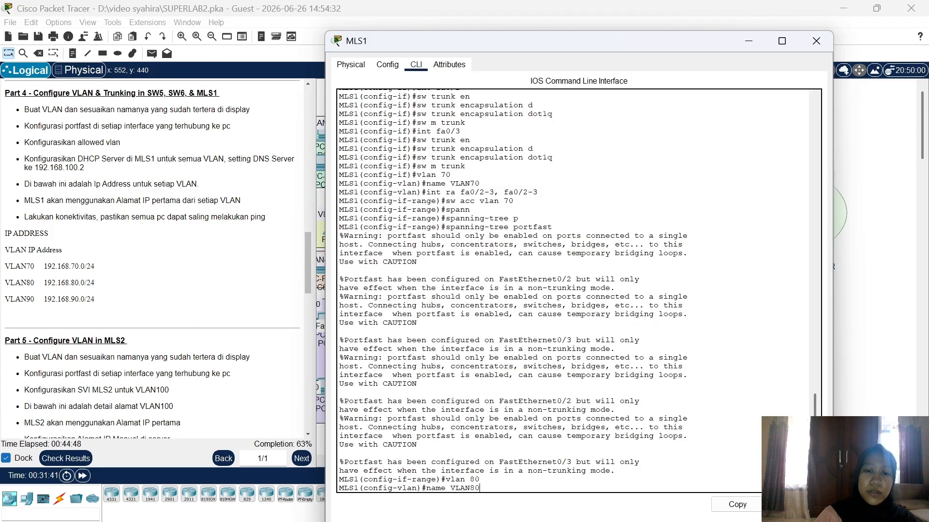
key(Return)
Step: Make ports Fa0/4-5 access ports in VLAN 80 with spanning-tree portfast
text(i)
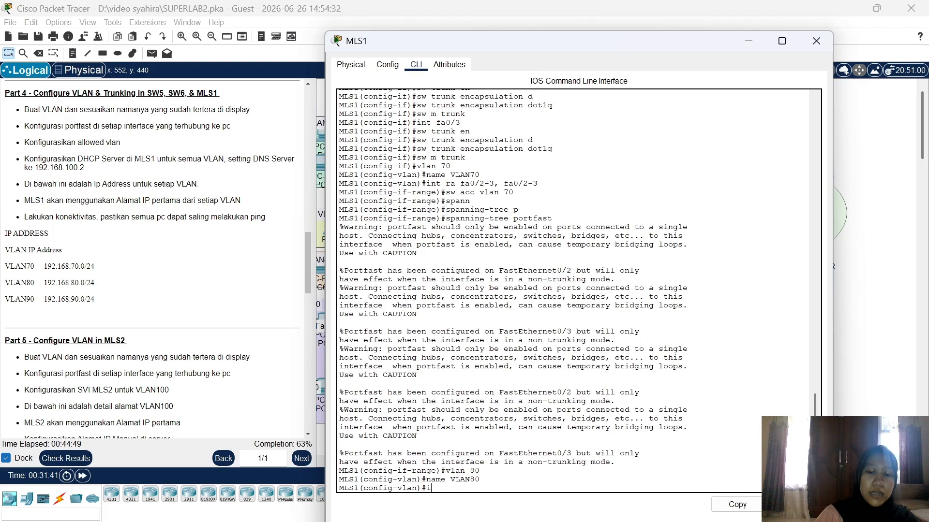
text(nt ra fa0)
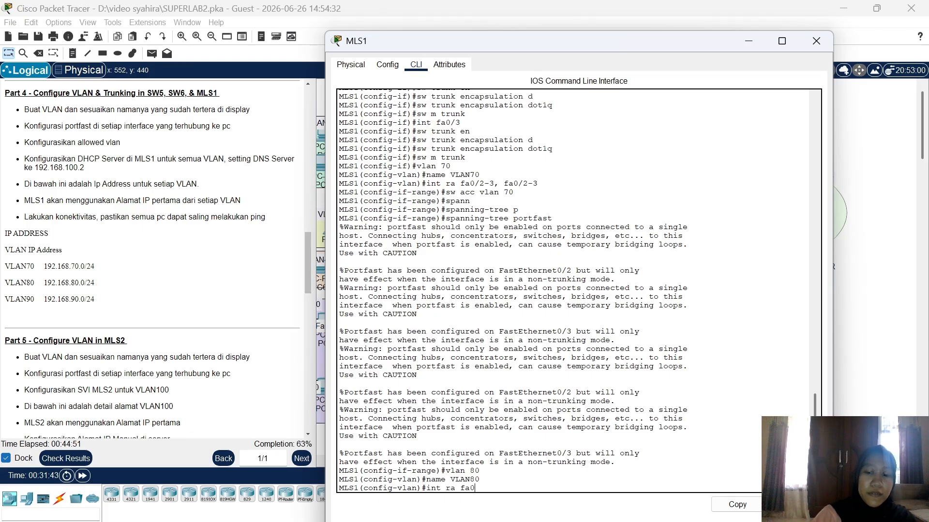
text(/4-5)
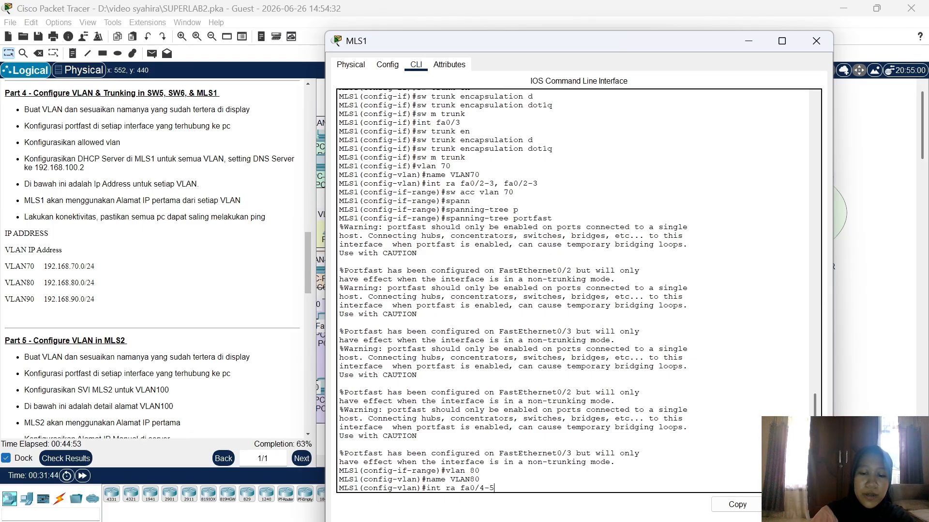
text(, fa0/4-5)
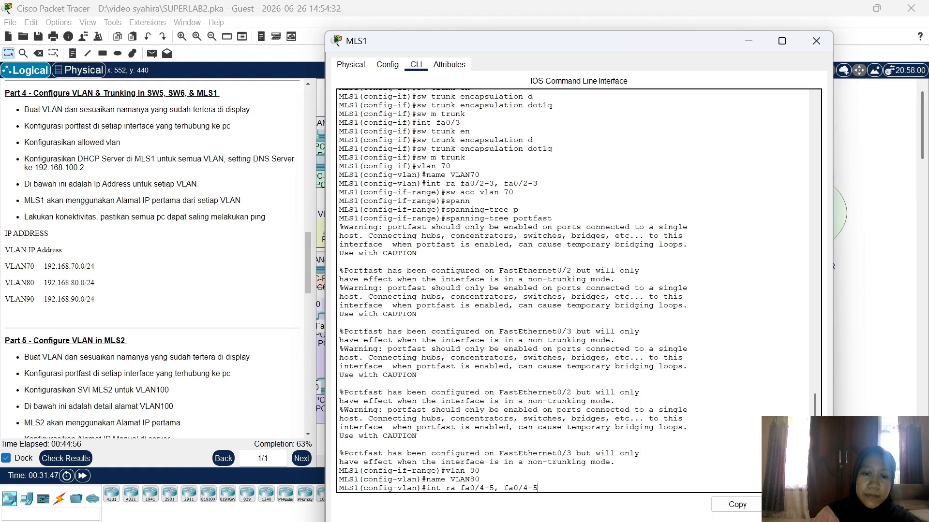
key(Return)
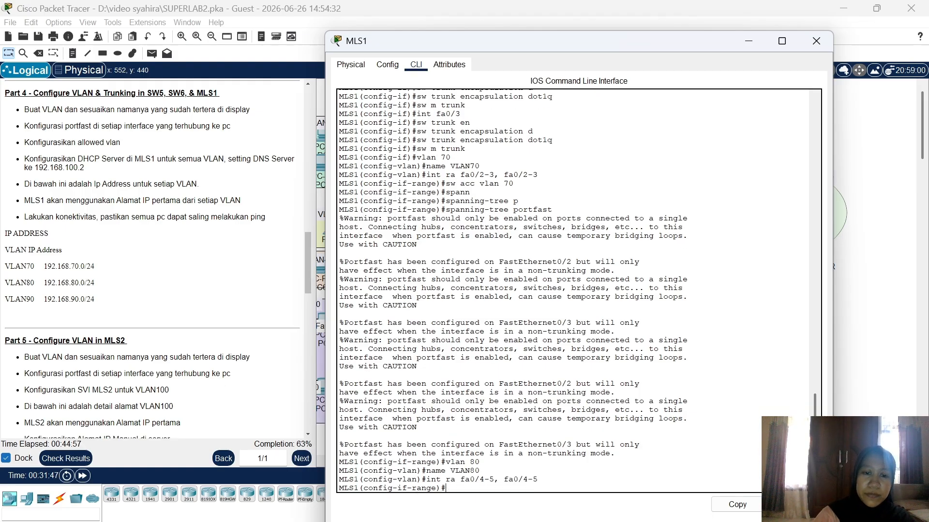
text(sw acc)
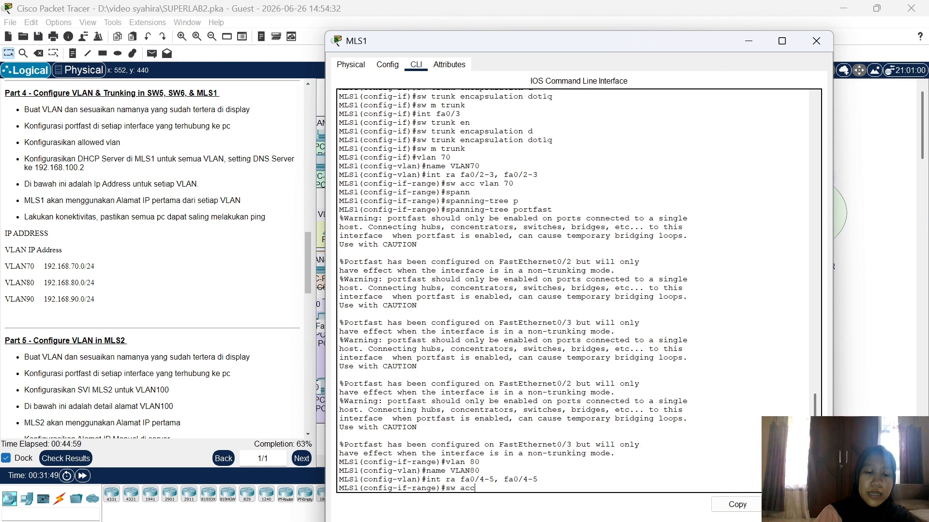
text( vlan 80)
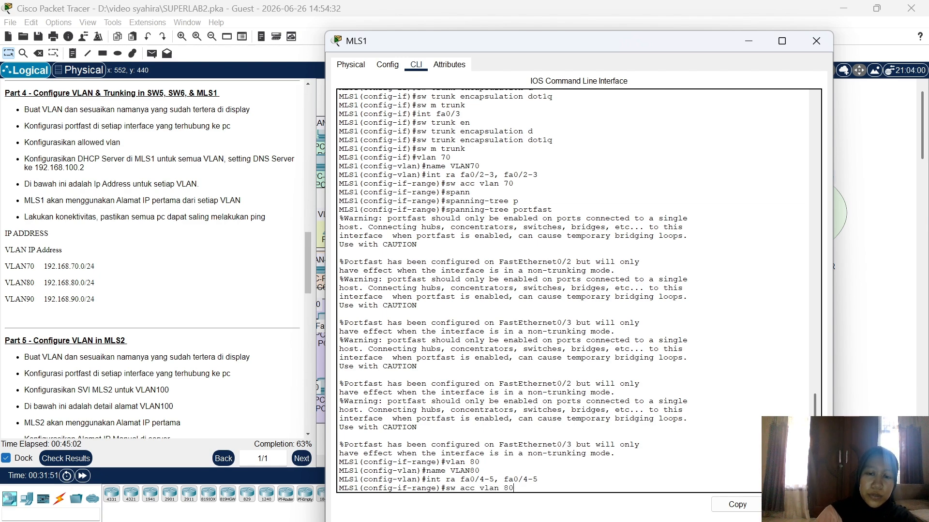
key(Return)
text(span)
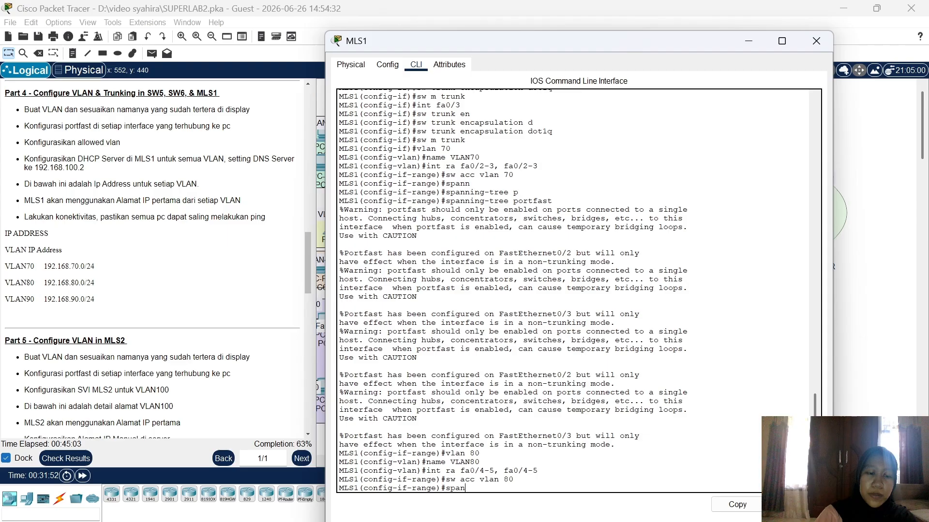
key(Tab)
text(p)
key(Tab)
key(Return)
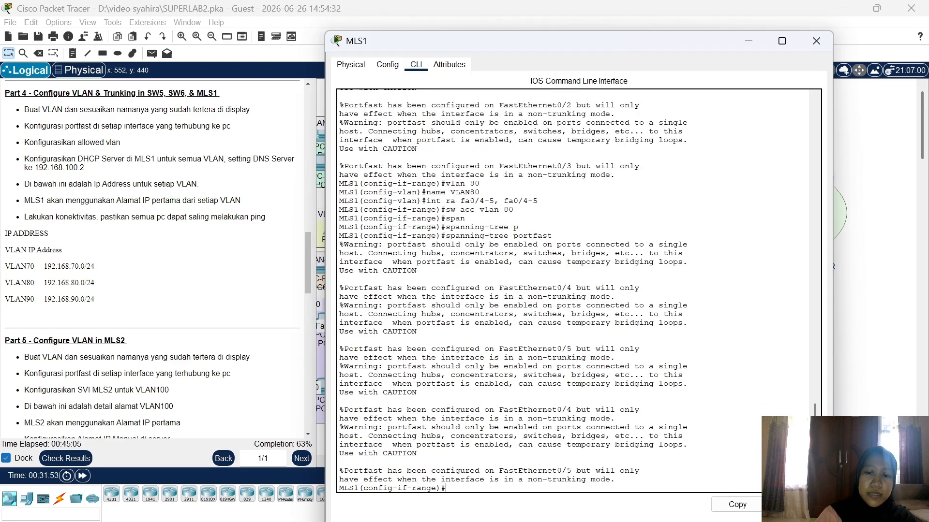
text(vlan)
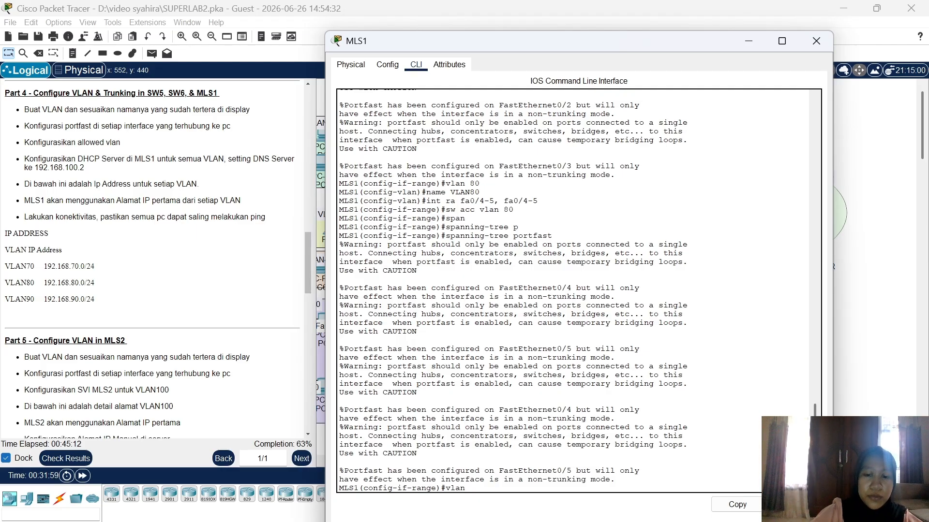
text( 90)
Step: Create VLAN 90 on MLS1 and name it VLAN90
key(Return)
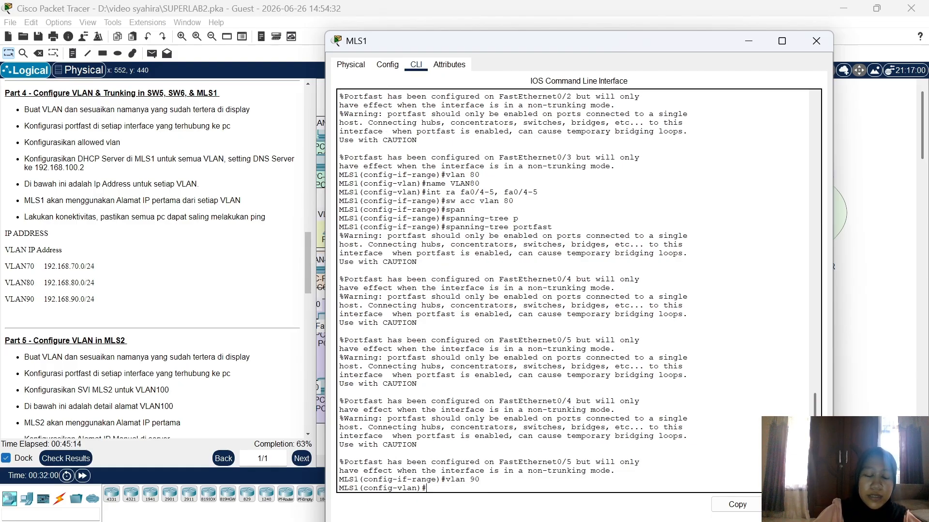
text(name V)
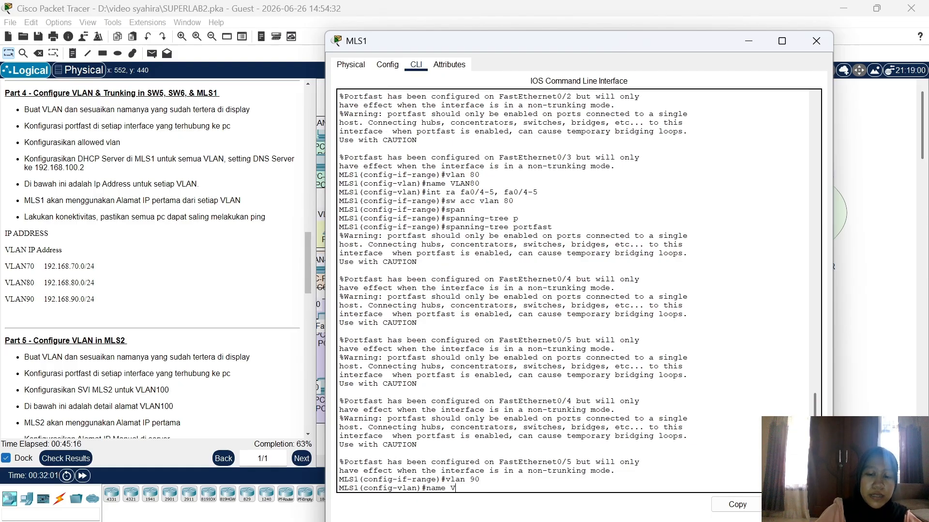
text(LAN90)
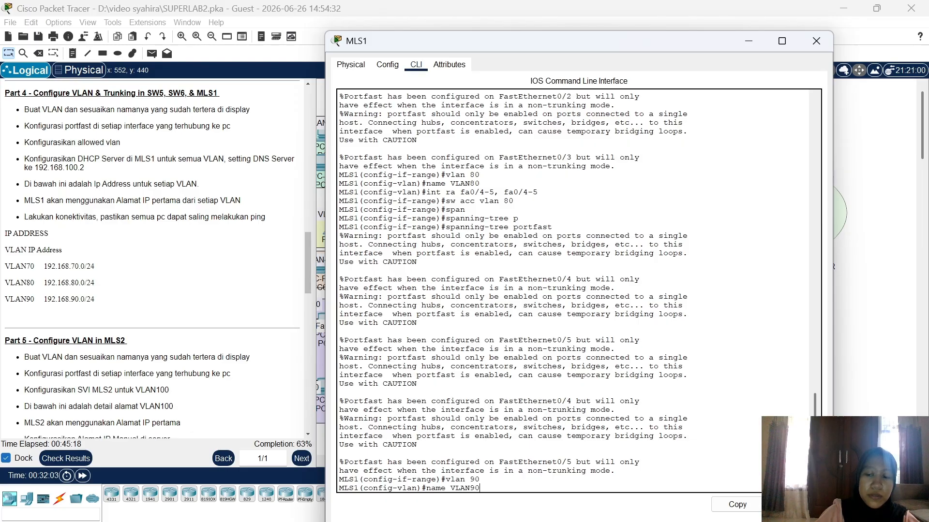
key(Return)
Step: Make ports Fa0/6-8 access ports in VLAN 90 with spanning-tree portfast
text(int)
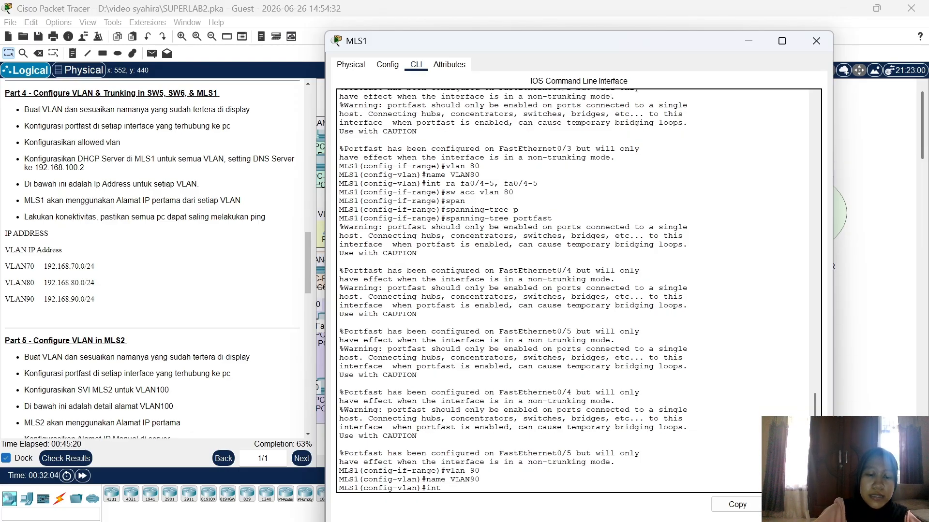
text( r a)
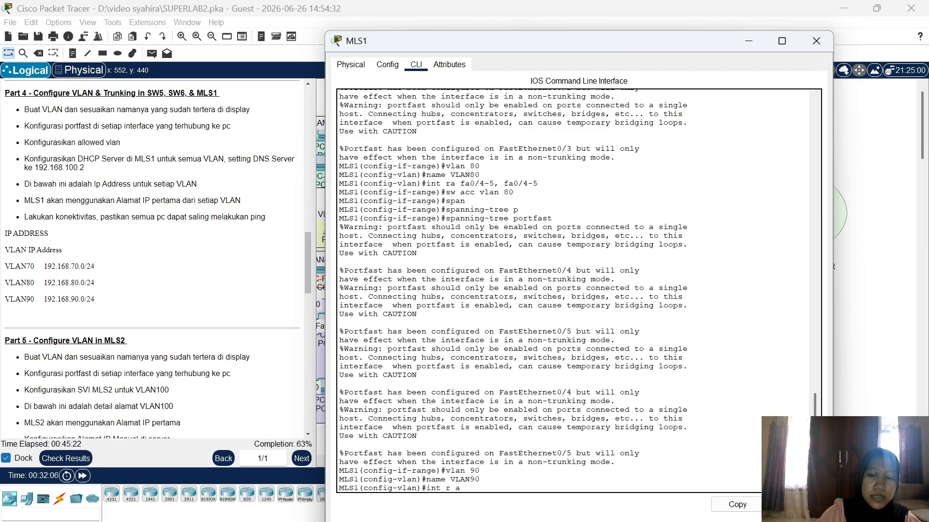
key(BackSpace)
key(BackSpace)
text(a fa)
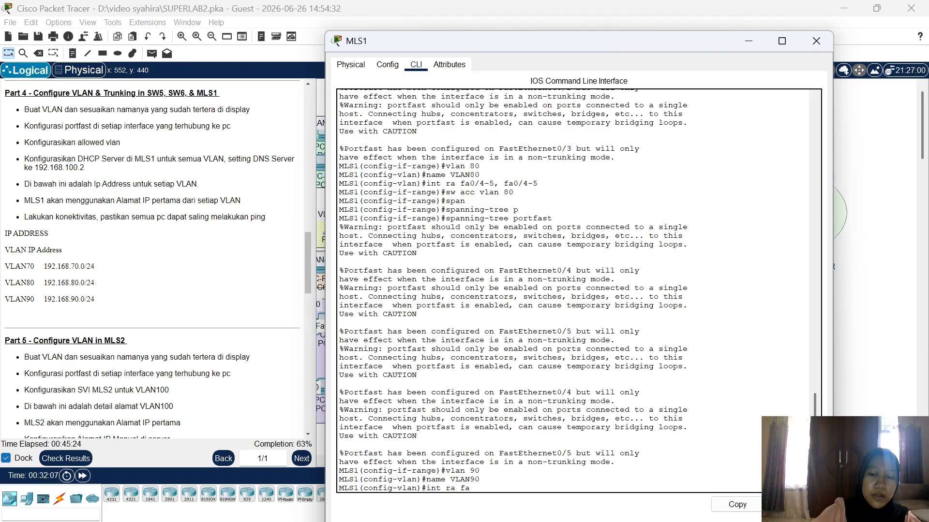
text(0/6-8)
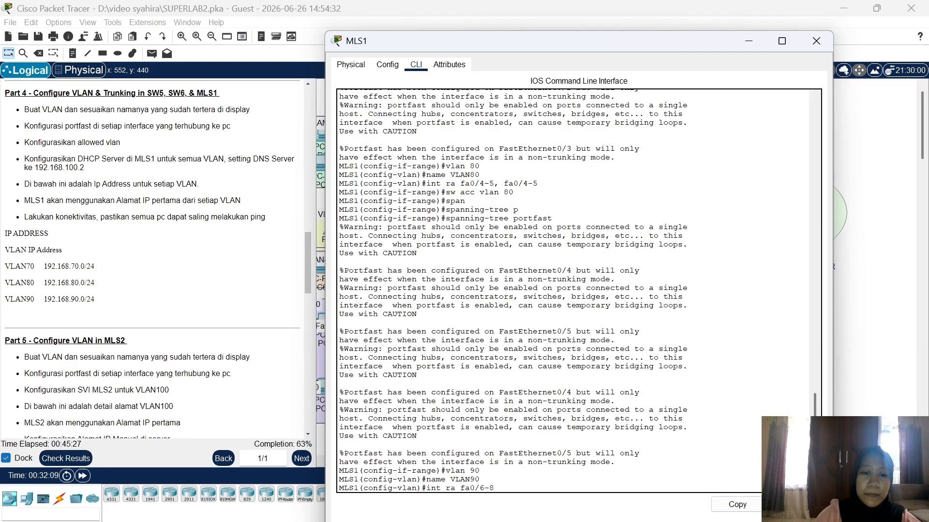
key(Return)
text(s)
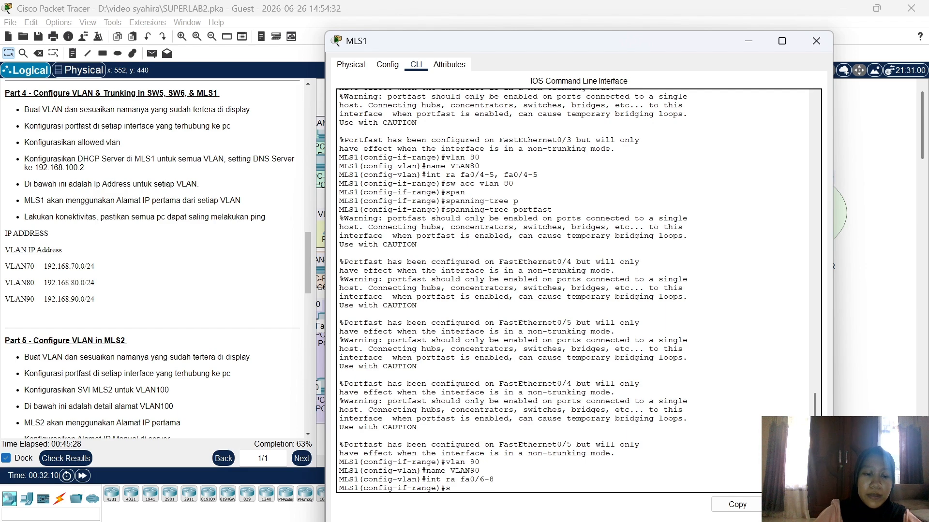
text(w acc v)
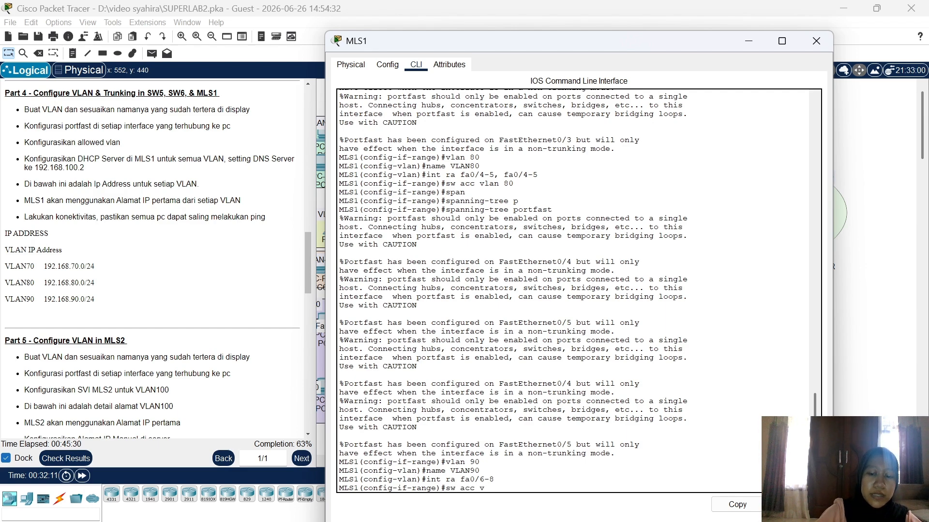
text(lan 90)
key(Return)
text(sp)
key(Tab)
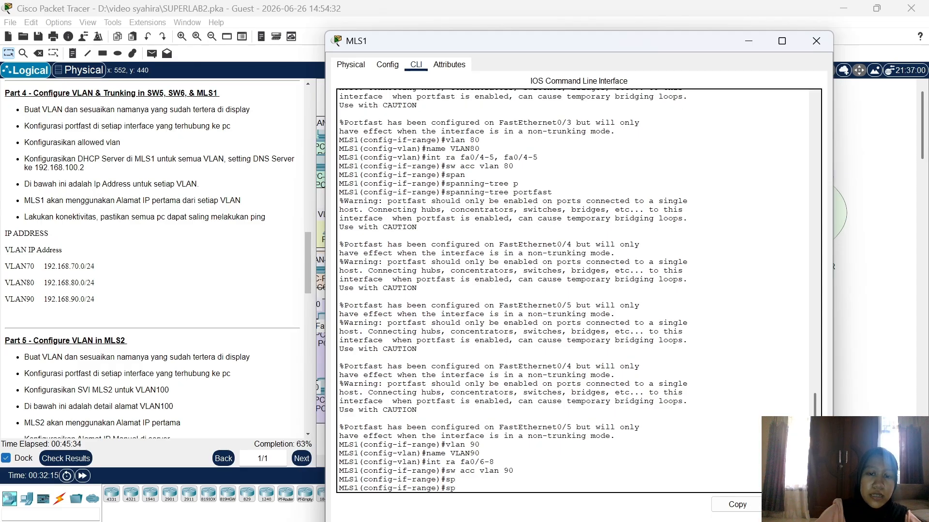
text(an)
key(Tab)
text(p)
key(Tab)
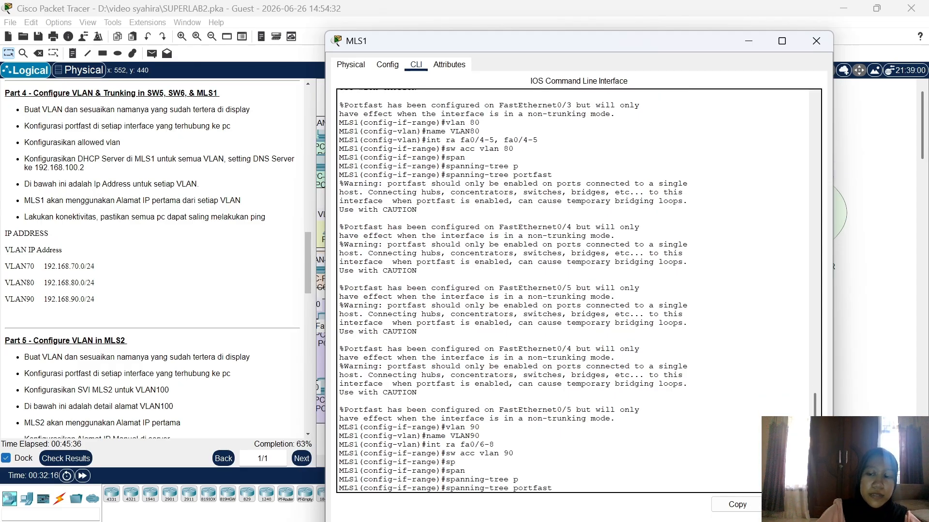
key(Return)
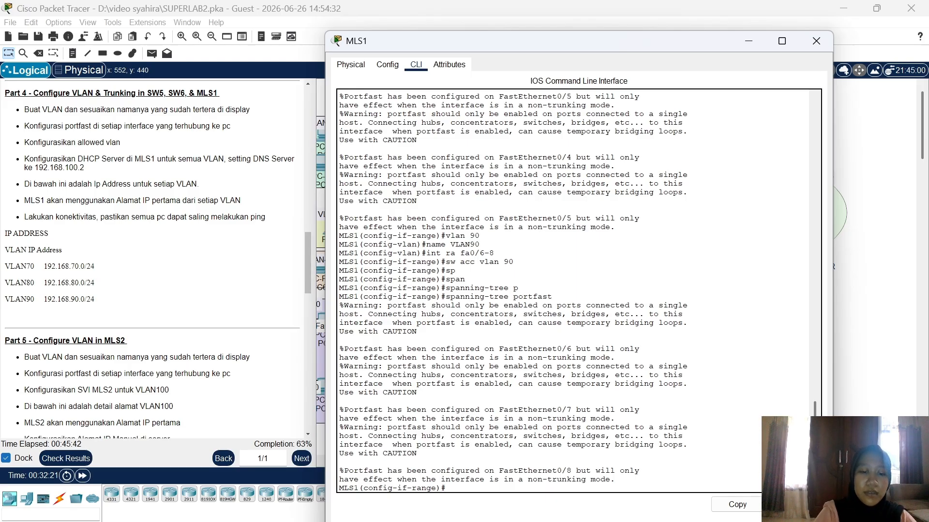
text(iint vl)
text(an)
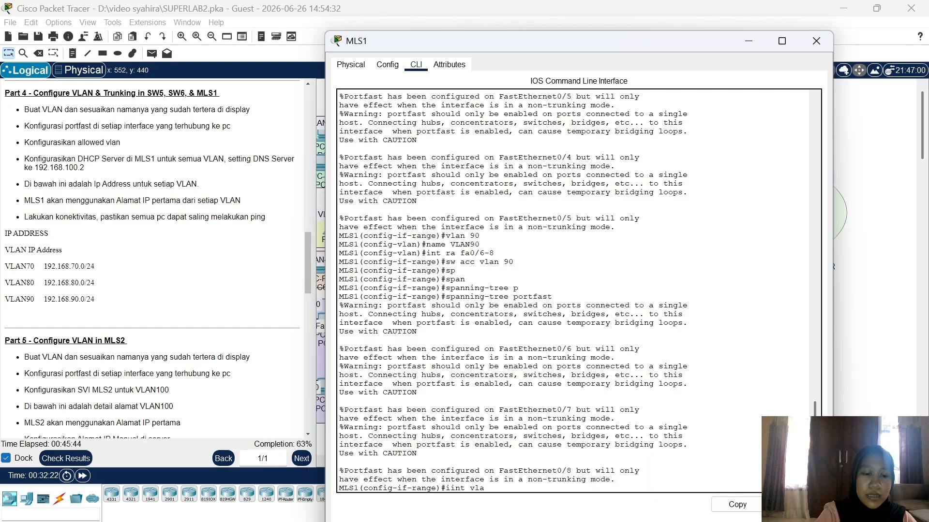
text( 70)
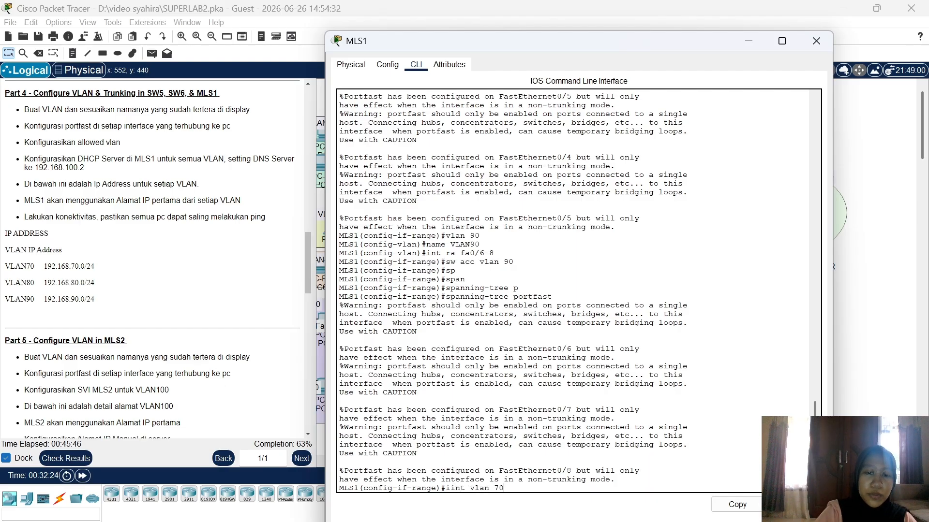
Step: Give MLS1's VLAN 70 interface the address 192.168.70.1 255.255.255.0
key(Return)
text(ig-if-range)#i)
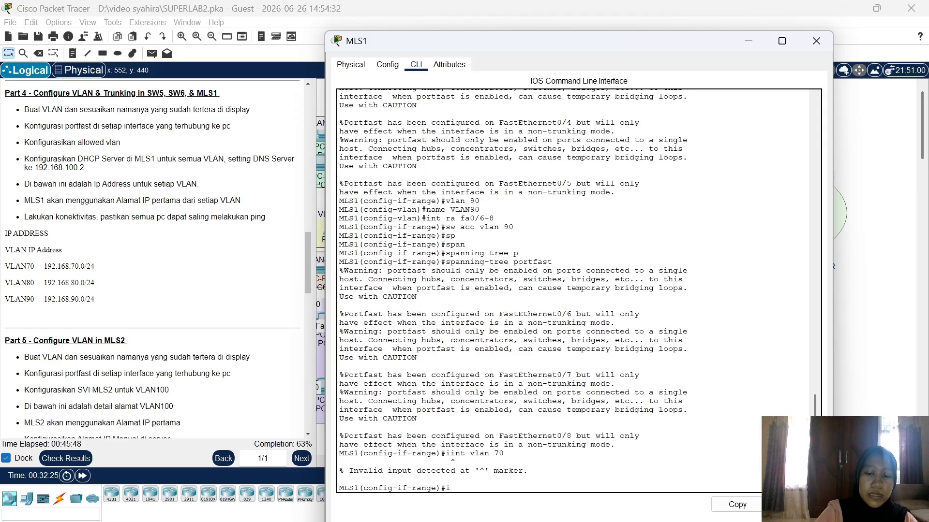
text(nt vlan )
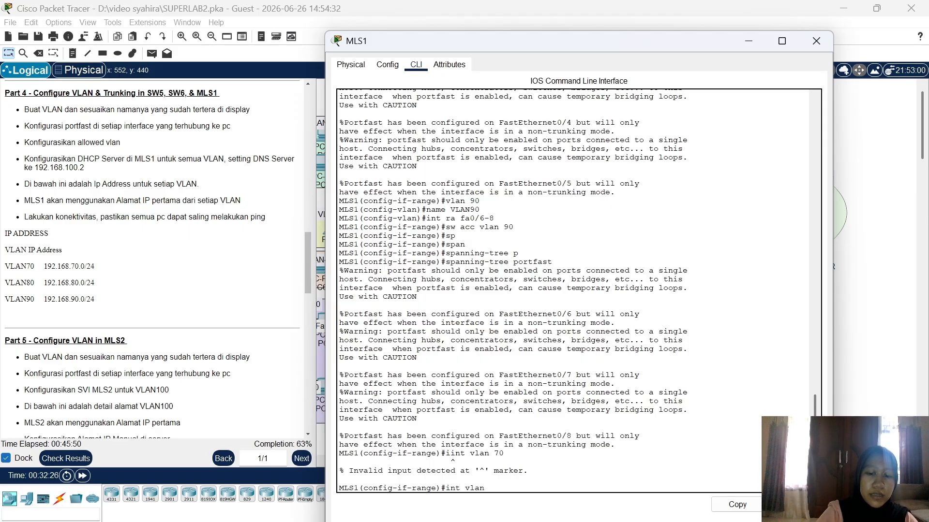
text(70)
key(Return)
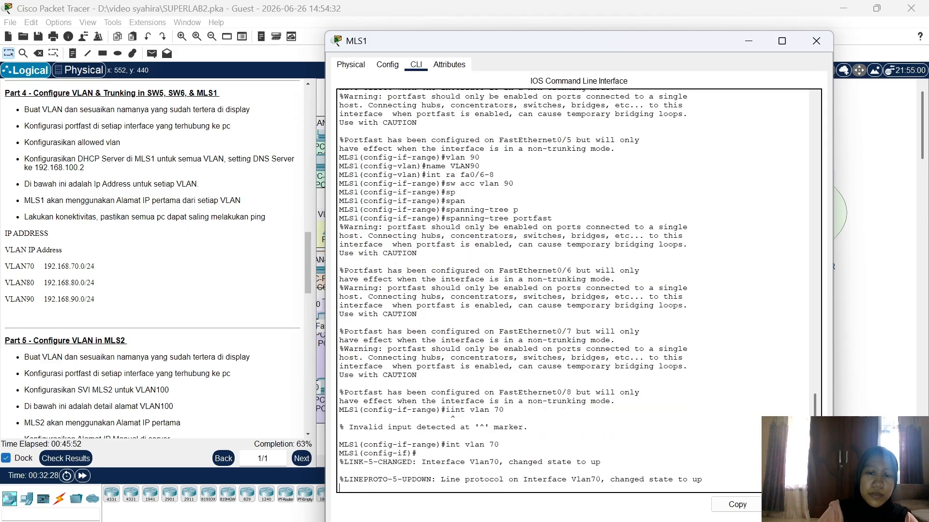
key(Return)
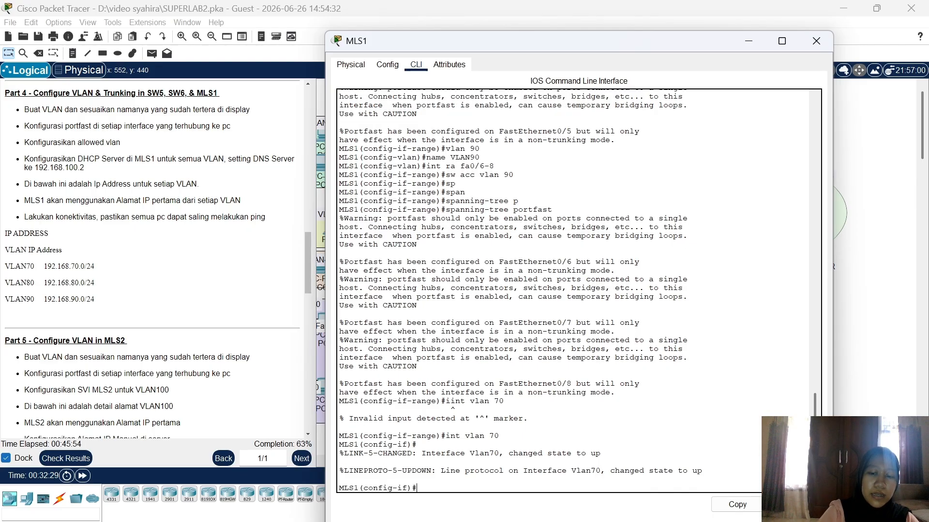
text(ip add )
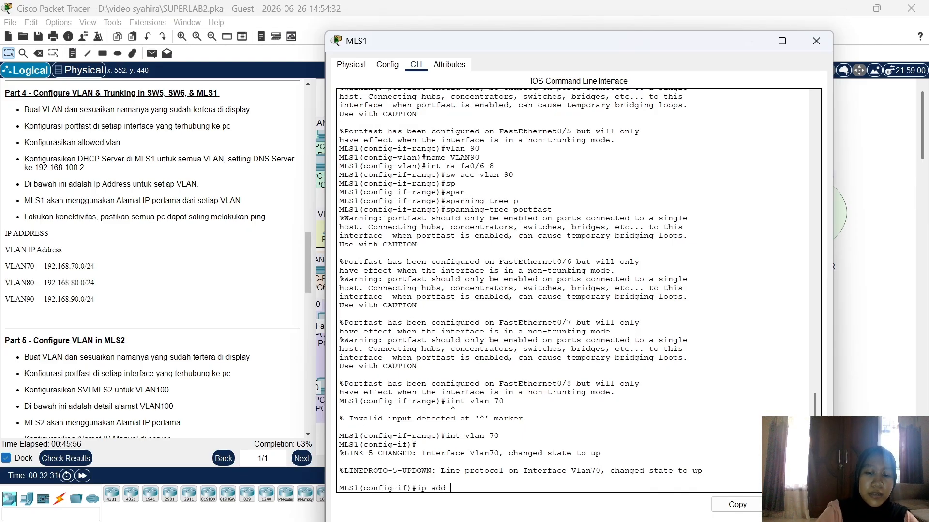
text(192.168.)
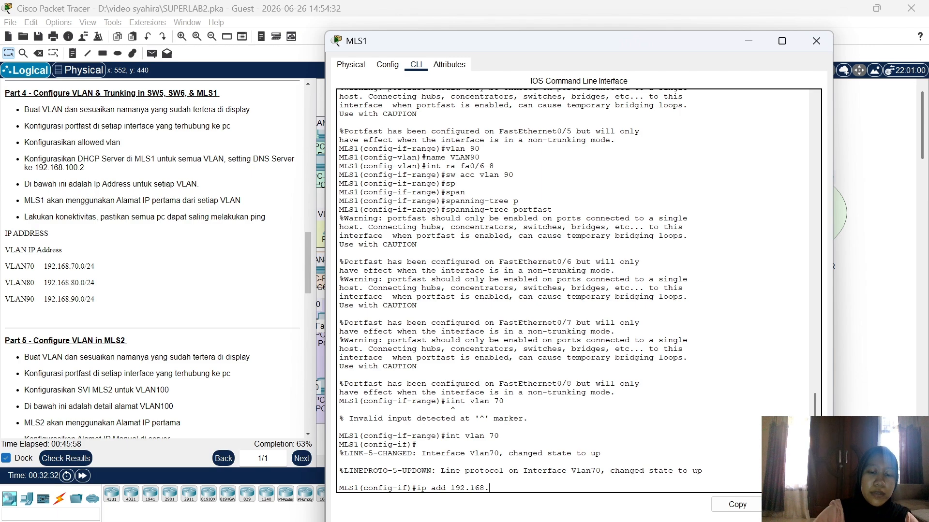
text(70.1 2)
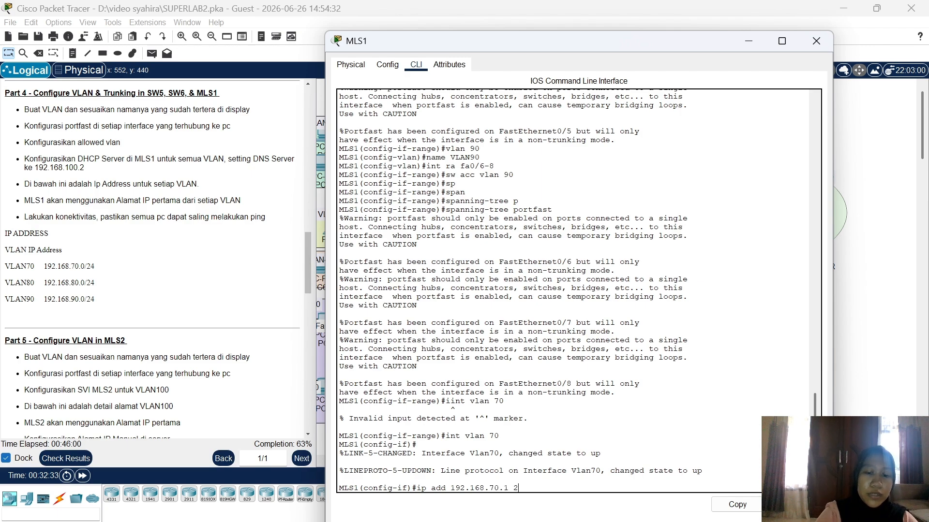
text(55.255.)
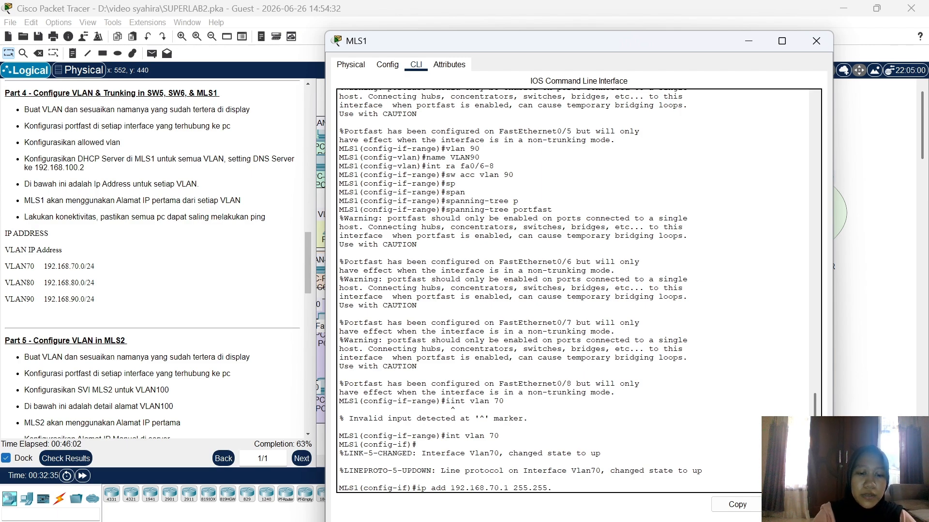
text(255.0)
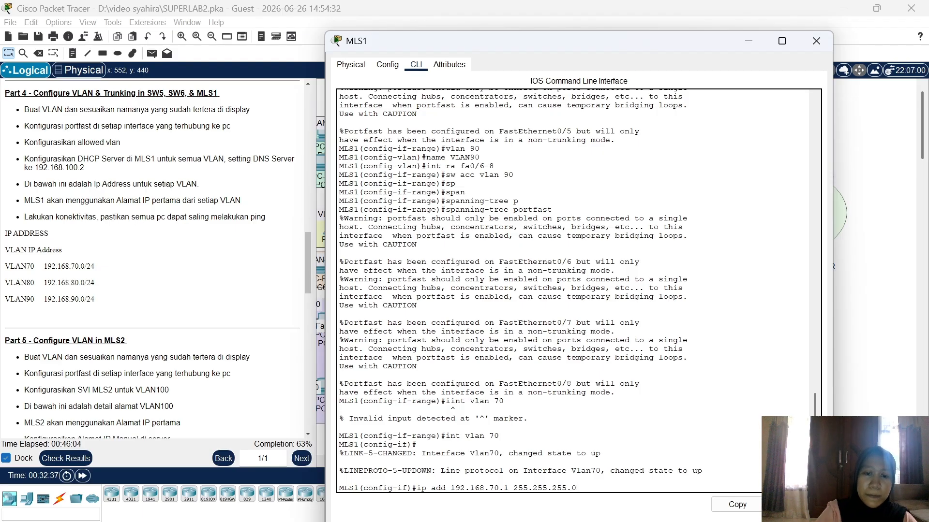
key(Return)
text(ex)
key(Return)
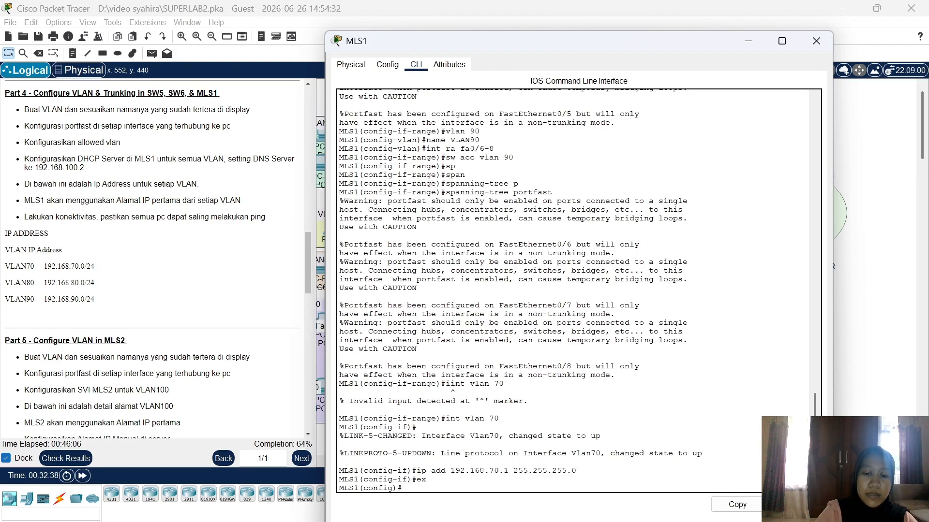
Step: Give the VLAN 80 interface the address 192.168.80.1 255.255.255.0
text(int vlan)
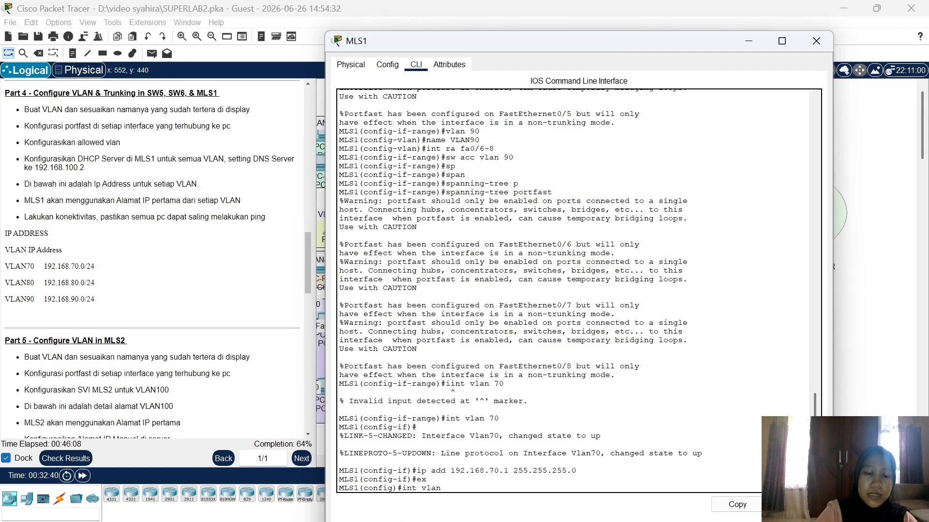
text( 80)
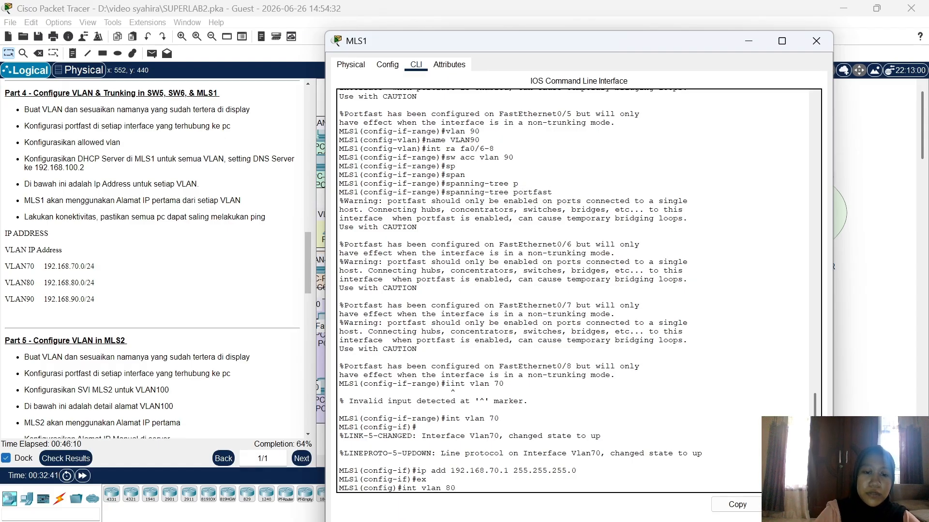
key(Return)
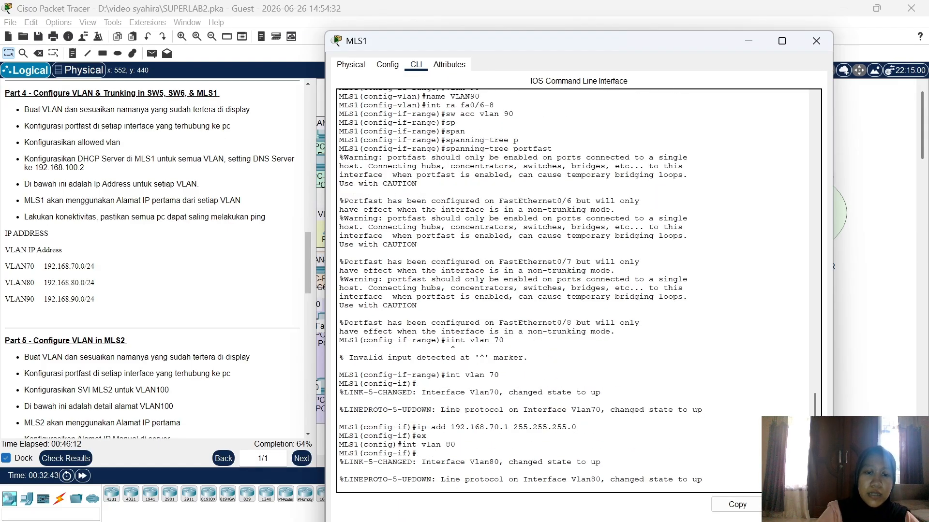
text(ip)
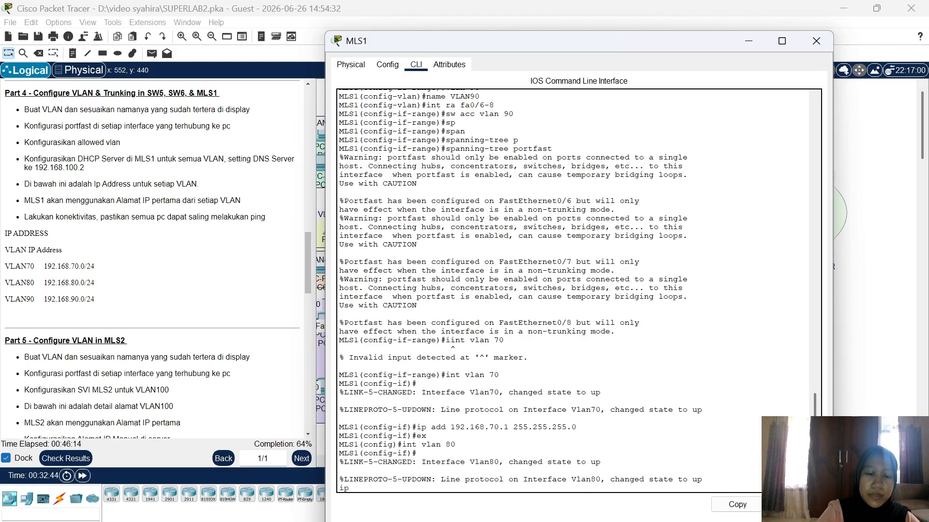
text( add 192.1)
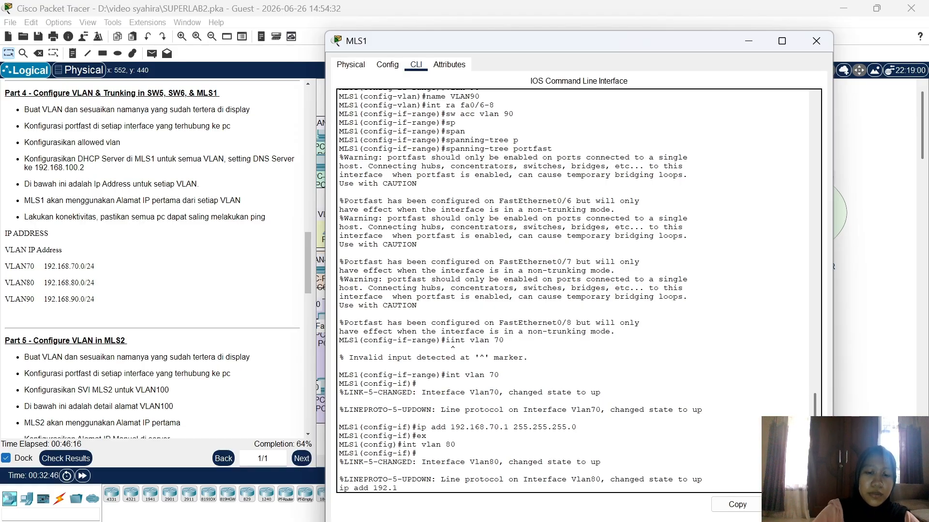
text(68.80)
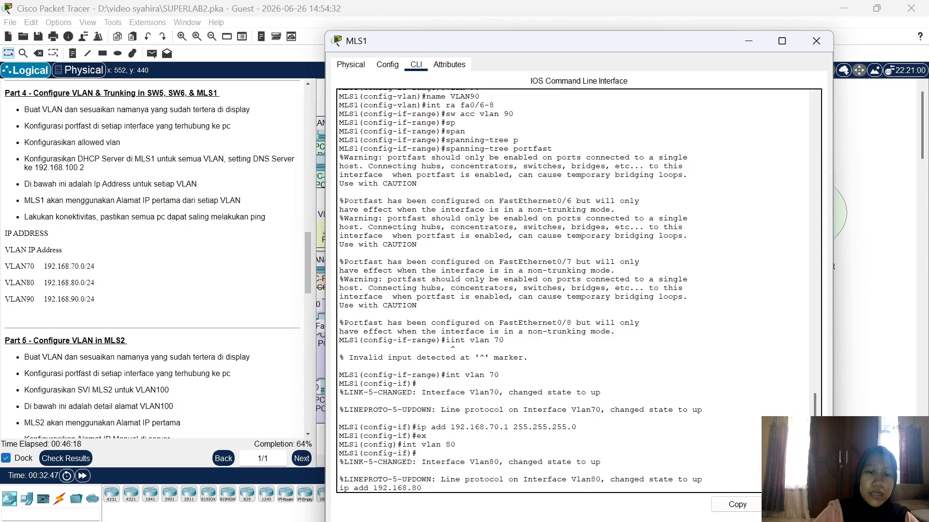
text(.1 255.)
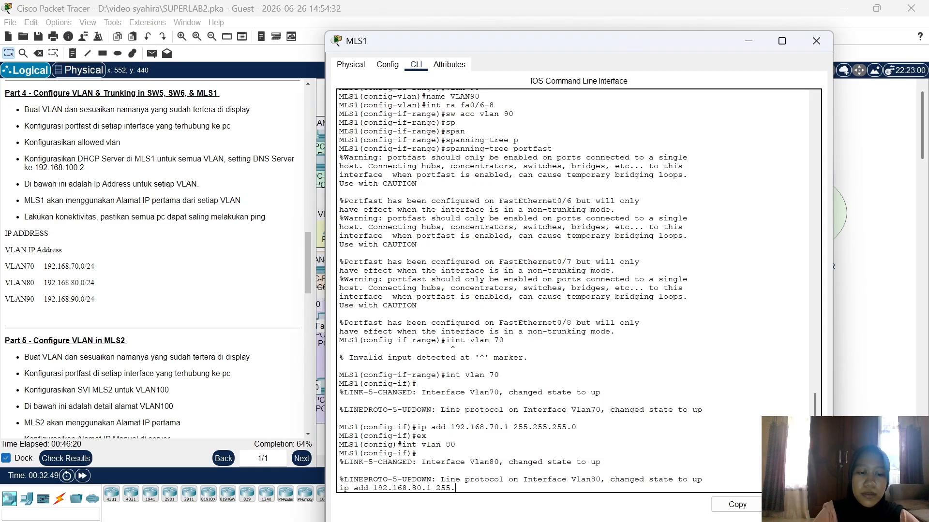
text(255.255.)
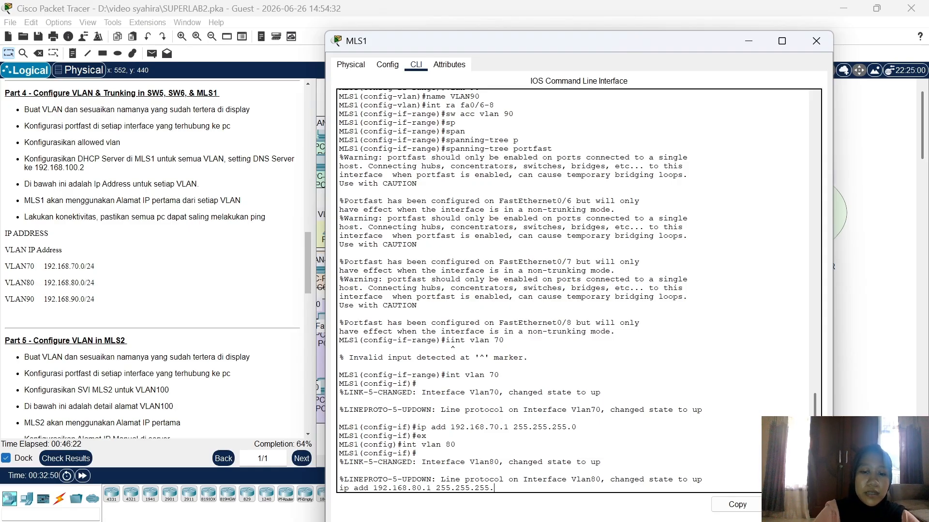
text(0)
key(Return)
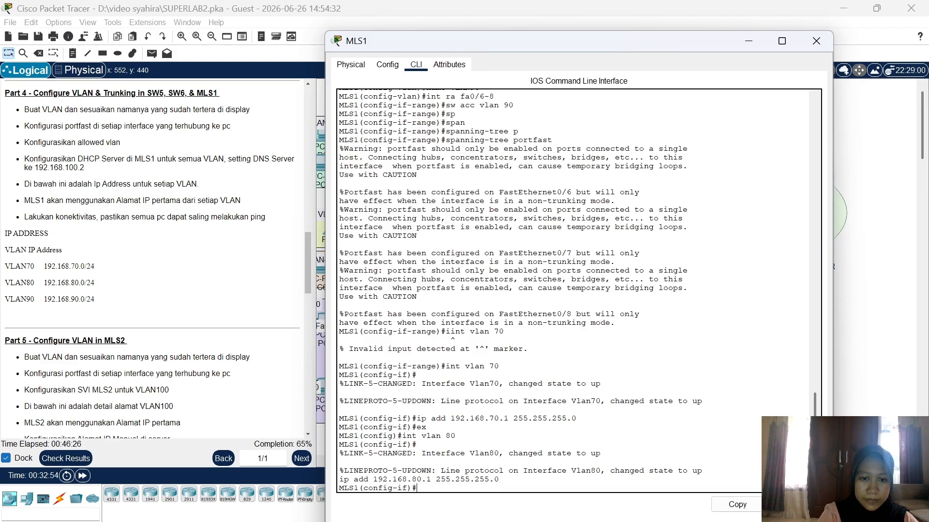
text(ex)
key(Return)
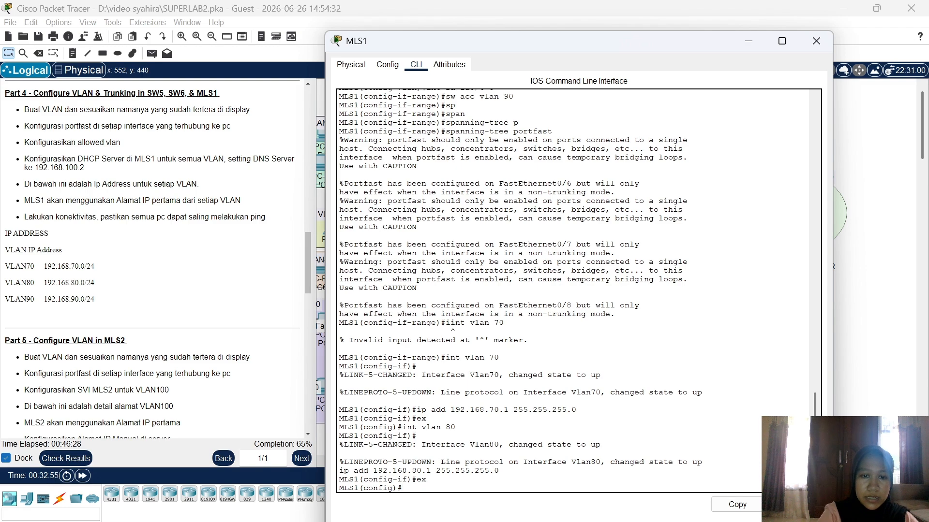
Step: Assign 192.168.90.1 255.255.255.0 to MLS1's VLAN 90 interface
text(in)
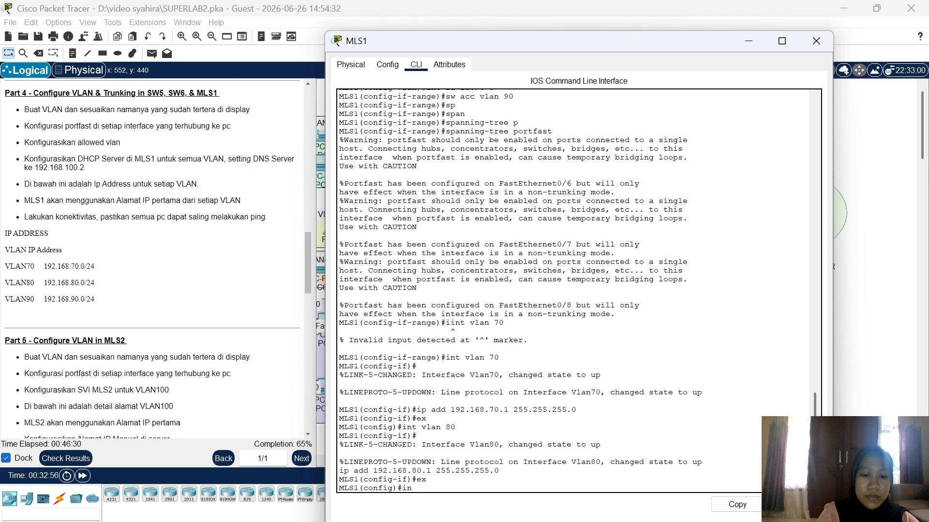
text(t vlan)
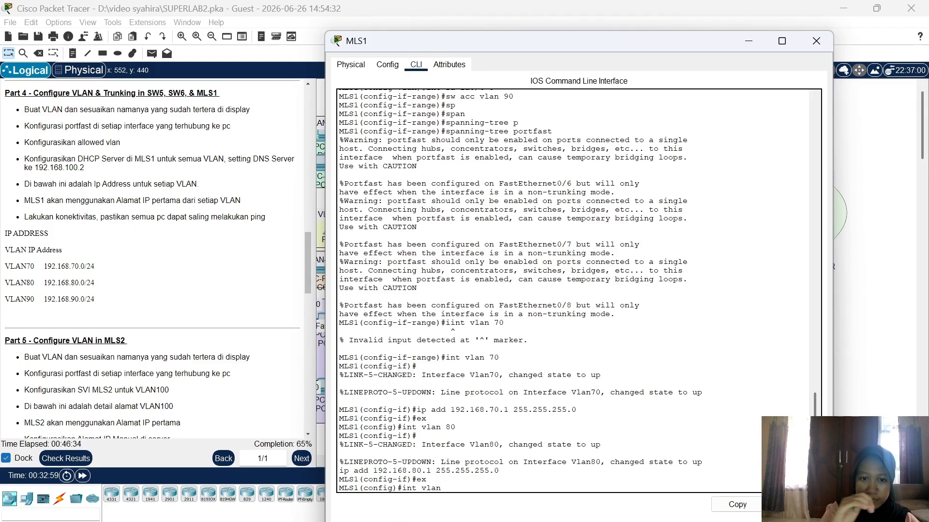
text( 90)
key(Return)
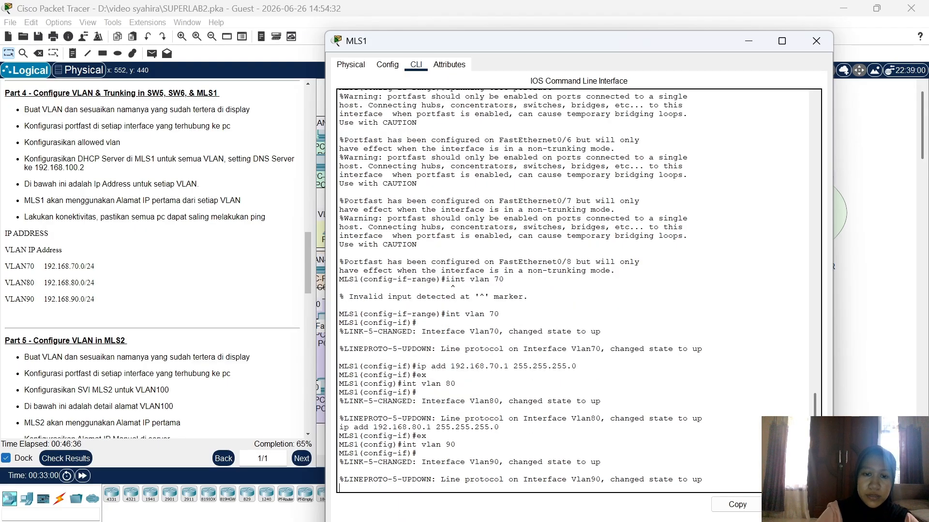
text(i)
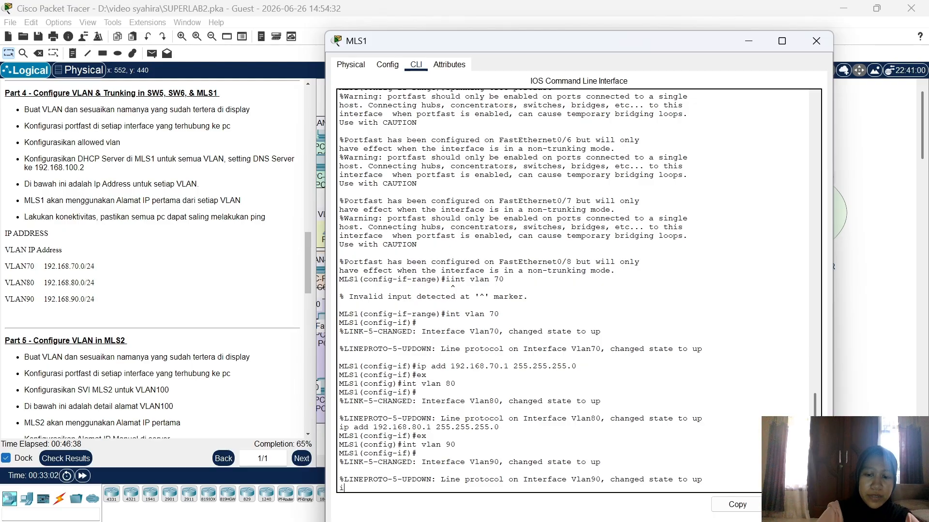
text(p add 19)
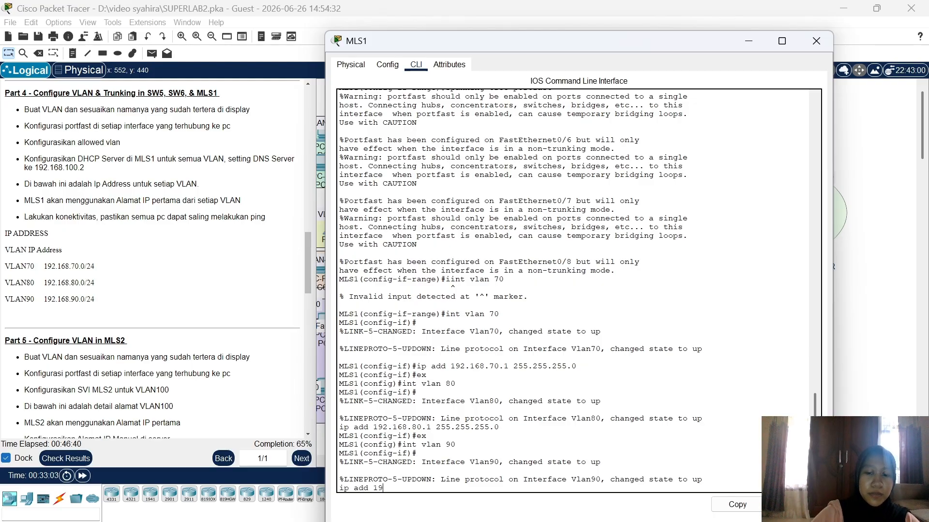
text(2.168.90)
text(.1)
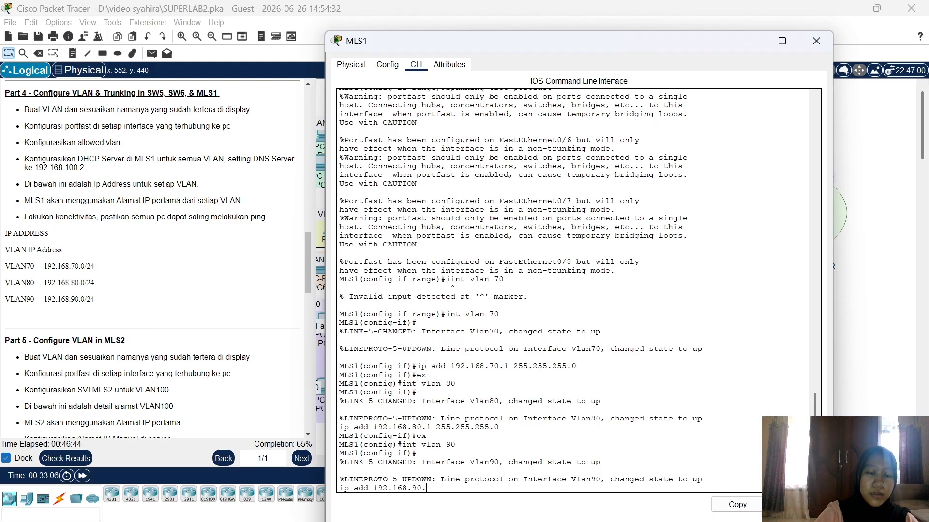
text( 255.2)
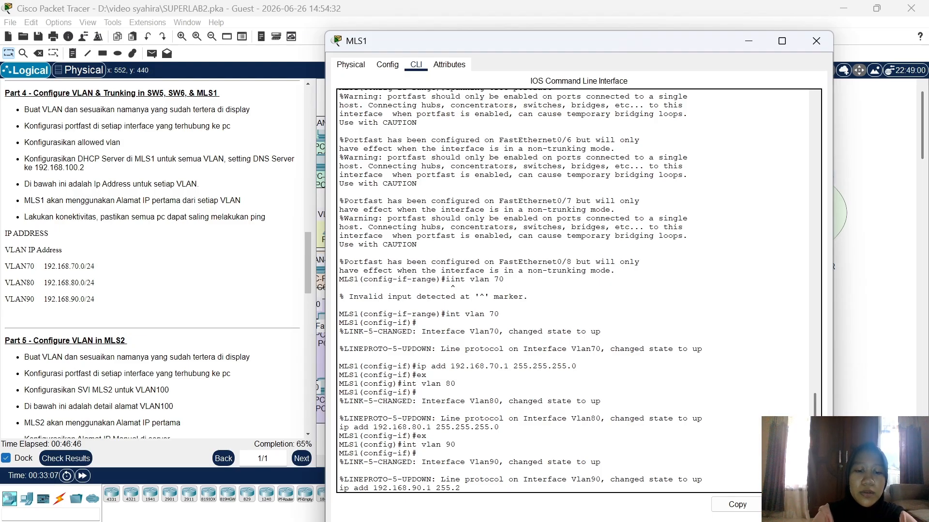
text(55.255.0)
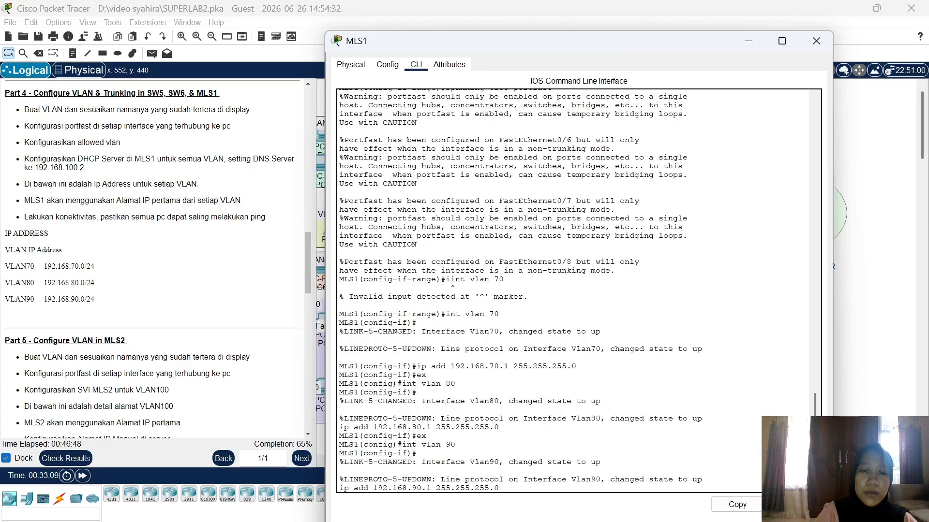
key(Return)
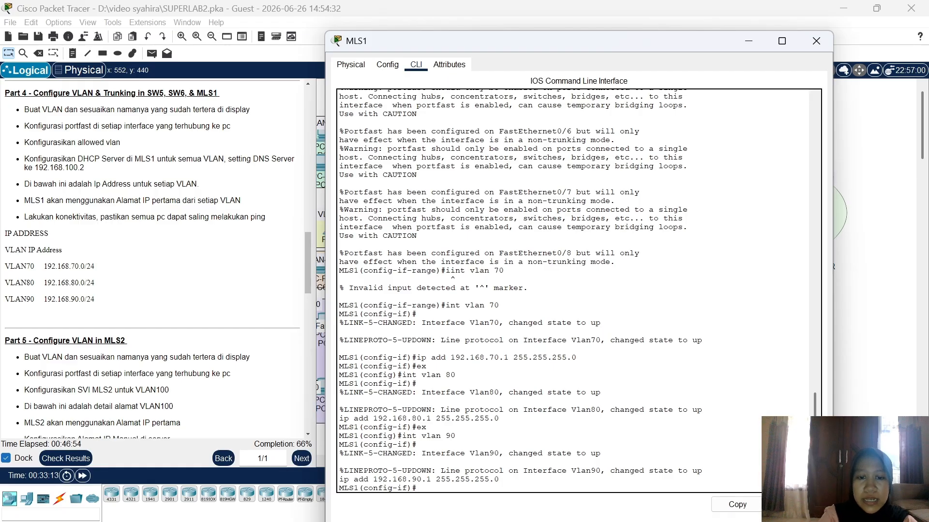
Step: Create DHCP pool VLAN70 on MLS1 with network 192.168.70.0 255.255.255.0
text(ip)
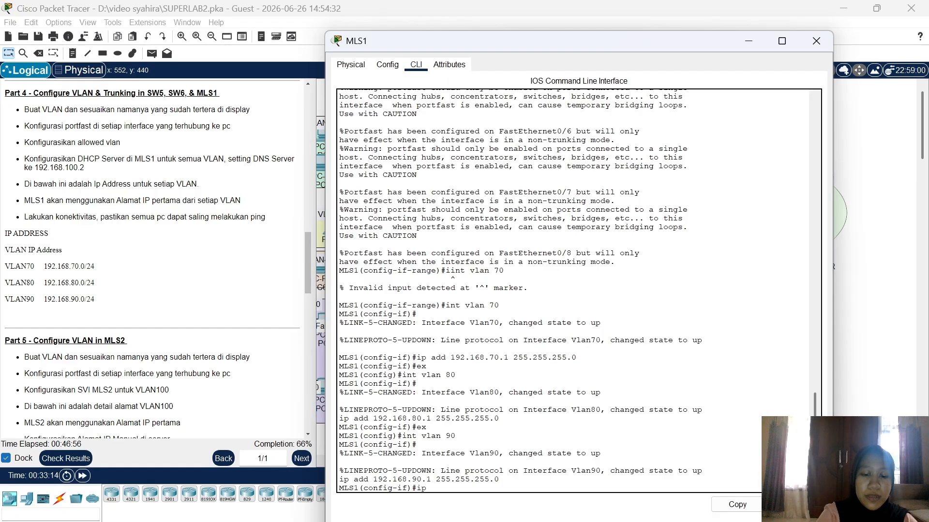
text( dhcp pool)
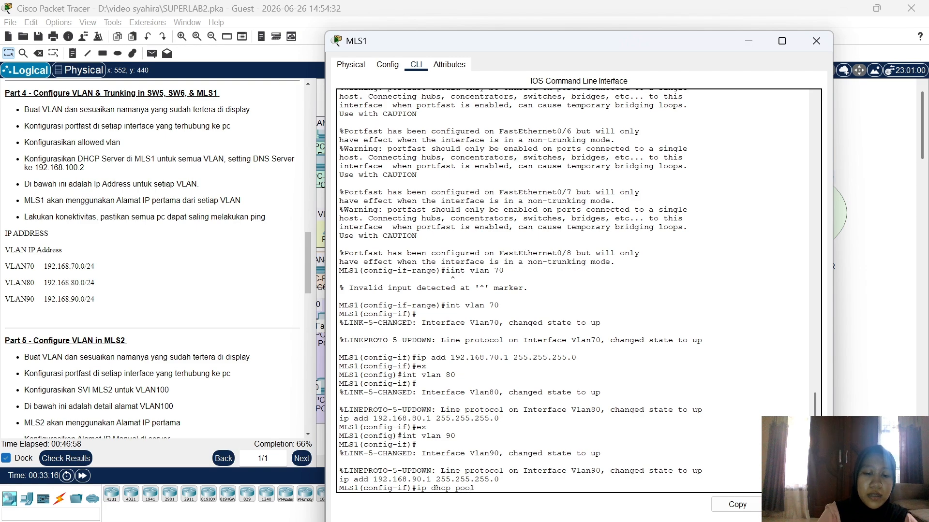
text( VLAn70)
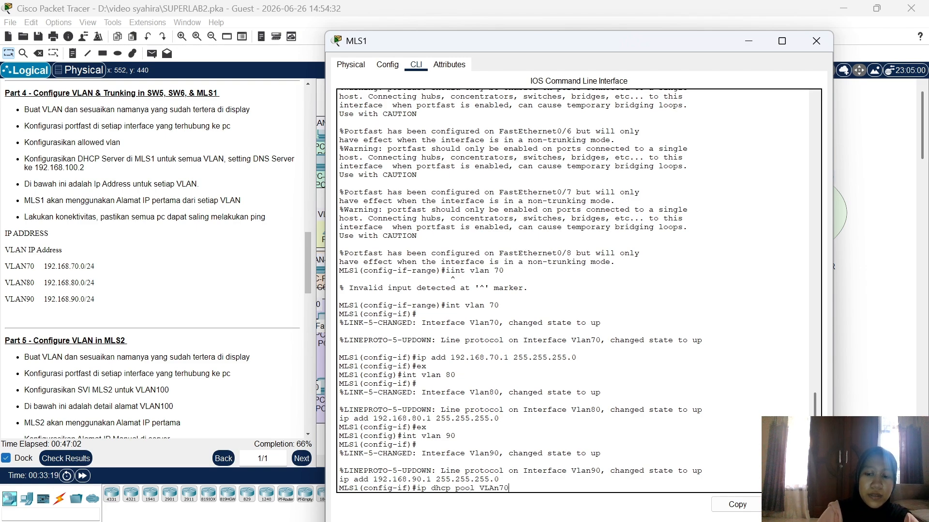
key(BackSpace)
key(BackSpace)
key(BackSpace)
text(N)
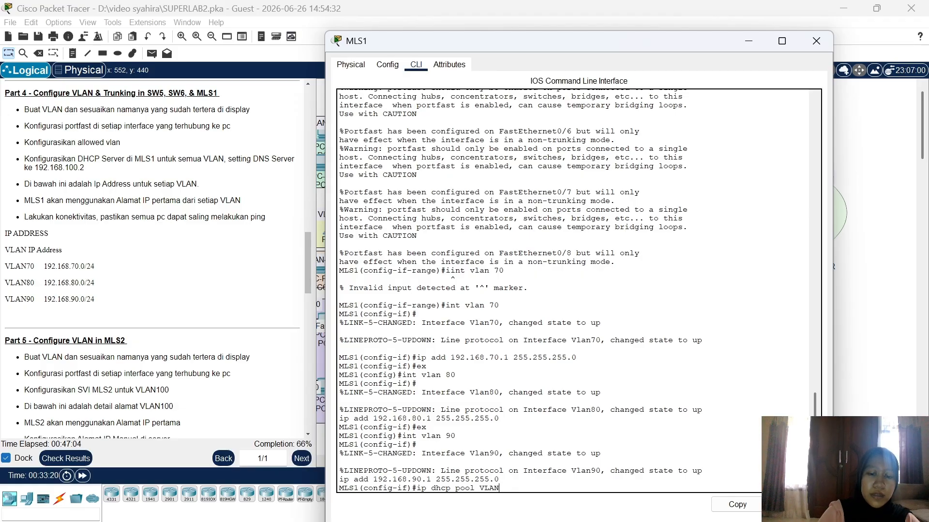
text(70)
key(Return)
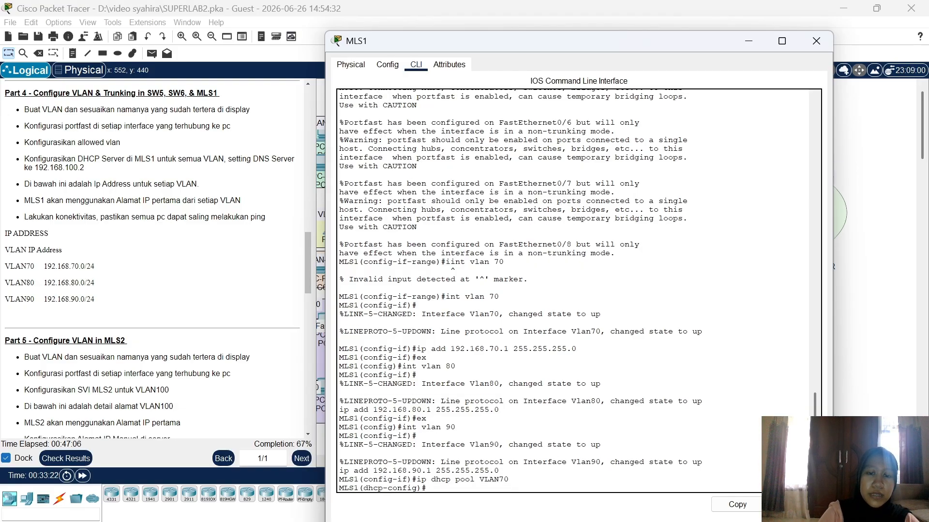
text(net 192.)
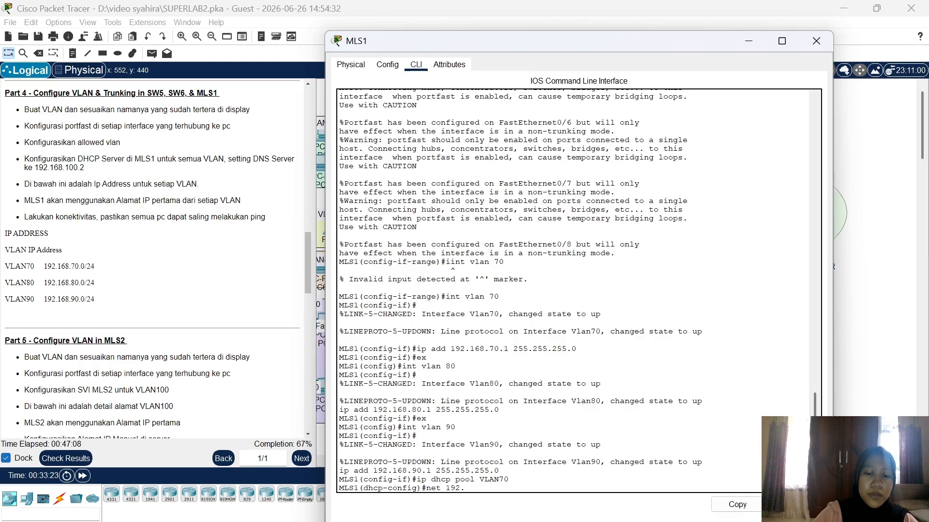
text(168.70)
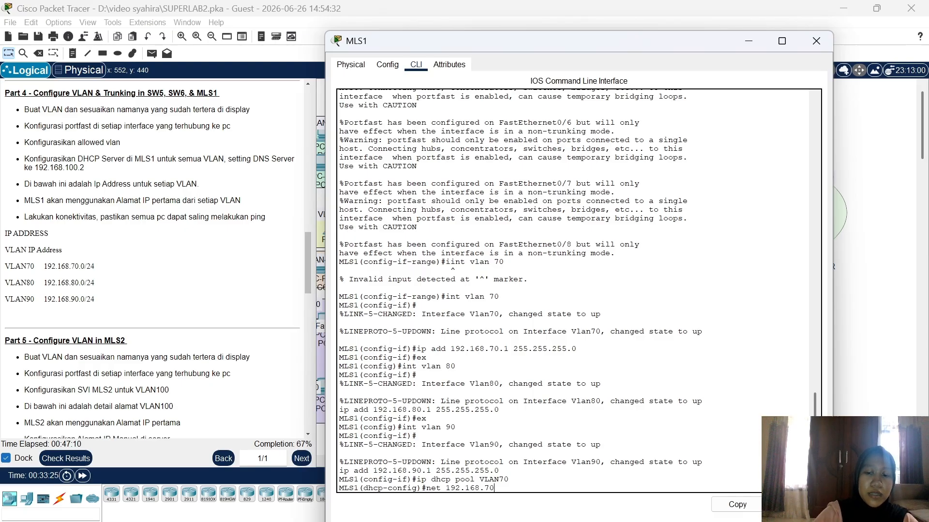
text(.0 255.2)
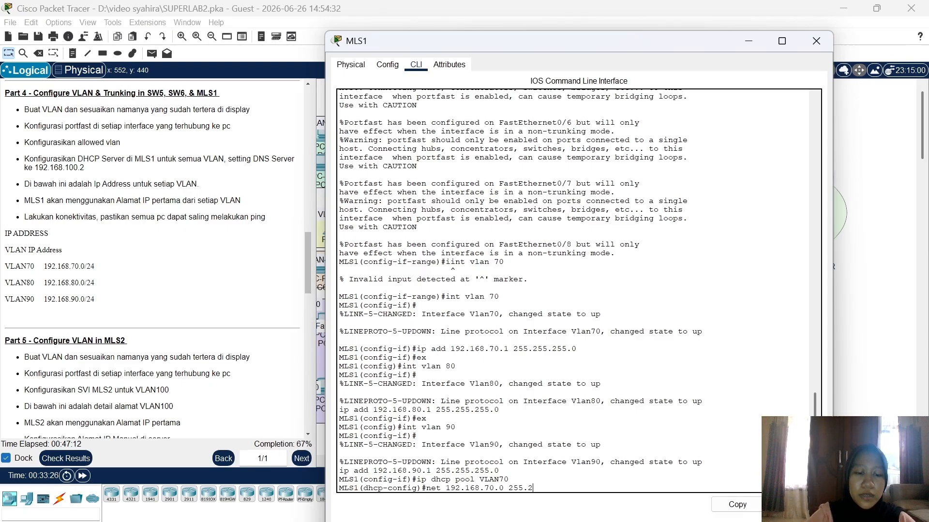
text(55.255.0)
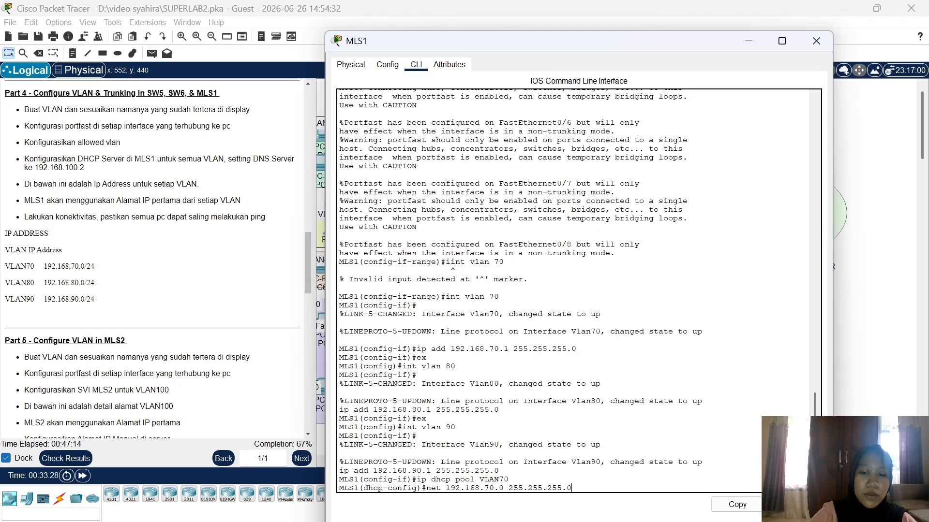
key(Return)
Step: Set the VLAN70 pool's default gateway to 192.168.70.1 and DNS to 192.168.100.2
text(defa)
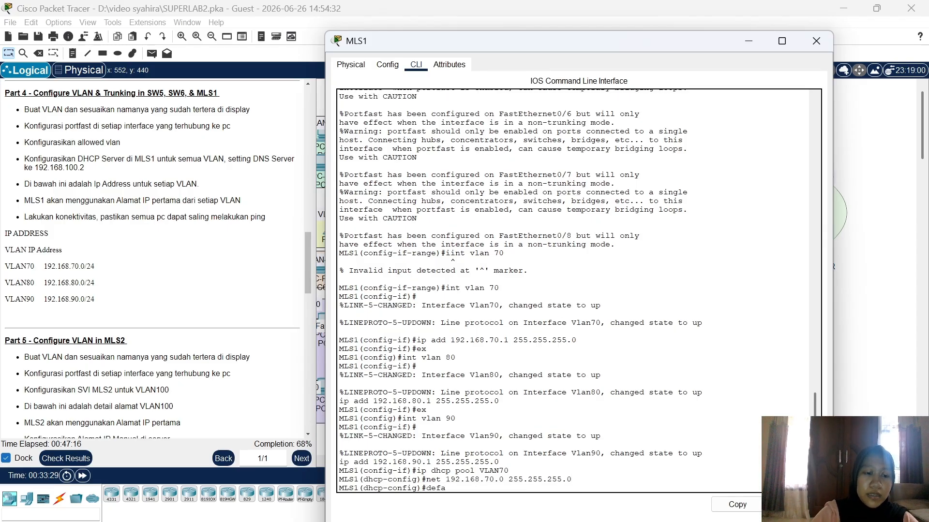
text( 192.168.70.1)
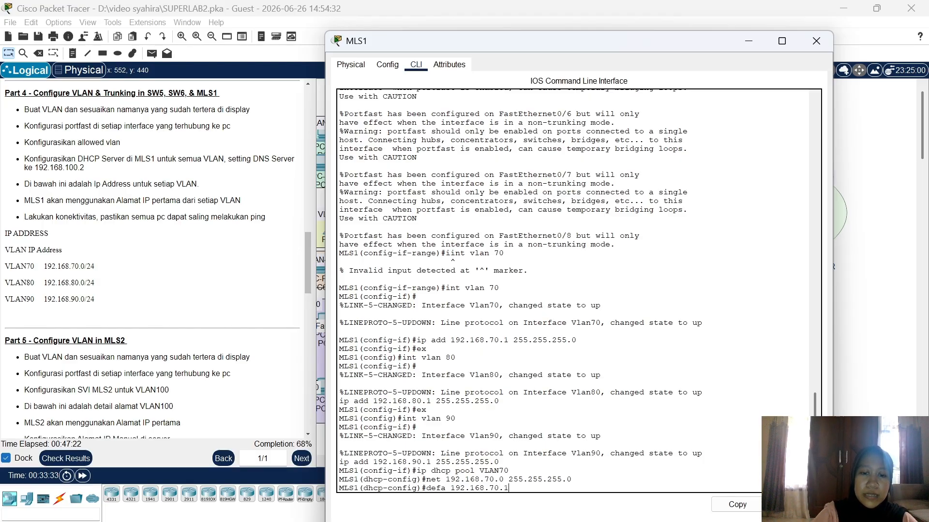
key(Return)
text(dns)
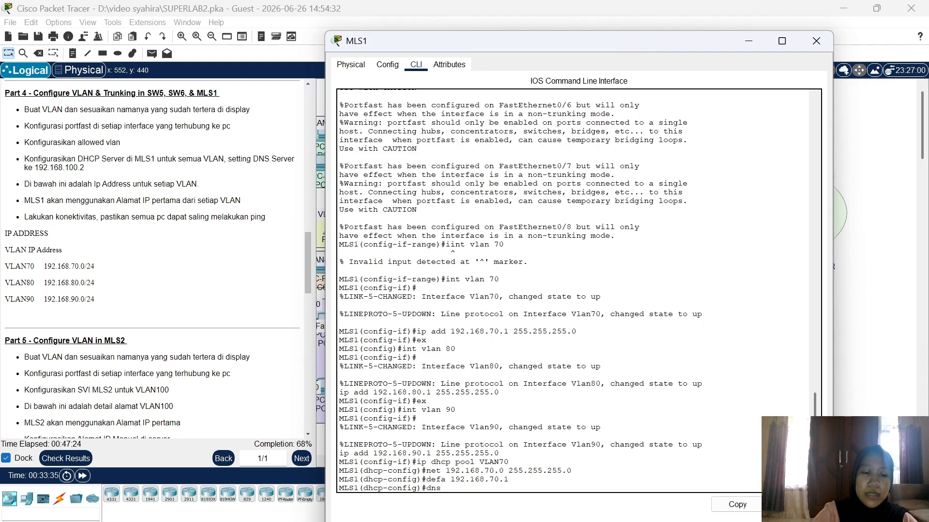
text( 192.168.)
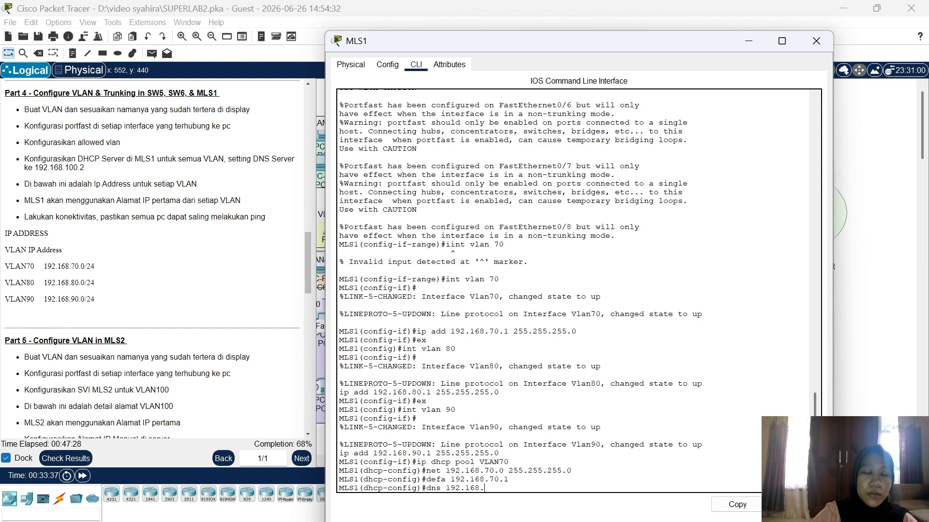
text(100)
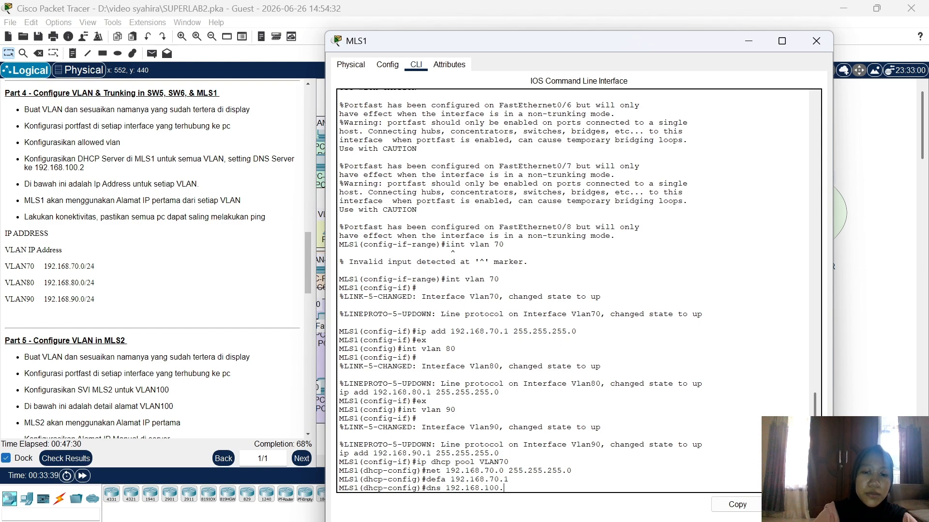
text(.2)
key(Return)
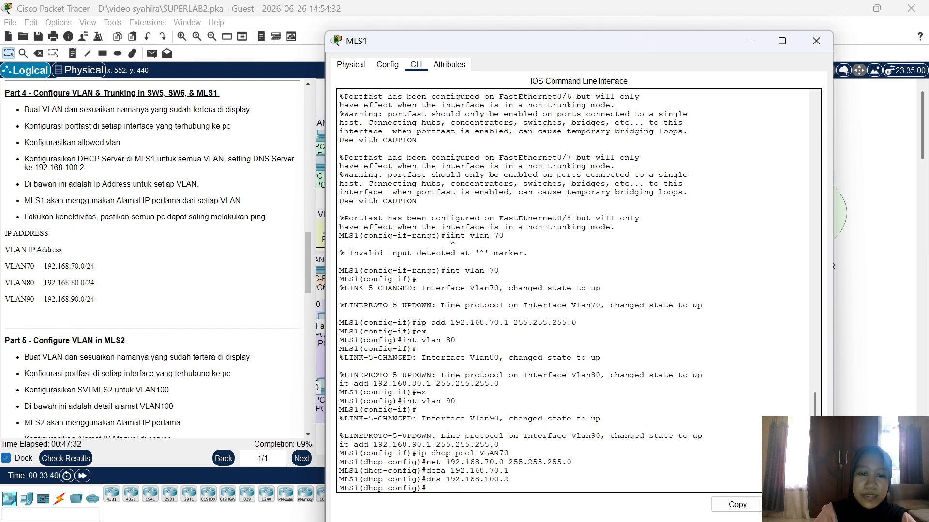
text(ex)
key(Return)
text(ip d)
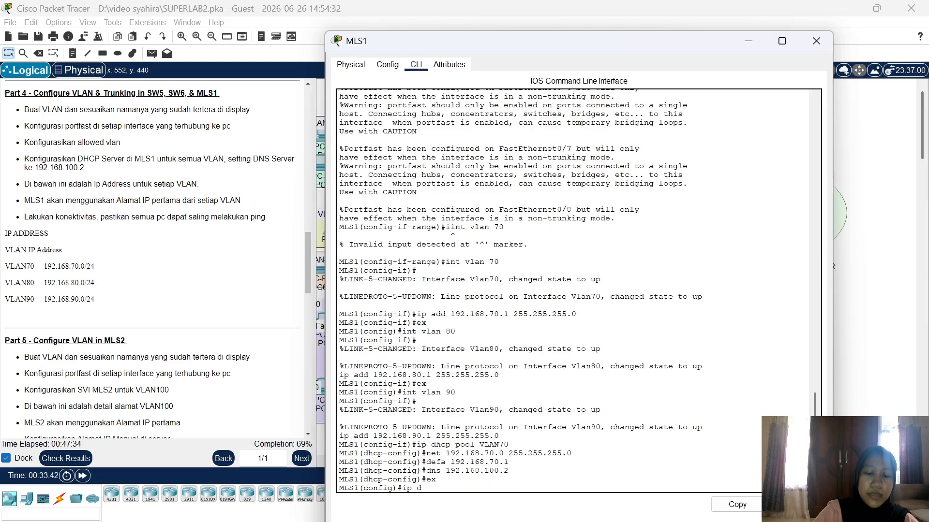
text(hcp pool VLAN)
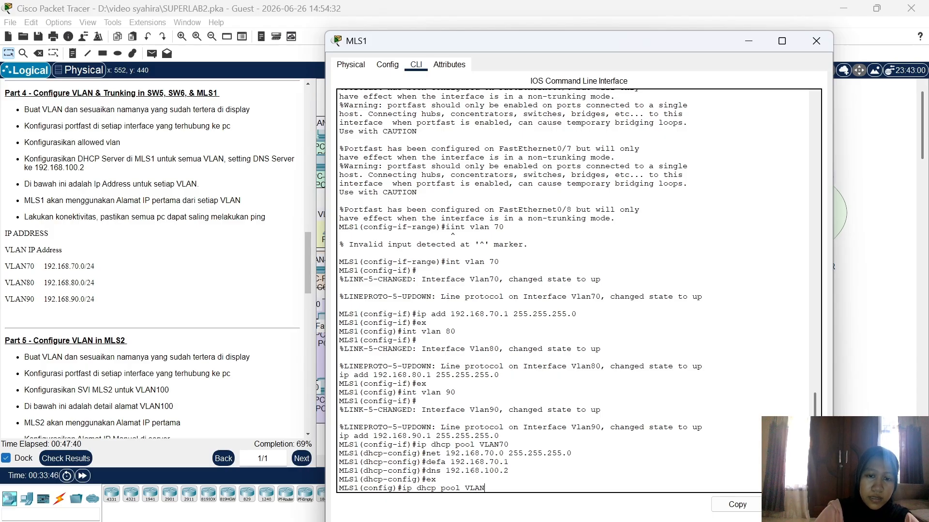
text(80)
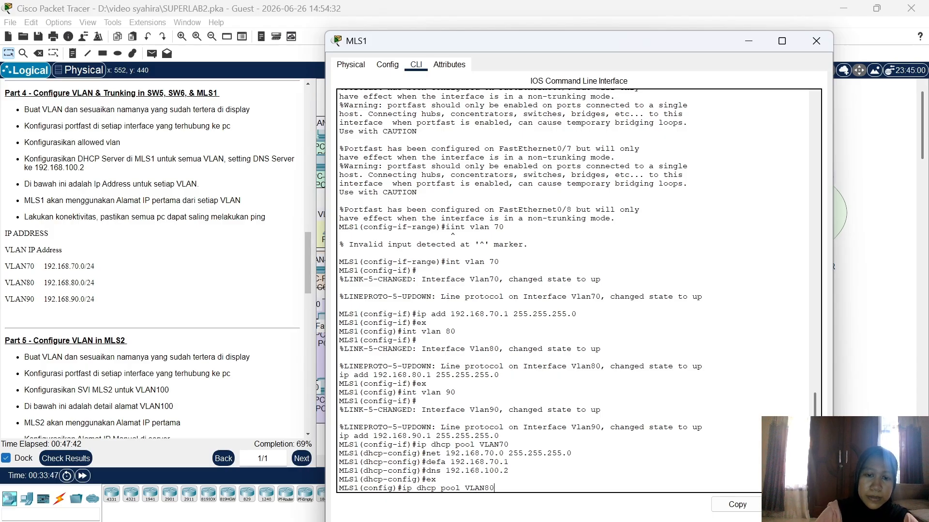
Step: Create MLS1's VLAN80 pool with network 192.168.80.0 255.255.255.0, default router 192.168.80.1, DNS 192.168.100.2
key(Return)
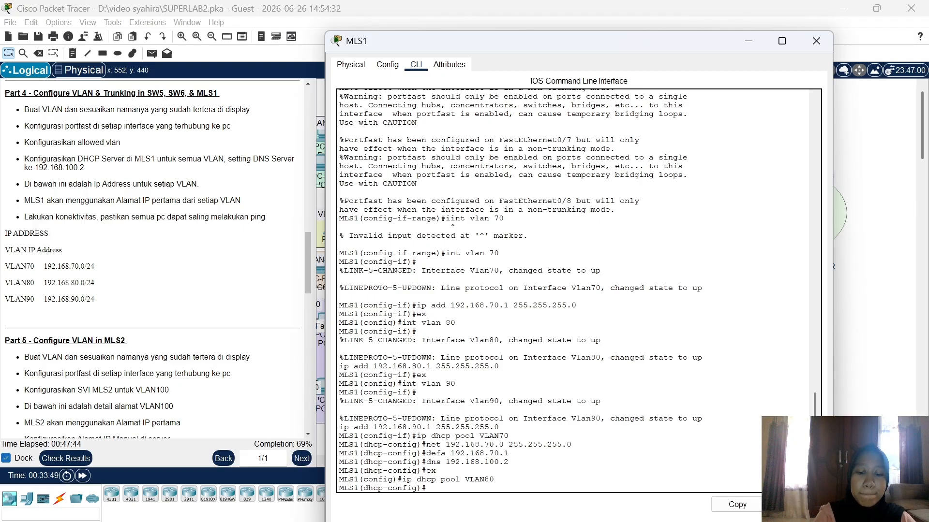
text(net)
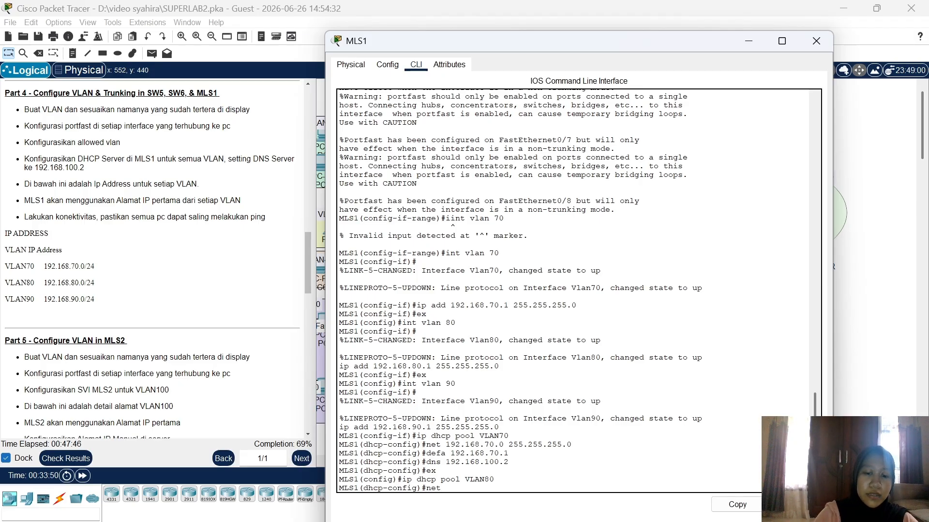
text( 192.168.)
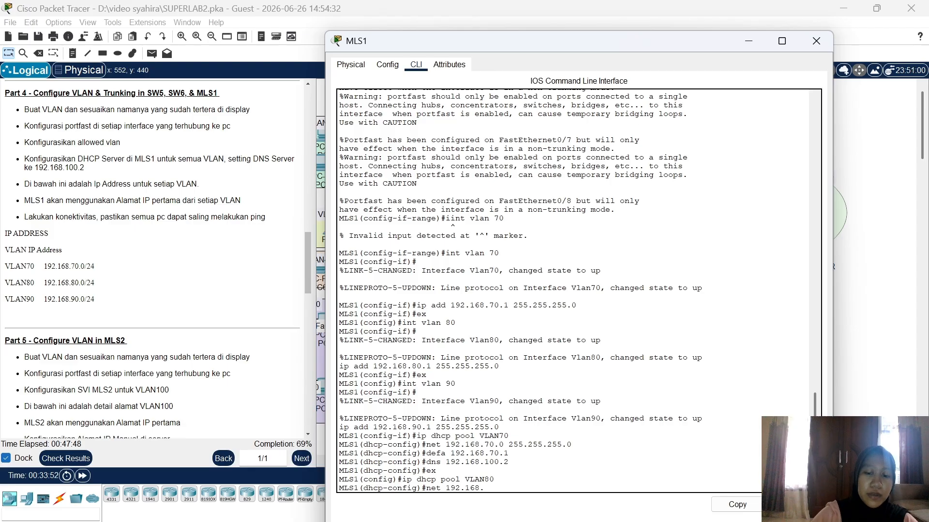
text(80.0 255)
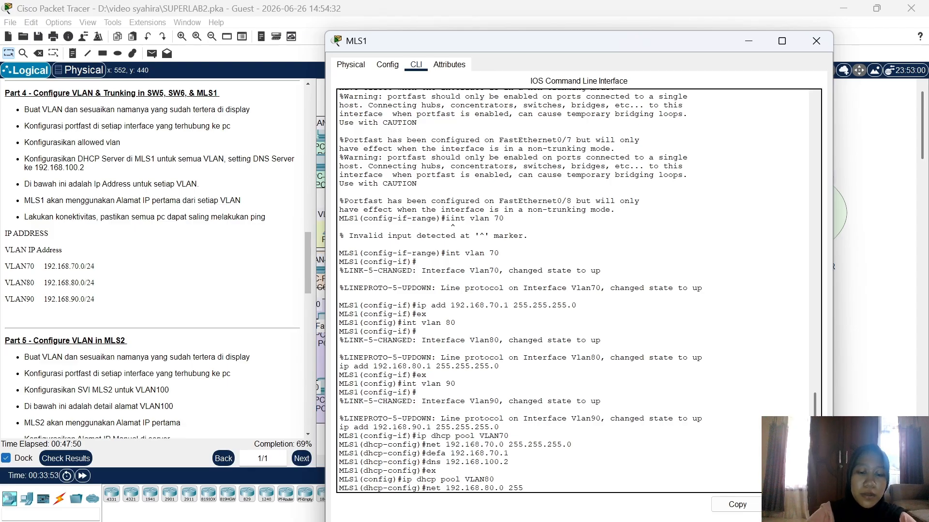
text(.255.255.0)
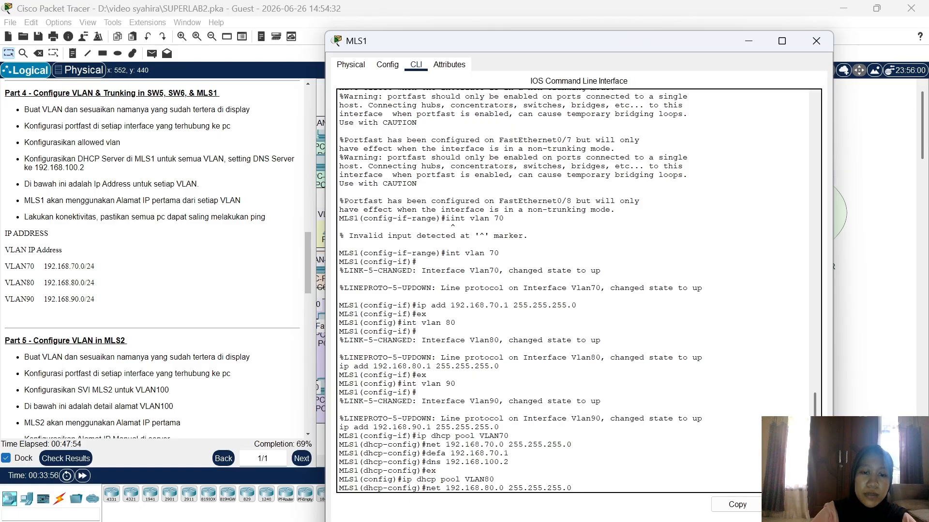
key(Return)
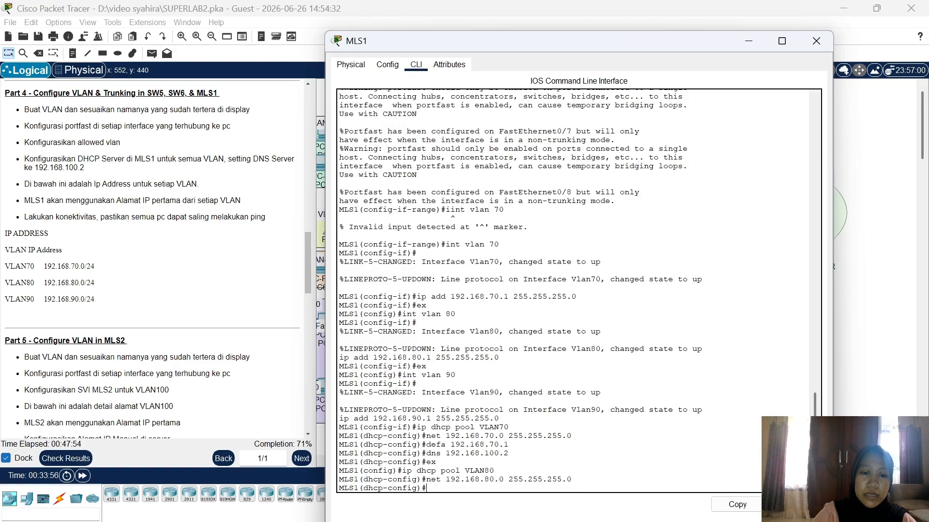
text(defa 192.168.80.)
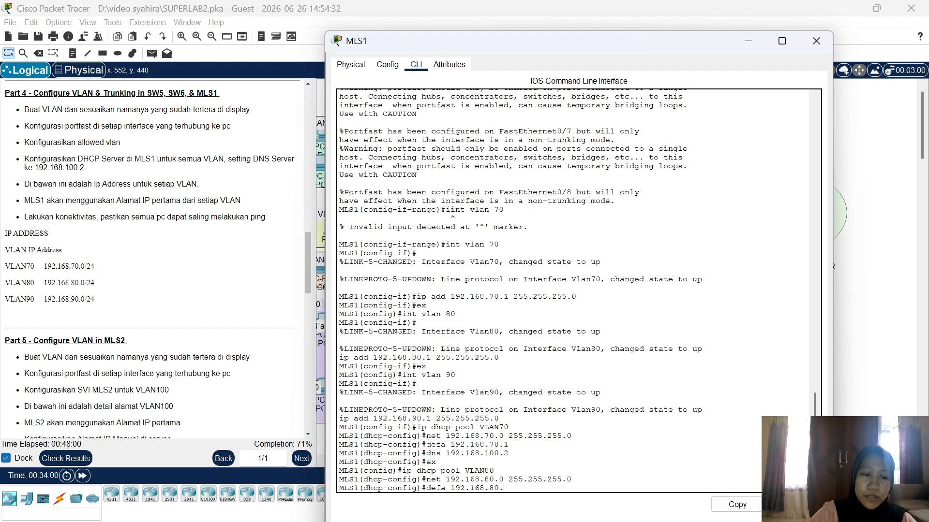
text(1)
key(Return)
text(dns 1)
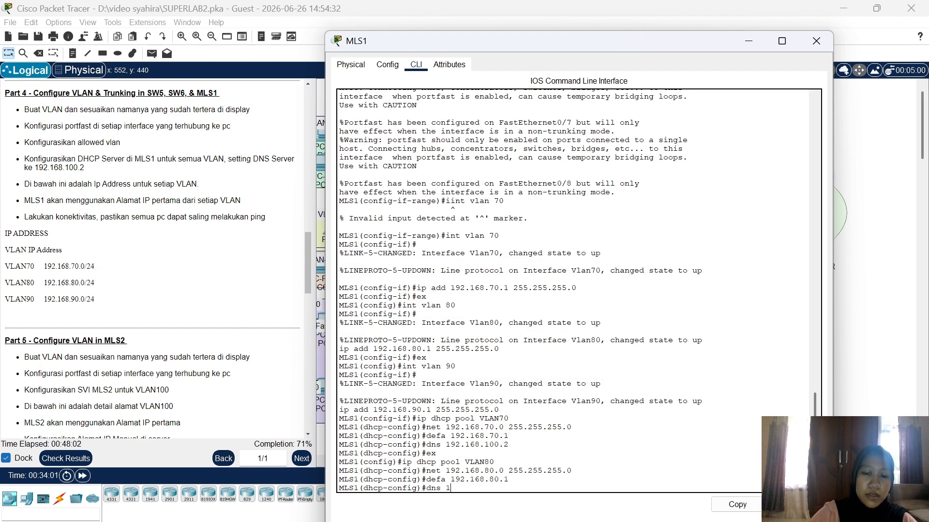
text(92.168.100.2)
key(Return)
text(ex)
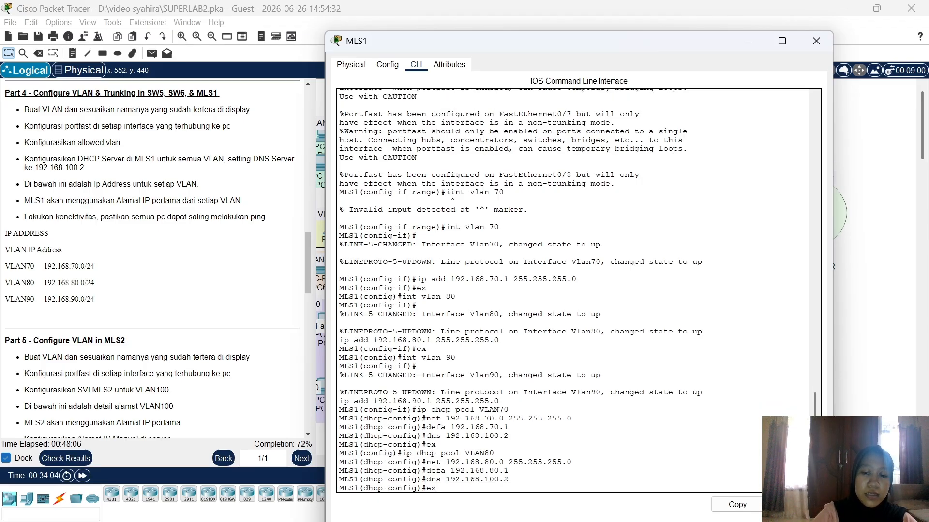
key(Return)
Step: Create the DHCP pool VLAN90 on MLS1 with ip dhcp pool VLAN90, correcting typos
text(ip h)
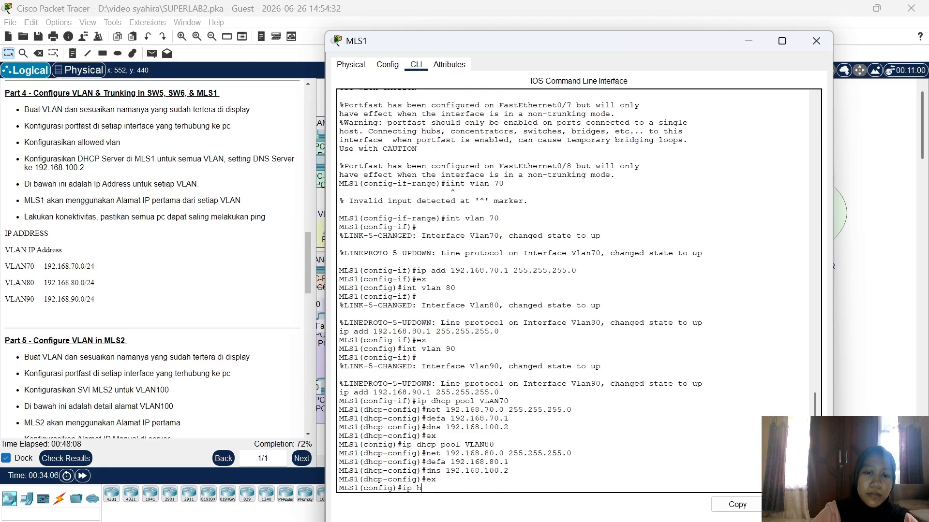
key(BackSpace)
text(dhc)
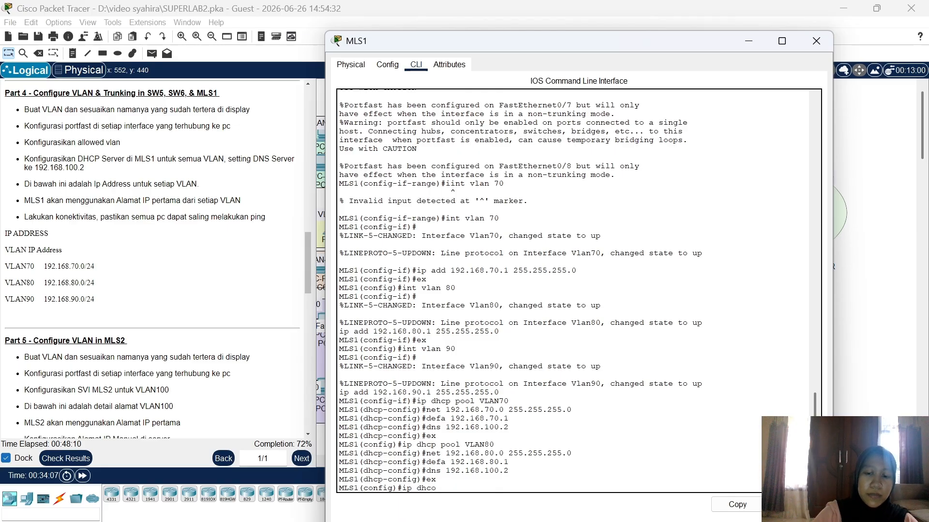
text(o)
key(BackSpace)
text(p)
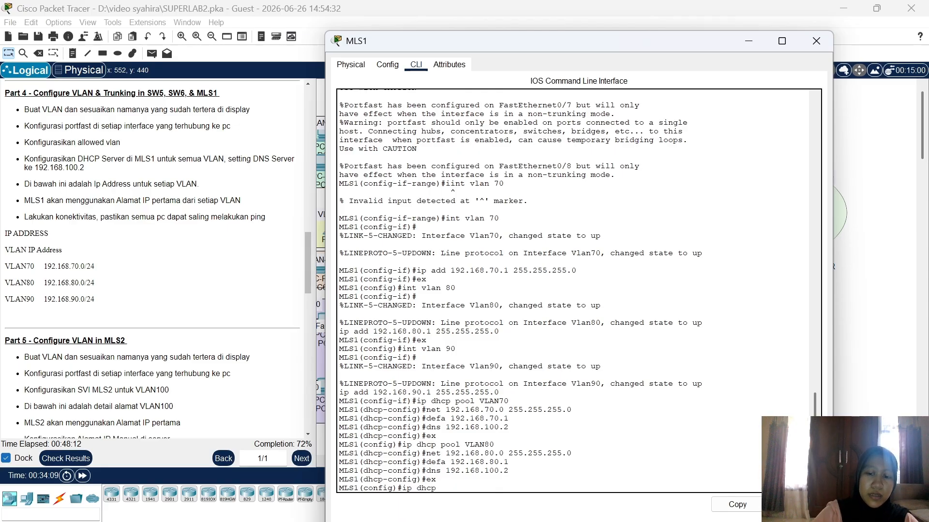
text( POO)
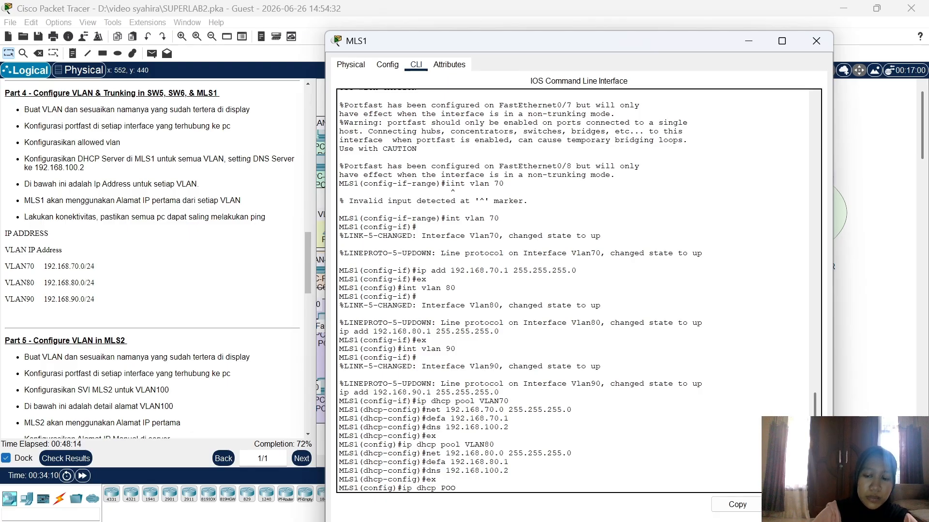
key(BackSpace)
key(BackSpace)
text(pool )
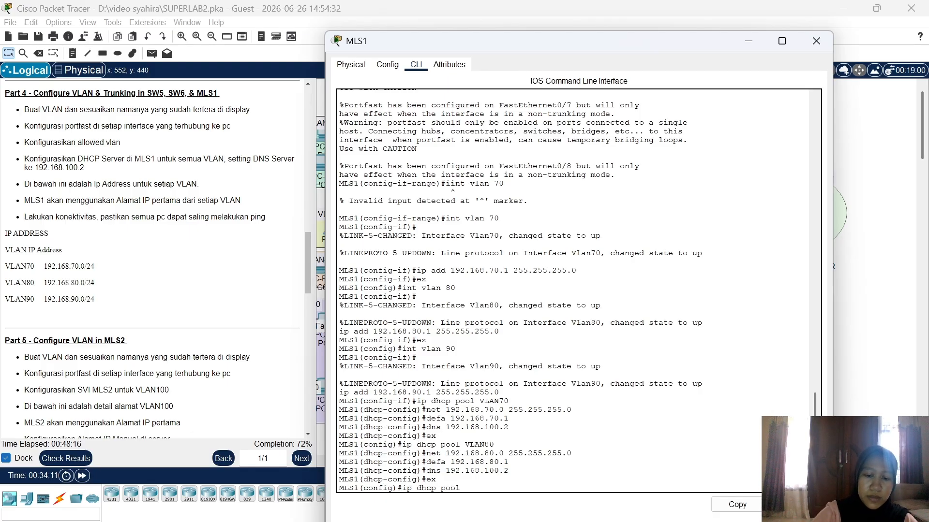
text(VLAN9)
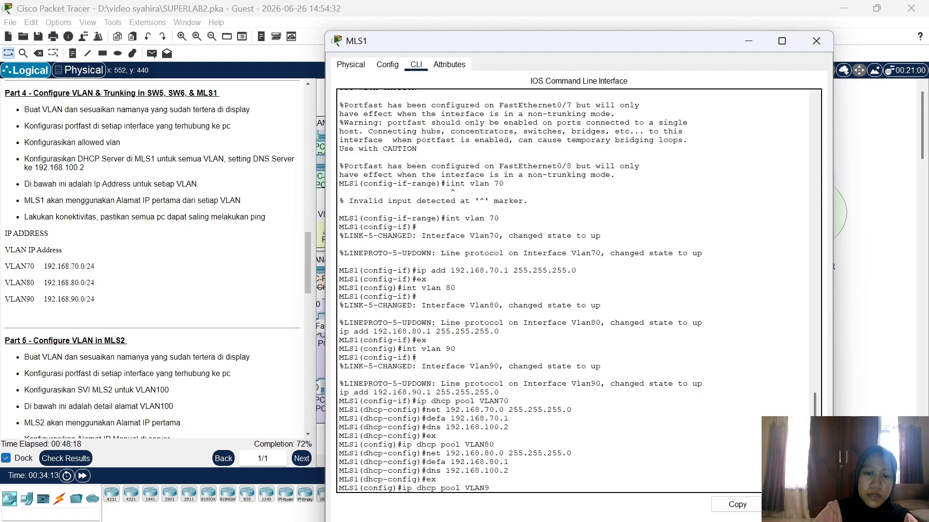
text(0)
key(Return)
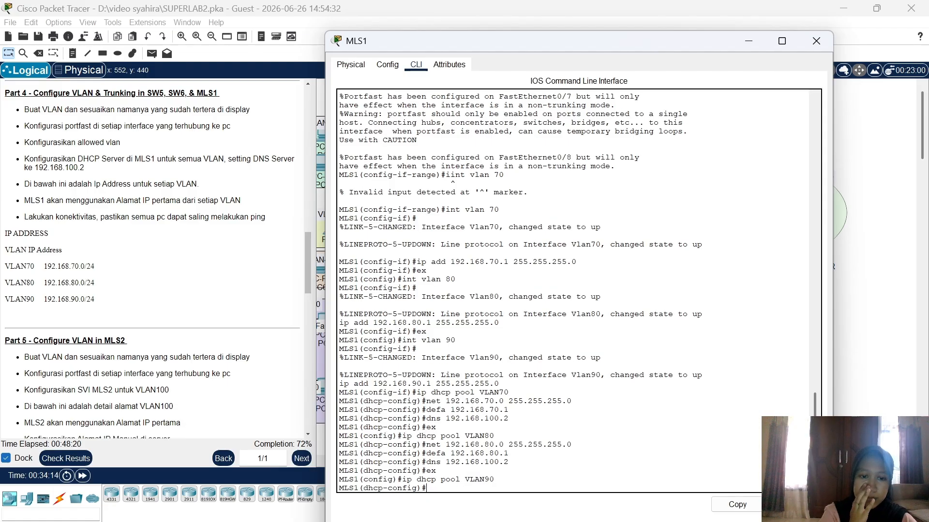
Step: Give the VLAN90 pool network 192.168.90.0/24, gateway 192.168.90.1 and DNS 192.168.100.2
text(ne)
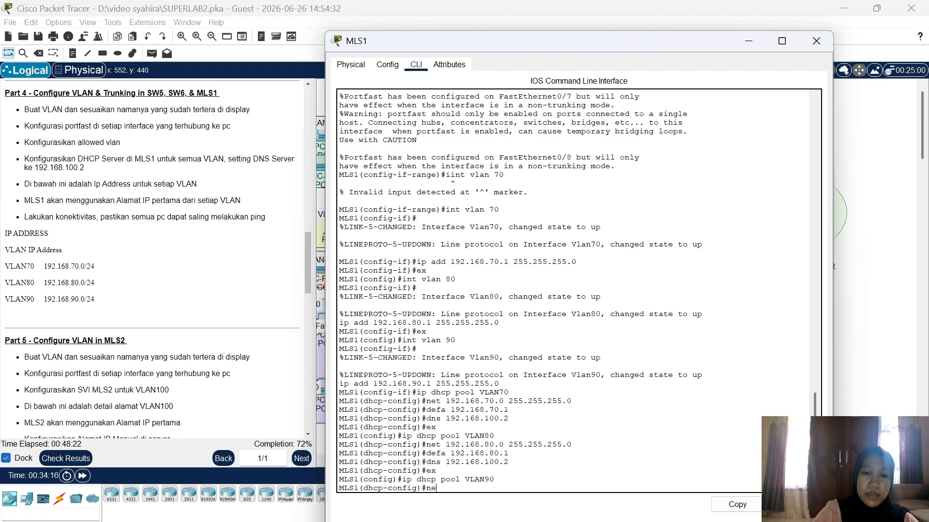
text(t 192.168)
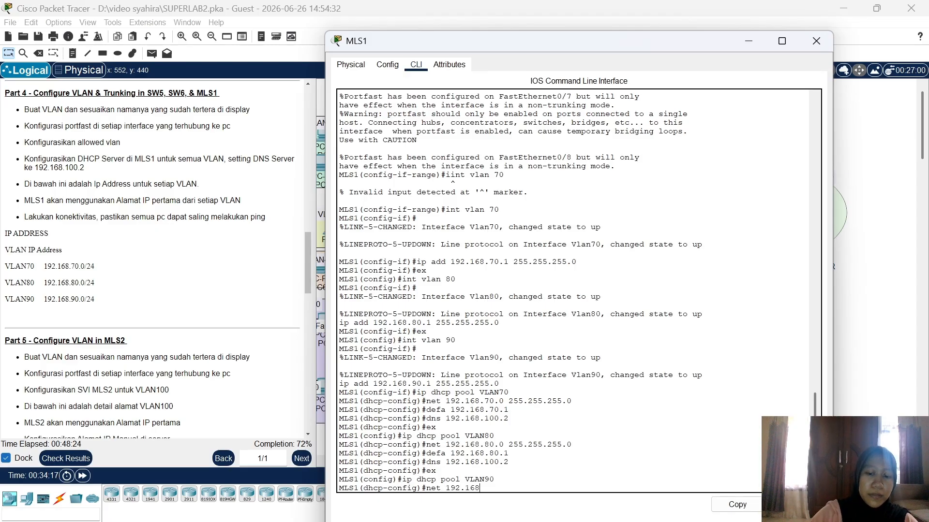
text(.90.0 2)
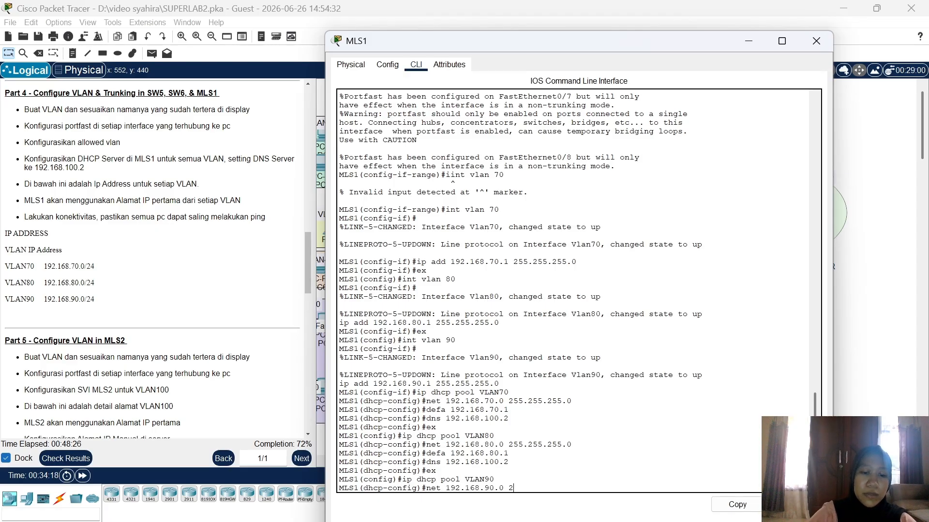
text(55.255.25)
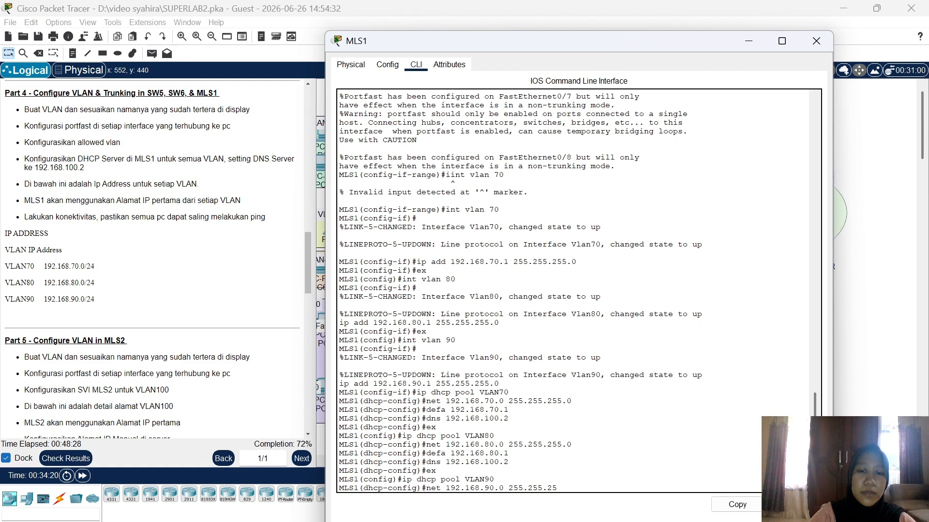
text(5.0)
key(Return)
text(d)
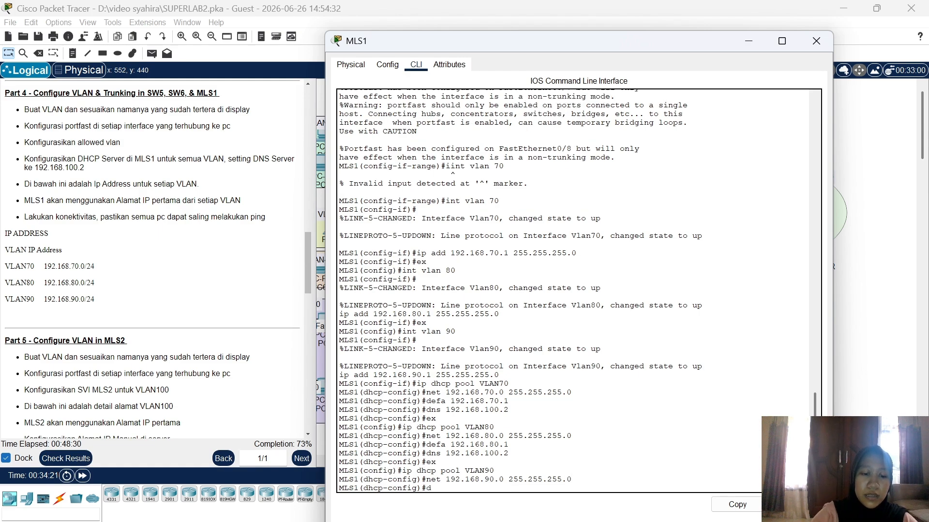
text(efa 192.1)
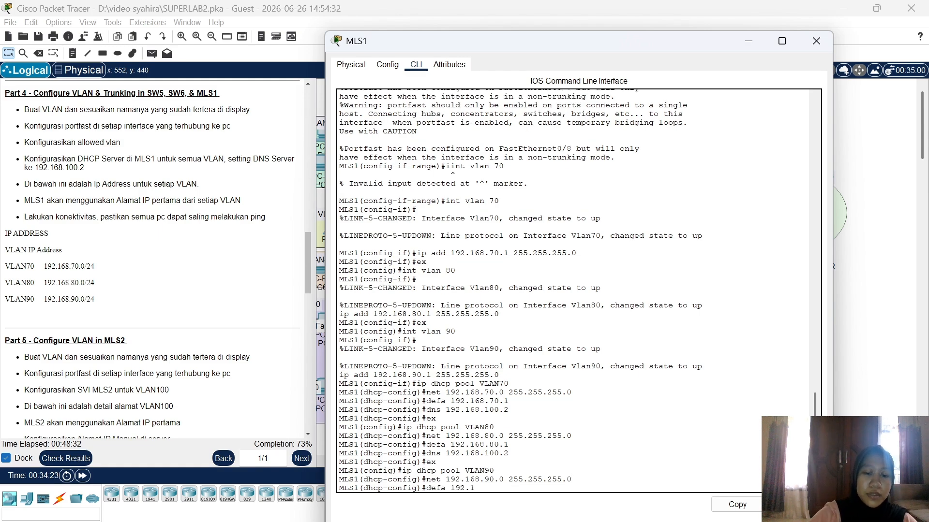
text(68.90.1)
key(Return)
text(dns)
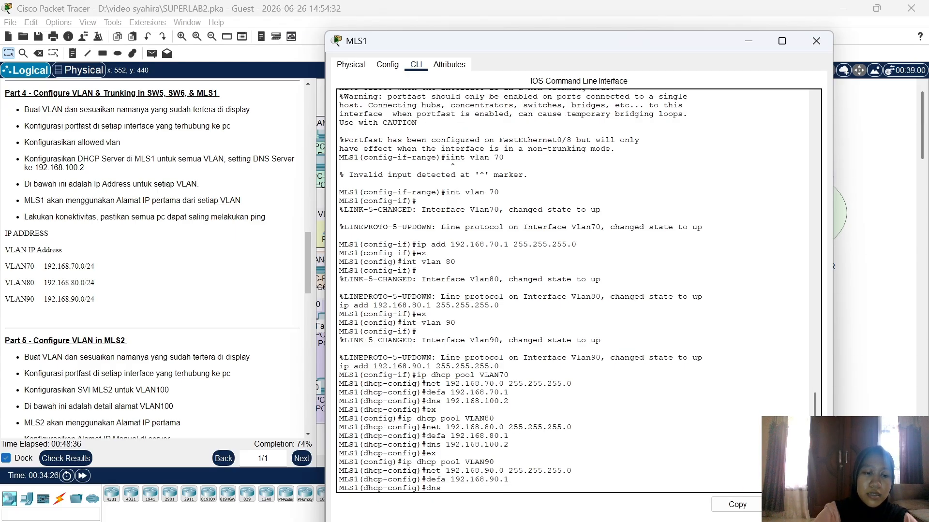
text( 192.168.)
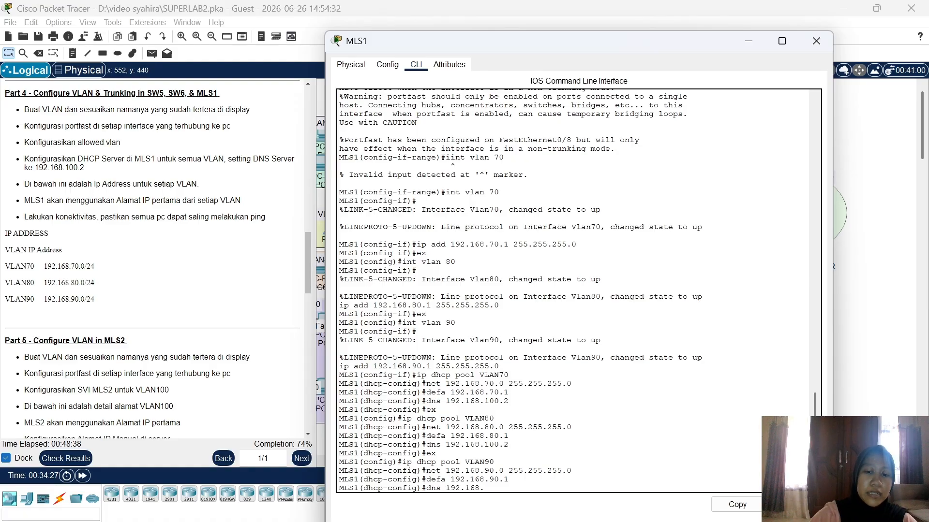
text(100.2)
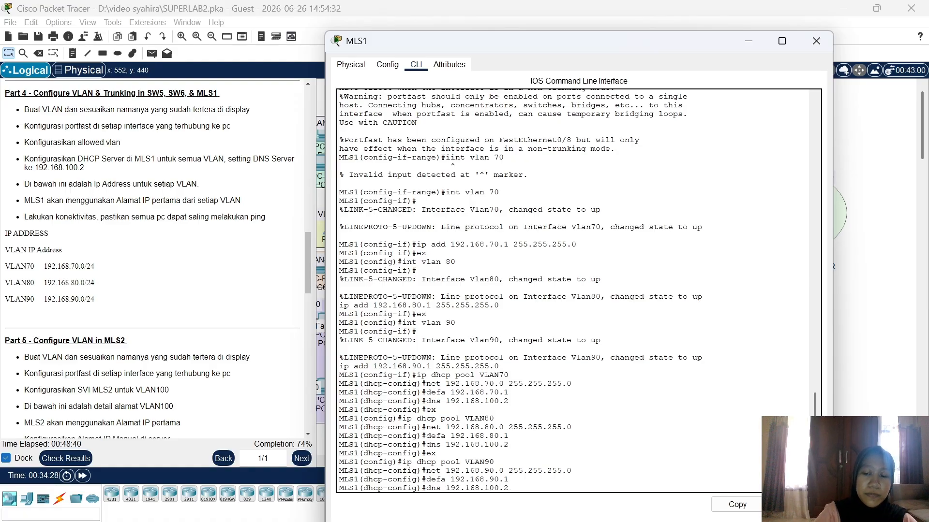
key(Return)
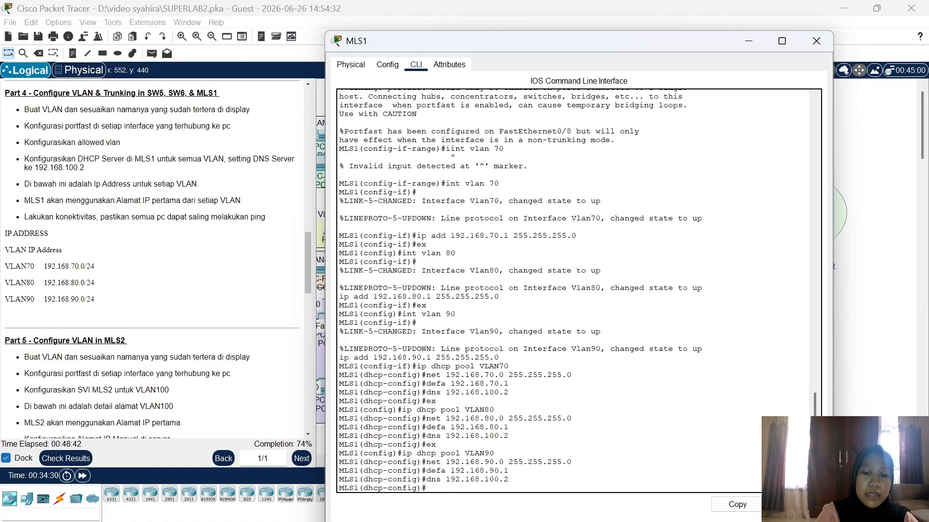
text(ip)
text( dhcp)
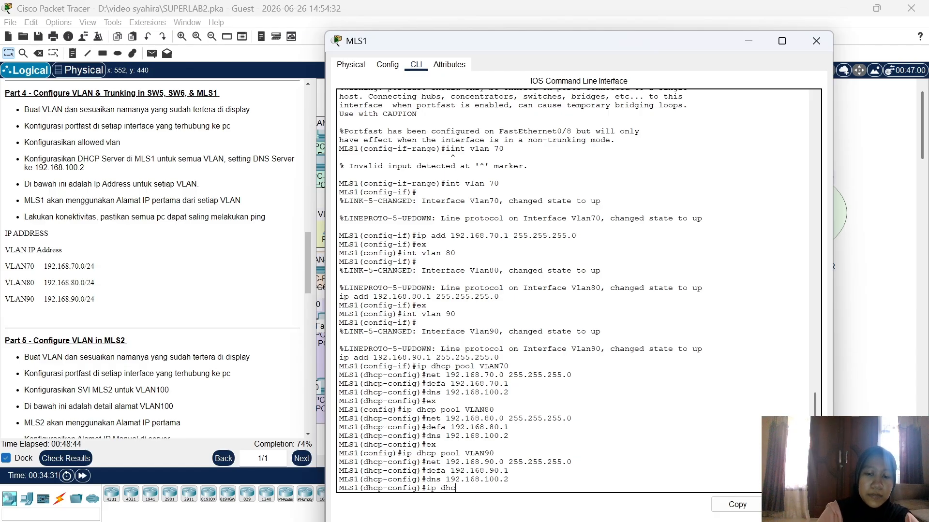
text( excl)
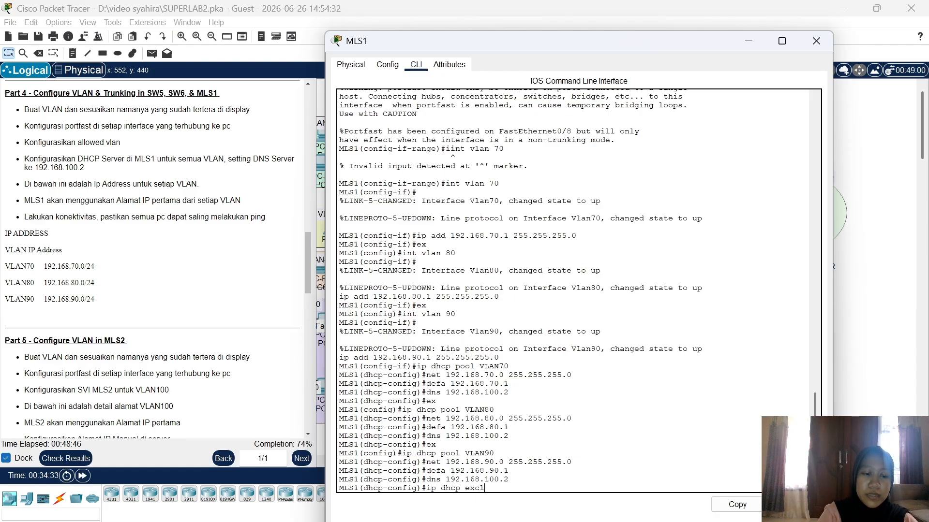
Step: Abandon the unfinished exclusion command and leave the VLAN90 pool configuration
key(Tab)
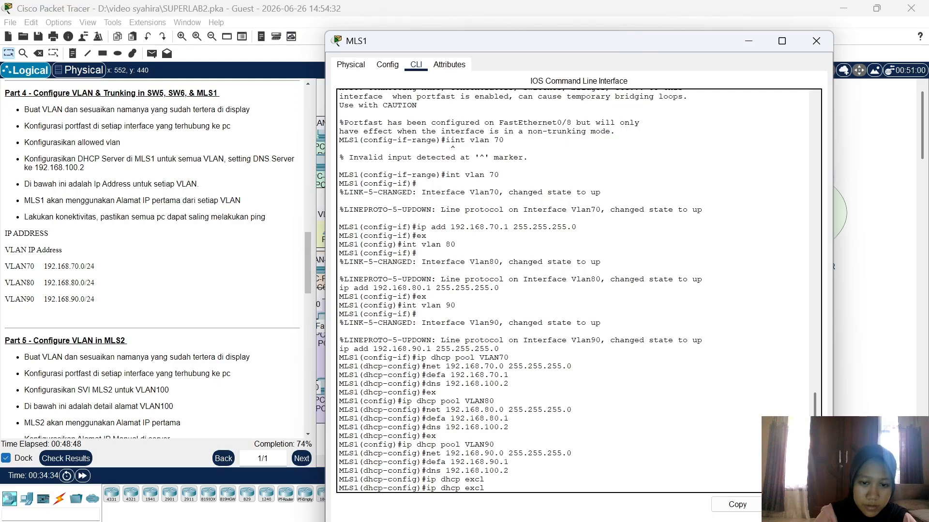
key(BackSpace)
key(BackSpace)
key(BackSpace)
key(BackSpace)
key(BackSpace)
key(BackSpace)
key(BackSpace)
key(BackSpace)
key(BackSpace)
key(BackSpace)
key(BackSpace)
key(BackSpace)
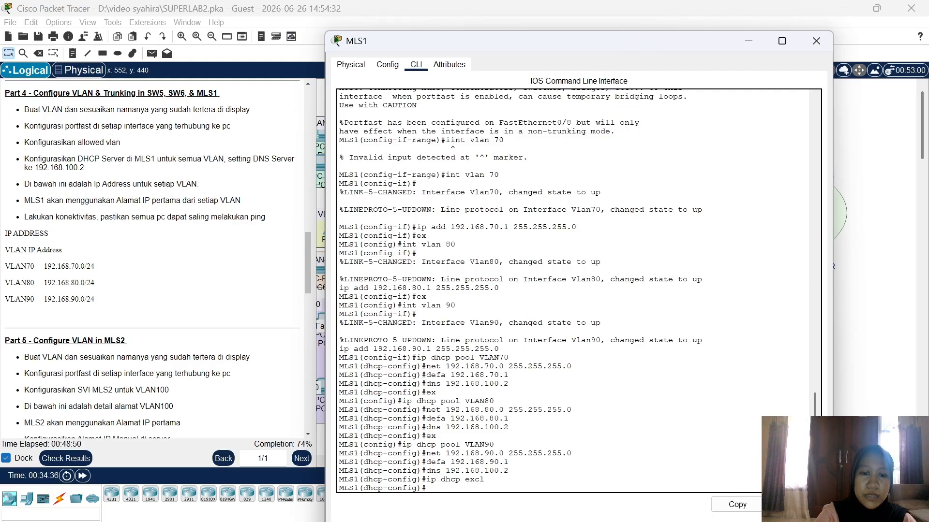
text(ex)
key(Return)
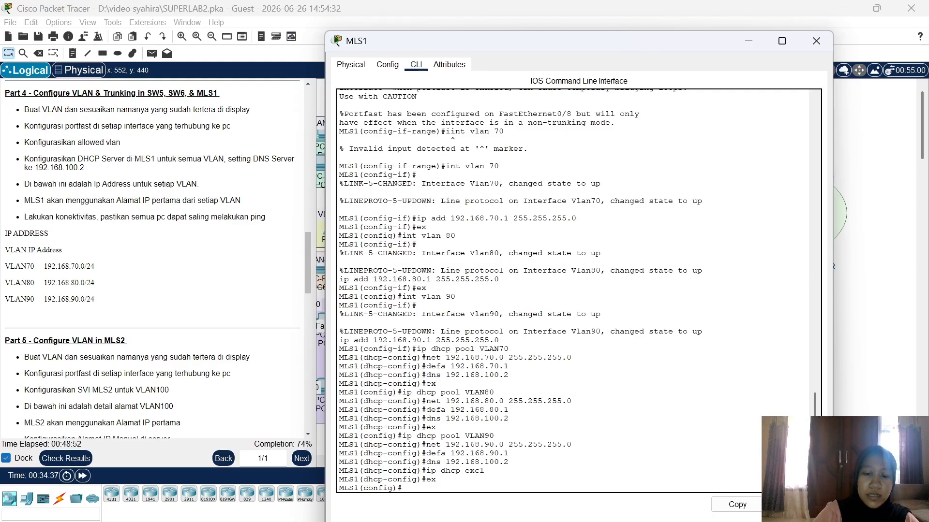
Step: Exclude 192.168.70.1, 192.168.80.1 and 192.168.90.1 from DHCP, then exit to privileged mode
text(ip dhc)
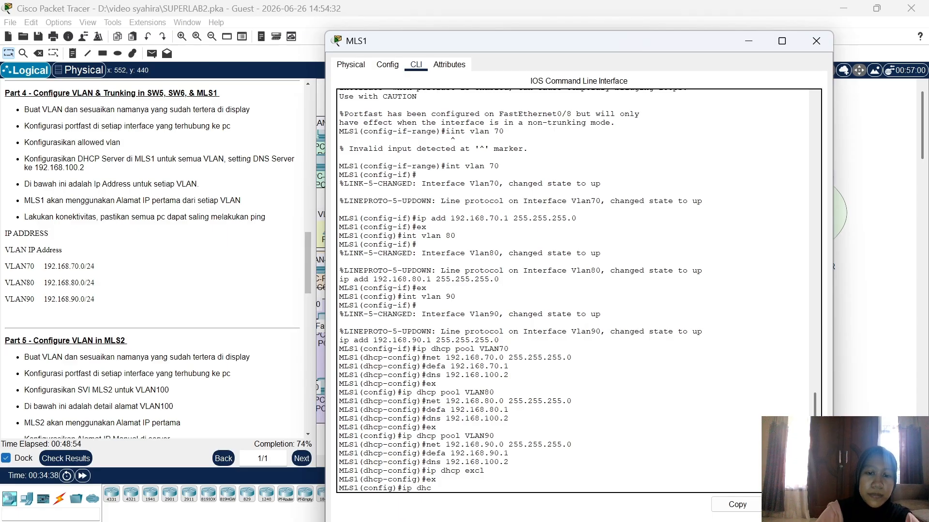
text(p excl)
key(Tab)
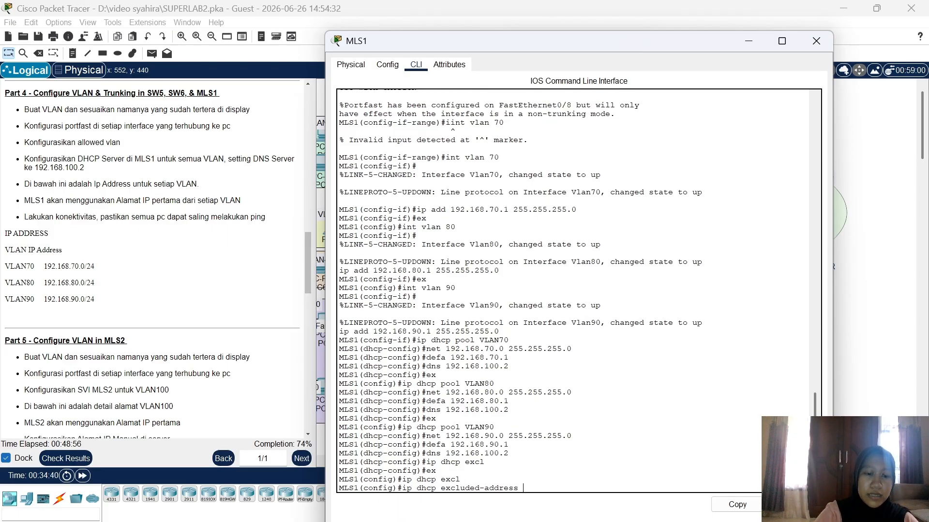
text(192.168)
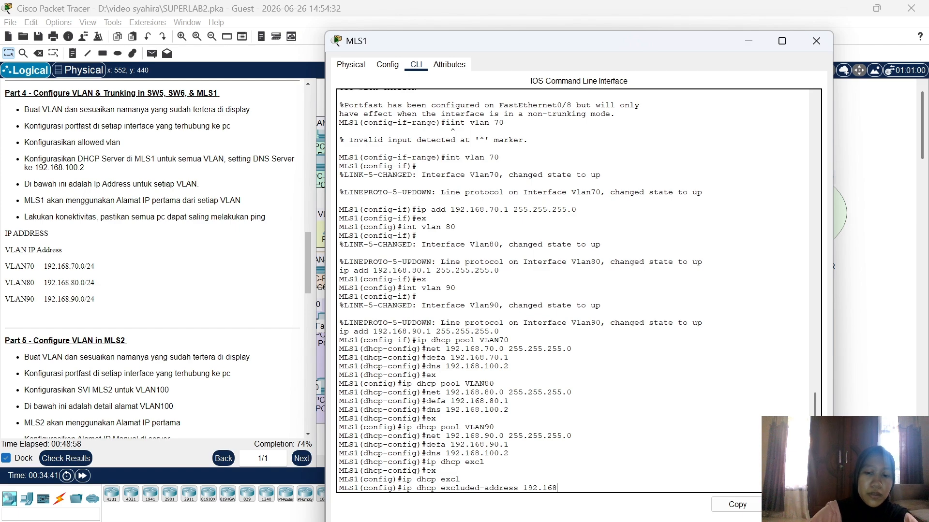
text(.70.1)
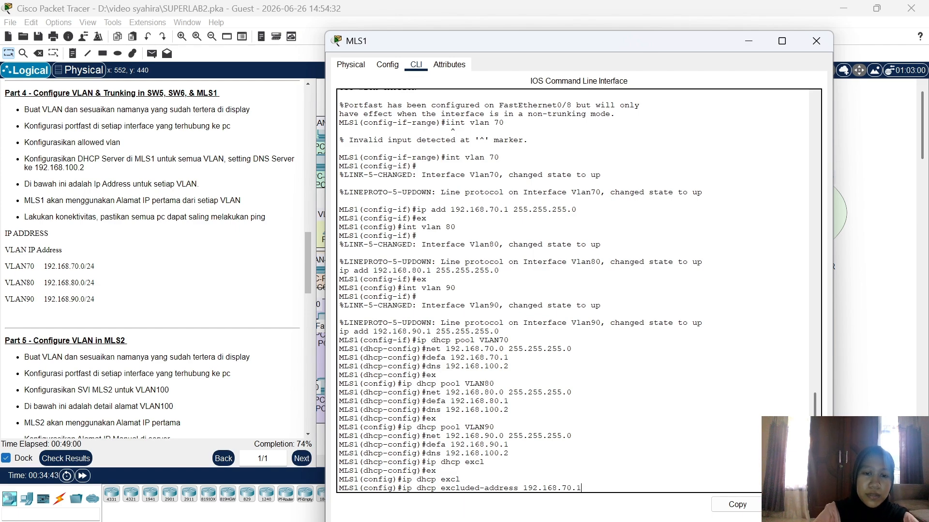
key(Return)
text(ip dhc)
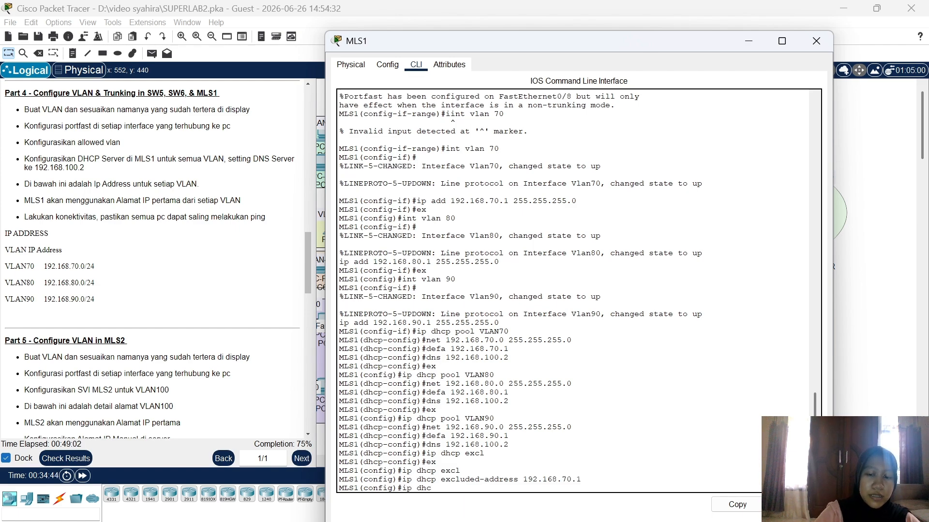
text(p excl)
key(Tab)
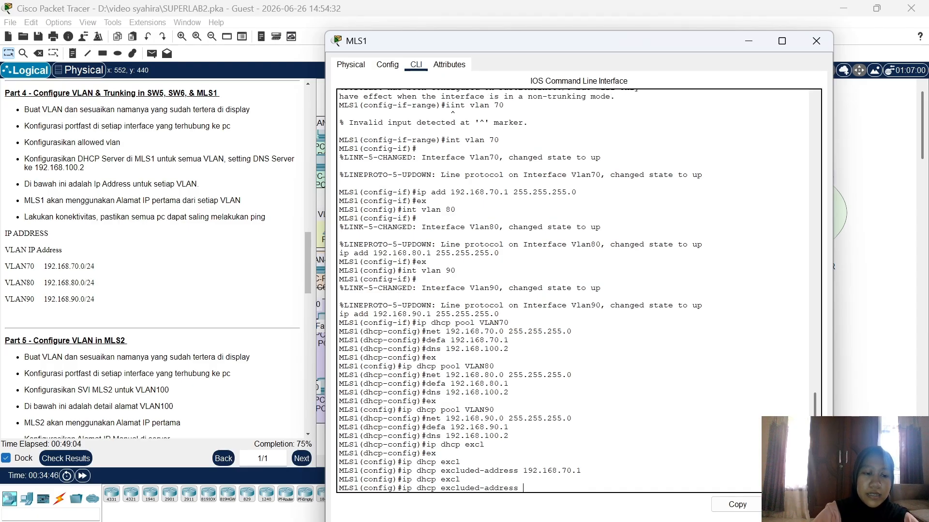
text(192.168)
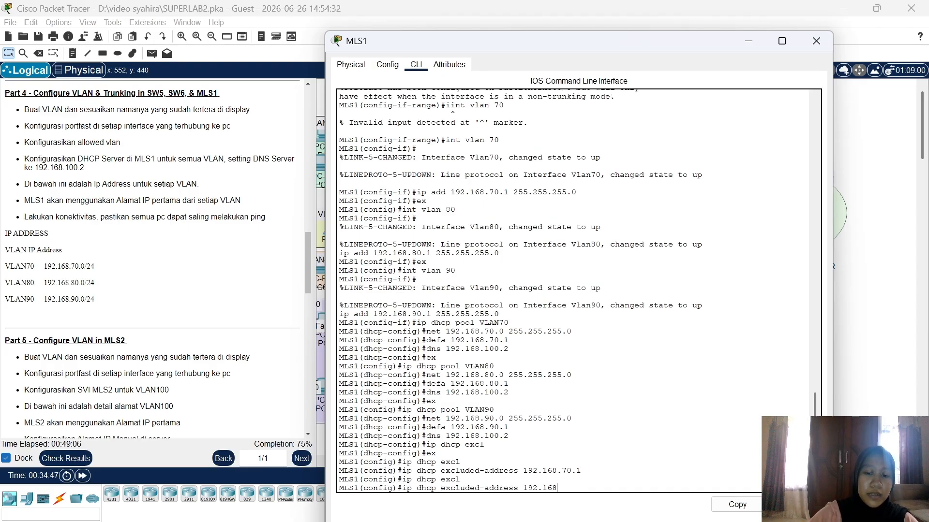
text(.80.1)
key(Return)
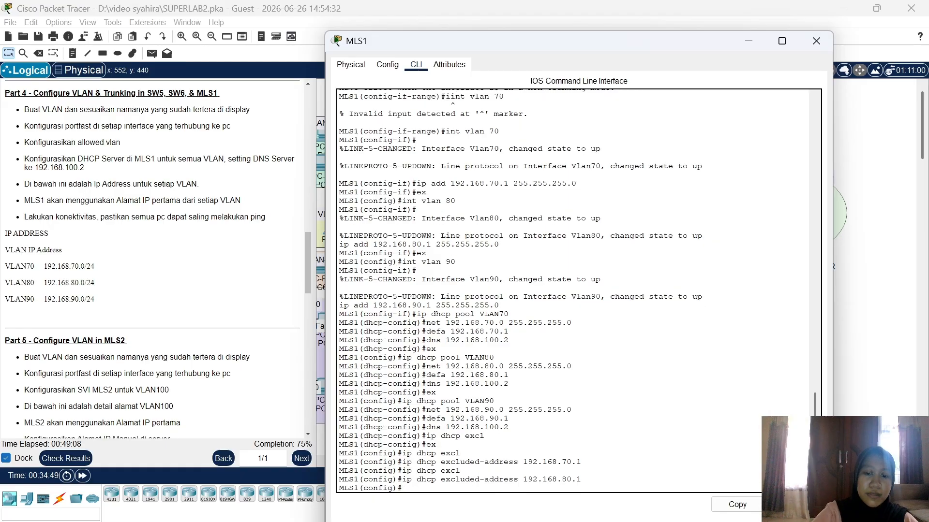
text(ip dhc)
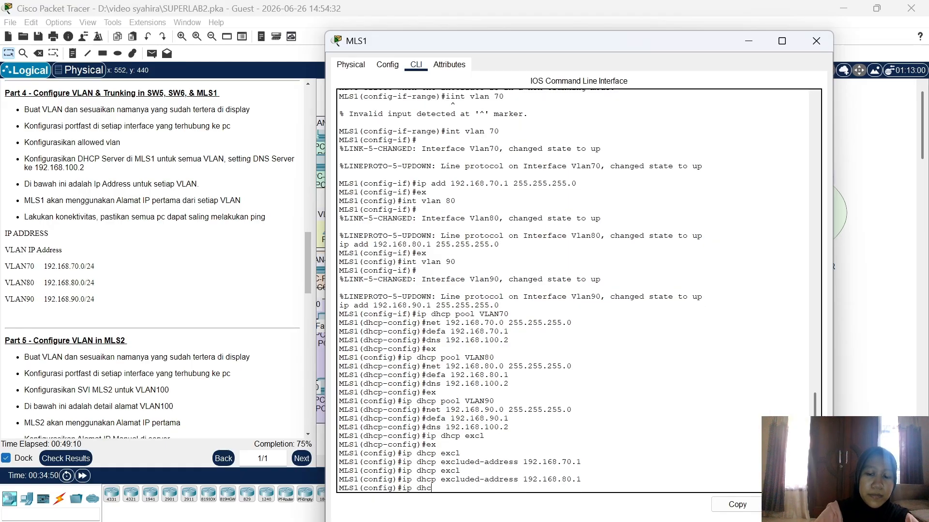
text(p excl)
key(Tab)
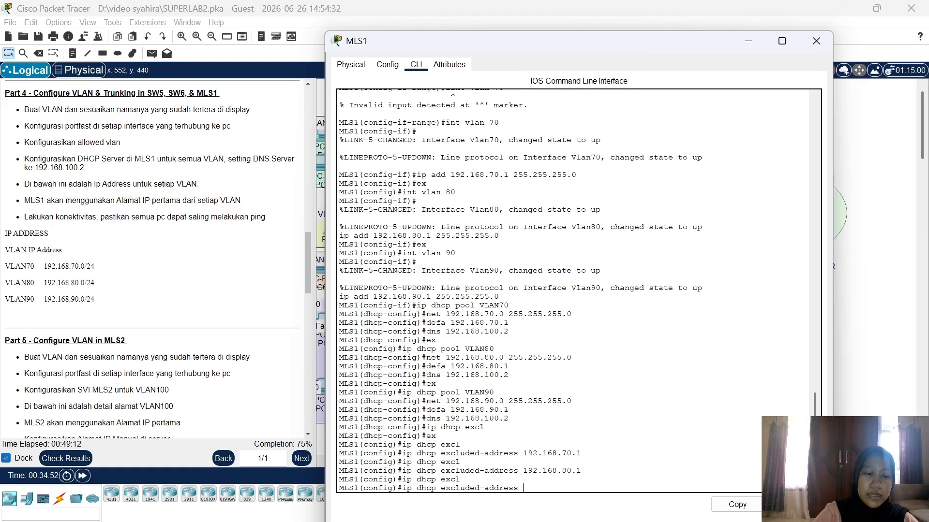
text(192.168)
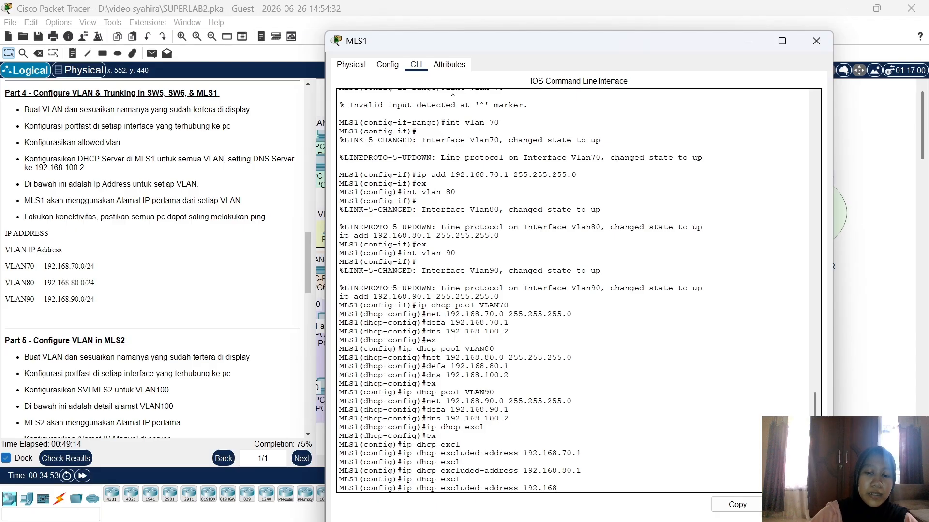
text(.90.)
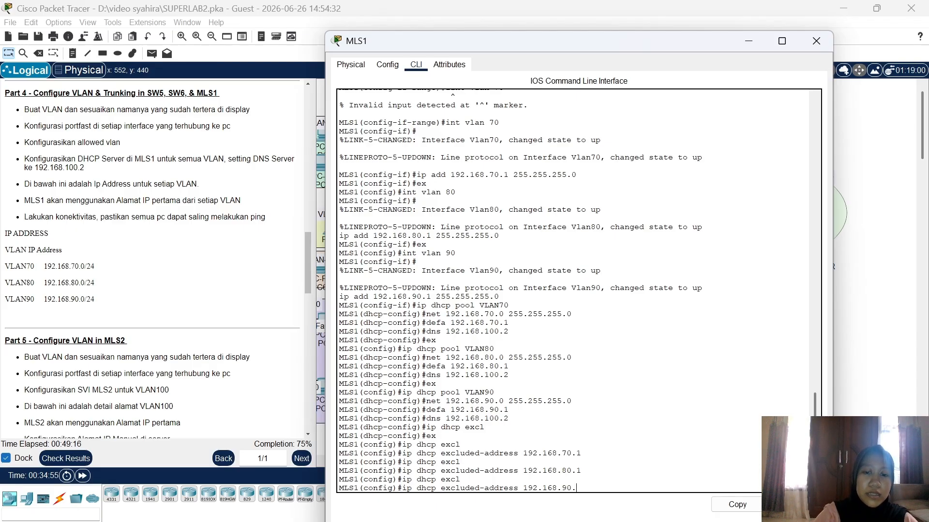
text(1)
key(Return)
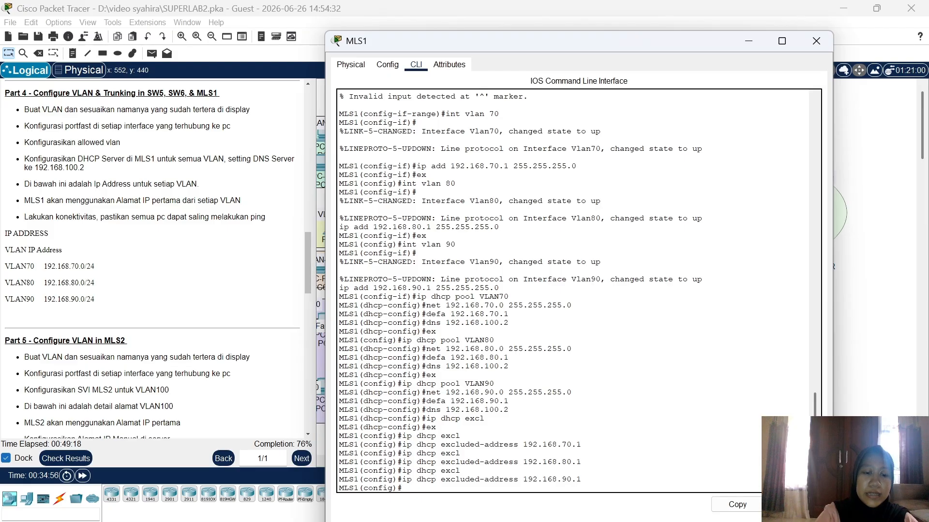
text(ex)
key(Return)
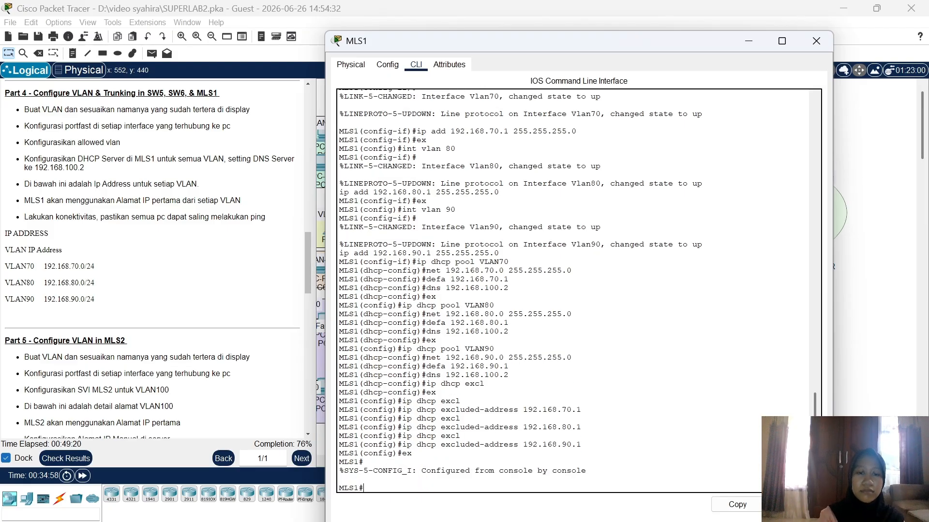
Step: Switch PC16 and PC17 to DHCP addressing in their IP Configuration
click(808, 40)
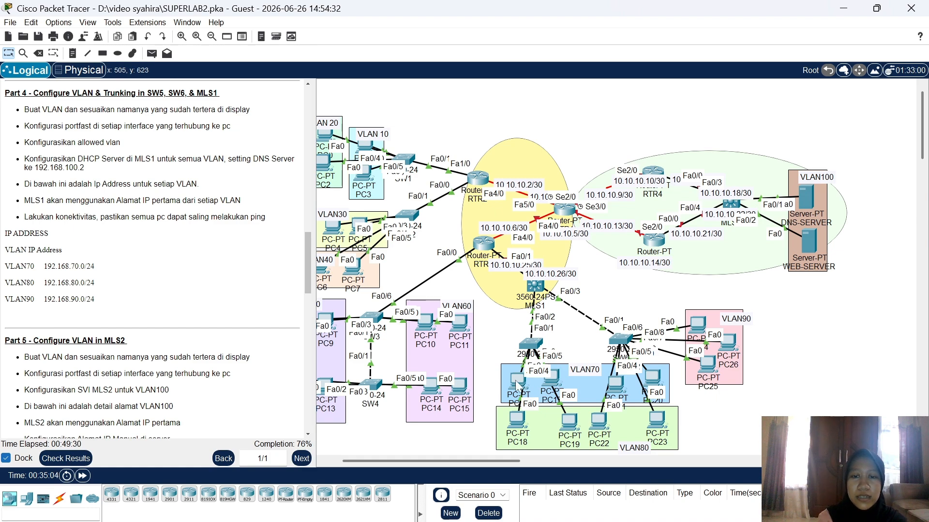
click(515, 381)
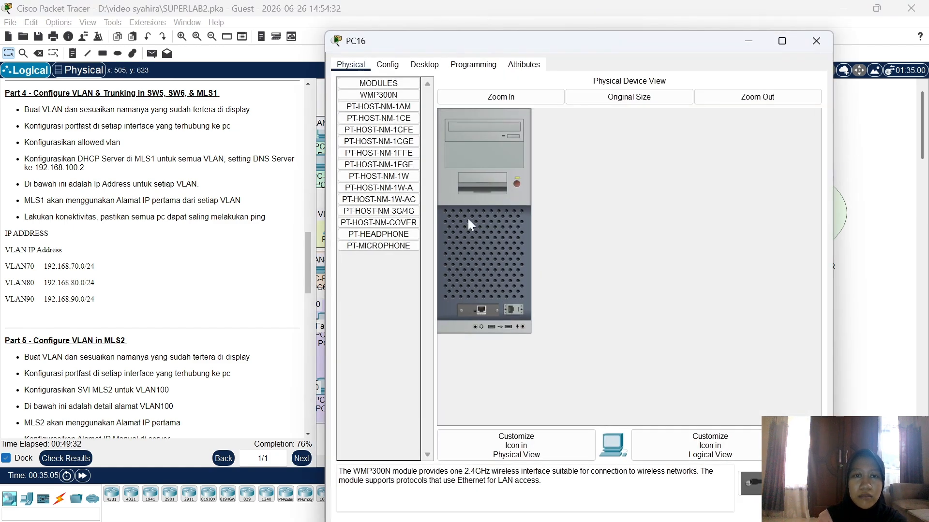
click(423, 65)
click(392, 91)
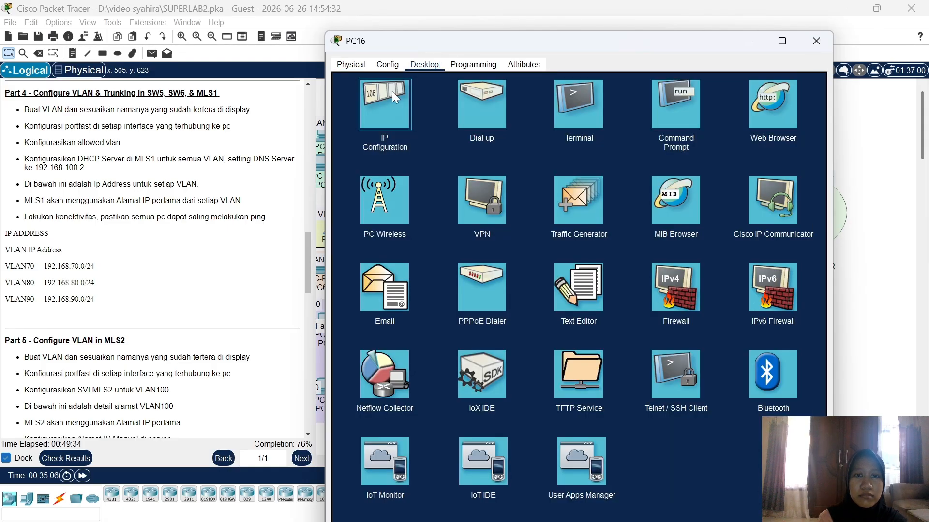
click(364, 127)
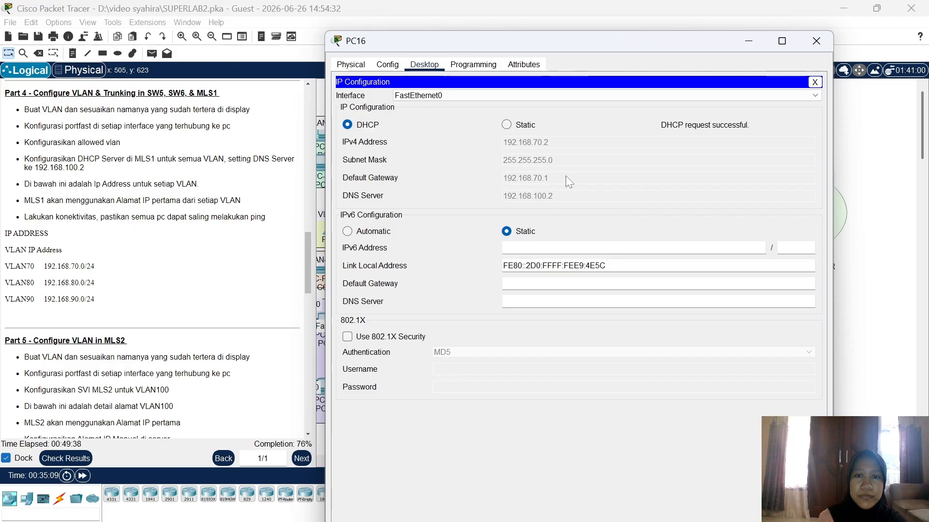
click(815, 41)
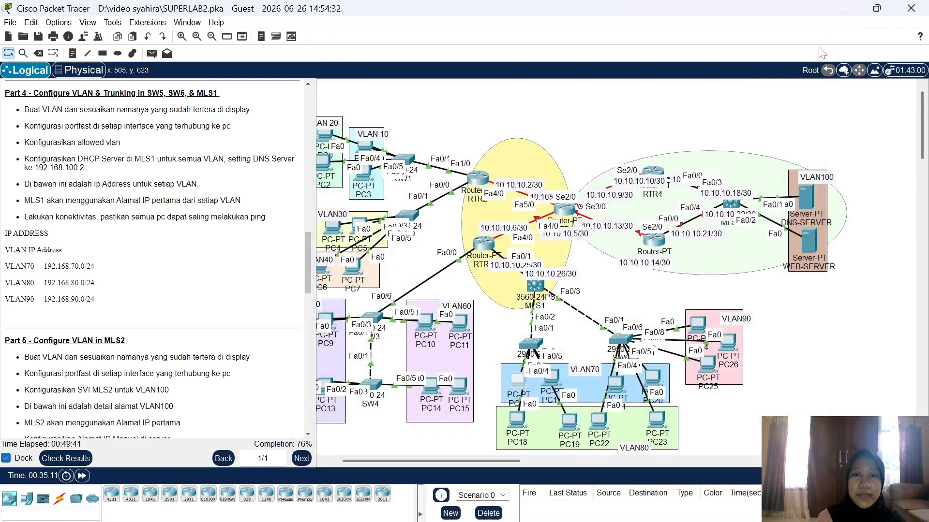
click(554, 379)
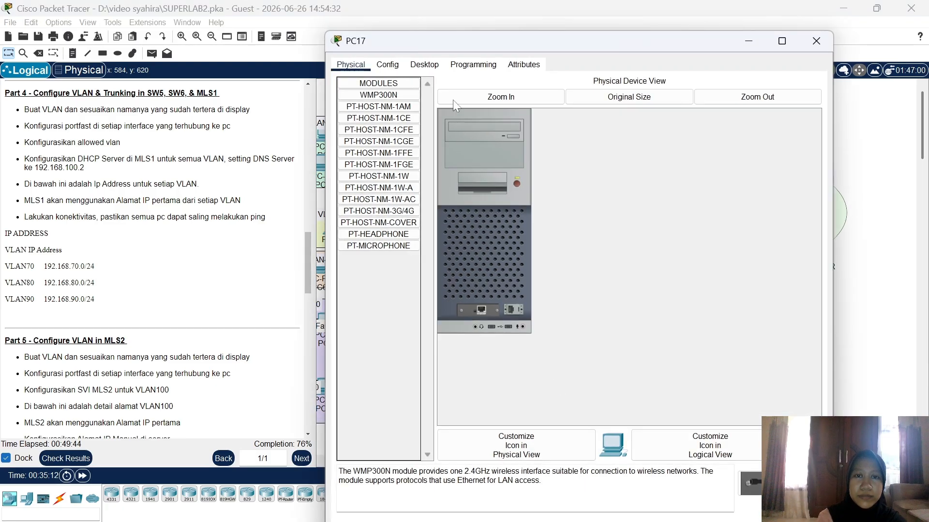
click(424, 65)
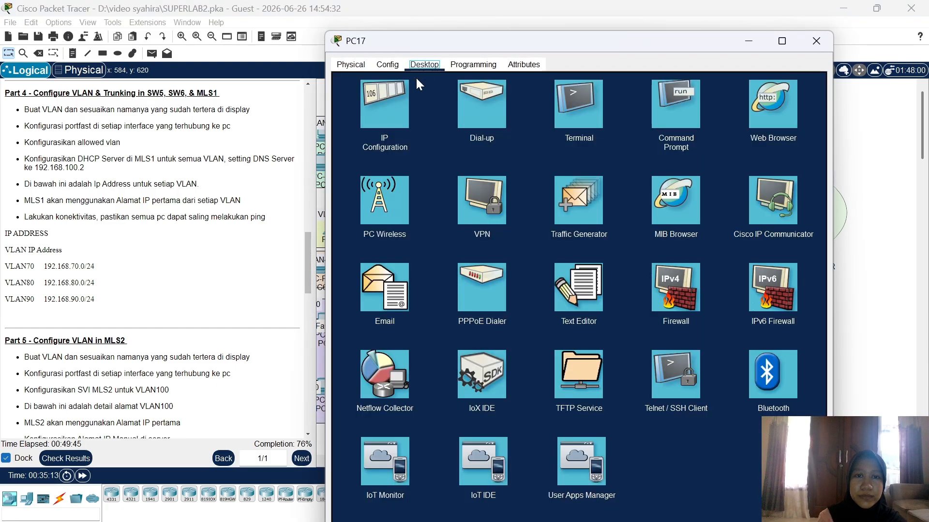
click(387, 113)
click(347, 125)
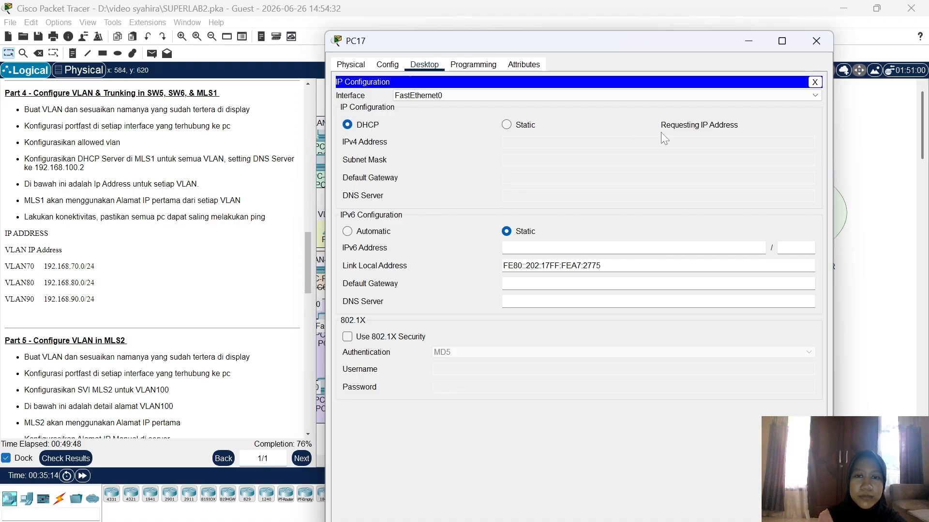
click(811, 48)
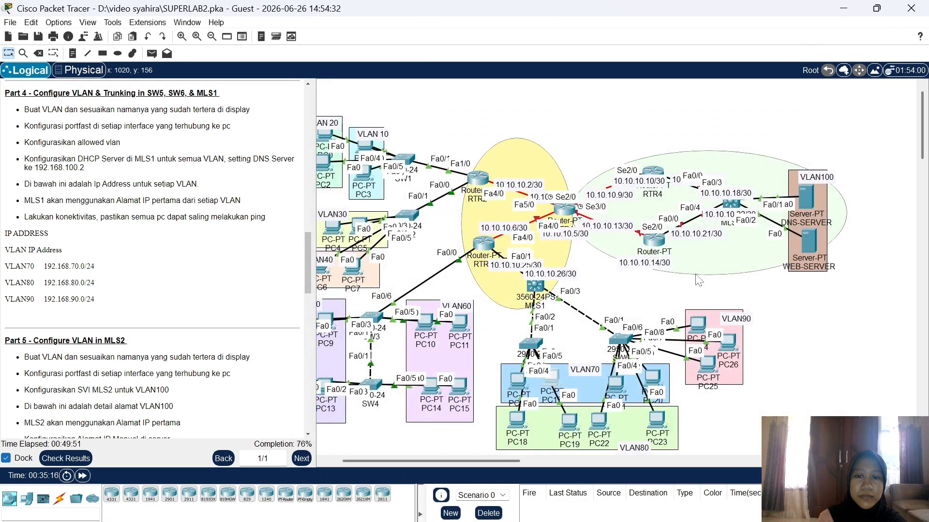
Step: Switch PC21 and PC20 to DHCP, with PC20 leasing 192.168.70.5
click(616, 384)
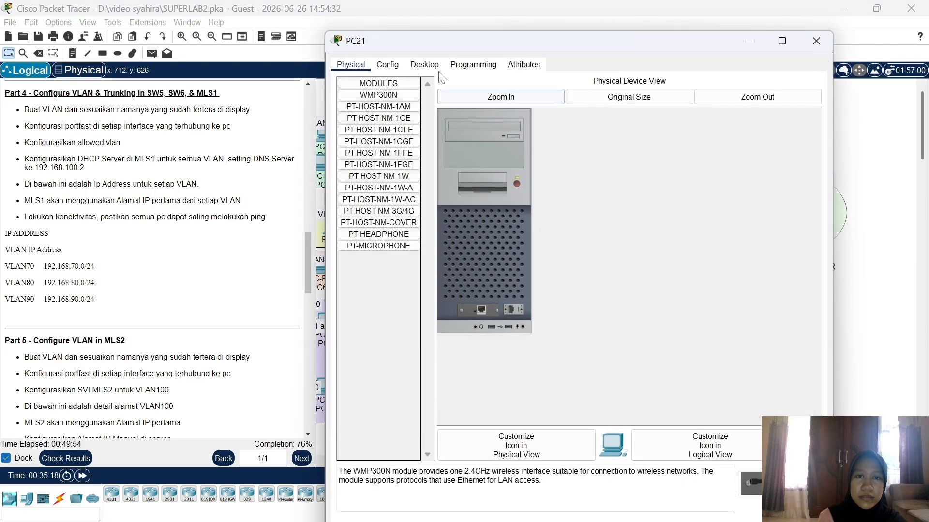
click(424, 65)
click(386, 102)
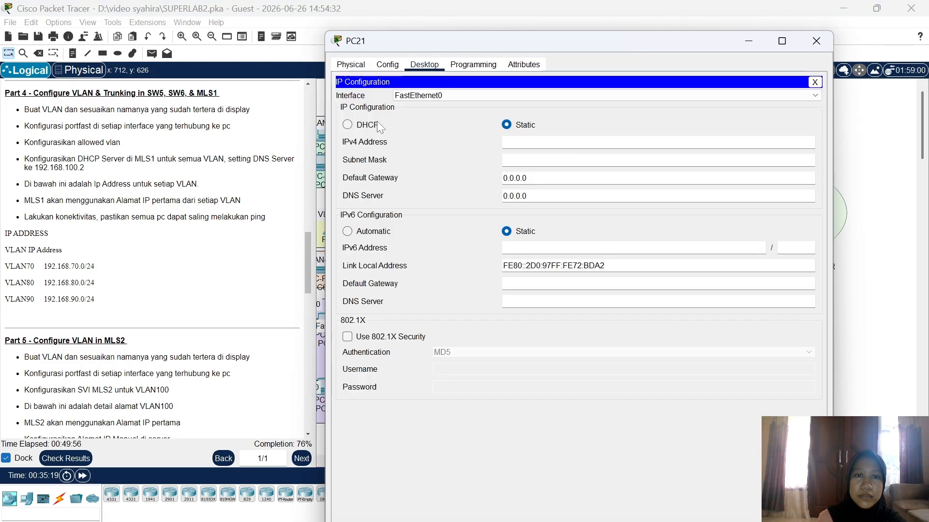
click(371, 127)
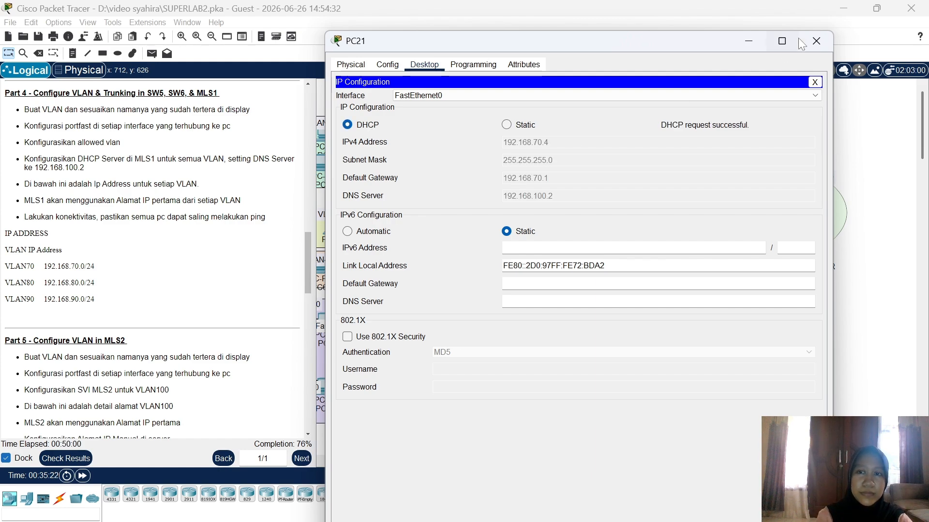
click(818, 40)
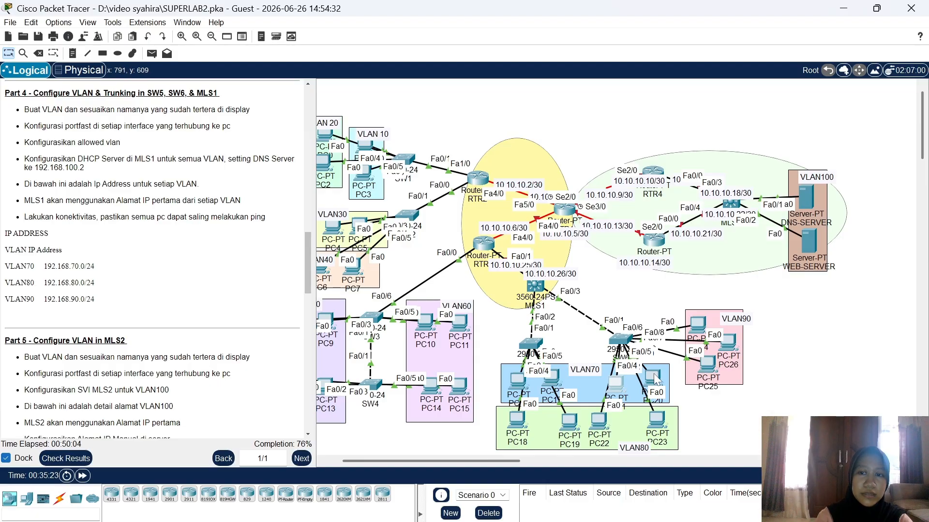
click(654, 373)
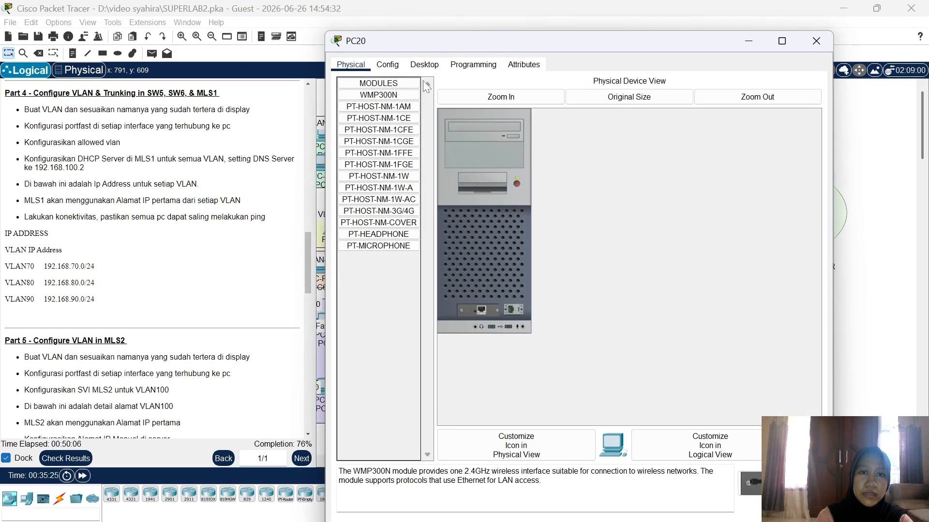
click(424, 64)
click(377, 97)
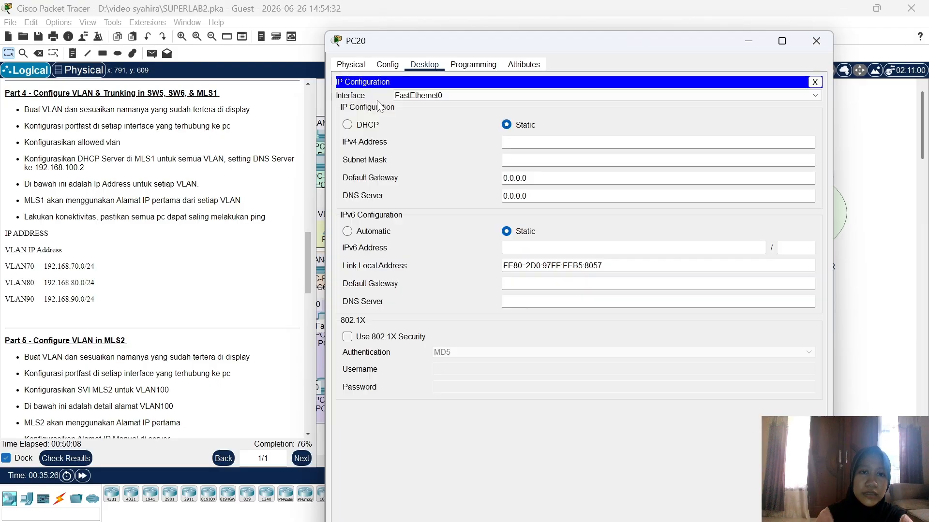
click(347, 124)
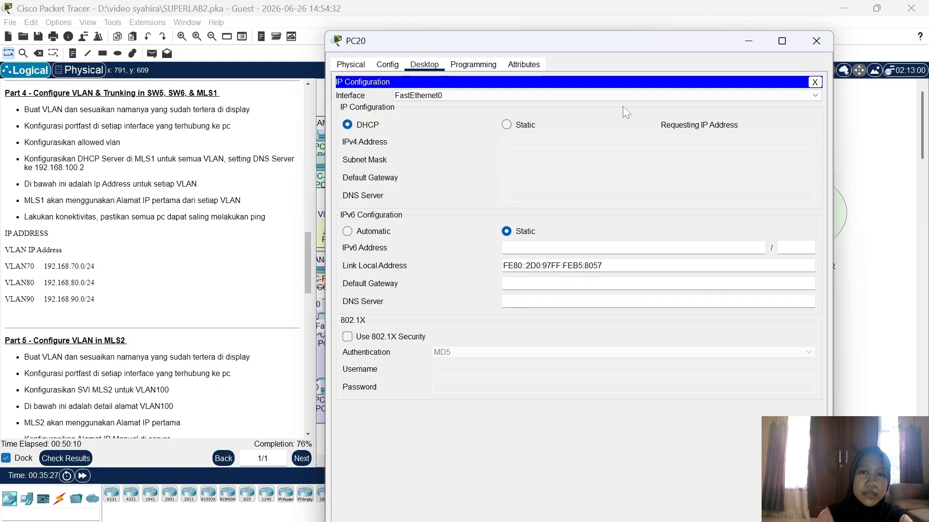
click(816, 42)
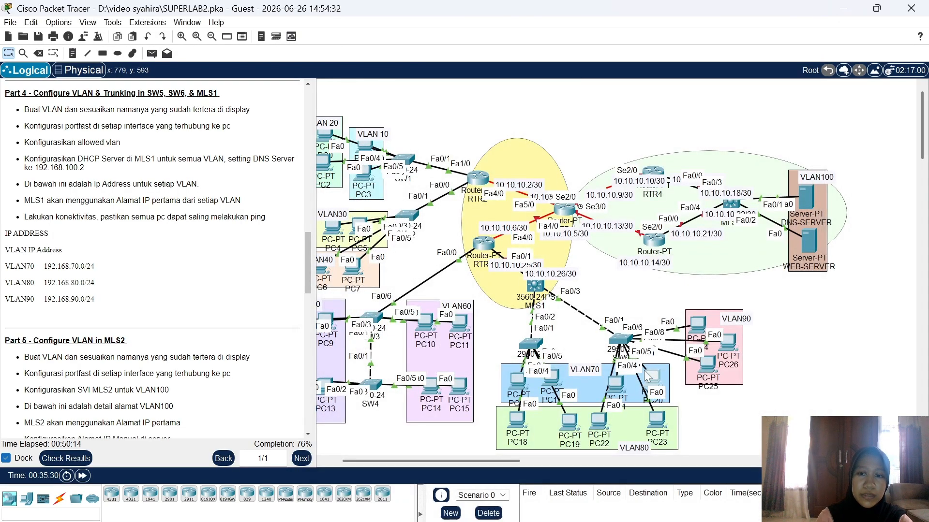
Step: Switch PC18 and PC19 to DHCP addressing in their IP Configuration
click(519, 422)
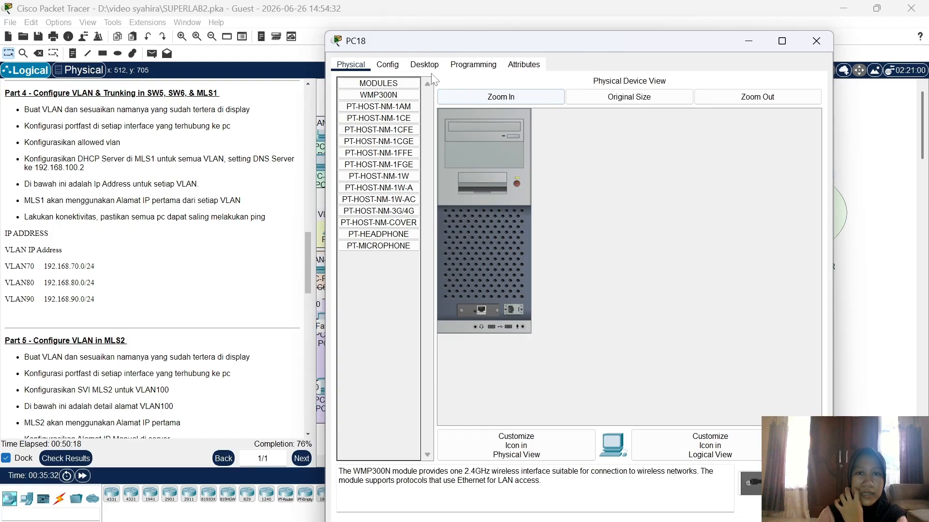
click(425, 65)
click(388, 124)
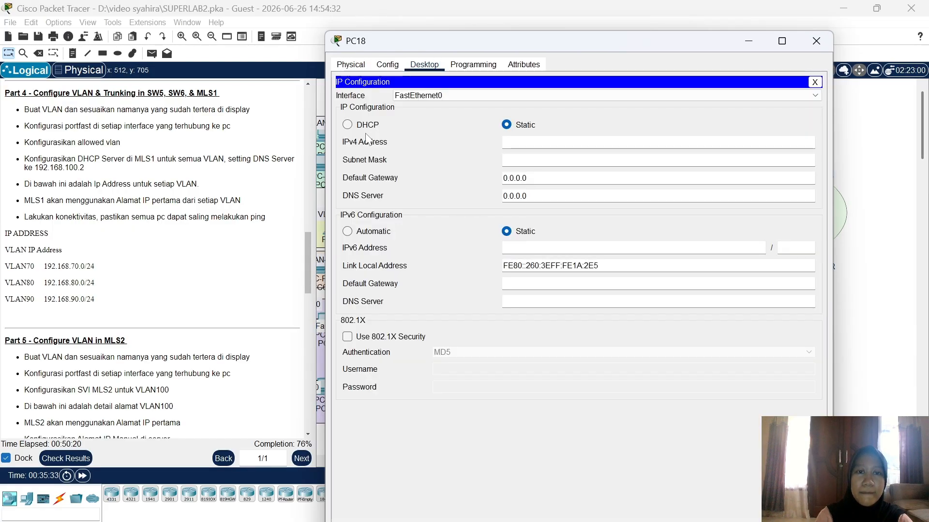
click(367, 125)
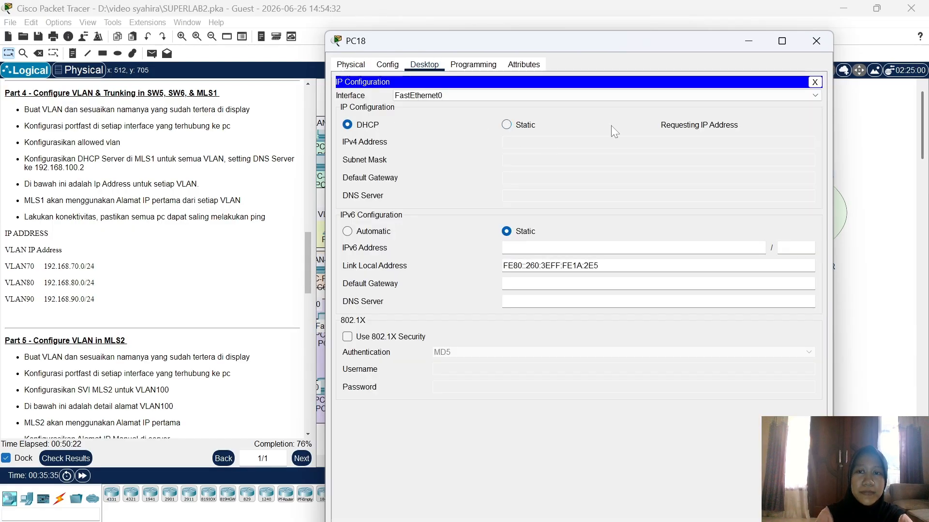
click(815, 41)
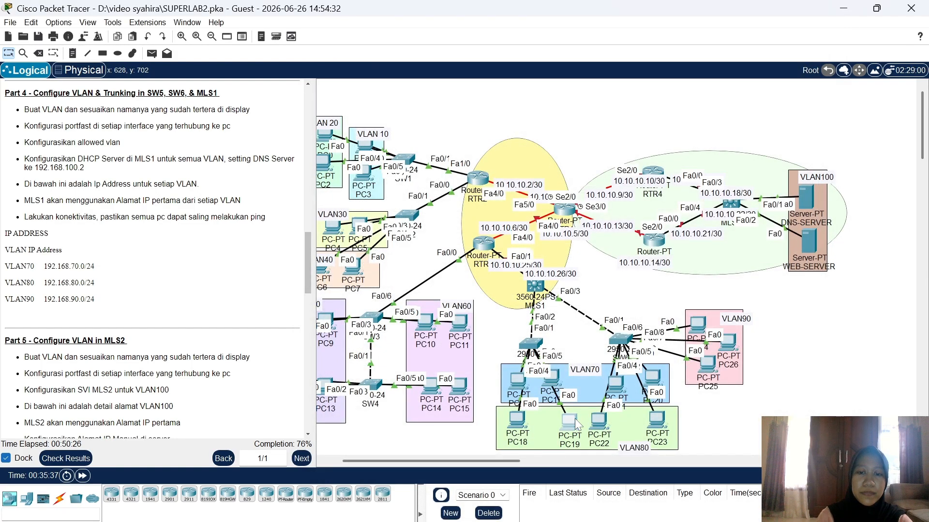
click(574, 418)
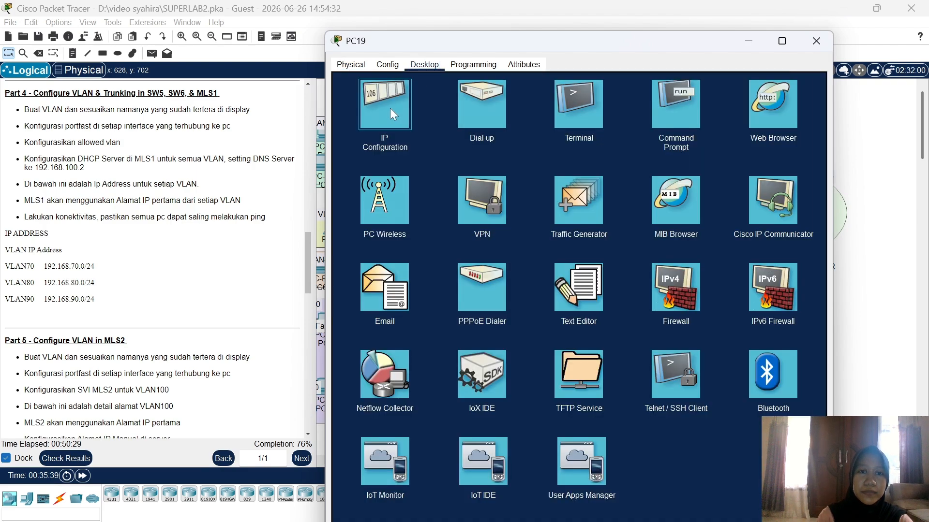
click(390, 108)
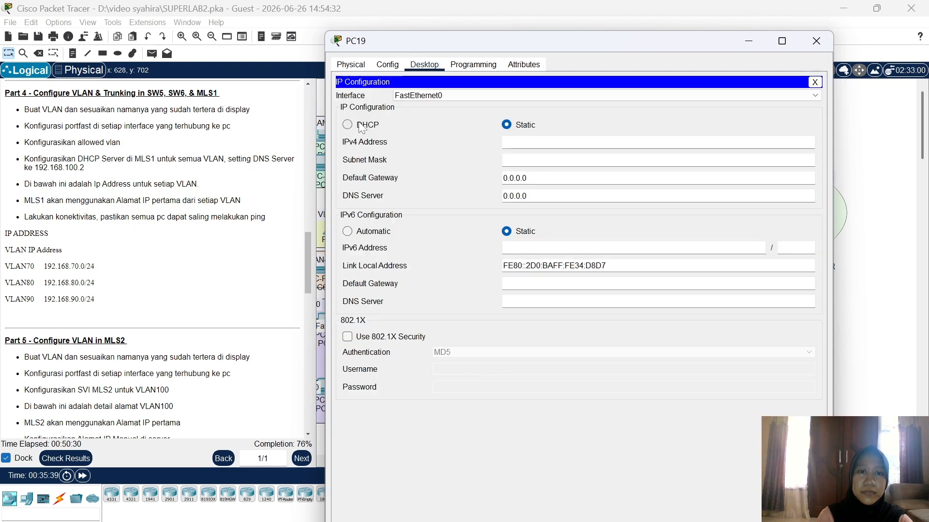
click(362, 127)
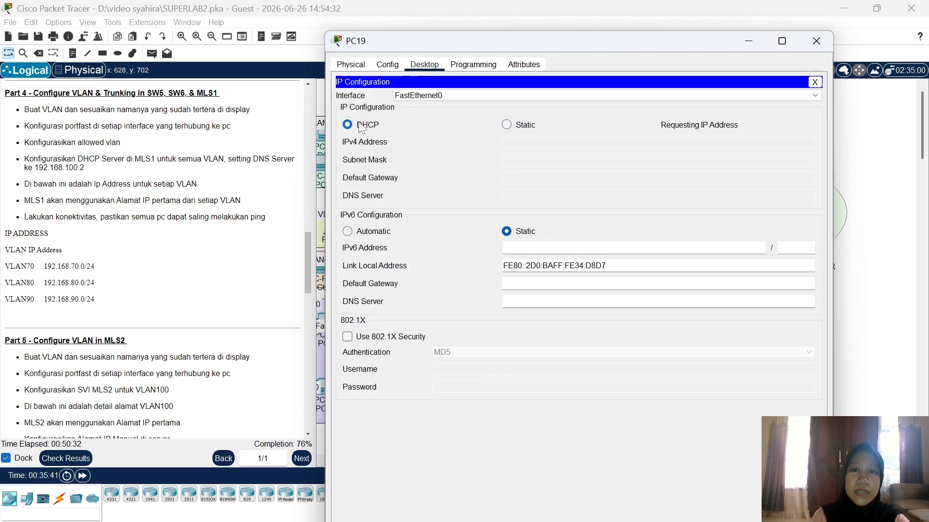
click(816, 40)
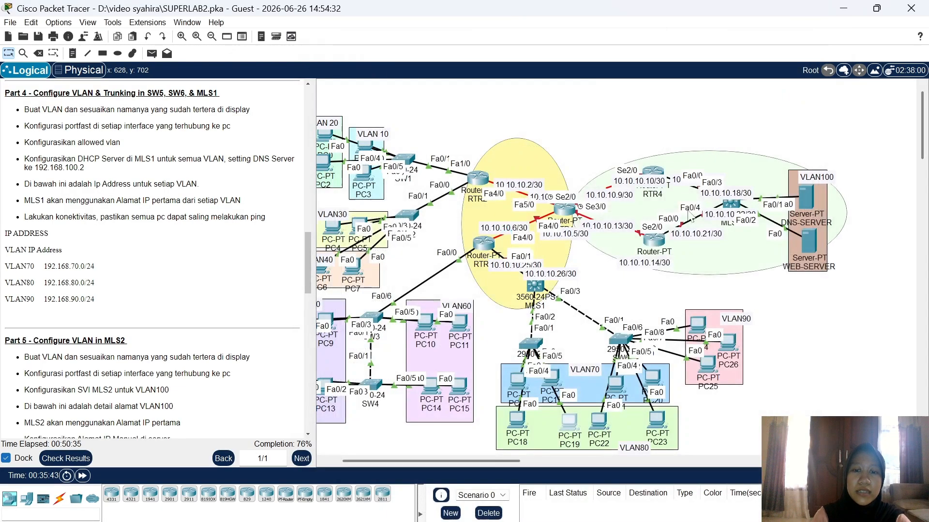
Step: Switch PC22 and PC23 to DHCP so they lease 192.168.80.4 and 192.168.80.5
click(601, 422)
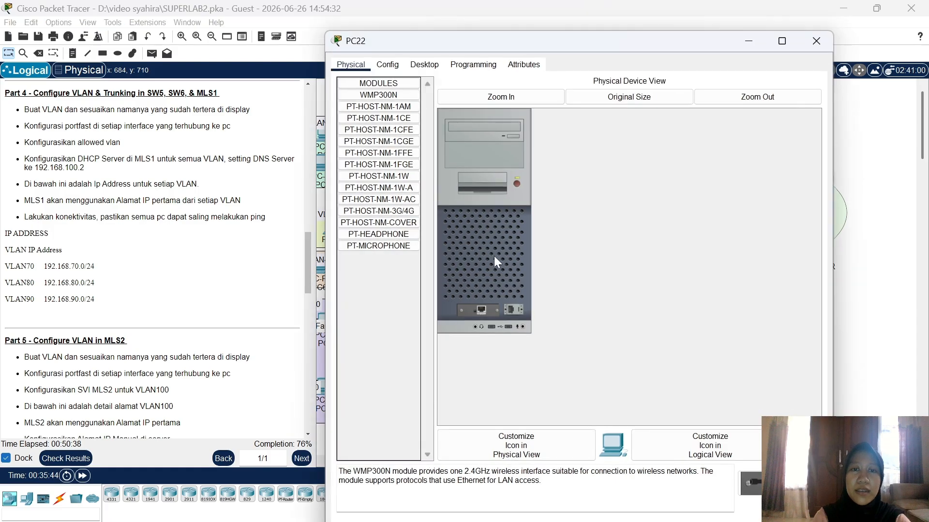
click(430, 68)
click(383, 117)
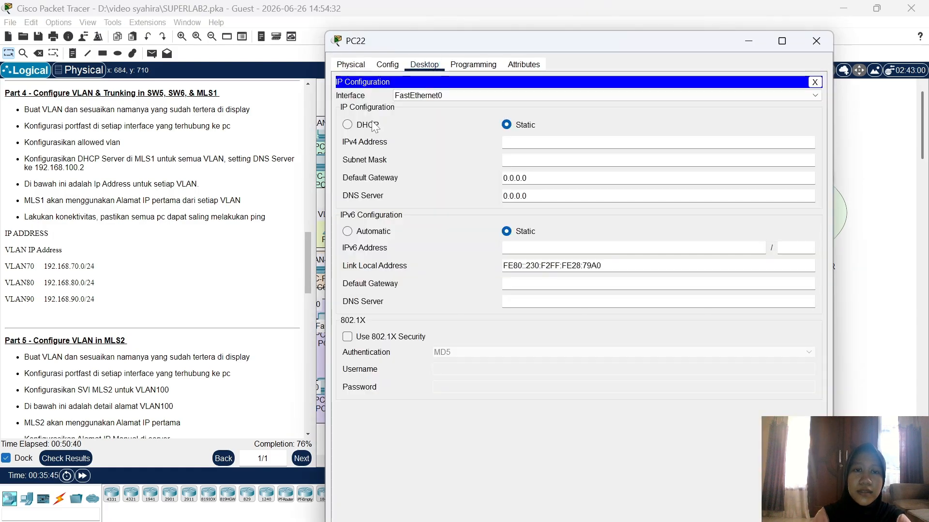
click(370, 127)
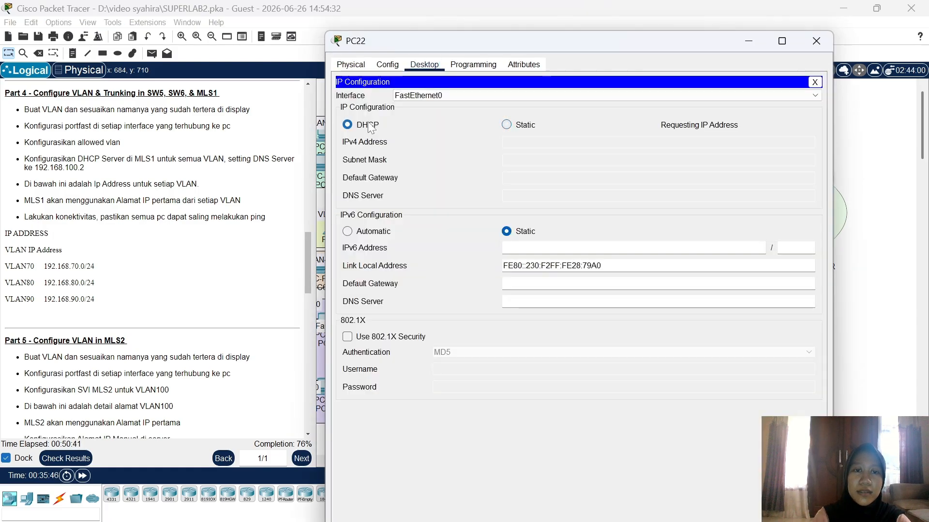
click(826, 40)
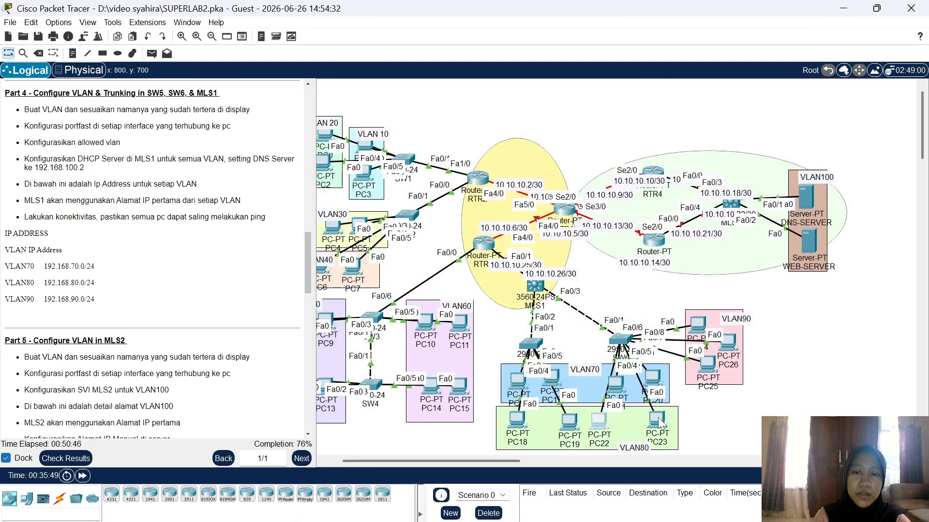
click(657, 417)
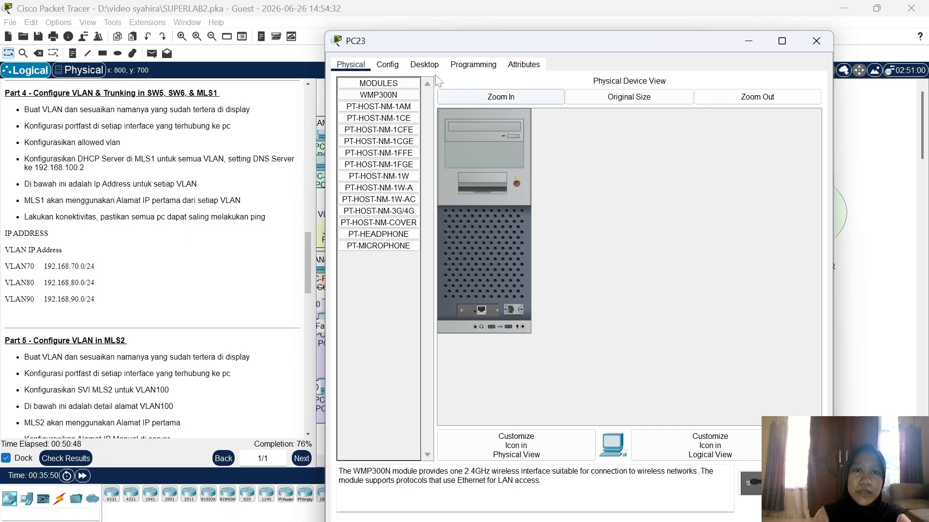
click(424, 65)
click(373, 123)
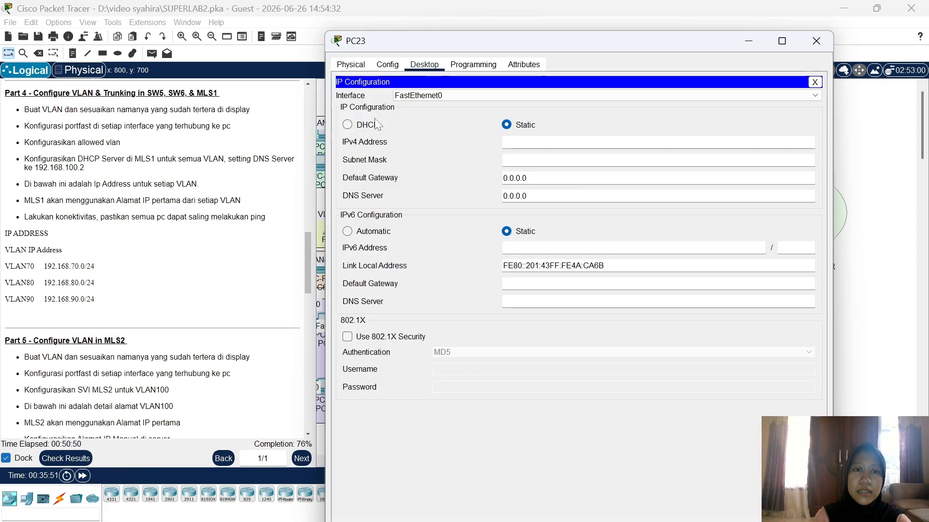
click(369, 126)
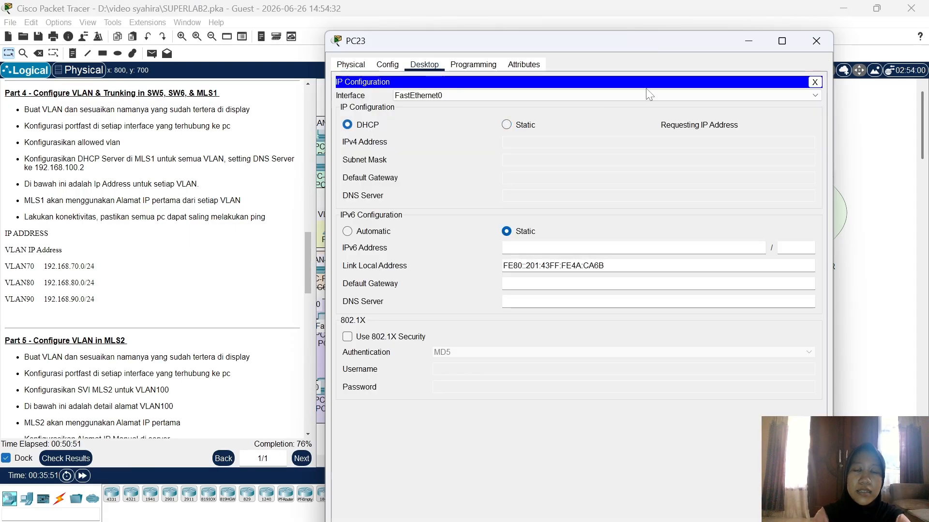
click(816, 42)
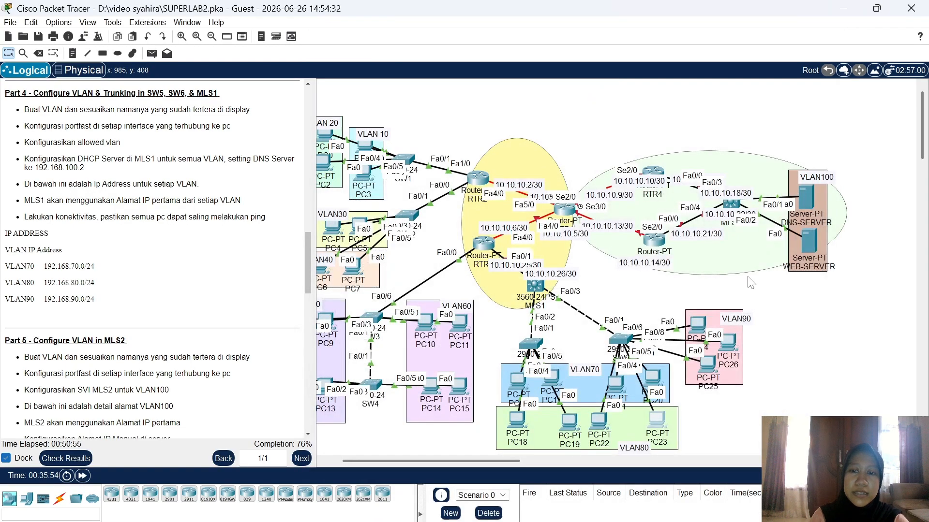
Step: Switch PC25 and PC26 to DHCP addressing in their IP Configuration
click(709, 363)
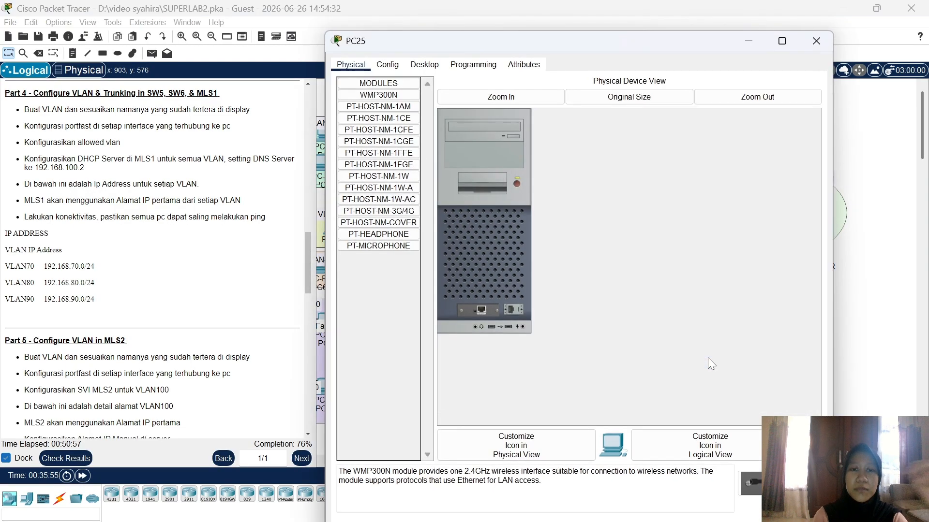
click(425, 66)
click(388, 97)
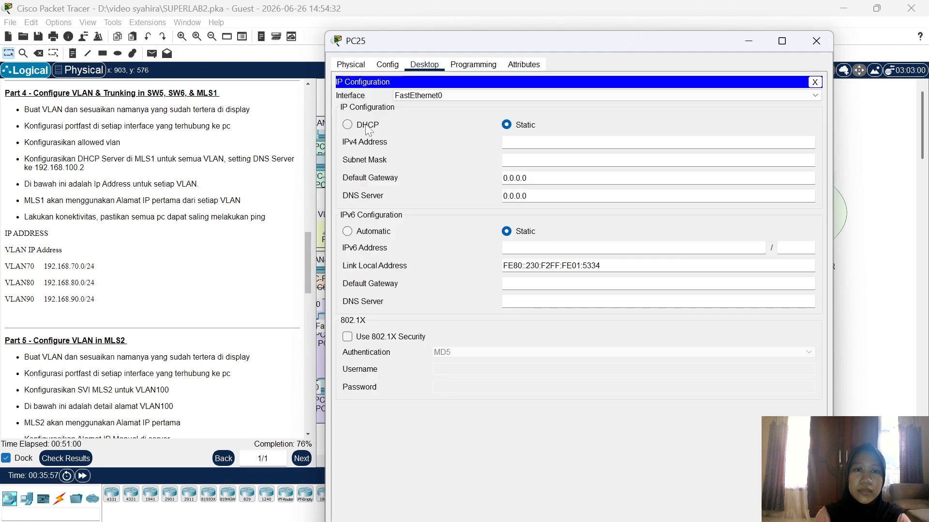
click(367, 126)
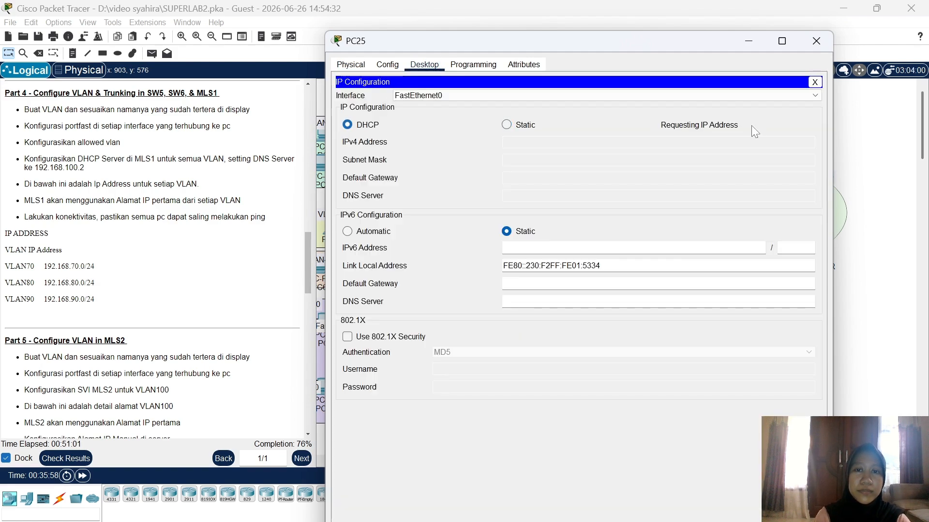
click(818, 41)
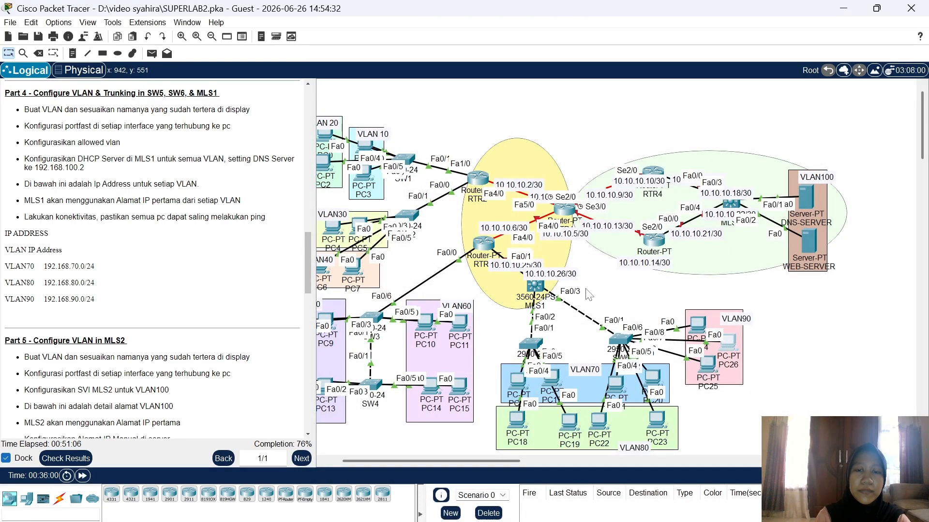
click(728, 343)
click(424, 65)
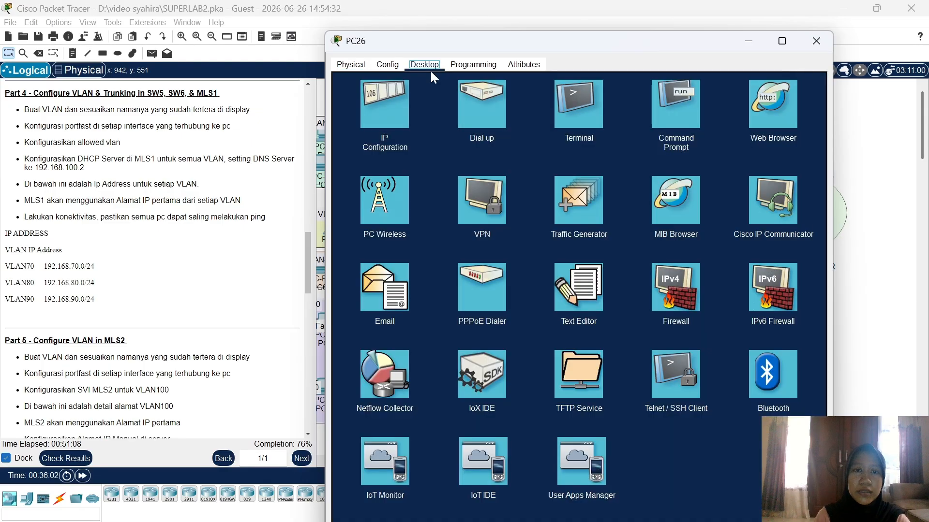
click(386, 111)
click(369, 128)
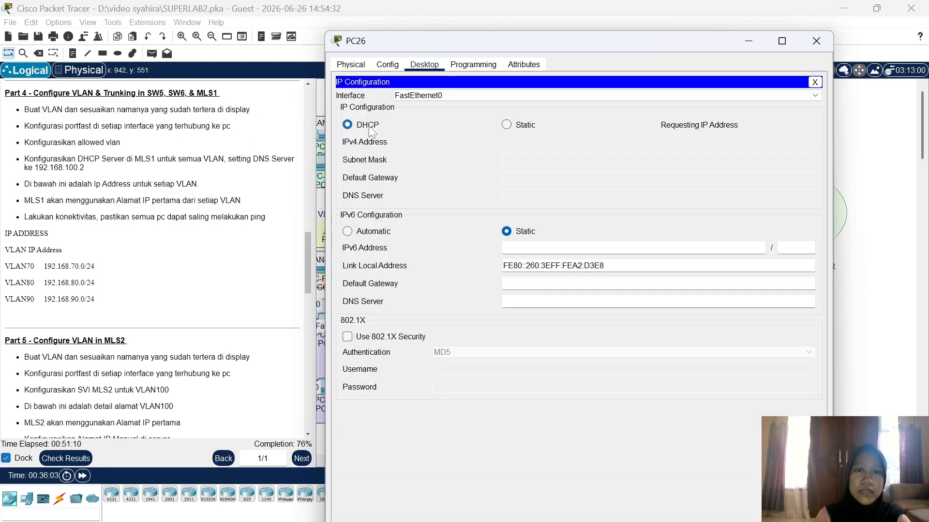
click(816, 44)
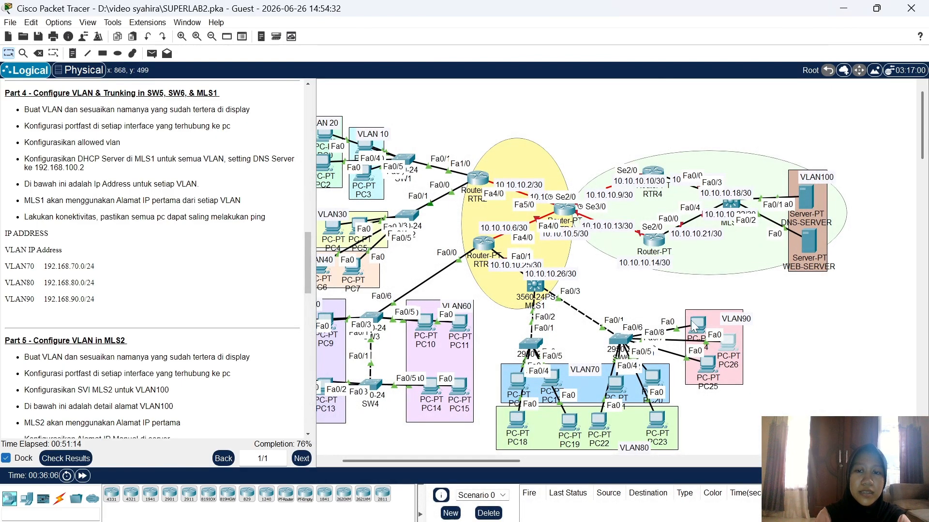
Step: Switch PC24 to DHCP so it leases 192.168.90.4 with gateway 192.168.90.1
click(696, 326)
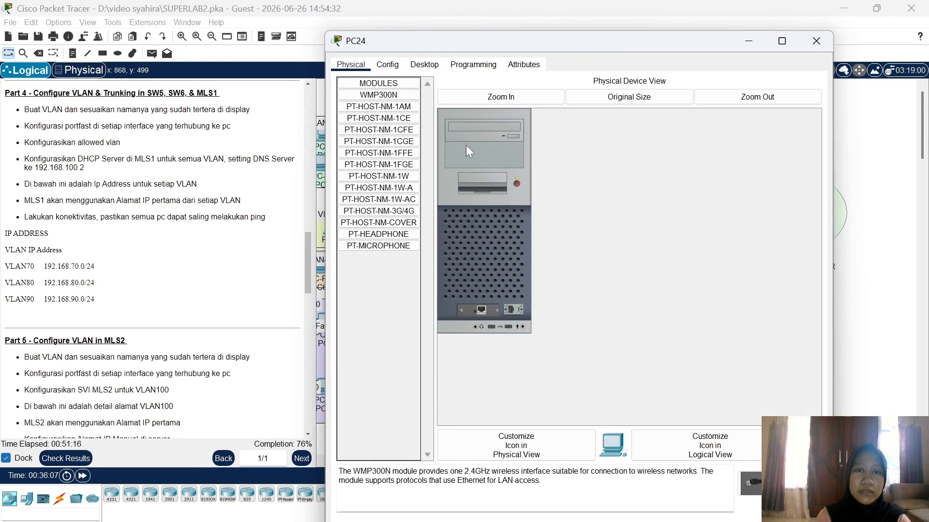
click(424, 64)
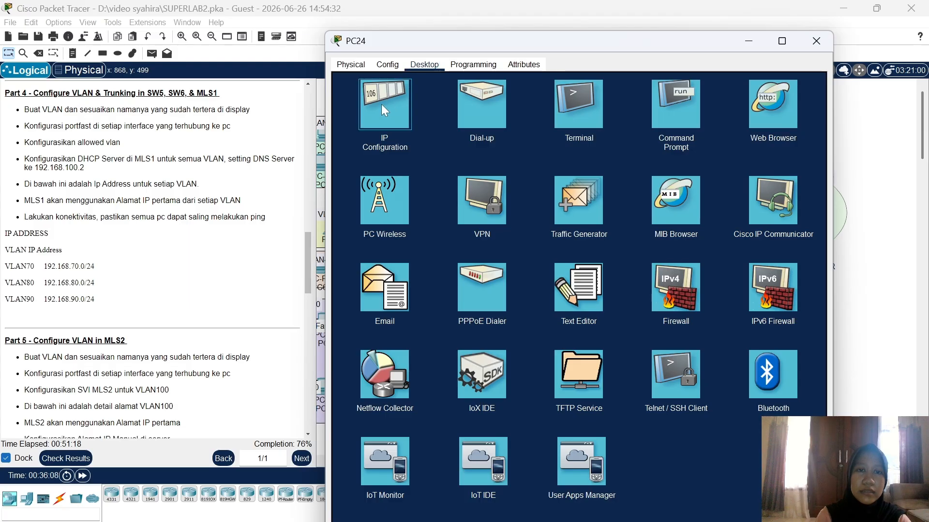
click(382, 103)
click(360, 127)
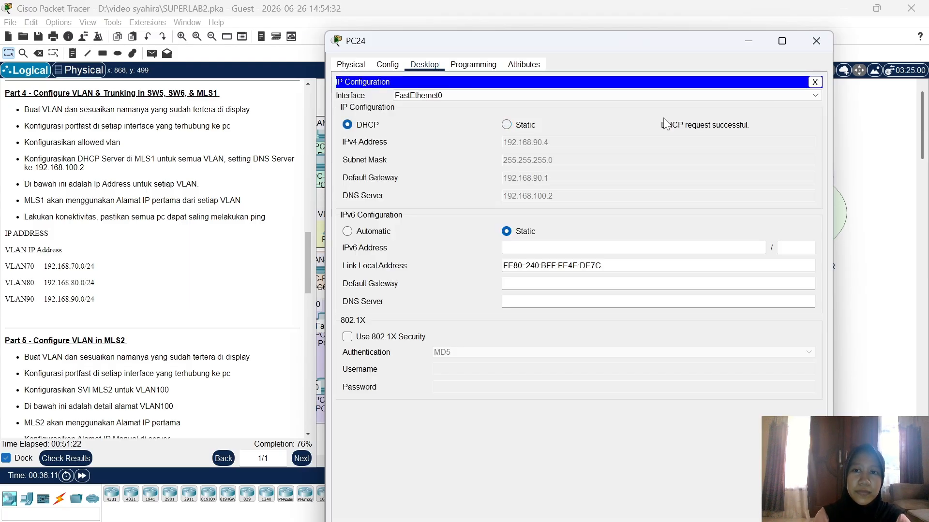
click(815, 41)
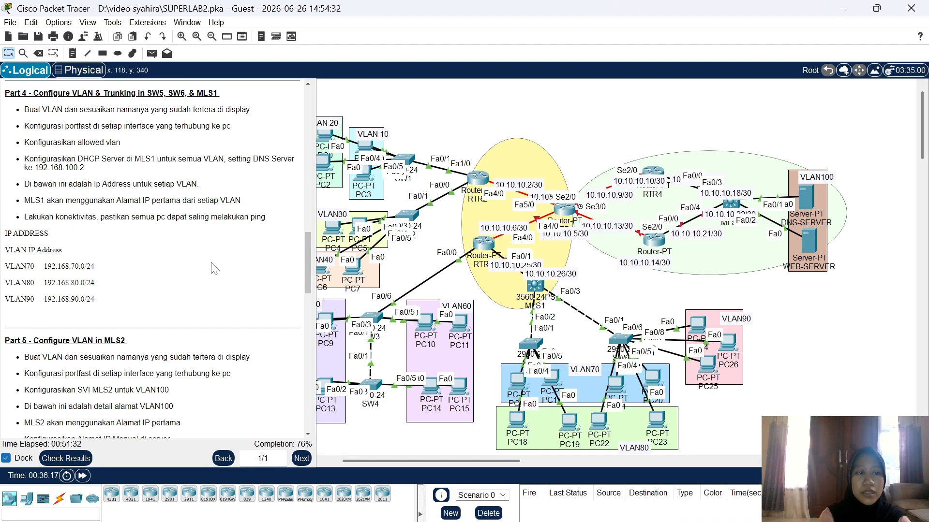
scroll(198, 273, down, 1)
scroll(198, 274, down, 5)
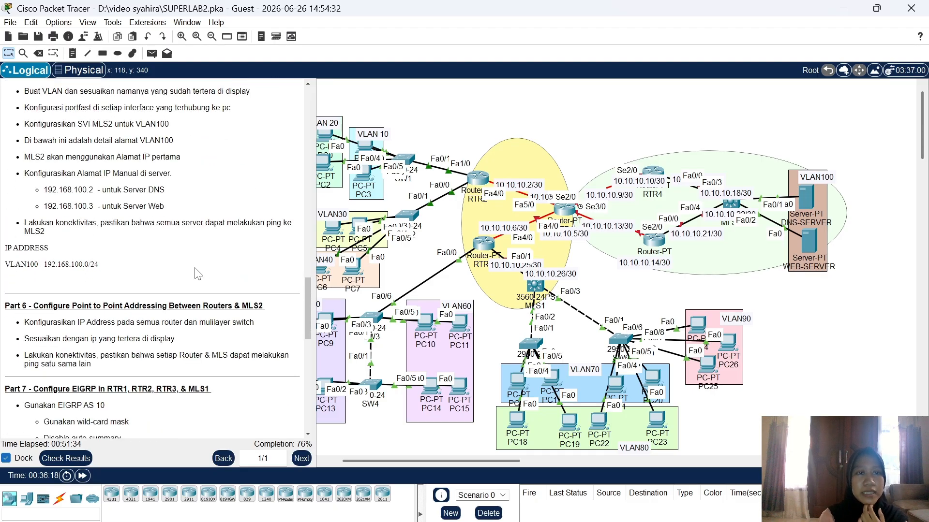
scroll(197, 273, up, 3)
scroll(198, 274, up, 1)
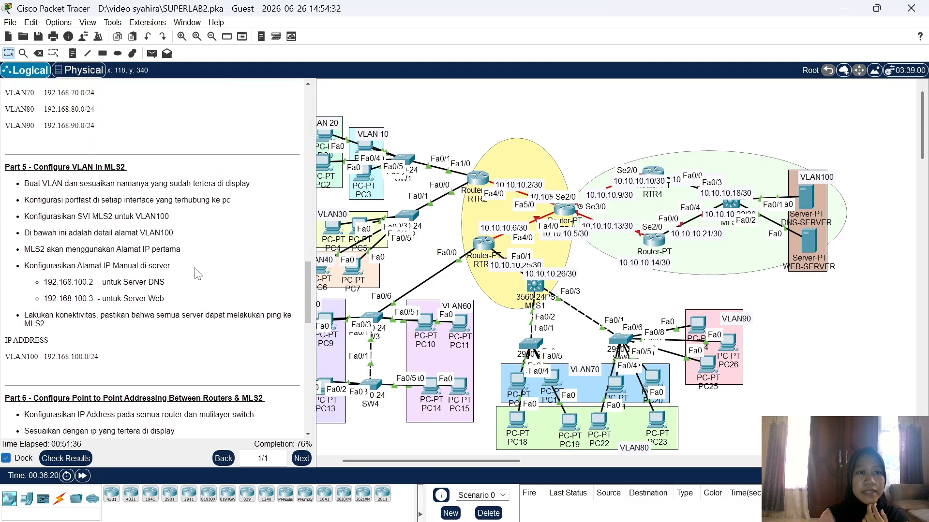
scroll(198, 274, up, 5)
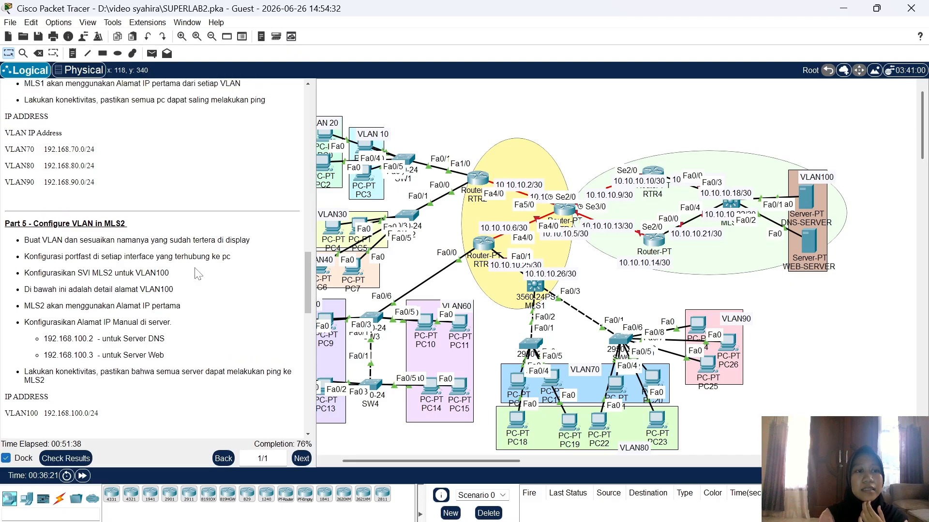
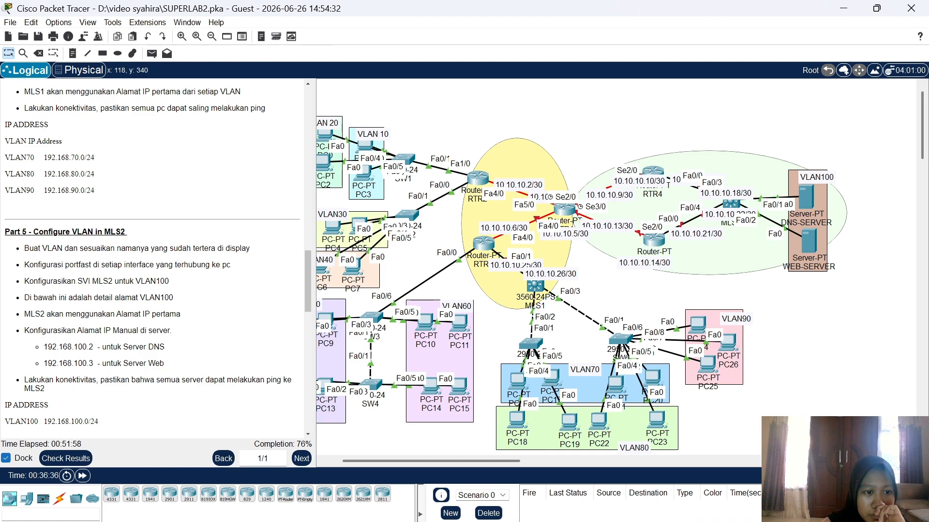
Step: Scroll the activity instructions to reveal the Part 6 point-to-point addressing bullets
scroll(99, 400, down, 3)
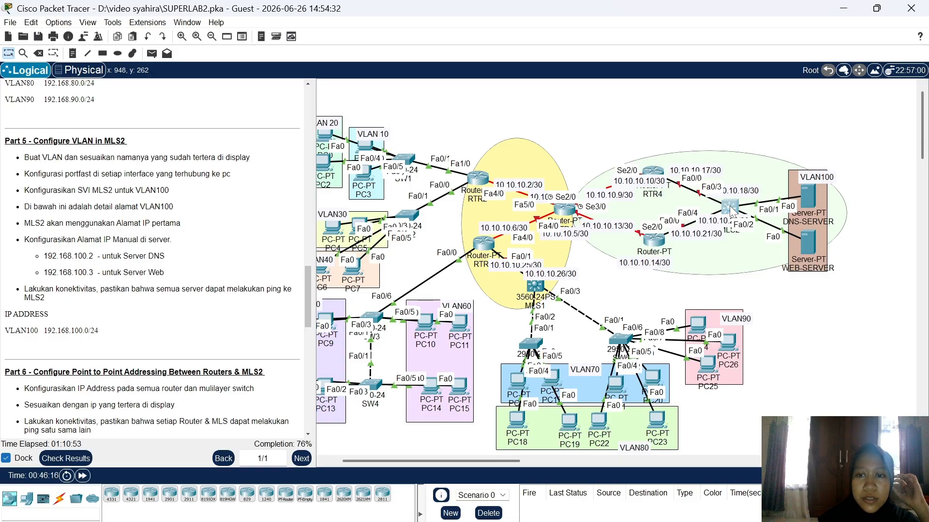
Step: On MLS2's CLI, enter configuration mode and create VLAN 100 named VLAN100
click(730, 209)
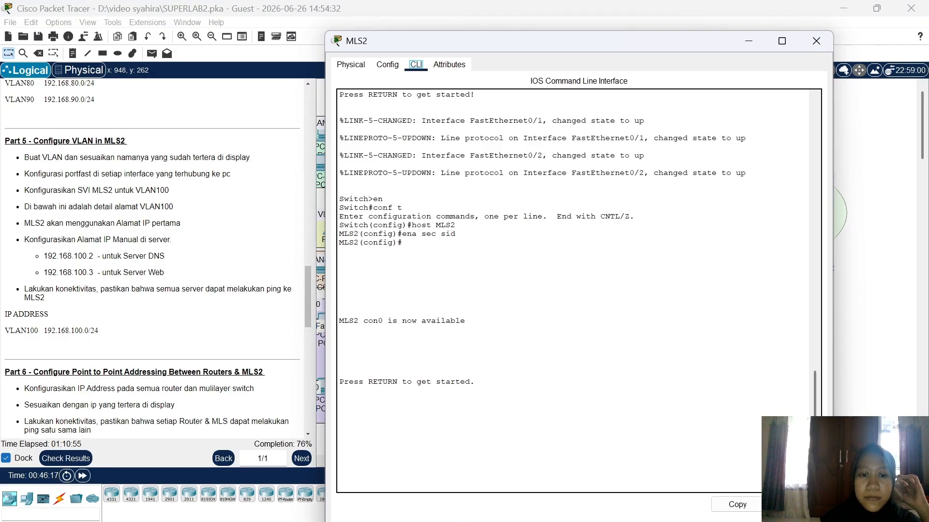
key(Return)
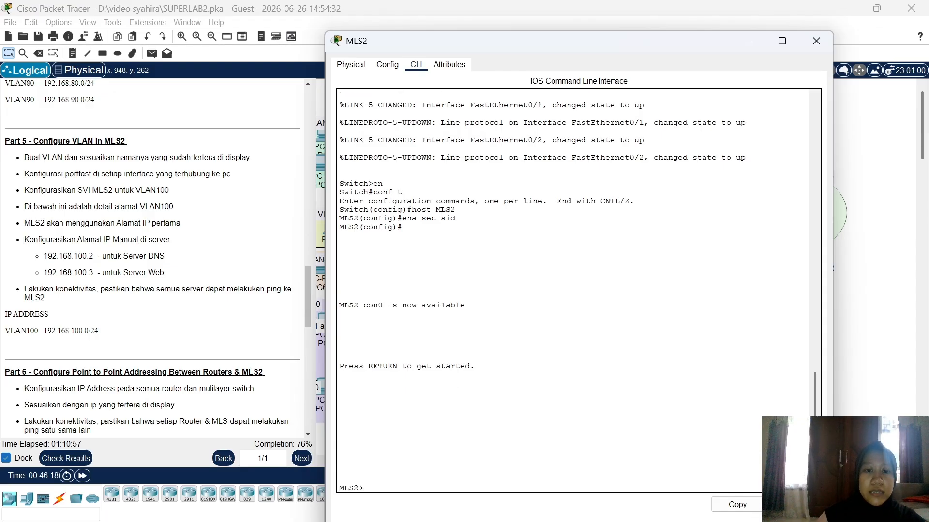
text(en)
key(Return)
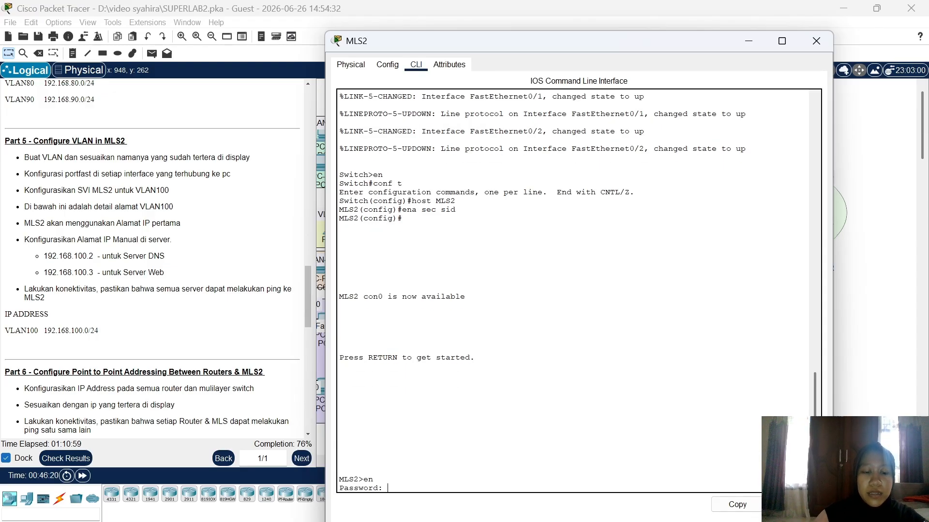
key(Return)
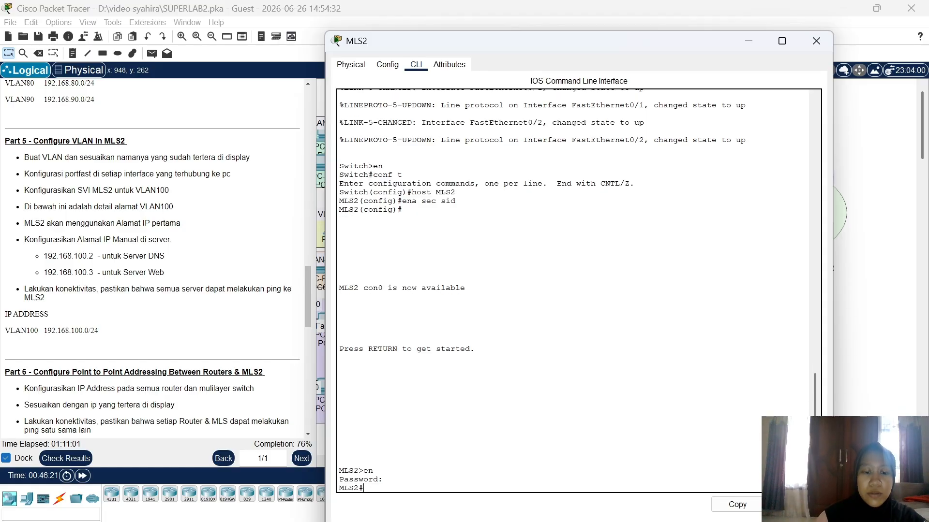
key(Return)
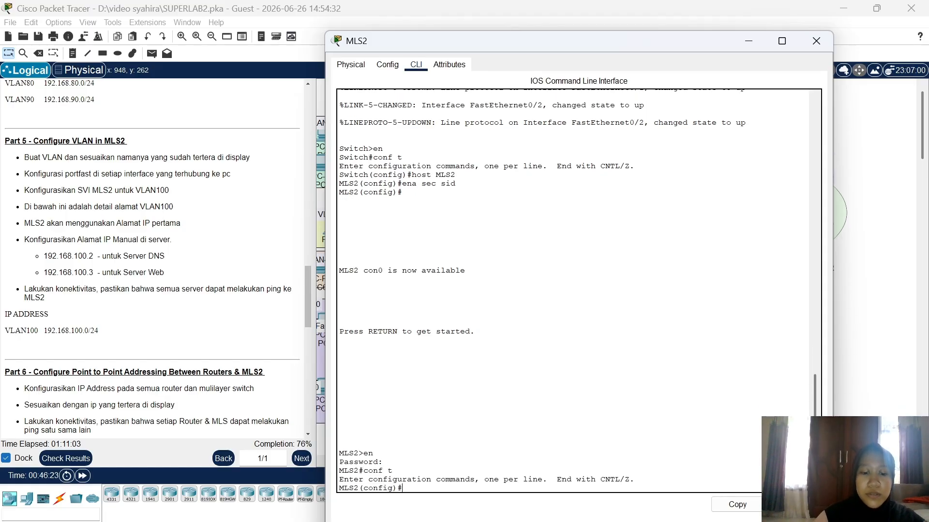
text(vla)
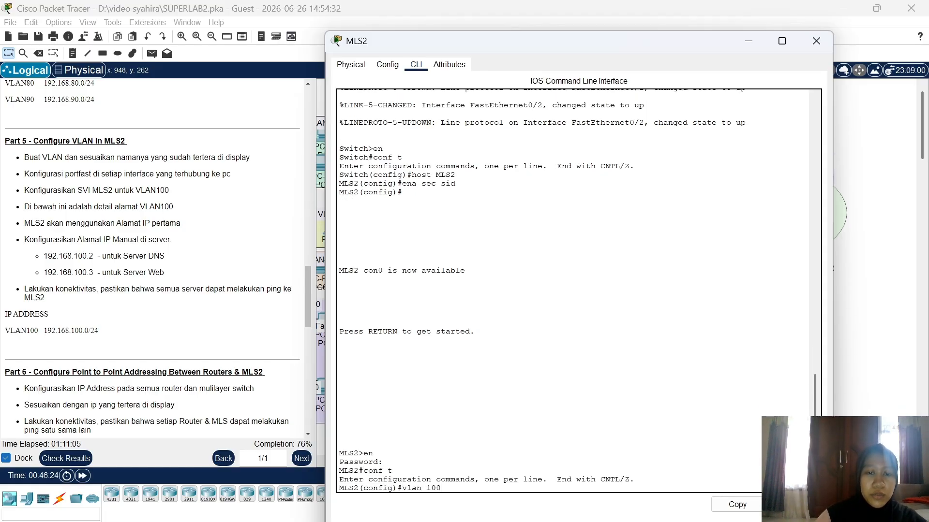
text(n 100)
key(Return)
text(name)
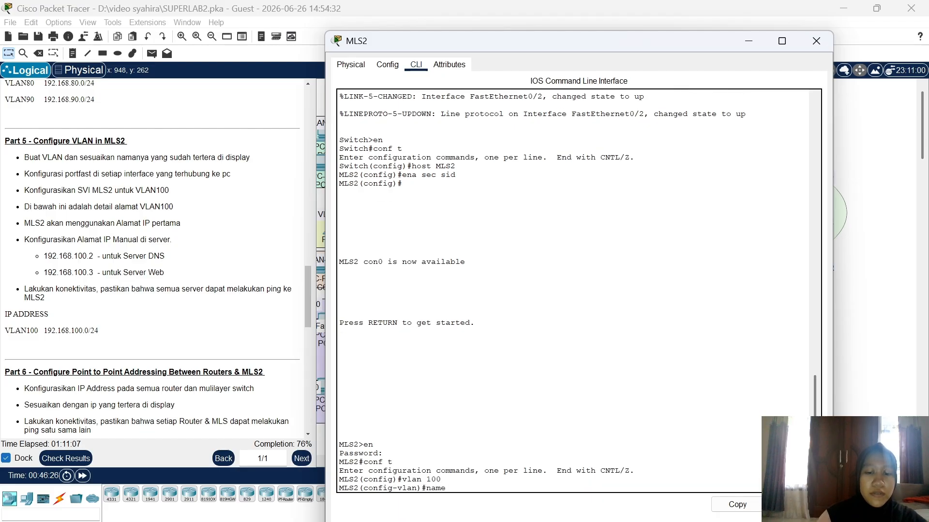
text( VLAN100)
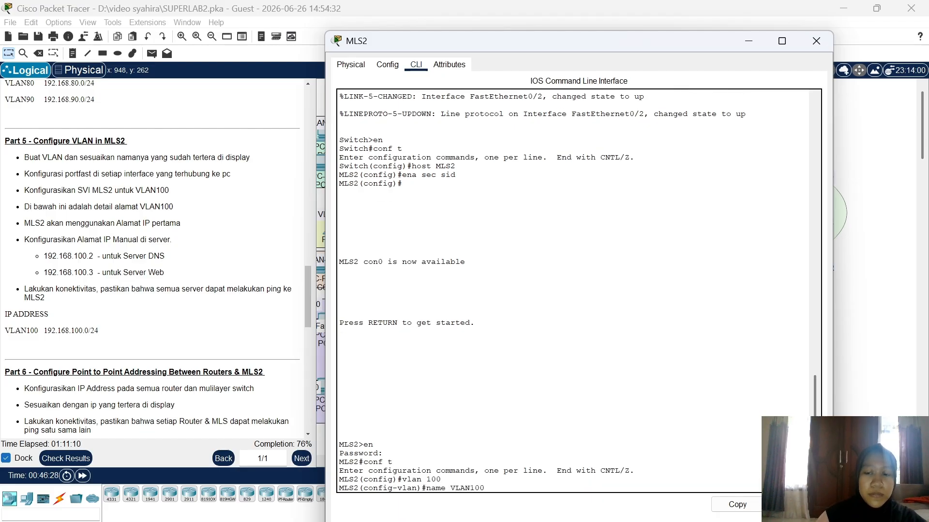
key(Return)
Step: Make ports Fa0/1–2 access ports in VLAN 100 with spanning-tree portfast enabled
text(int ra fa0/1-2)
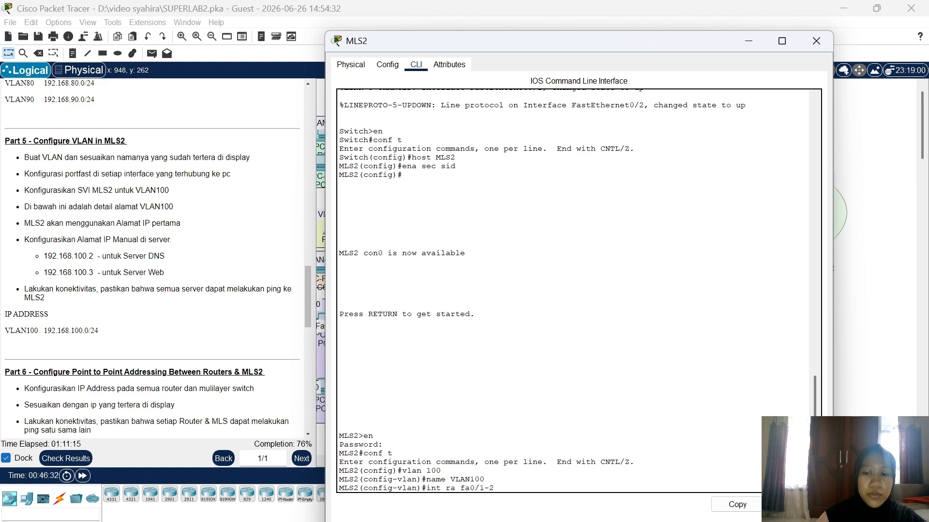
key(Return)
text(sw m )
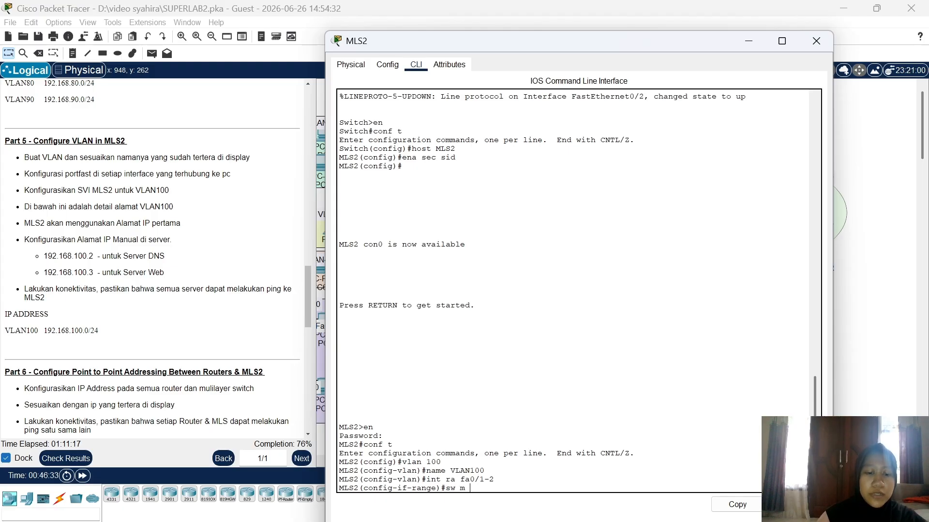
text(acc)
key(Return)
text(sw acc vlan)
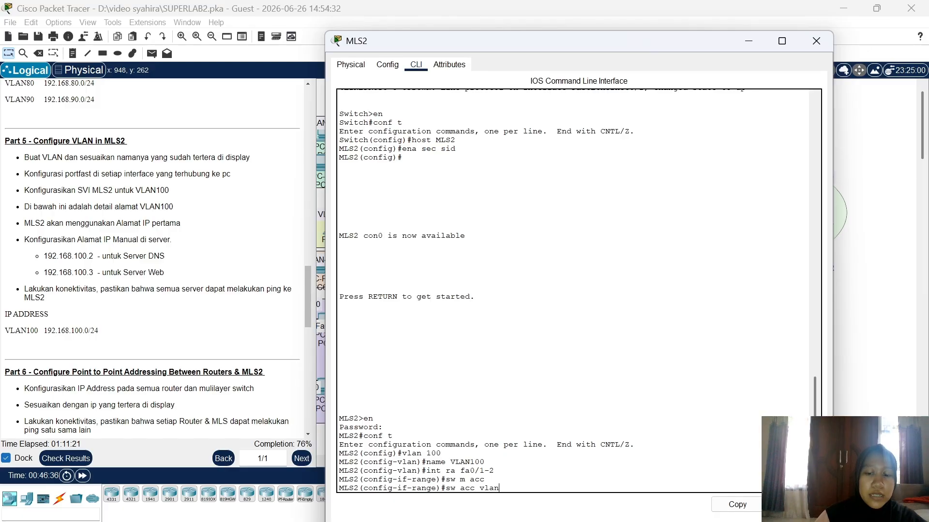
text( 100)
key(Return)
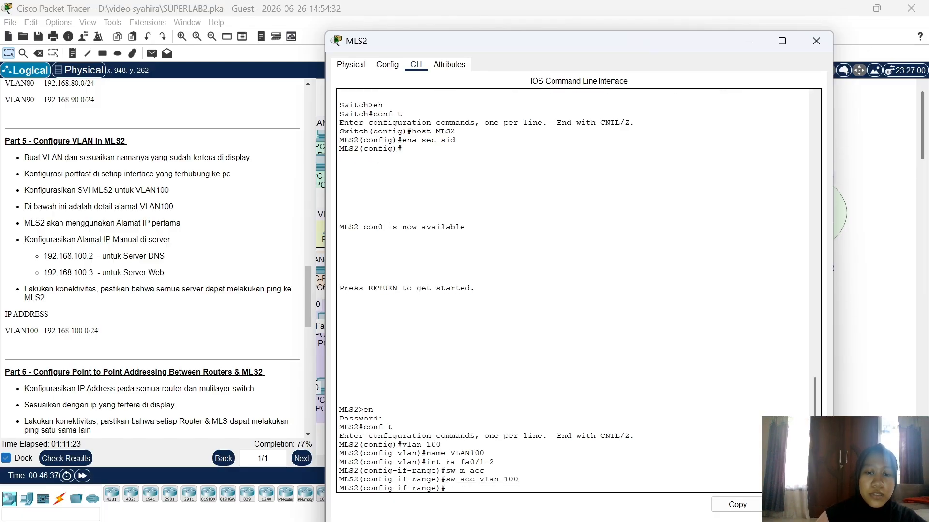
text(spa)
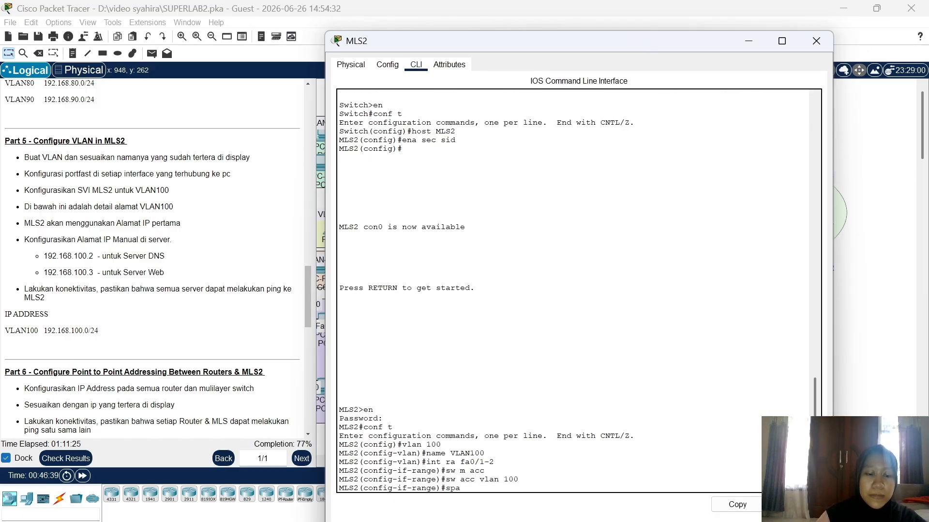
text(nn)
key(Tab)
text(p)
key(Tab)
text(o)
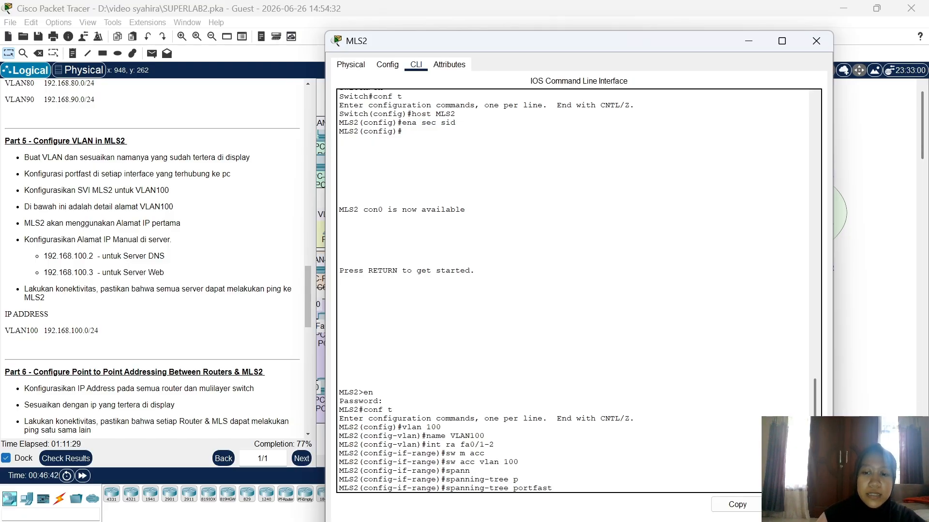
key(Return)
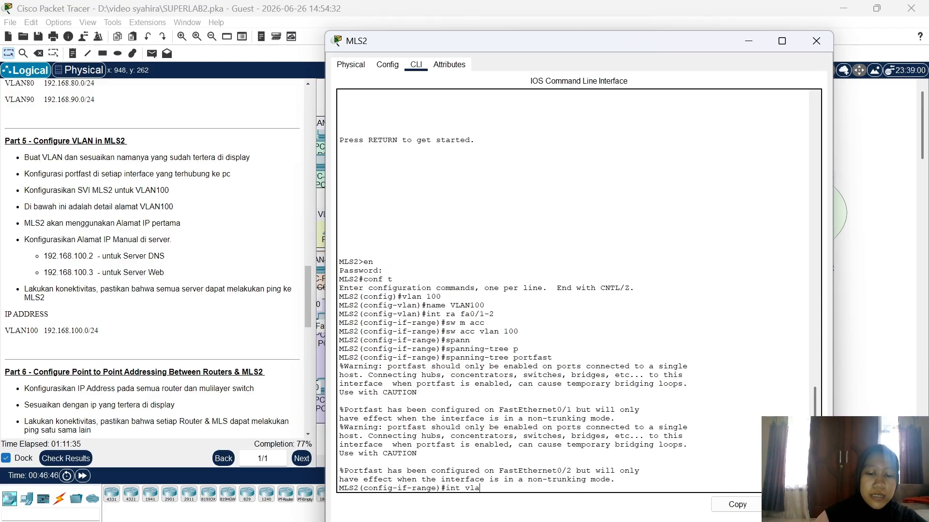
Step: Give the VLAN 100 interface 192.168.100.1 255.255.255.0 and close the MLS2 window
text(int vlan 100)
key(Return)
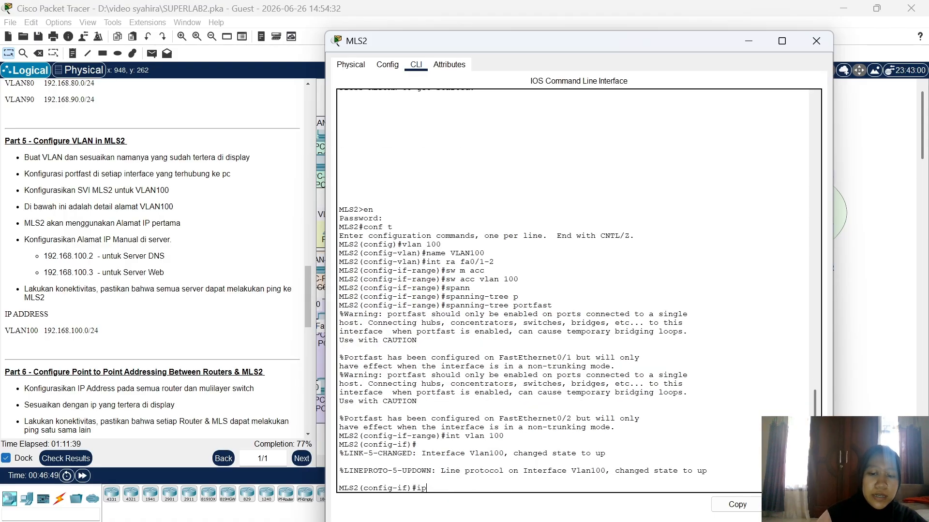
text(ip add 192.168.100.)
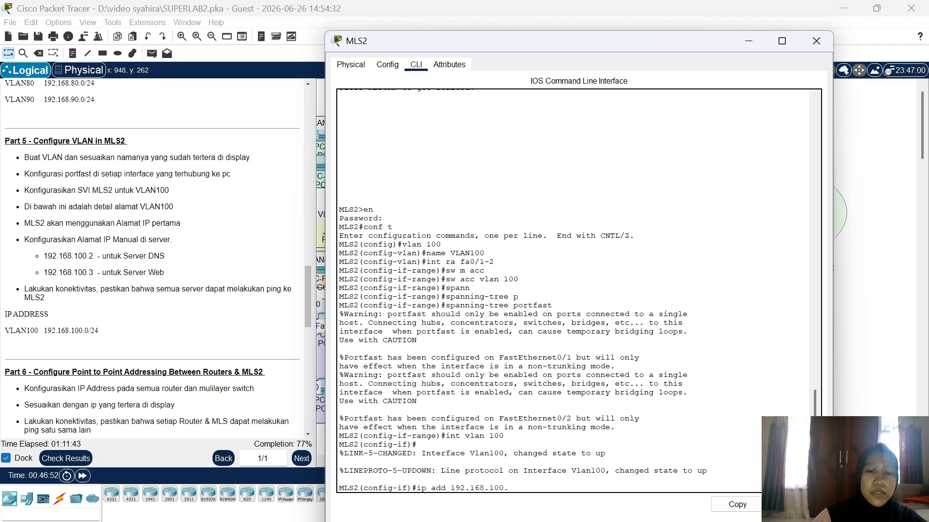
text(1 255.)
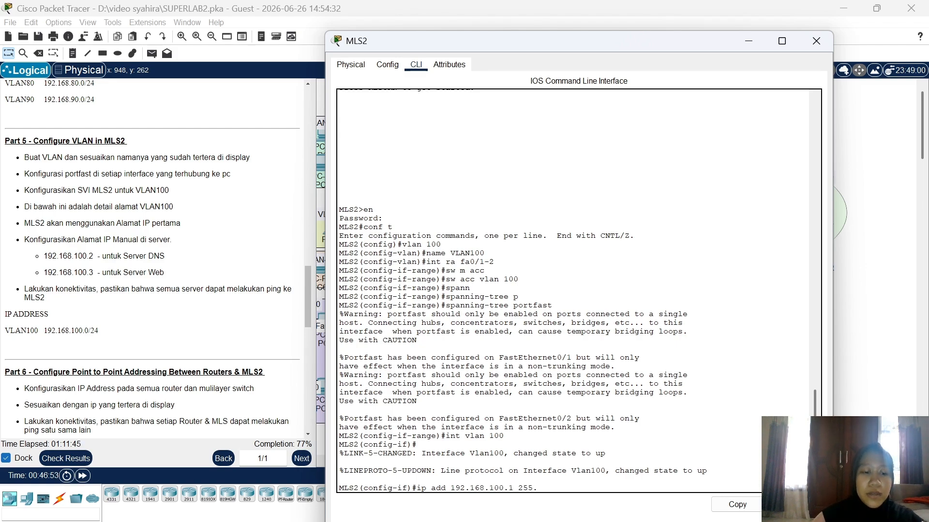
text(255.255.0)
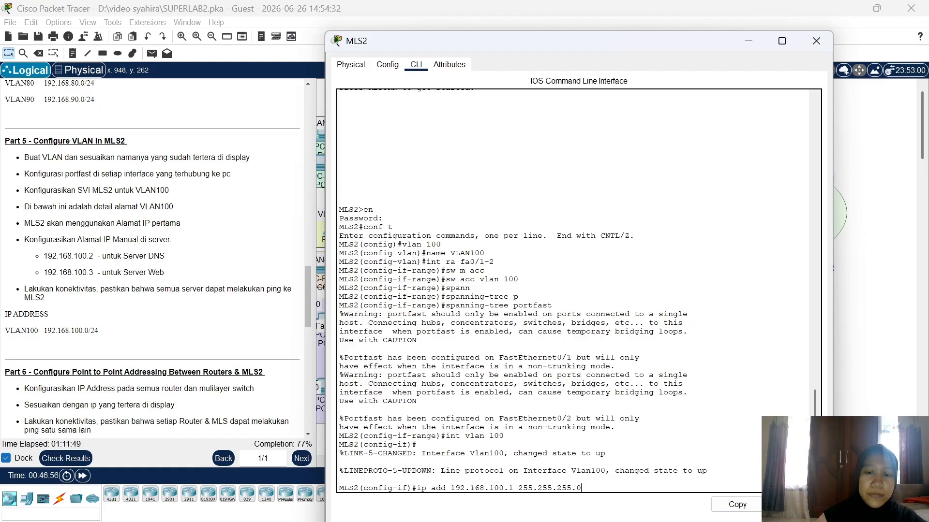
key(Return)
text(ex)
key(Return)
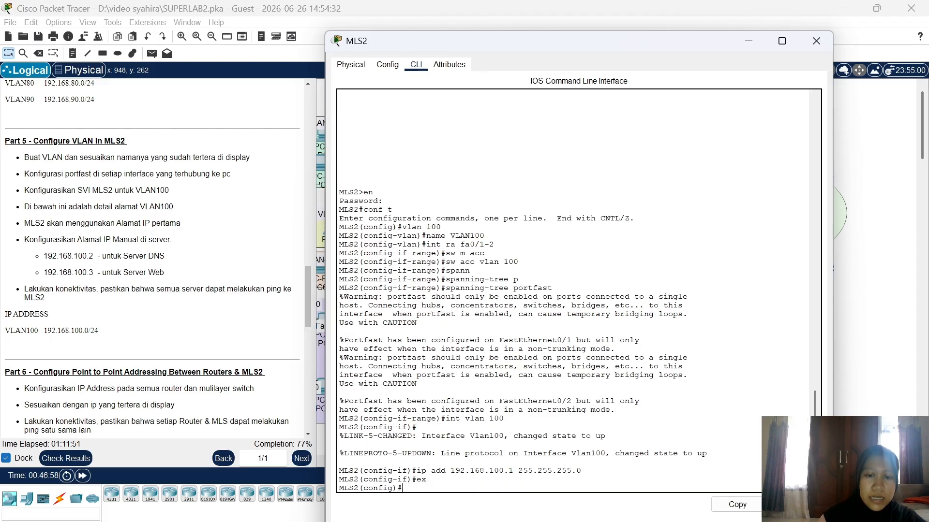
click(813, 40)
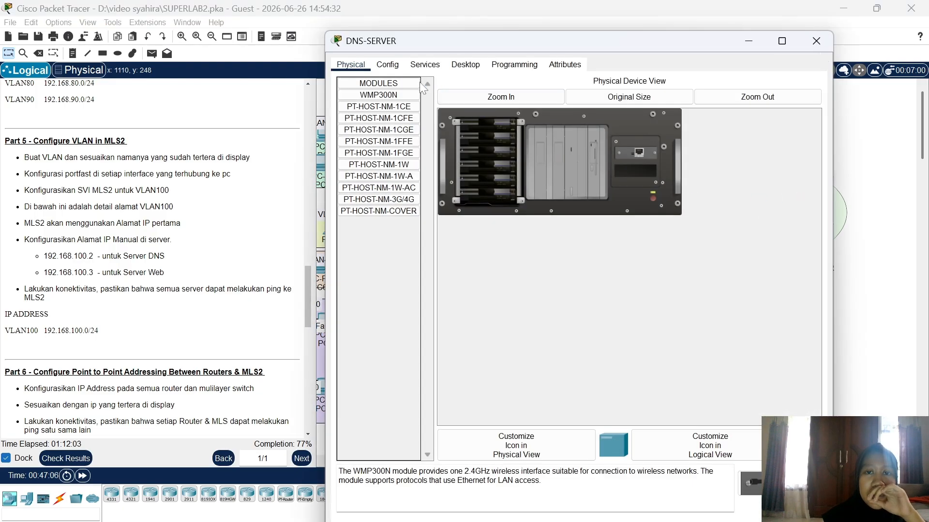
Step: Set DNS-SERVER to 192.168.100.2/24 with gateway 192.168.100.1 and DNS 192.168.100.2
click(466, 64)
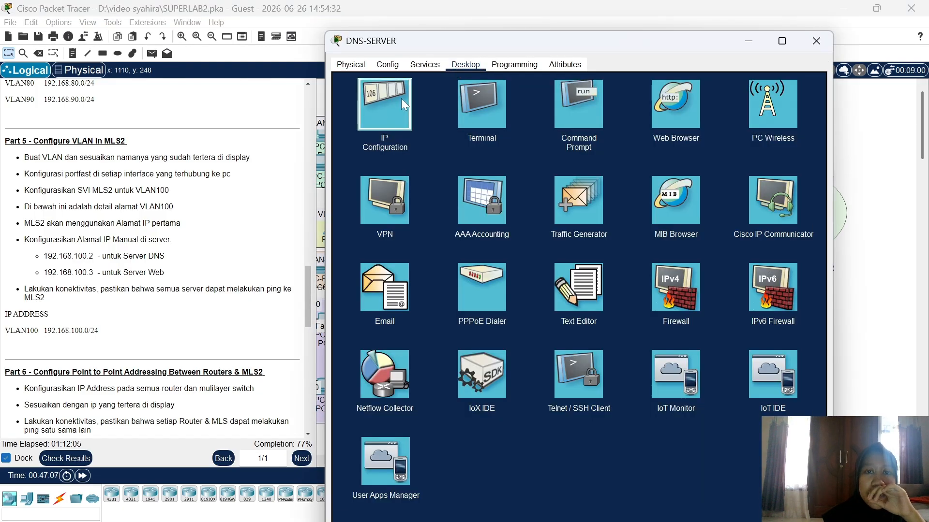
click(403, 100)
click(519, 129)
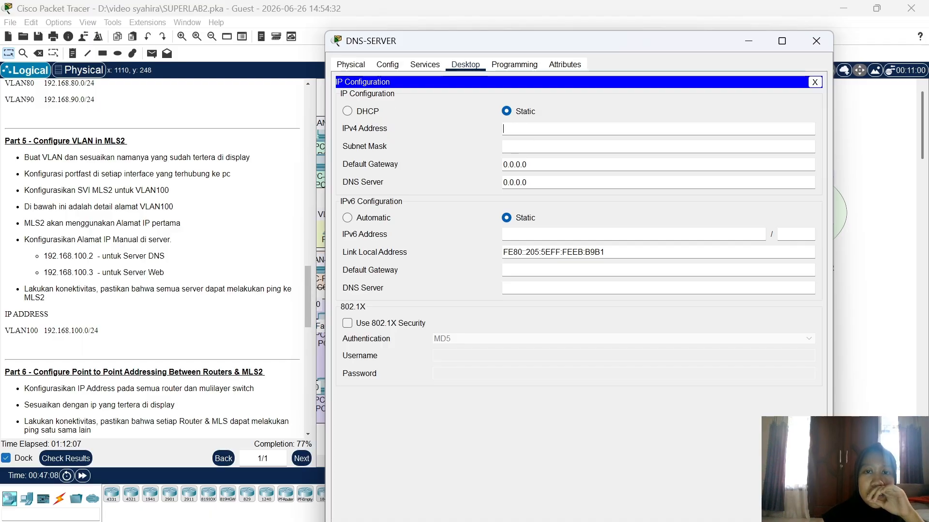
text(1)
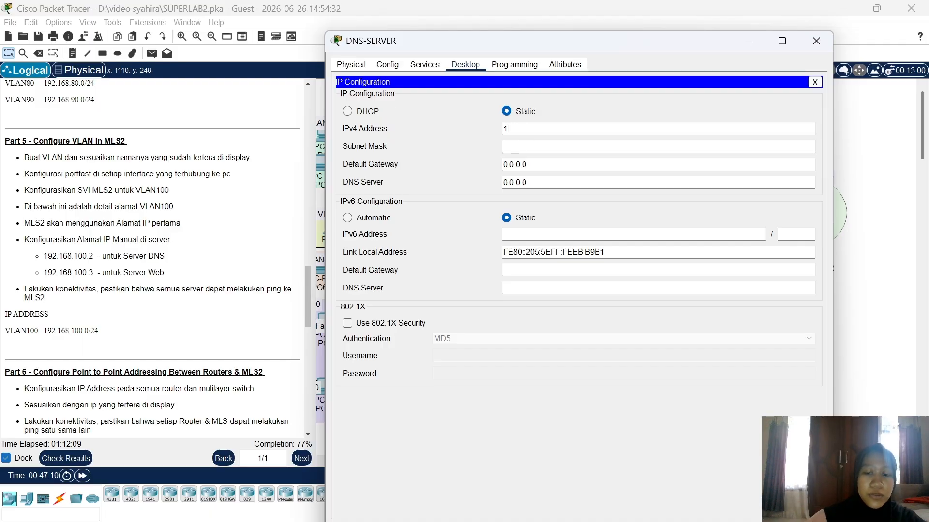
text(92.168.100.2)
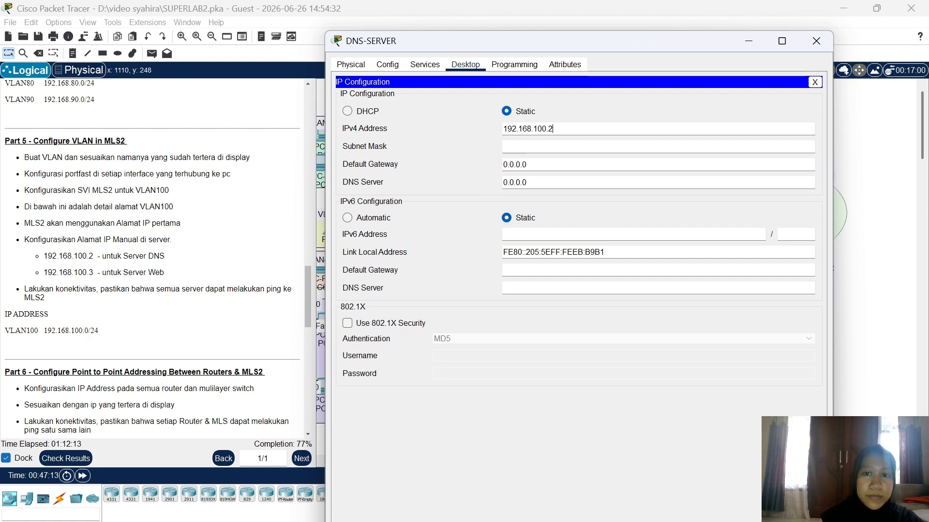
key(Tab)
click(527, 164)
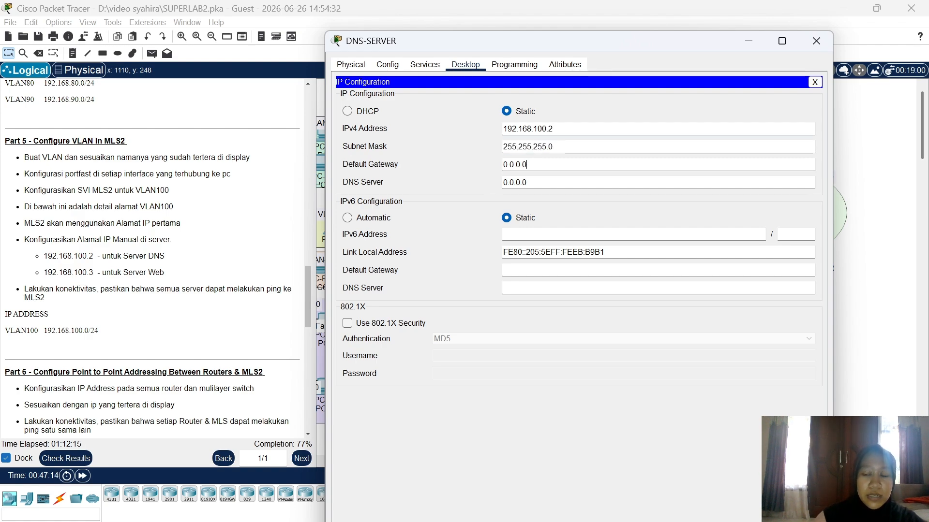
key(BackSpace)
key(BackSpace)
key(BackSpace)
key(BackSpace)
key(BackSpace)
key(BackSpace)
key(BackSpace)
text(1)
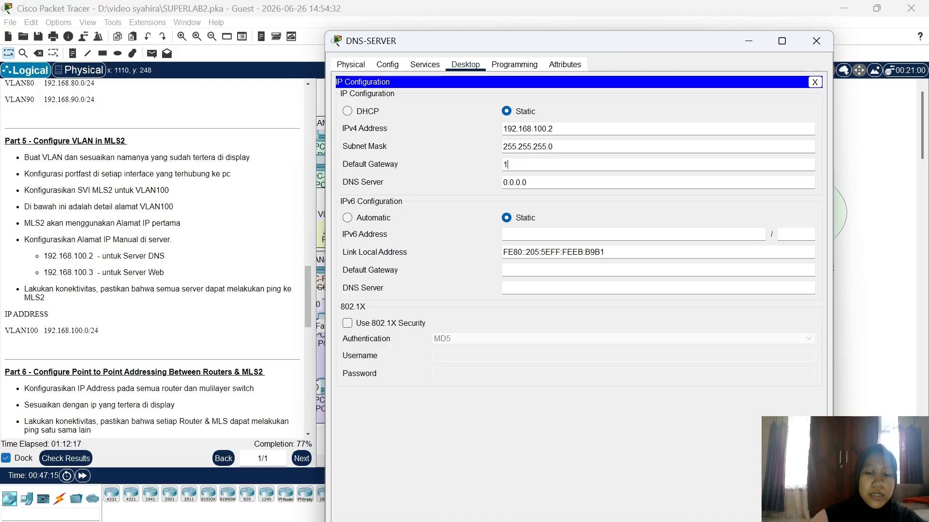
text(92.168.10)
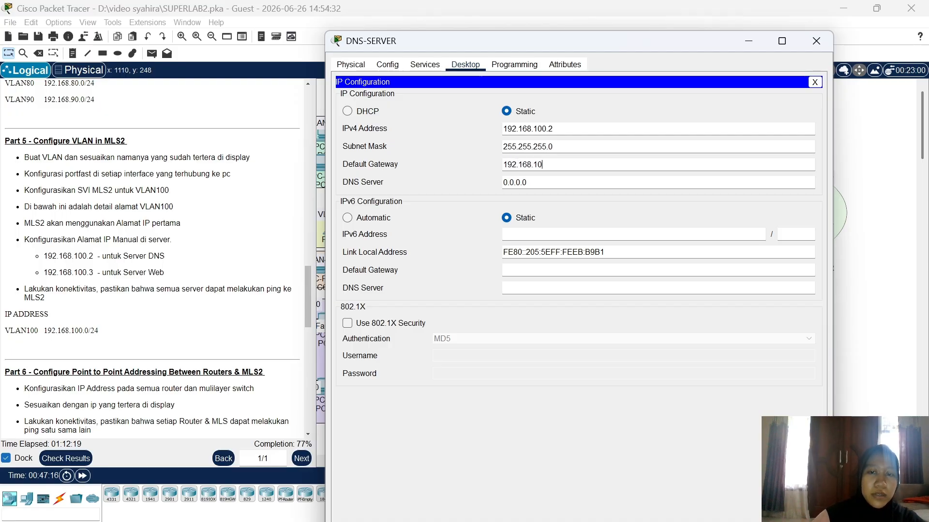
text(0.1)
click(527, 183)
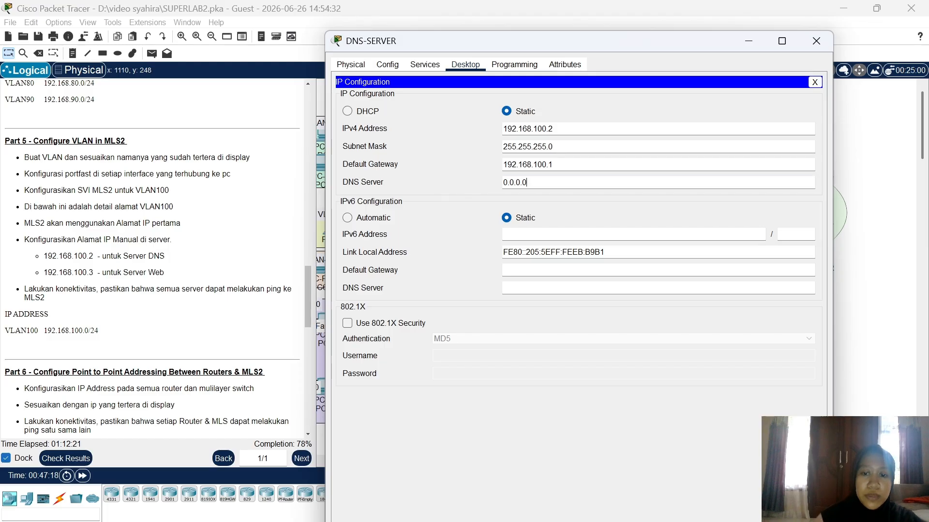
key(BackSpace)
key(BackSpace)
key(BackSpace)
key(BackSpace)
key(BackSpace)
key(BackSpace)
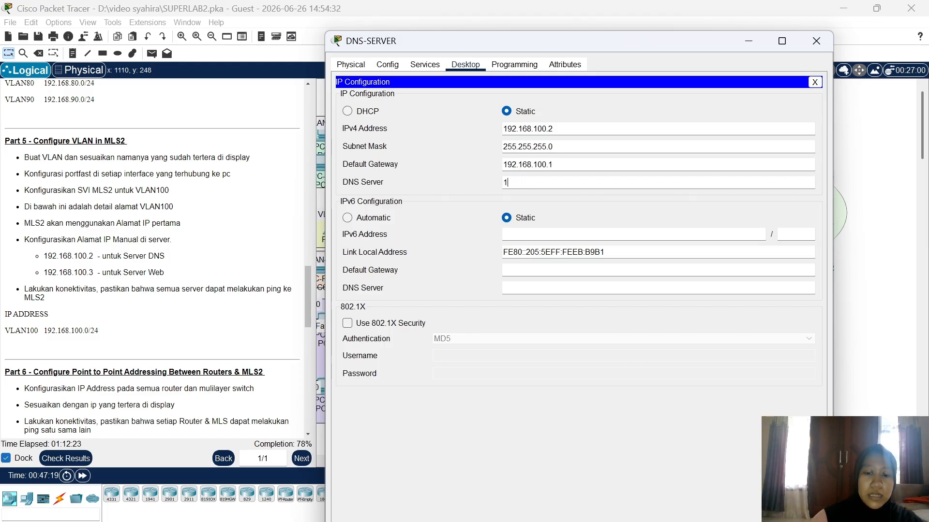
text(192.168.1)
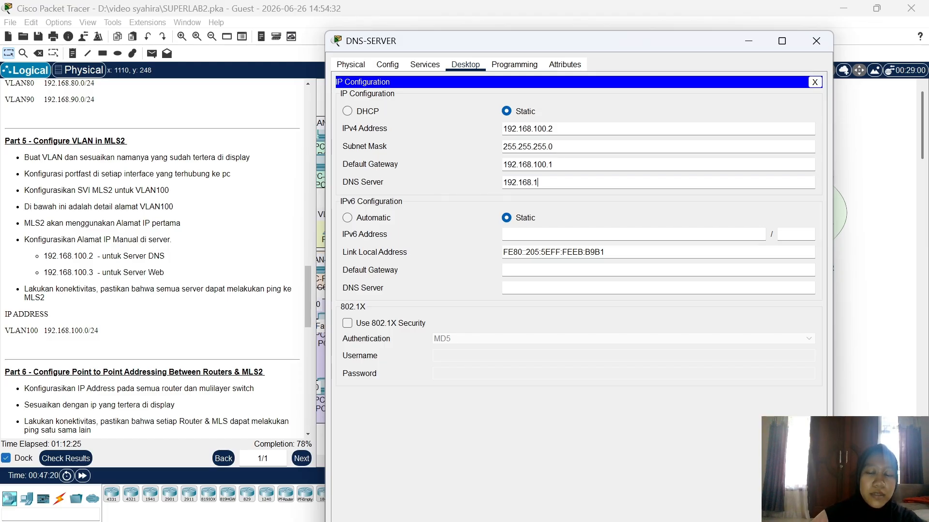
text(00.2)
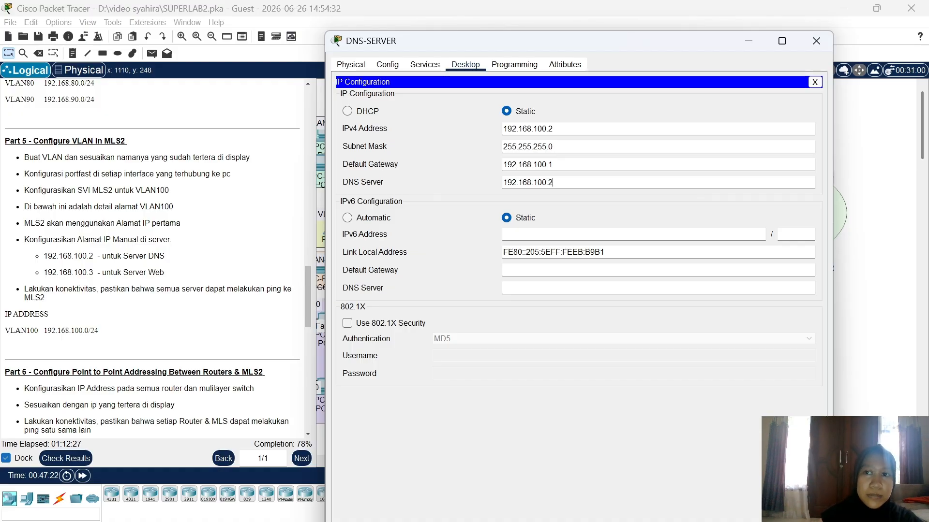
click(816, 41)
Step: Set WEB-SERVER's IP Configuration to 192.168.100.3/24, gateway 192.168.100.1, DNS 192.168.100.2
click(804, 253)
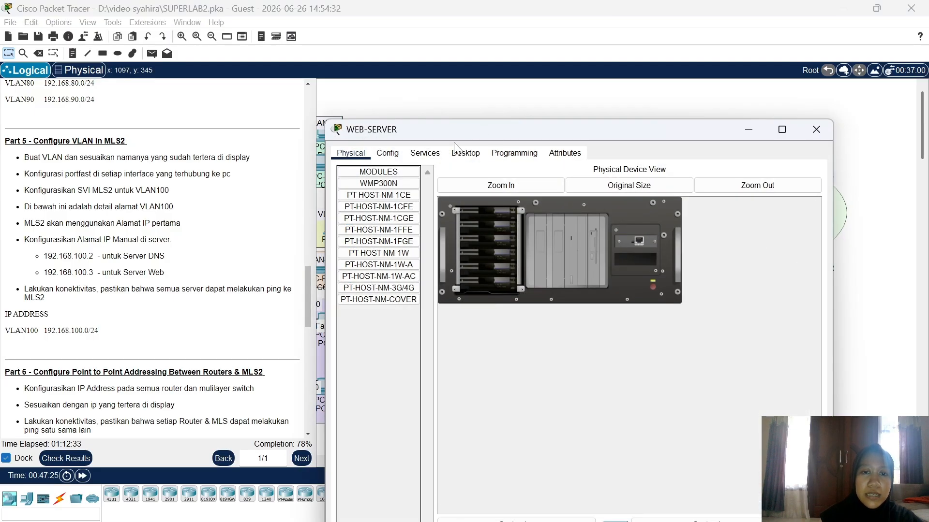
click(458, 154)
click(389, 190)
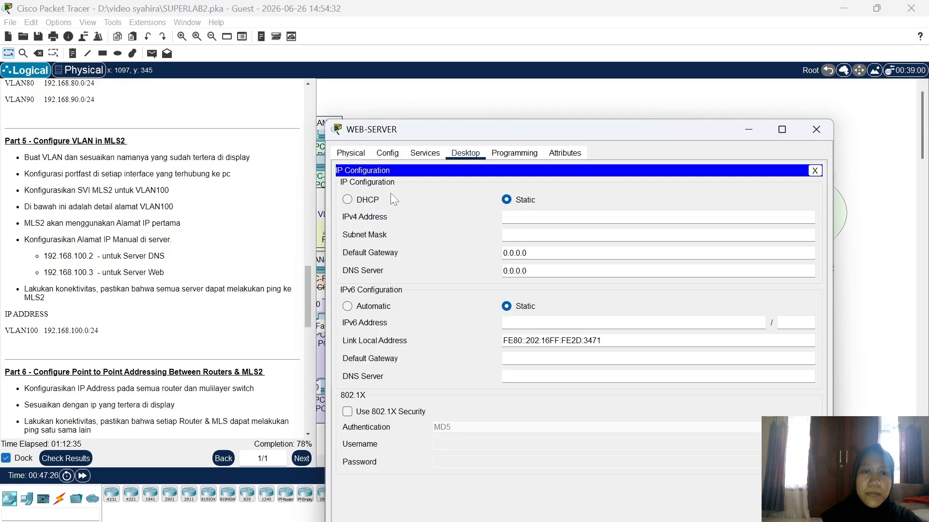
click(506, 217)
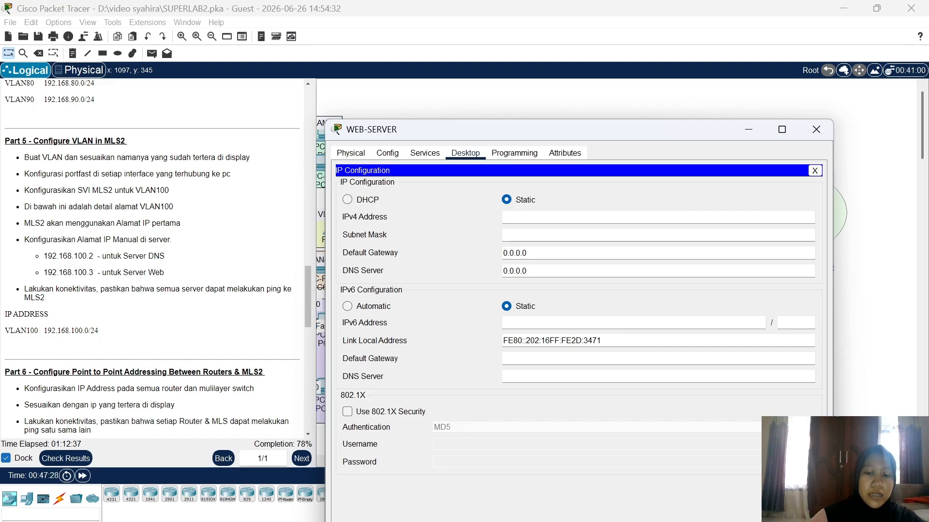
text(192.168.)
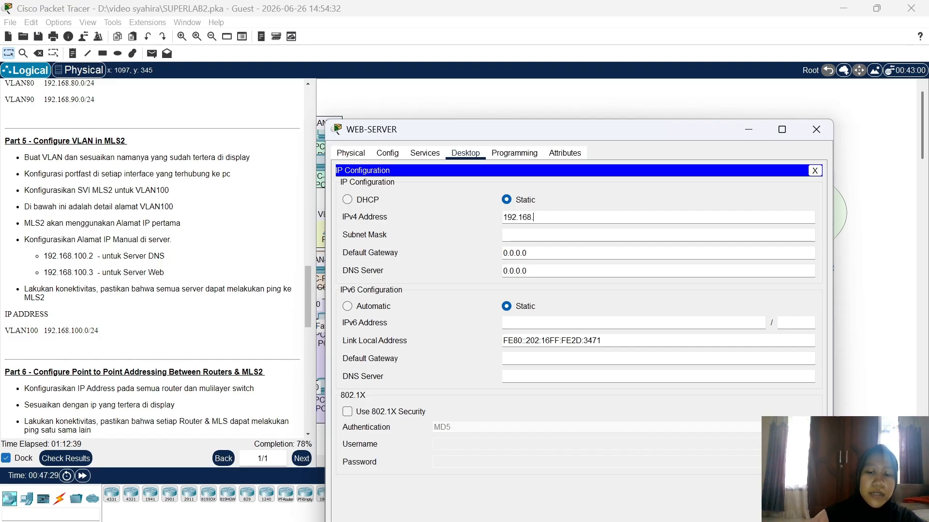
text(100.3)
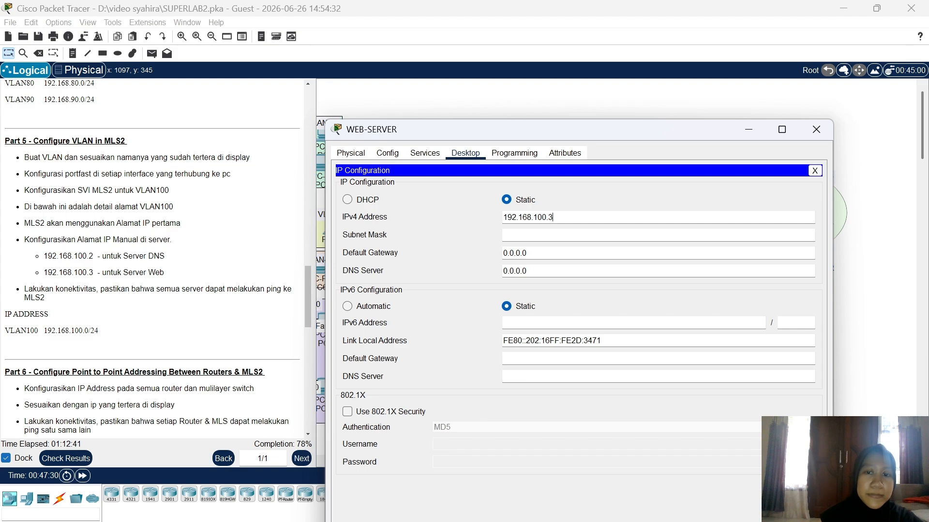
click(543, 236)
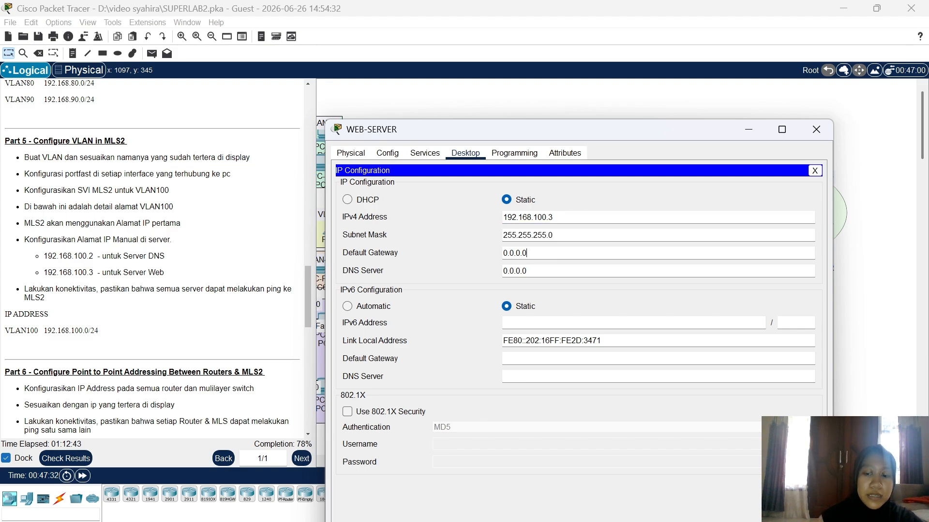
key(BackSpace)
key(BackSpace)
key(BackSpace)
key(BackSpace)
key(BackSpace)
text(19)
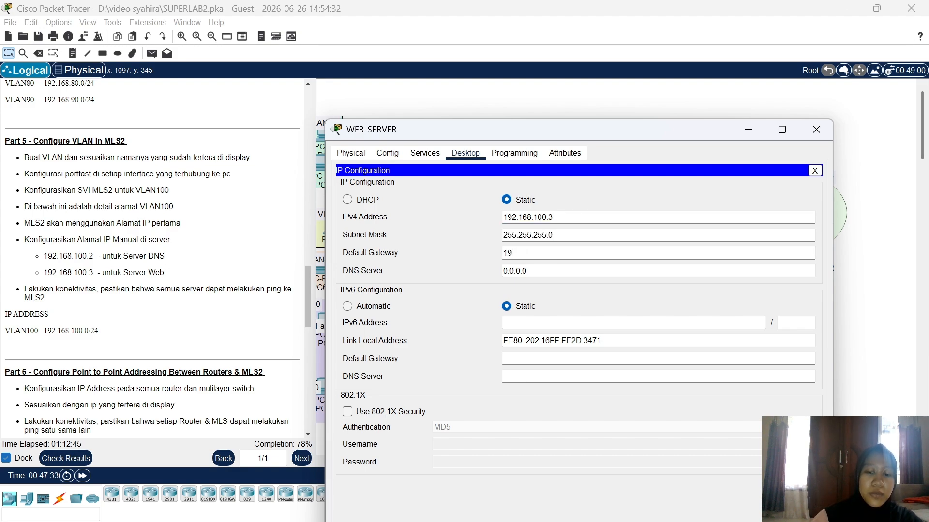
text(2.168)
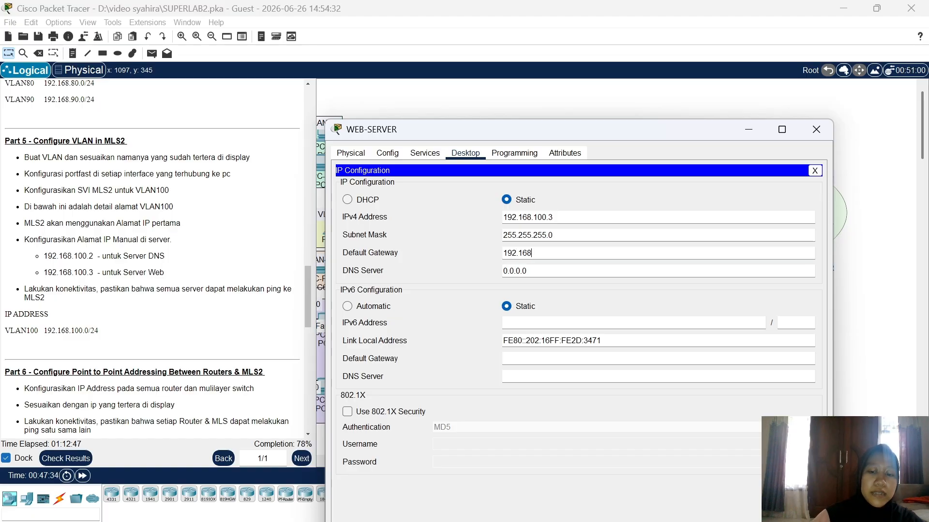
text(.100.1)
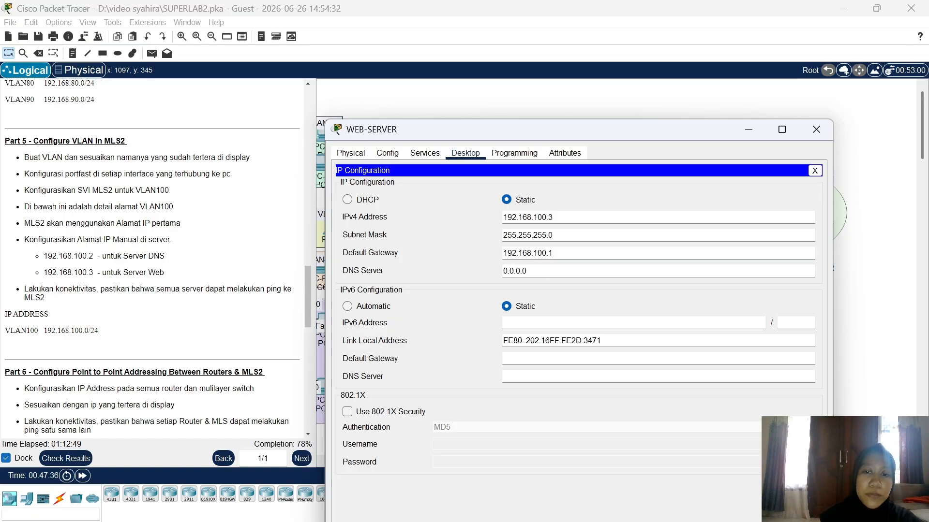
key(BackSpace)
key(BackSpace)
key(BackSpace)
key(BackSpace)
key(BackSpace)
key(BackSpace)
key(BackSpace)
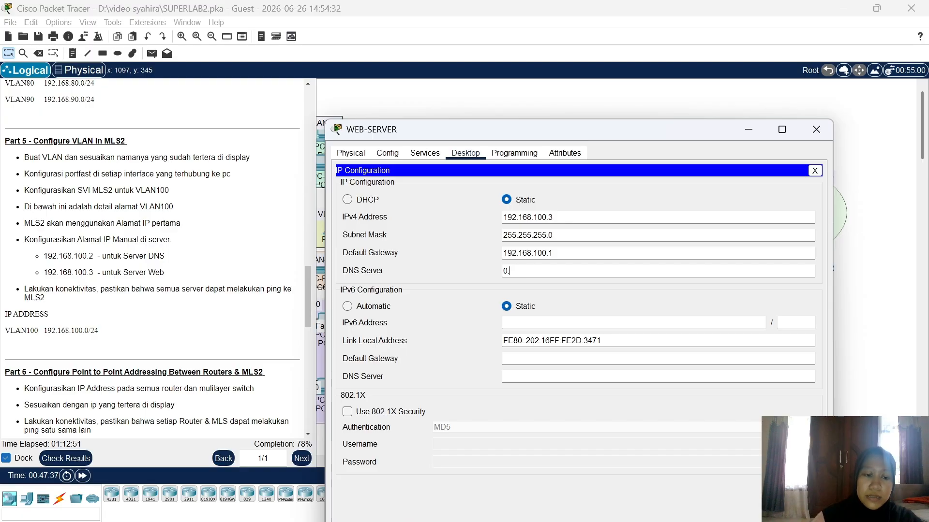
text(192.16)
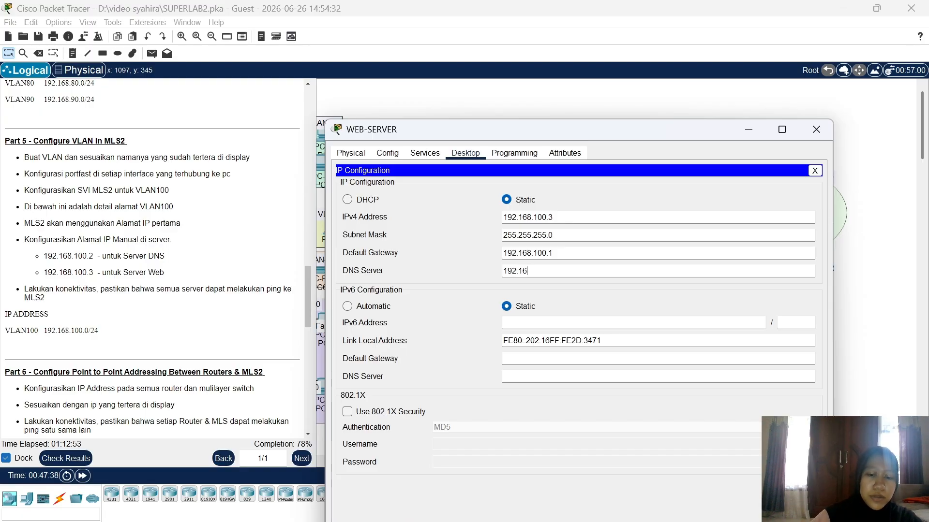
text(8.)
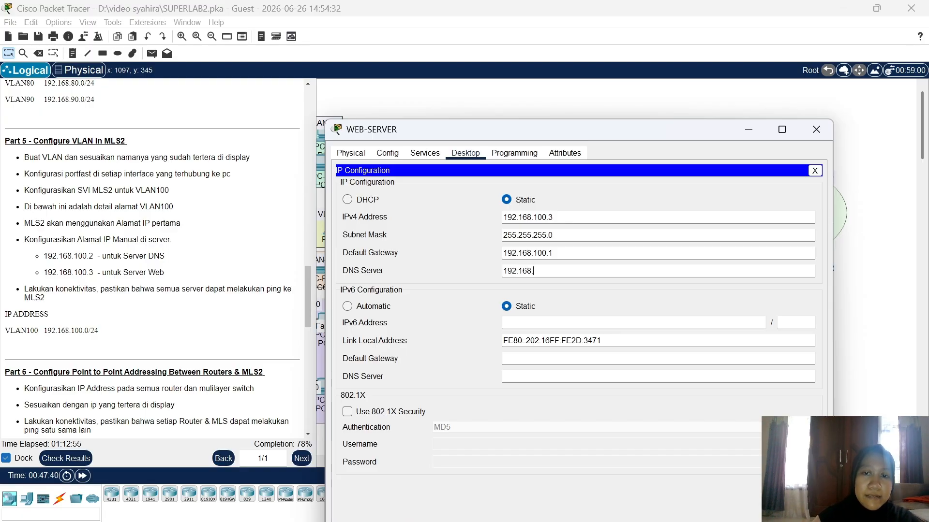
text(100.2)
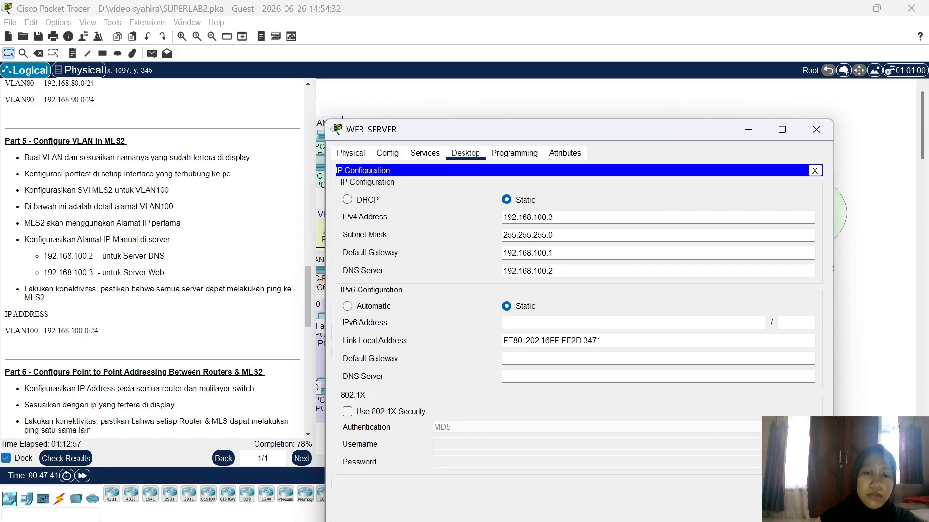
click(815, 130)
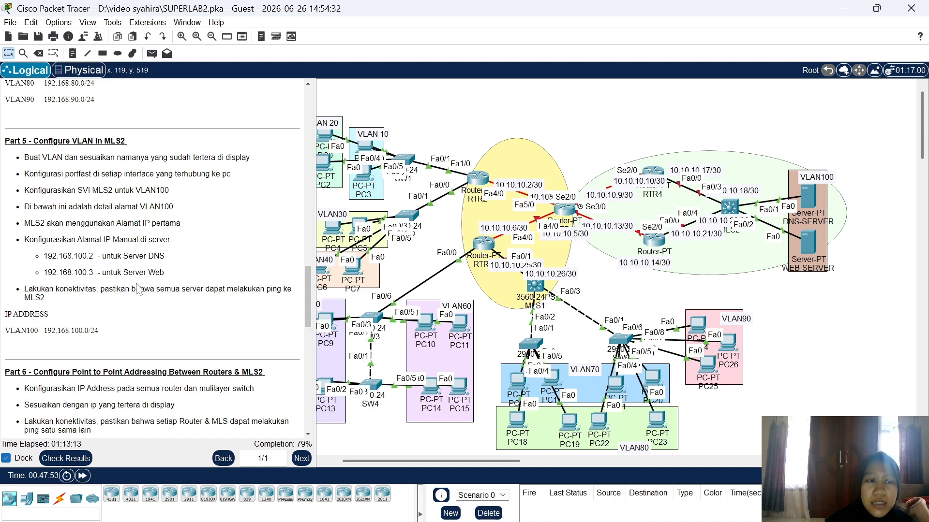
Step: Scroll to the Part 6 instructions and briefly highlight them for reference
scroll(140, 289, down, 4)
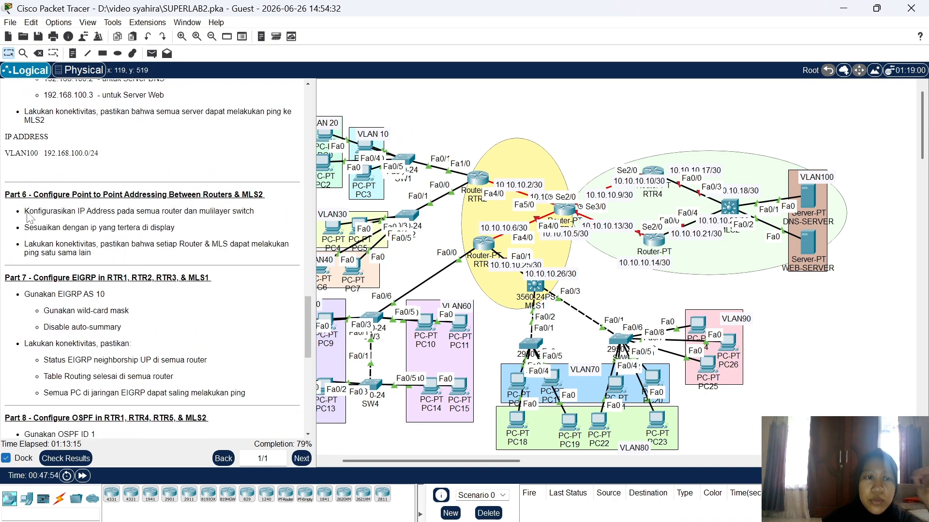
drag(5, 192, 111, 251)
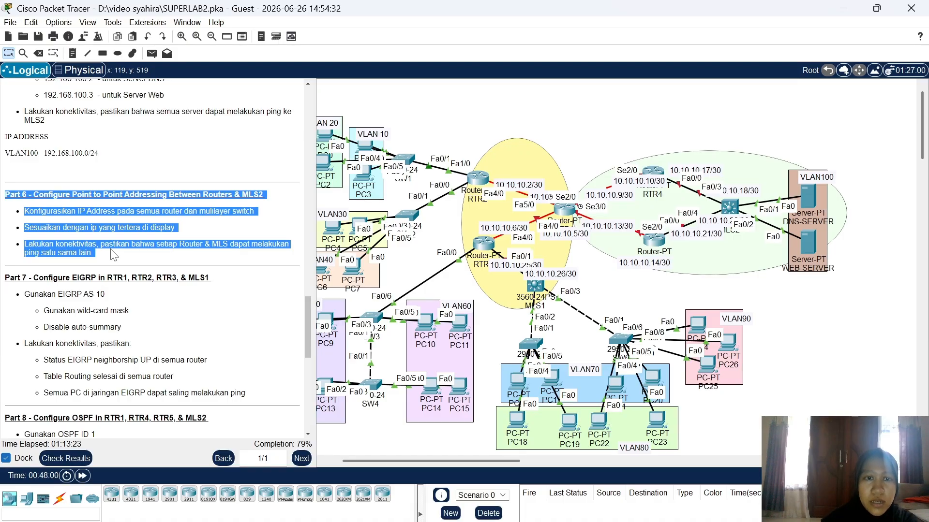
click(113, 254)
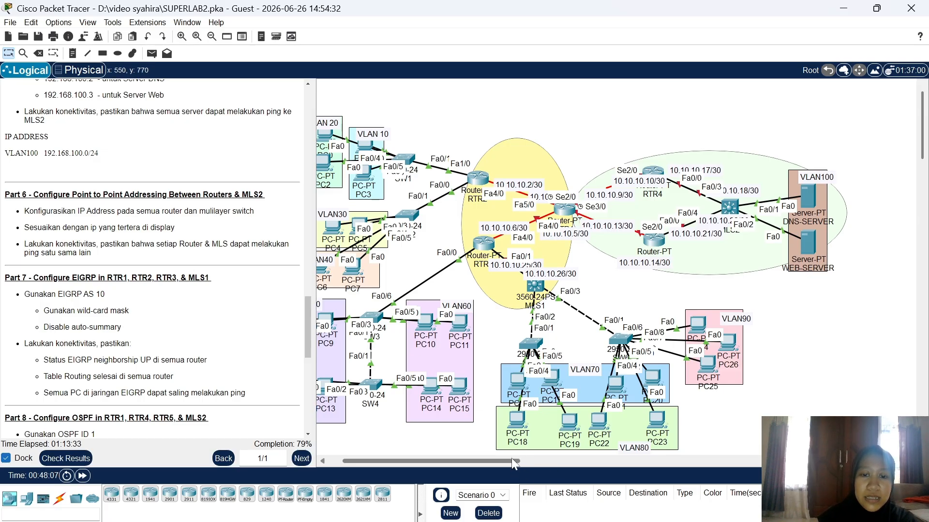
Step: Reposition MLS2 and the 10.10.10.21/30 link label on the topology, then open MLS2
drag(511, 458, 504, 457)
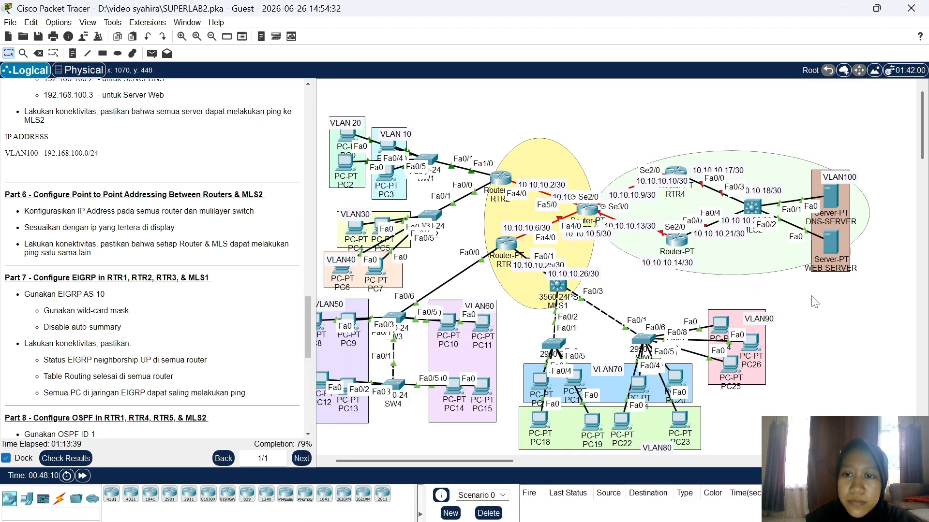
mouse_move(751, 211)
mouse_down()
mouse_move(767, 200)
mouse_move(764, 209)
mouse_up()
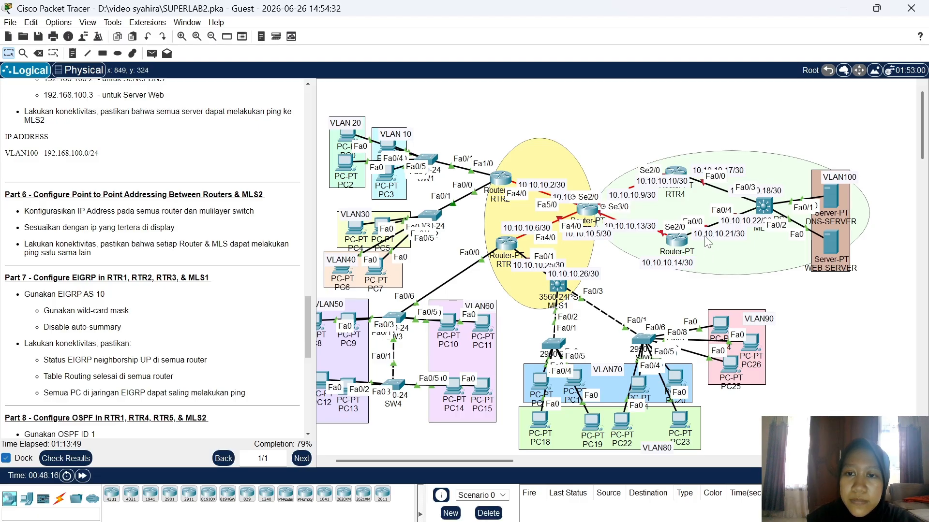
drag(704, 237, 702, 243)
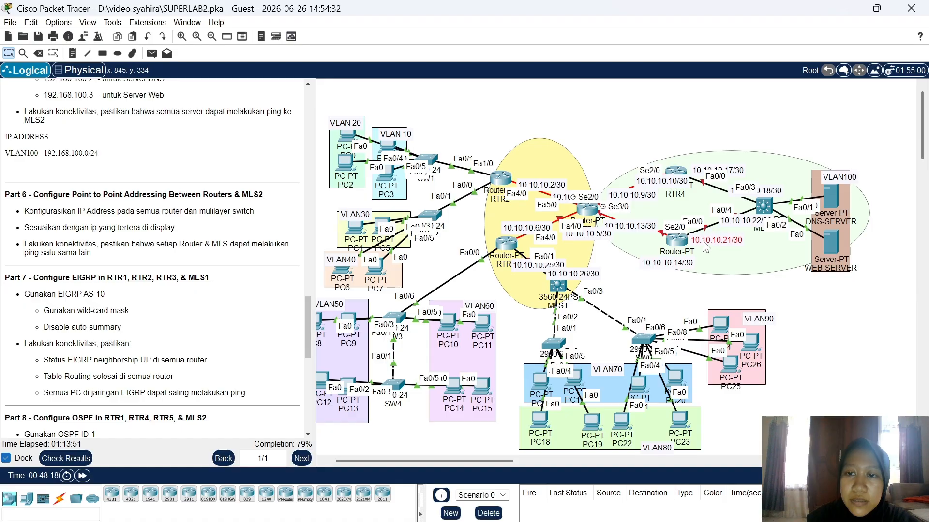
drag(763, 205, 770, 186)
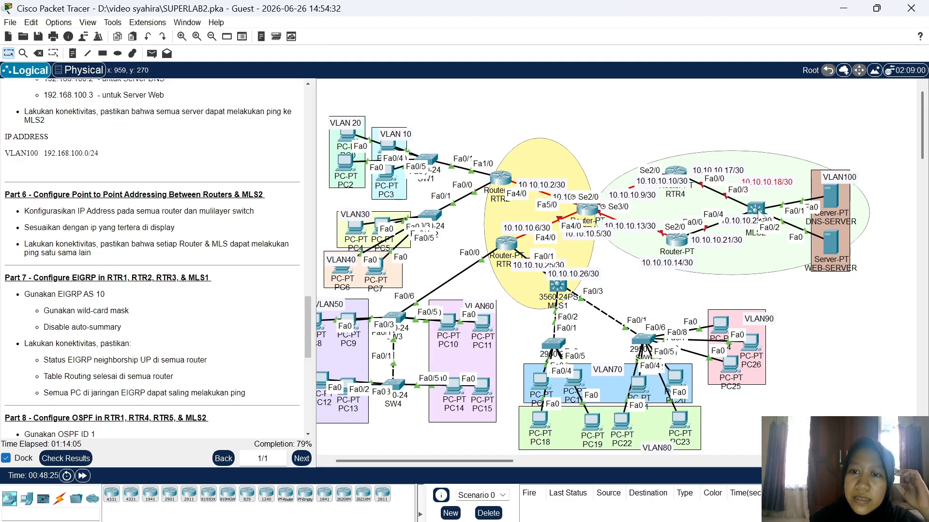
click(758, 210)
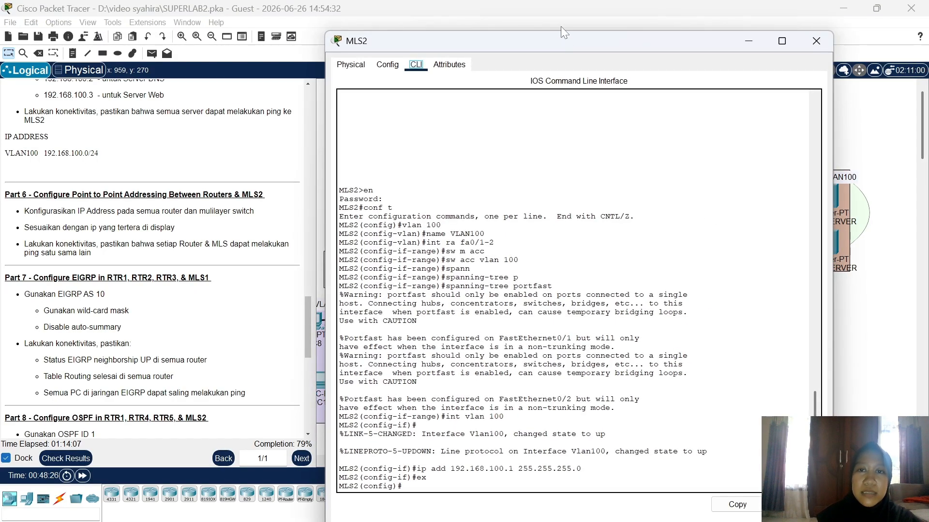
Step: Turn Fa0/3 into a no-switchport port addressed 10.10.10.18/30, then close MLS2
drag(576, 49, 351, 38)
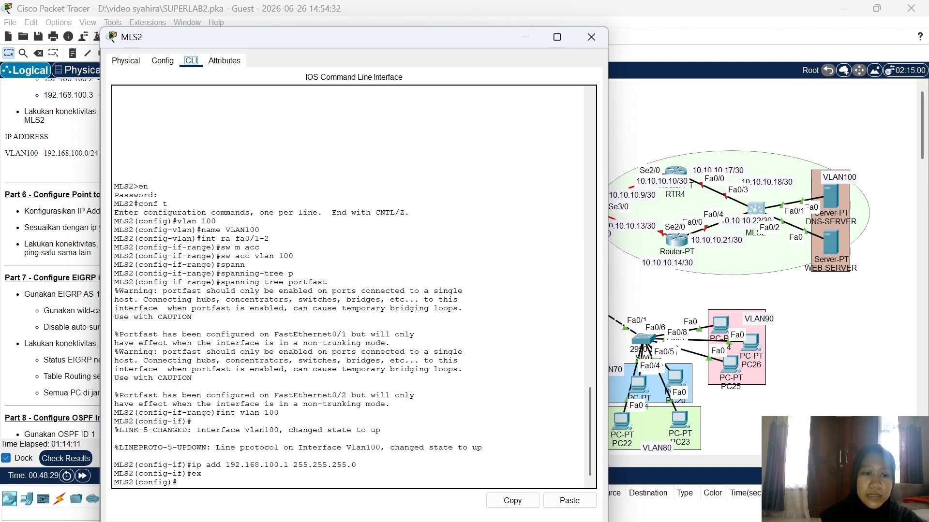
text(nt)
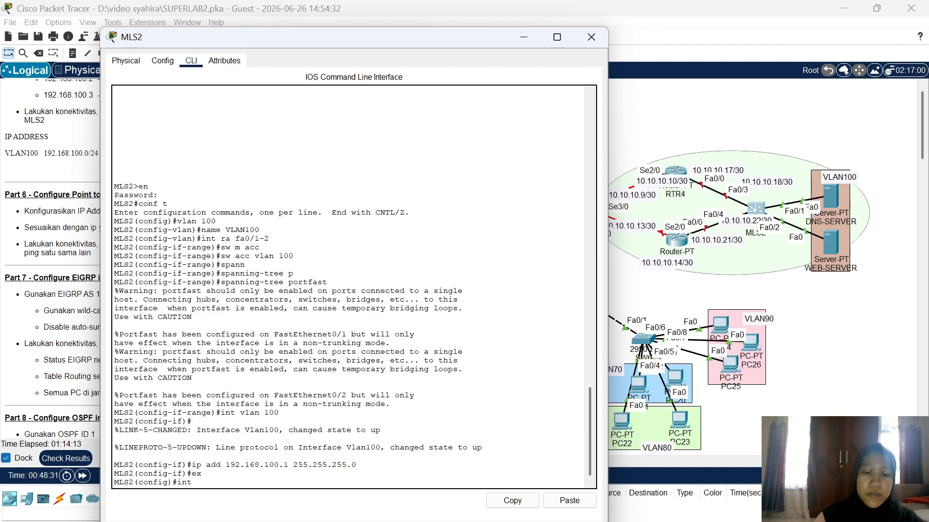
text( fa0/)
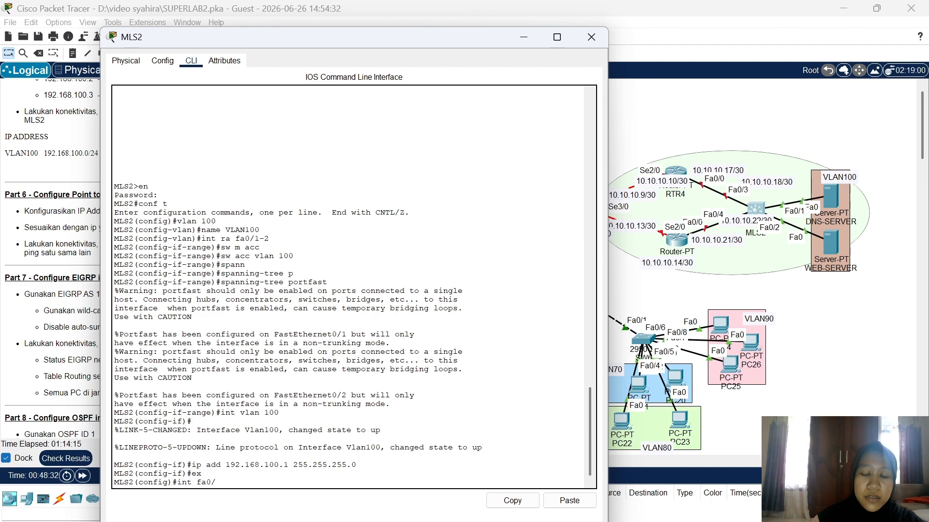
text(3)
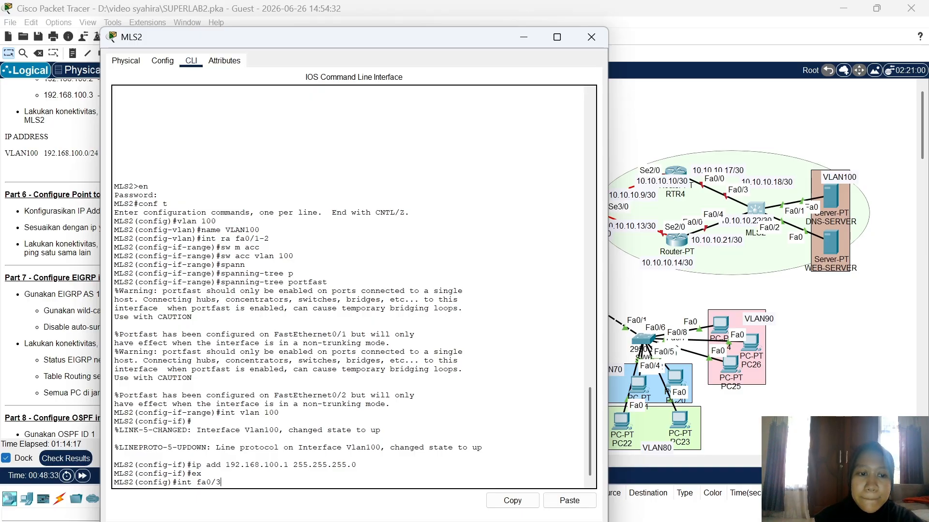
key(Return)
text(no sw)
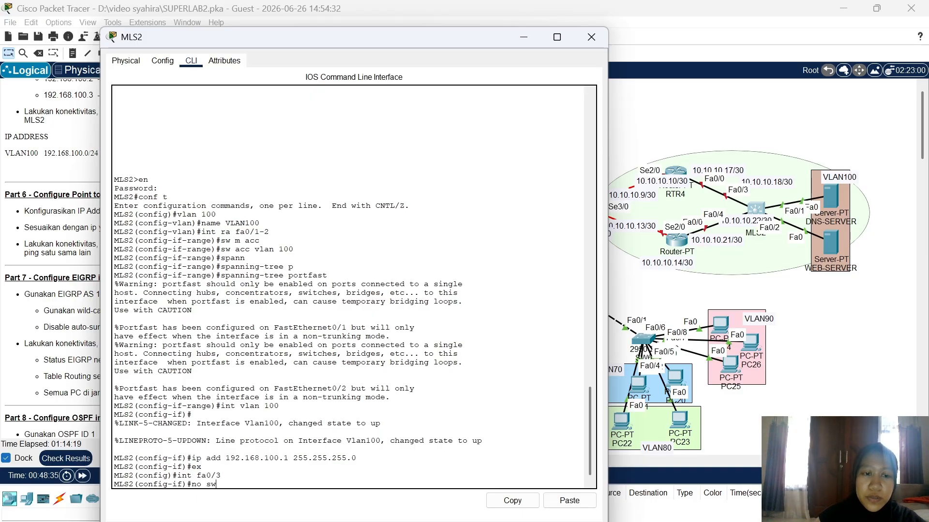
key(Return)
text(ip )
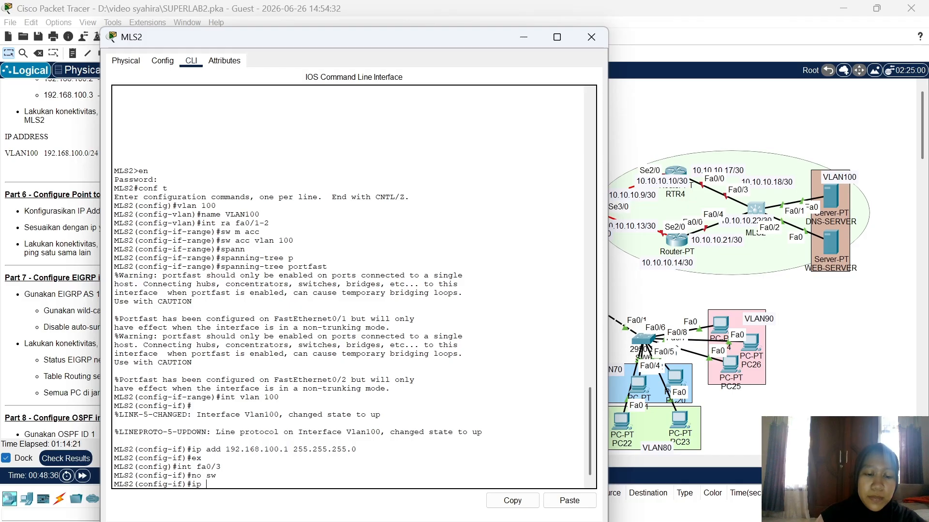
text(add 10.)
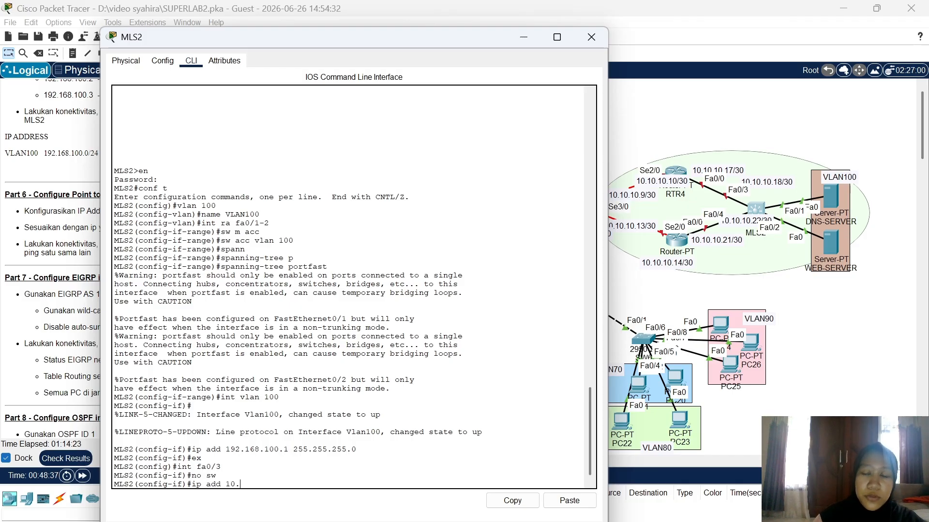
text(10.10.1)
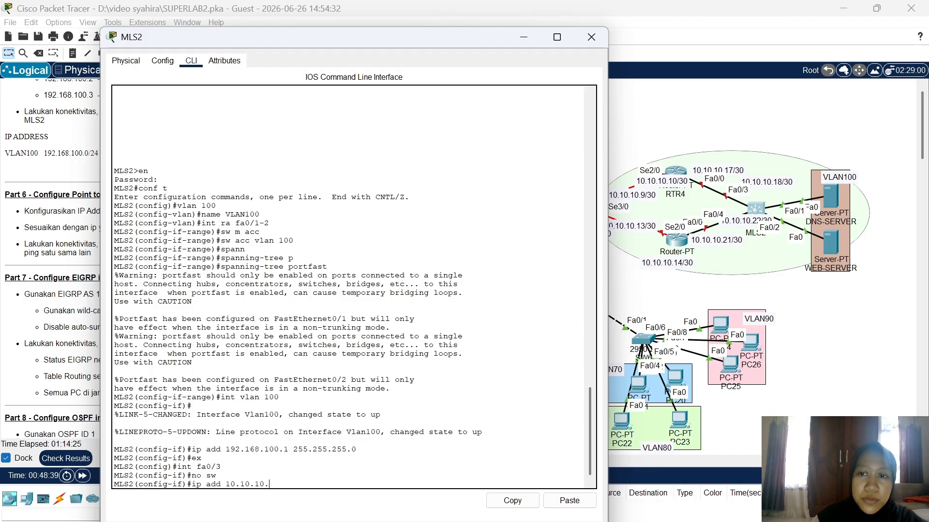
text(8)
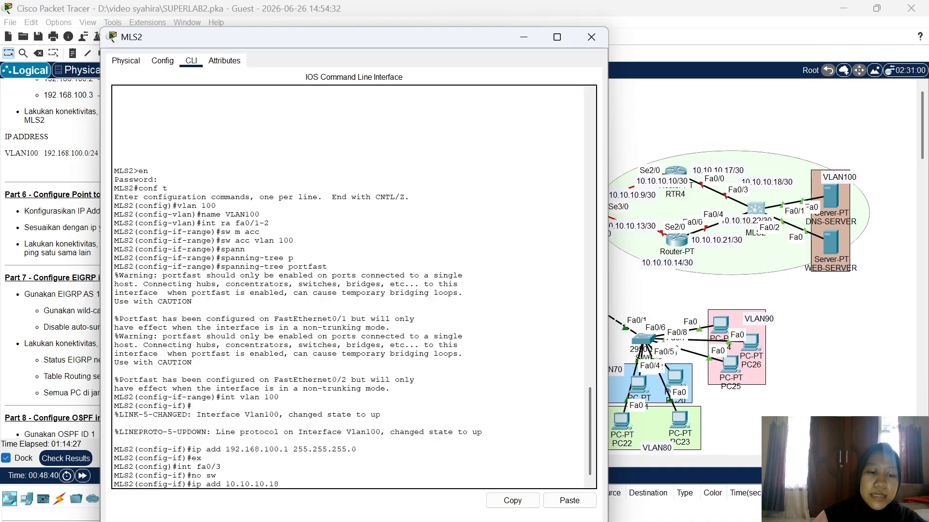
text( 255.255)
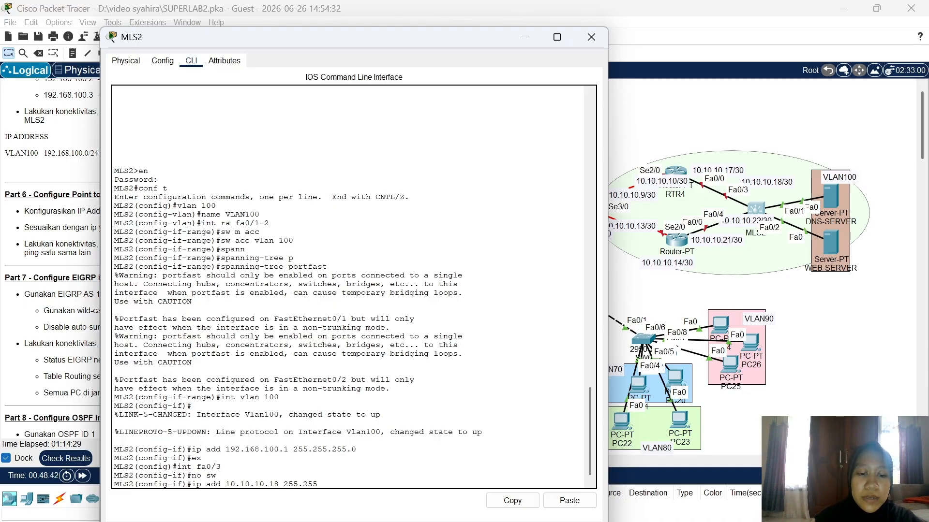
text(.255.)
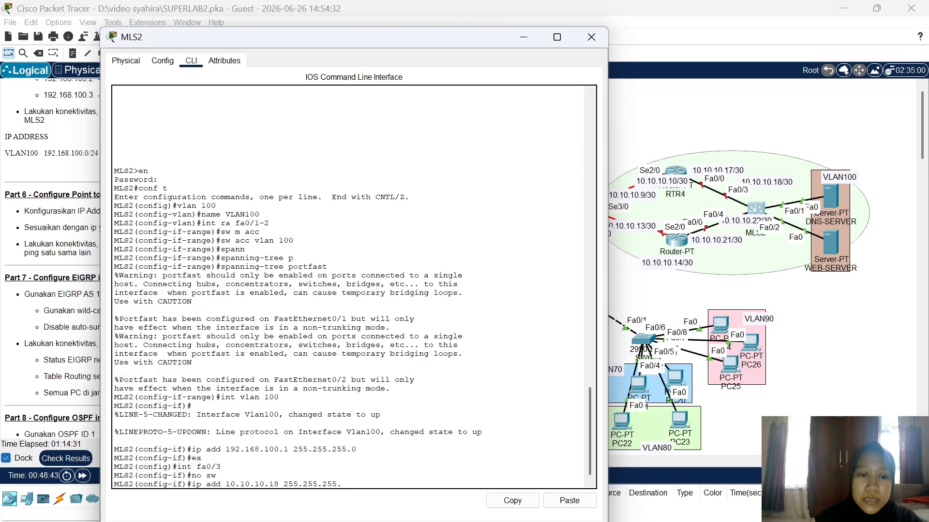
text(252)
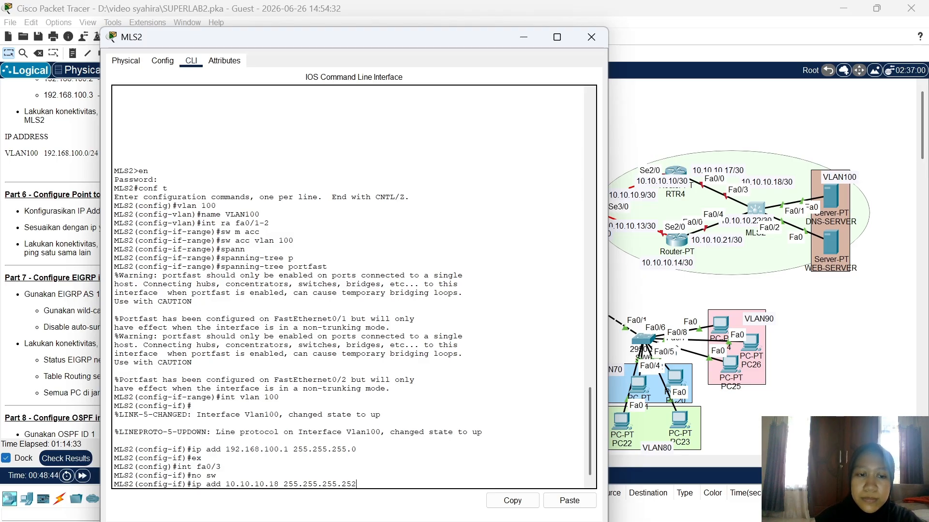
key(Return)
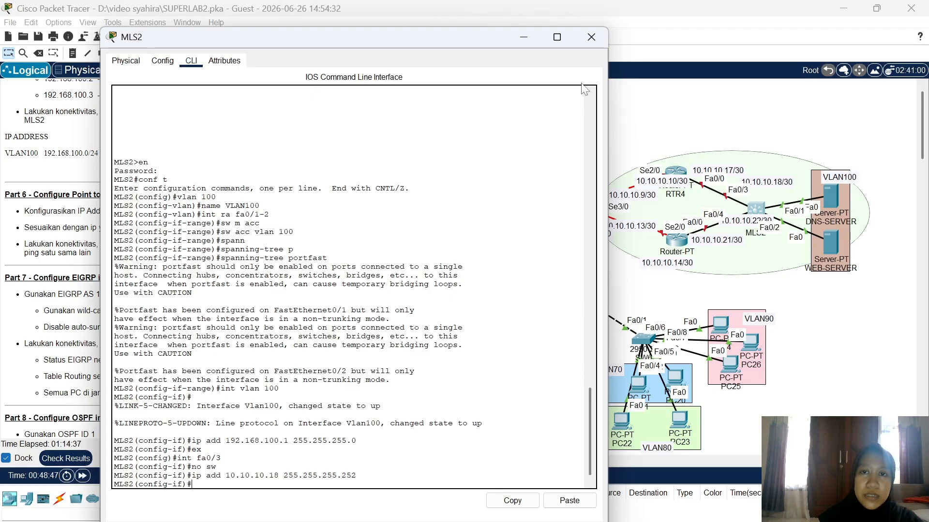
click(591, 37)
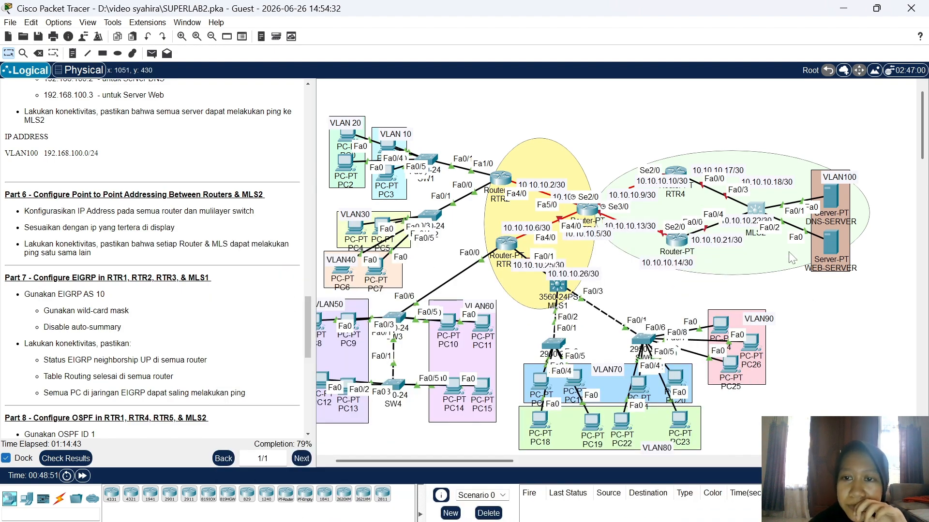
Step: Reopen MLS2's CLI and convert Fa0/4 to a routed port with no switchport
click(757, 212)
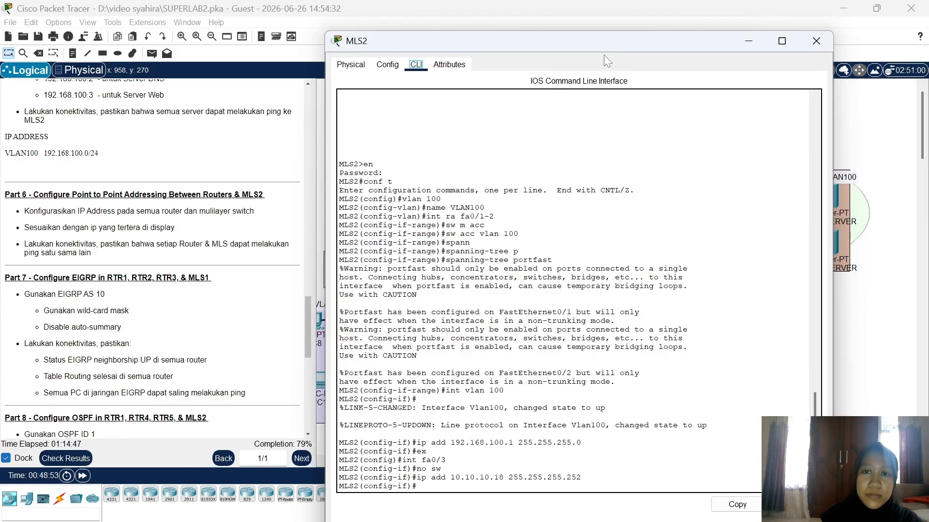
drag(603, 42, 396, 63)
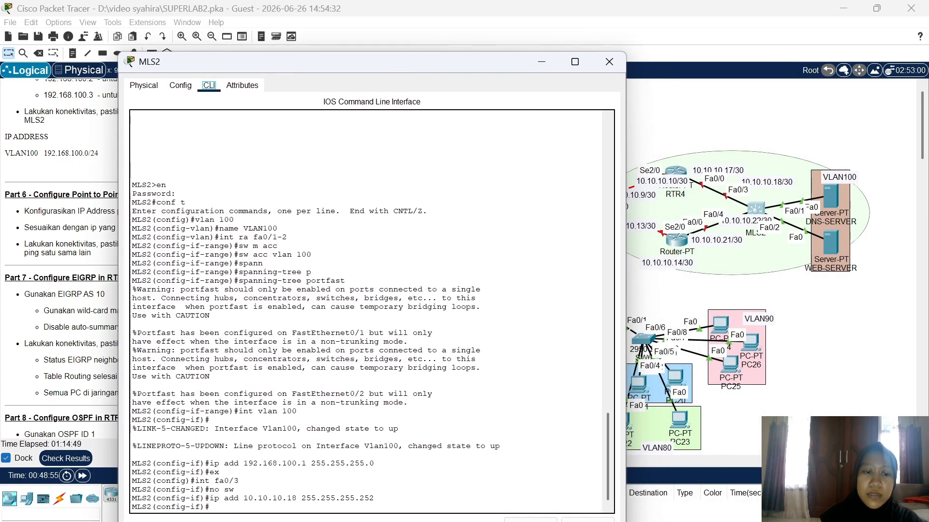
text(in)
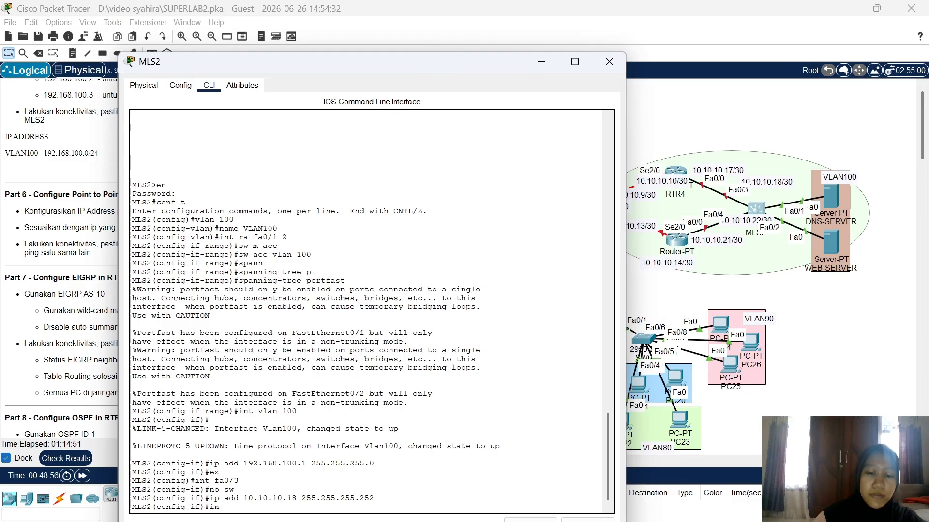
text(t fa0/)
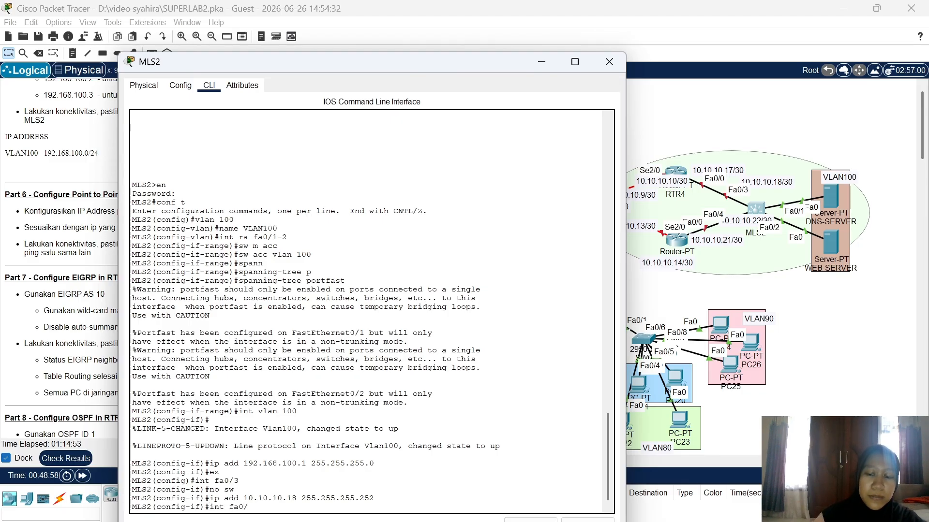
text(4)
key(Return)
text(no)
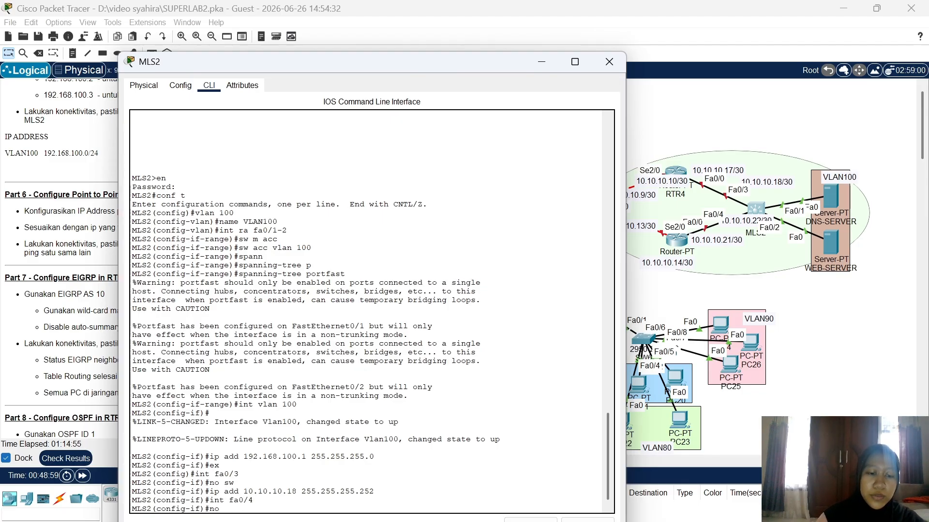
text( s)
key(Return)
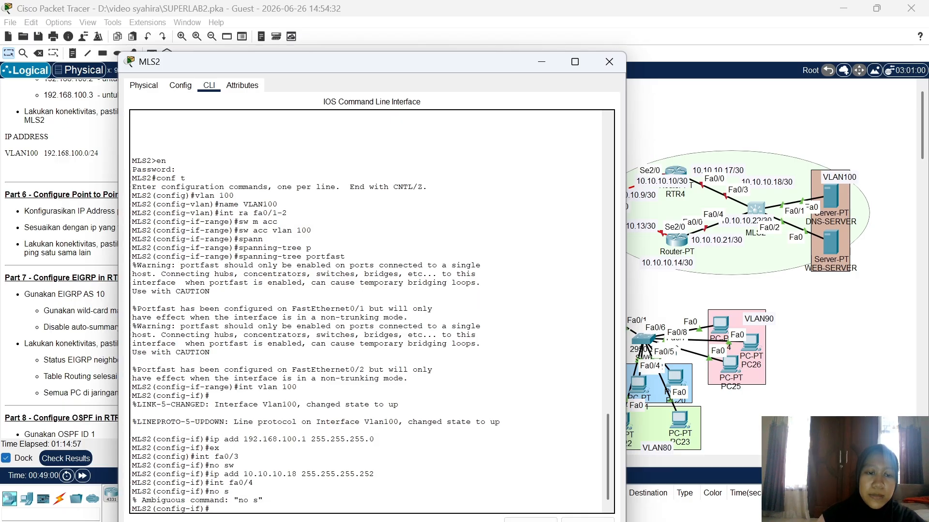
text(no)
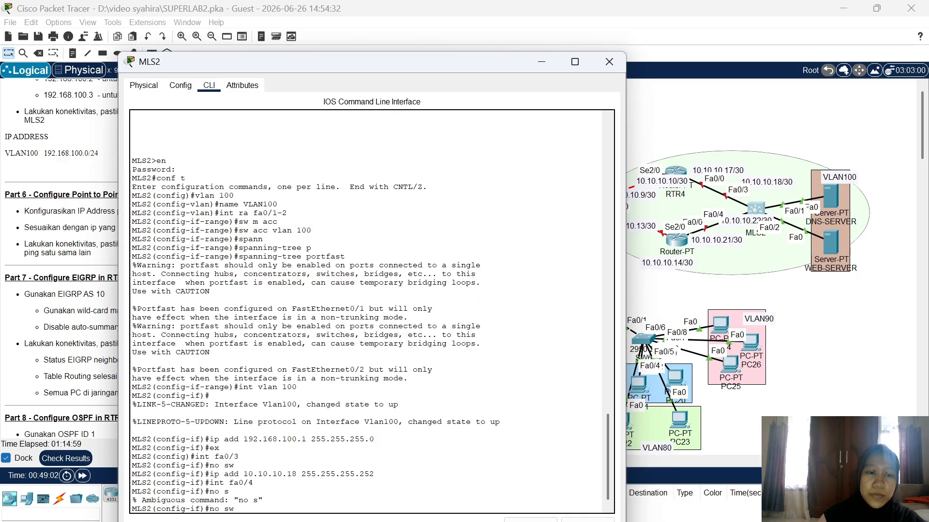
text( sw)
key(Return)
Step: Assign Fa0/4 10.10.10.22 255.255.255.252, correcting a mistyped mask, and close the window
text(ip a)
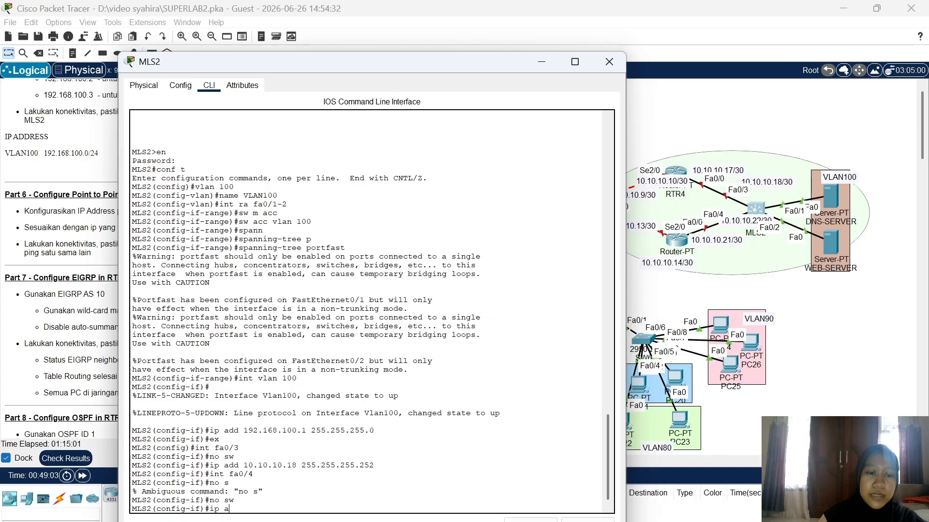
text(dd 10.10.)
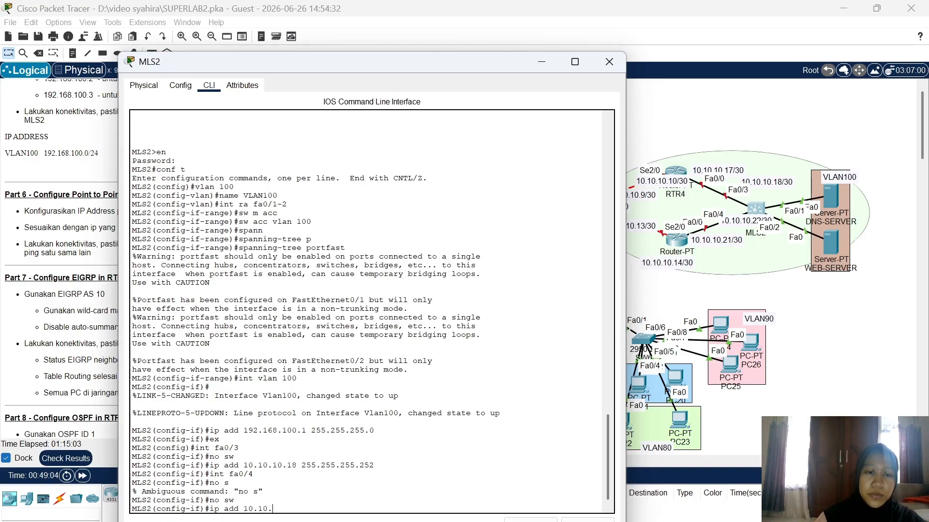
text(10.22 2)
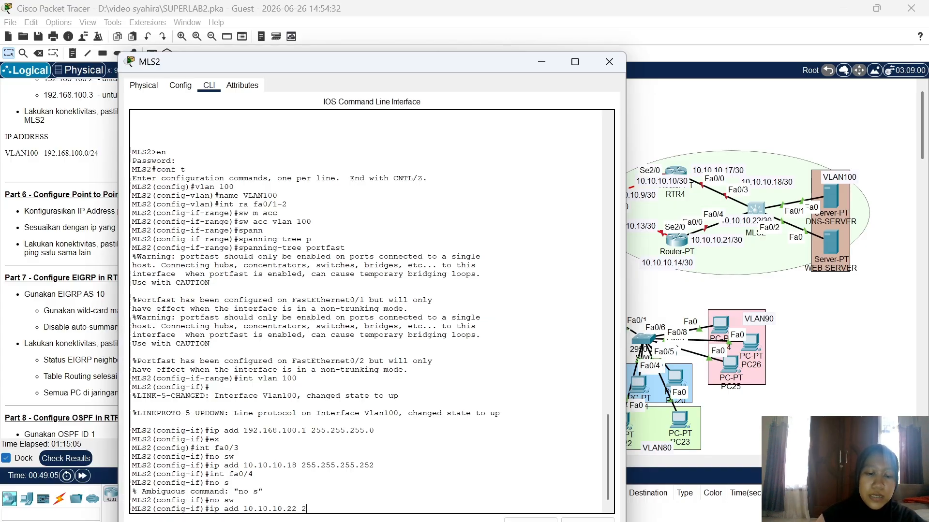
text(55.255)
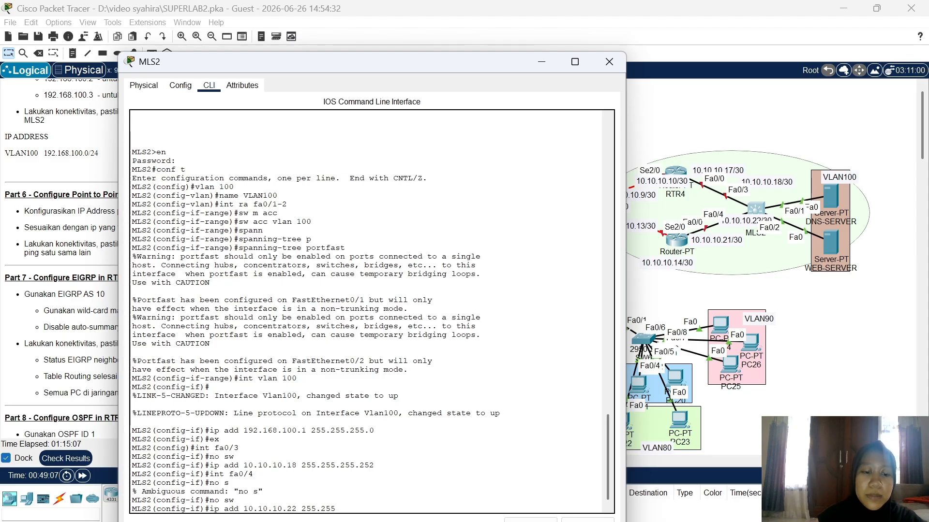
text(.255.25)
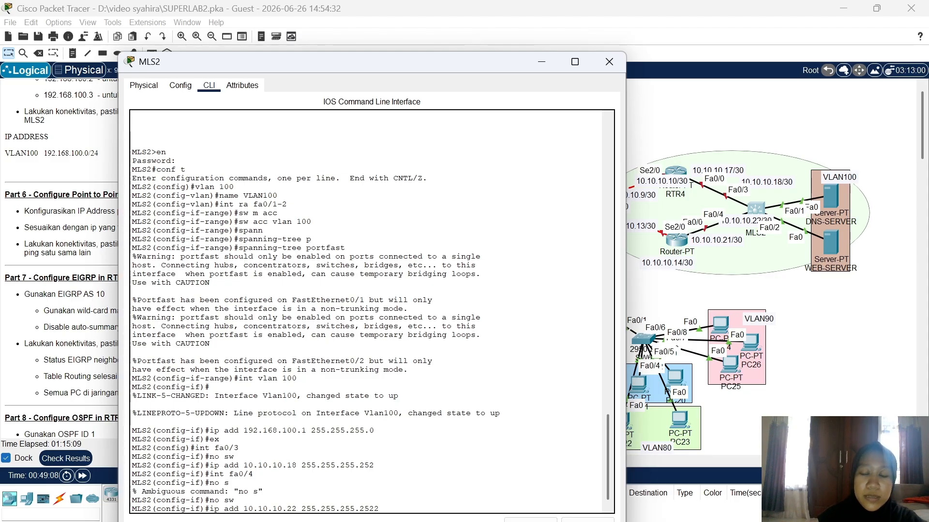
text(22)
key(Return)
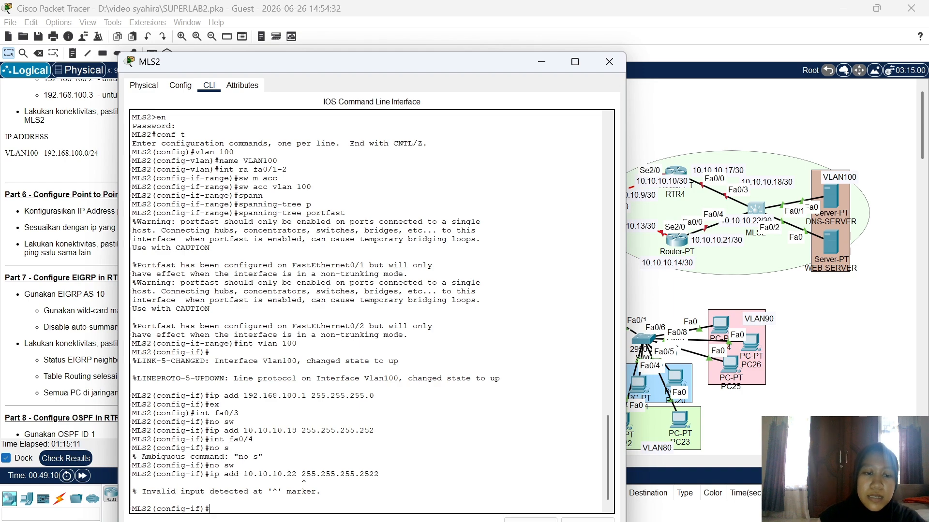
text(ip add)
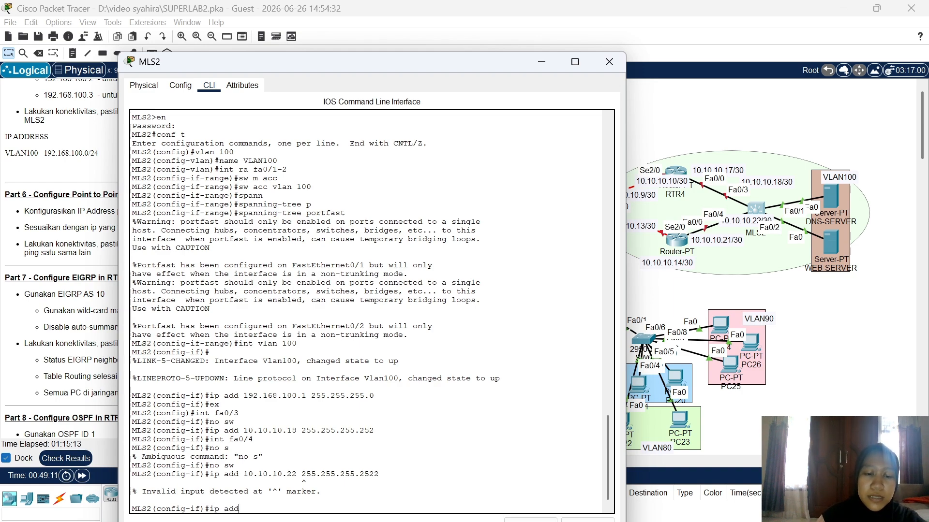
text( 10.10)
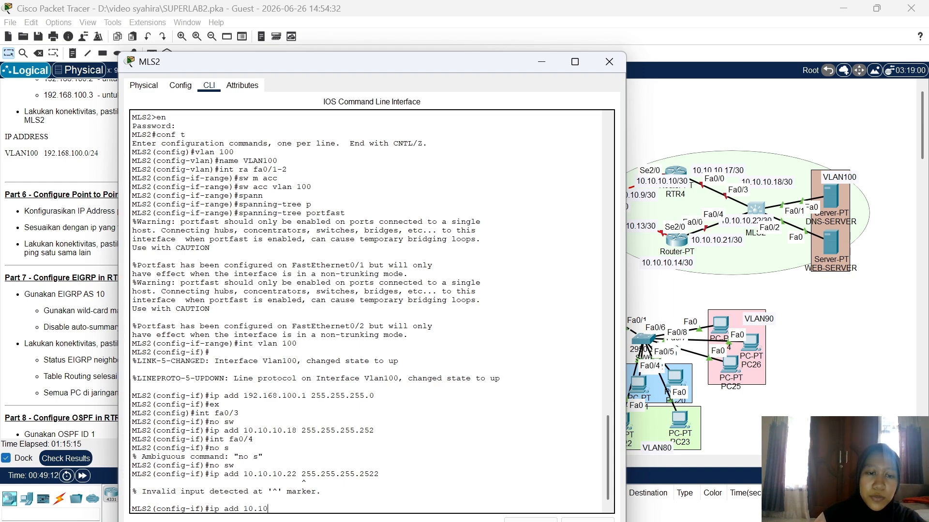
text(.10.22)
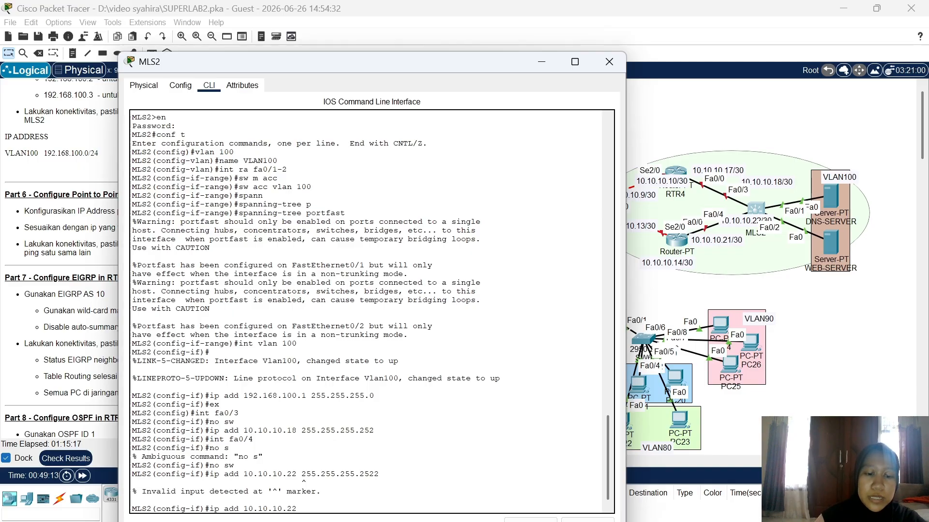
text( 255.255)
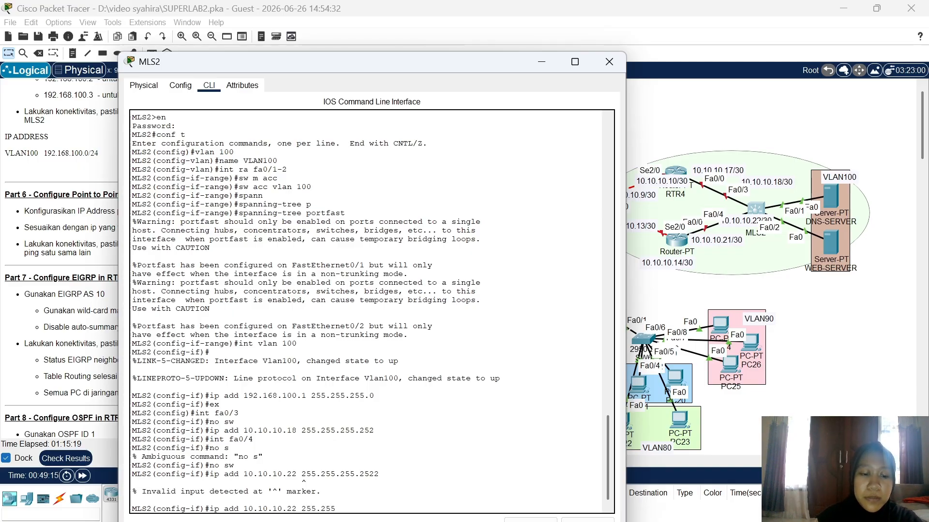
text(.255.)
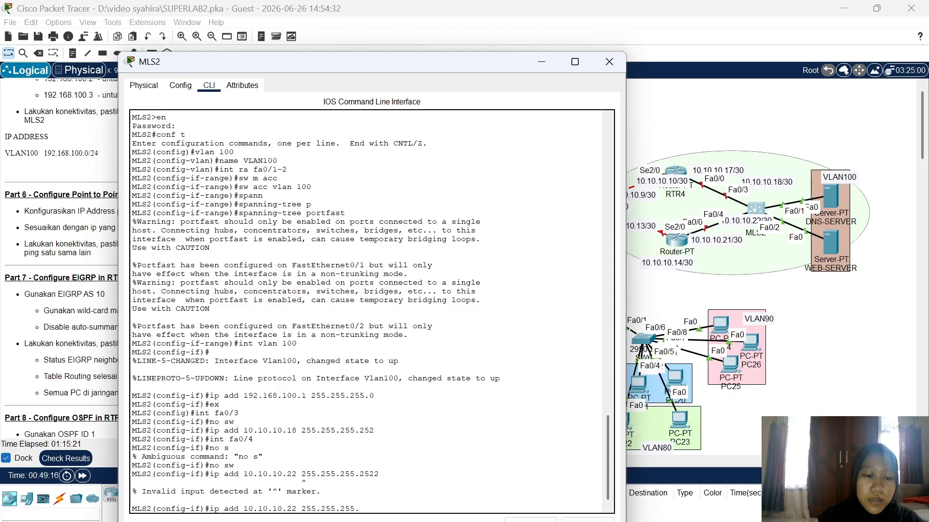
text(252)
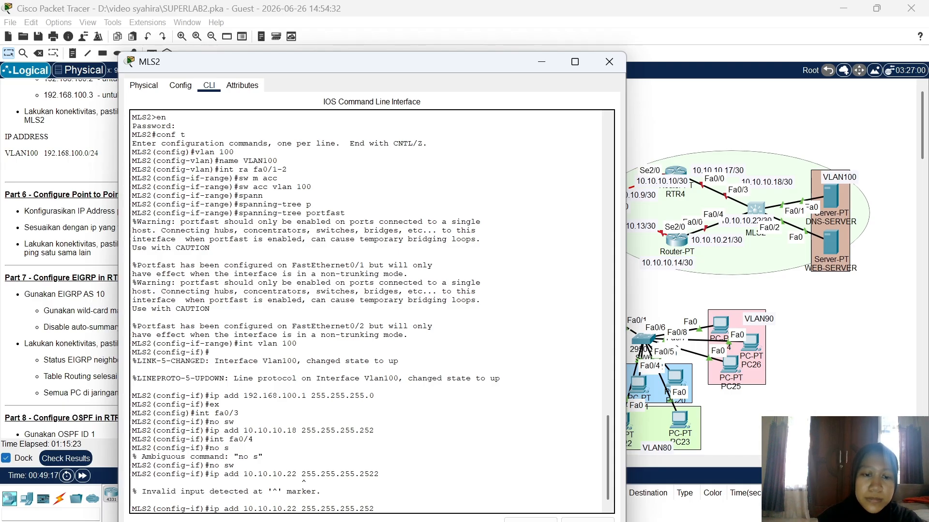
key(Return)
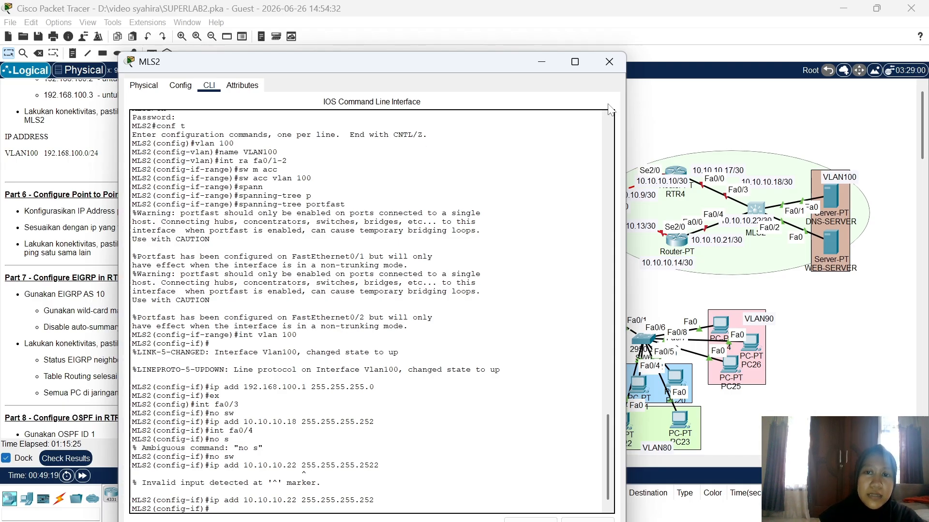
click(611, 68)
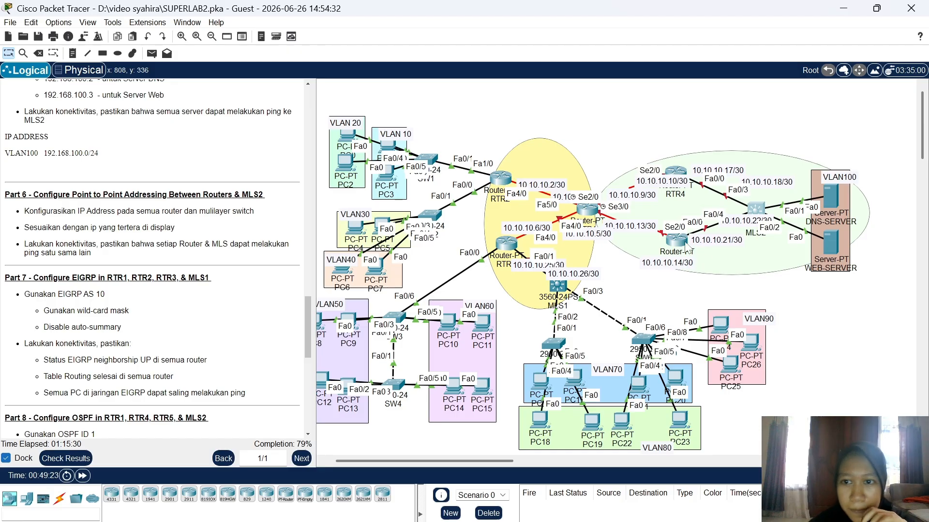
Step: Open RTR4's CLI and enter privileged global configuration mode
click(681, 172)
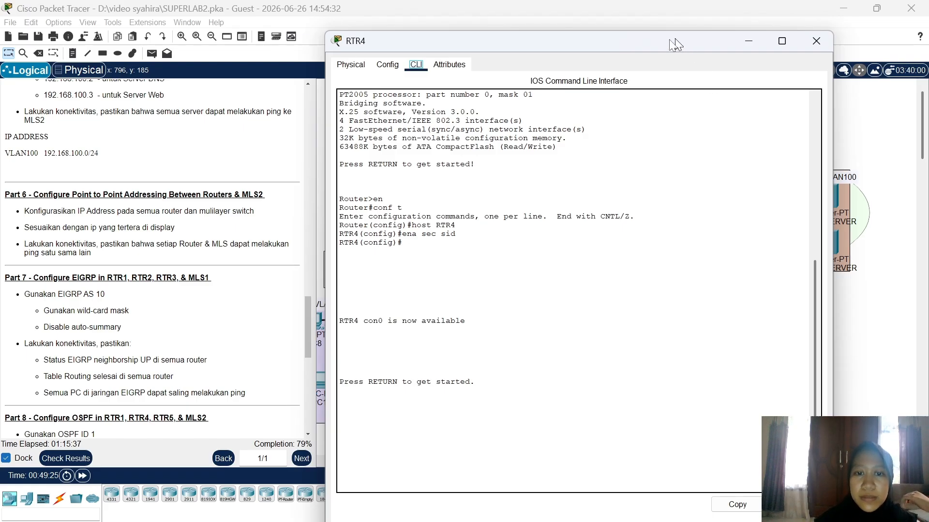
drag(683, 39, 397, 41)
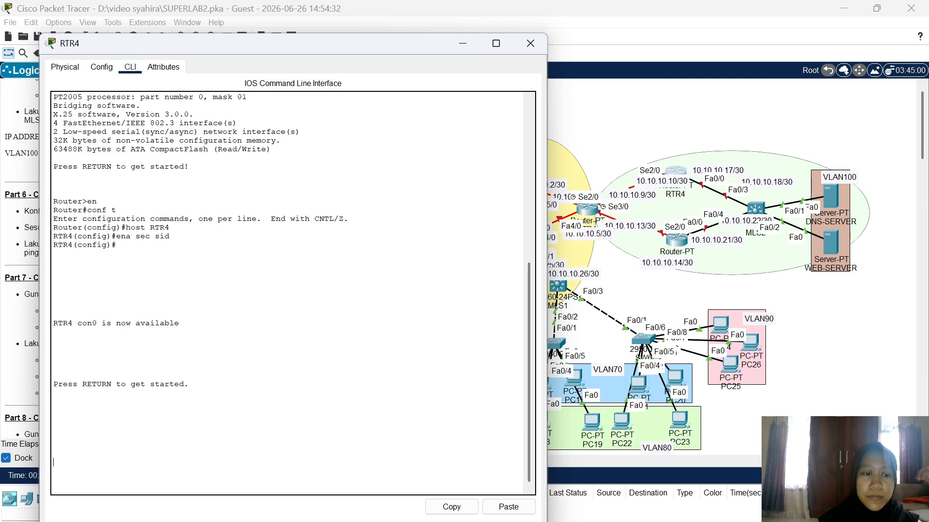
key(Return)
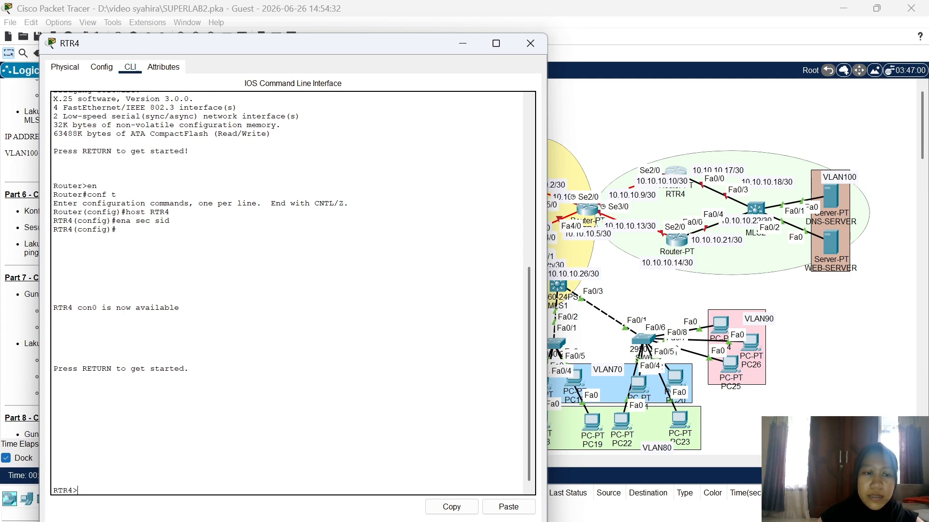
text(en)
key(Return)
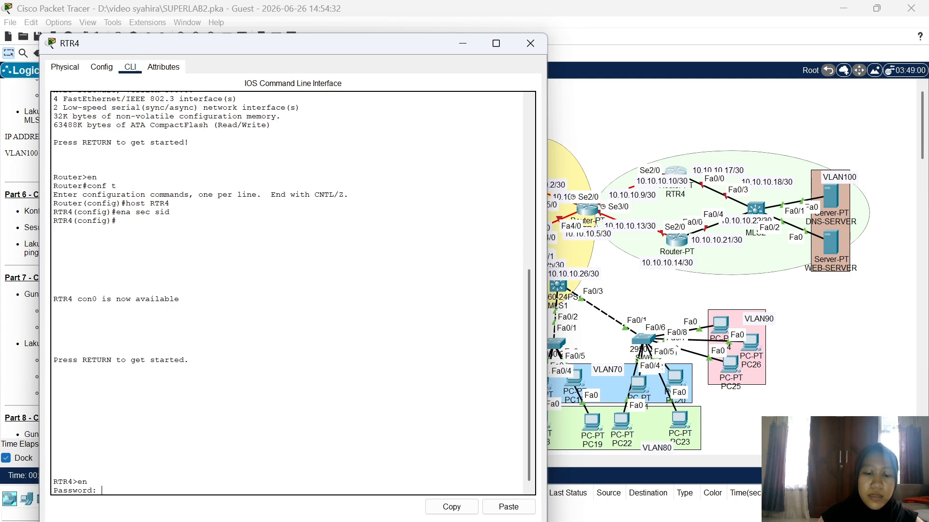
key(Return)
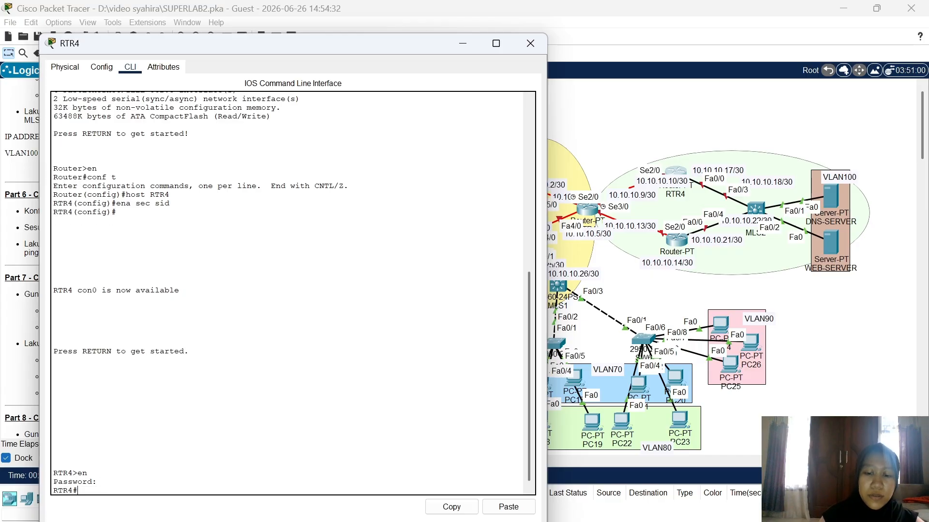
text(conf t)
key(Return)
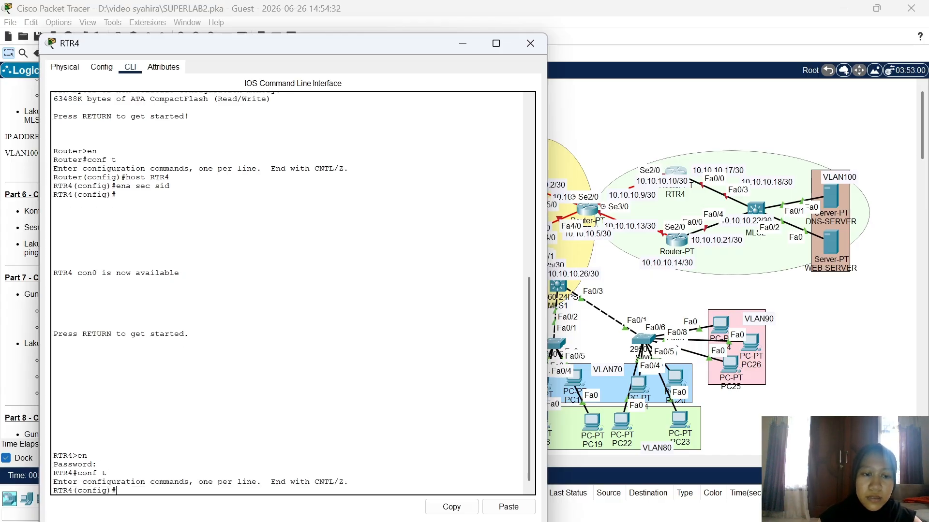
Step: Address Fa0/0 as 10.10.10.17 255.255.255.252 and bring it up
text(int fa0/)
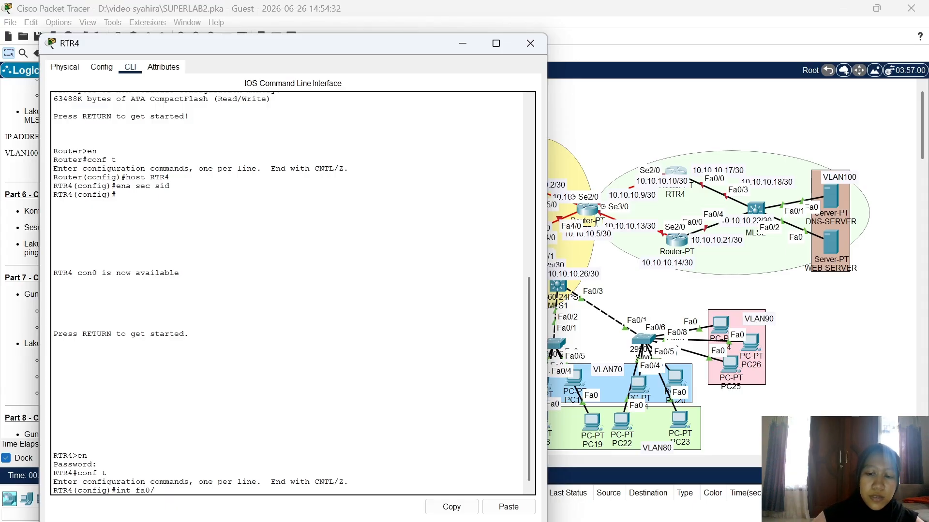
text(0)
key(Return)
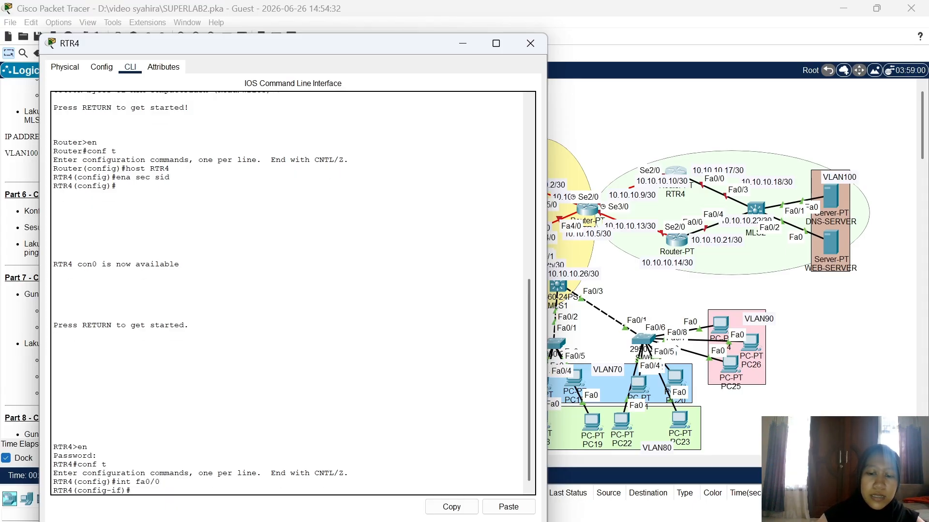
text(ip add)
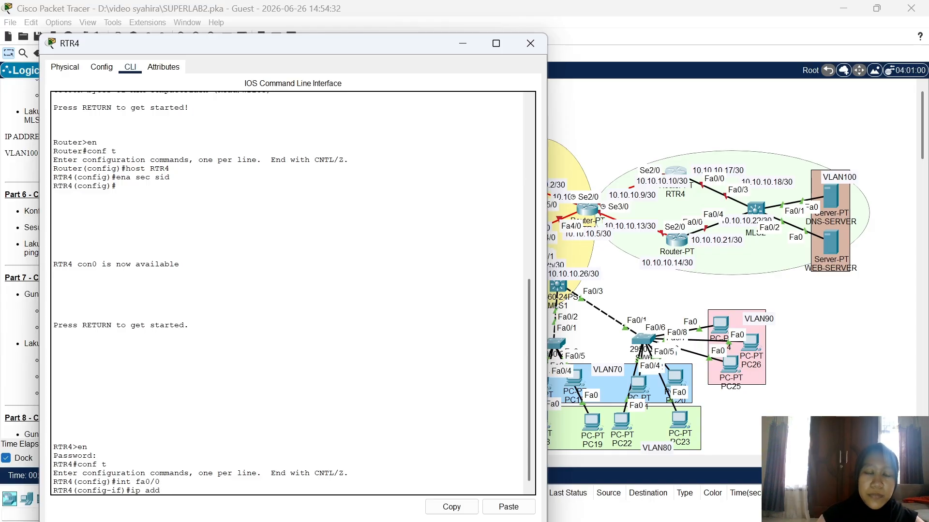
text( 10.10.10)
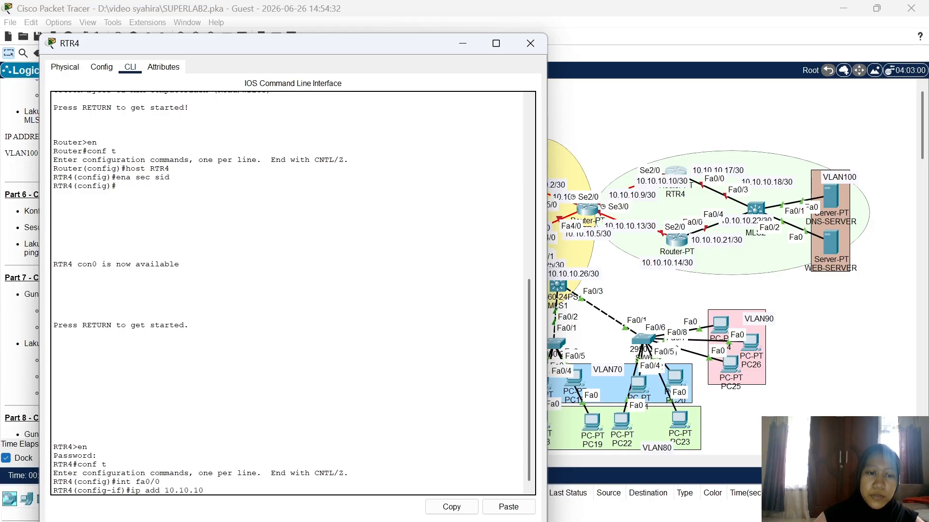
text(.17)
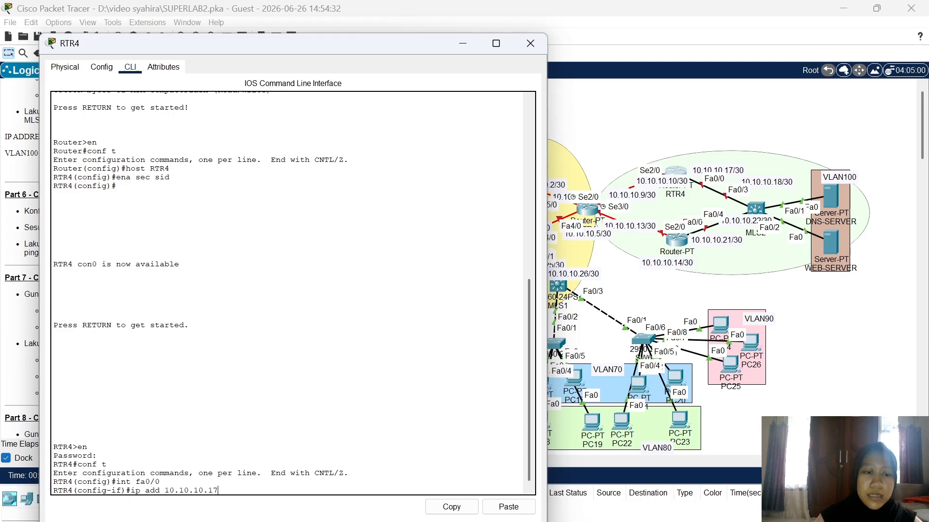
text( 255)
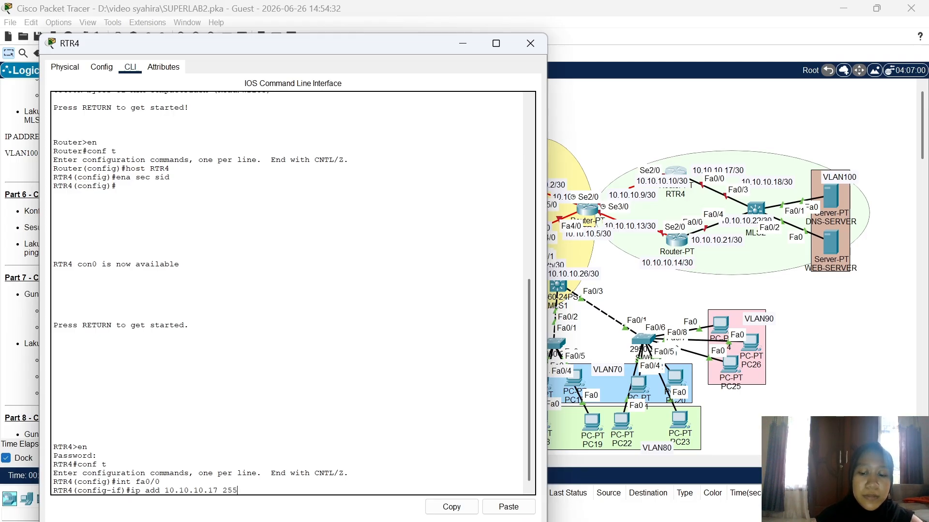
text(.255.255.2)
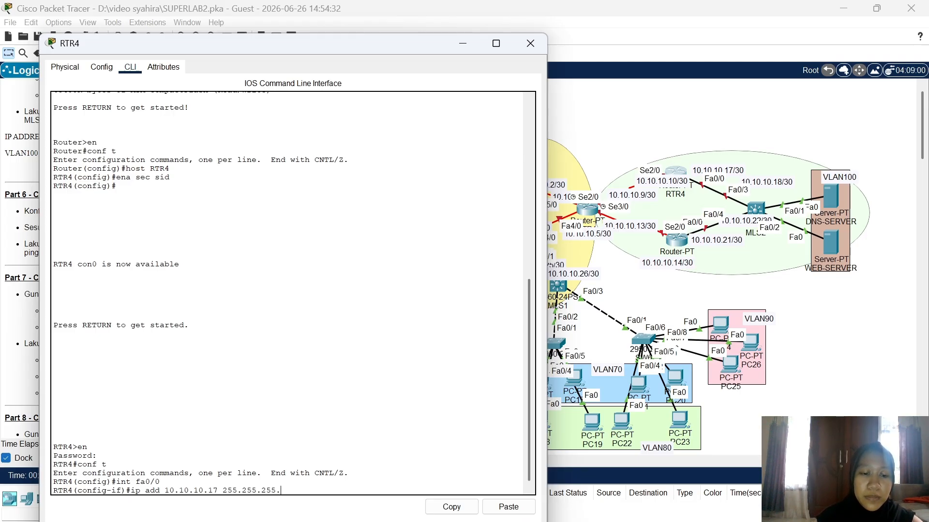
text(52)
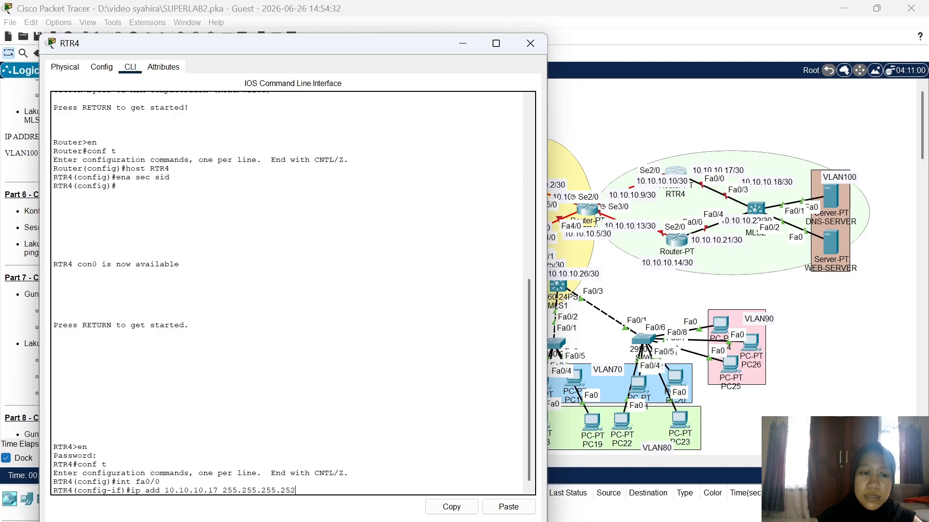
key(Return)
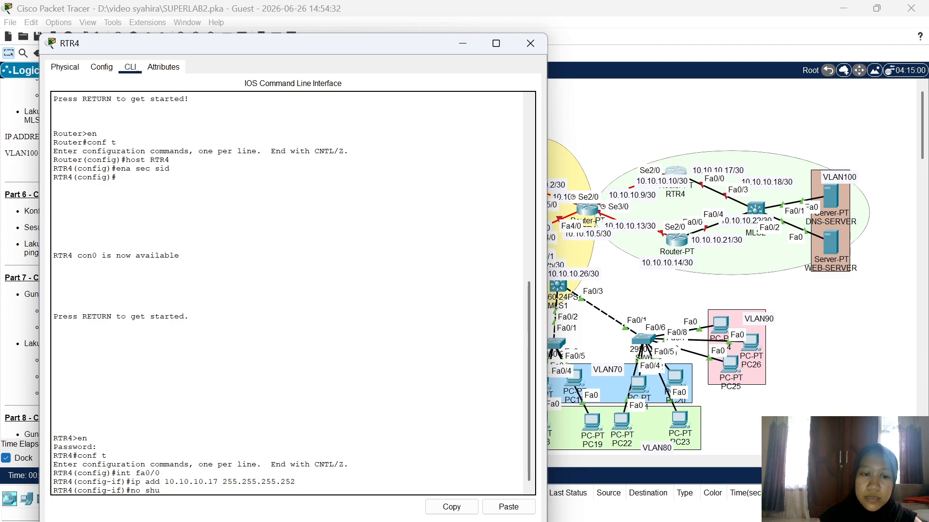
key(Return)
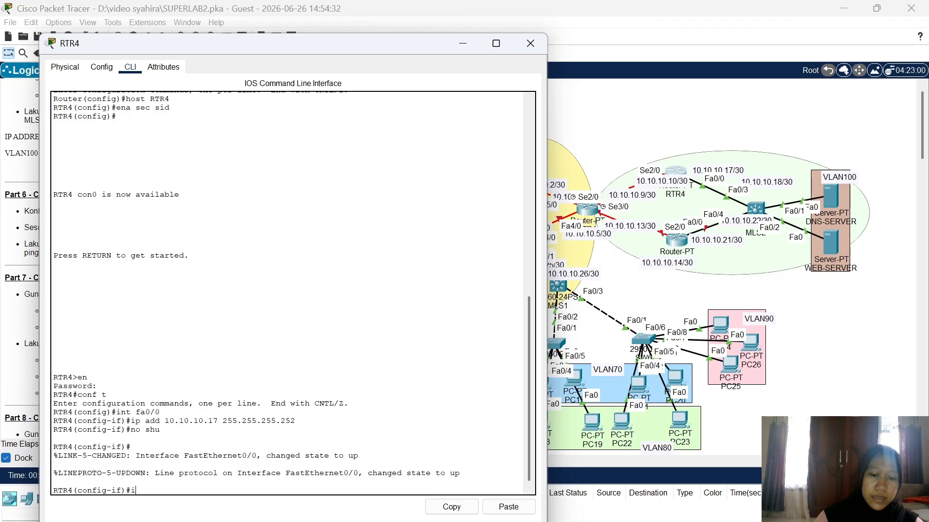
Step: Configure Serial2/0 with 10.10.10.10 255.255.255.252 and no shutdown
text(int se)
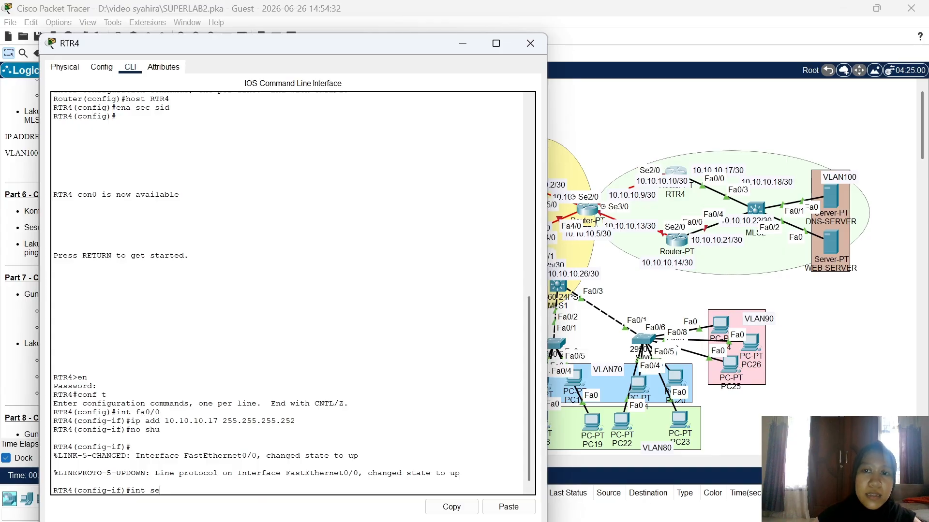
text(2)
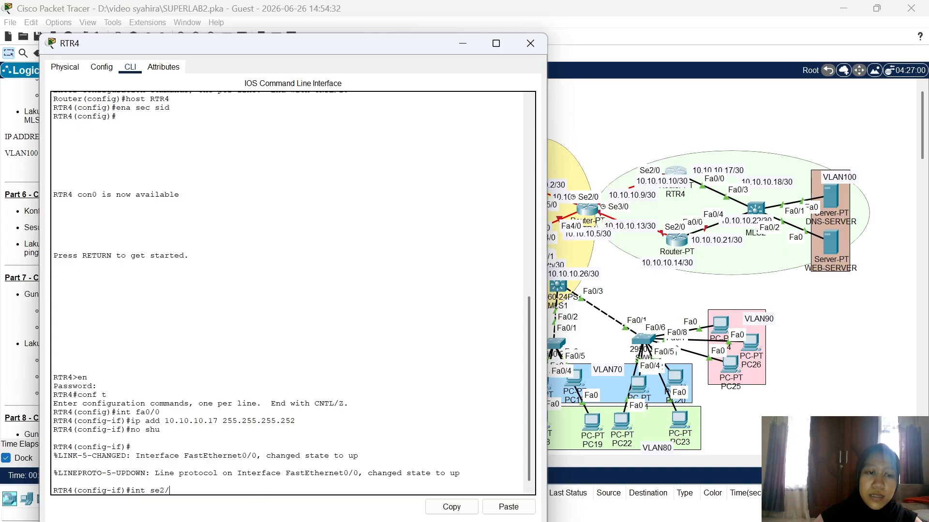
text(/0)
key(Return)
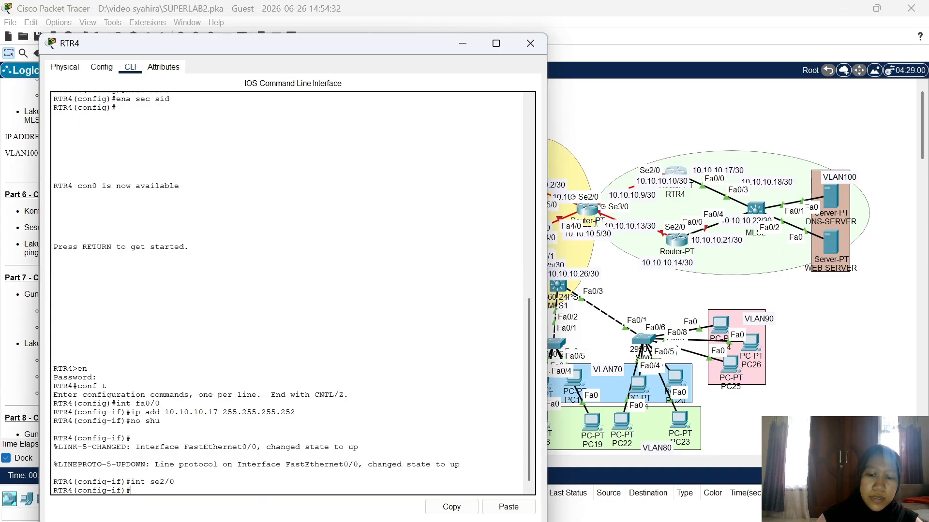
text(ip add)
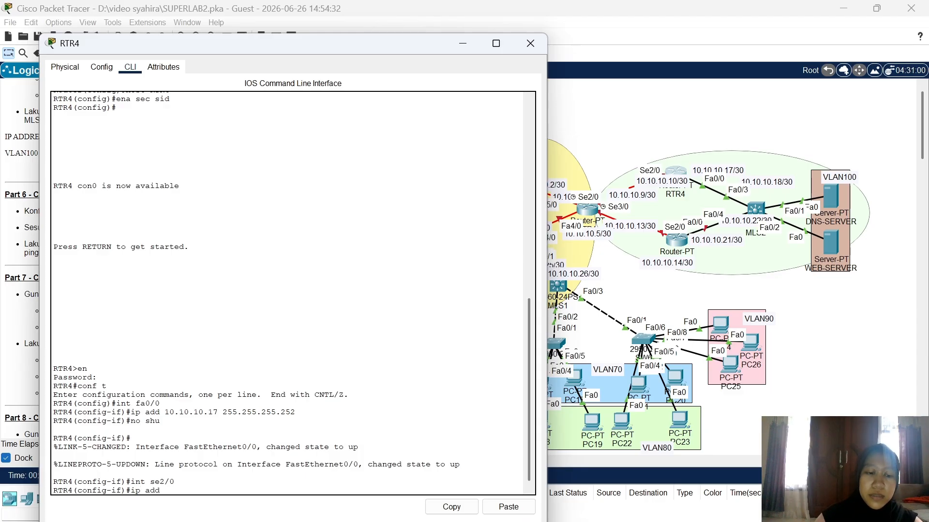
text( 10.10.10)
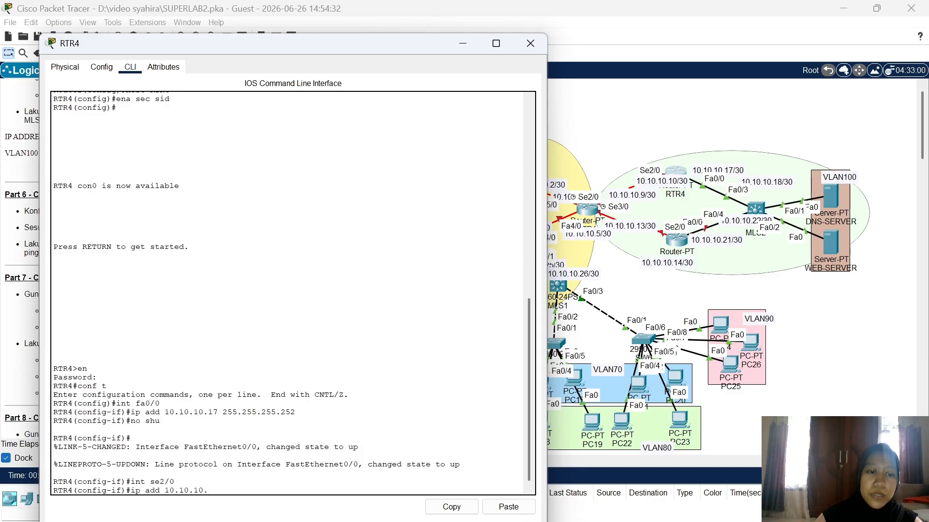
text(.10 255.255.2)
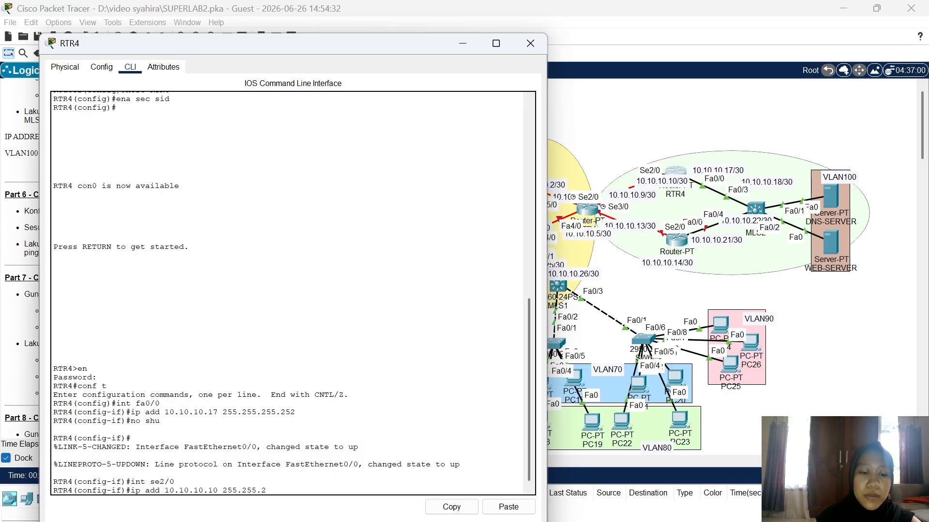
text(55.252)
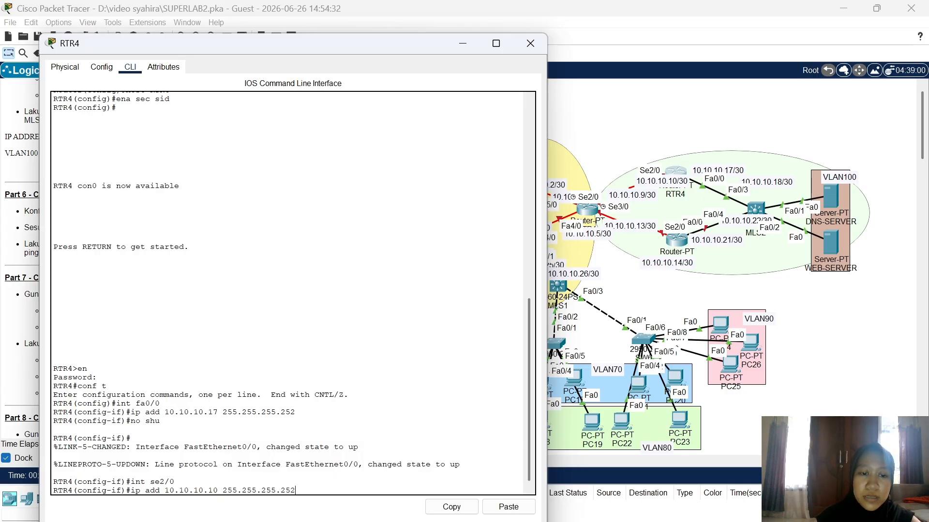
key(Return)
text(no sh)
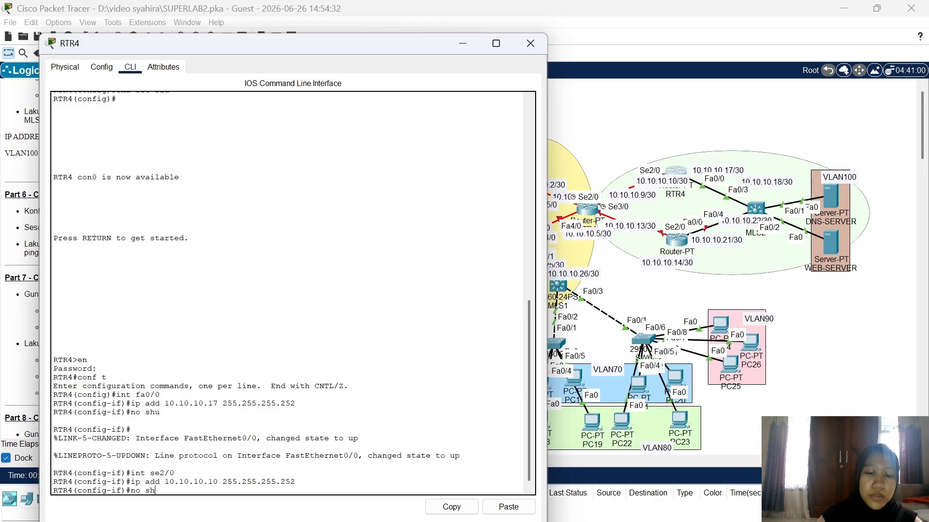
text(u)
key(Return)
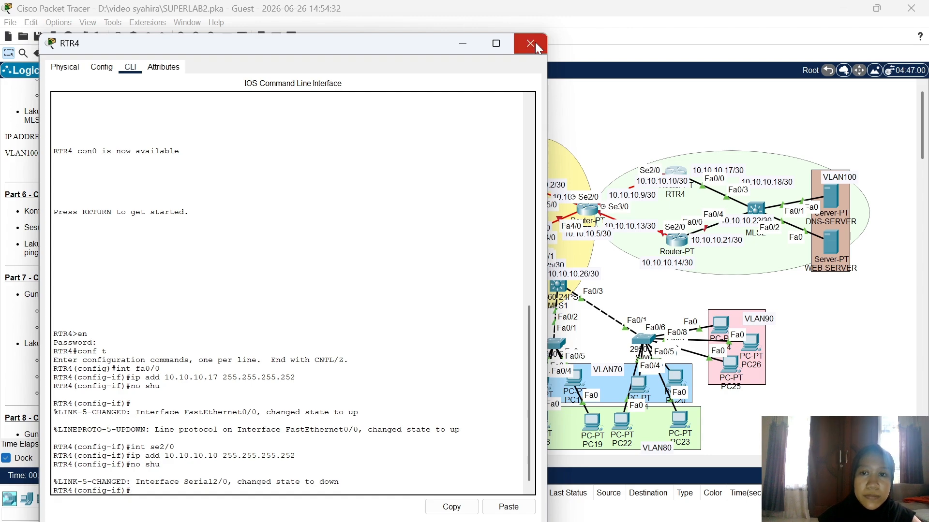
Step: Close RTR4's console, open RTR5's CLI and enter global configuration mode
click(535, 44)
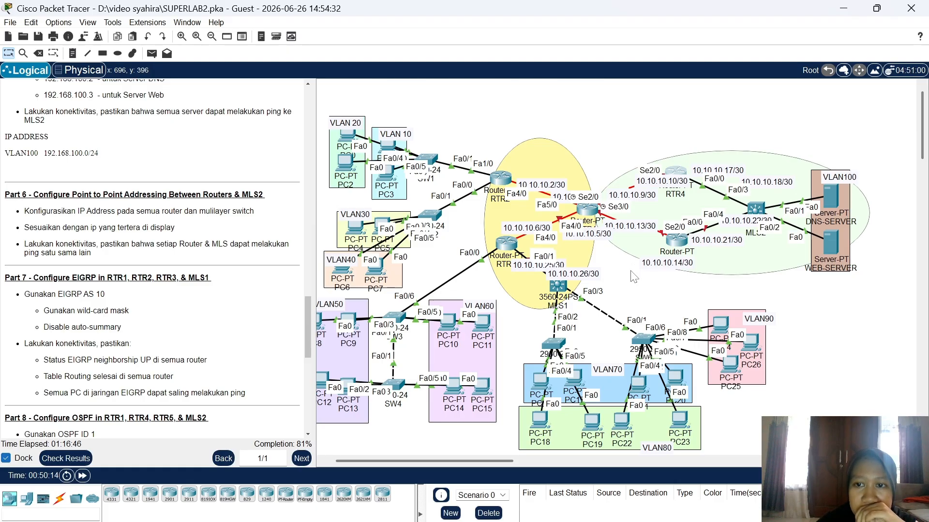
click(674, 242)
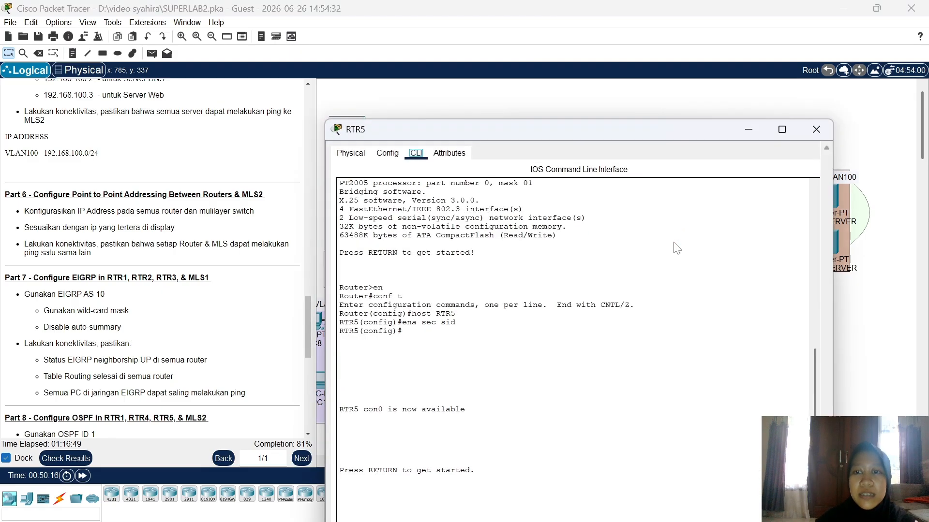
drag(609, 40, 338, 40)
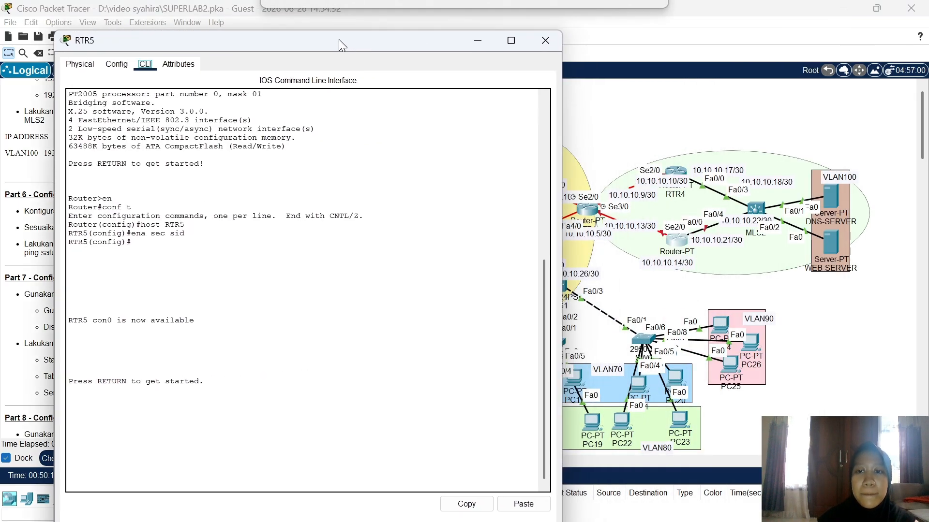
key(Return)
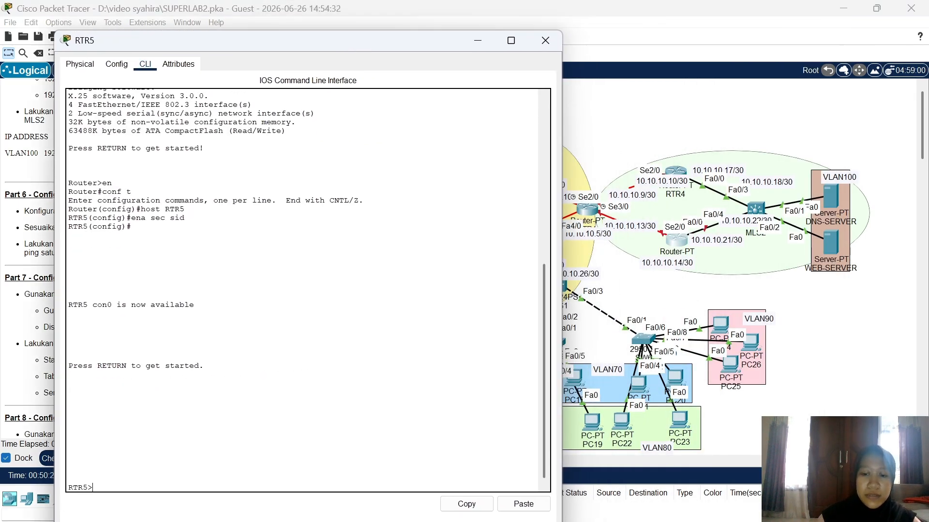
text(en)
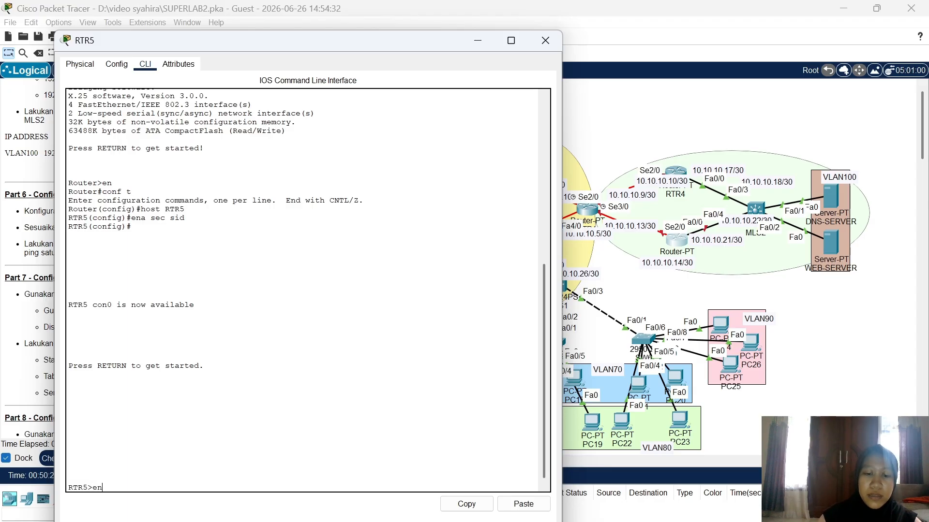
key(Return)
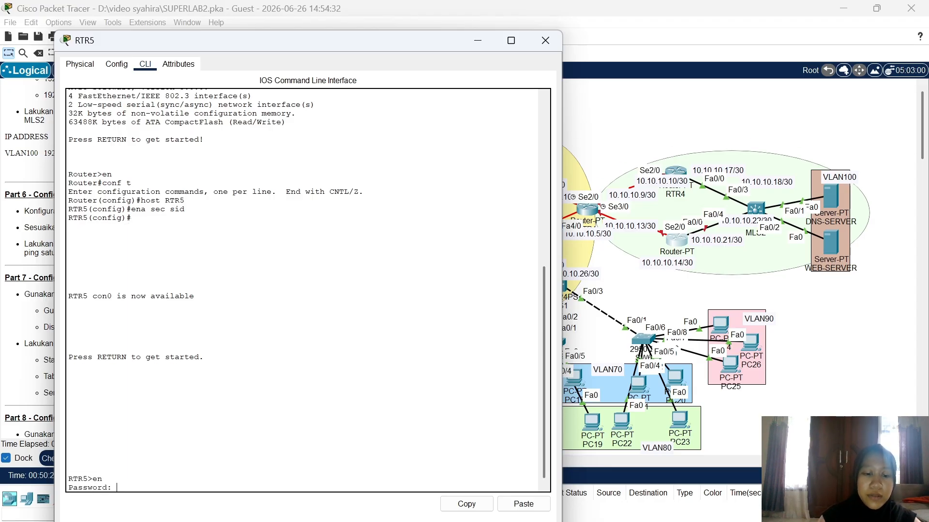
key(Return)
text(cond)
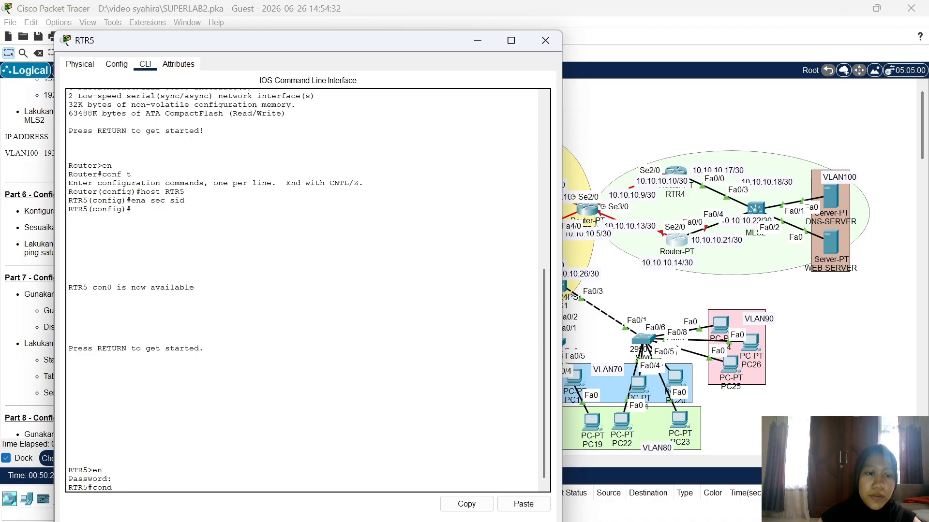
key(BackSpace)
text(f t)
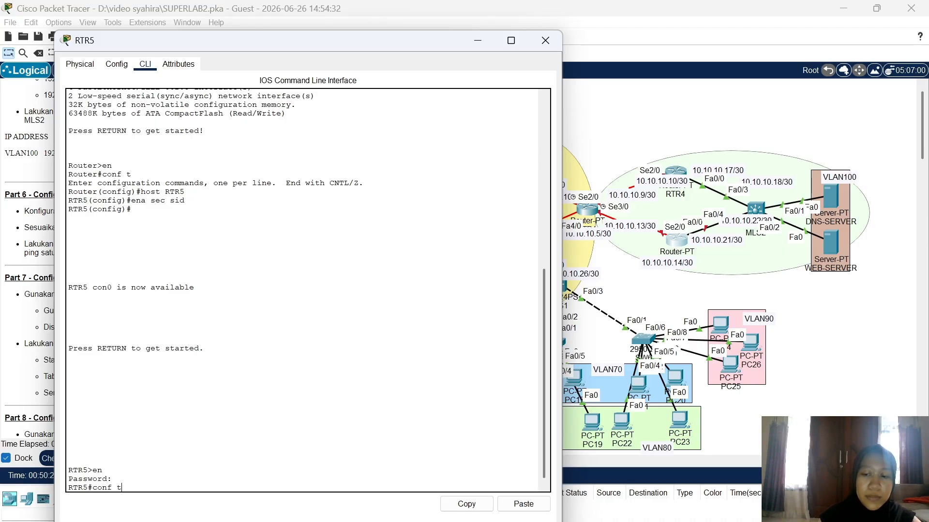
key(Return)
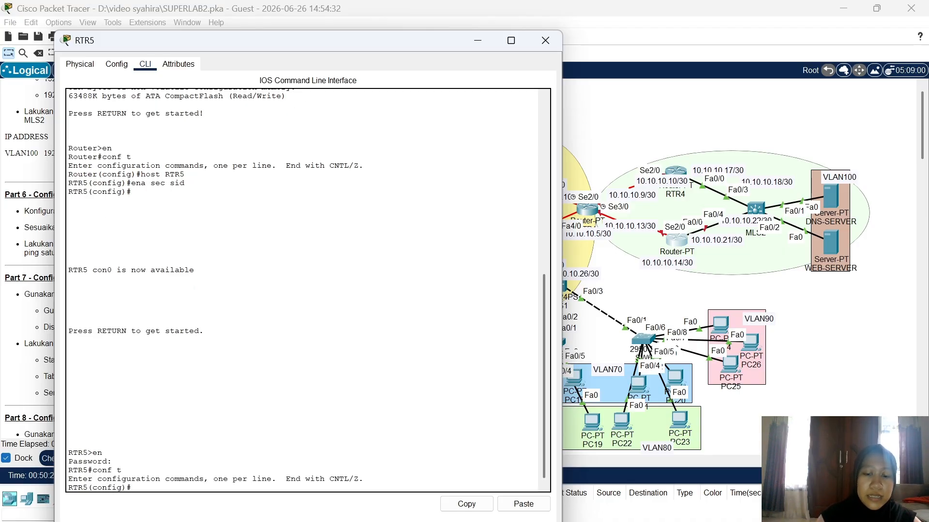
Step: Set RTR5's Fa0/0 to 10.10.10.21 255.255.255.252 and enable it
text(int fa)
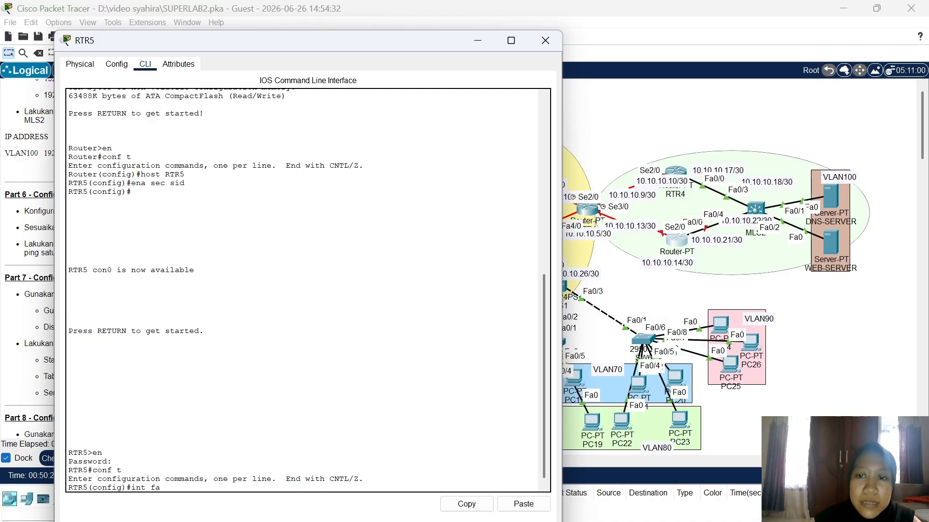
text(0/0)
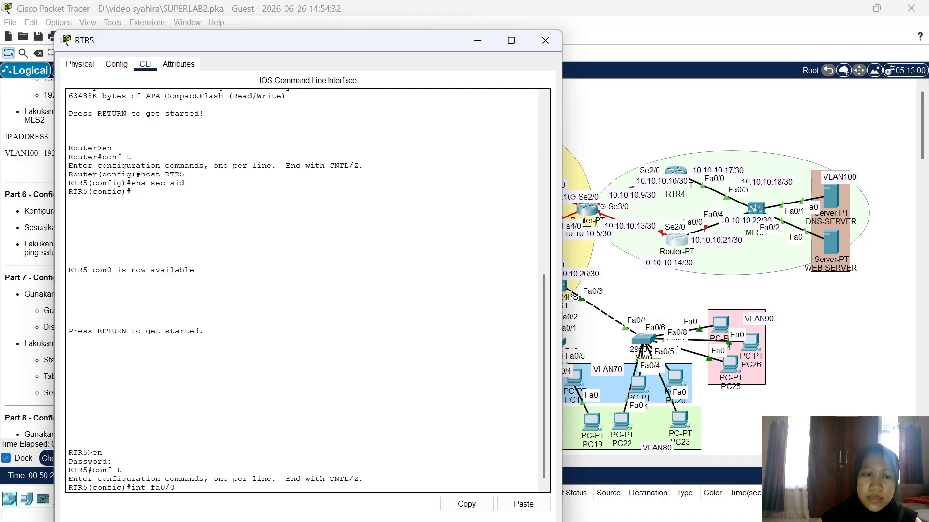
key(Return)
text(ip add)
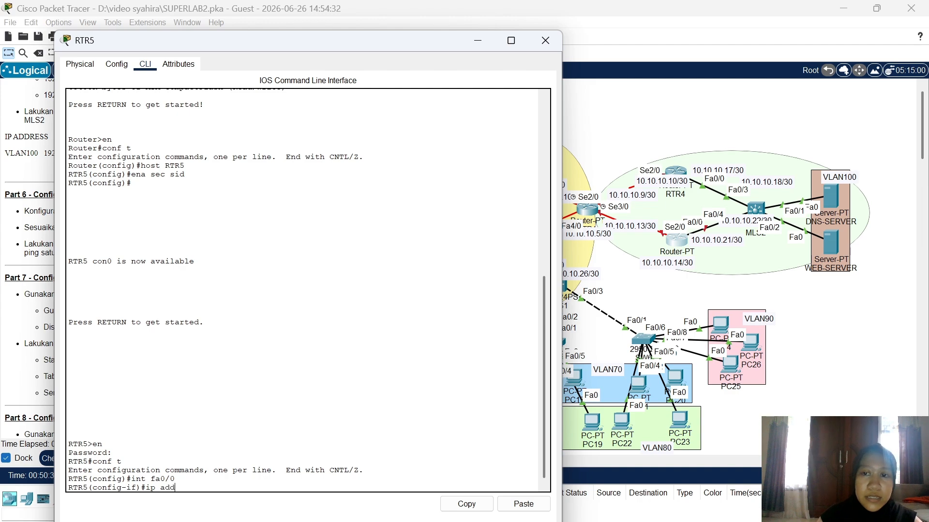
text( 10.10)
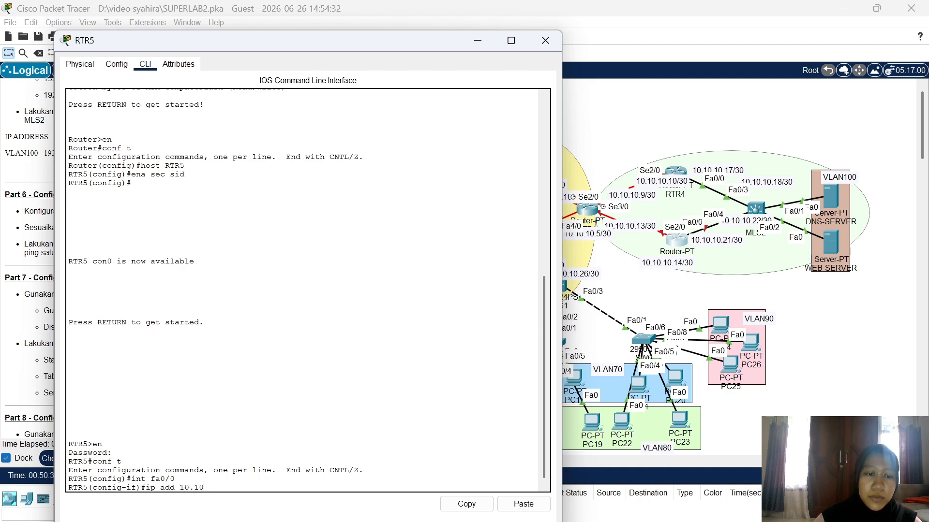
text(.10.21 2)
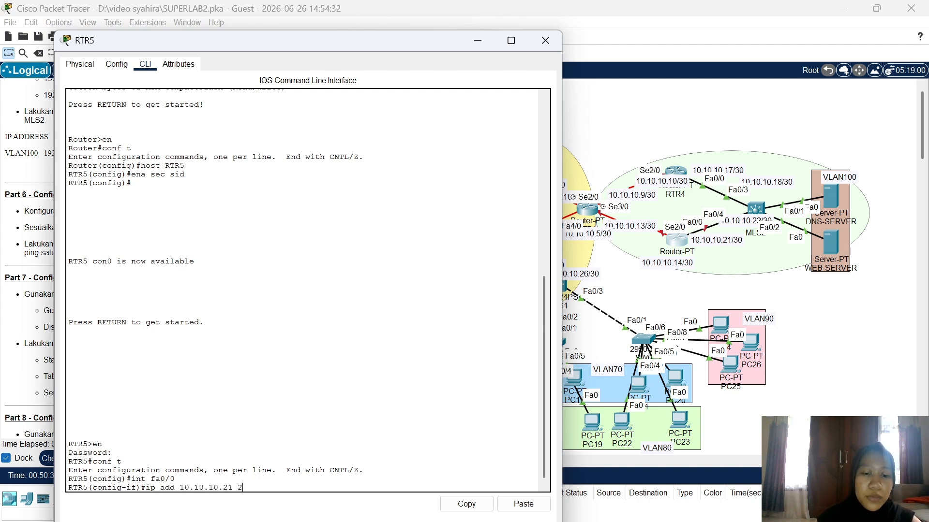
text(55.255.2)
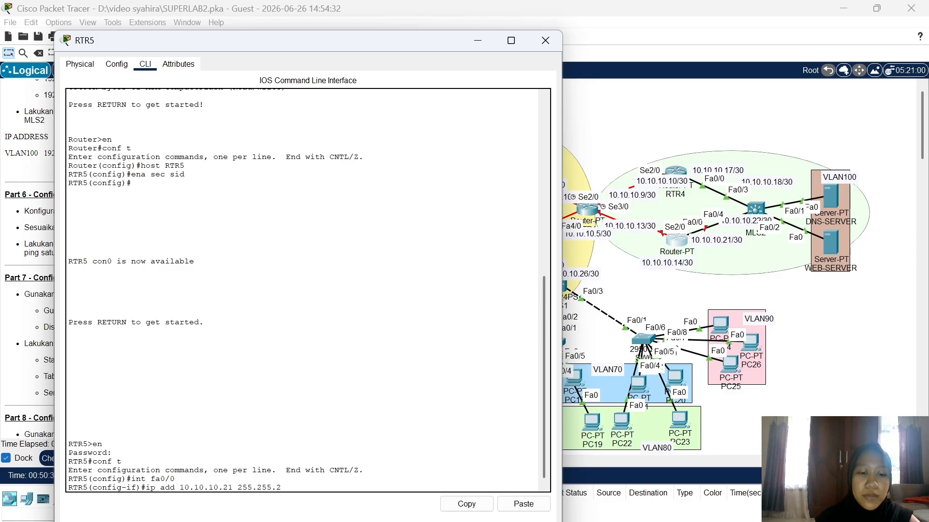
text(55.25)
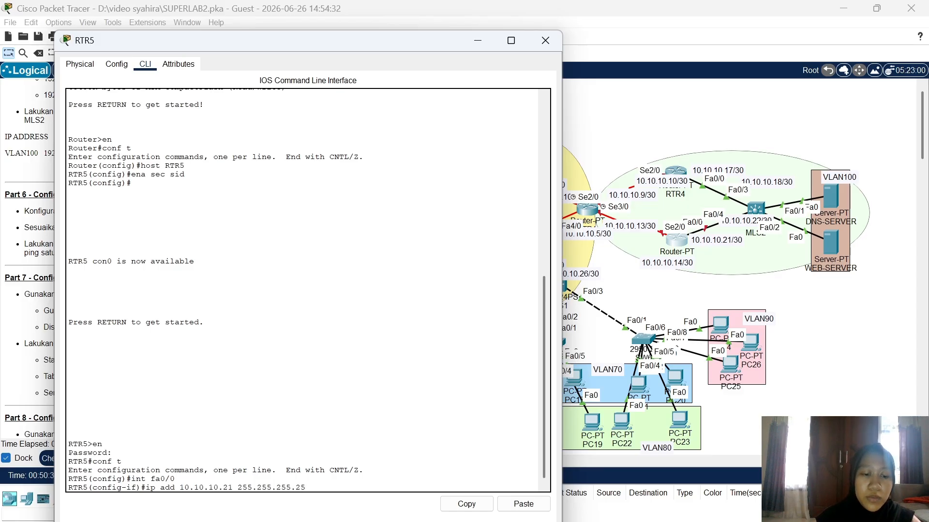
text(2)
key(Return)
text(no shu)
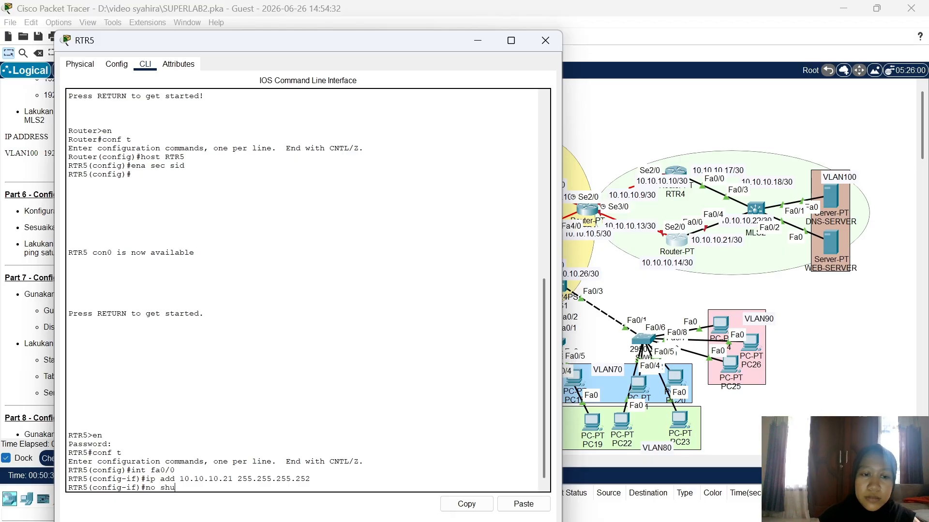
key(Return)
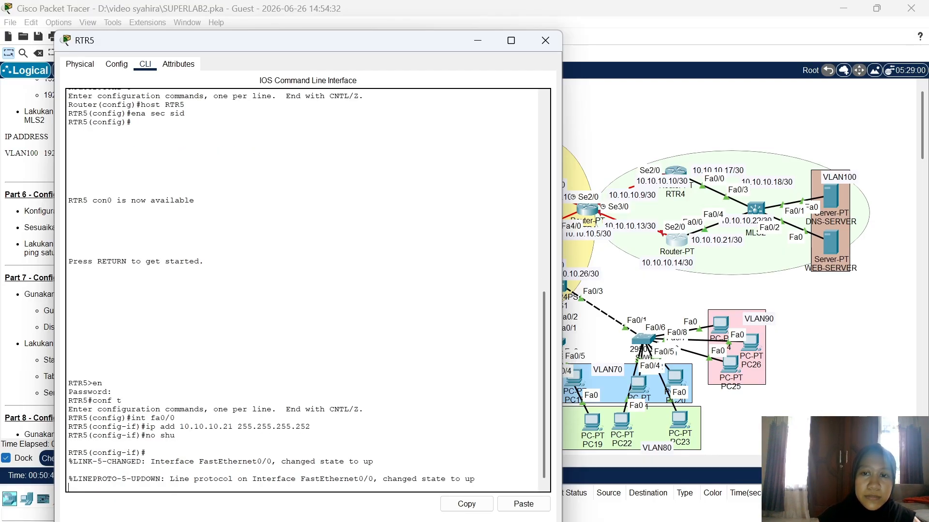
key(Return)
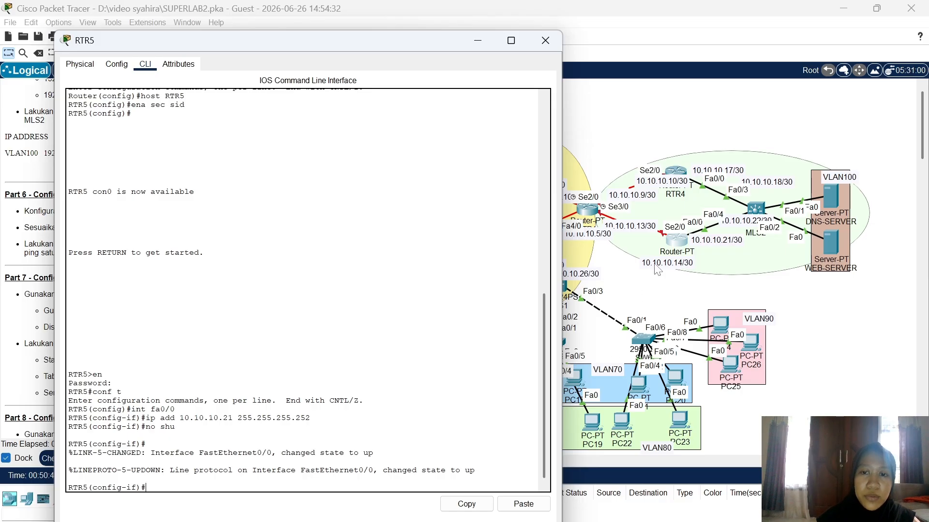
Step: Address RTR5's Serial2/0 as 10.10.10.14 255.255.255.252 and enable it
click(658, 266)
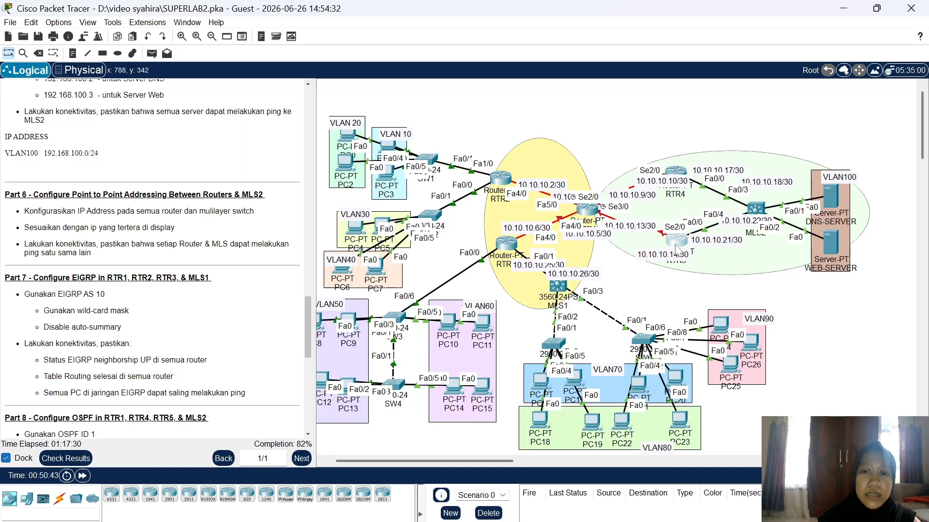
click(676, 239)
text(ig-if)#i)
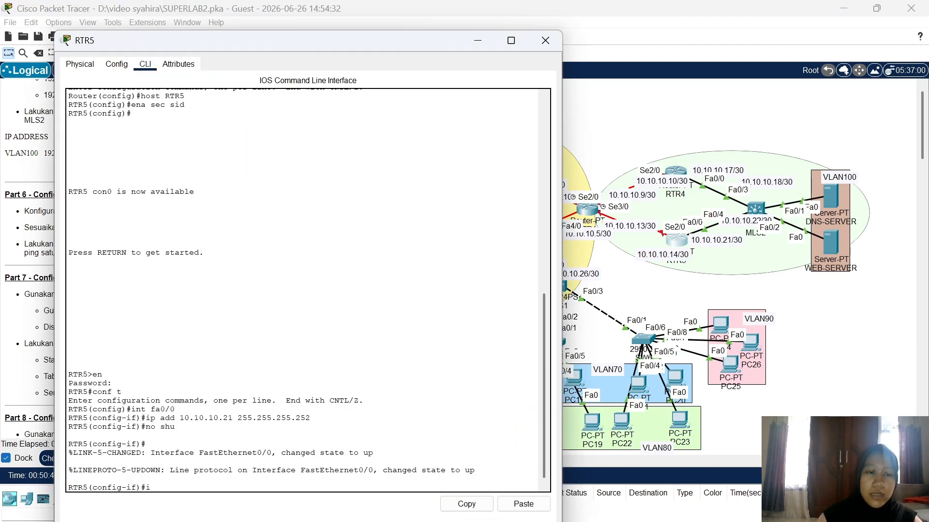
text(nt)
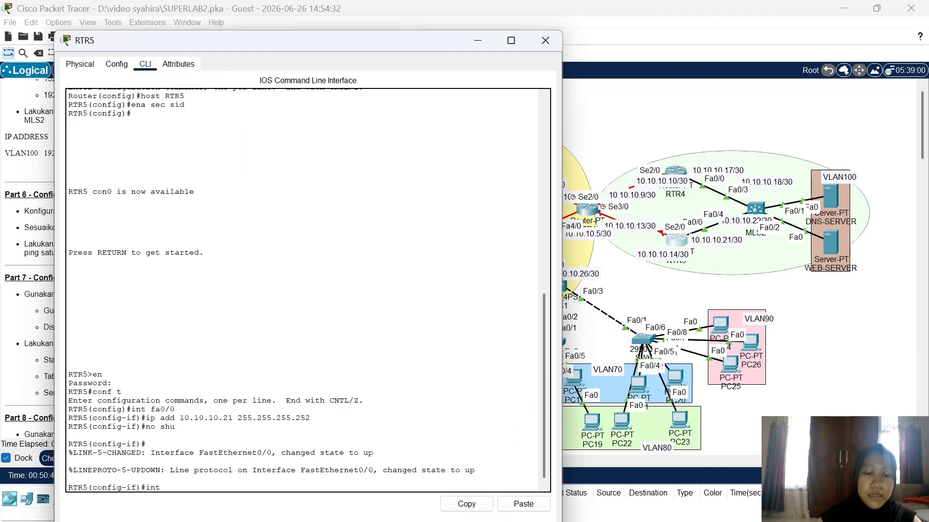
text( se2/0)
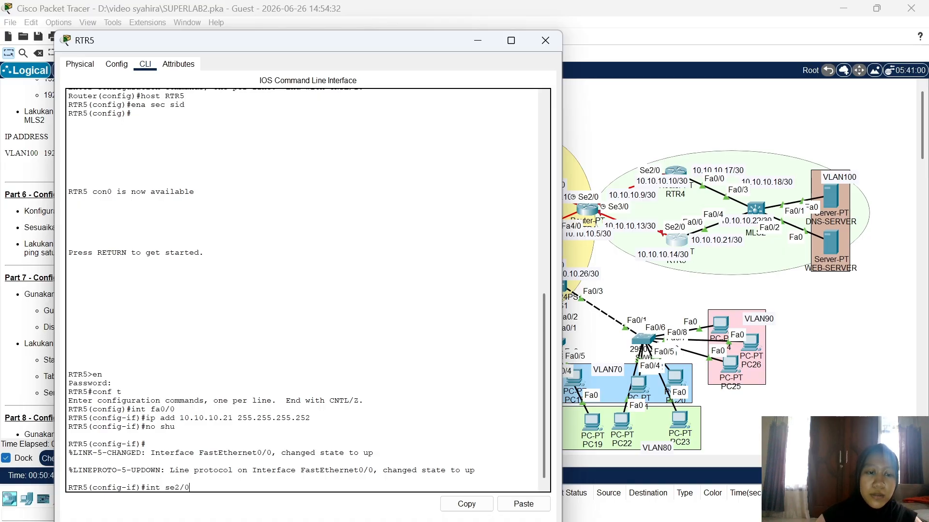
key(Return)
text(ip )
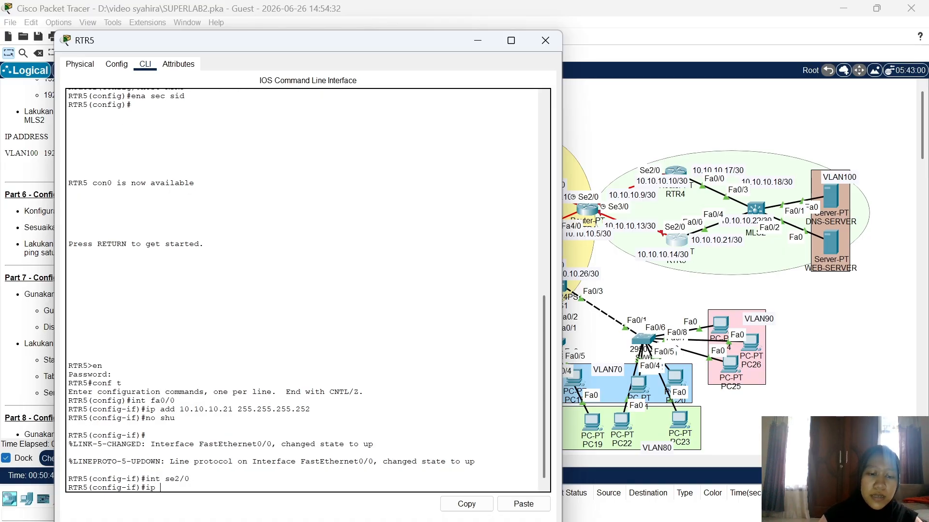
text(add 10.1)
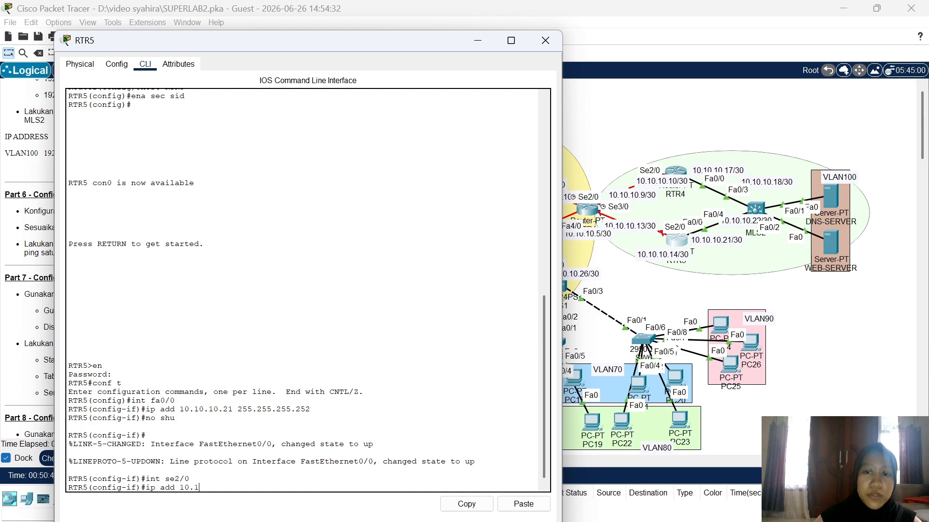
text(0.10.14 255.)
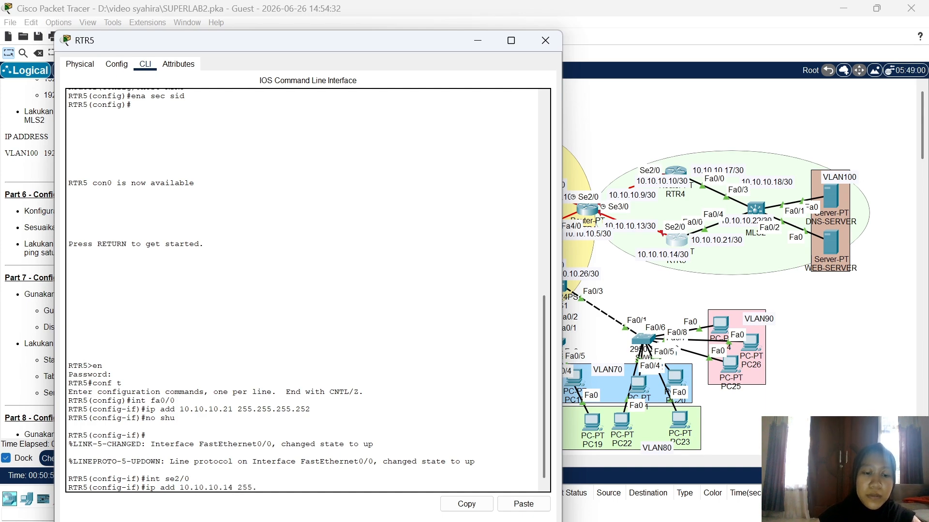
text(255.255)
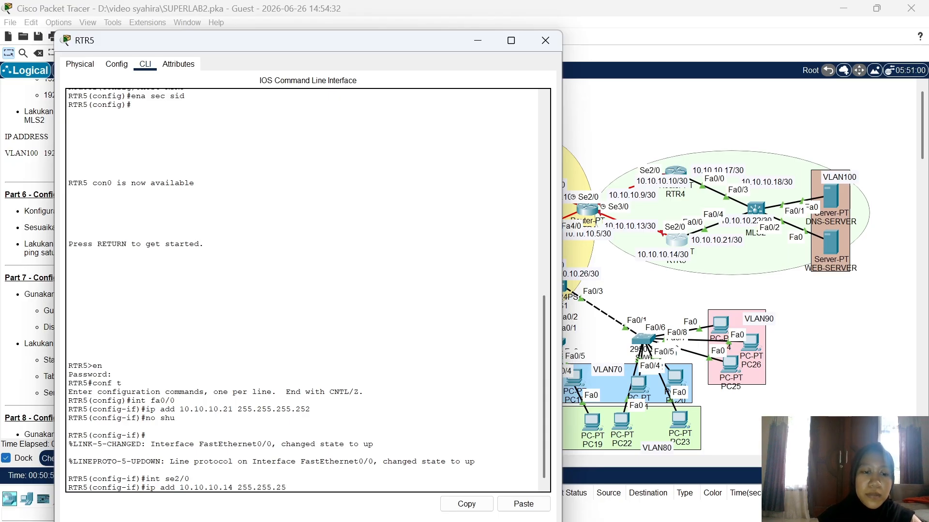
text(.)
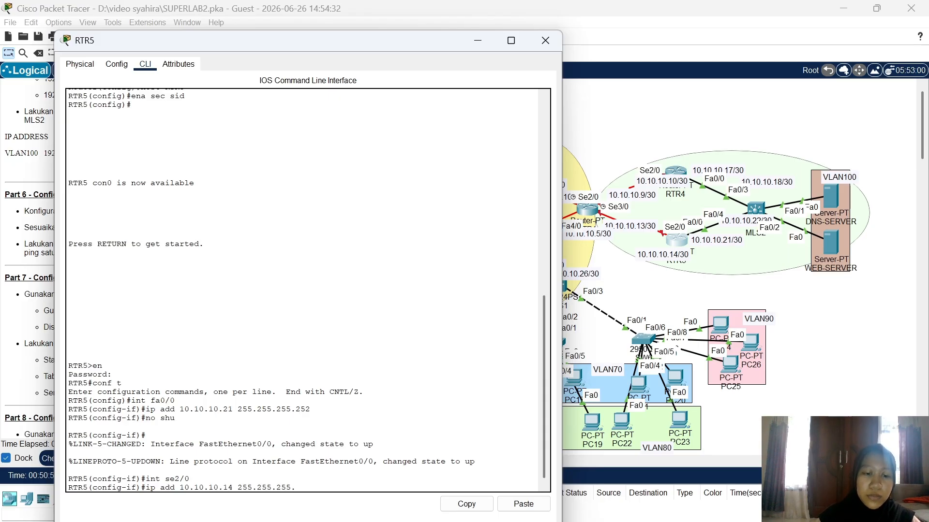
text(252)
key(Return)
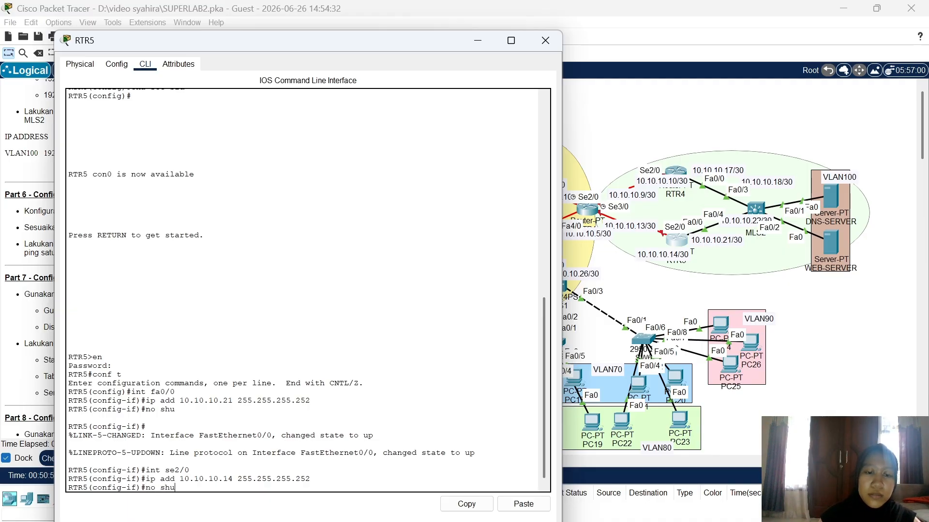
key(Return)
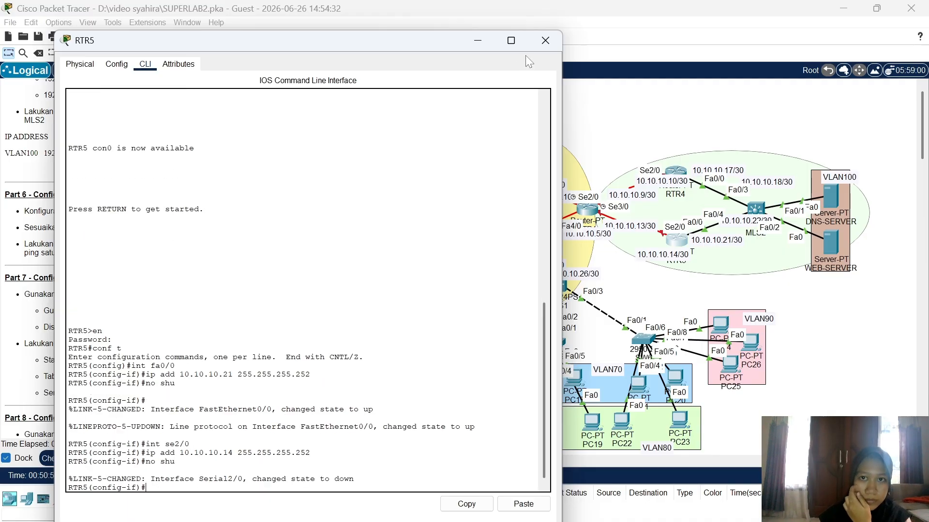
Step: Close RTR5's console and review the Part 6 addressing instructions beside the topology
click(545, 40)
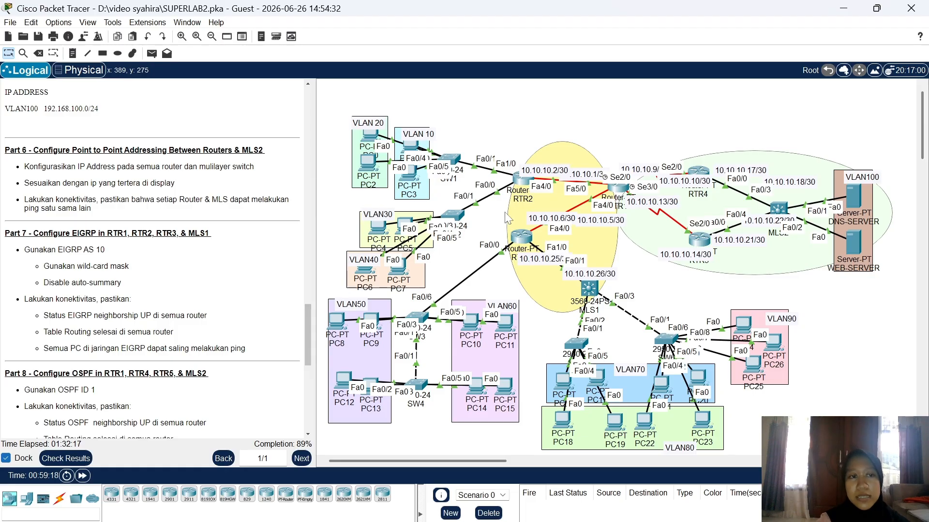
drag(25, 167, 61, 184)
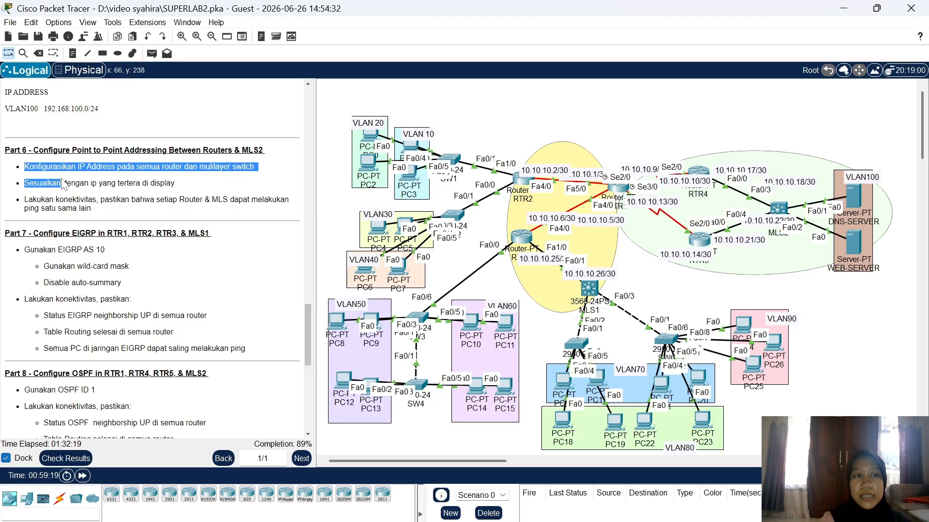
click(186, 217)
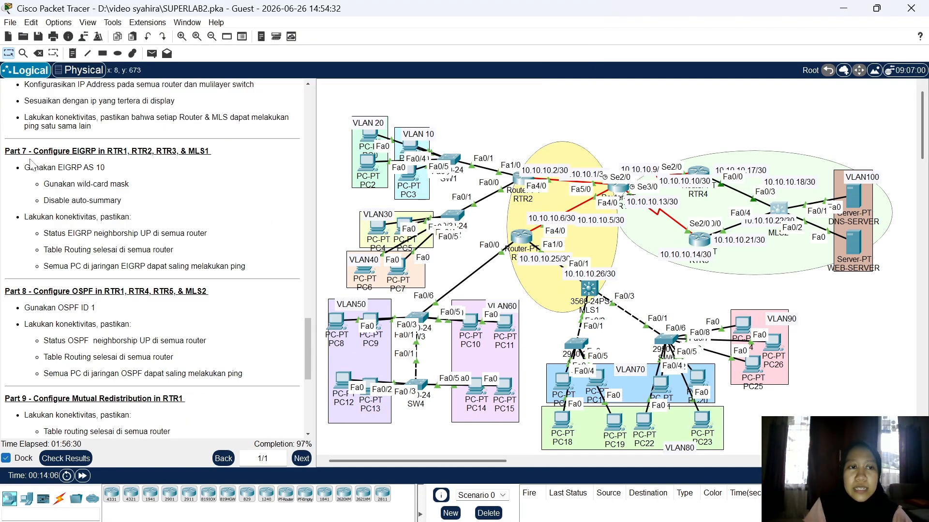
scroll(54, 183, up, 5)
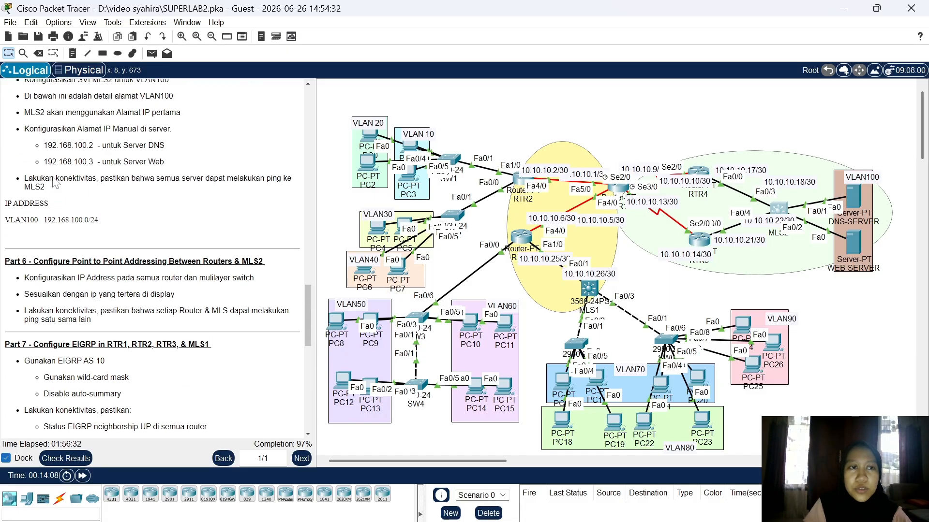
scroll(54, 183, down, 6)
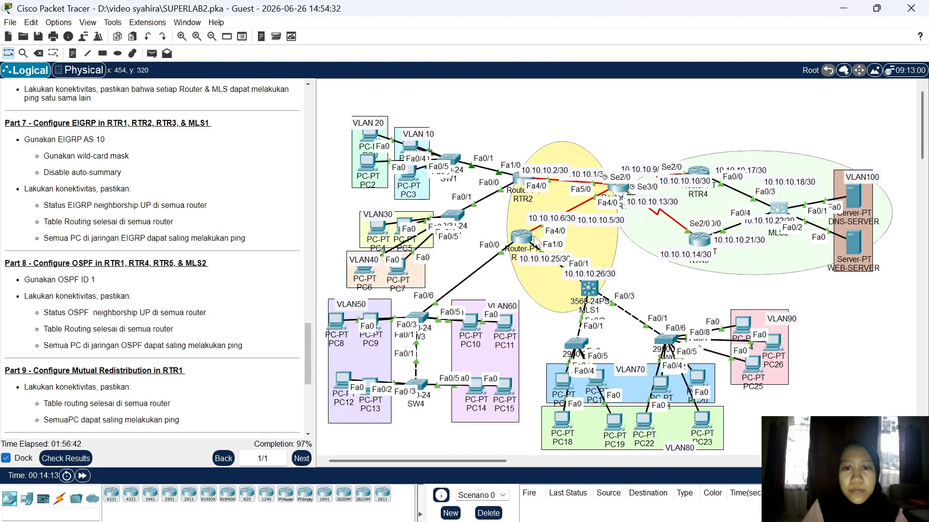
click(522, 242)
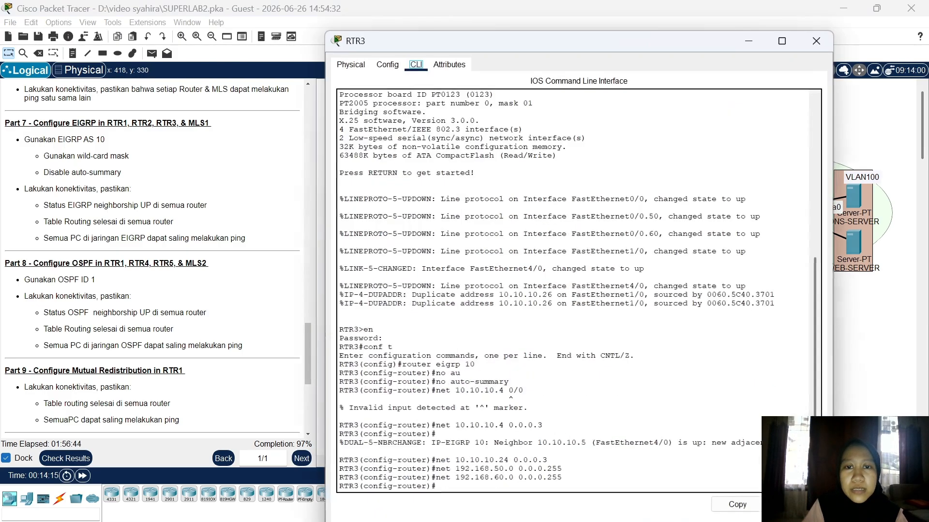
click(816, 42)
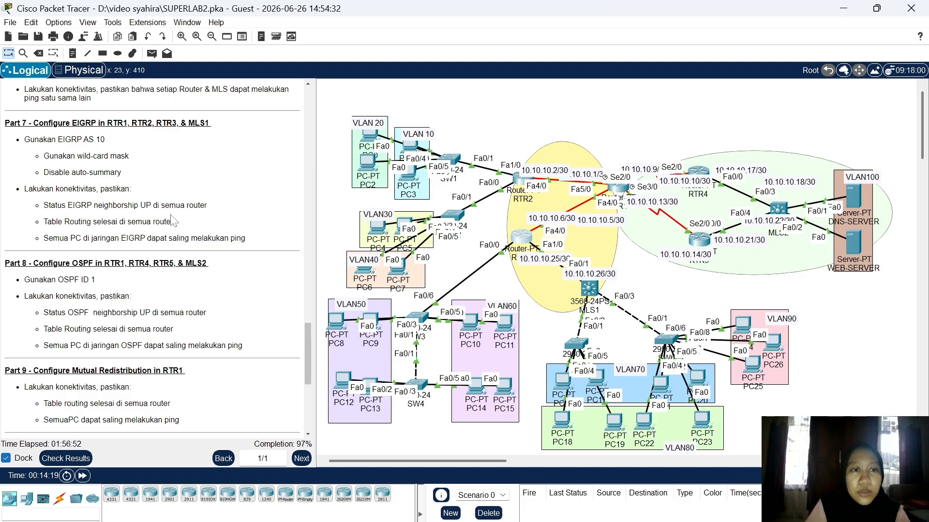
click(620, 191)
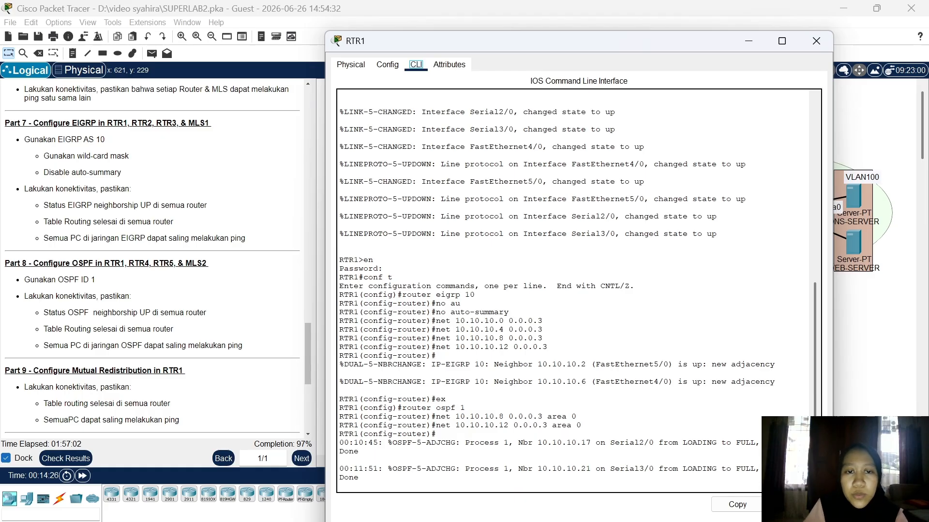
drag(343, 259, 513, 321)
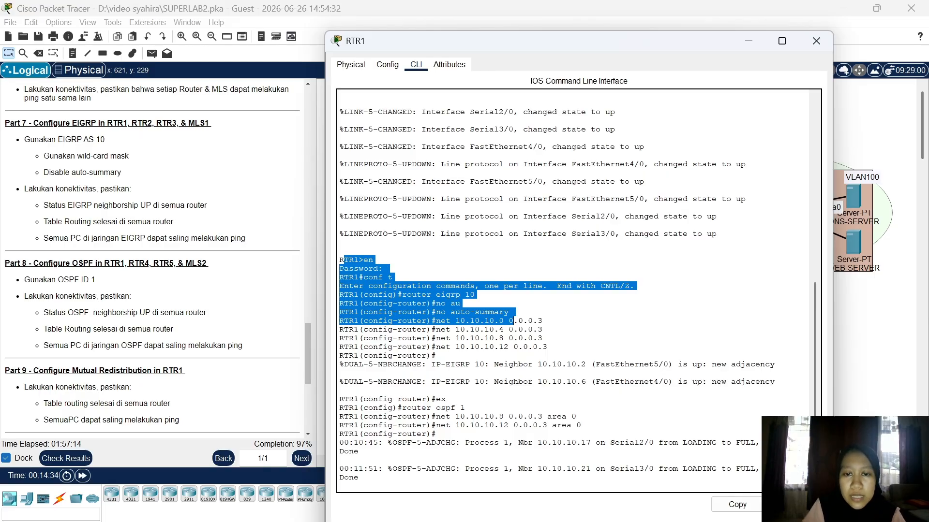
drag(513, 321, 542, 329)
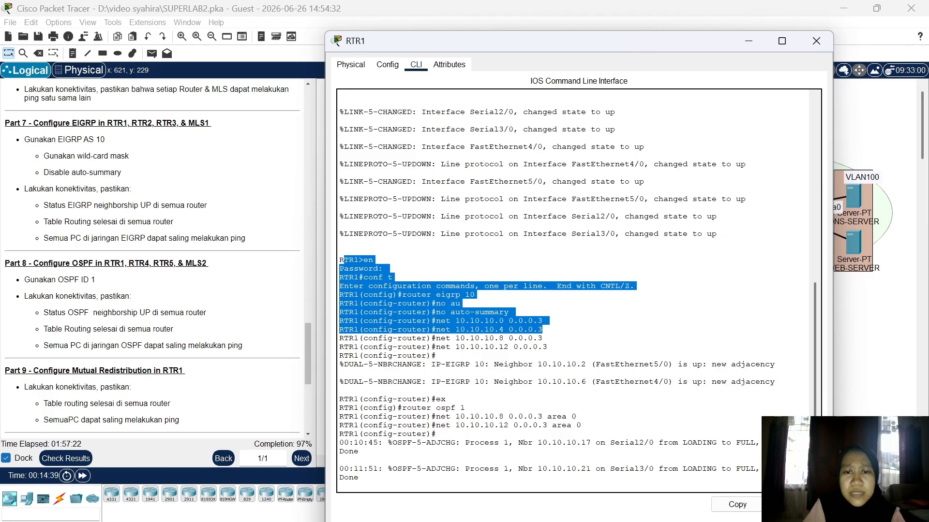
drag(543, 330, 435, 355)
click(543, 329)
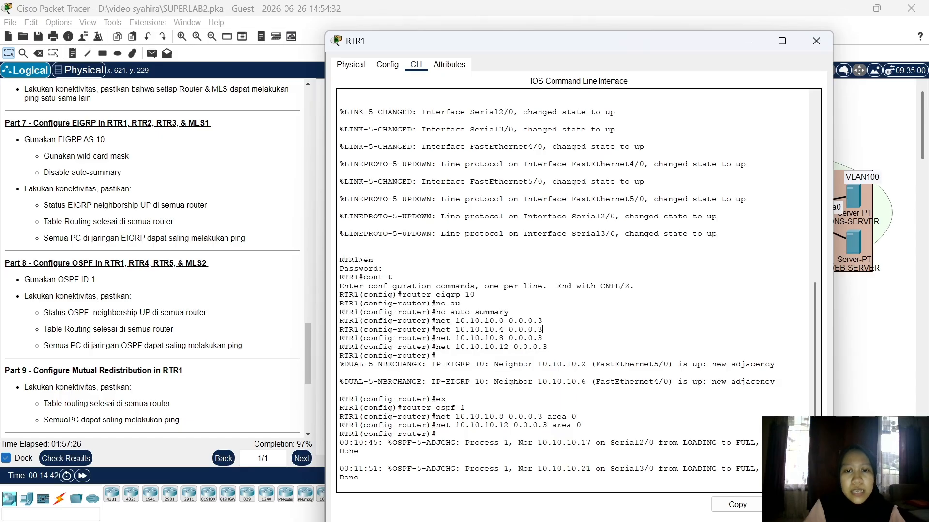
click(809, 41)
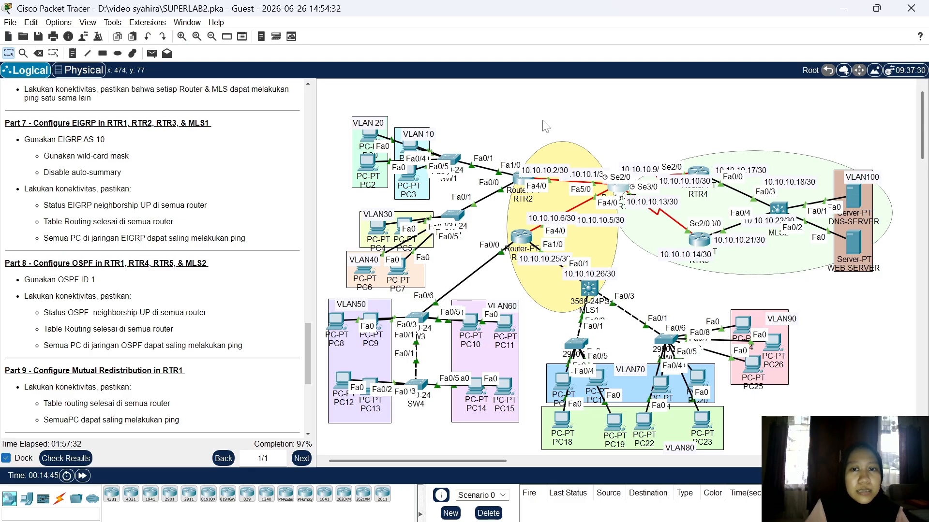
Step: Review RTR2's EIGRP 10 commands and neighbor 10.10.10.1 message, then close its console
click(517, 179)
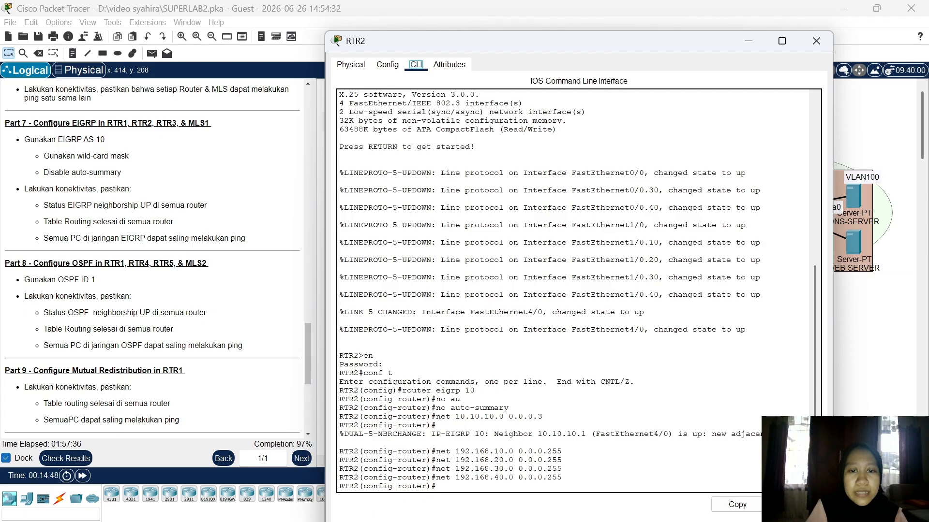
drag(398, 390, 489, 434)
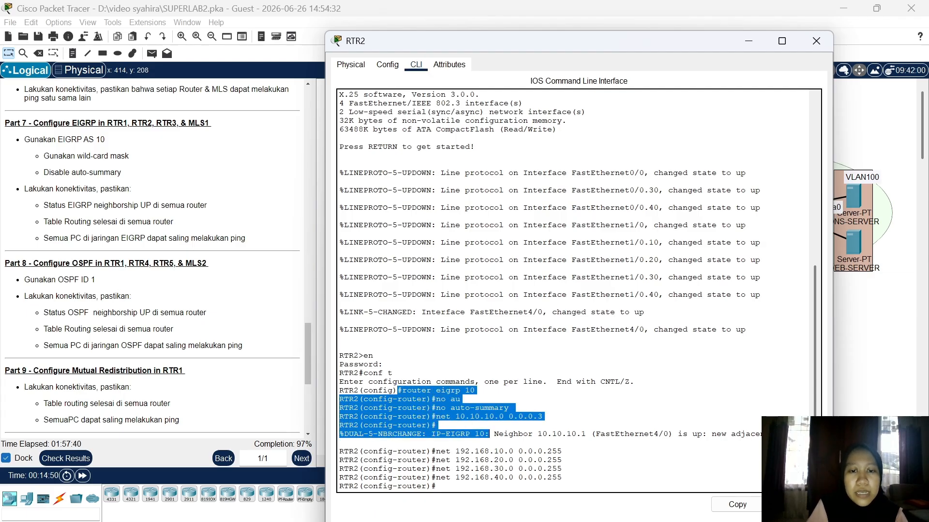
drag(493, 434, 436, 486)
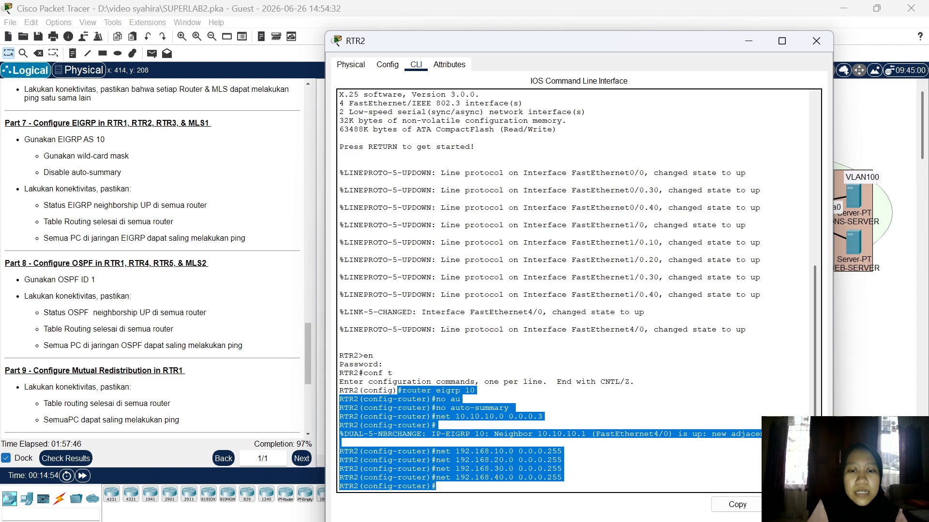
key(ctrl+c)
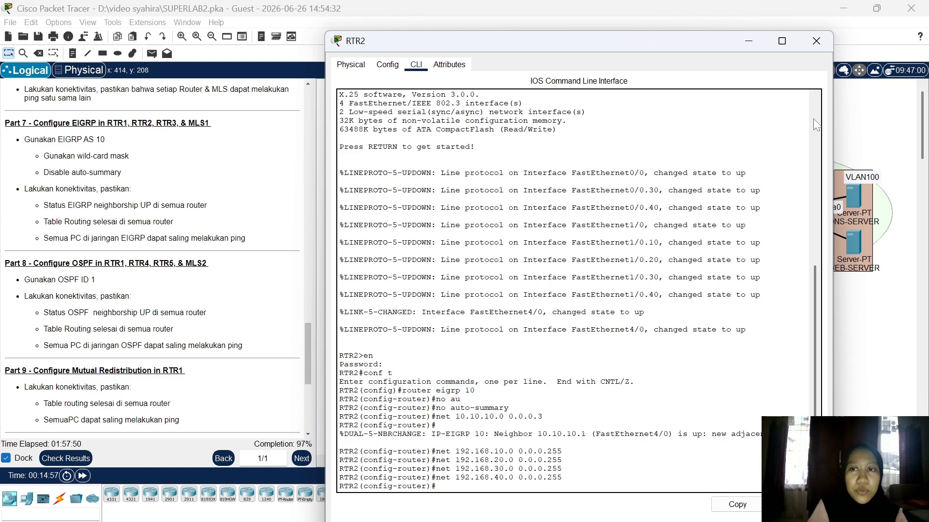
click(818, 52)
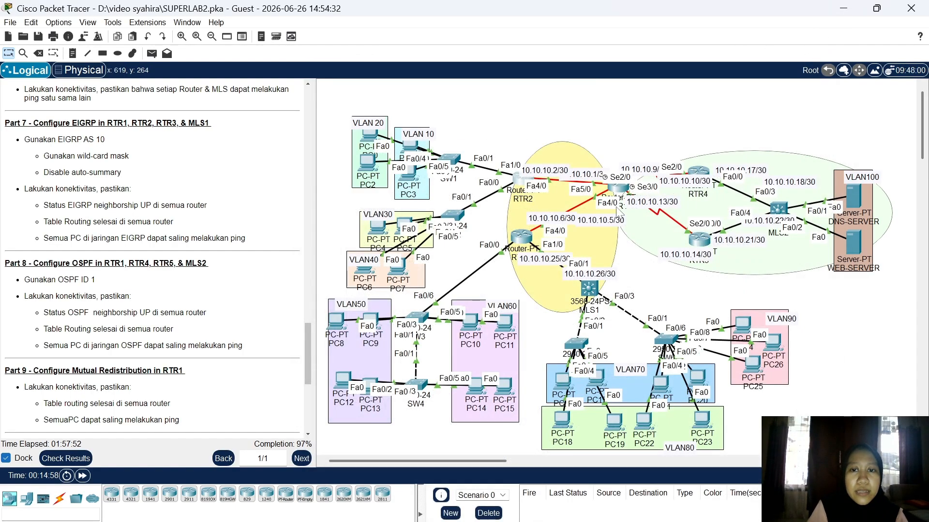
click(519, 238)
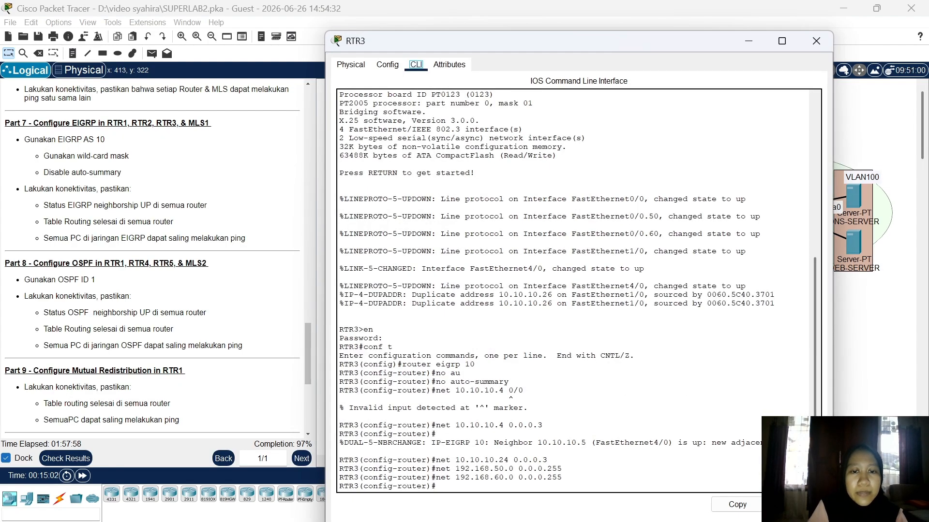
drag(403, 364, 562, 477)
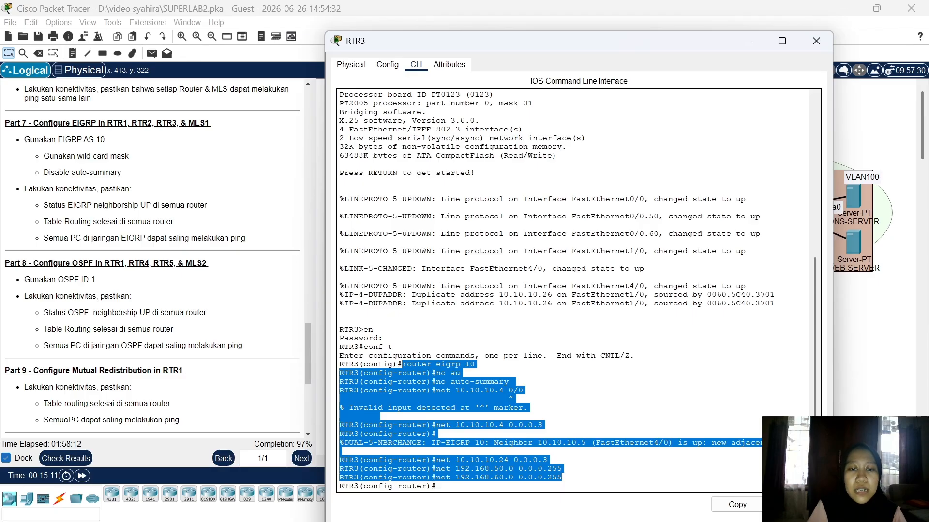
click(562, 477)
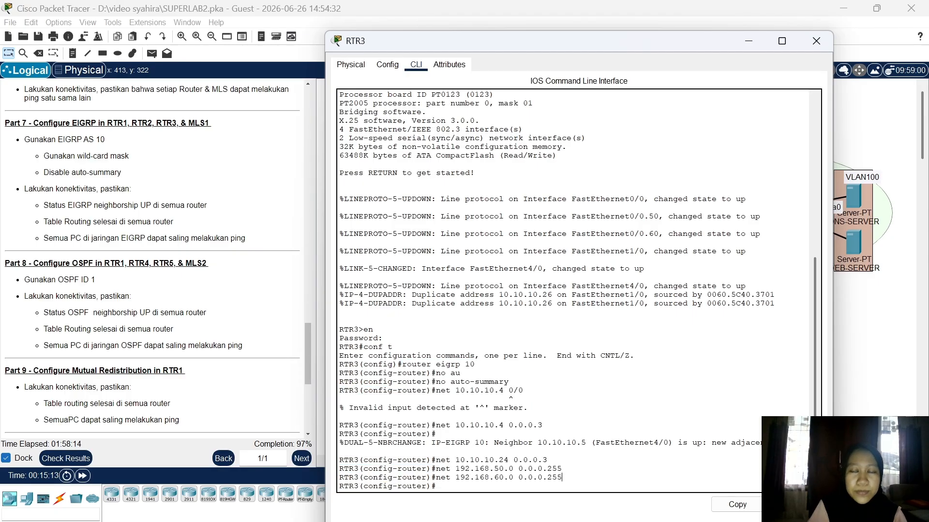
click(816, 41)
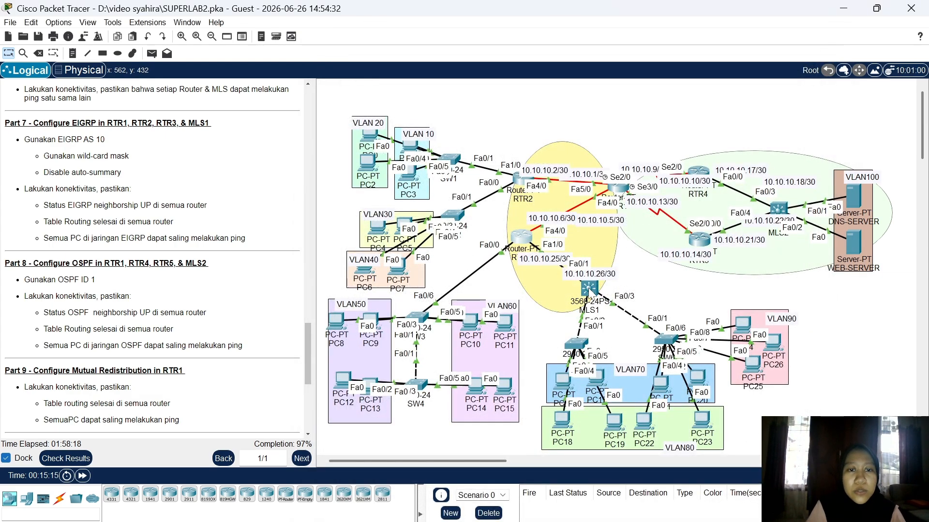
click(589, 289)
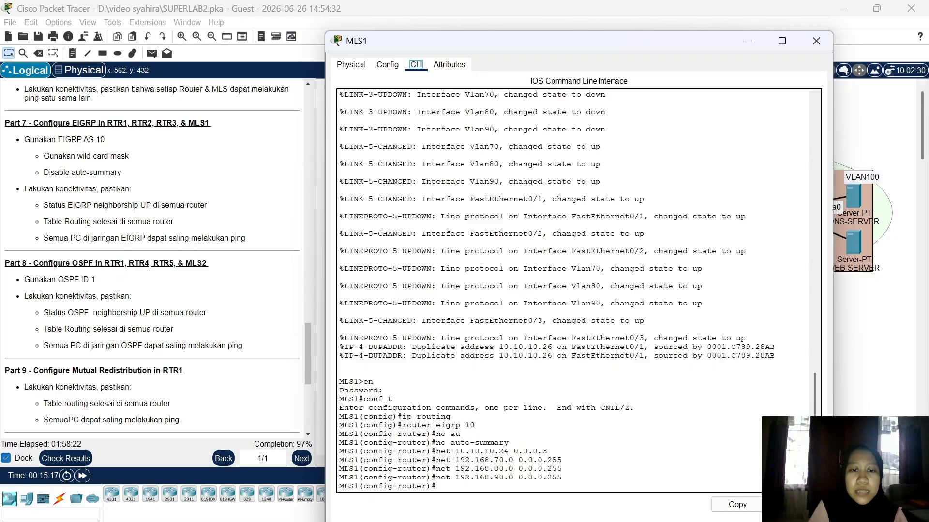
drag(397, 416, 478, 451)
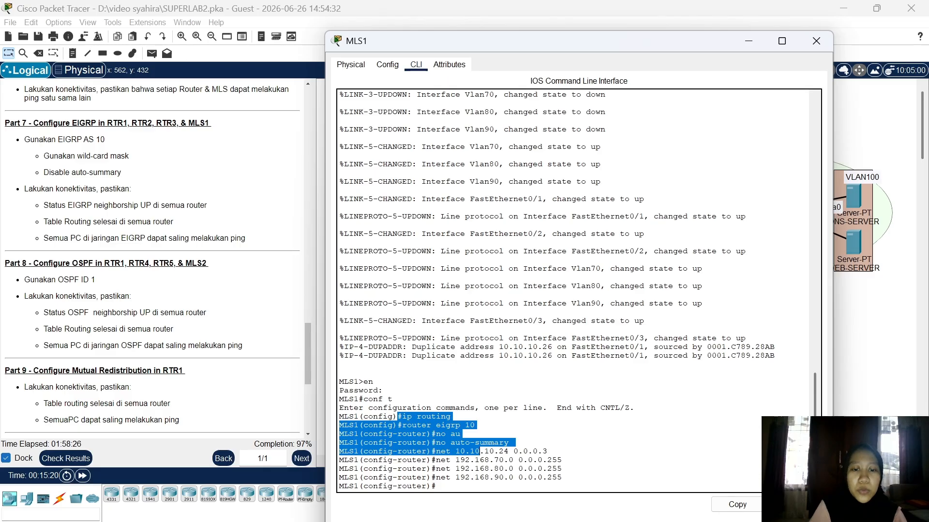
drag(478, 451, 436, 486)
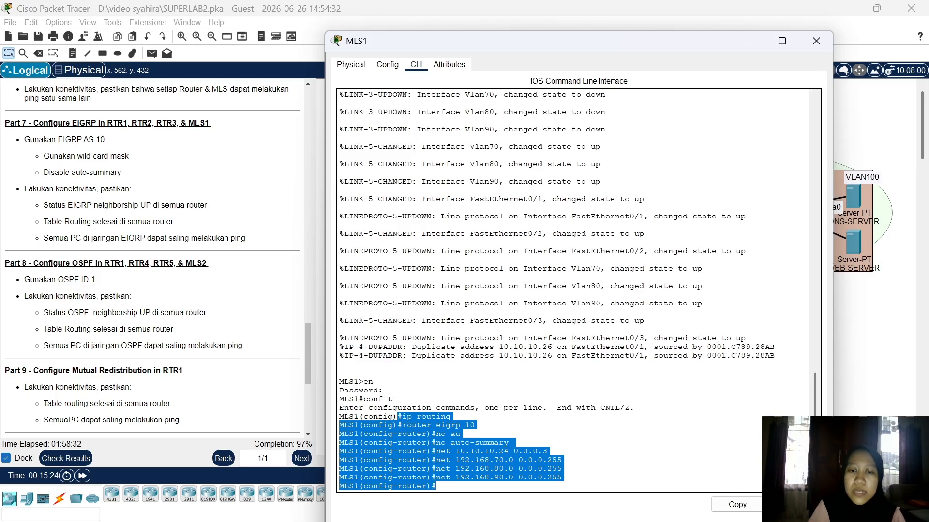
click(436, 486)
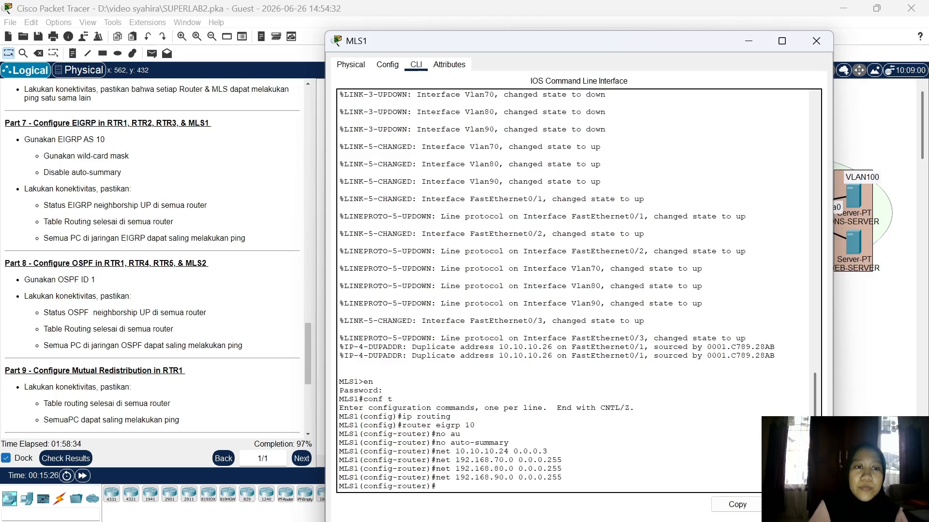
click(817, 41)
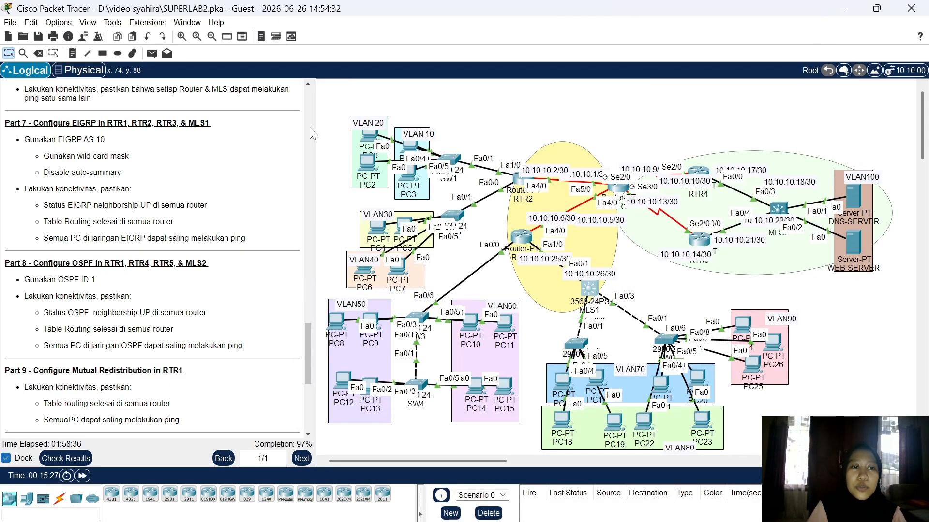
Step: Scroll the instructions down to Part 11 and back up to Parts 8–10
scroll(116, 166, down, 5)
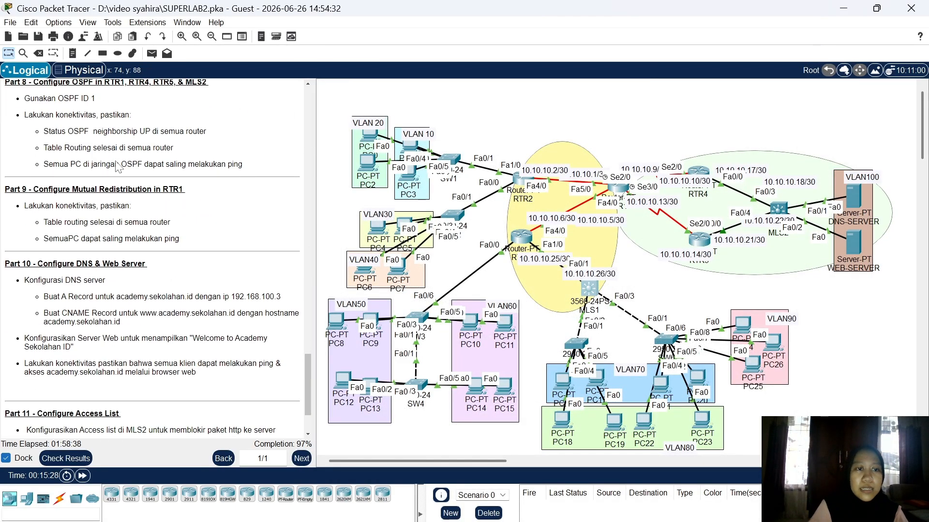
scroll(116, 167, up, 3)
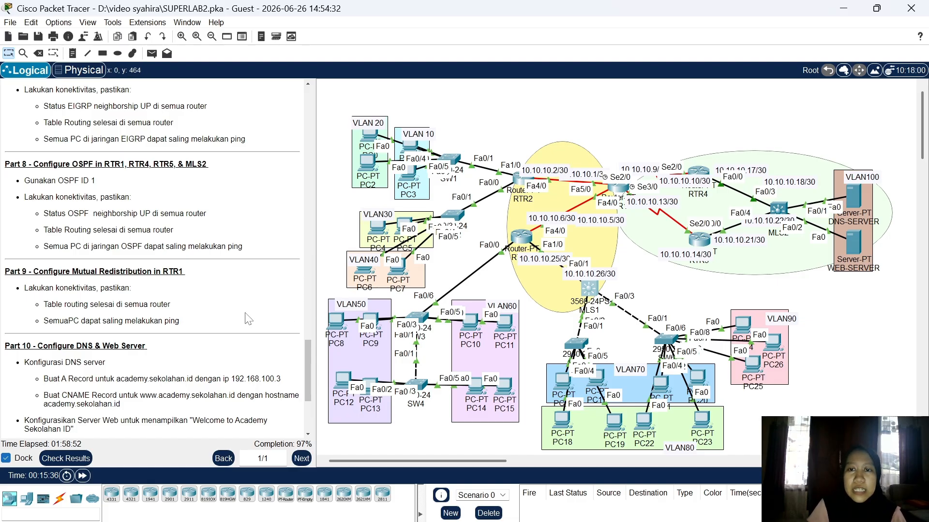
click(621, 190)
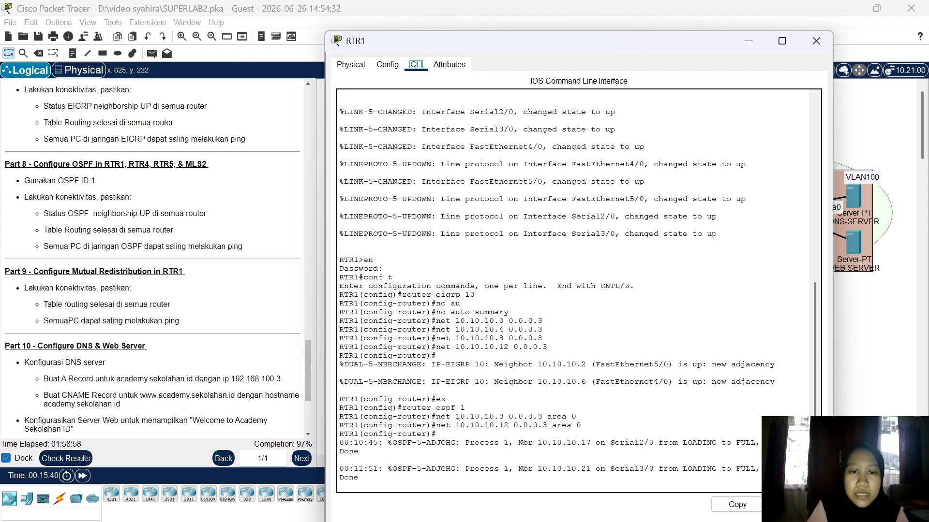
drag(402, 408, 580, 426)
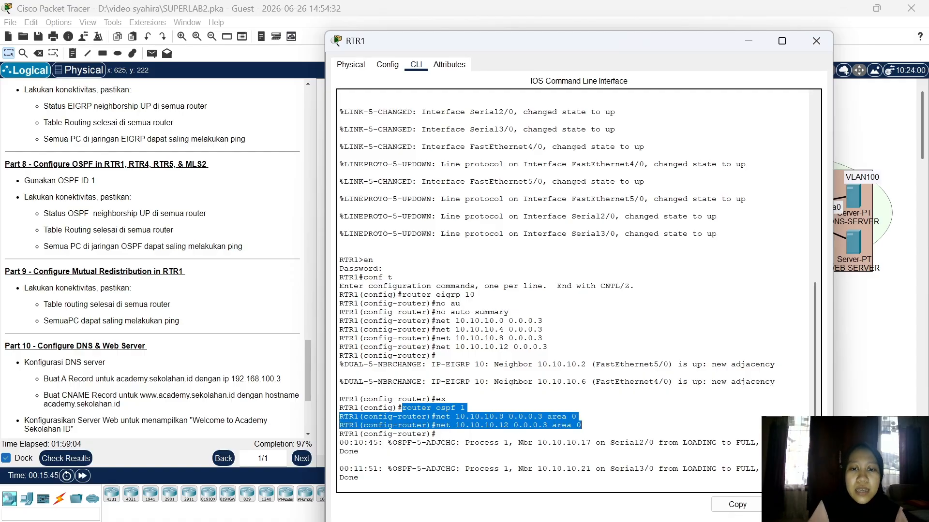
click(581, 425)
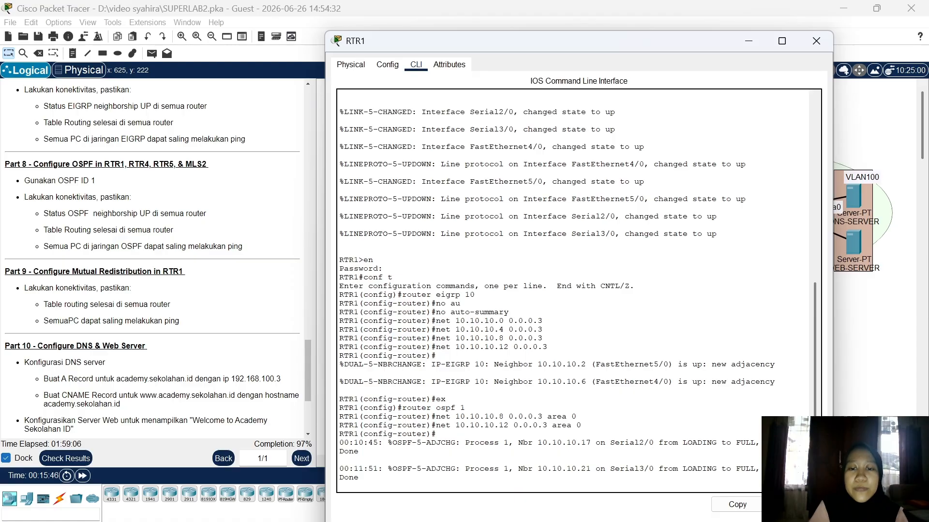
click(816, 42)
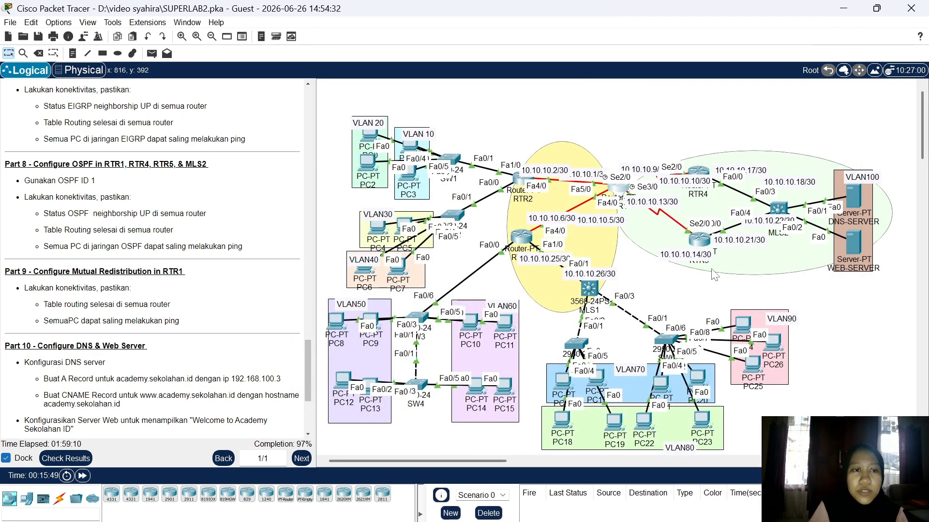
click(697, 175)
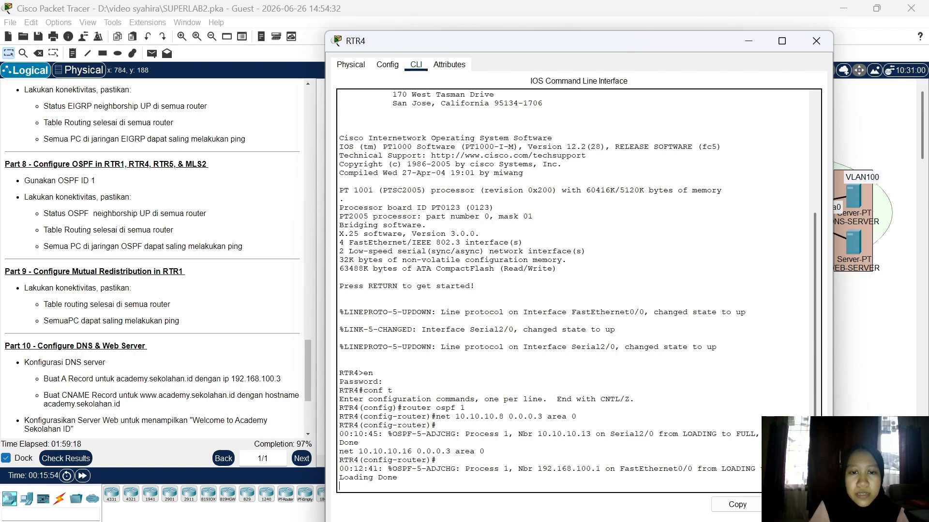
drag(397, 408, 508, 417)
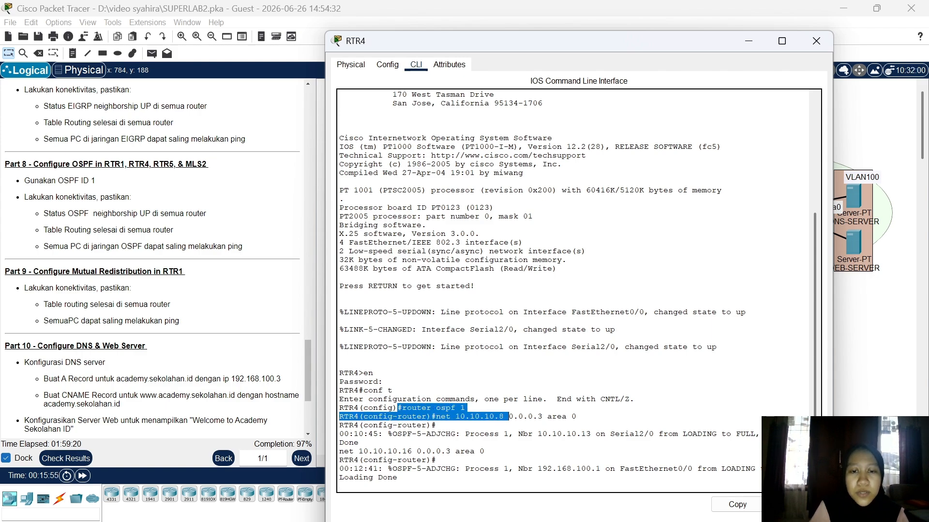
click(508, 416)
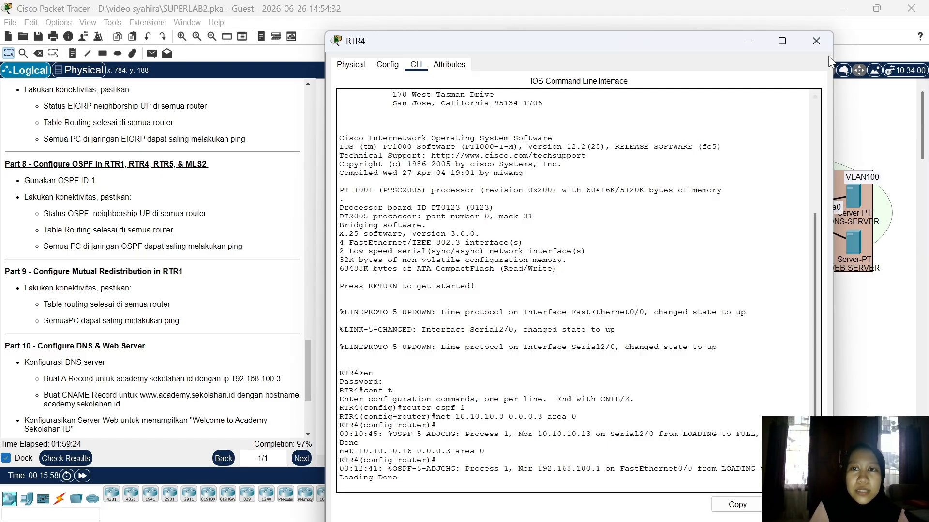
click(818, 46)
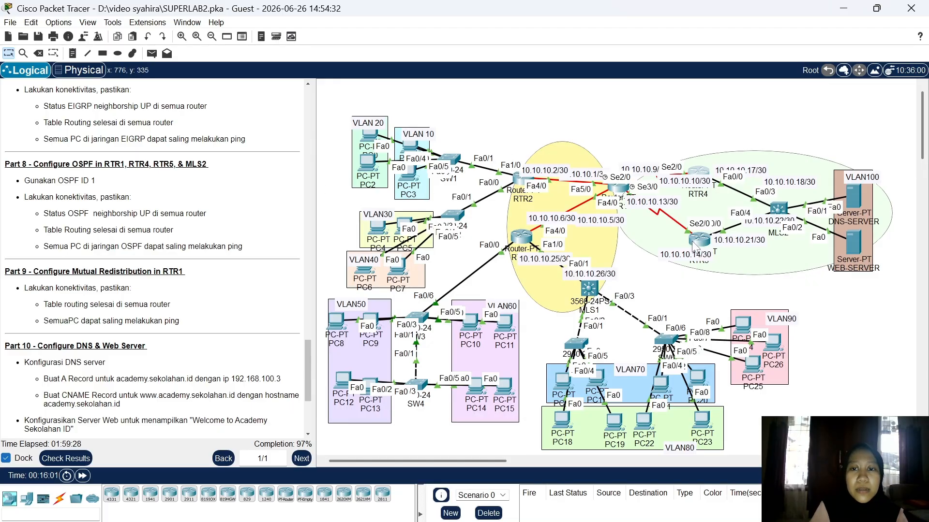
click(693, 243)
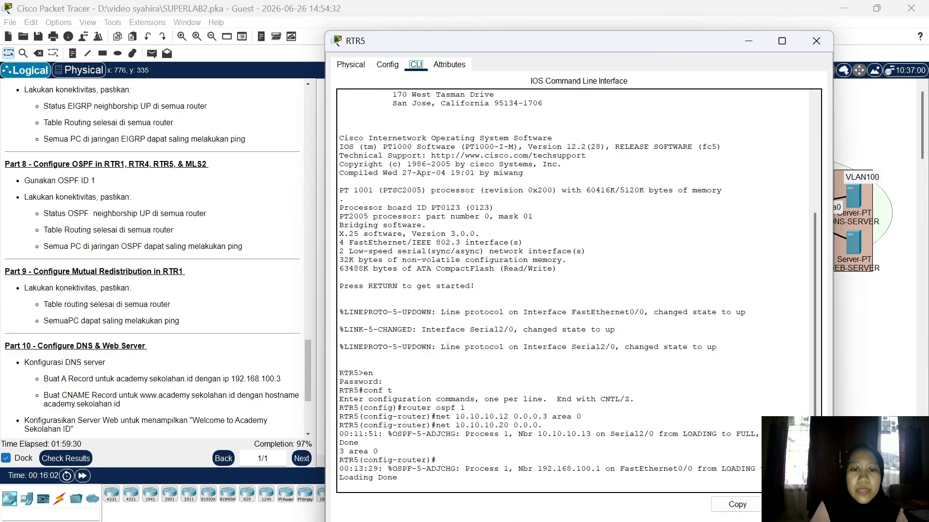
drag(398, 407, 518, 425)
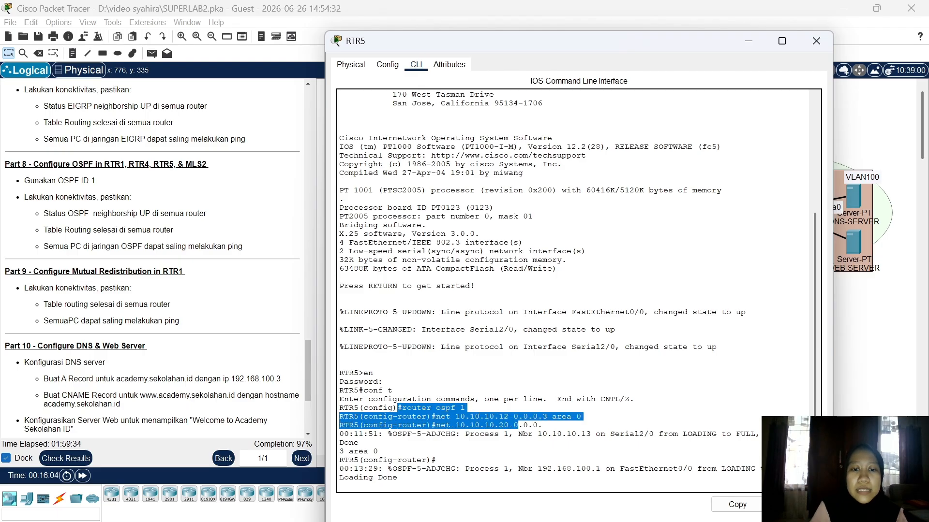
drag(517, 425, 377, 451)
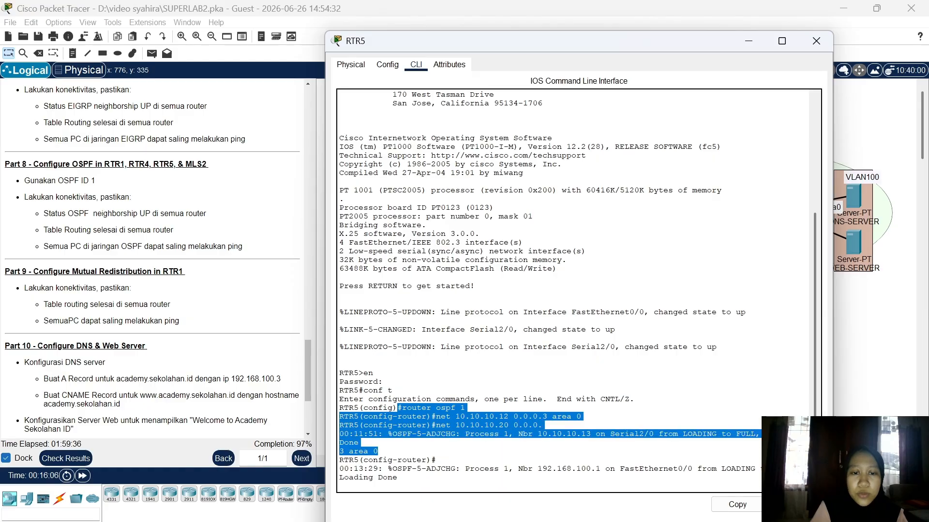
click(379, 451)
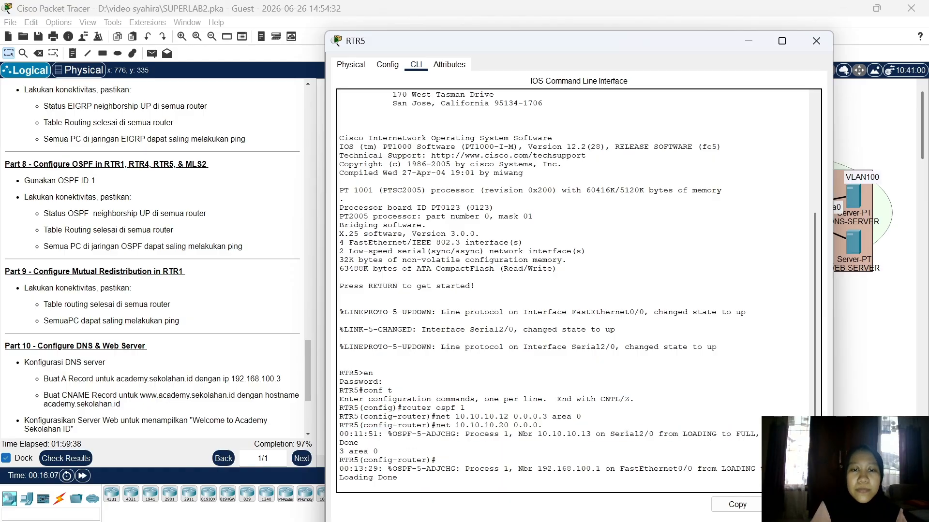
click(815, 45)
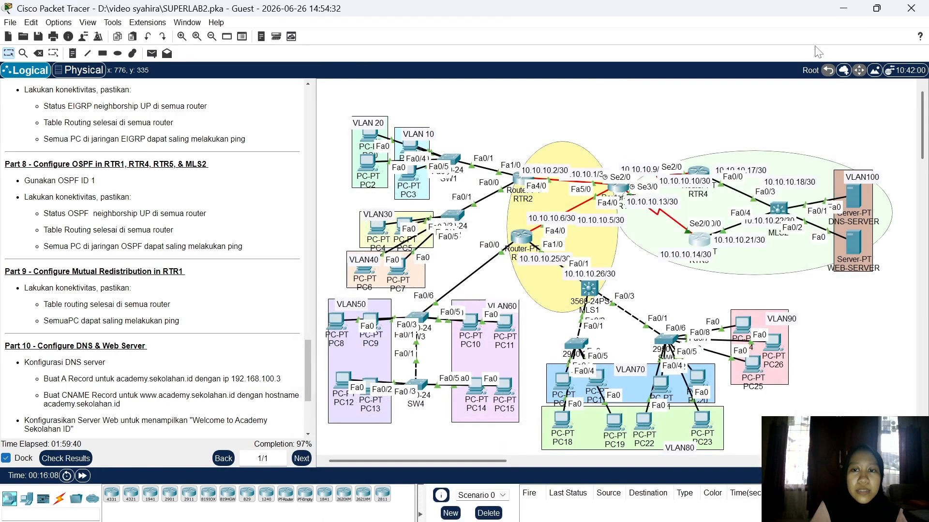
click(778, 207)
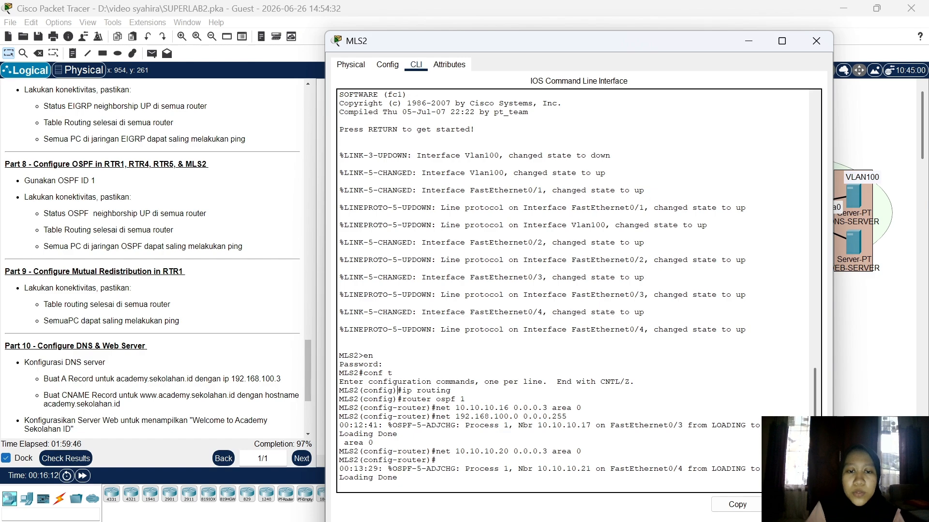
drag(397, 390, 435, 460)
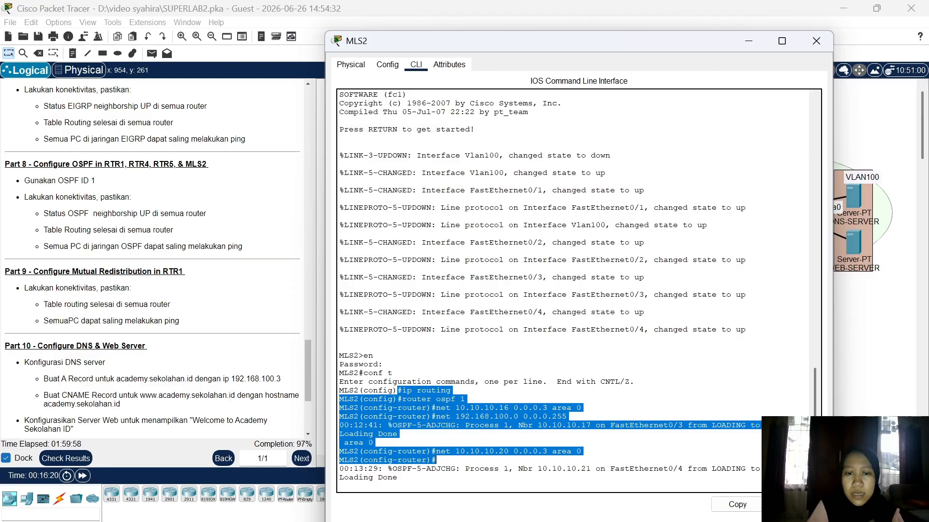
click(522, 444)
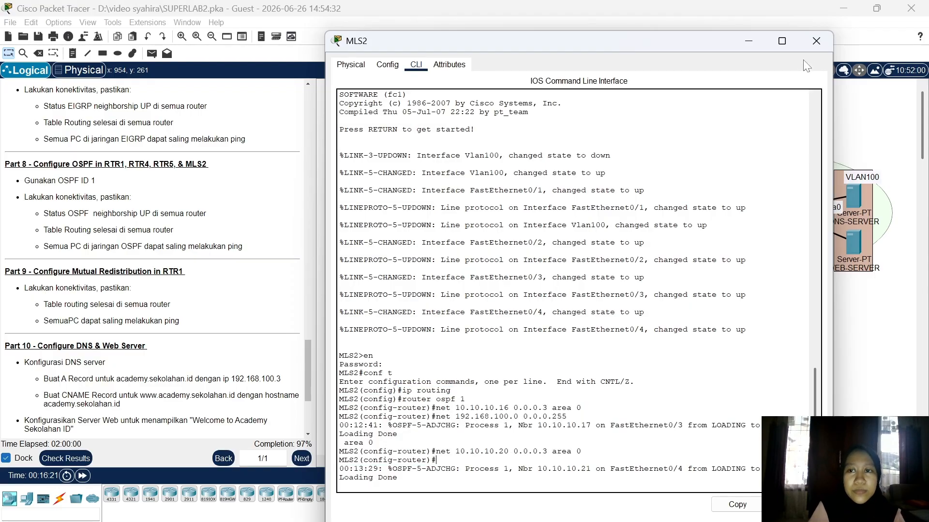
click(813, 49)
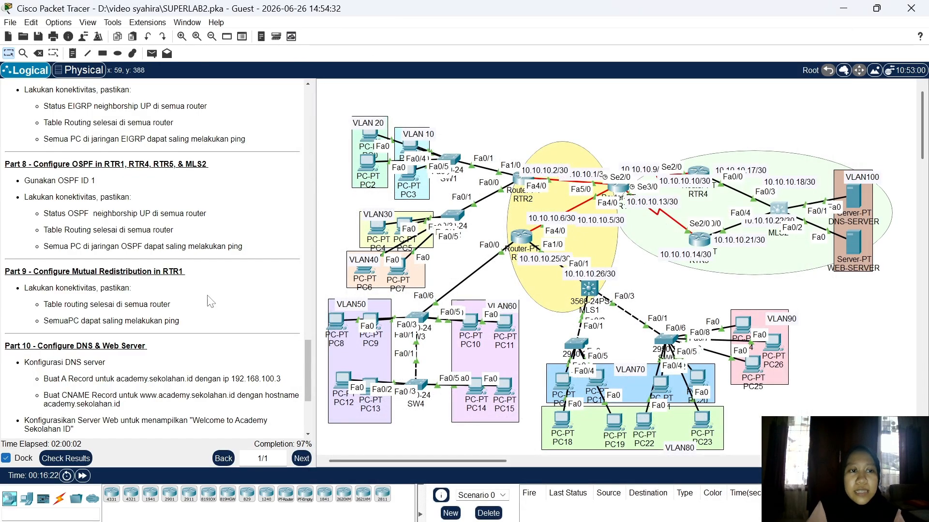
Step: Walk through RTR1's redistribute commands and options list under router eigrp 10
scroll(68, 250, down, 3)
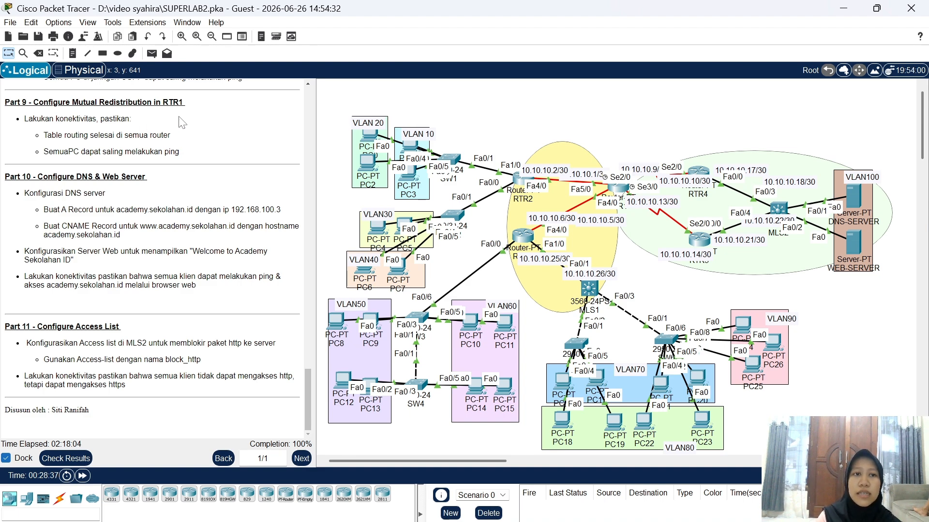
click(616, 188)
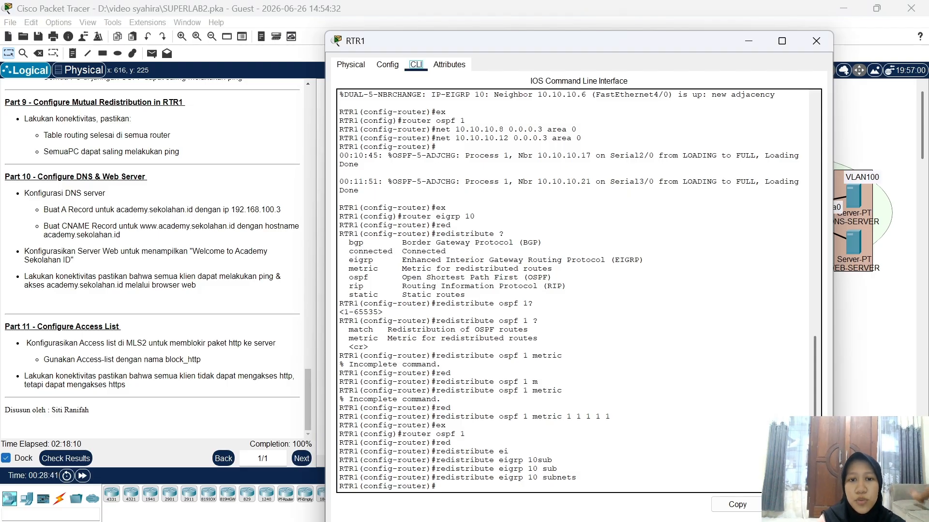
drag(406, 216, 526, 268)
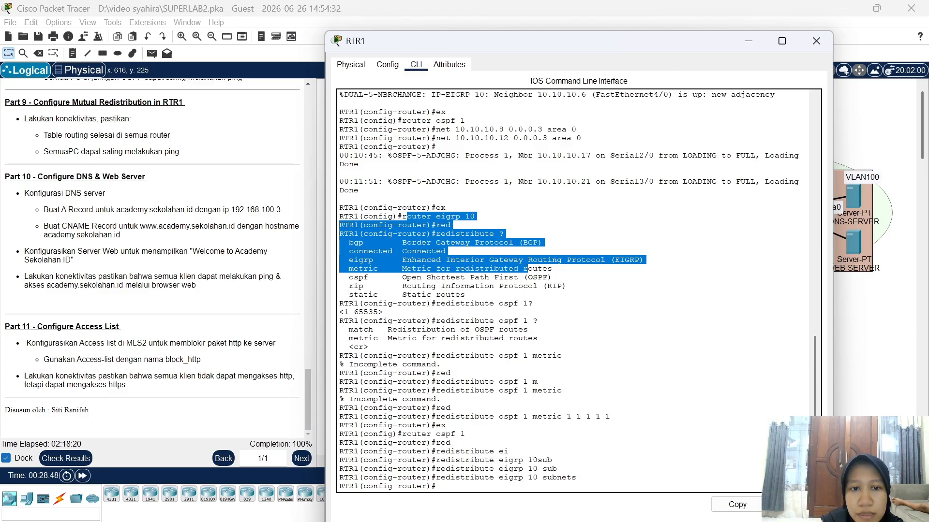
drag(526, 268, 533, 277)
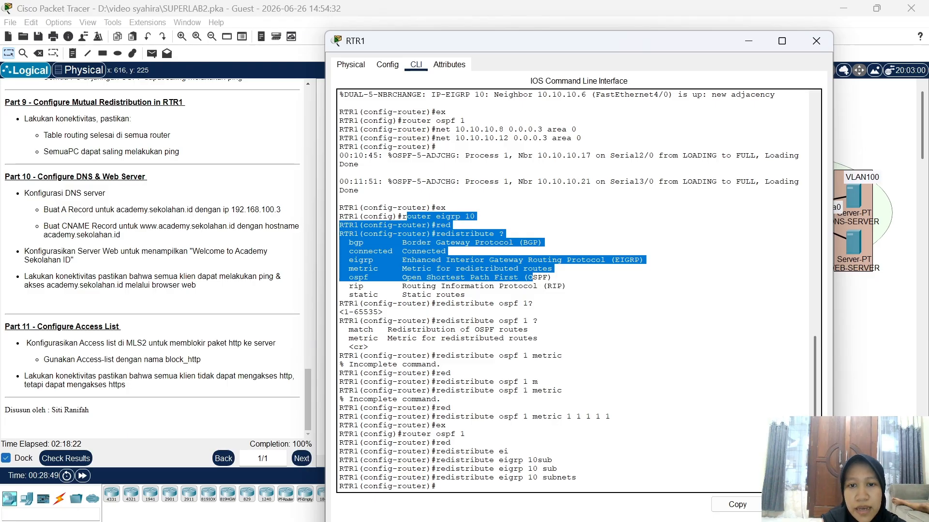
drag(532, 277, 614, 416)
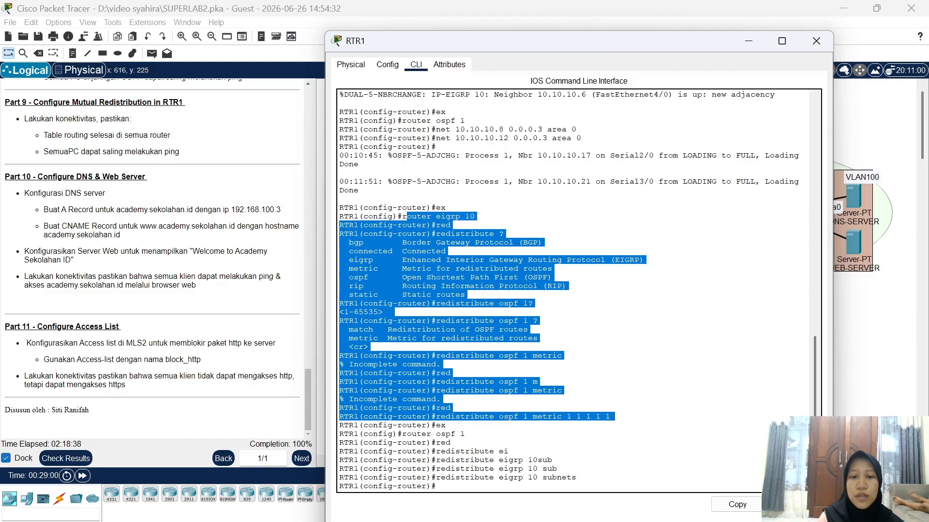
Step: Review the redistribute eigrp 10 subnets command under router ospf 1, then close RTR1's console
drag(446, 425, 437, 486)
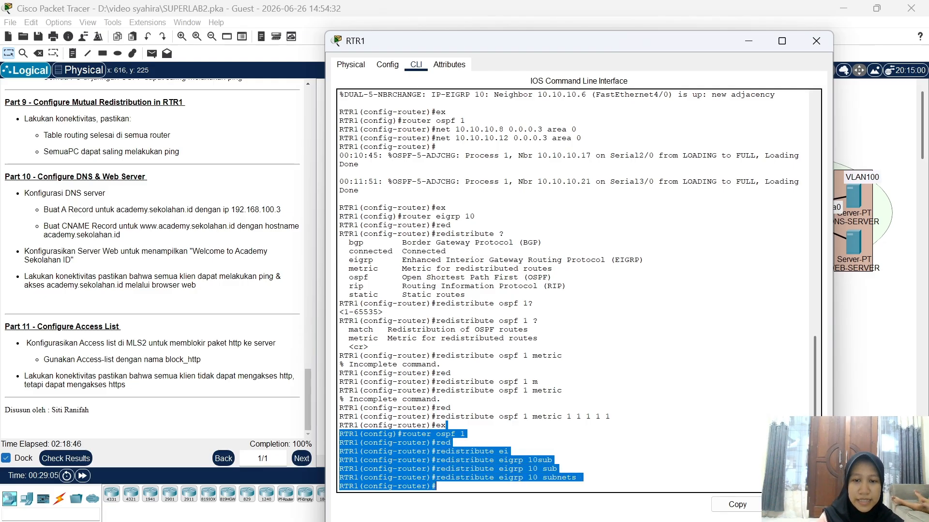
click(437, 486)
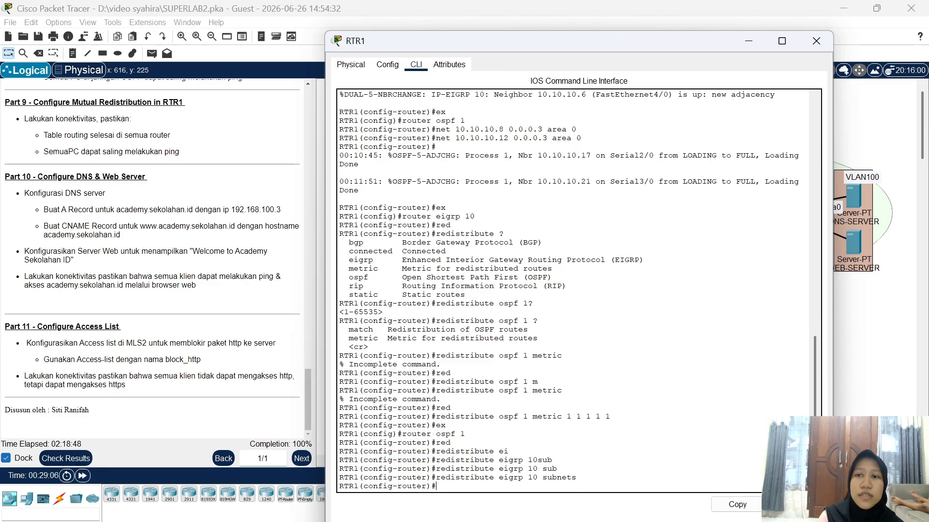
click(812, 41)
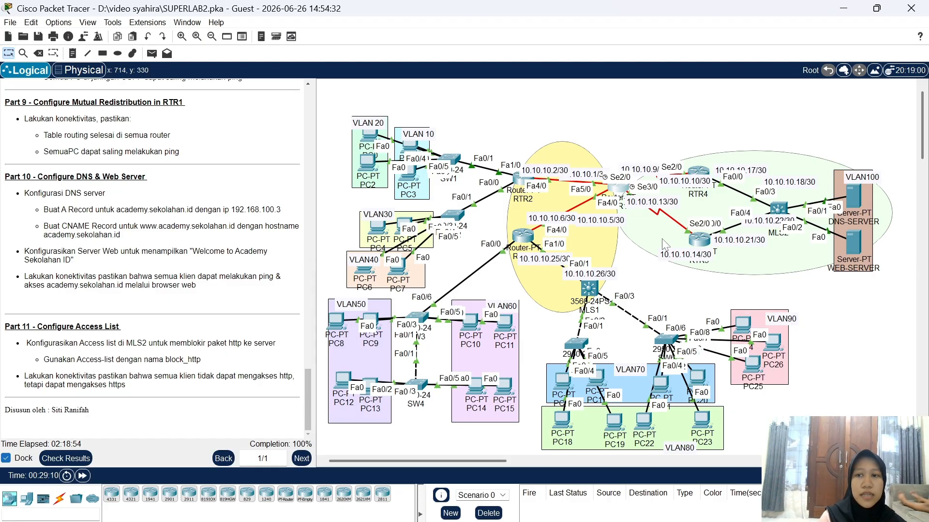
click(856, 197)
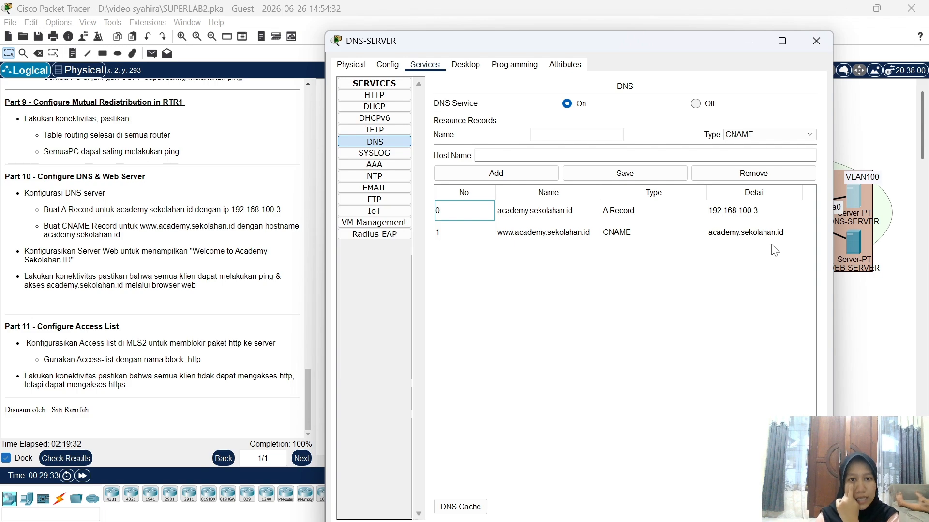
click(816, 42)
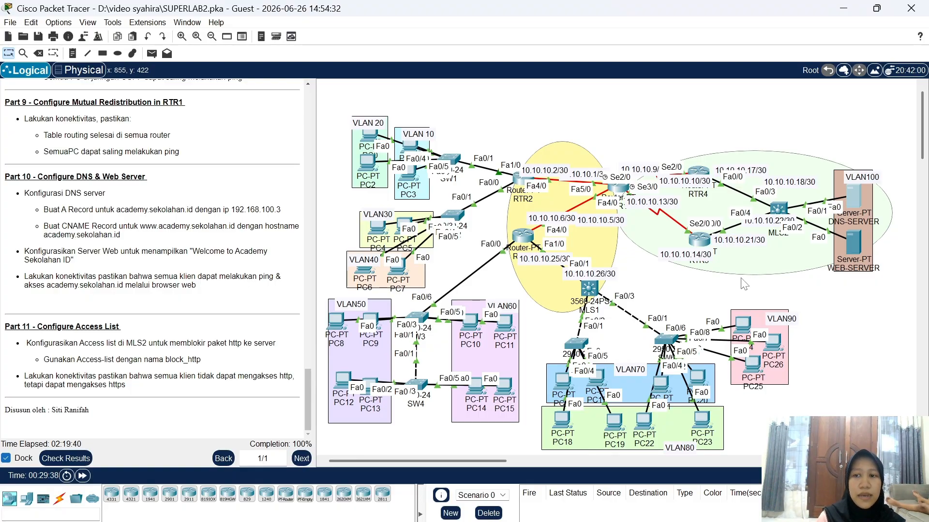
click(856, 241)
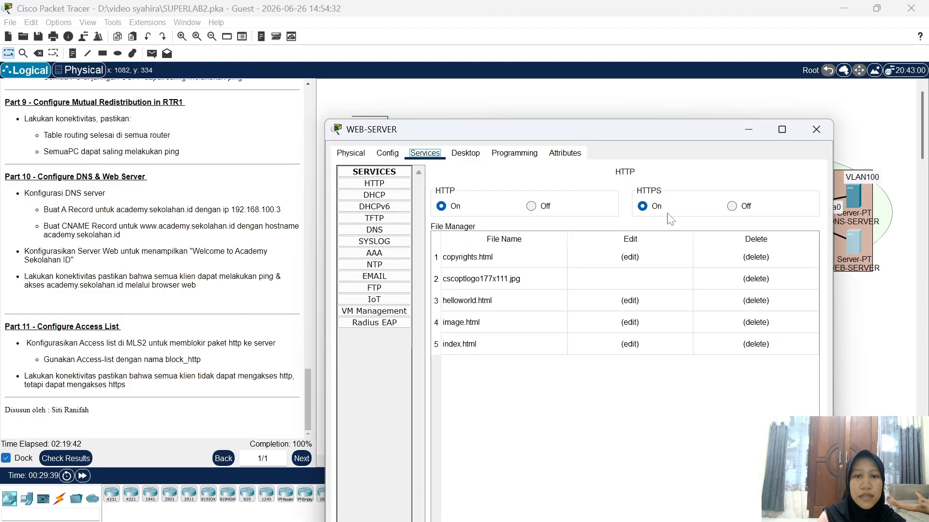
click(373, 184)
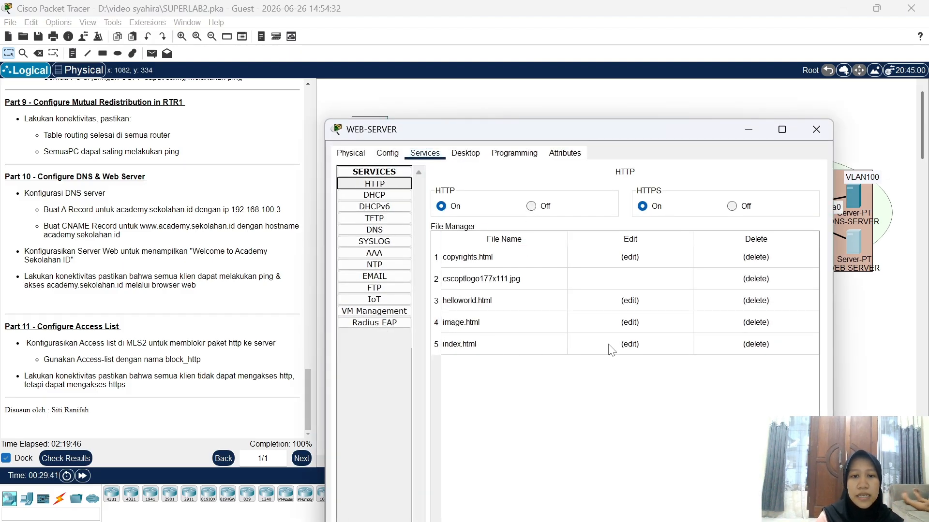
click(629, 344)
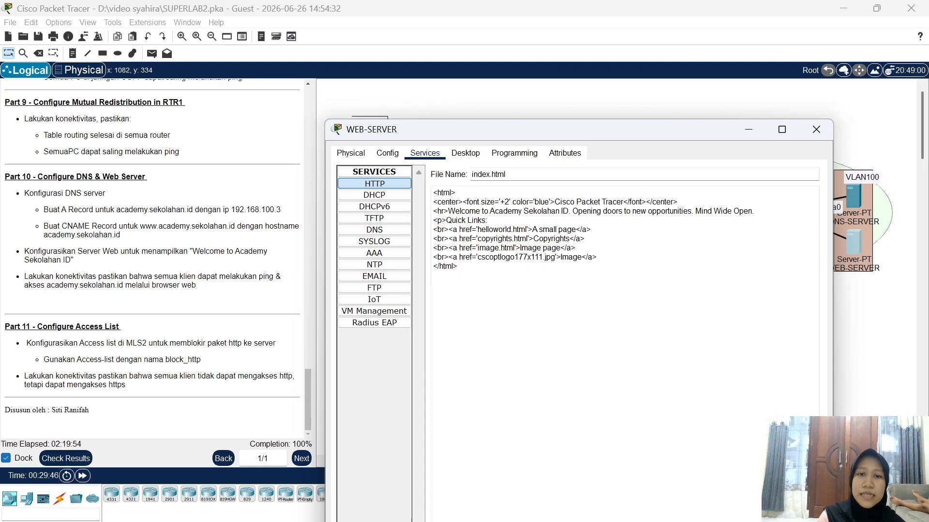
drag(455, 211, 573, 211)
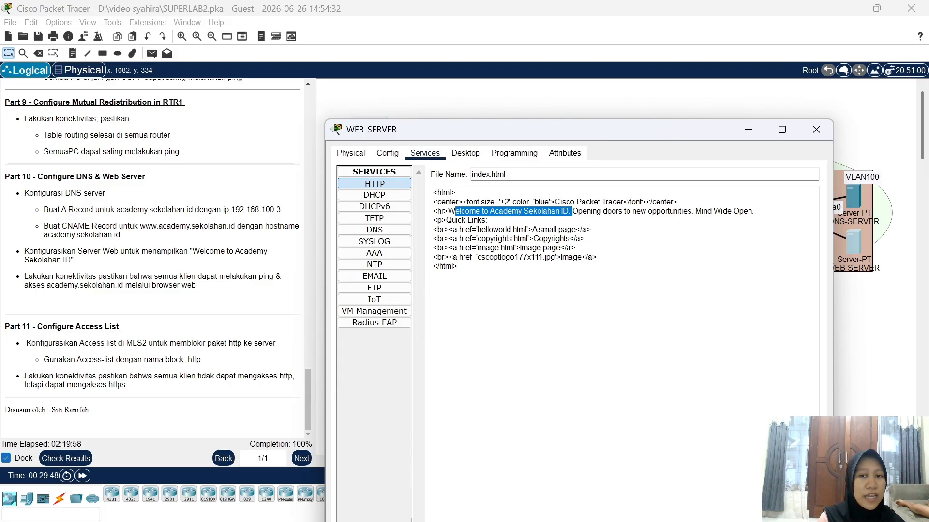
click(562, 212)
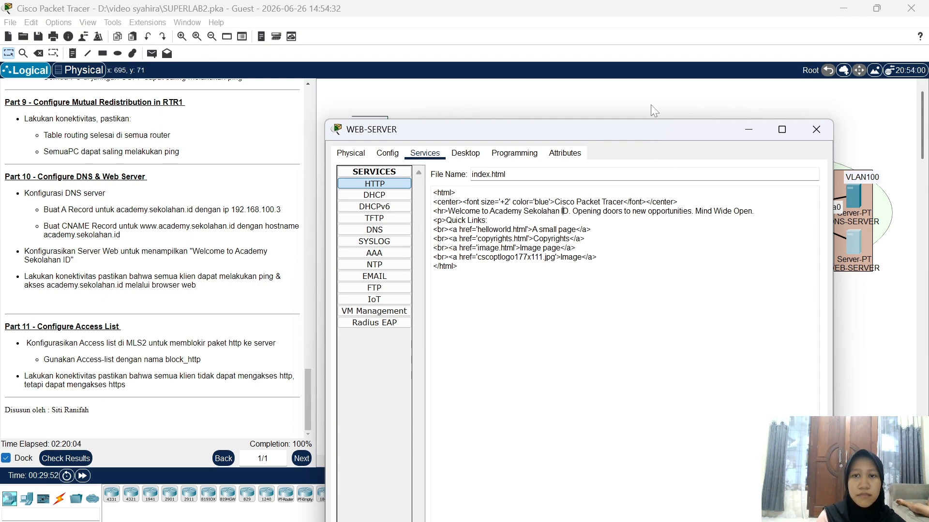
drag(649, 126, 650, 63)
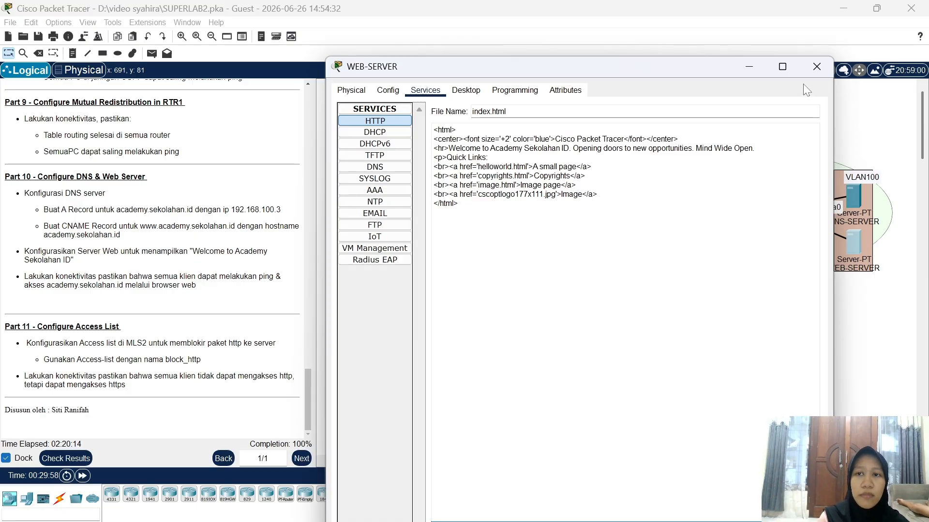
click(816, 67)
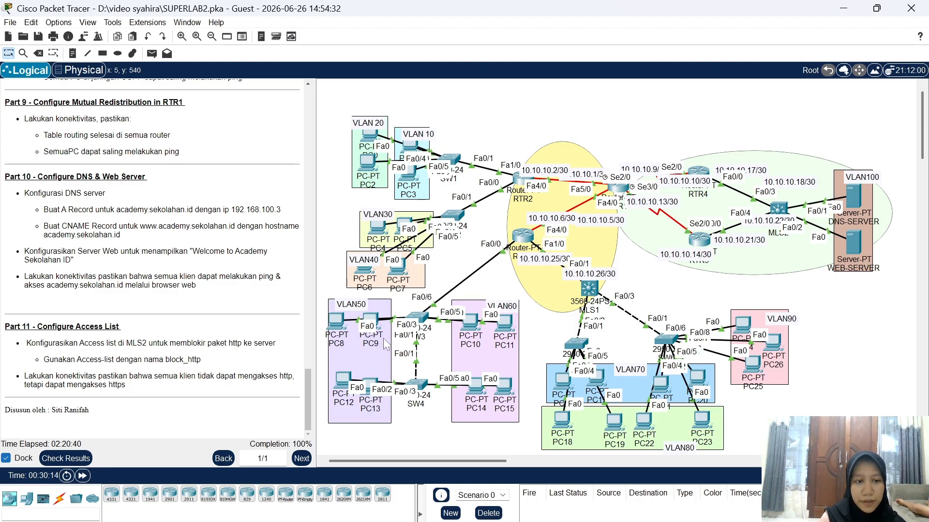
click(776, 212)
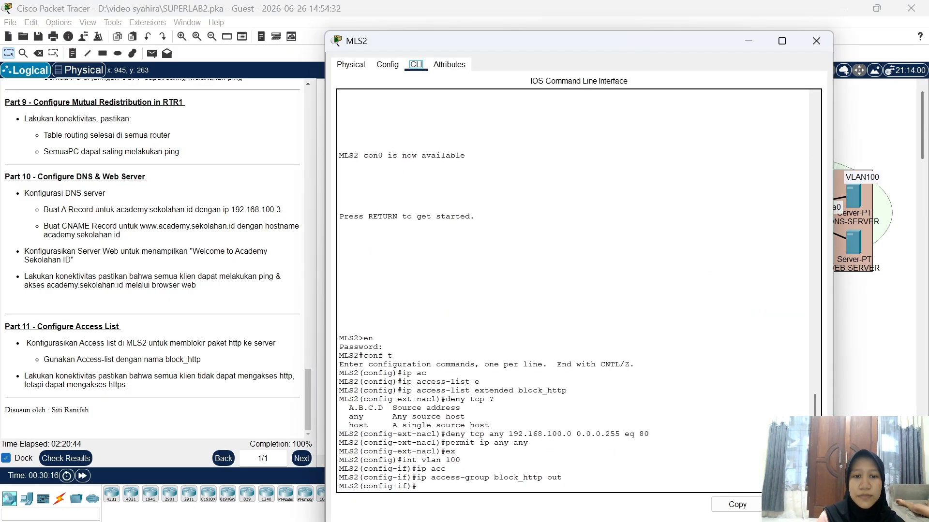
drag(339, 338, 494, 399)
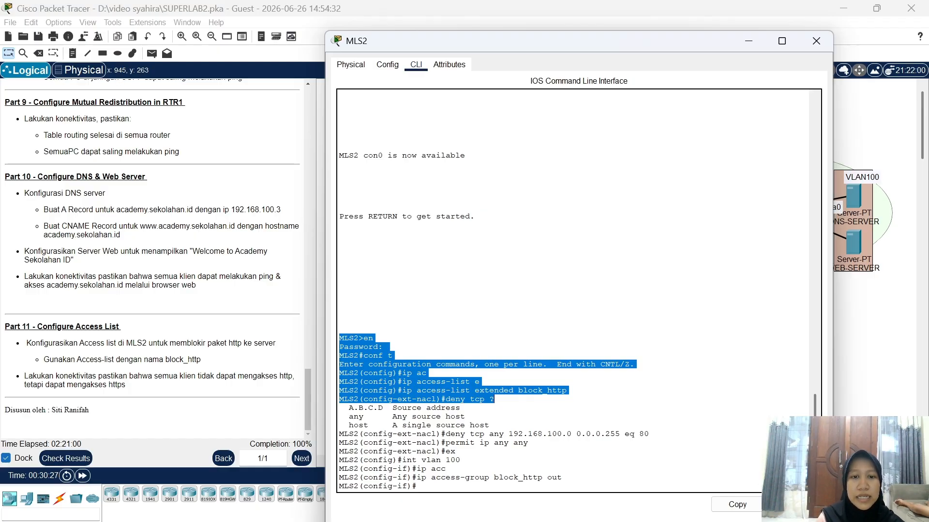
drag(494, 399, 489, 425)
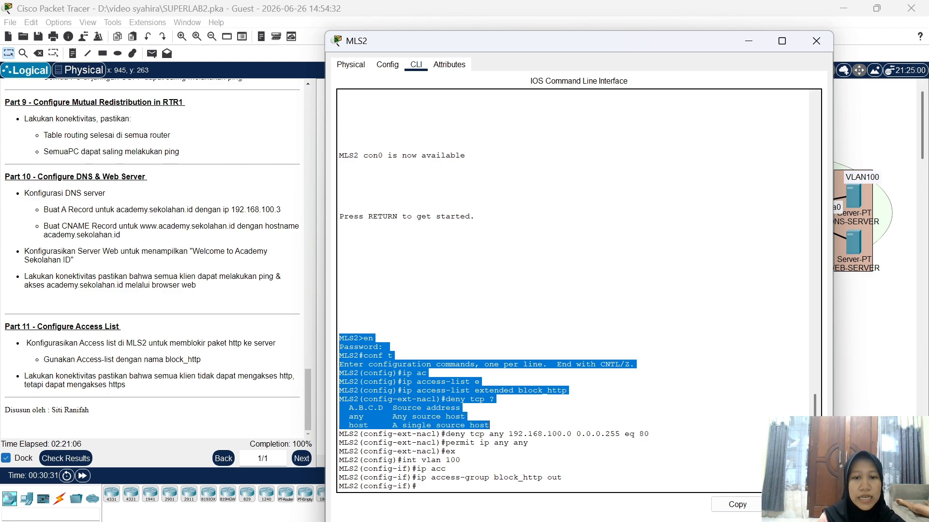
drag(489, 426, 631, 435)
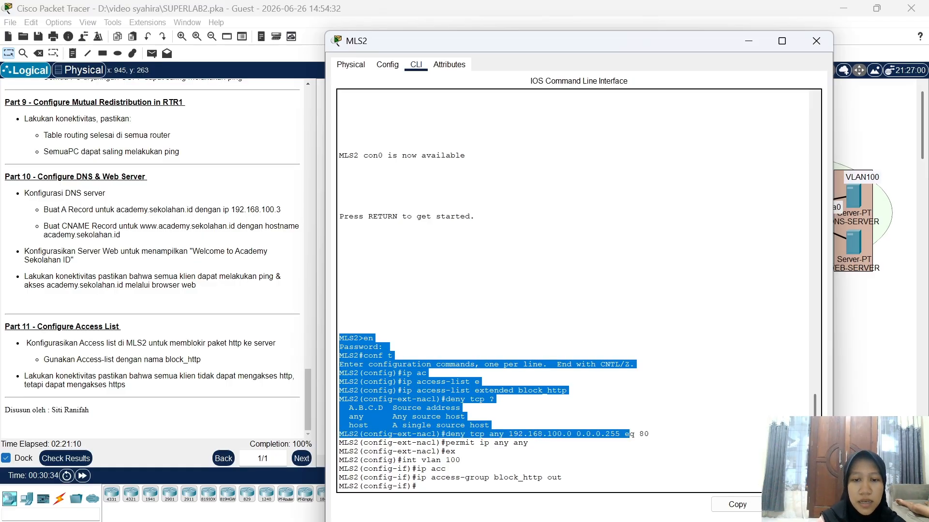
drag(630, 434, 649, 434)
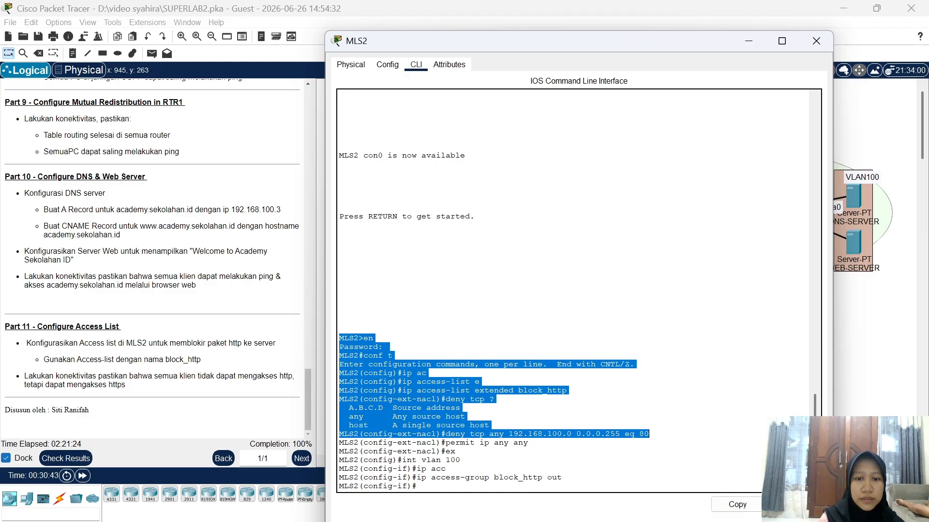
drag(649, 434, 562, 478)
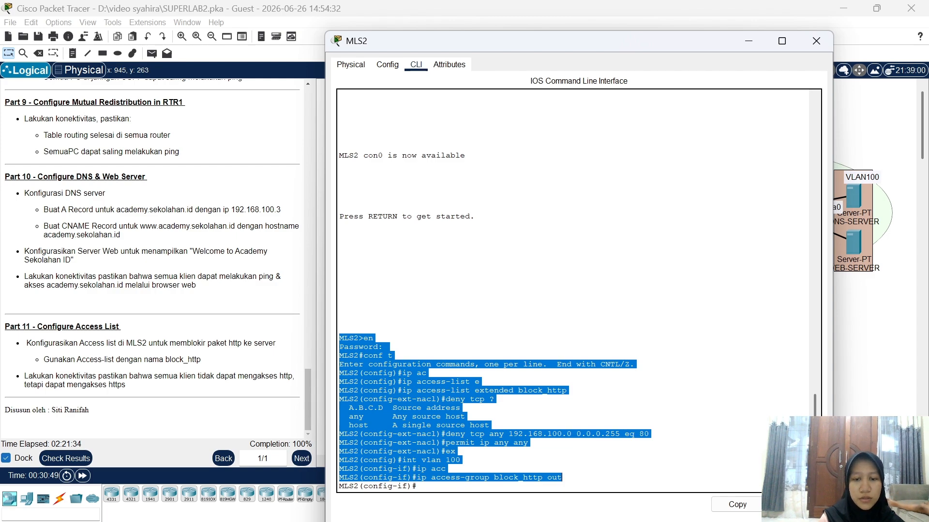
click(584, 487)
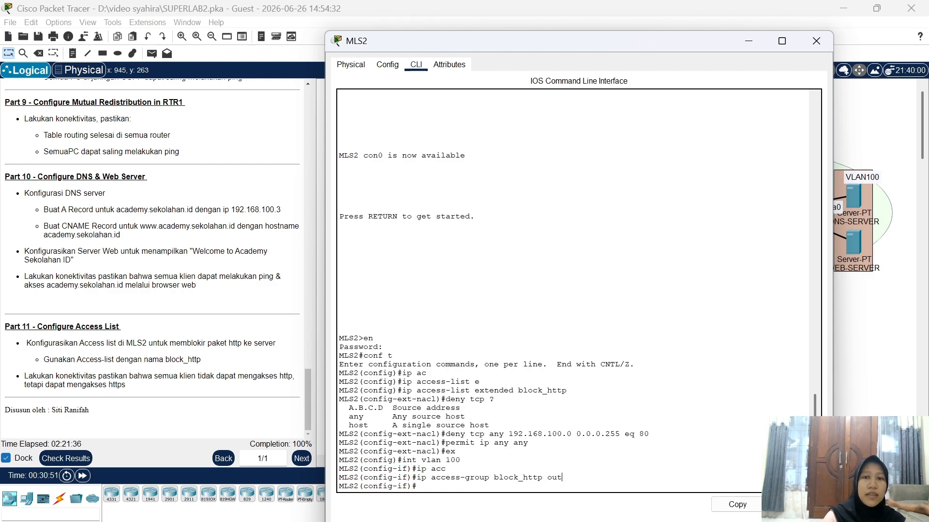
click(816, 42)
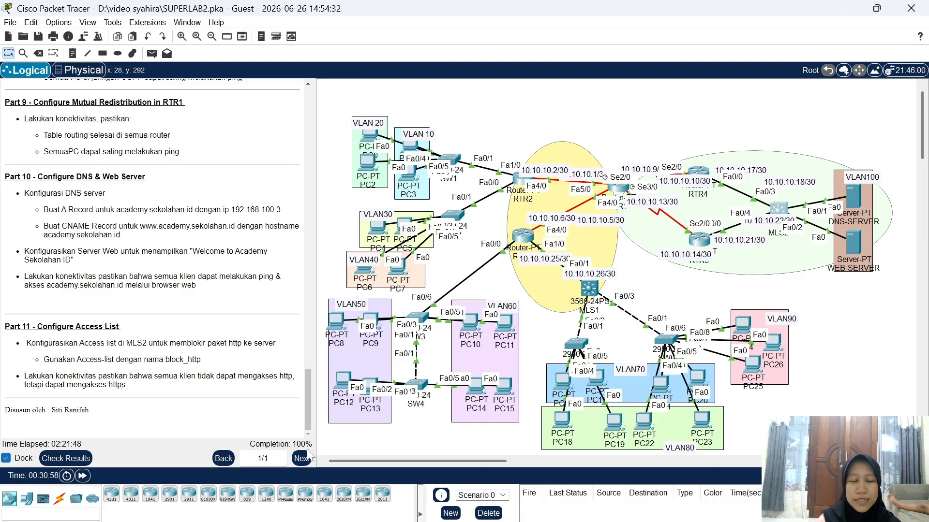
click(81, 464)
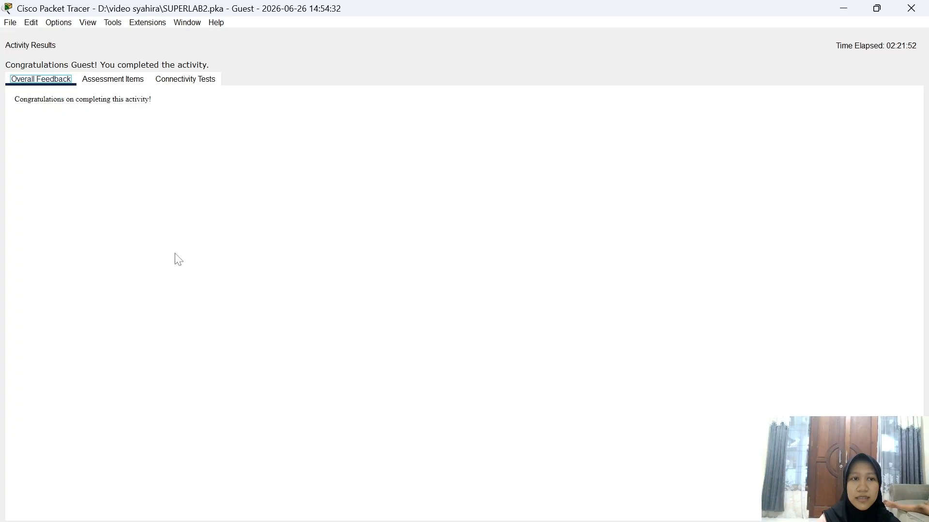
click(127, 84)
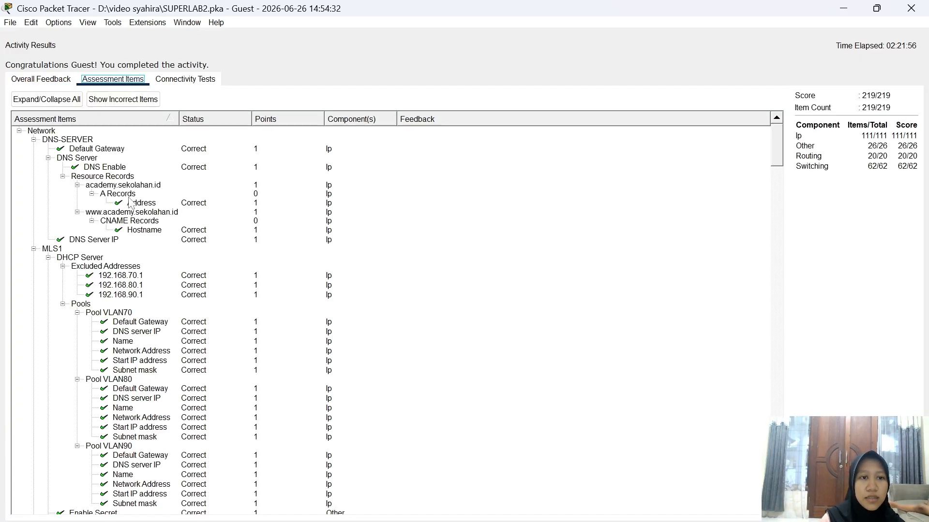
scroll(131, 203, down, 18)
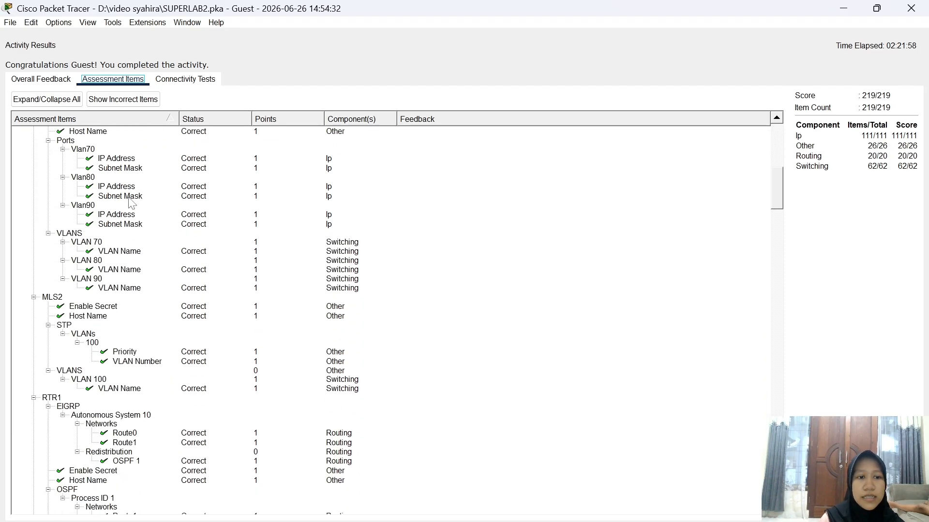
scroll(131, 203, down, 15)
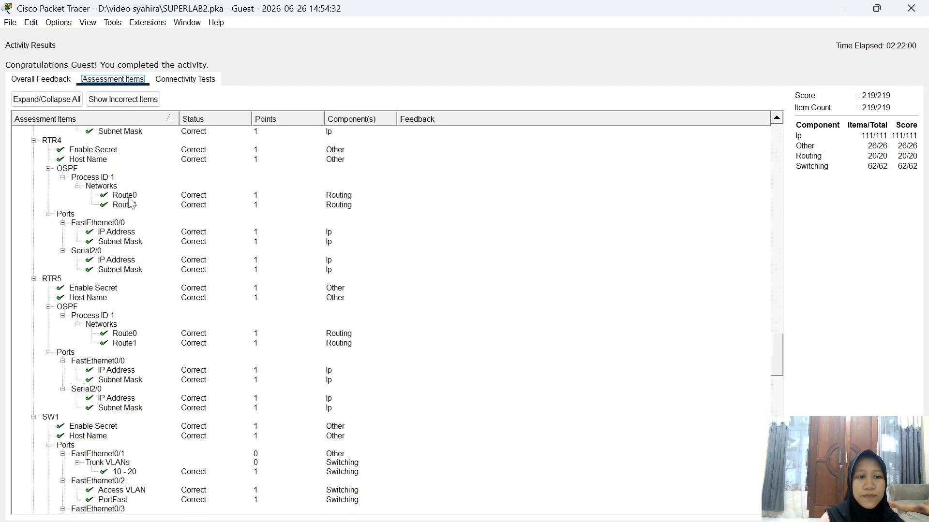
scroll(132, 203, down, 20)
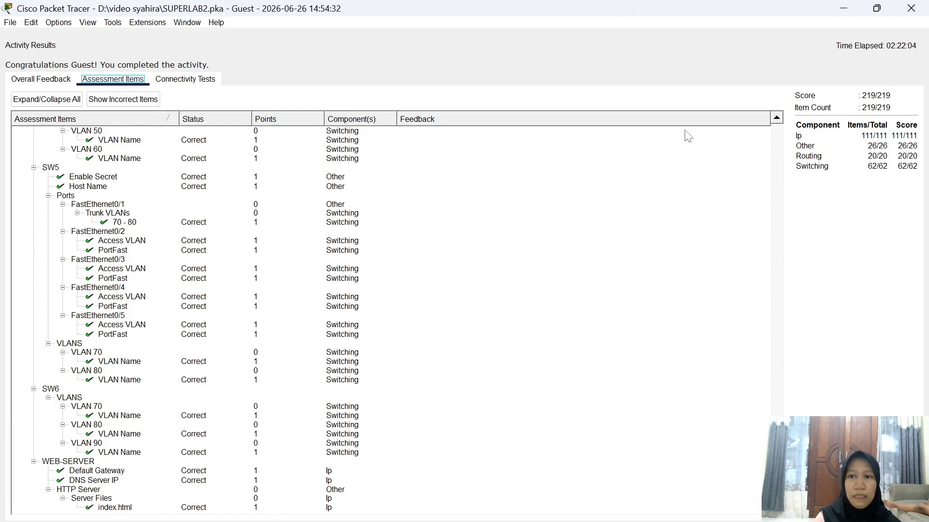
click(909, 9)
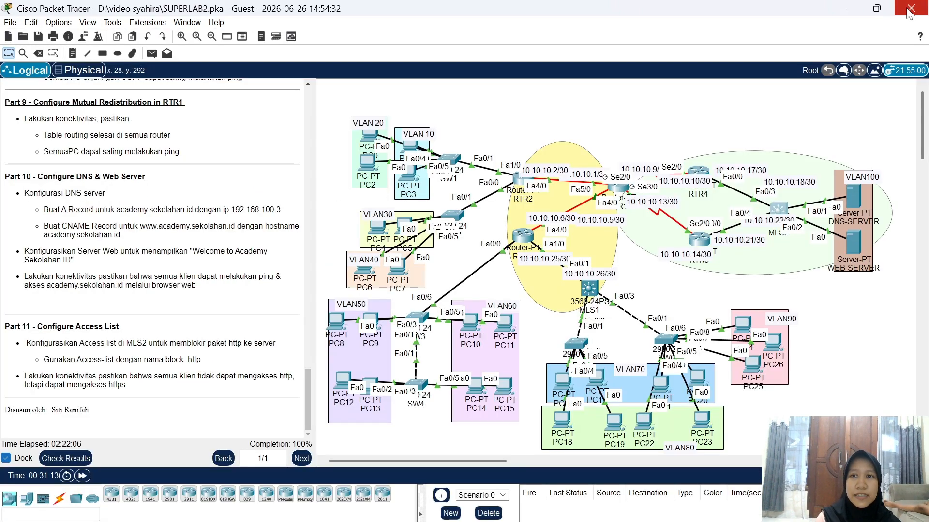
scroll(243, 317, up, 15)
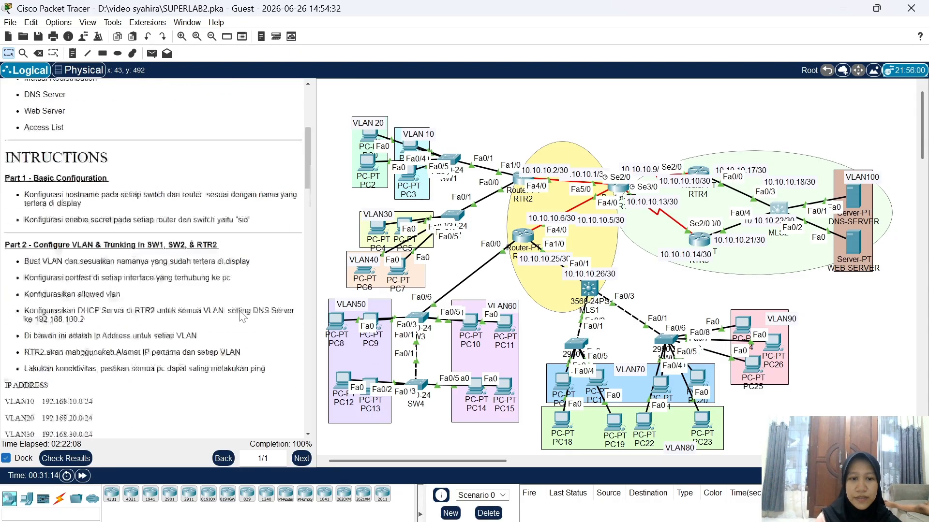